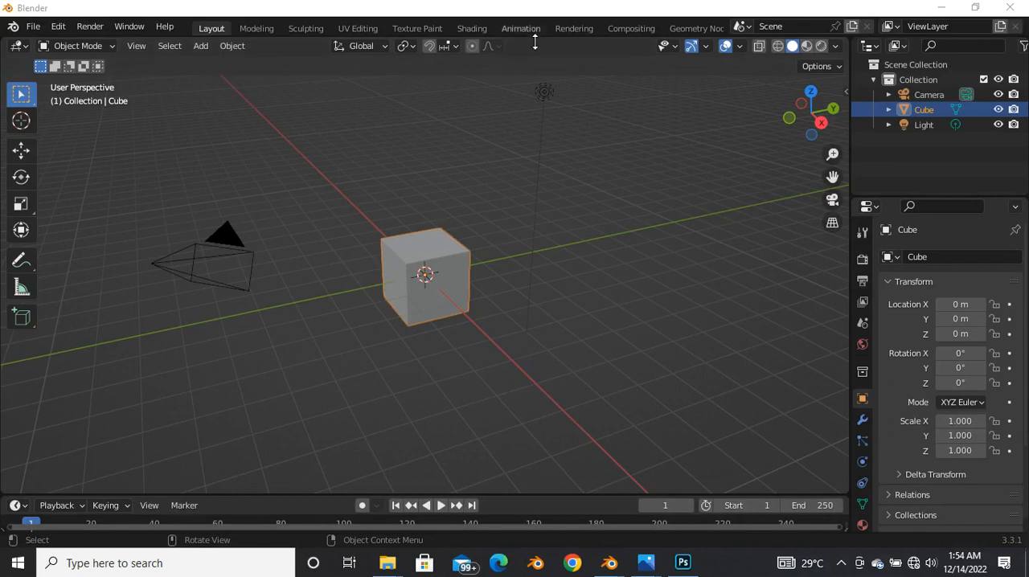
Step: Delete the default cube and split the viewport into the four-way quad view
left_click(428, 264)
key("Delete")
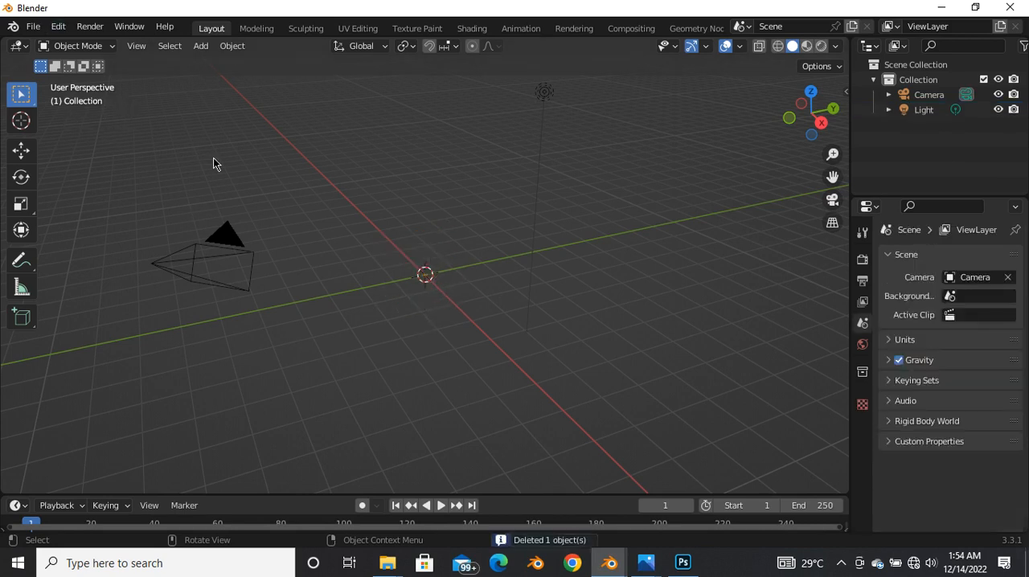
middle_click_drag(306, 214, 323, 236)
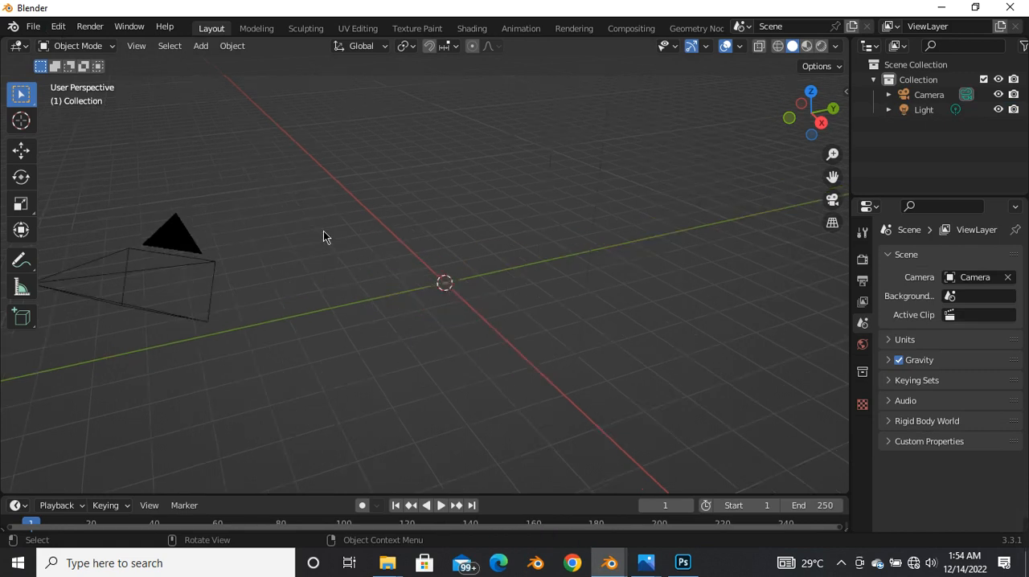
key("ctrl")
key("ctrl+alt+q")
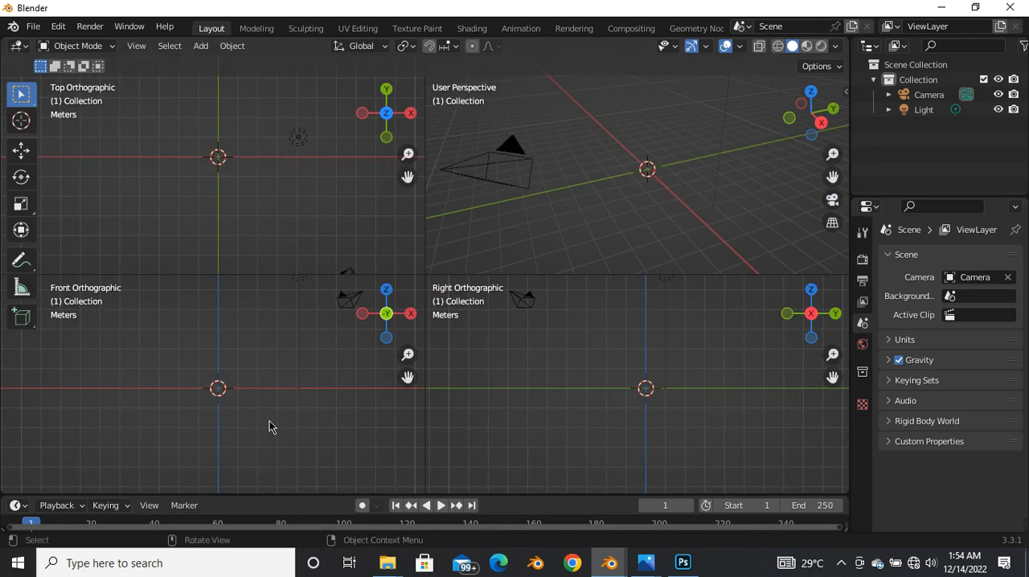
Step: Add umoh.jpg from Desktop\project files\character model\erlendur game 1.0 as a reference image aligned to the front view
middle_click_drag(101, 347, 205, 370)
key("shift+a")
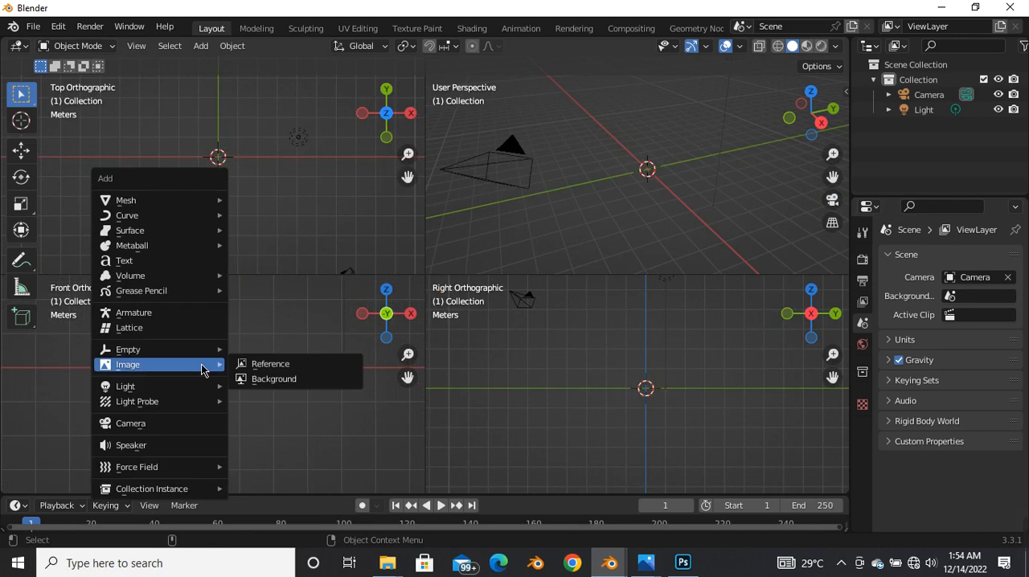
left_click(275, 366)
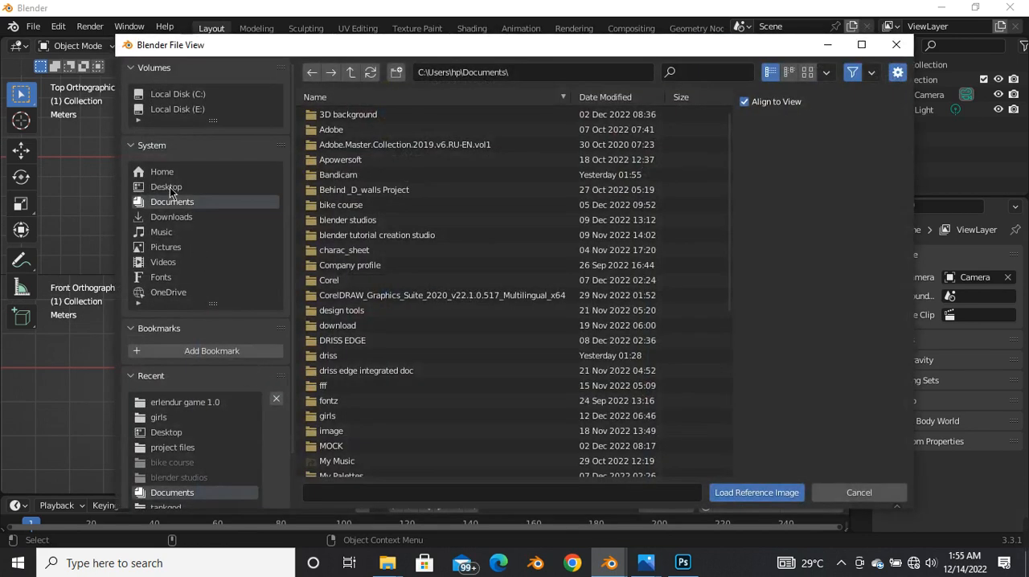
left_click(169, 187)
left_click(360, 115)
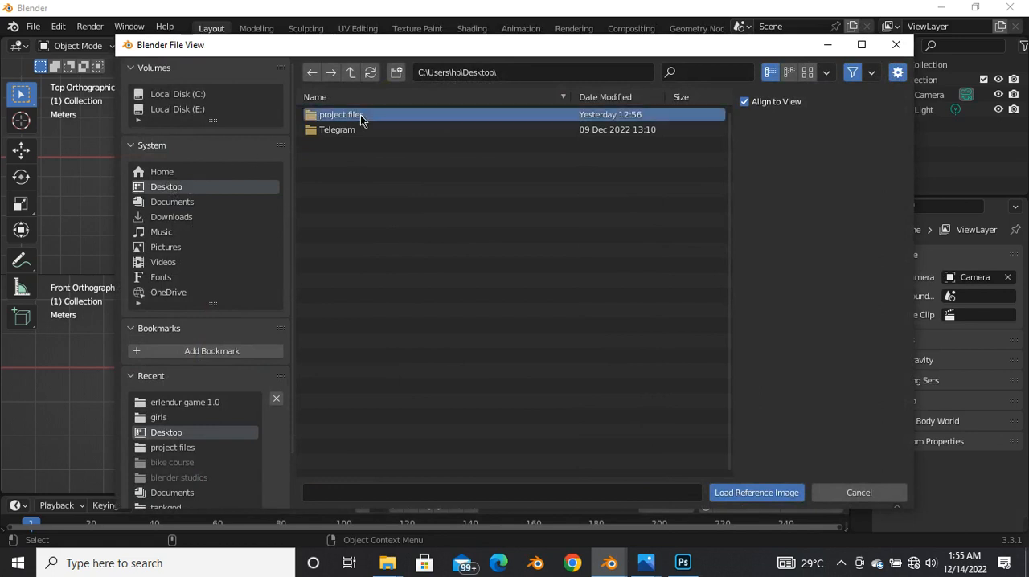
double_click(338, 119)
double_click(340, 119)
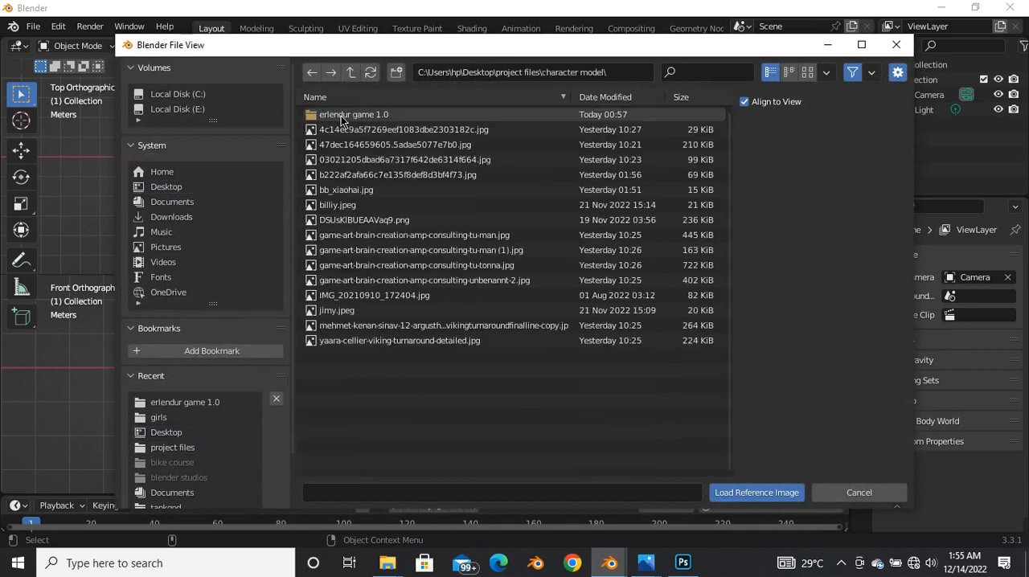
double_click(340, 115)
left_click(332, 159)
left_click(732, 493)
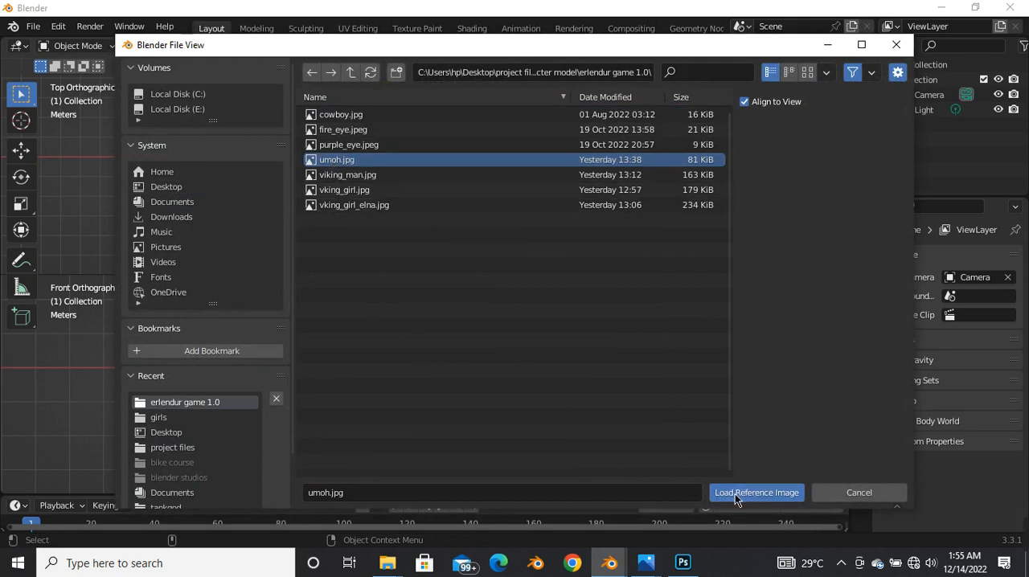
scroll(220, 356, "up", 2)
scroll(220, 356, "down", 3)
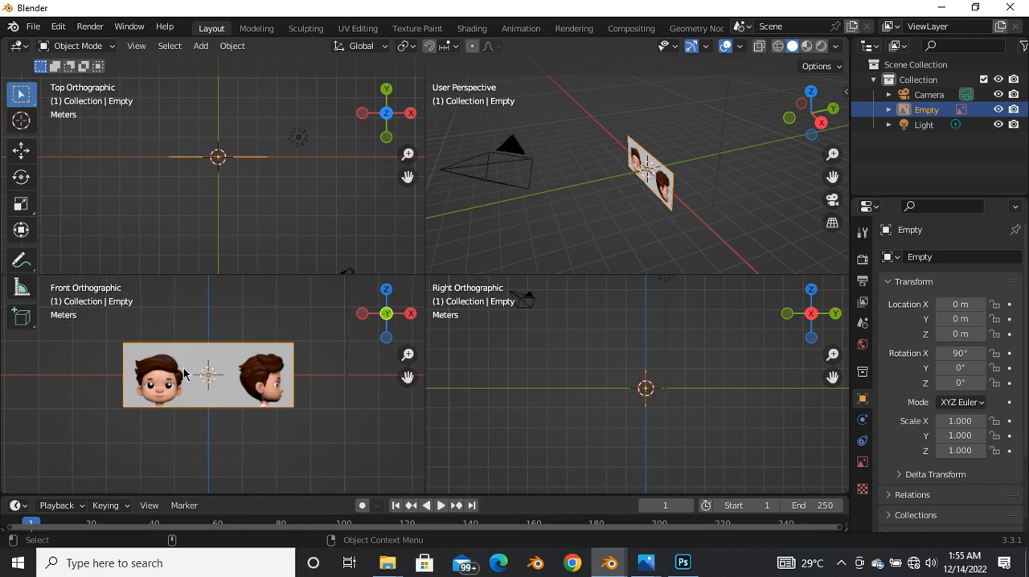
Step: Duplicate the reference image in place and rotate the copy 90° about the global Z axis
key("shift+d")
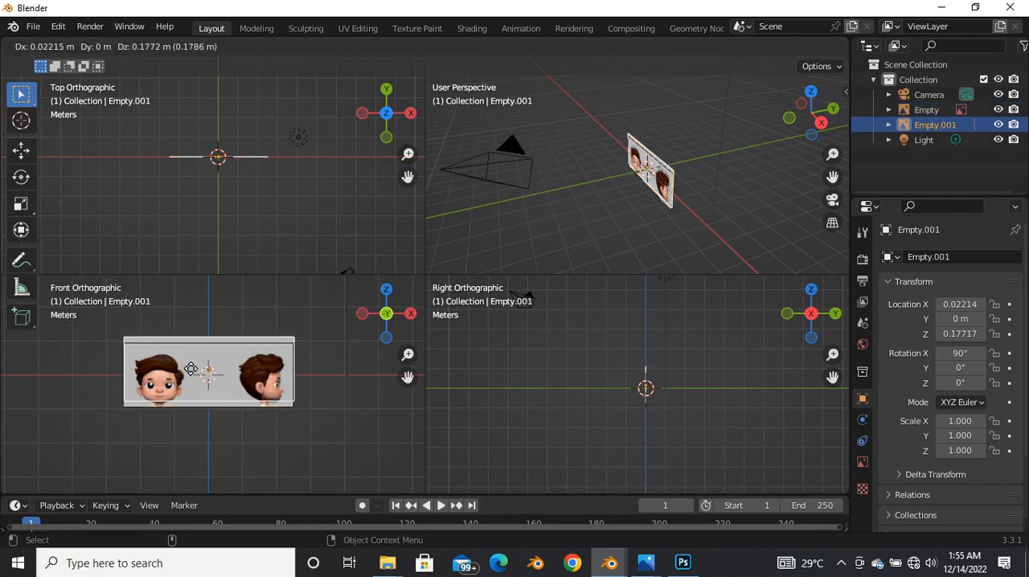
right_click(191, 369)
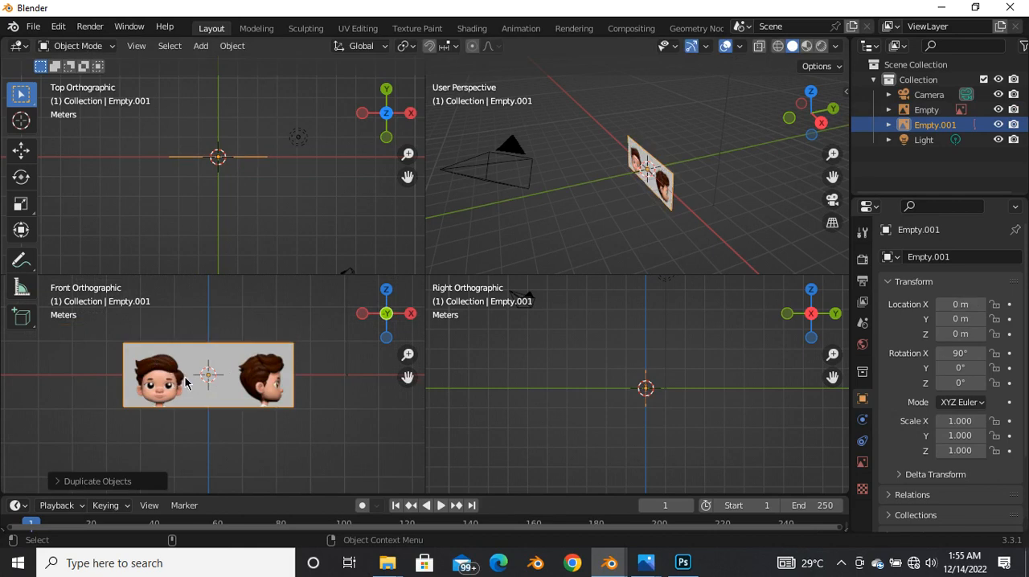
key("r")
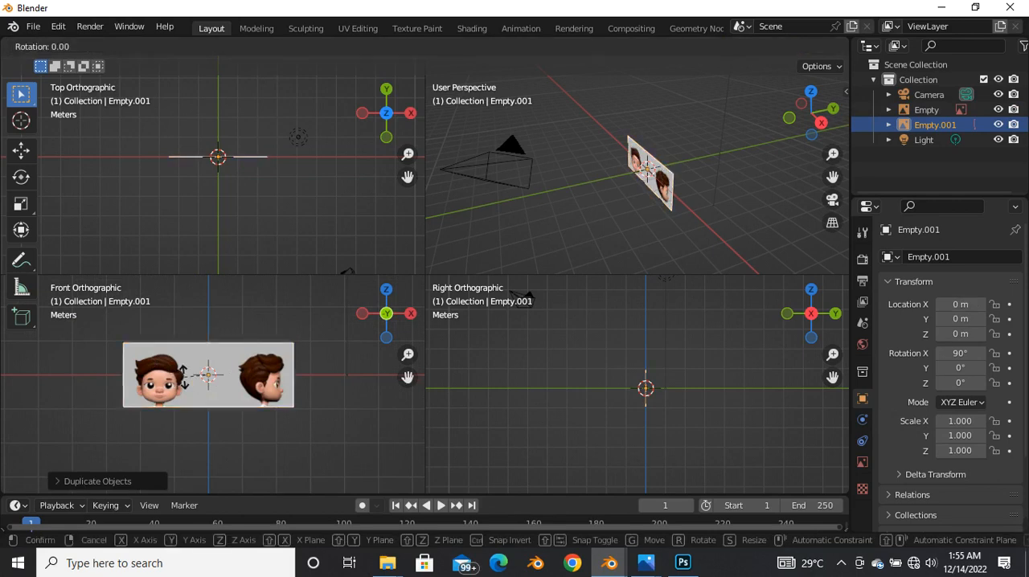
type("z")
type("90")
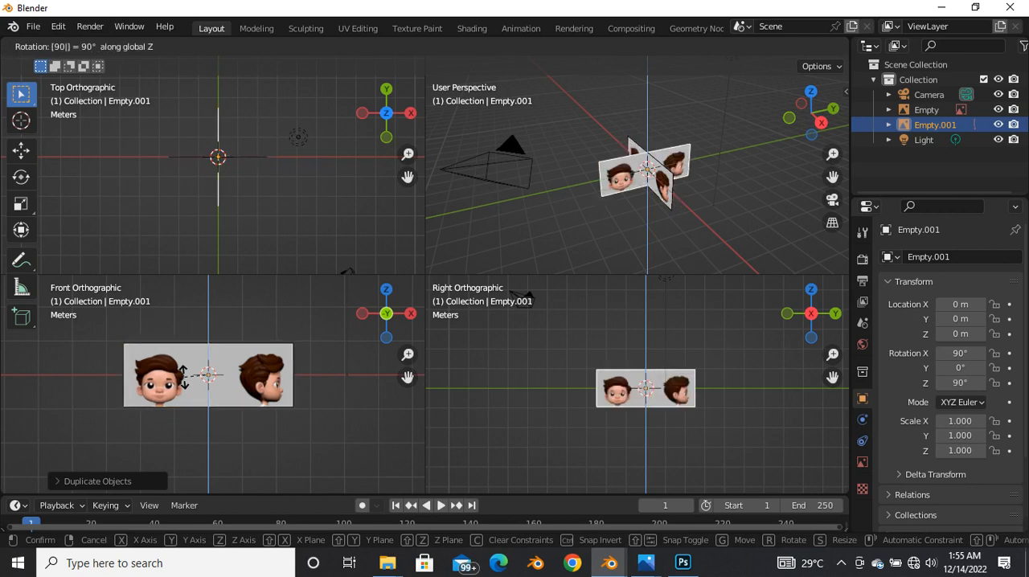
key("Return")
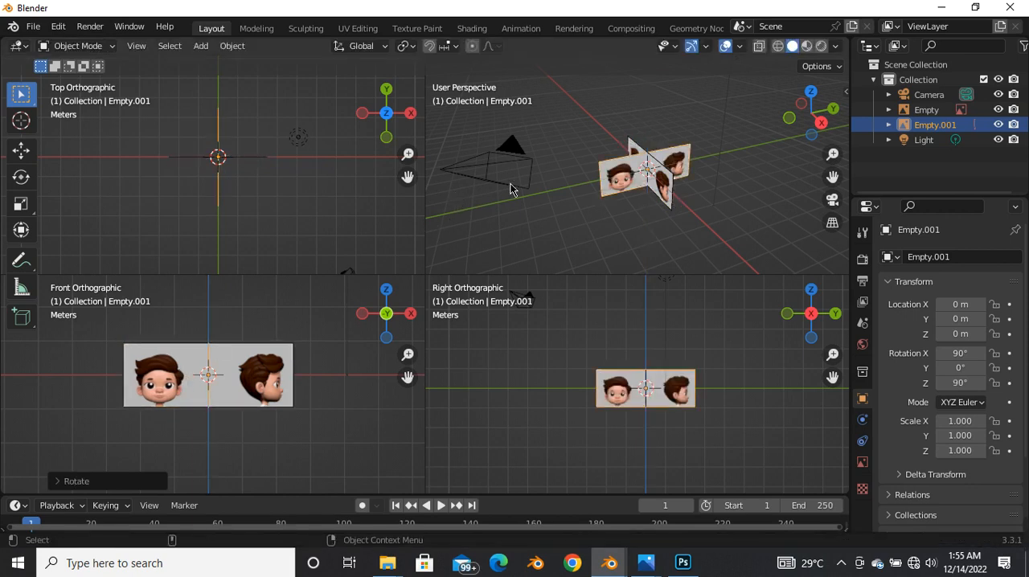
scroll(587, 199, "up", 2)
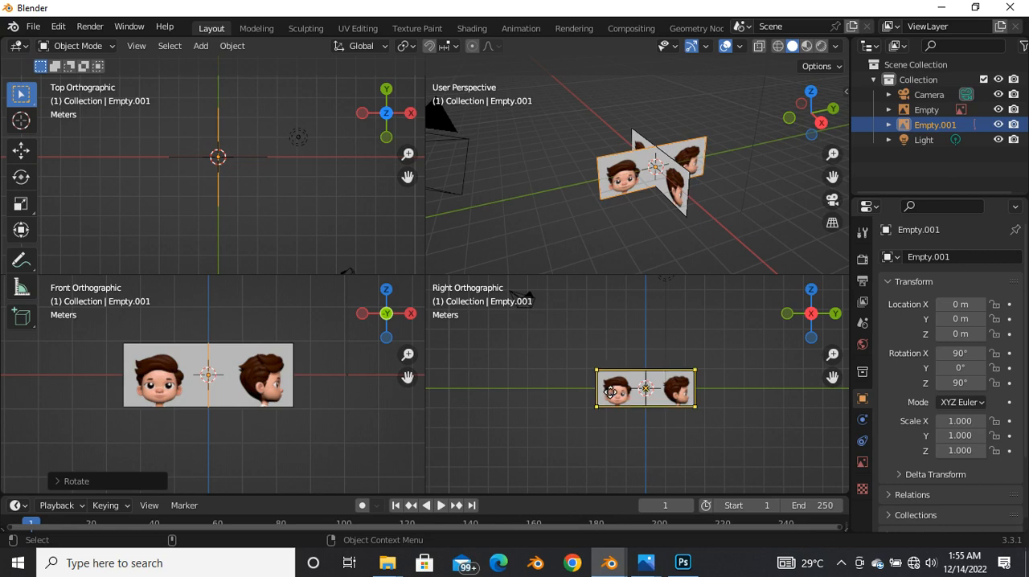
Step: Move the front-view reference image back along the Y axis to about 3.73 m
left_click(23, 151)
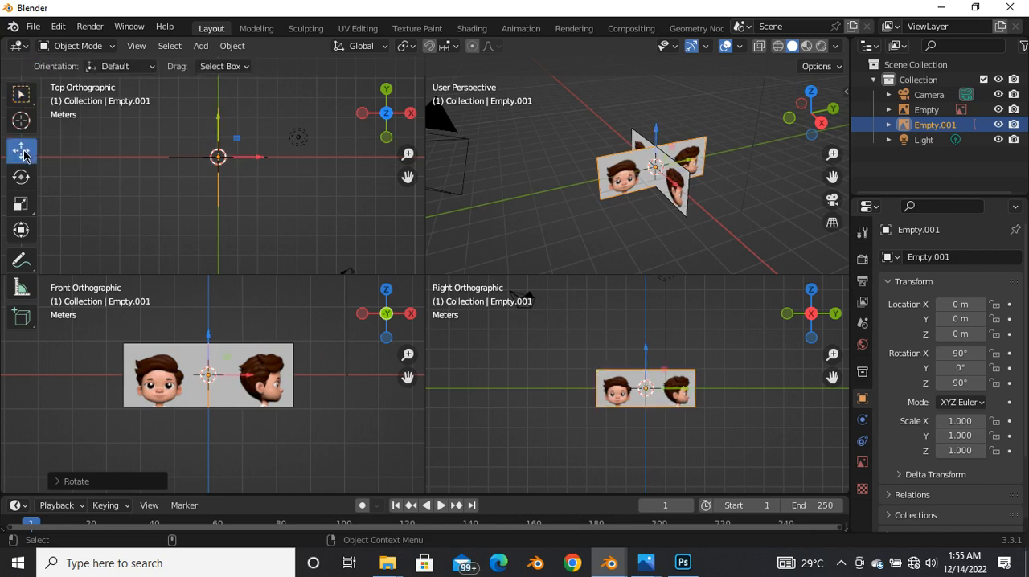
left_click(251, 364)
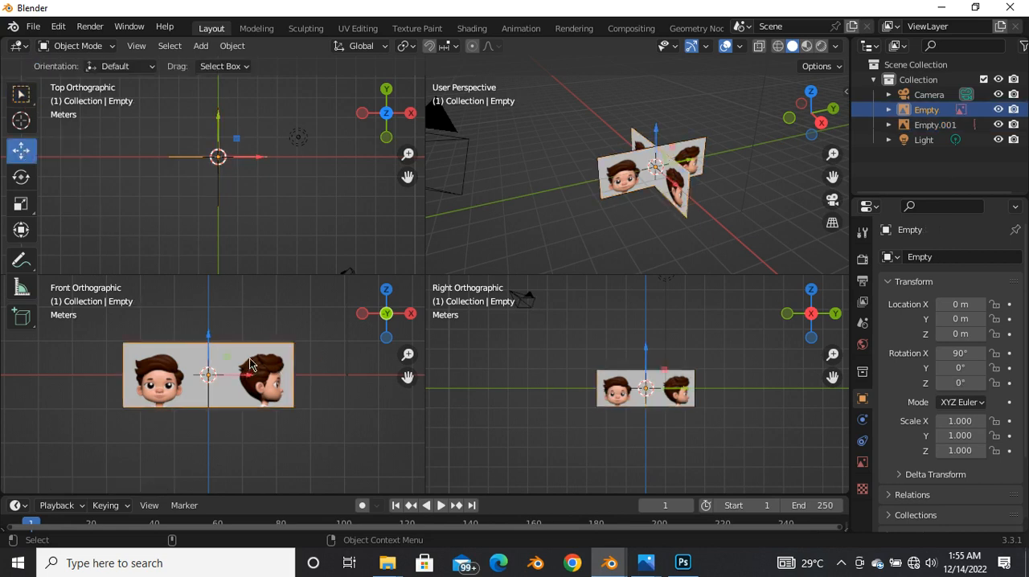
middle_click_drag(491, 172, 546, 222)
left_click_drag(670, 172, 725, 164)
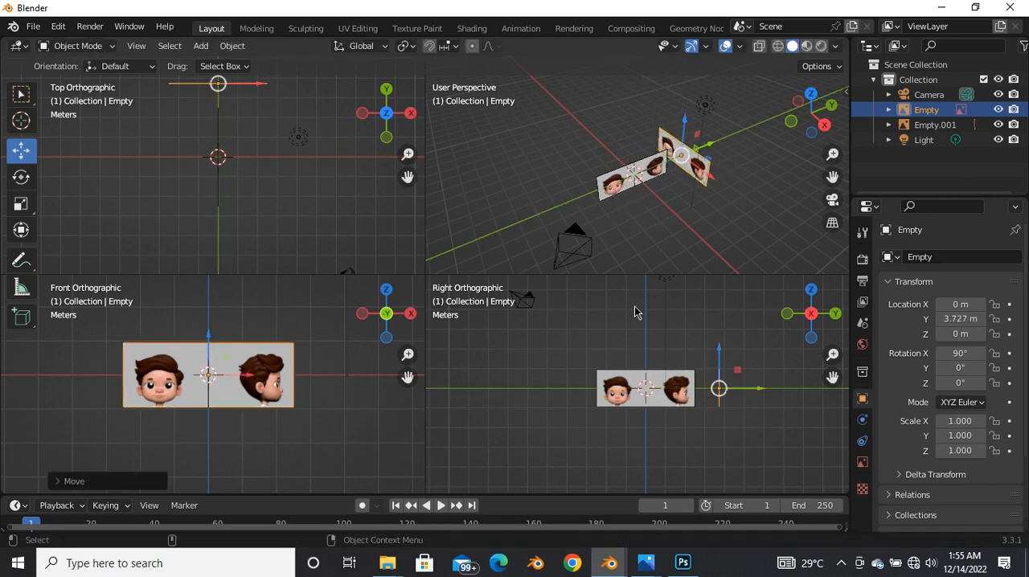
Step: Move the side-view reference image along the X axis to about -3.42 m
left_click(637, 377)
left_click_drag(656, 199, 636, 176)
scroll(260, 383, "up", 3)
scroll(562, 394, "up", 5)
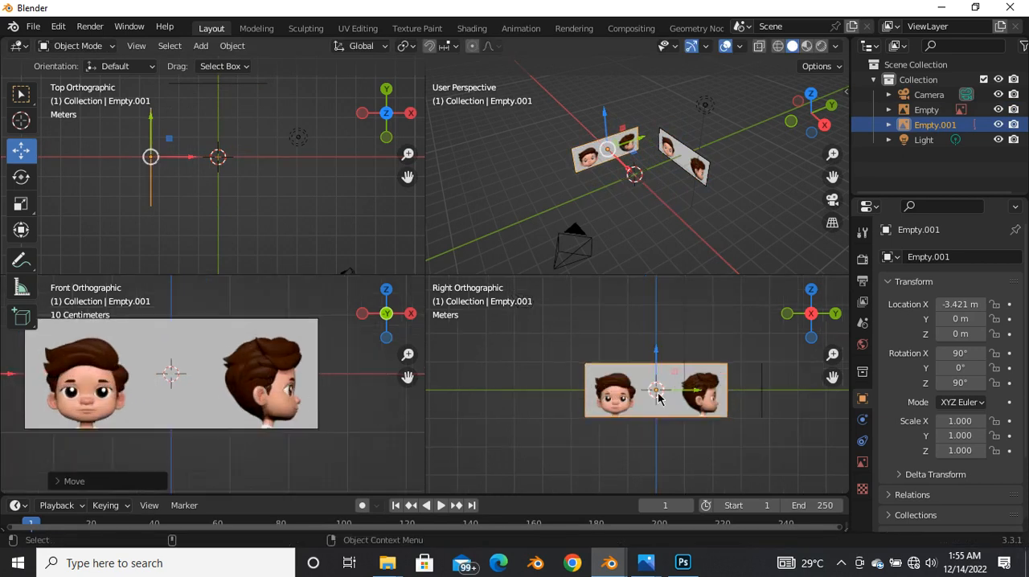
Step: Rotate the side-view reference image 180° about the global Z axis
scroll(504, 405, "down", 1)
scroll(611, 402, "up", 1)
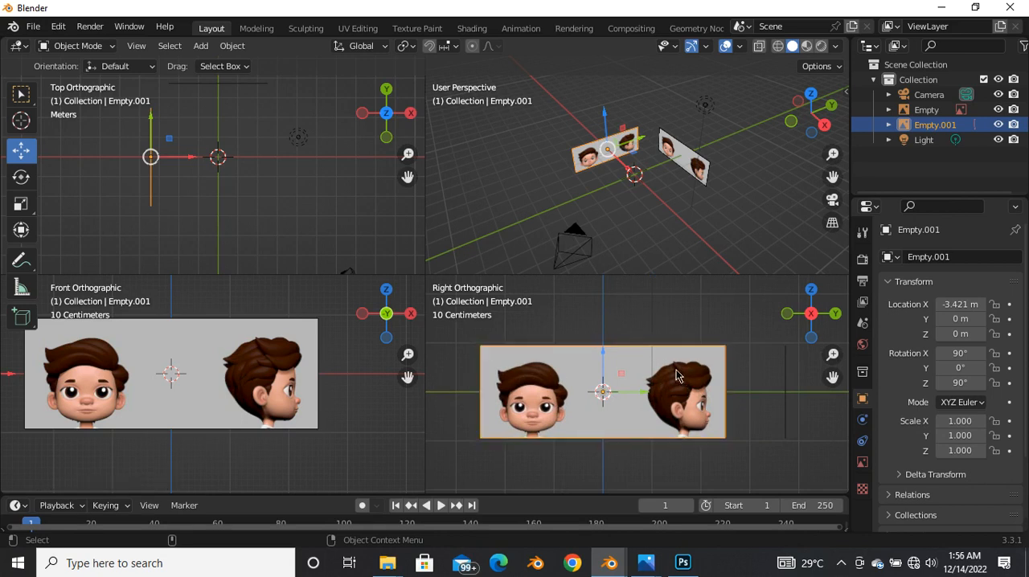
key("r")
type("z")
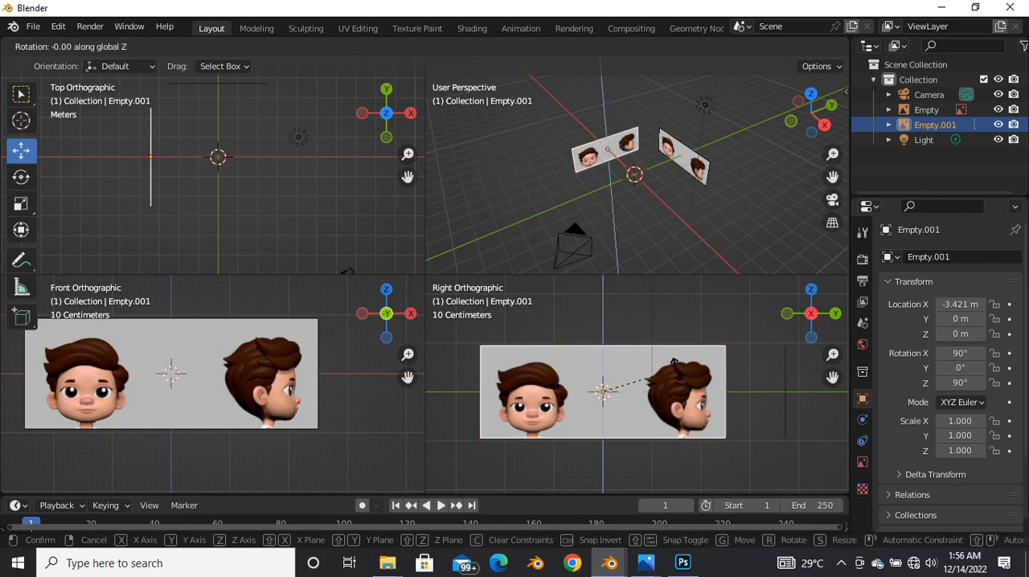
type("180")
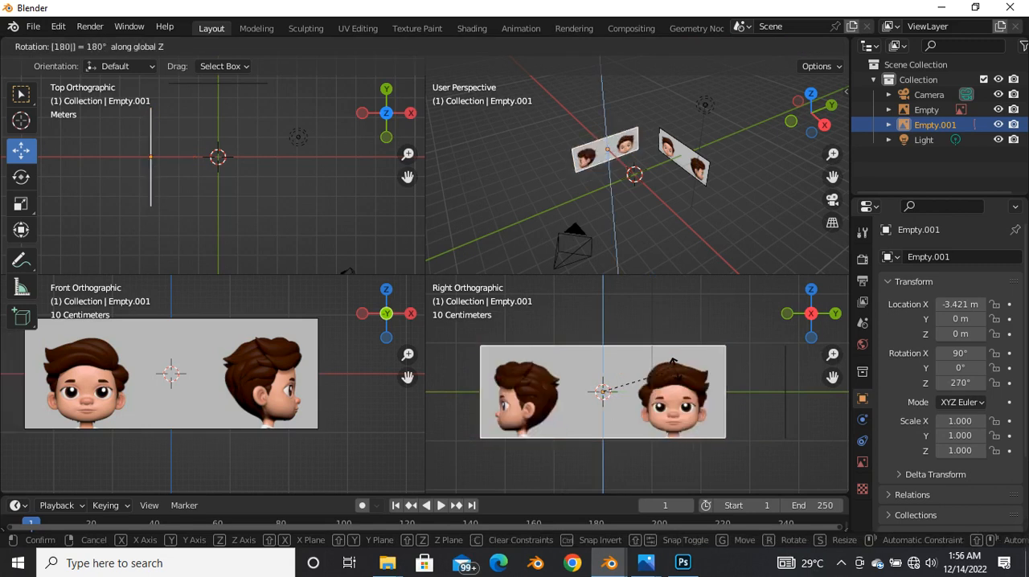
key("Return")
scroll(645, 395, "down", 4)
scroll(549, 416, "up", 3)
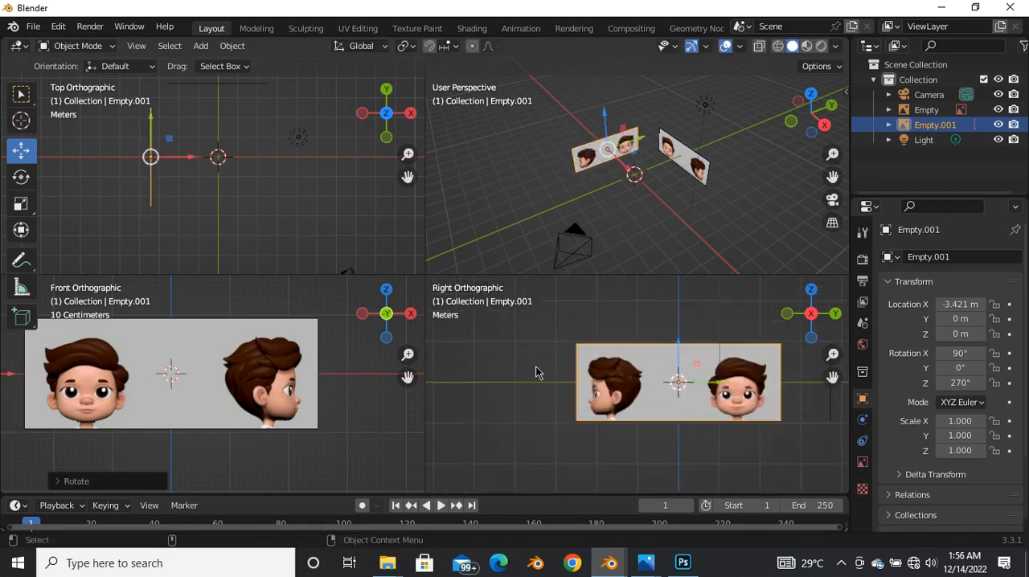
Step: Enable the opacity option for the front-view reference image in its image settings
scroll(605, 386, "up", 1)
scroll(604, 396, "up", 1)
scroll(287, 427, "down", 3)
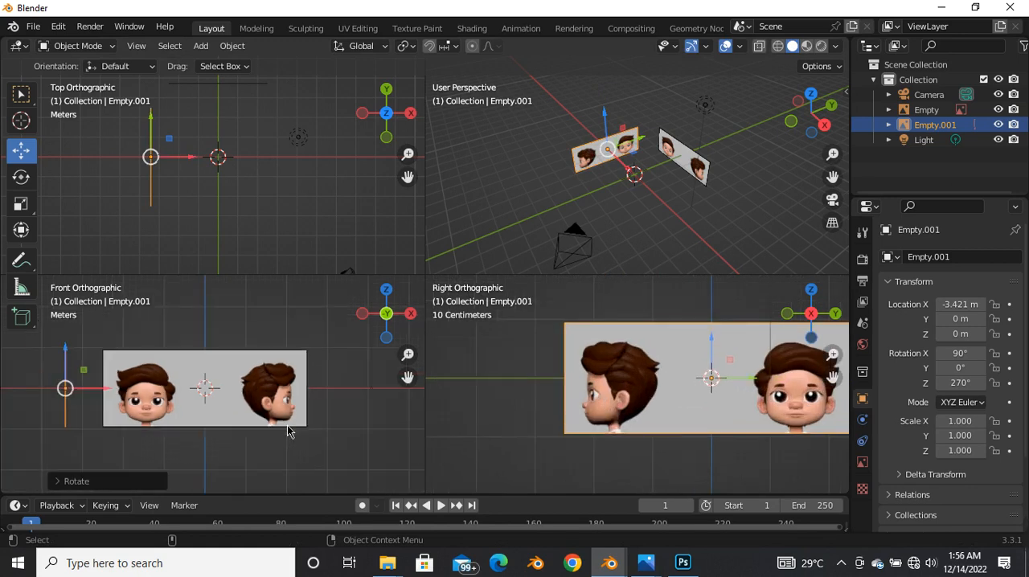
scroll(572, 407, "down", 6)
scroll(645, 400, "up", 5)
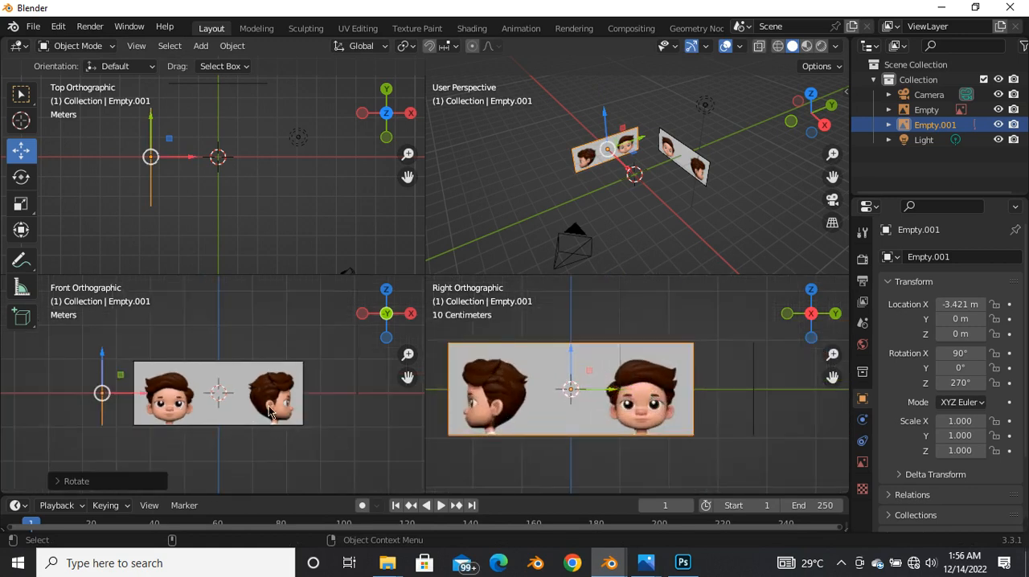
left_click(218, 392)
scroll(173, 419, "up", 3)
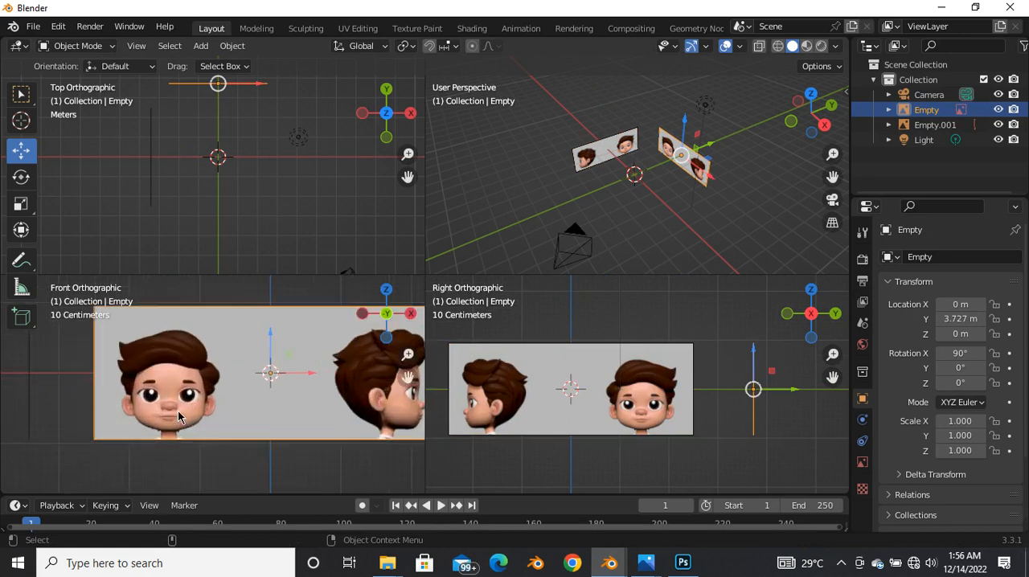
left_click(862, 465)
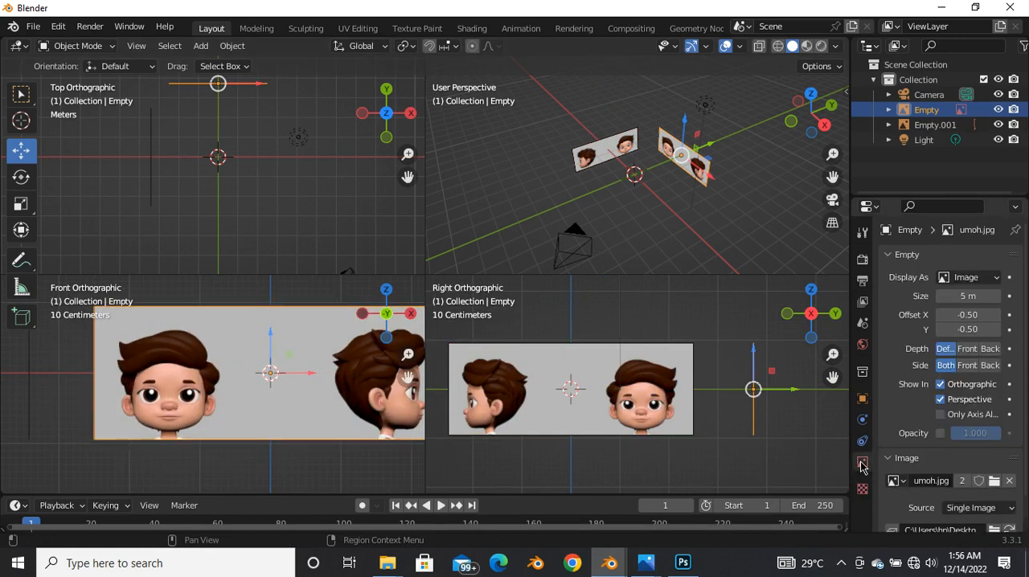
left_click(940, 434)
scroll(184, 401, "down", 3)
scroll(184, 408, "up", 2)
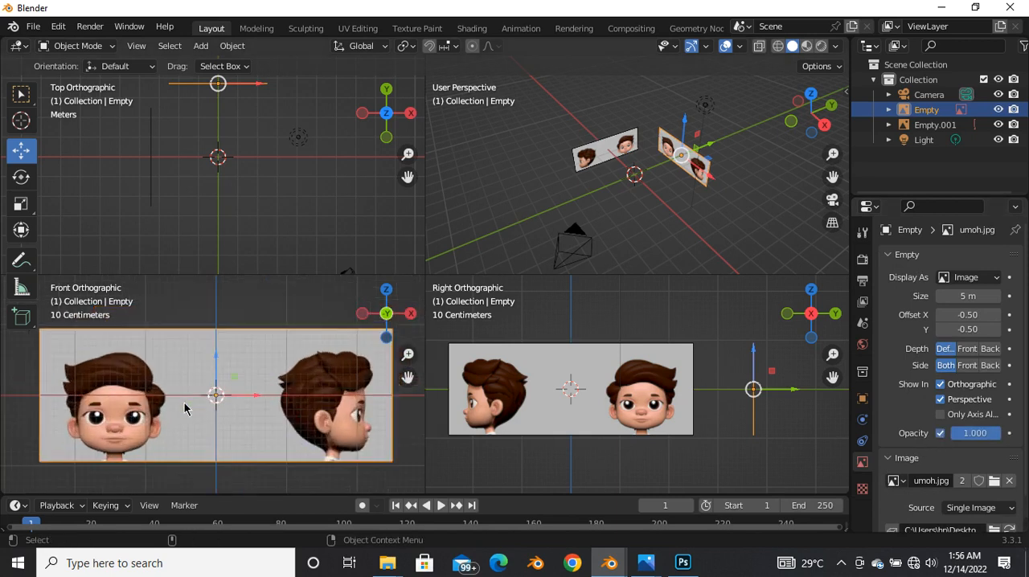
Step: Move the front-view reference image about 1.4 m along X to centre the front-facing head on the vertical axis
scroll(214, 346, "down", 1)
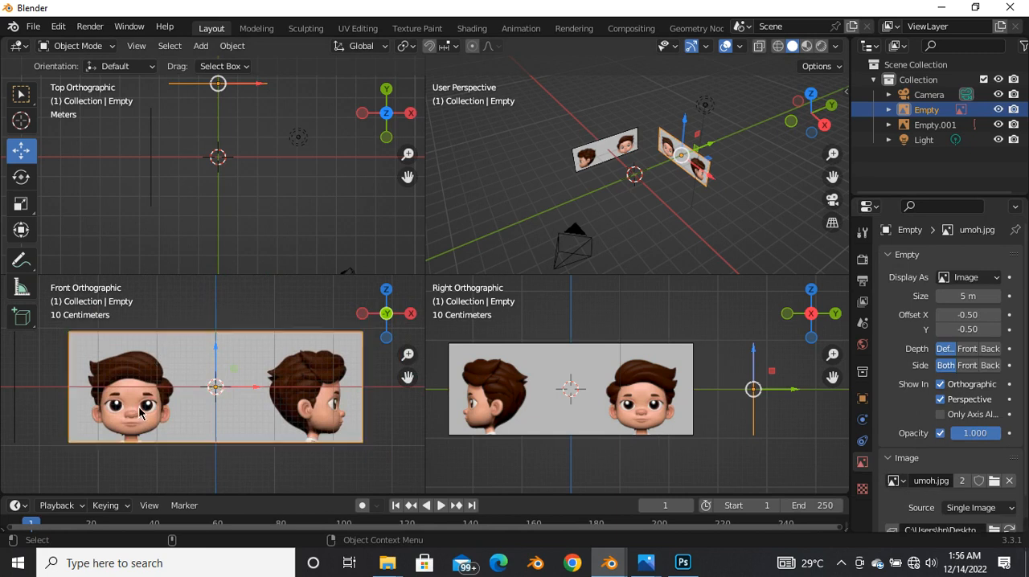
key("g")
key("x")
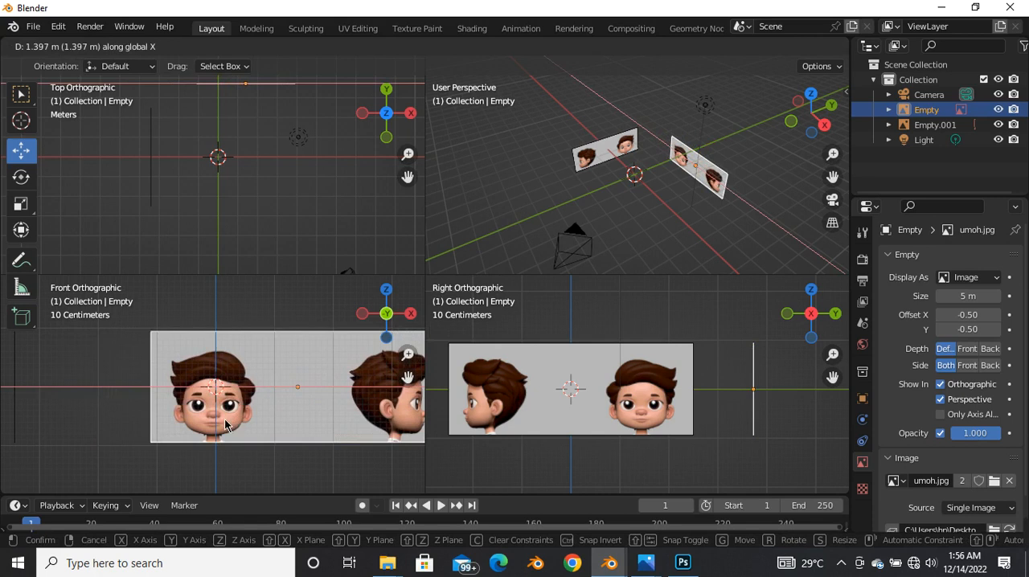
left_click(228, 427)
Step: Shift the front-view reference image about 0.036 m further along X to align the nose with the centre line
scroll(233, 446, "up", 6)
scroll(231, 414, "up", 3)
key("g")
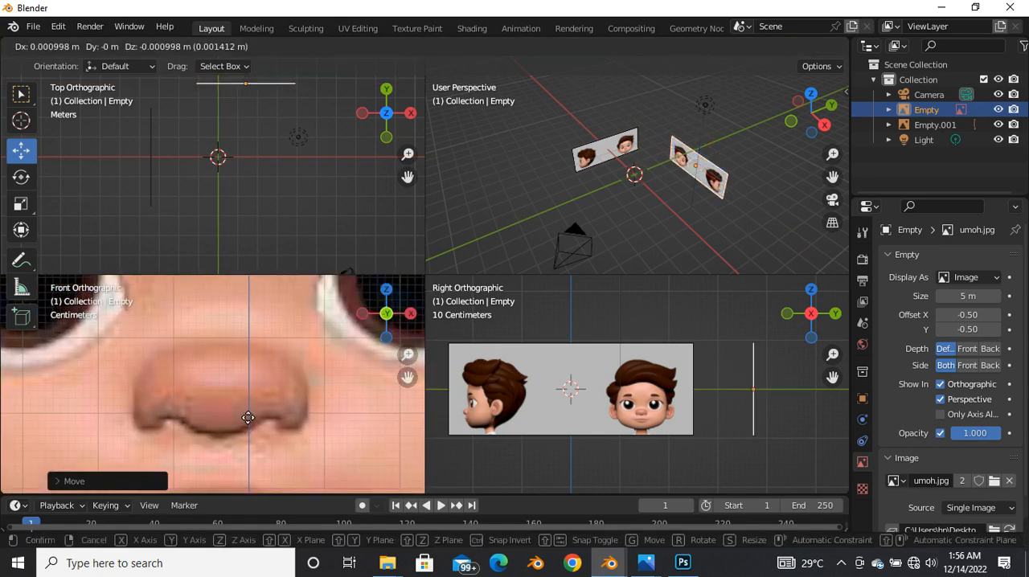
key("x")
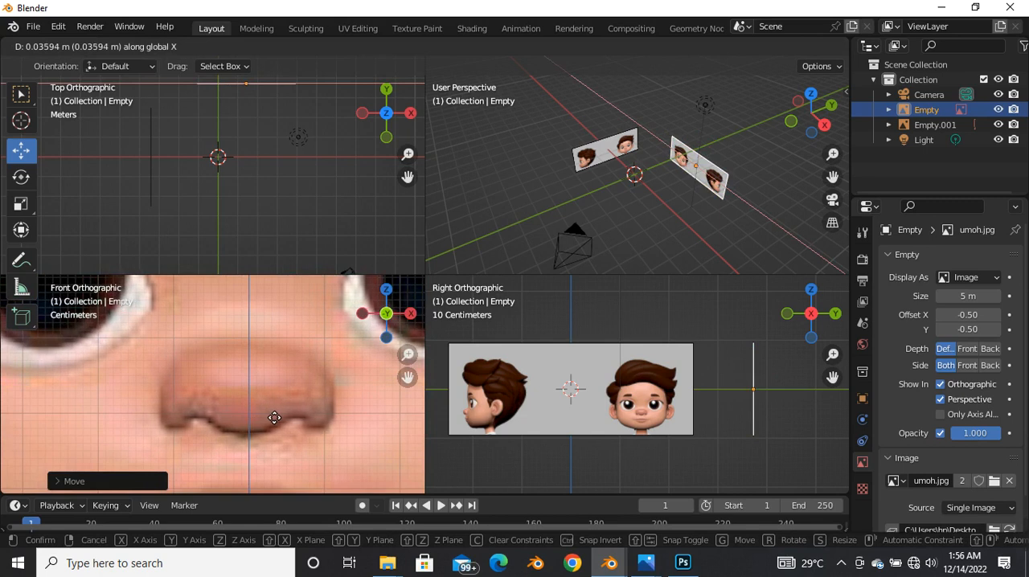
left_click(275, 417)
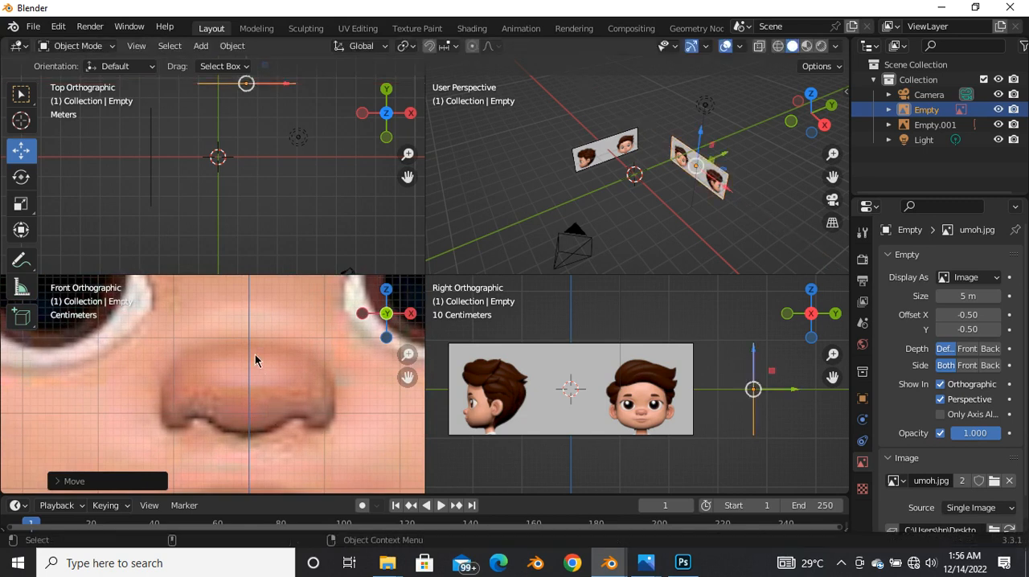
Step: Nudge the front-view reference image about 0.003 m along X to fine-tune the nose's alignment with the centre line
scroll(246, 362, "down", 2)
scroll(255, 397, "up", 4)
scroll(256, 417, "down", 2)
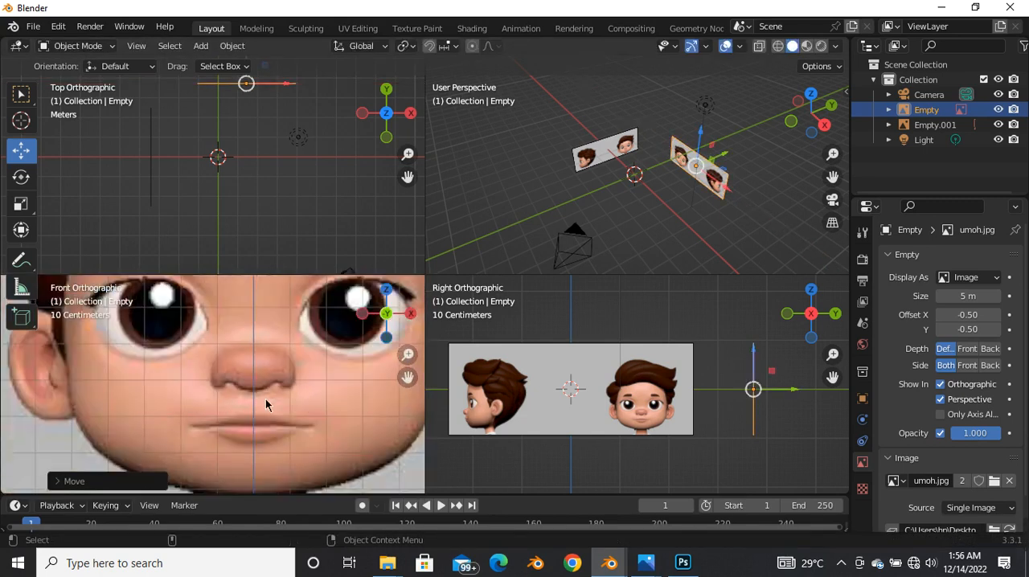
scroll(279, 423, "up", 3)
key("g")
key("x")
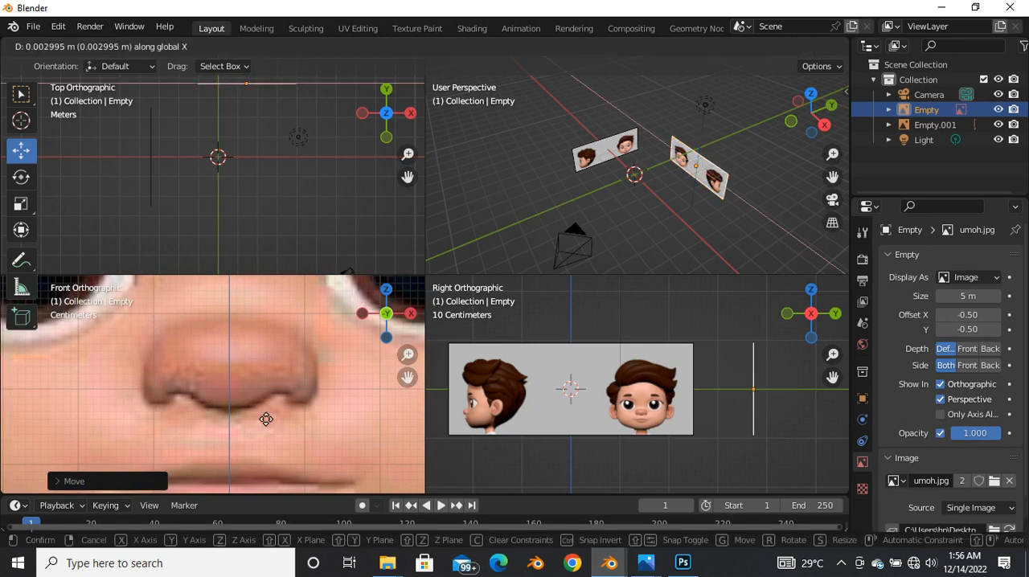
left_click(258, 418)
scroll(265, 401, "down", 5)
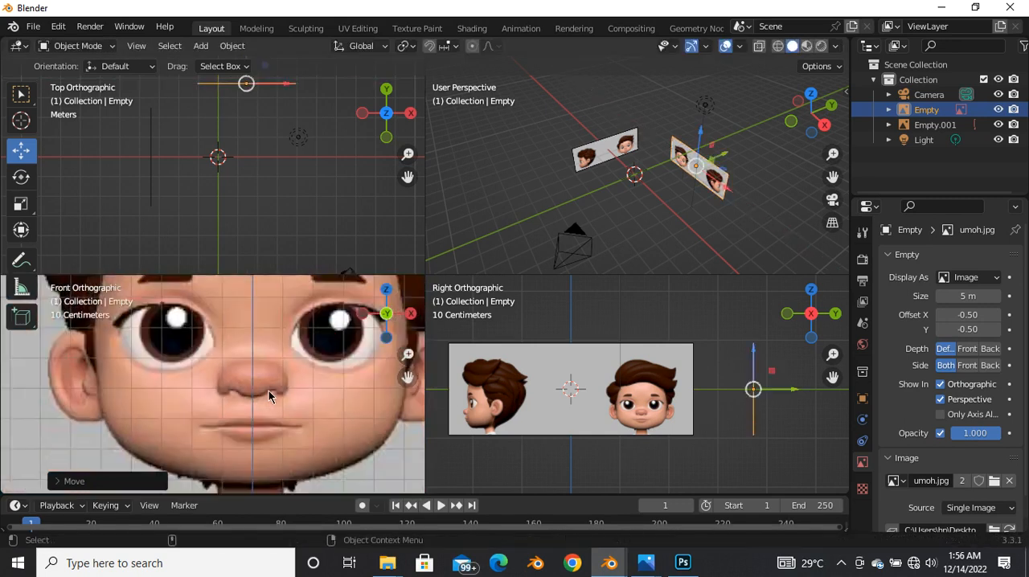
scroll(229, 410, "up", 3)
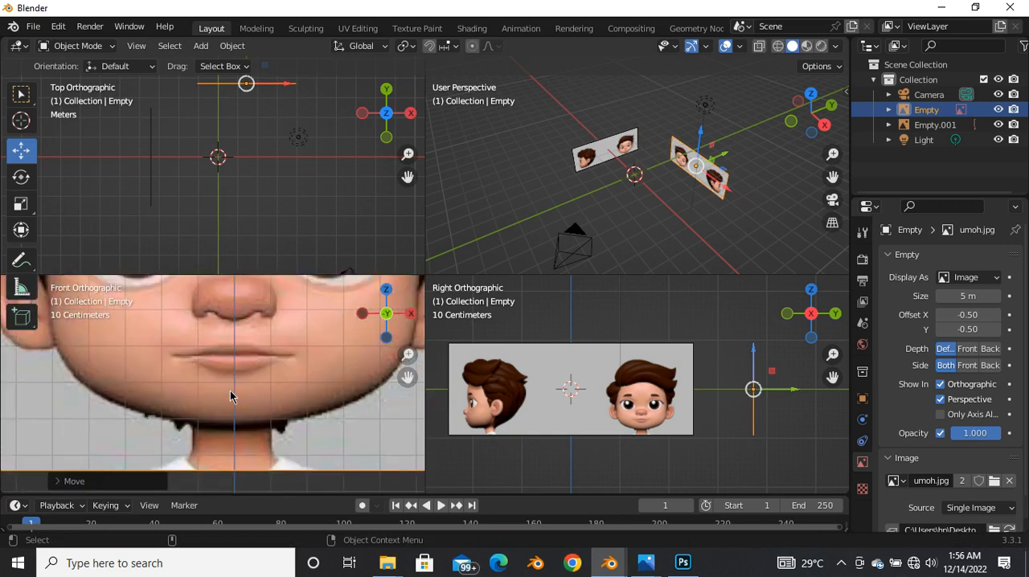
scroll(239, 394, "down", 6)
scroll(198, 426, "down", 1)
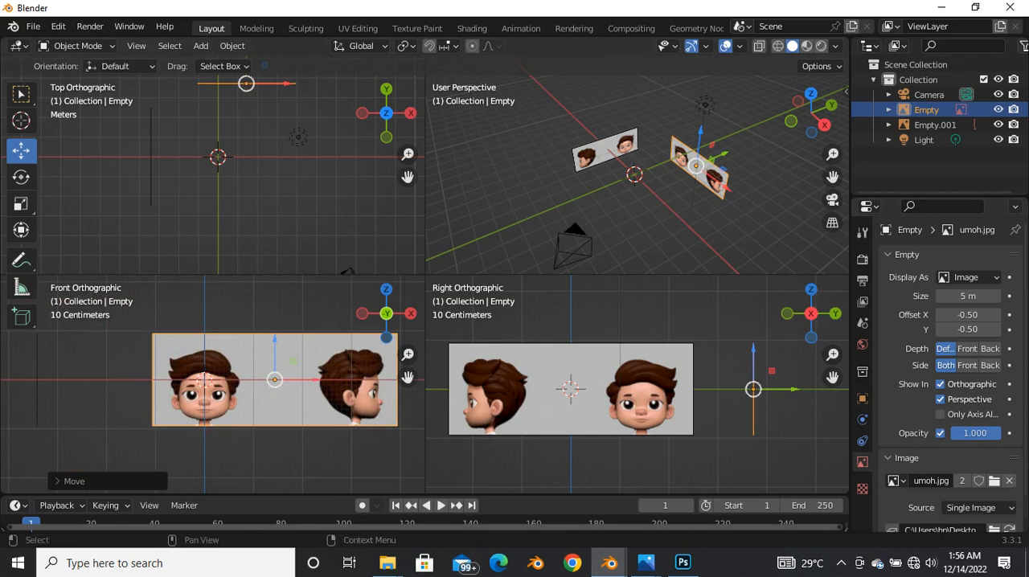
Step: Show the selectability toggles in the outliner and disable viewport selection for both reference image empties
left_click(1024, 49)
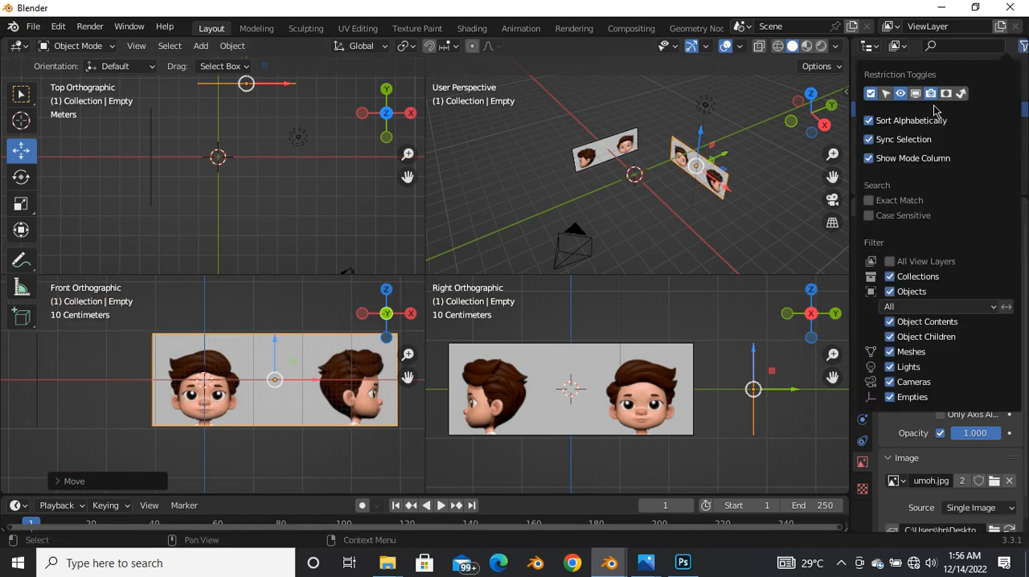
left_click(886, 94)
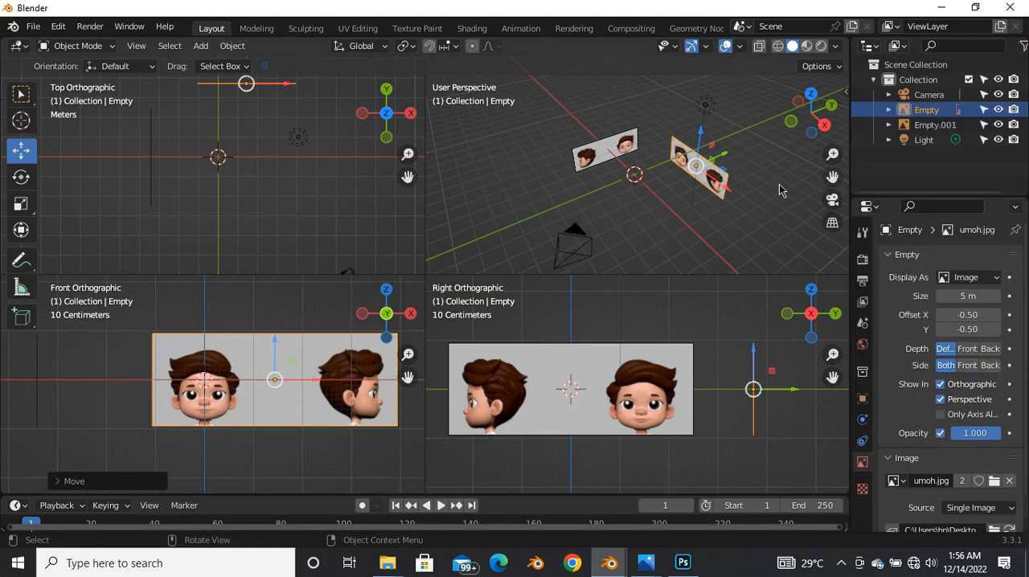
left_click(984, 110)
left_click(984, 124)
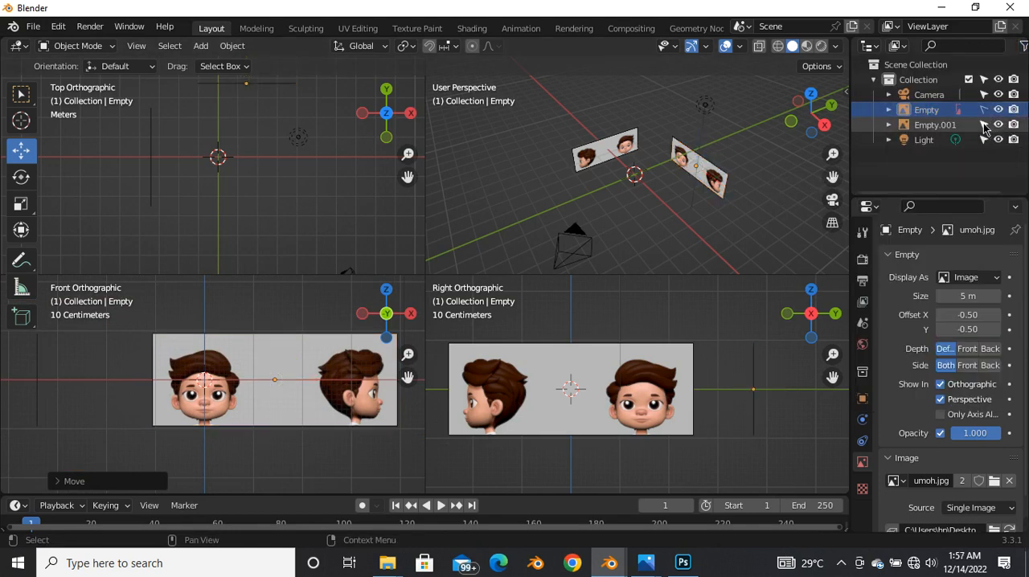
left_click(564, 367)
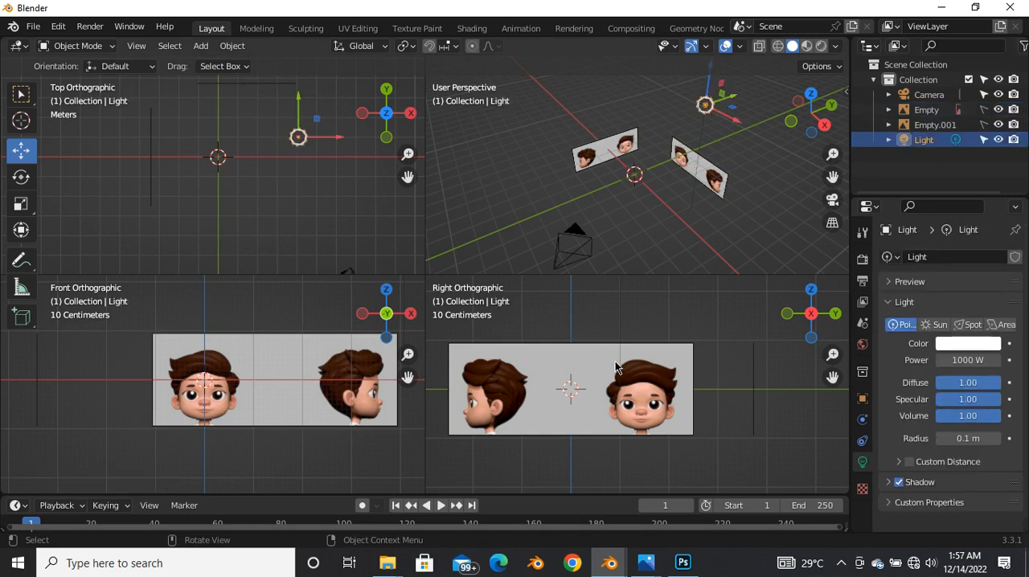
left_click(572, 397)
Step: Leave quad view for a single viewport and switch it to the front orthographic view
scroll(121, 409, "down", 4)
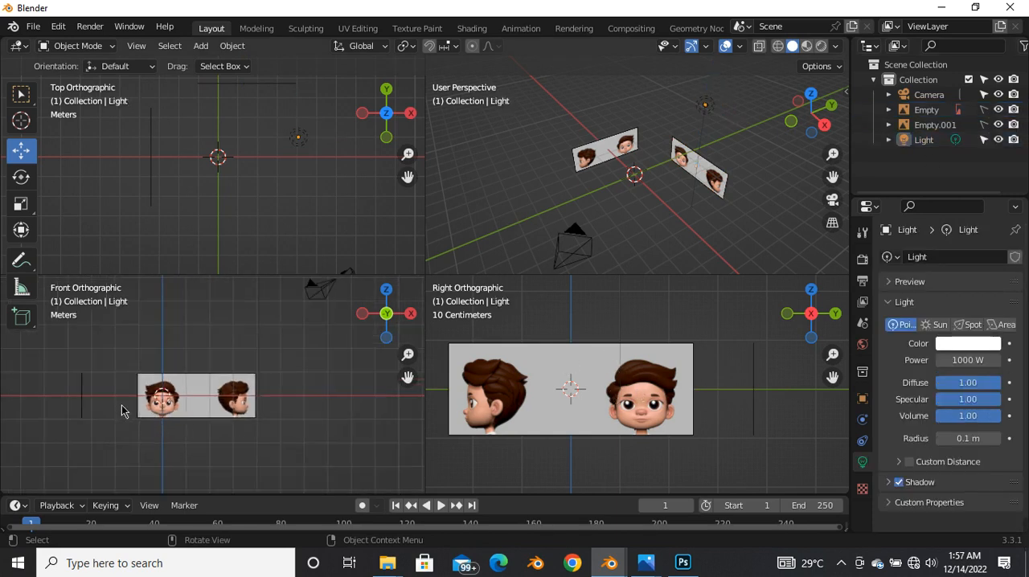
scroll(172, 441, "up", 4)
scroll(170, 432, "down", 3)
scroll(132, 410, "up", 3)
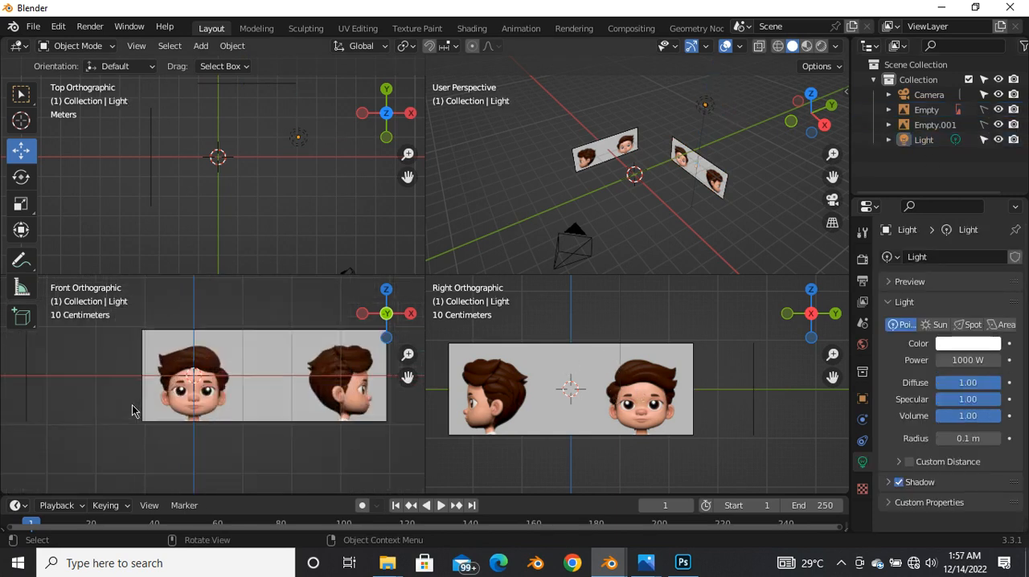
key("ctrl+alt+q")
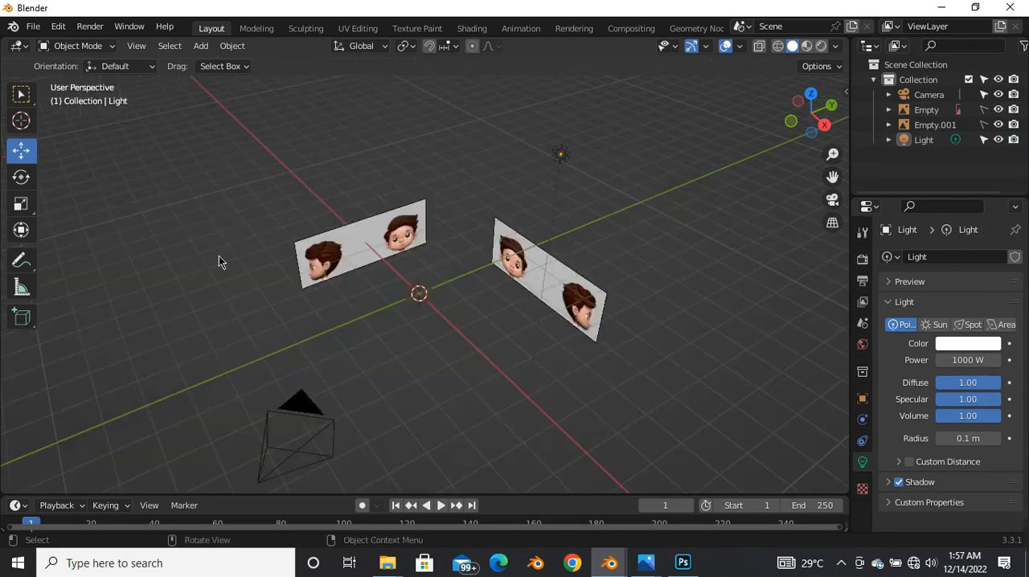
key("grave")
left_click(137, 198)
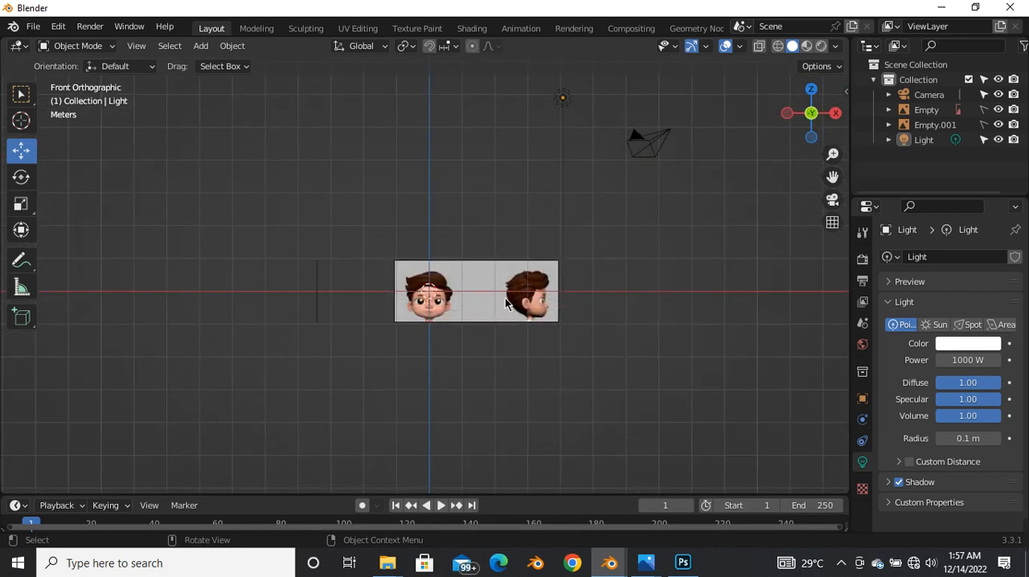
scroll(458, 289, "up", 4)
scroll(402, 237, "down", 1)
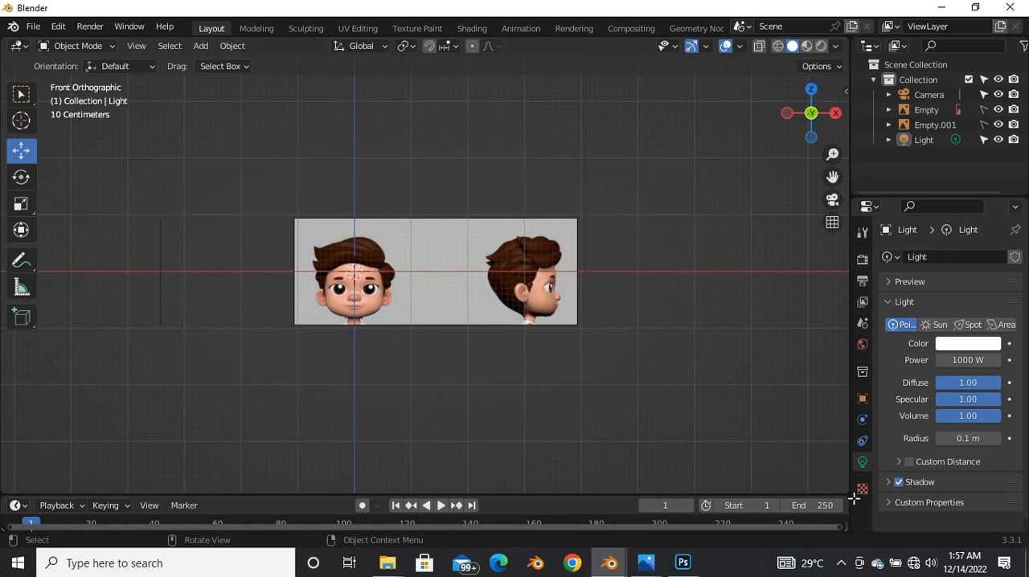
Step: Split the viewport vertically into two side-by-side areas and set the second one to the right orthographic view
left_click_drag(649, 501, 432, 486)
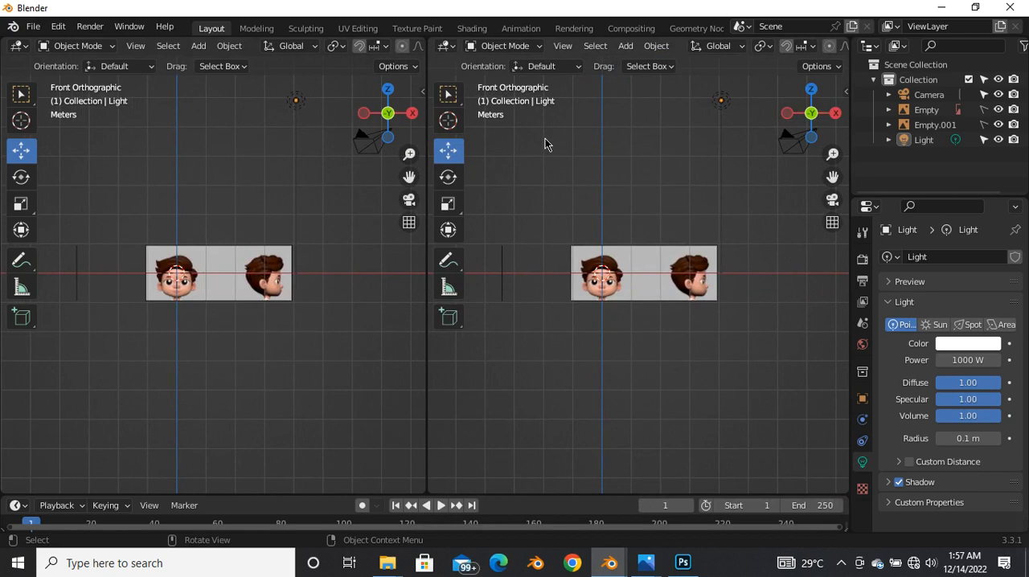
scroll(547, 157, "up", 3)
scroll(547, 156, "down", 2)
key("grave")
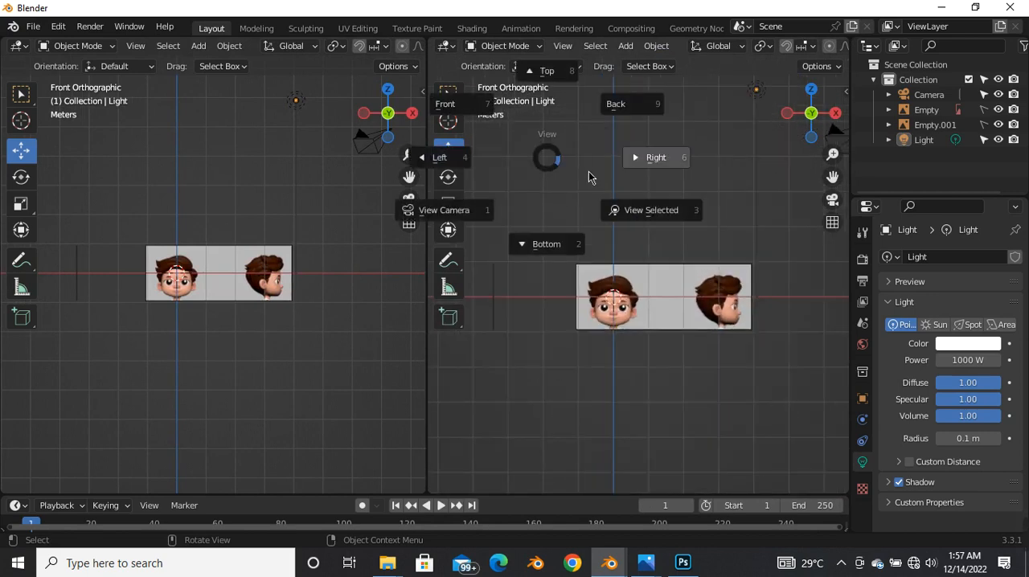
left_click(642, 165)
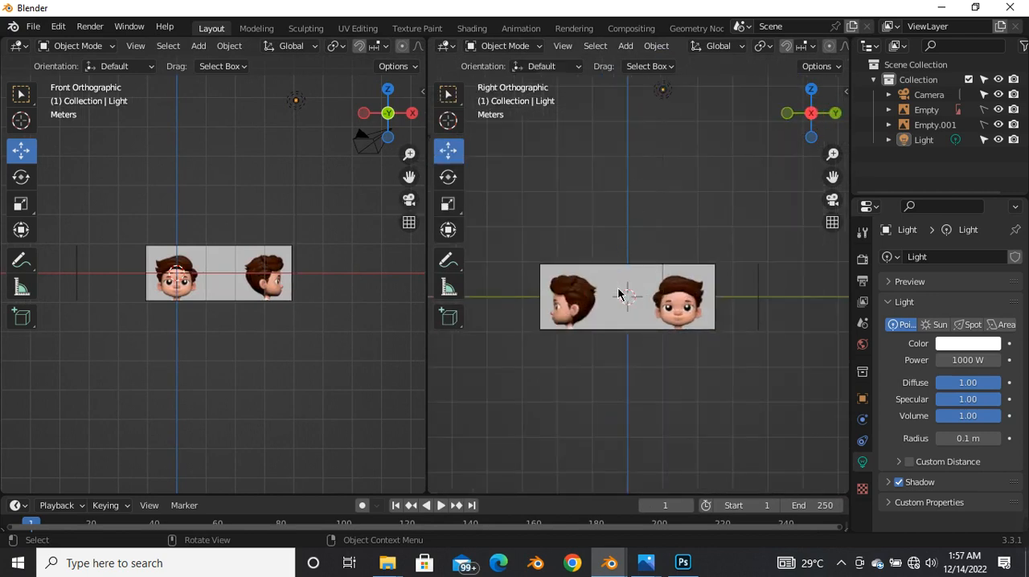
Step: Frame the front-facing head in the front view and the profile head in the right view at close range
scroll(556, 319, "up", 3)
scroll(528, 302, "down", 2)
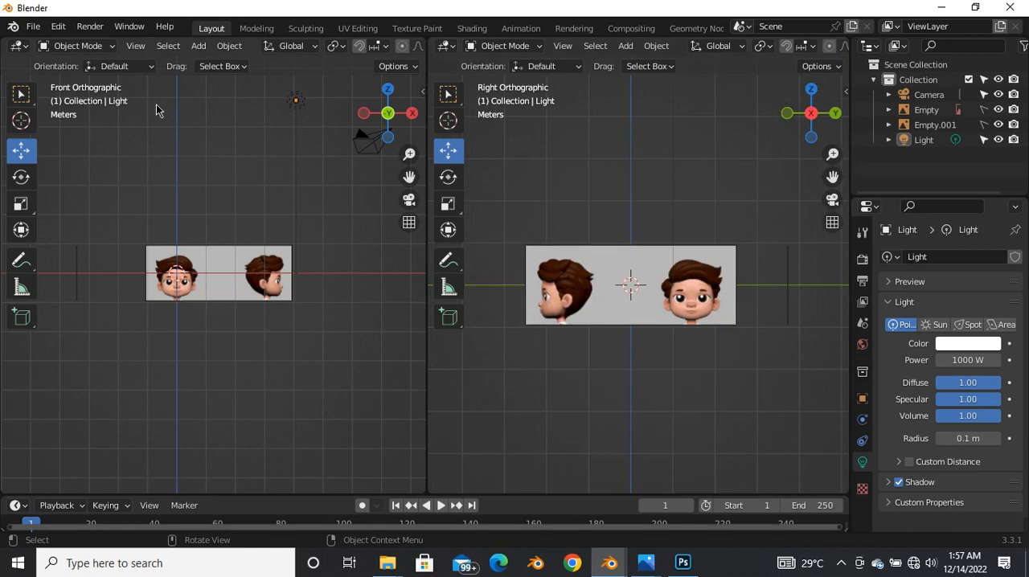
scroll(577, 211, "up", 2)
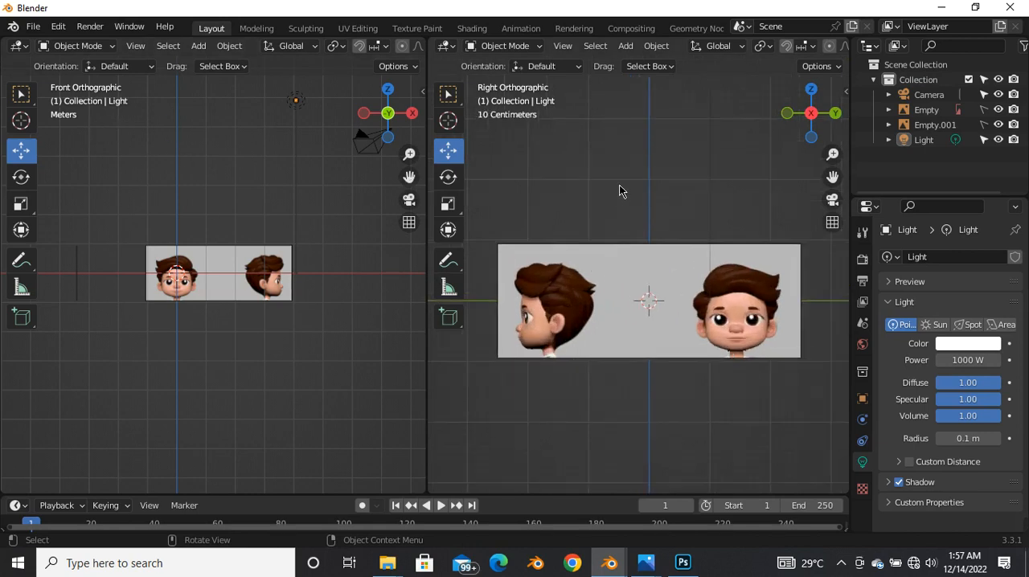
scroll(618, 190, "down", 3)
scroll(172, 266, "up", 3)
scroll(158, 309, "down", 3)
scroll(148, 313, "up", 3)
scroll(147, 315, "down", 2)
scroll(295, 300, "up", 3)
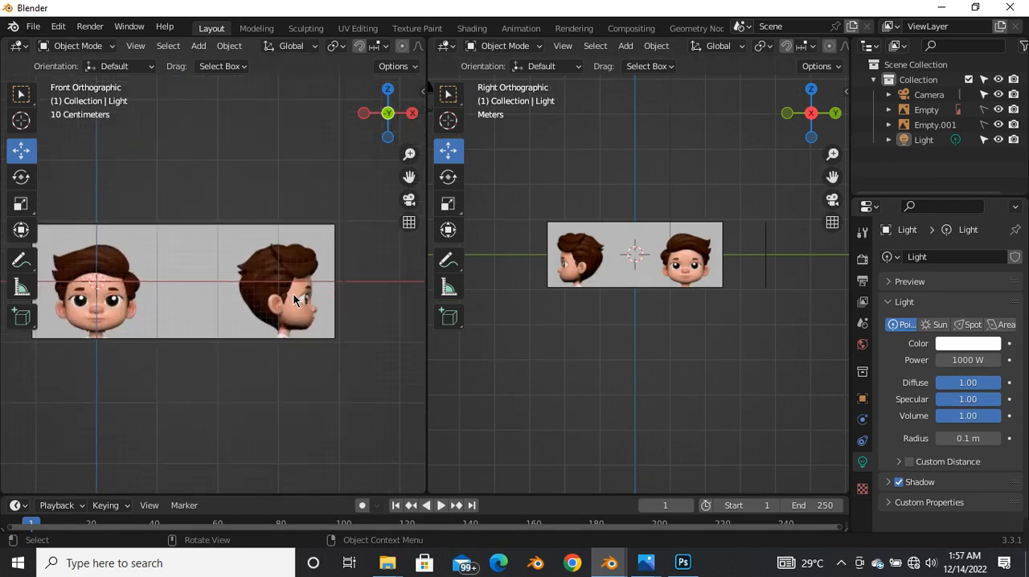
scroll(659, 283, "up", 6)
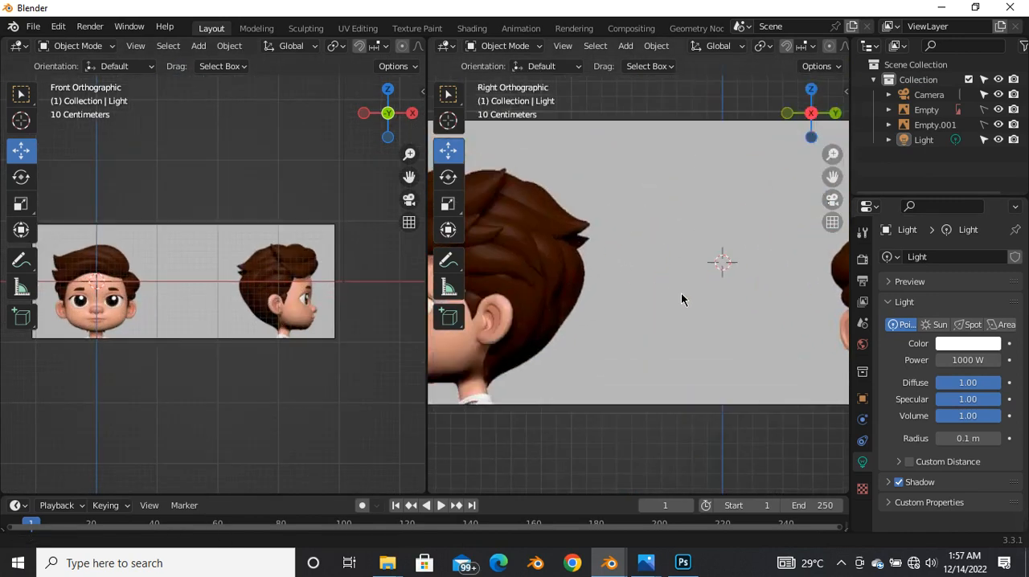
scroll(751, 295, "down", 1)
scroll(751, 302, "down", 1)
scroll(178, 286, "up", 2)
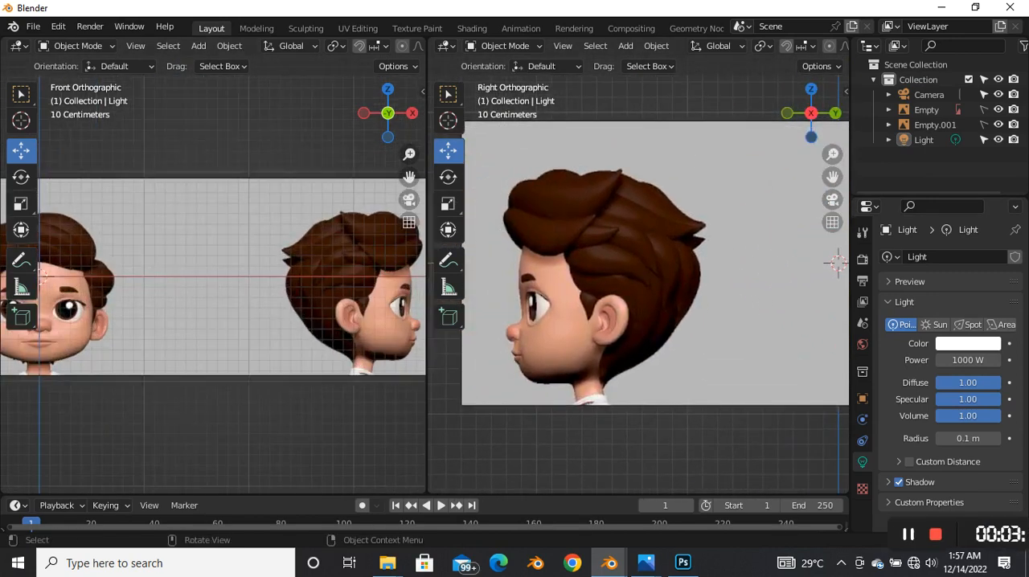
scroll(261, 304, "down", 2)
scroll(90, 303, "up", 3)
middle_click_drag(82, 299, 182, 332, "shift")
scroll(154, 290, "up", 2)
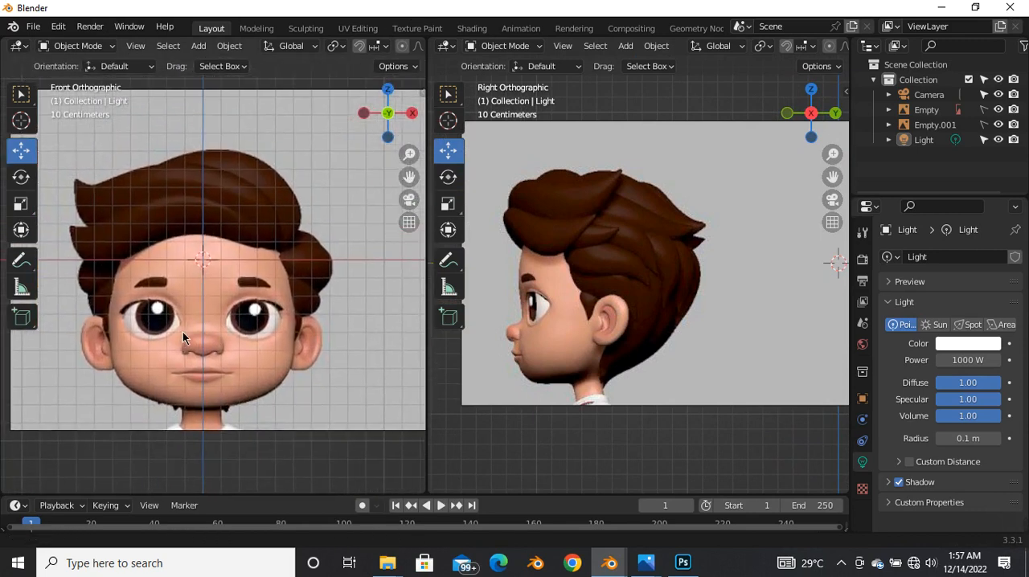
Step: Add a mesh plane at the 3D cursor and rotate it 90° about the global X axis
key("shift+a")
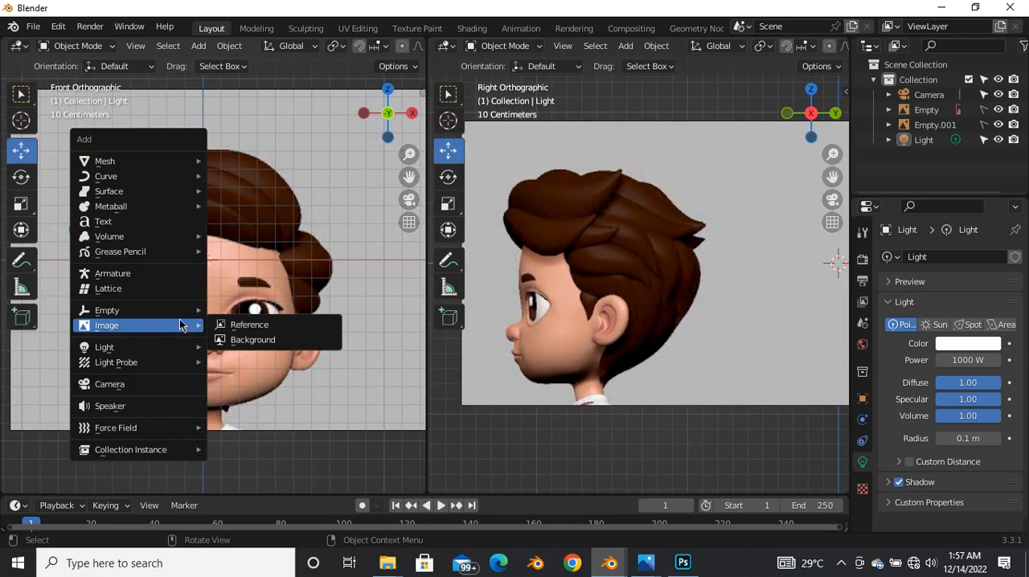
mouse_move(121, 161)
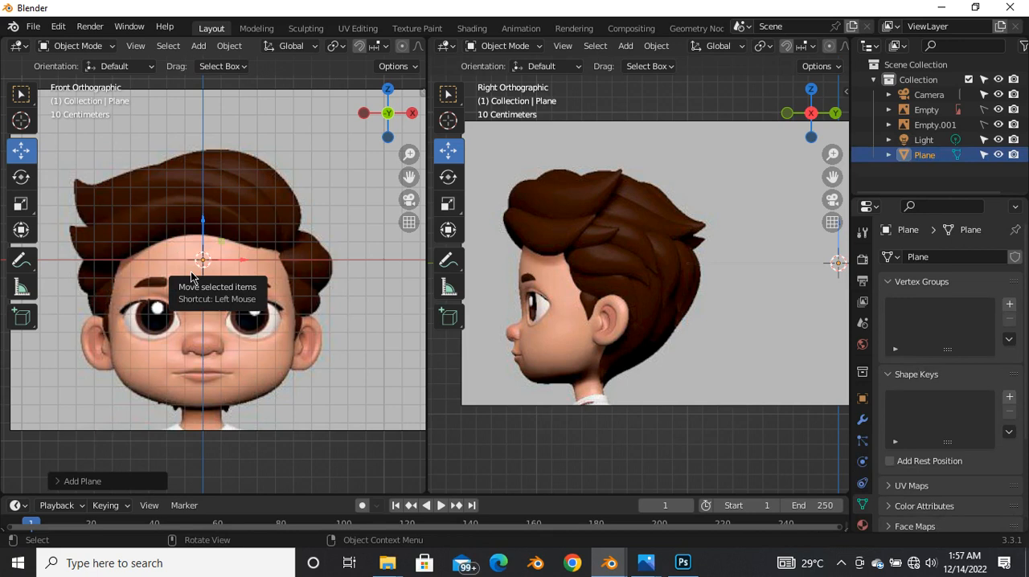
key("r")
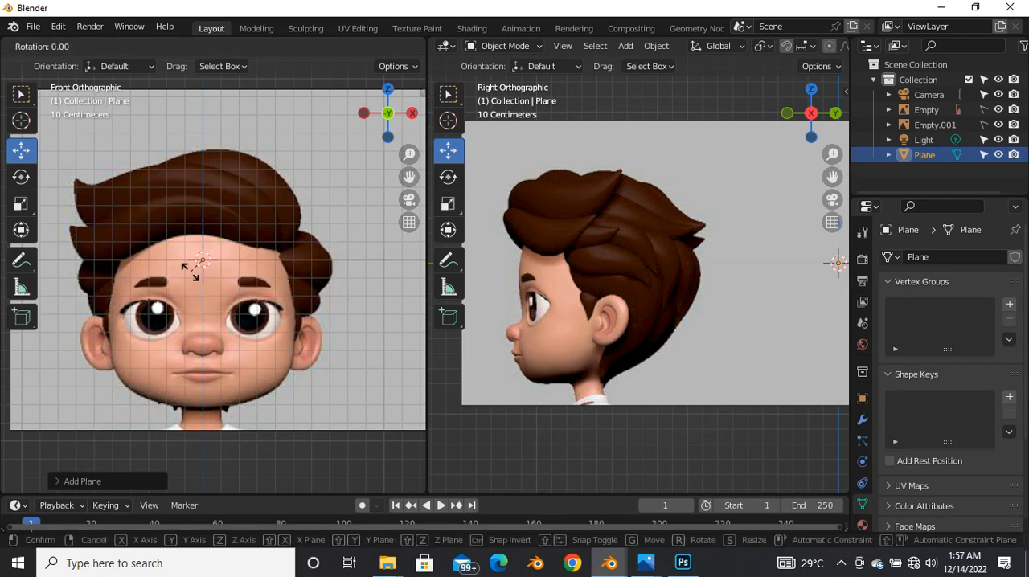
key("x")
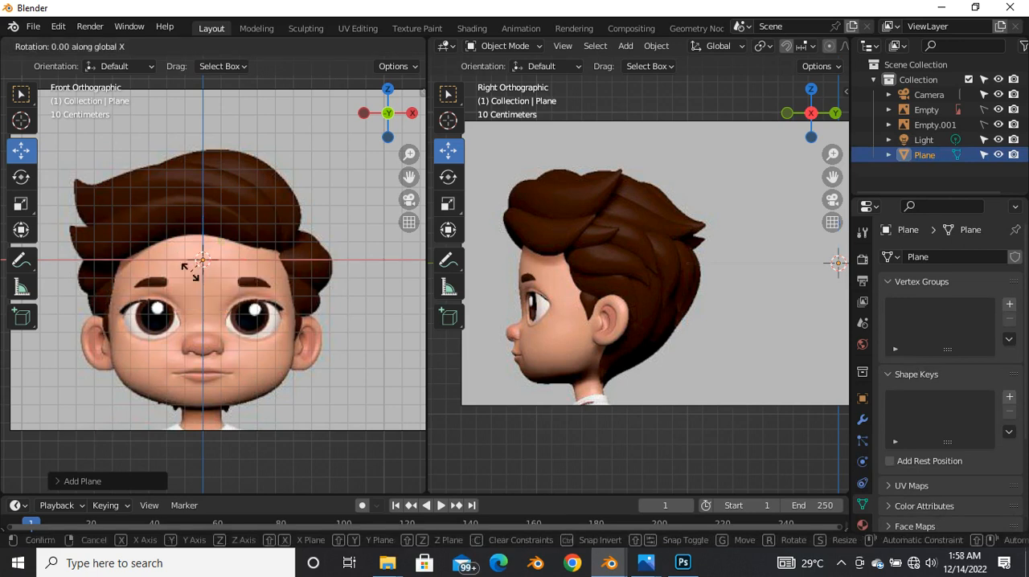
type("90")
key("Return")
scroll(190, 273, "down", 4)
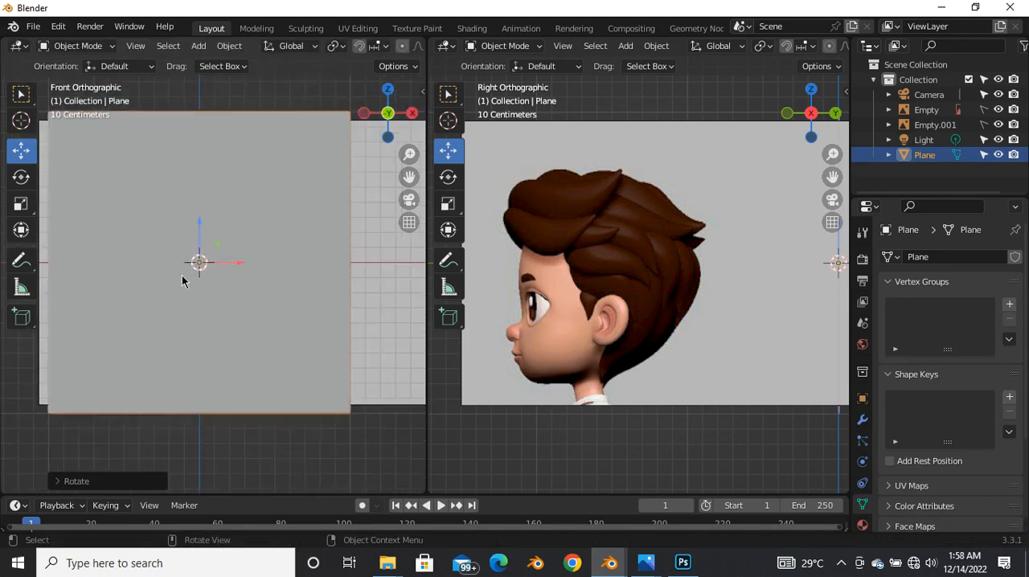
scroll(179, 284, "up", 3)
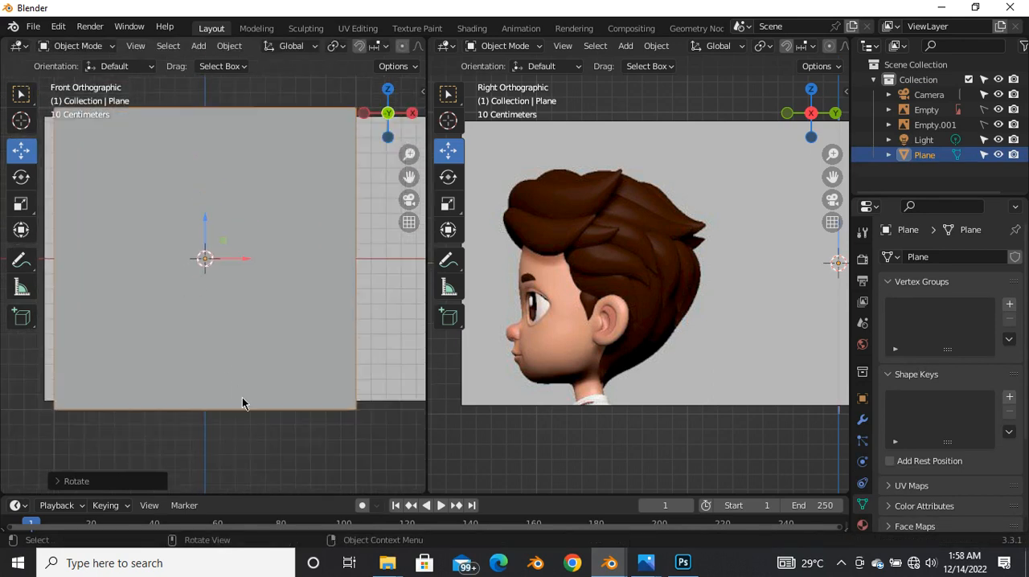
Step: Scale the plane down to a square about as wide as the nose and lower it along Z between the eyes
key("s")
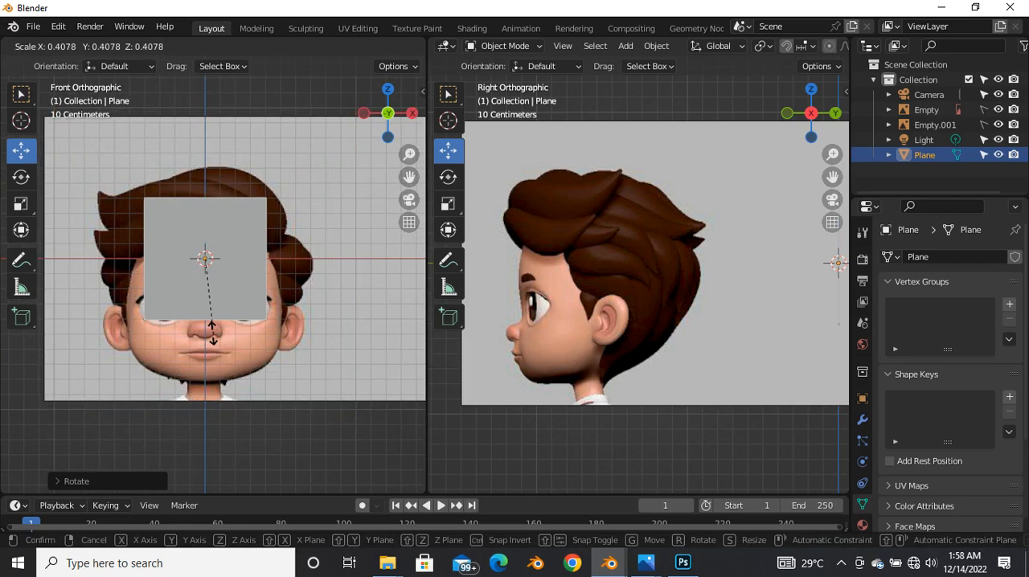
left_click(171, 288)
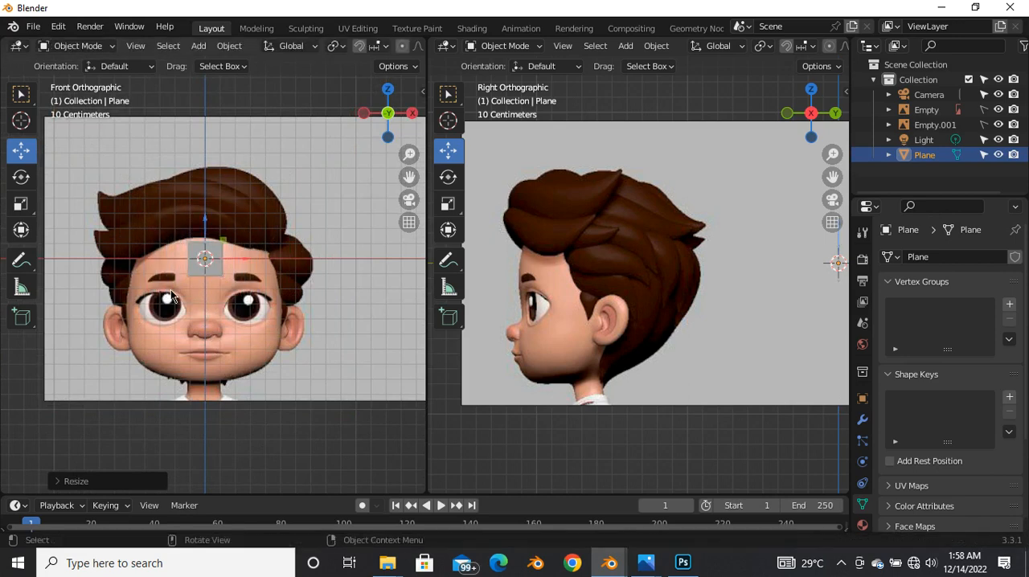
scroll(170, 289, "up", 3)
left_click_drag(226, 192, 214, 339)
scroll(214, 339, "up", 4)
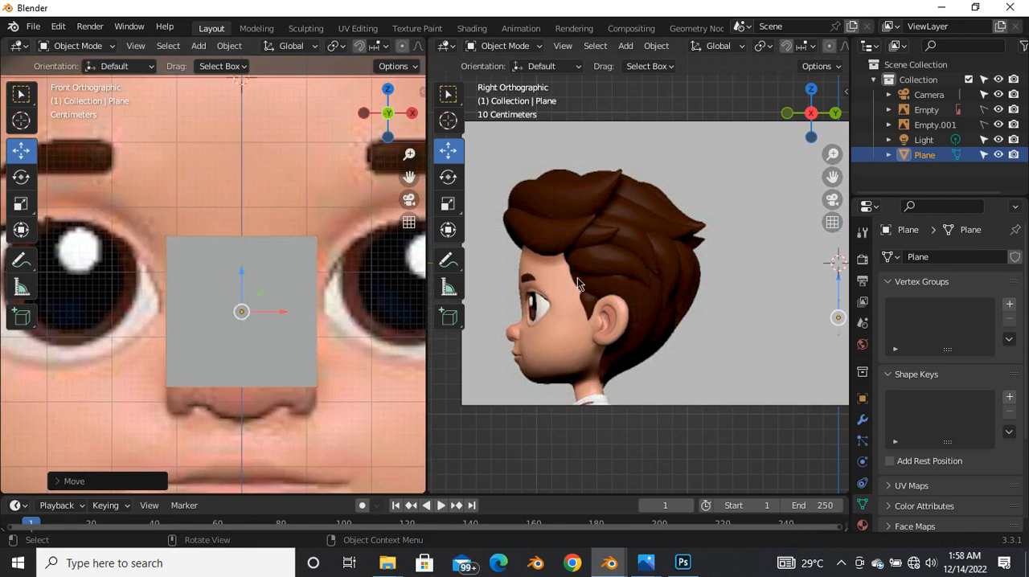
Step: Move the plane along Y in the right view until it meets the profile's face just above the nose
scroll(592, 271, "down", 4)
scroll(683, 297, "up", 2)
scroll(675, 301, "down", 2)
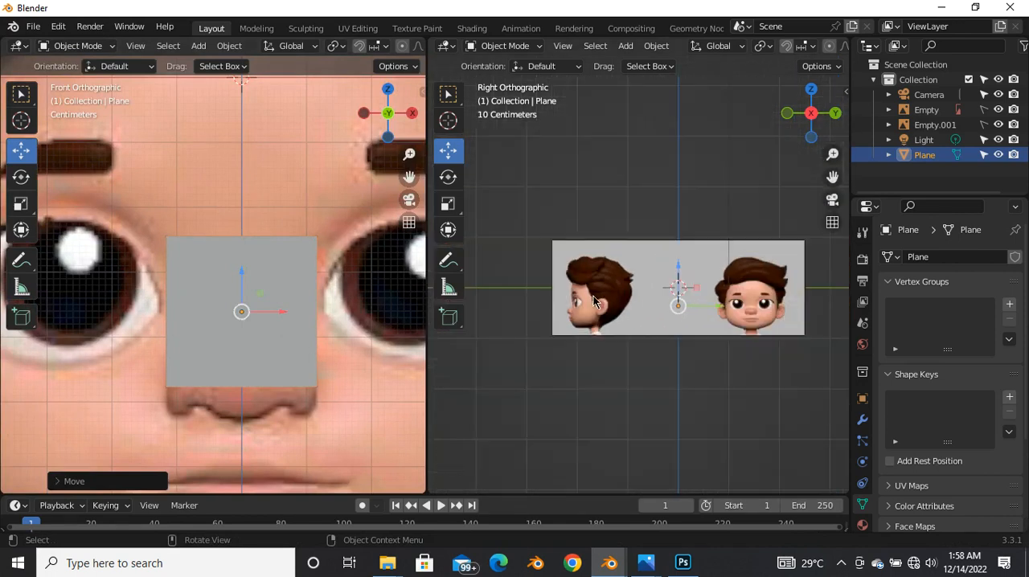
scroll(782, 313, "up", 3)
left_click_drag(806, 321, 594, 350)
scroll(583, 326, "up", 5)
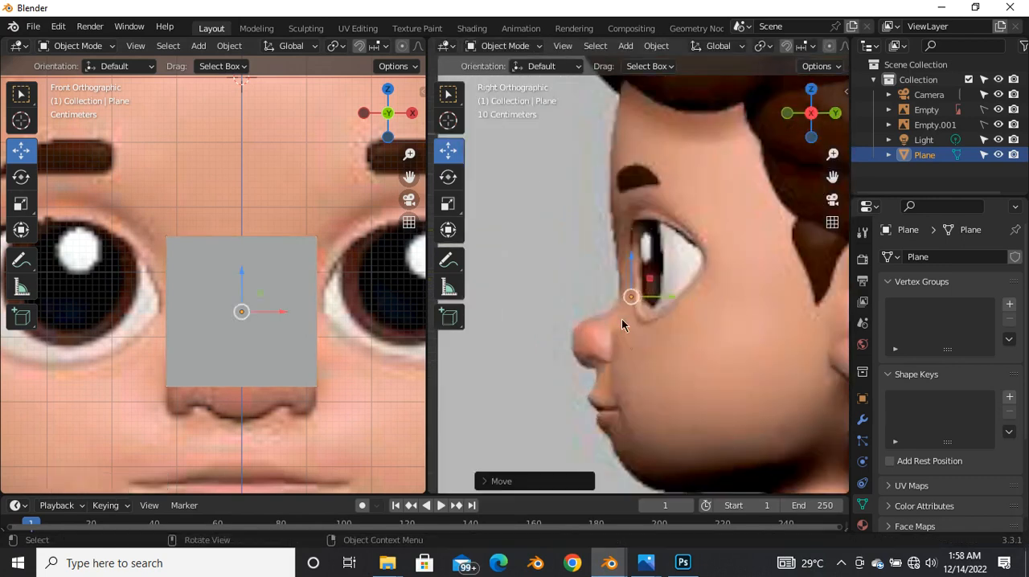
left_click_drag(663, 304, 650, 306)
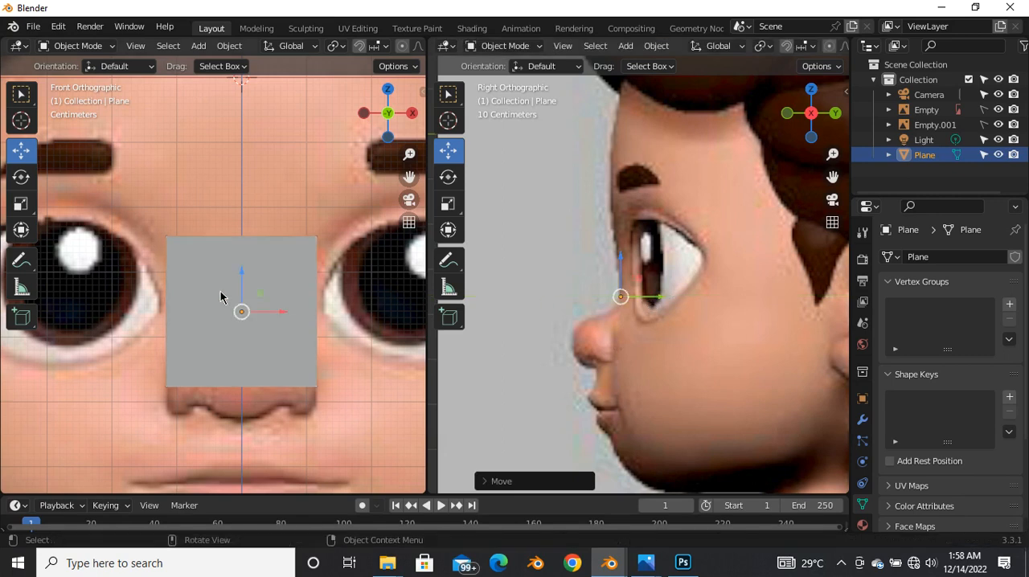
Step: Enable the wireframe overlay in both the front and the right view
scroll(175, 321, "down", 2)
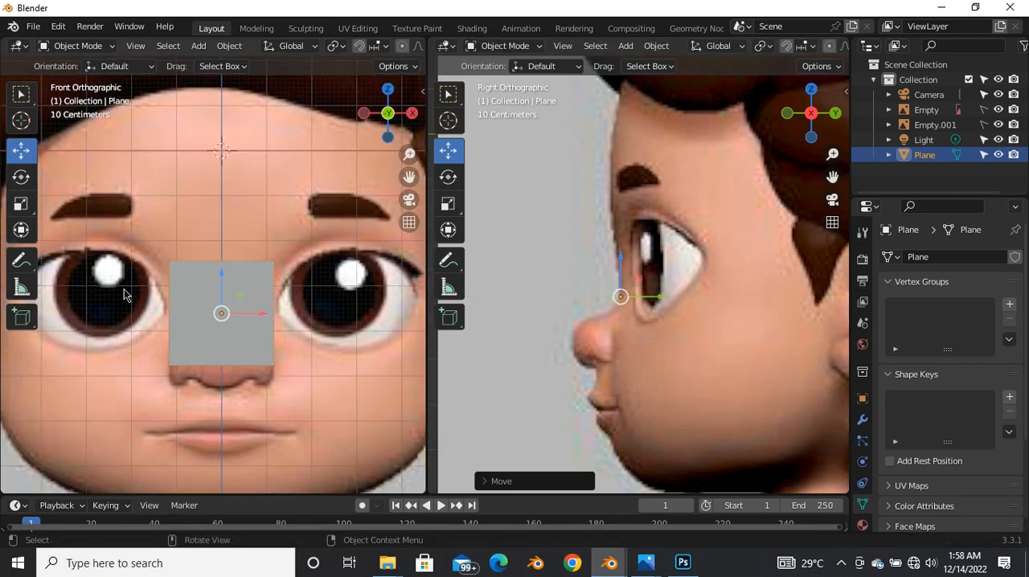
scroll(233, 46, "down", 5)
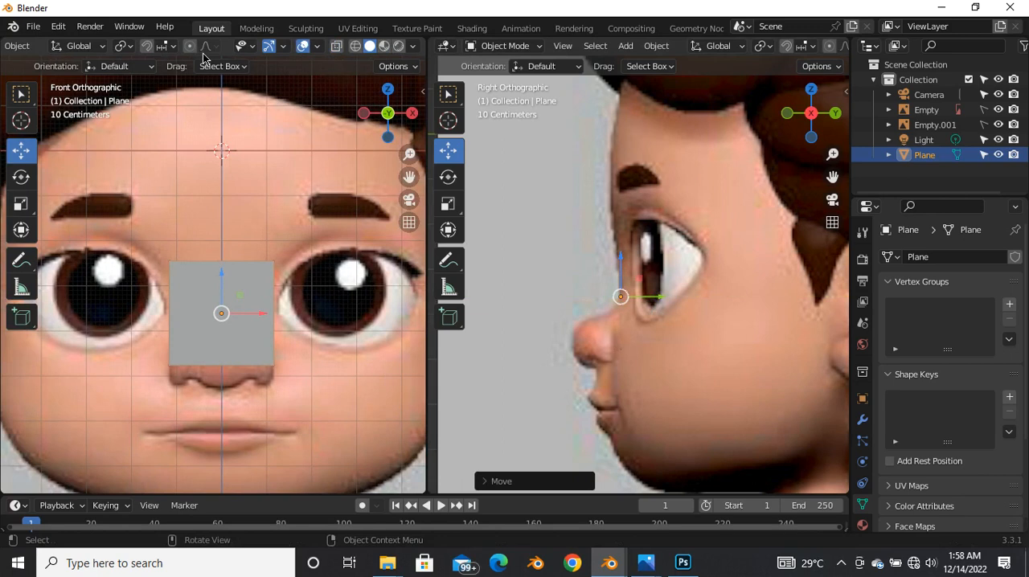
left_click(319, 47)
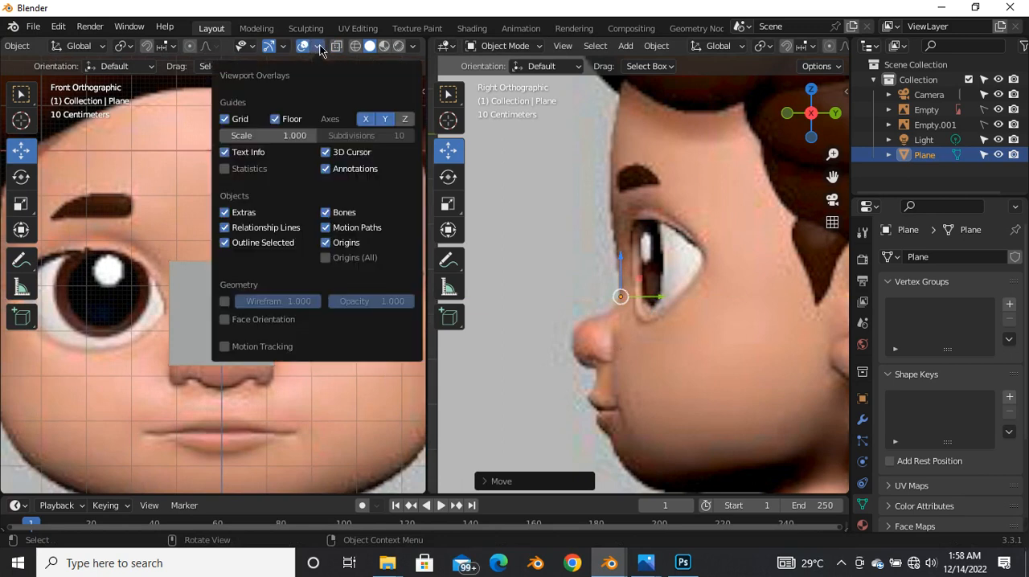
left_click(225, 302)
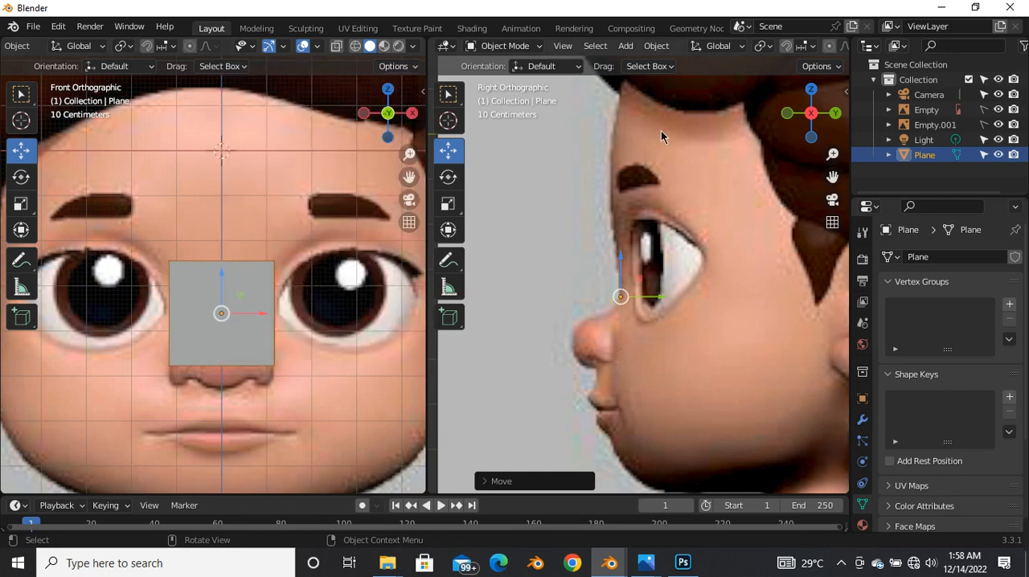
scroll(819, 46, "down", 3)
scroll(833, 60, "down", 3)
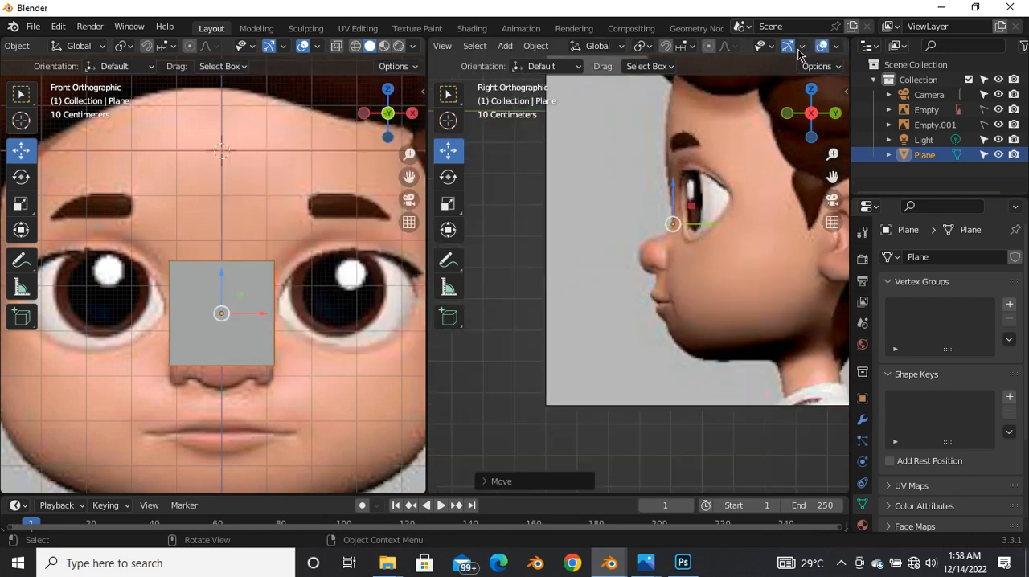
left_click(836, 45)
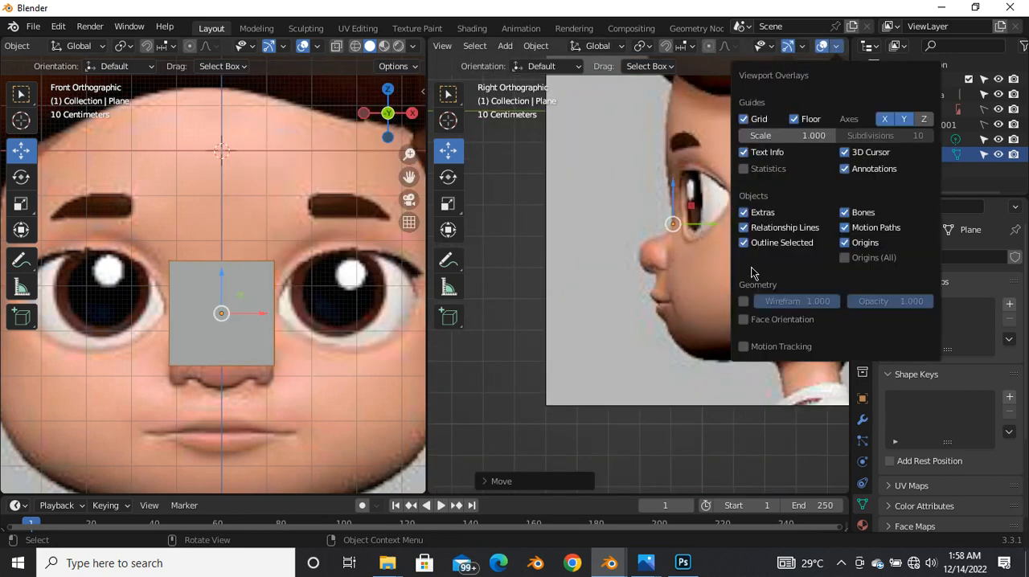
left_click(739, 302)
Step: In the right view, shift the plane about 0.0056 m forward along Y to the profile's edge above the nose
scroll(561, 324, "down", 2)
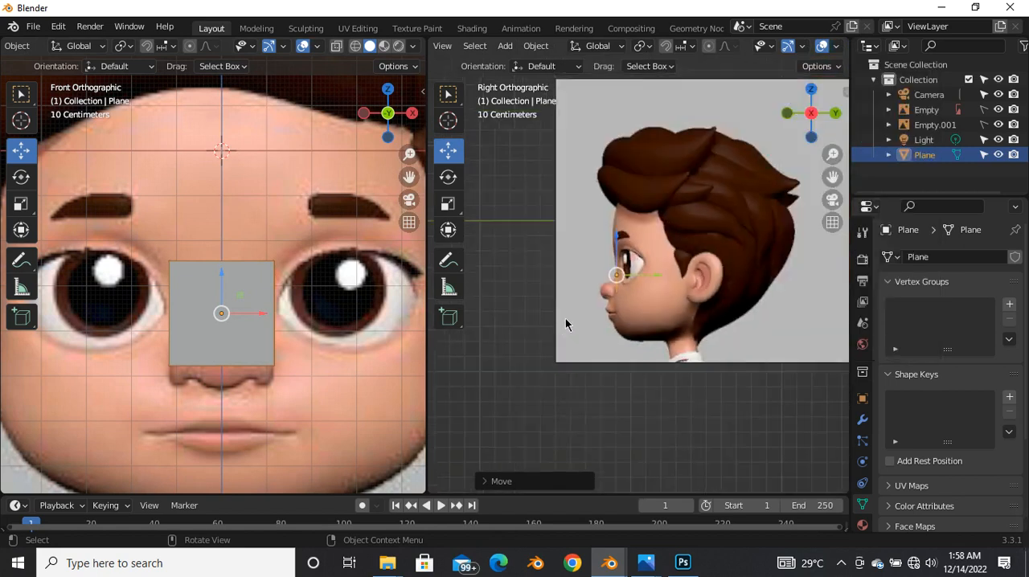
scroll(617, 284, "up", 2)
scroll(618, 293, "up", 3)
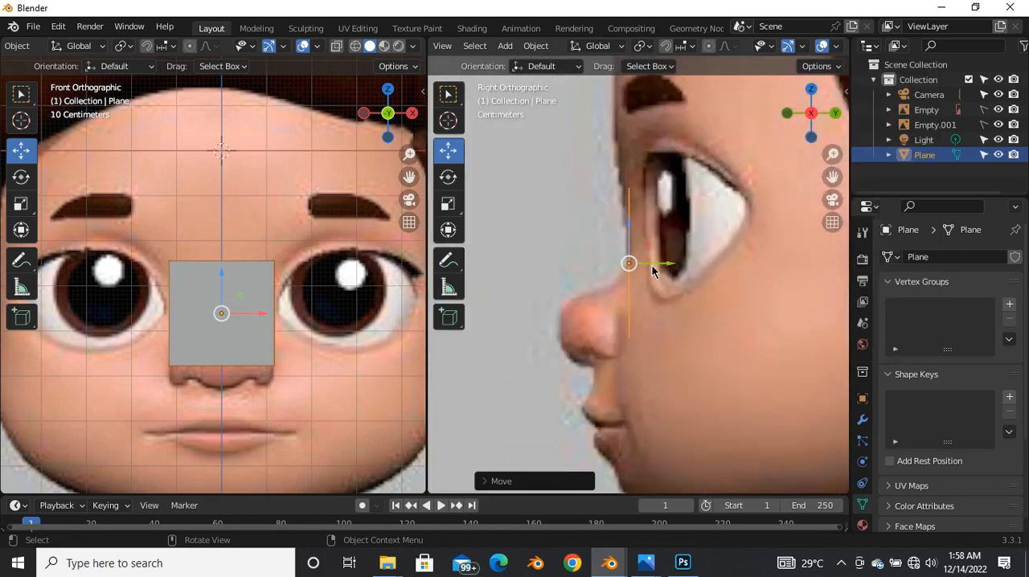
scroll(649, 265, "up", 2)
key("g")
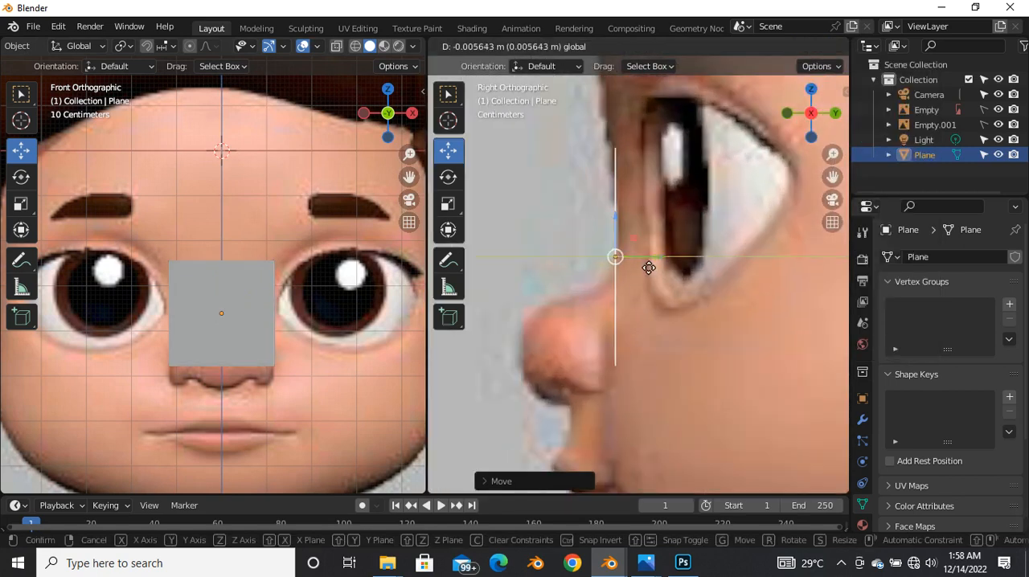
left_click(648, 268)
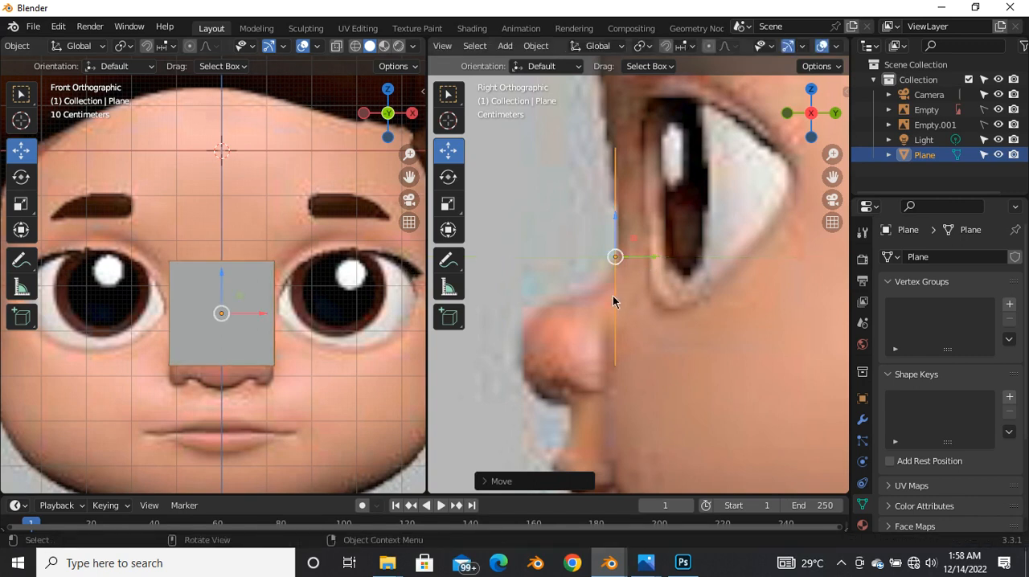
Step: Enter Edit Mode on the plane and add one centred vertical loop cut
scroll(618, 289, "down", 1)
scroll(261, 330, "up", 2)
scroll(241, 330, "down", 2)
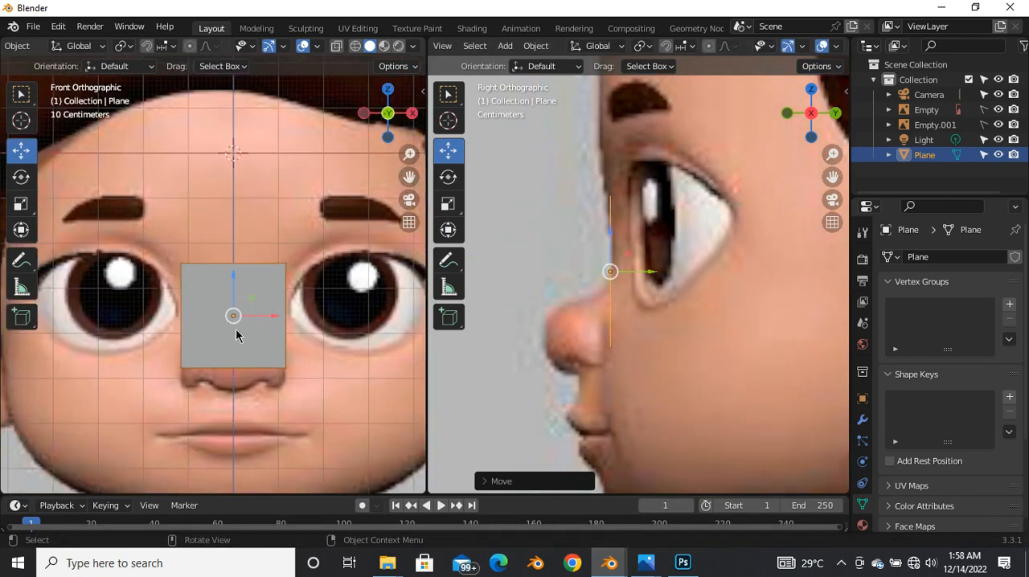
key("Tab")
scroll(241, 325, "down", 2)
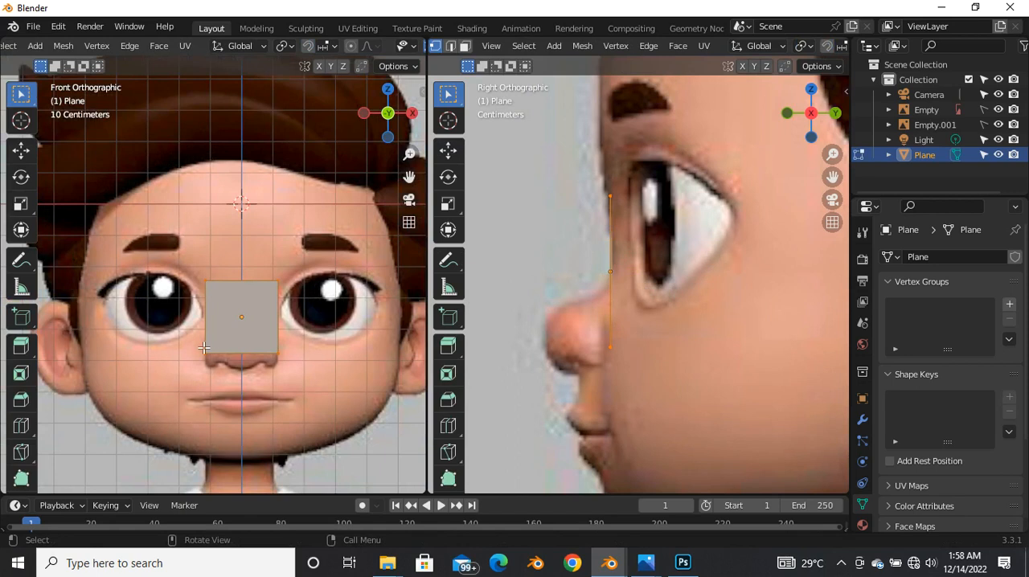
scroll(225, 329, "up", 1)
scroll(225, 329, "up", 1)
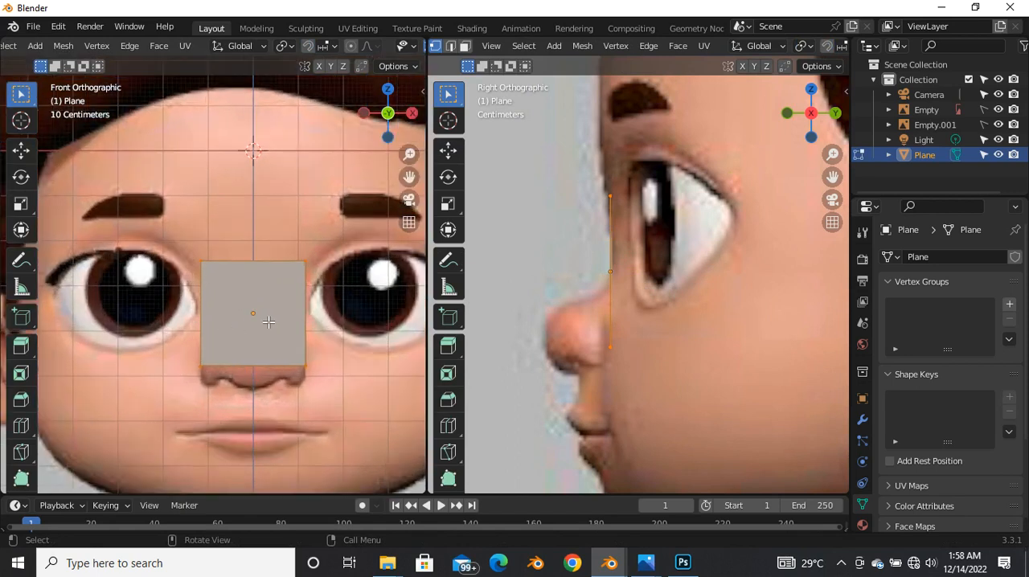
key("ctrl+r")
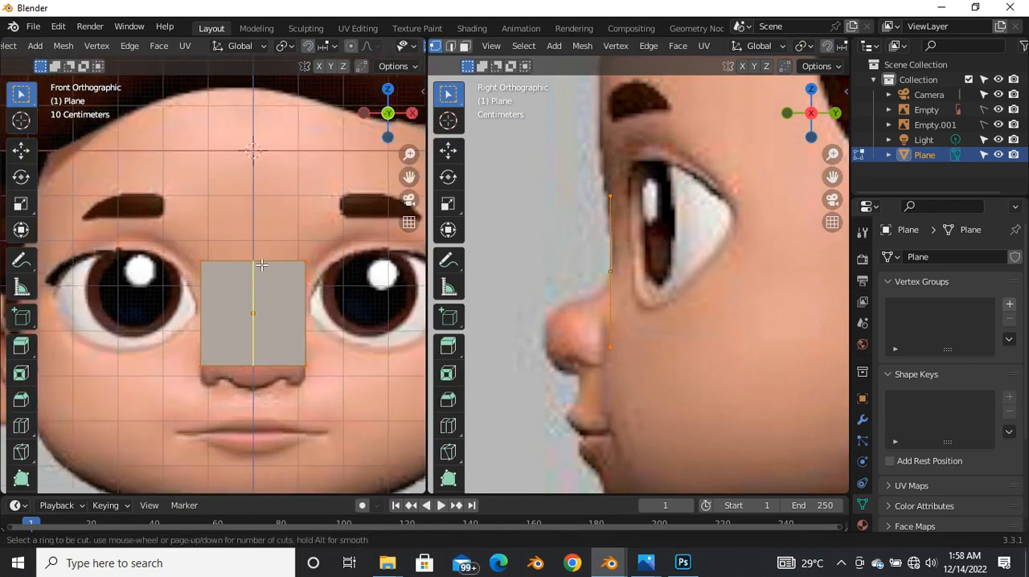
left_click(261, 264)
right_click(261, 264)
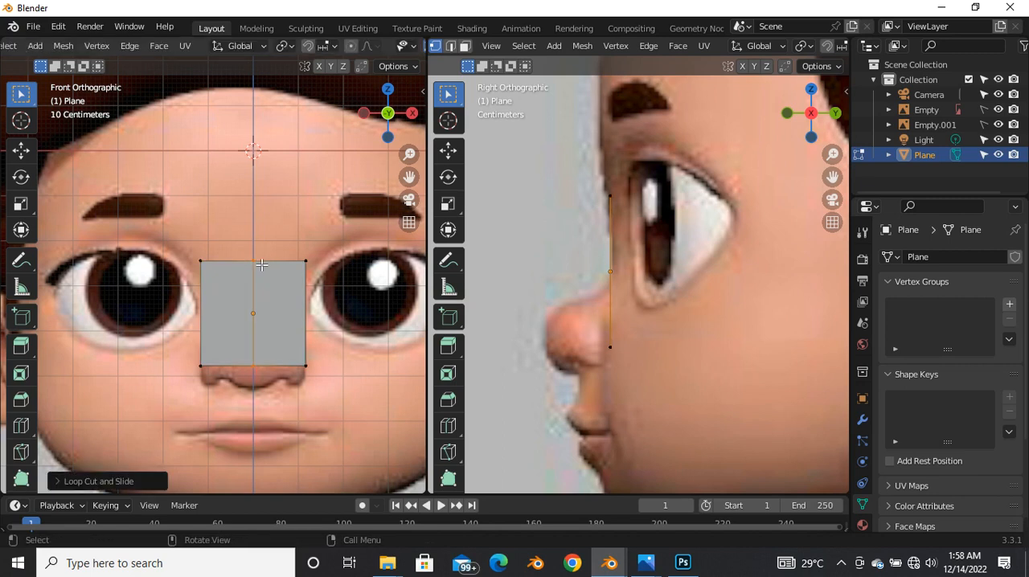
Step: Switch to face selection and delete the half of the plane on the negative X side of the centre line
key("3")
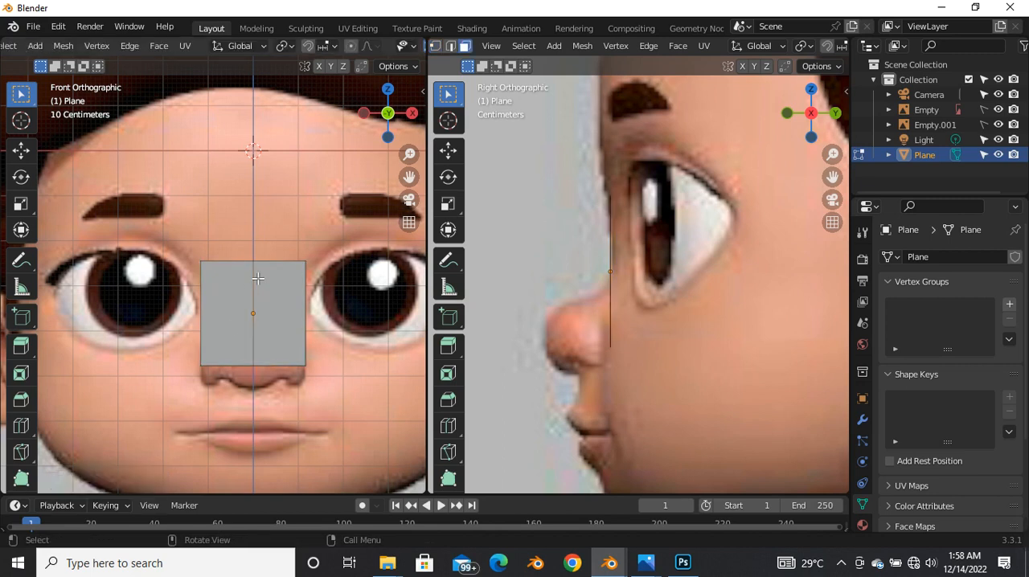
scroll(272, 290, "down", 1)
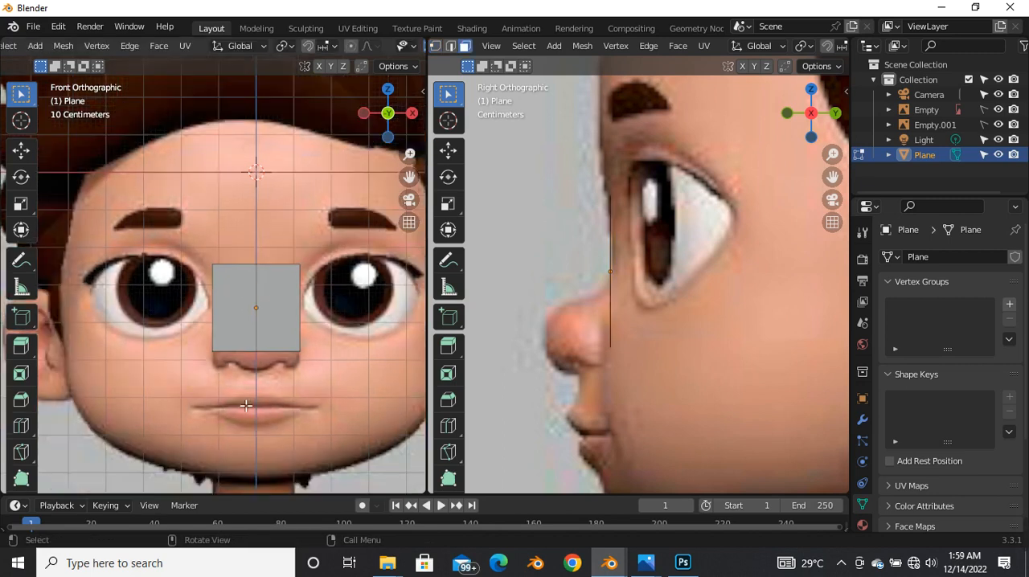
left_click(231, 315)
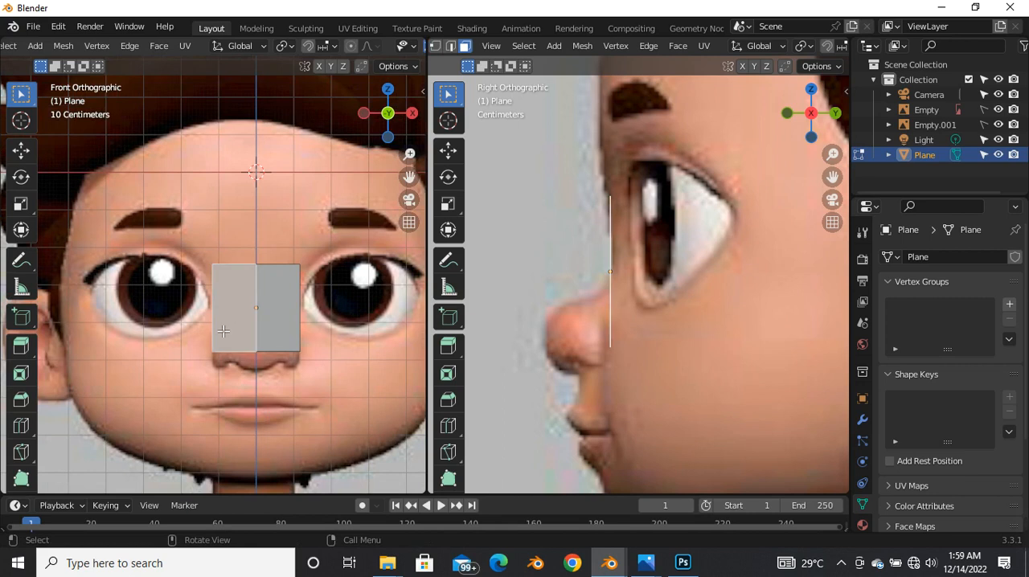
key("x")
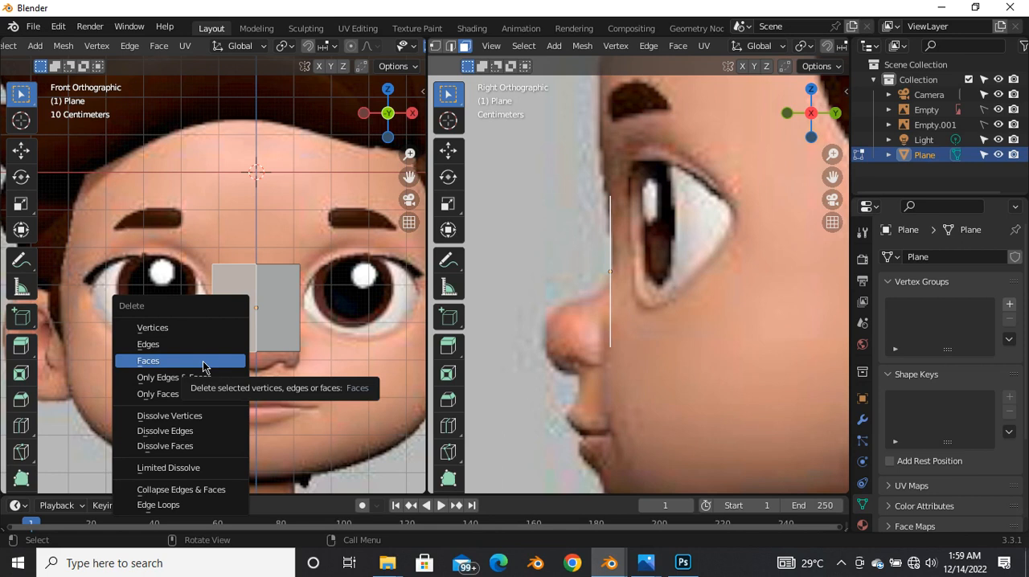
left_click(206, 361)
Step: Add a Mirror modifier on the X axis with Clipping enabled, and turn on its On Cage display
scroll(199, 340, "down", 2)
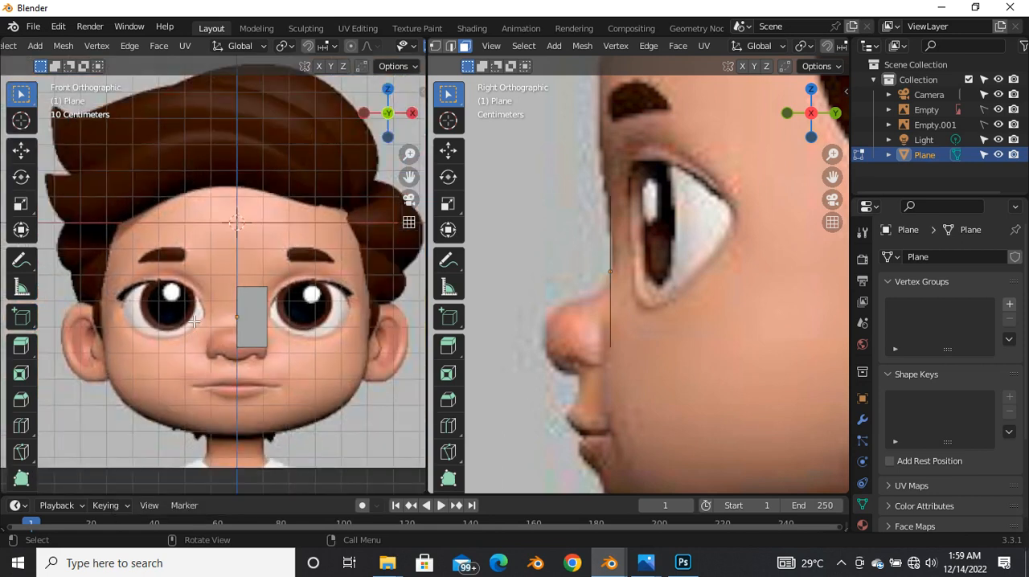
left_click(862, 422)
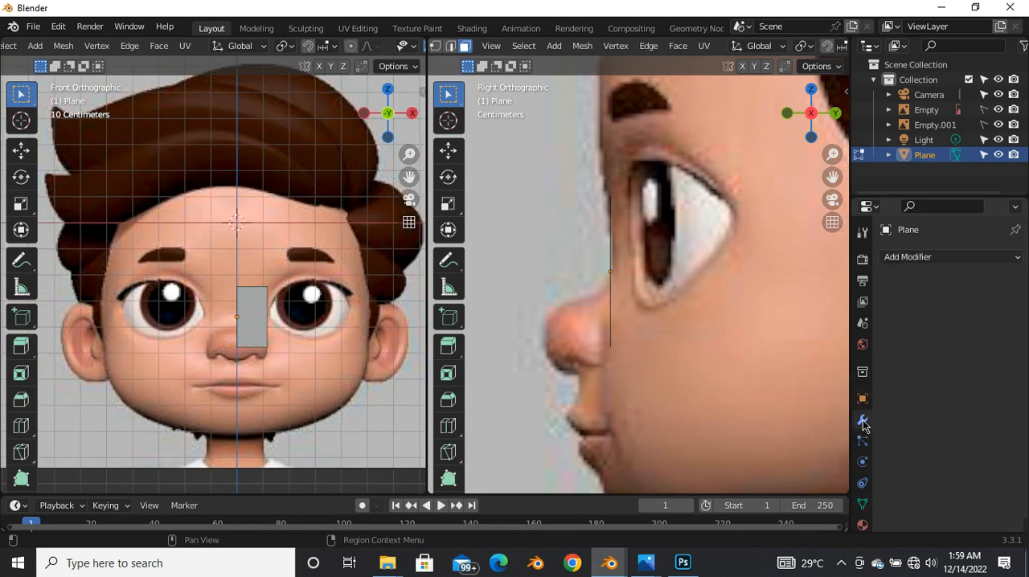
left_click(919, 257)
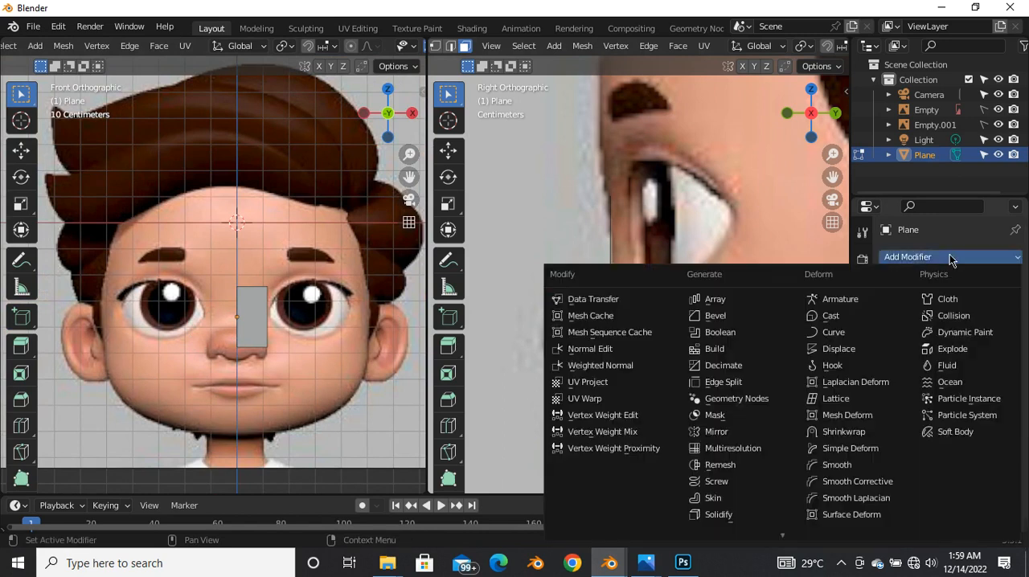
left_click(732, 431)
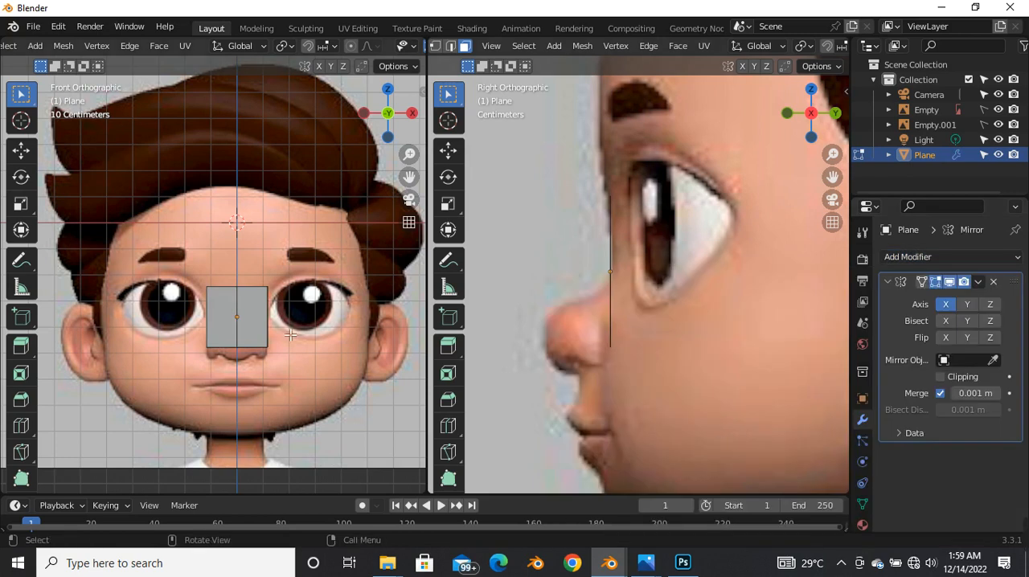
scroll(290, 334, "up", 4)
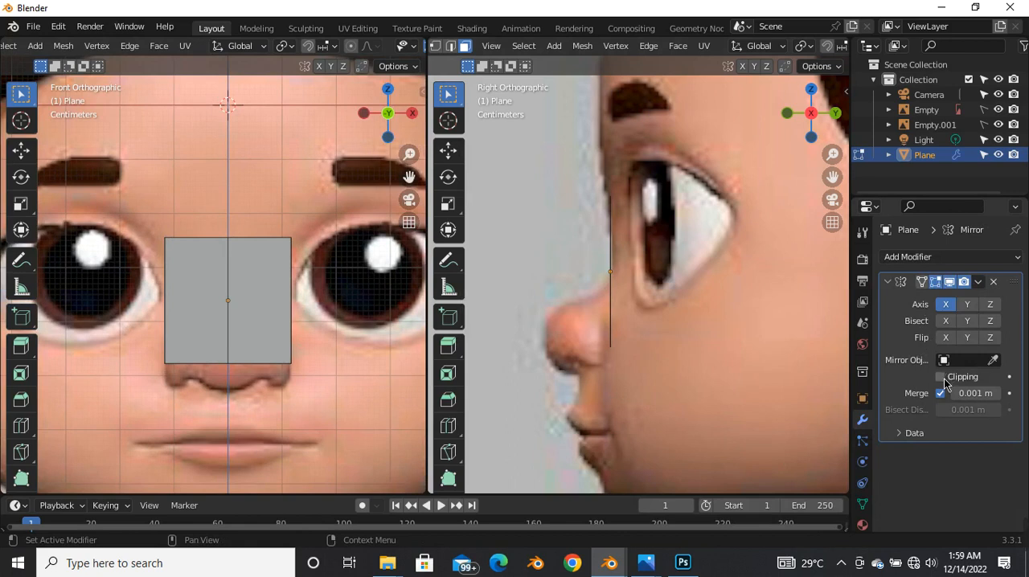
left_click(922, 283)
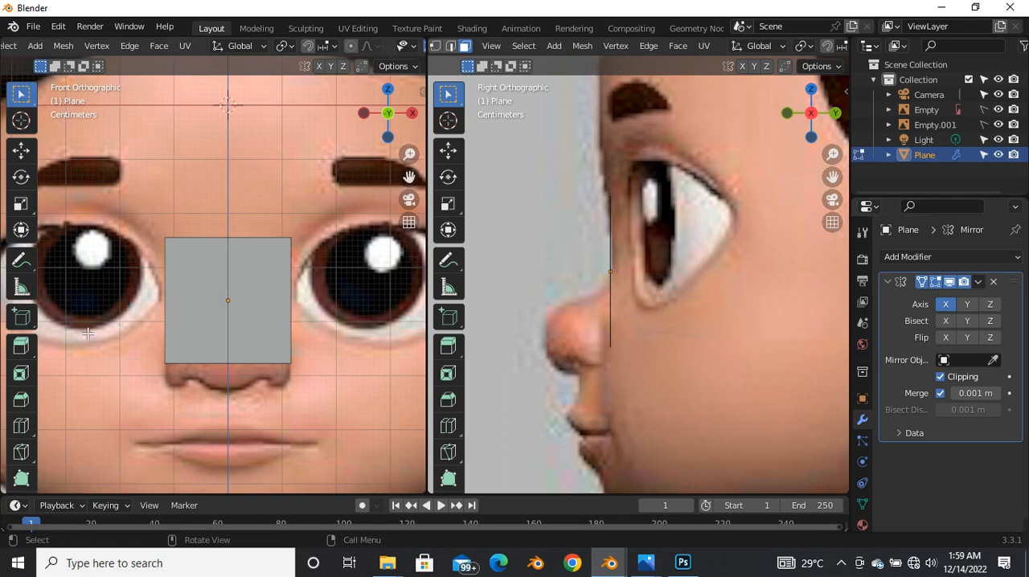
Step: Switch to vertex selection, select the plane's upper outer corner and activate the Move tool
scroll(246, 297, "down", 2)
key("1")
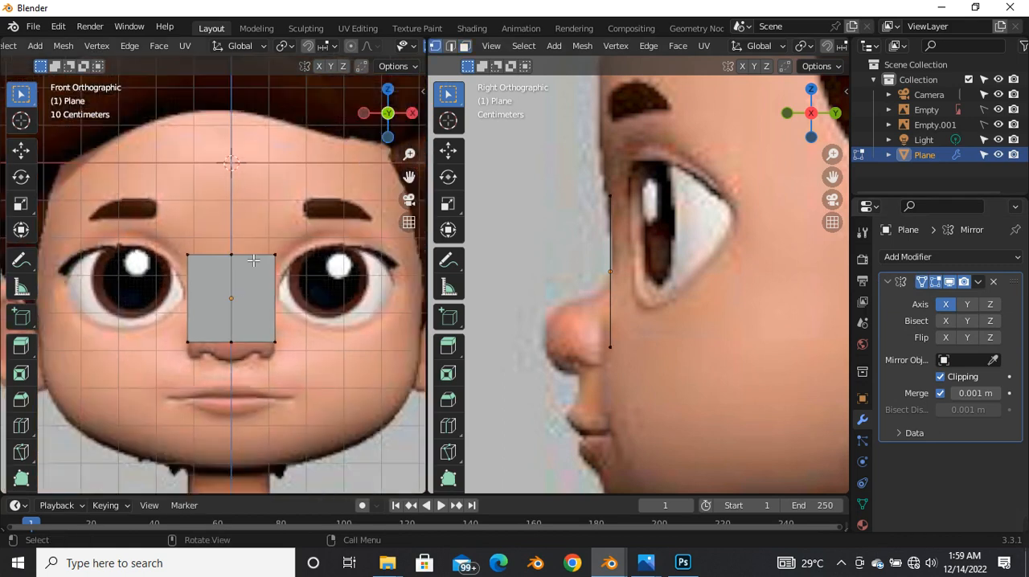
scroll(258, 256, "up", 3)
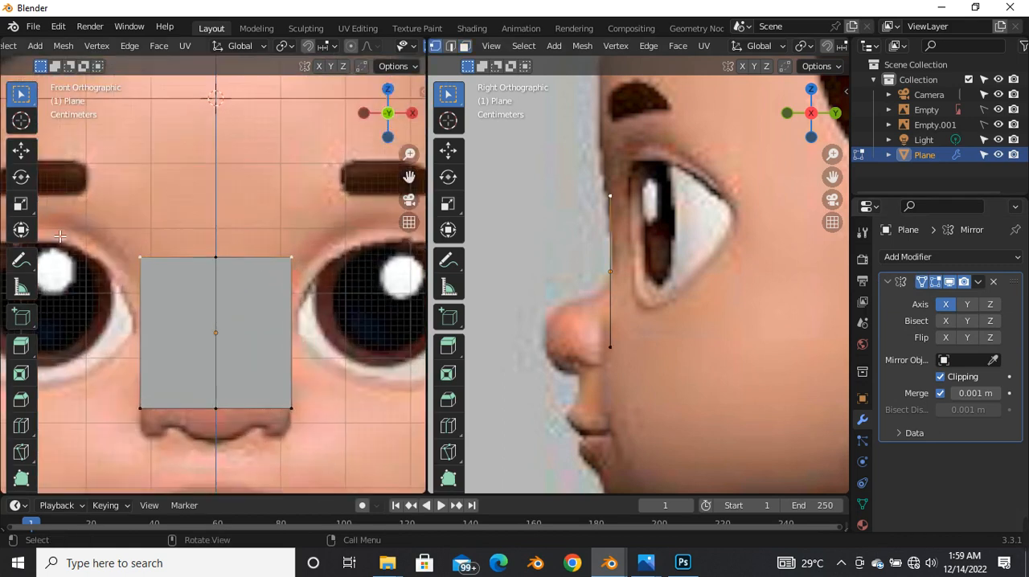
left_click(20, 152)
mouse_move(291, 258)
left_mouse_down()
mouse_move(302, 280)
mouse_move(295, 259)
left_mouse_up()
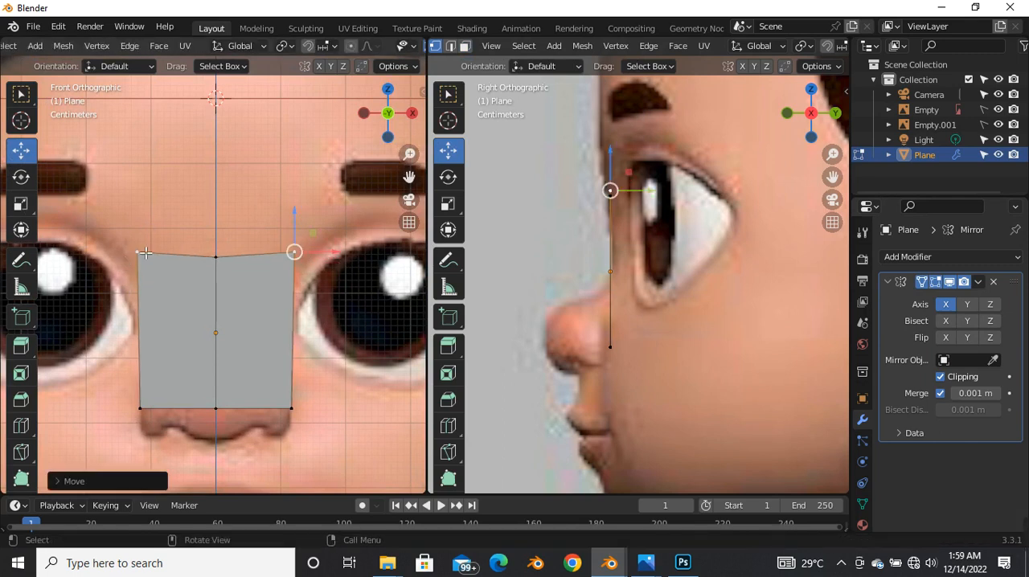
scroll(137, 256, "down", 3)
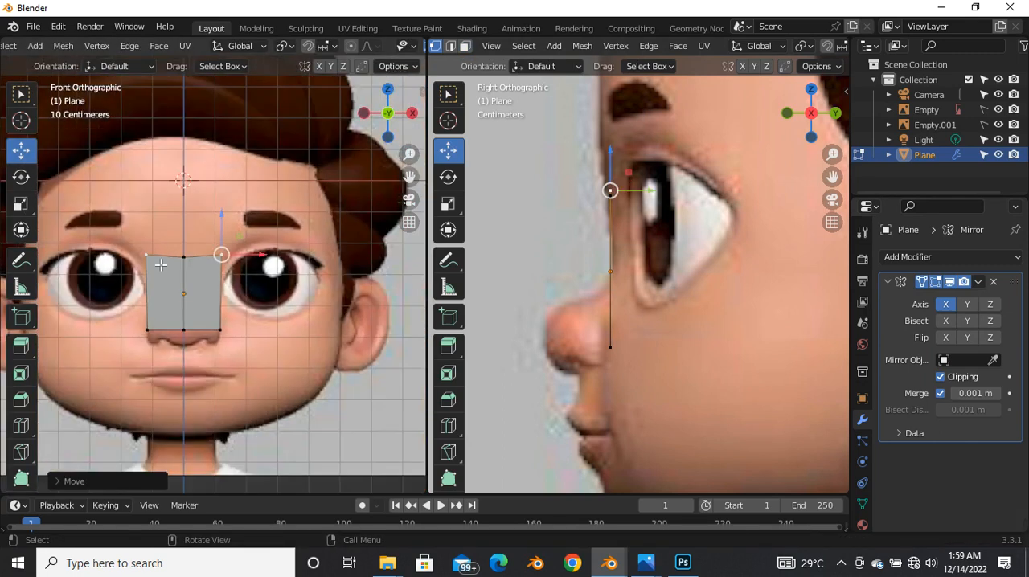
scroll(157, 265, "up", 3)
left_click_drag(282, 251, 281, 259)
key("ctrl+z")
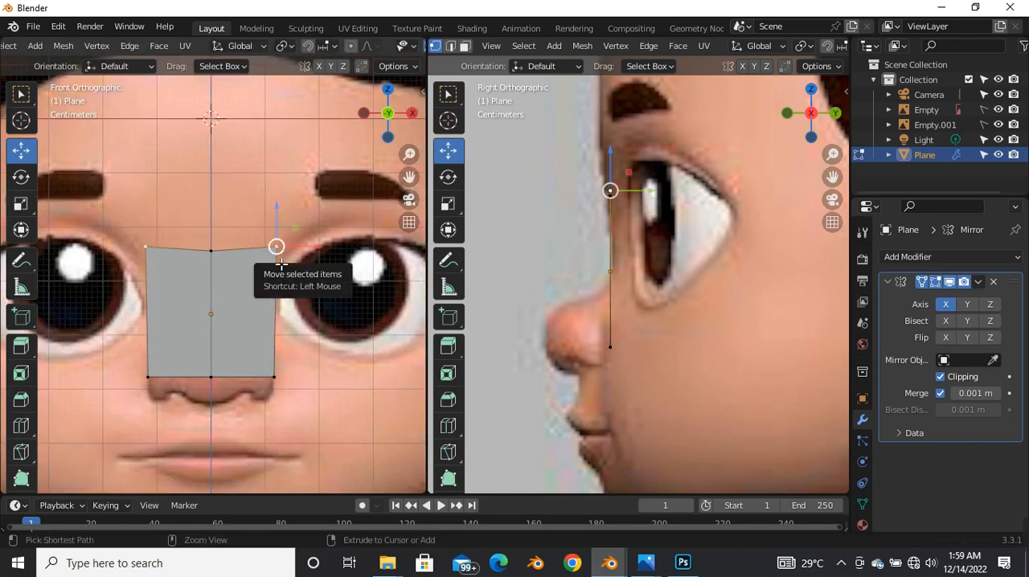
key("ctrl+z")
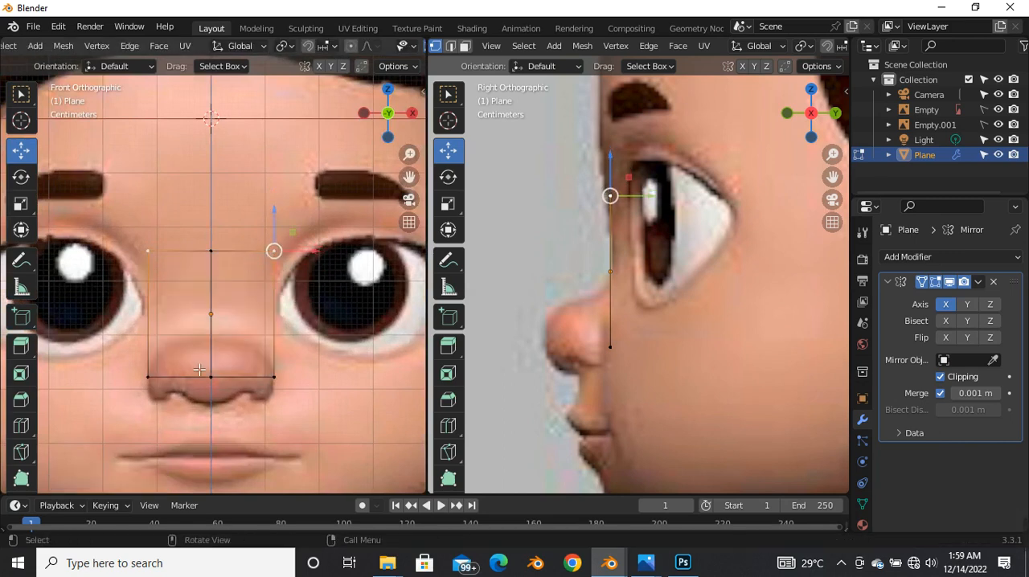
Step: Raise the plane's lower edge above the nose and lower its upper edge, leaving a short strip between the eyes
left_click_drag(110, 352, 334, 447)
left_click_drag(244, 355, 254, 313)
left_click_drag(139, 238, 320, 288)
left_click_drag(242, 227, 254, 256)
left_click_drag(122, 320, 250, 301)
left_click_drag(131, 272, 241, 287)
Step: Move the strip's outer vertices about 0.056 m inward along X to narrow it over the nose bridge
scroll(608, 241, "up", 3)
scroll(608, 241, "down", 4)
scroll(603, 259, "up", 5)
scroll(277, 315, "up", 3)
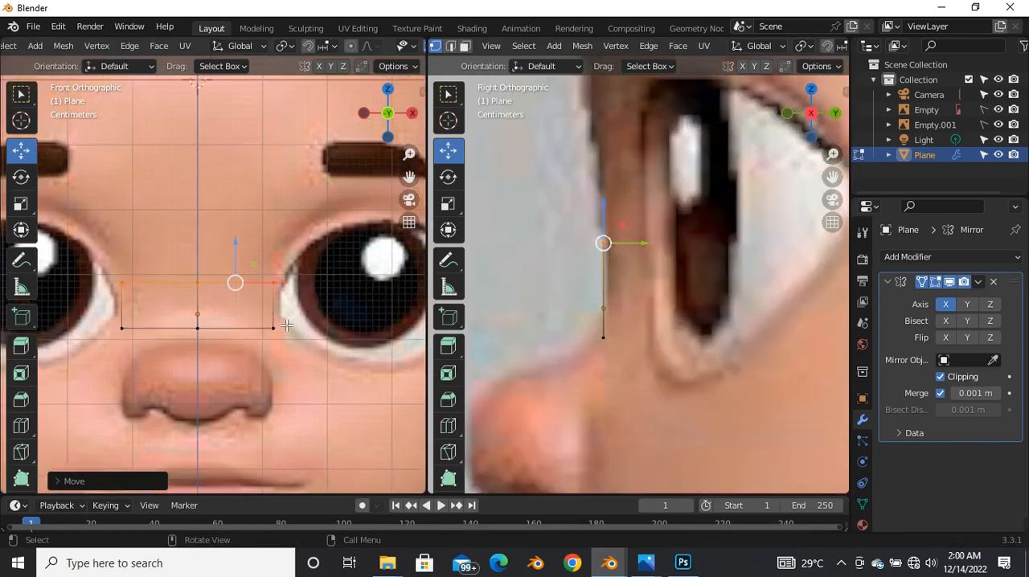
left_click_drag(249, 231, 361, 382)
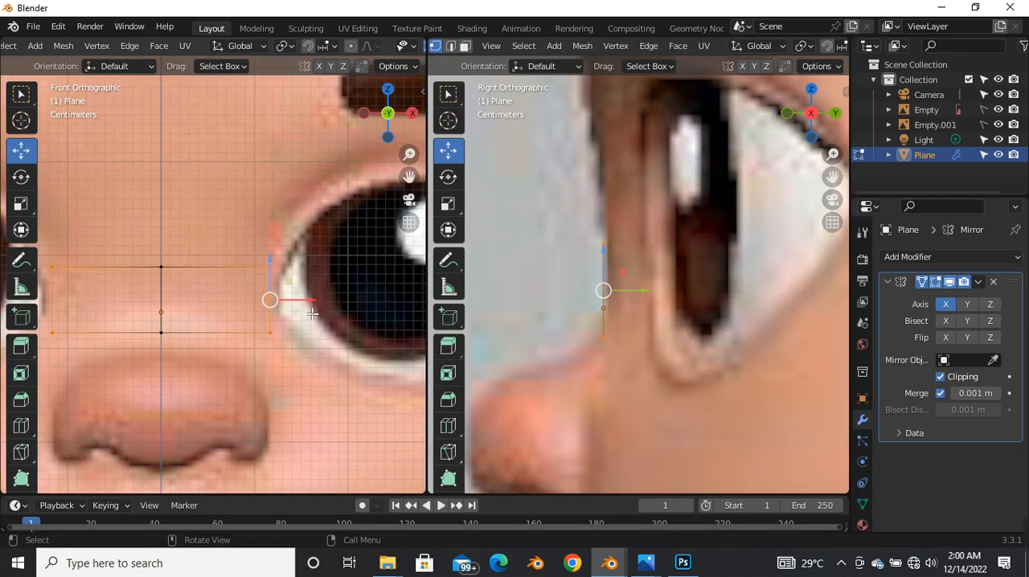
key("g")
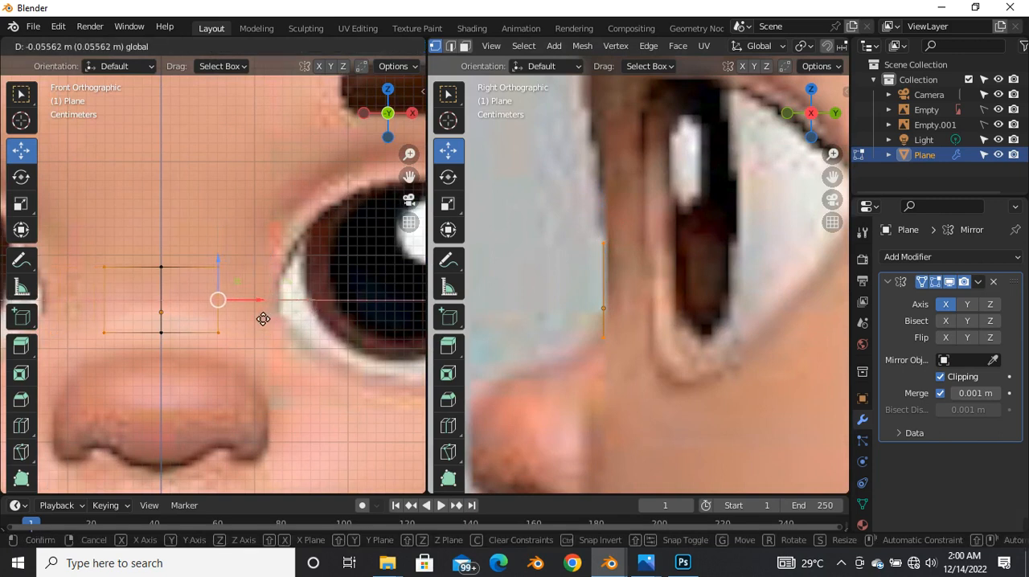
left_click(259, 315)
Step: Move the strip's centre-line vertices slightly forward along Y so the nose bridge bulges outward in side view
left_click_drag(133, 254, 206, 362)
key("g")
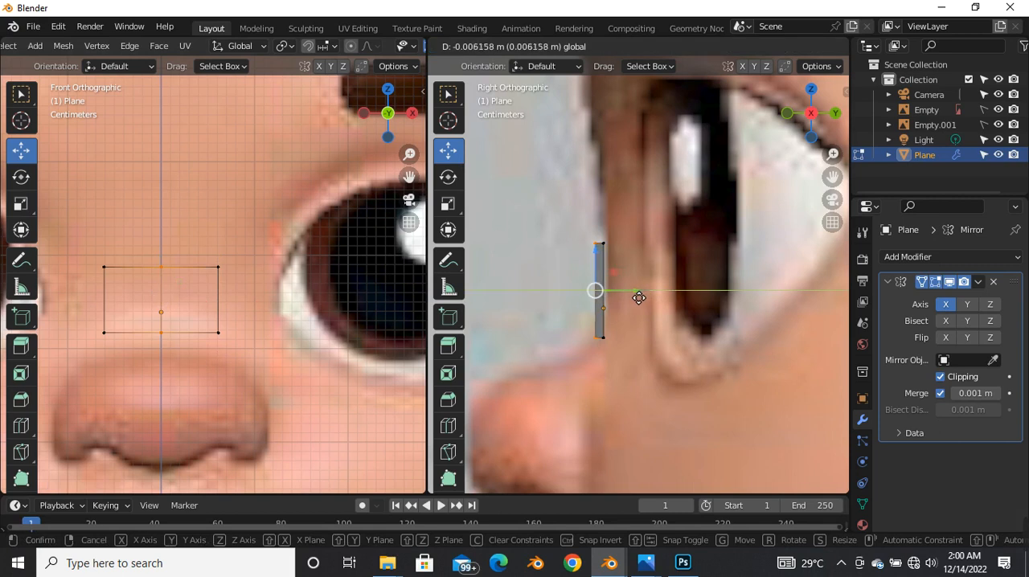
left_click(634, 296)
left_click(532, 193)
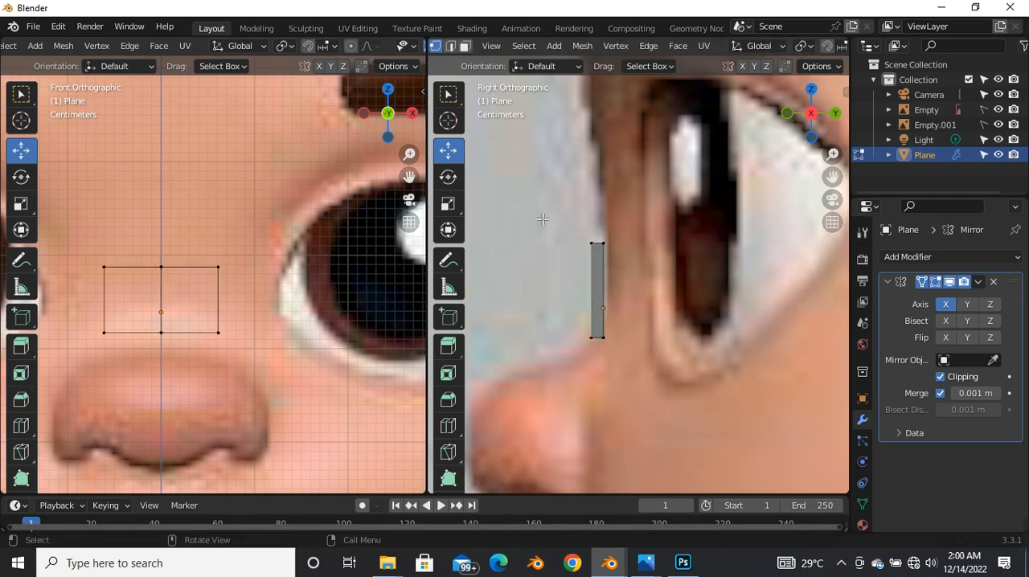
Step: Select the whole strip and move it about 0.01 m back along Y onto the nose bridge profile
left_click_drag(560, 229, 633, 340)
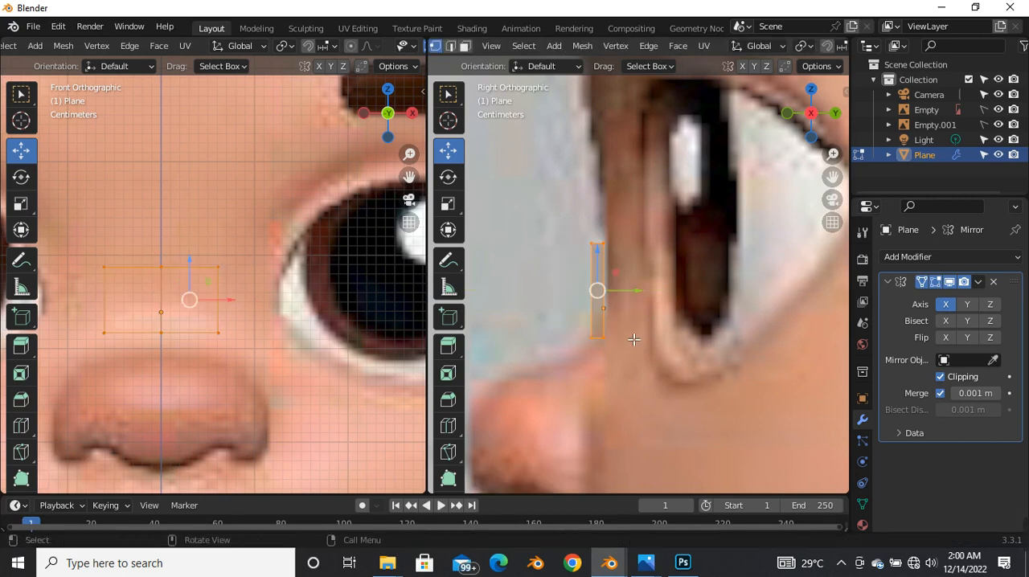
key("g")
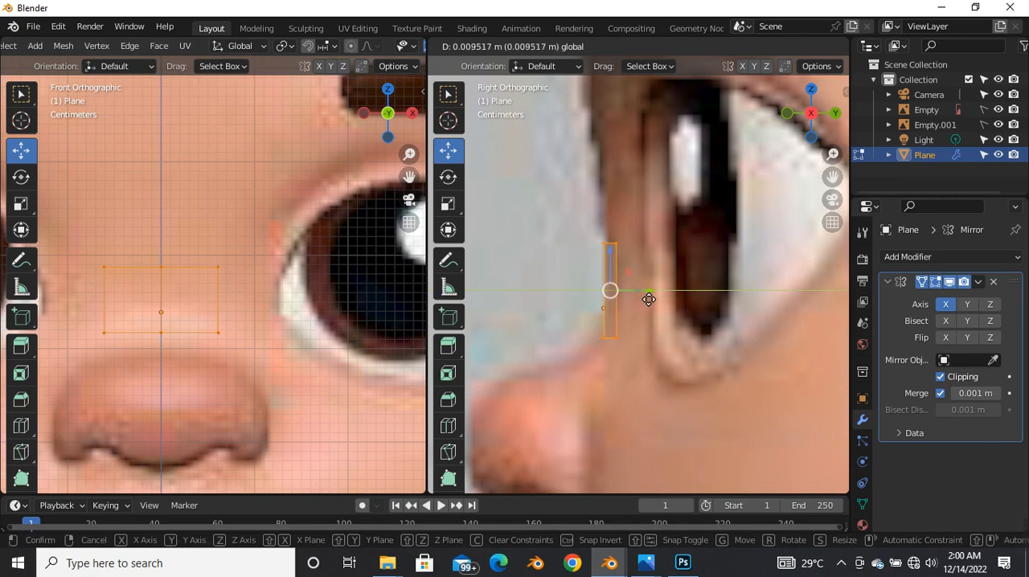
left_click(649, 295)
scroll(588, 290, "down", 3)
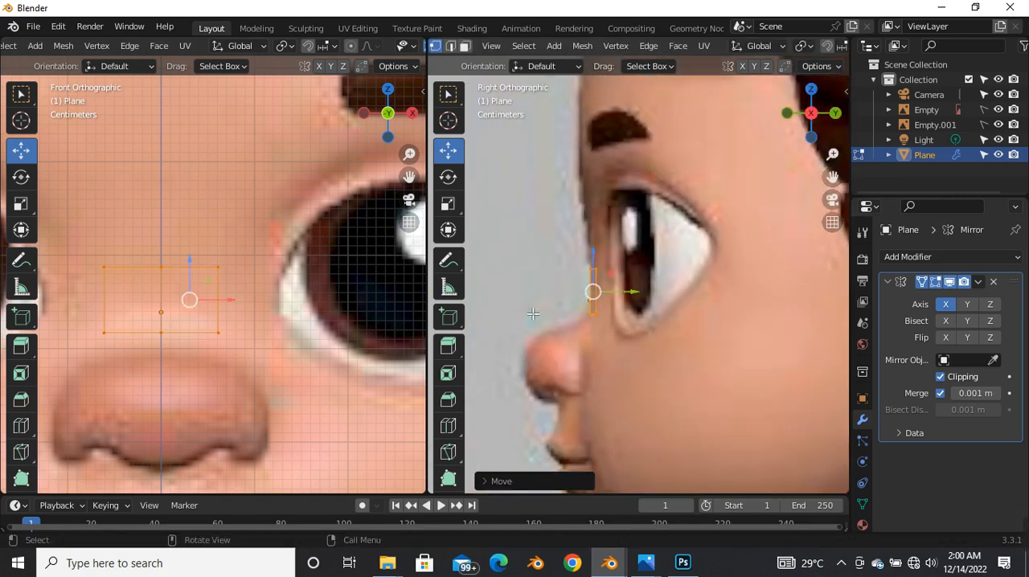
Step: Turn off X-ray in the front view so the strip's faces display solid in Edit Mode
key("Tab")
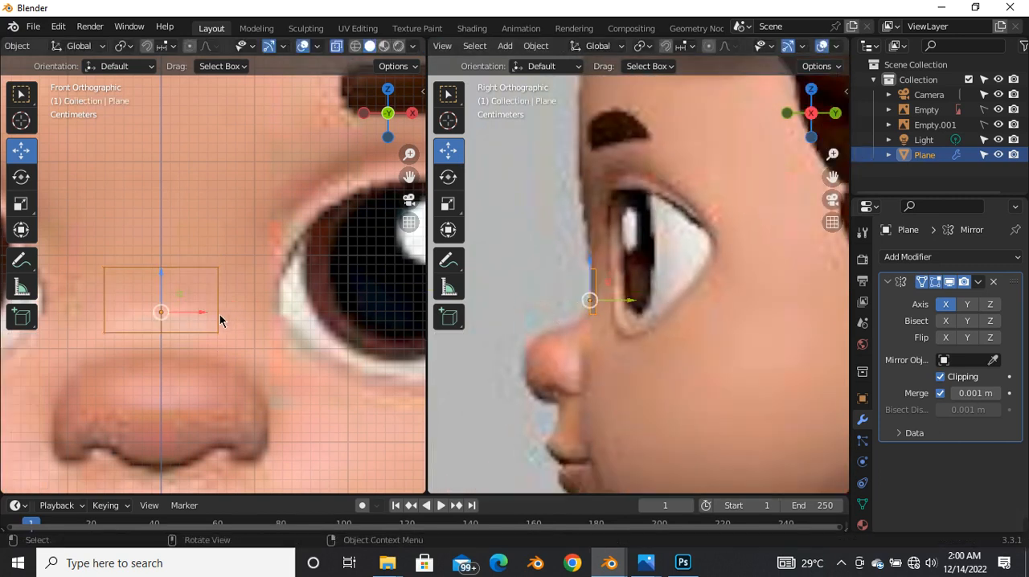
key("Tab")
key("a")
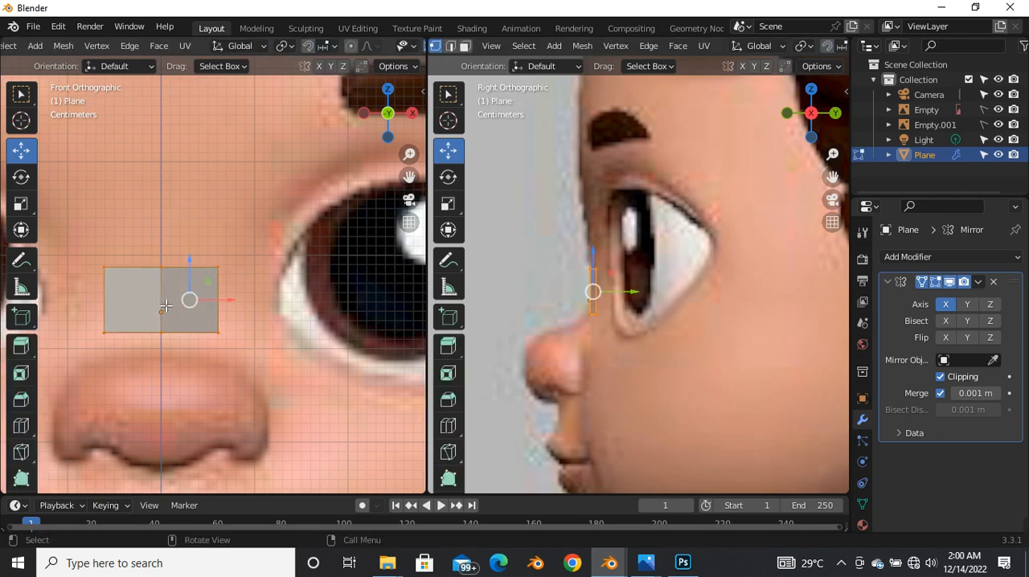
scroll(165, 305, "up", 2)
scroll(633, 253, "down", 4)
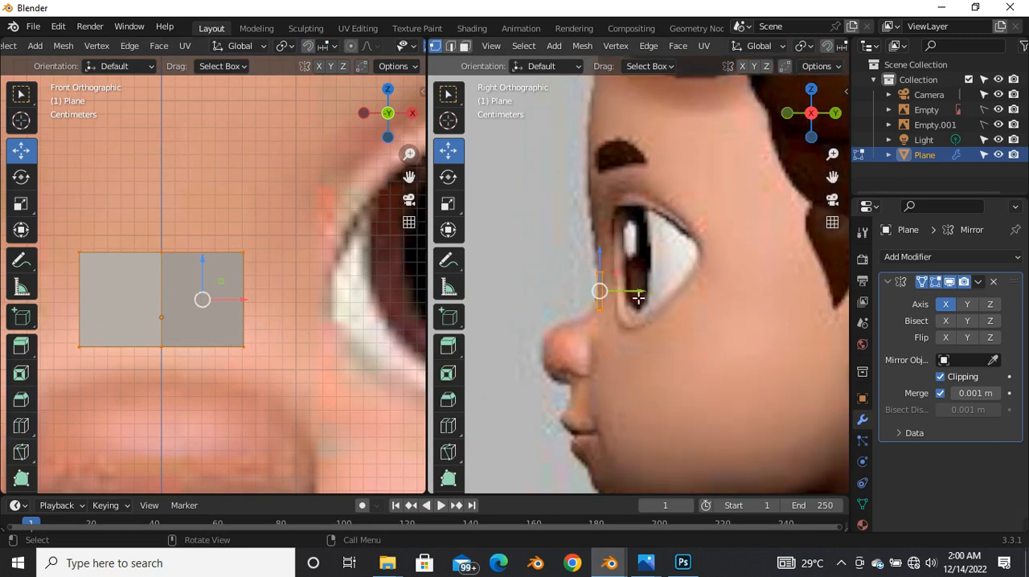
scroll(653, 276, "up", 3)
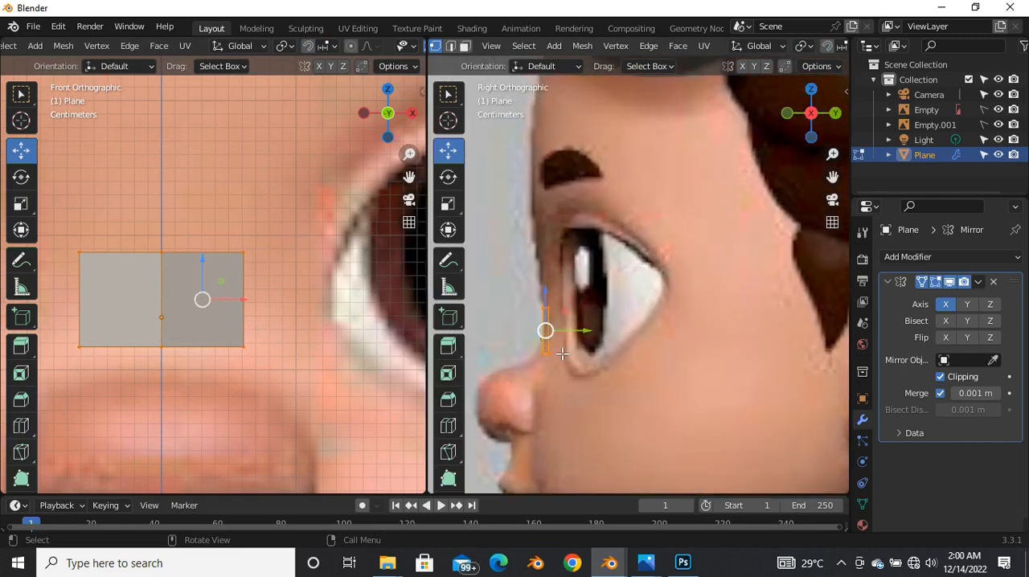
scroll(262, 305, "down", 5)
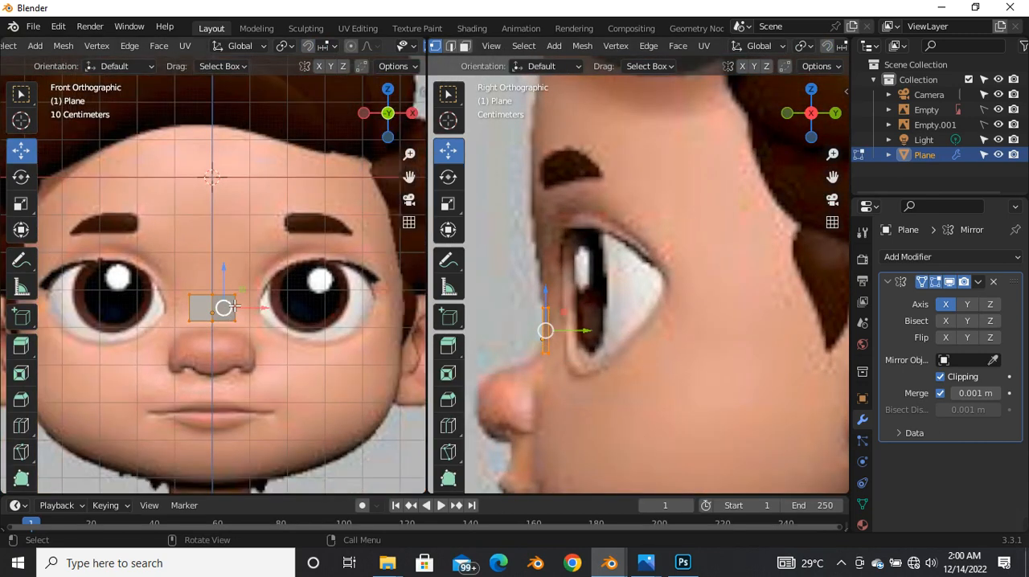
Step: Switch to edge selection and extrude the strip's outer edge about 0.055 m along X toward the eye's inner corner
key("2")
scroll(233, 305, "up", 2)
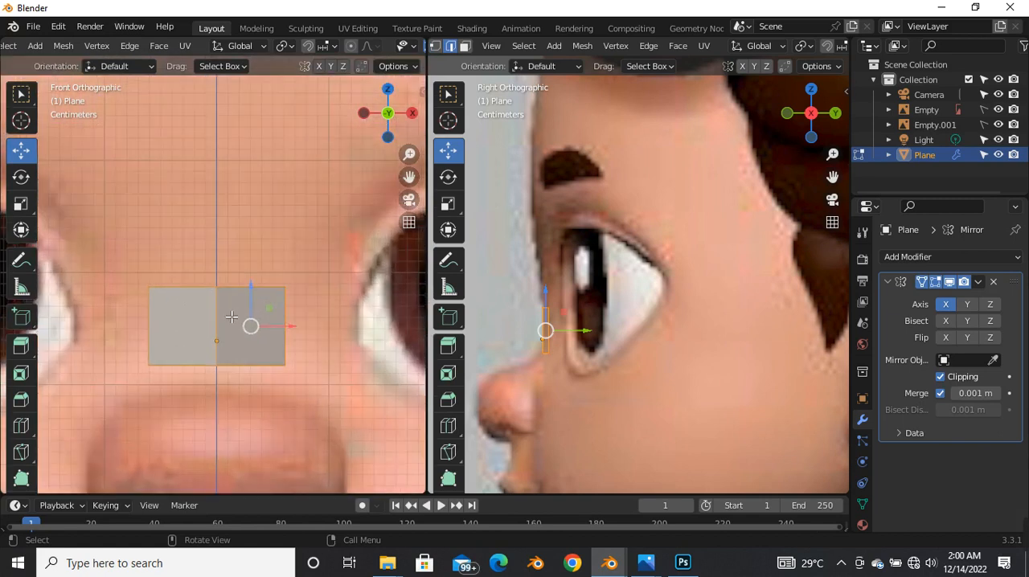
left_click(277, 327)
scroll(231, 326, "down", 1)
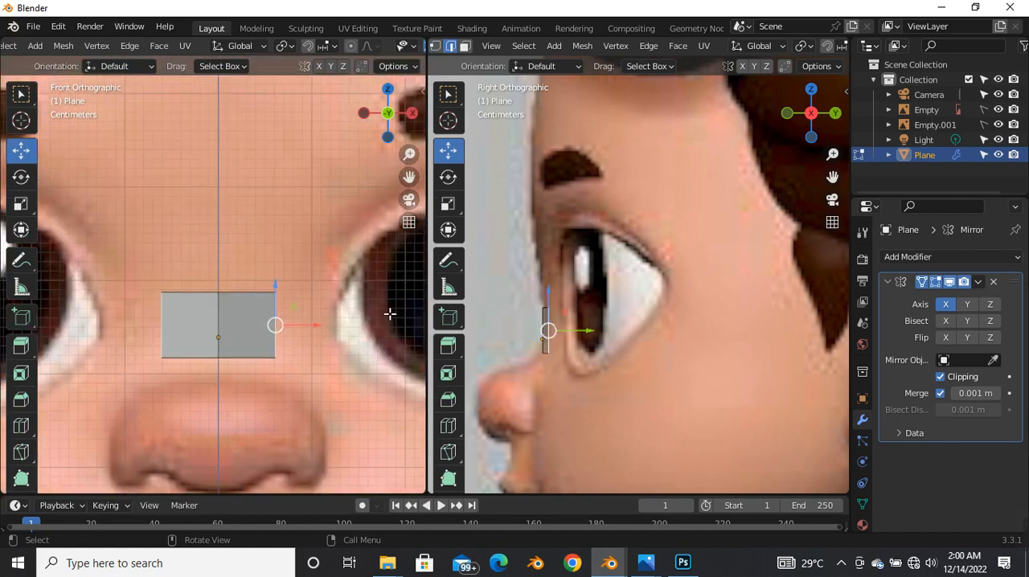
key("e")
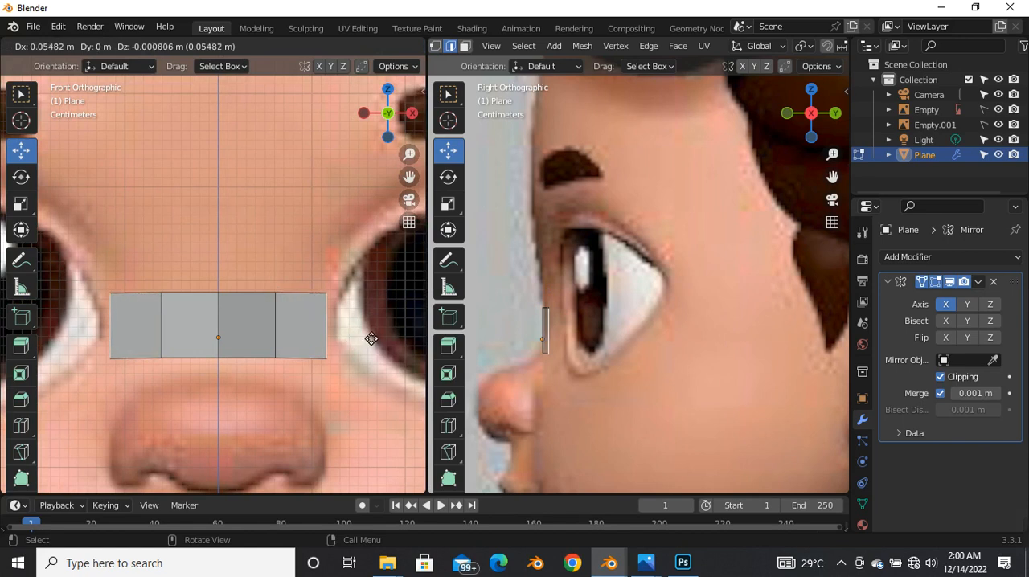
left_click(373, 336)
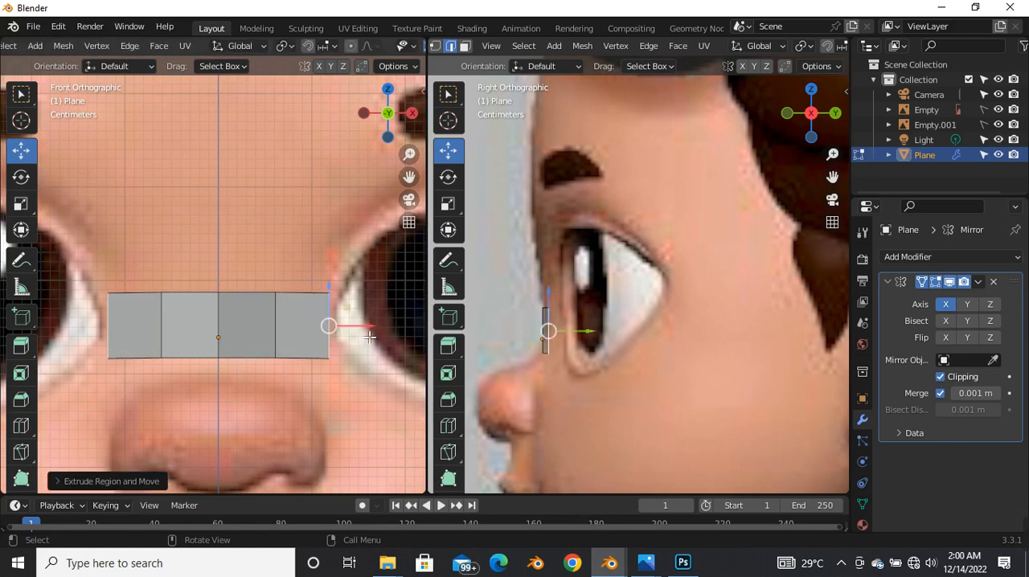
Step: Move the extruded outer edge about 0.028 m back along Y toward the eye in the side view
scroll(546, 331, "up", 5)
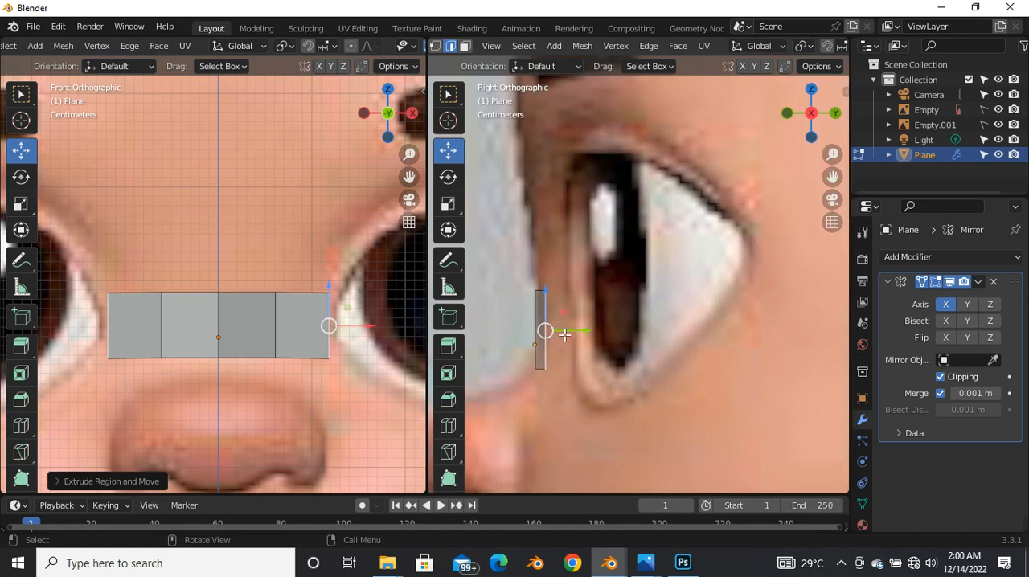
key("e")
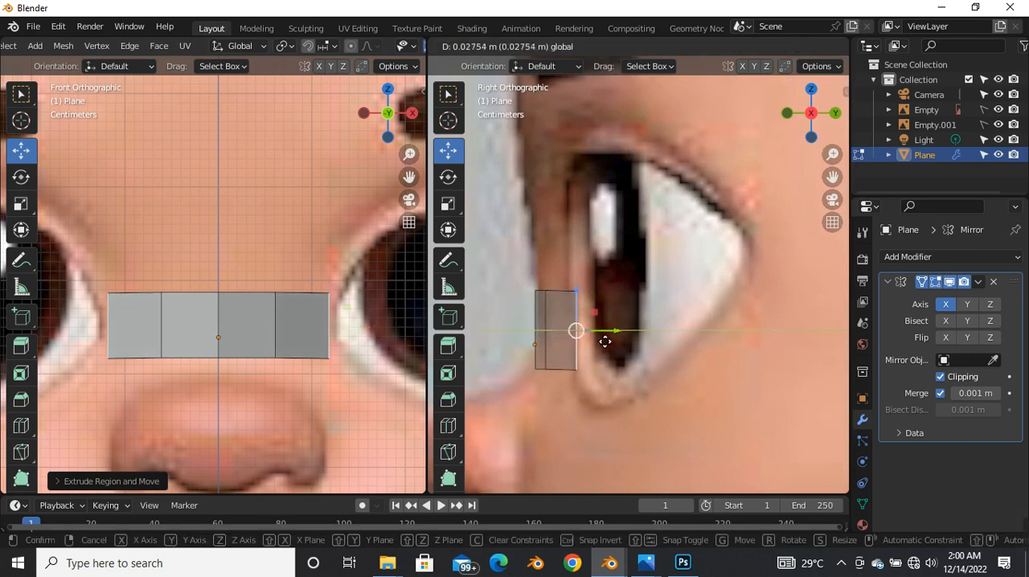
left_click(604, 342)
Step: Select both upper edges of the strip's modelled half, rotate them about 9.4° to slope outward, and raise them slightly
scroll(289, 319, "down", 2)
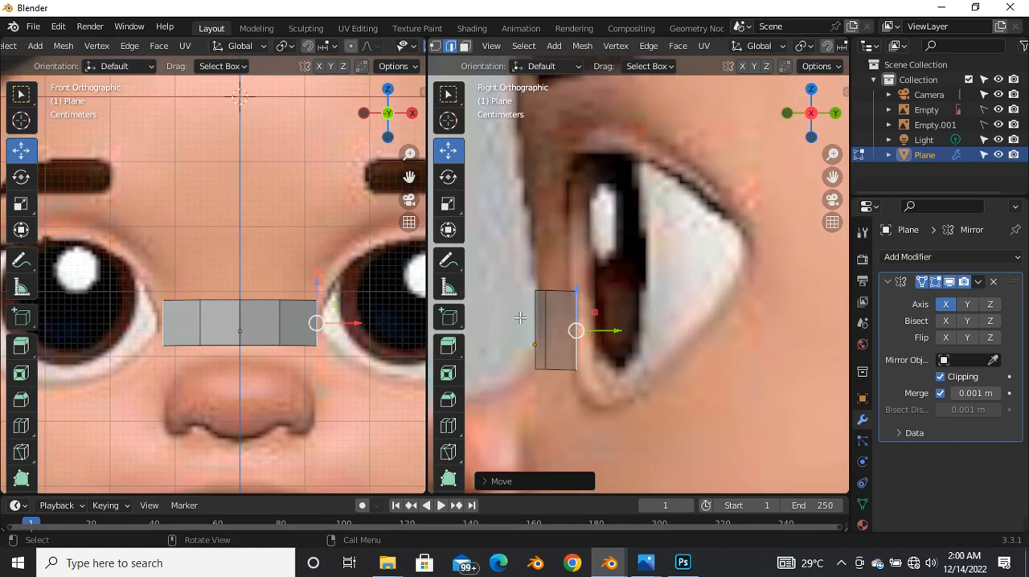
scroll(249, 314, "up", 2)
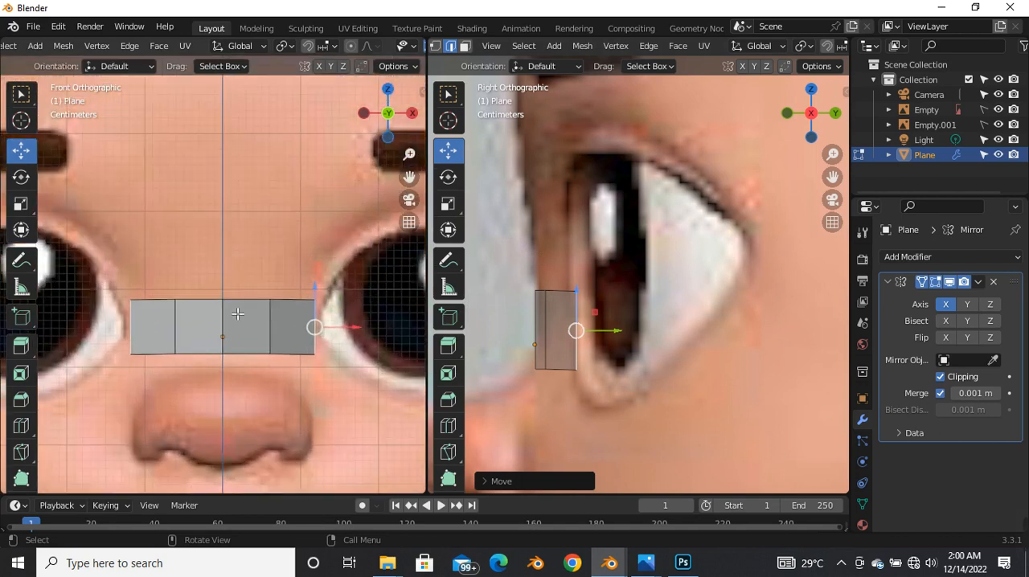
scroll(246, 313, "down", 1)
scroll(246, 313, "up", 1)
left_click(245, 310)
left_click(294, 315)
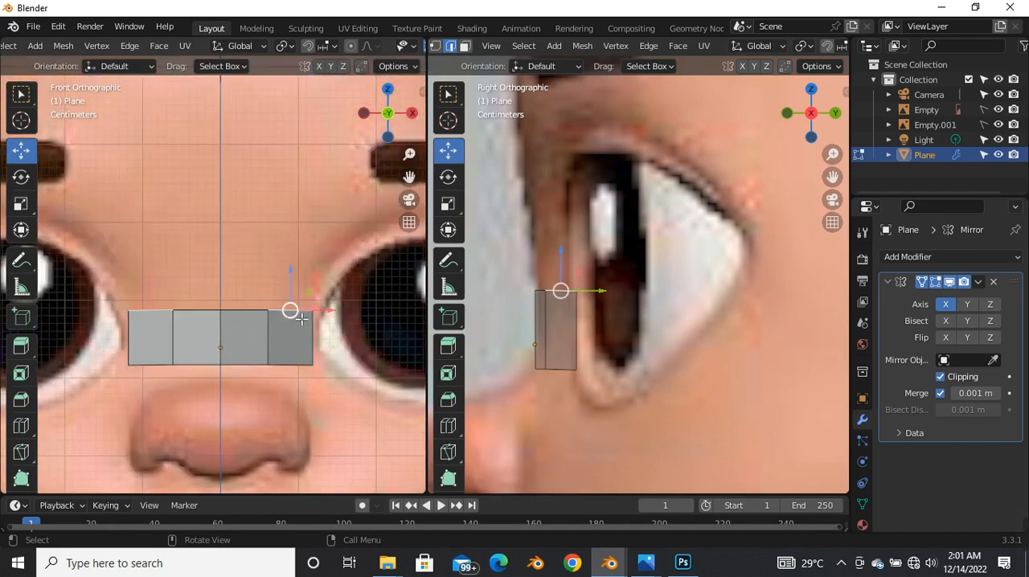
scroll(294, 315, "down", 2)
scroll(287, 321, "up", 3)
key("r")
key("Escape")
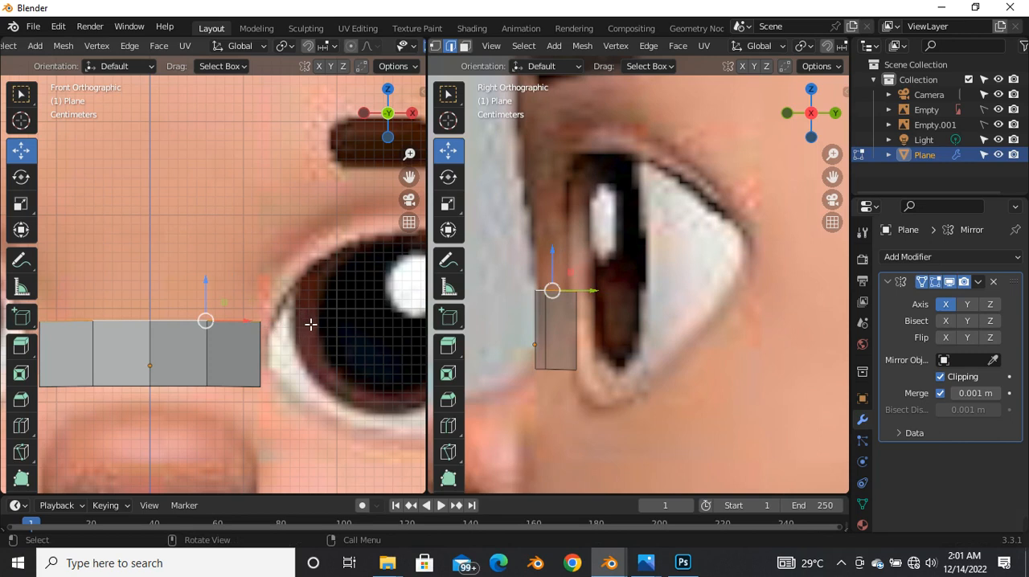
key("r")
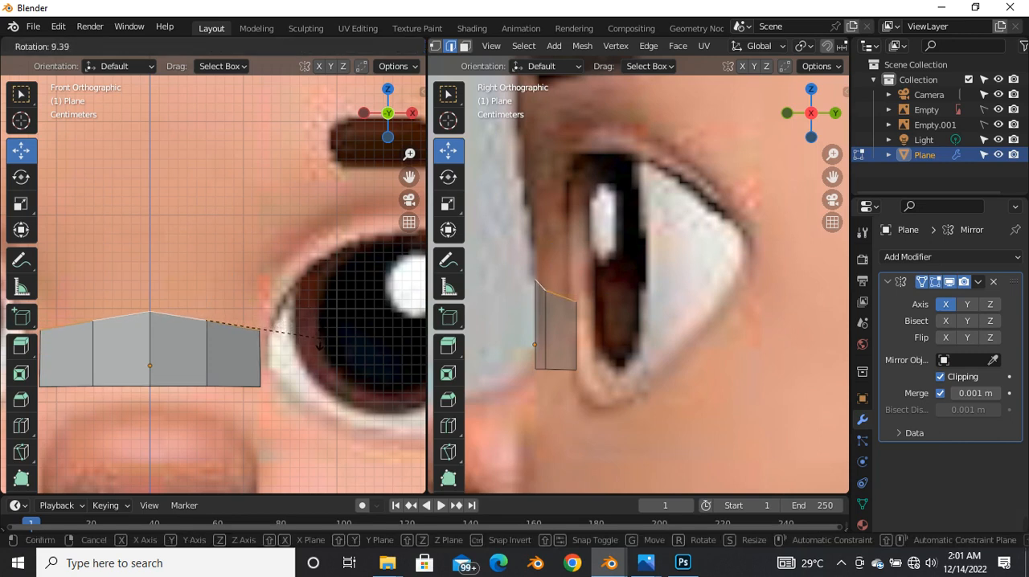
left_click(319, 344)
key("g")
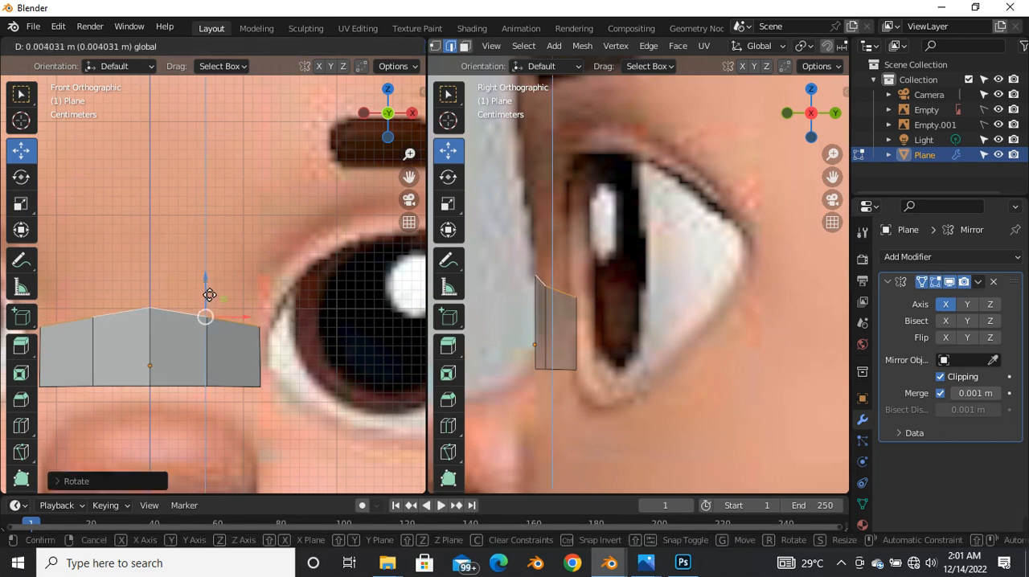
left_click(209, 290)
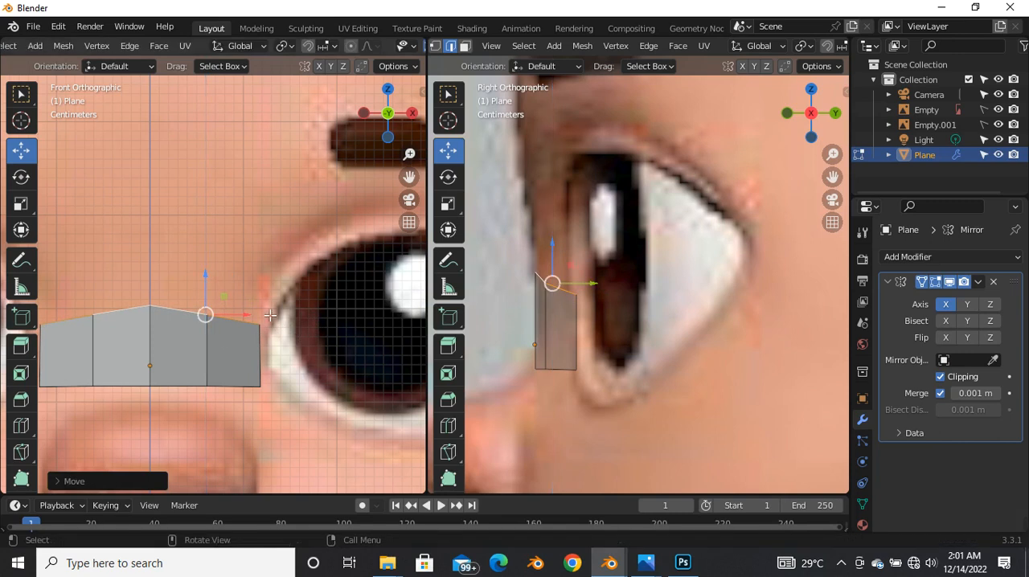
Step: Rotate only the outer segment's upper edge about 15° in front view and refine its tilt toward the eye
left_click(232, 326)
key("r")
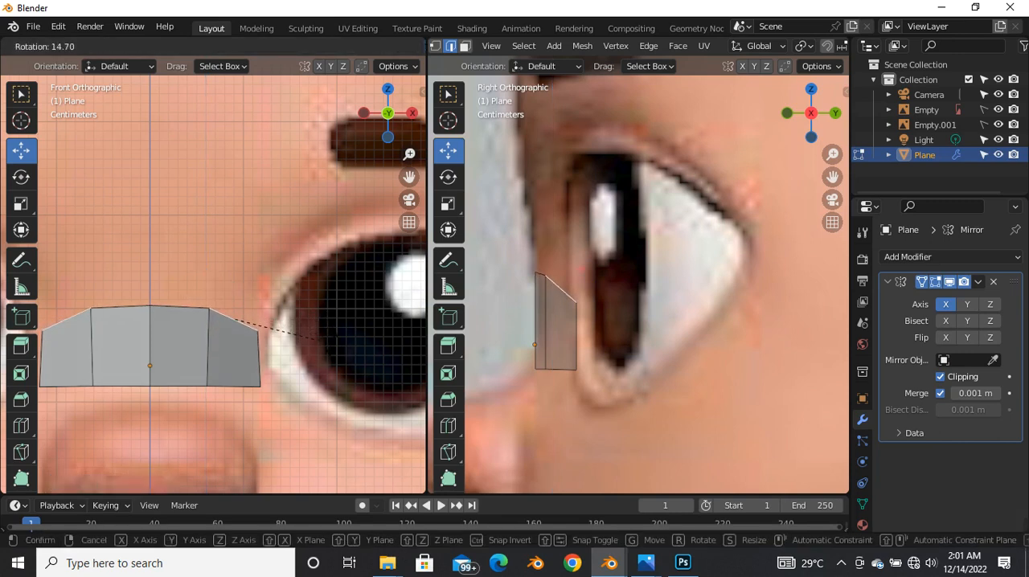
left_click(321, 338)
scroll(260, 342, "down", 4)
scroll(282, 340, "up", 3)
key("r")
left_click(281, 344)
Step: Extrude that edge about 0.059 m along X and 0.089 m up beside the eye, and rotate it about 10°
key("e")
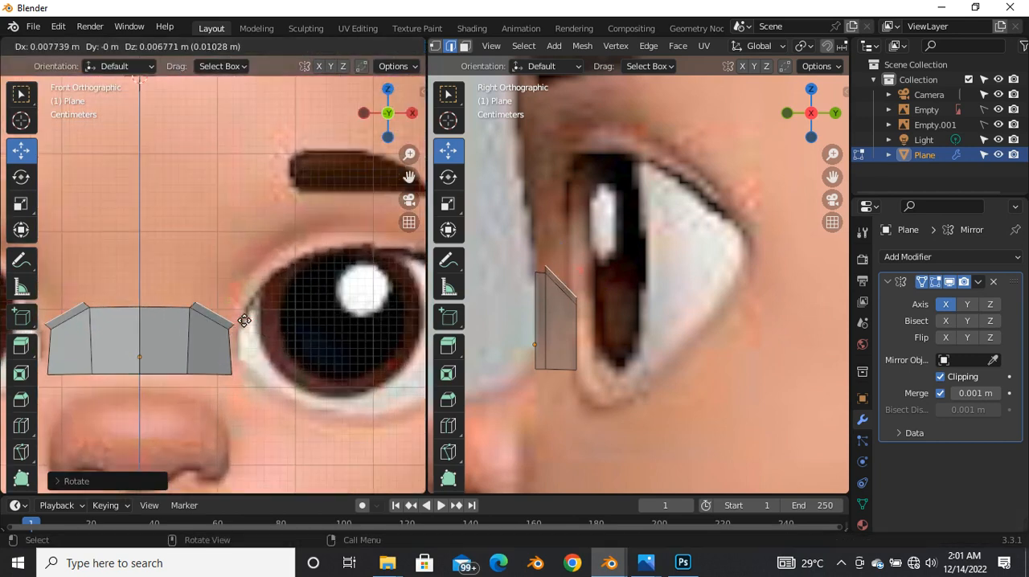
left_click(269, 262)
key("r")
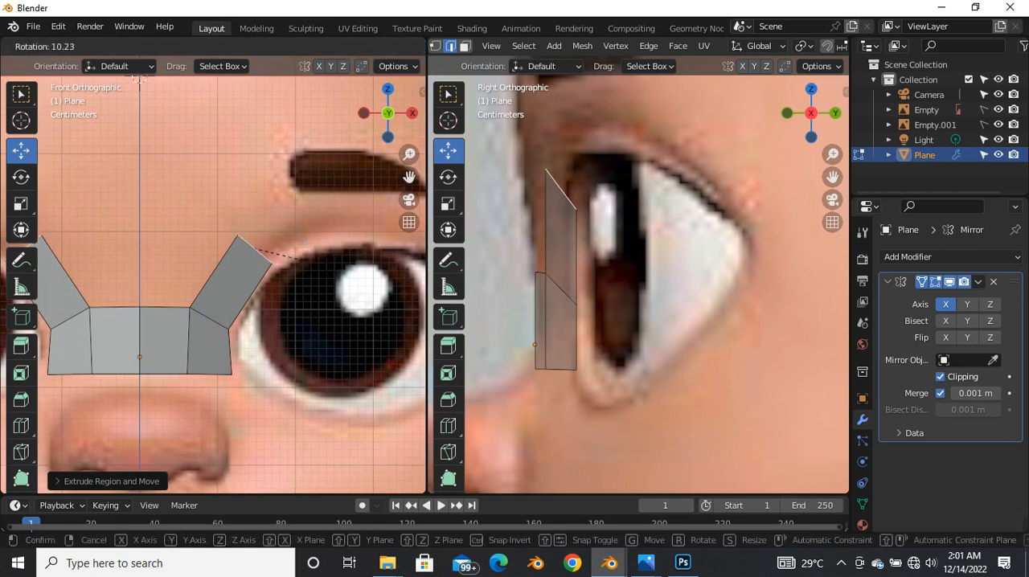
left_click(291, 257)
Step: Nudge the new end edge slightly back along Y to fit the side reference
scroll(576, 223, "up", 5)
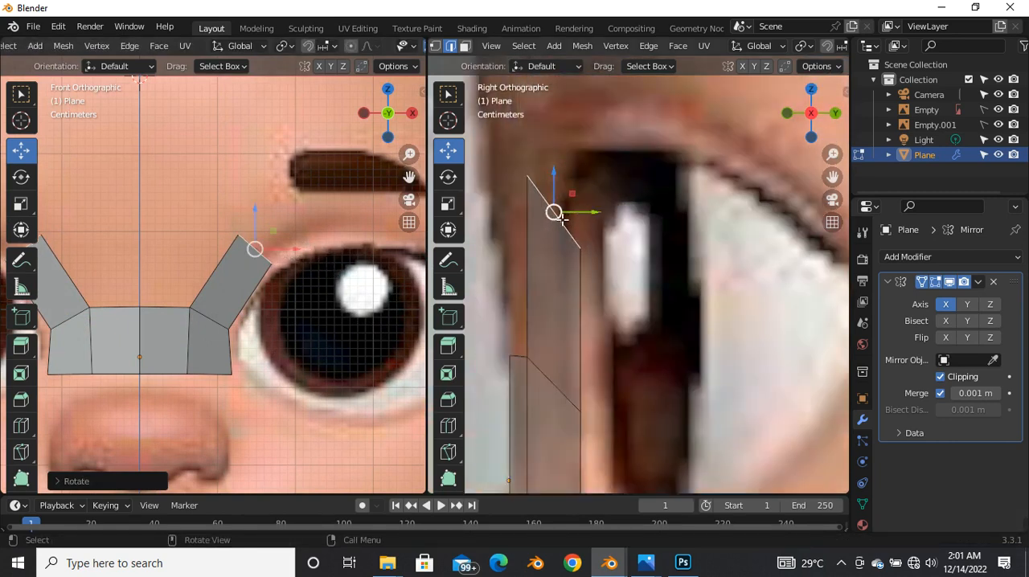
key("g")
left_click(567, 215)
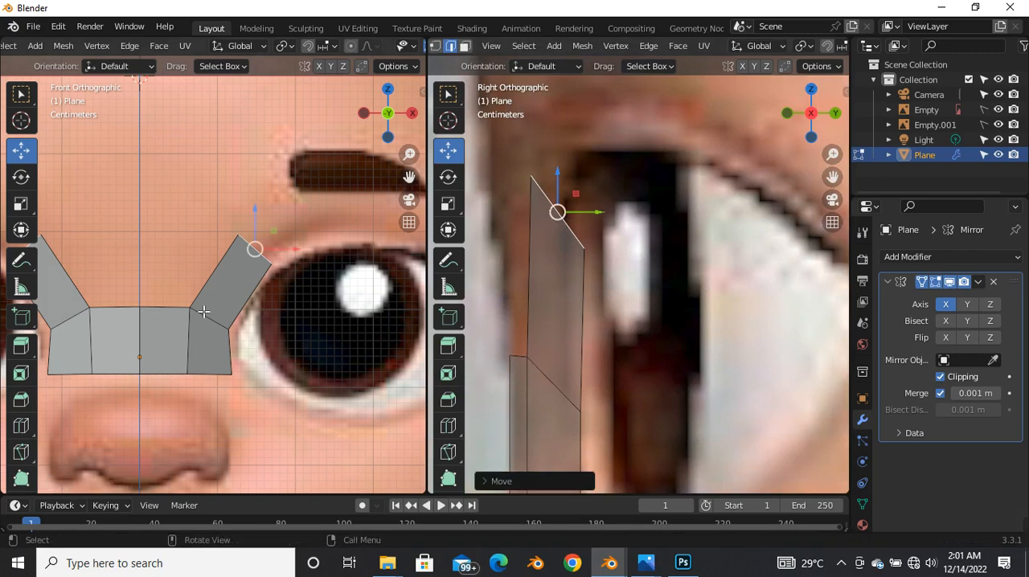
Step: Extrude the end edge about 0.127 m outward and 0.042 m up over the eye, and rotate it to follow the eyelid's curve
scroll(203, 312, "down", 3)
scroll(225, 281, "up", 2)
key("g")
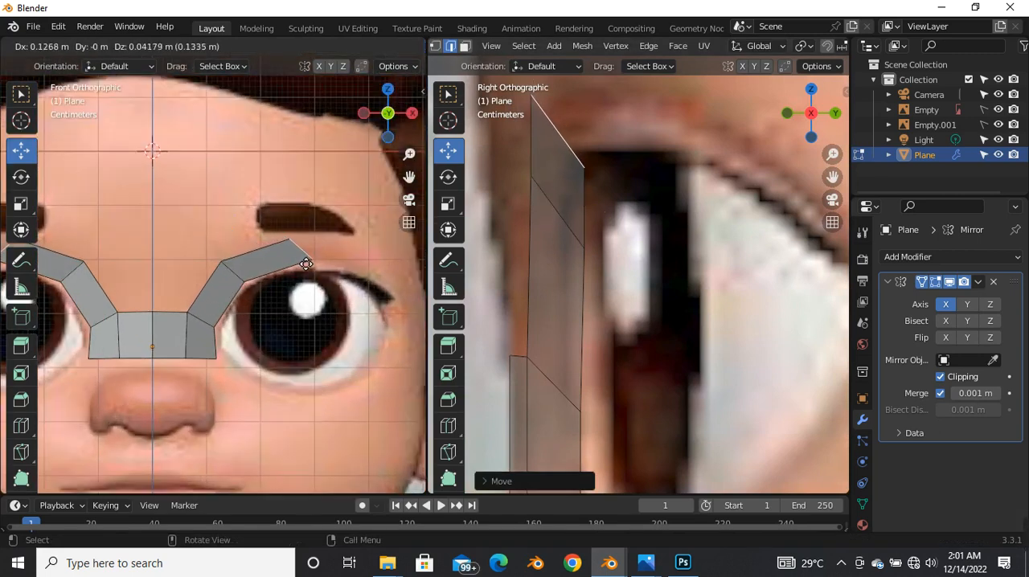
left_click(305, 263)
key("r")
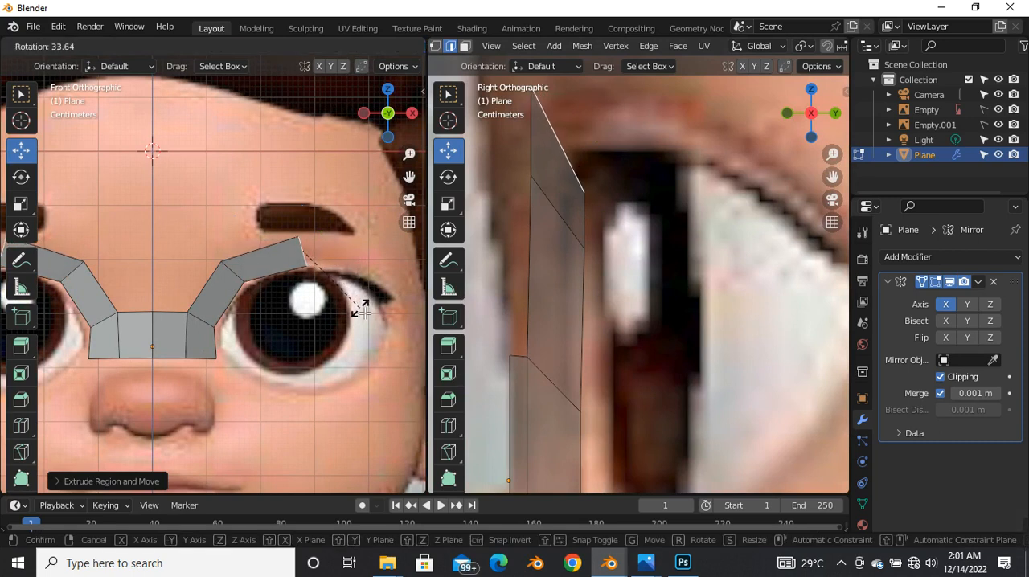
left_click(361, 311)
Step: Move the edge above the eye about 0.014 m back along Y and 0.003 m up in the side view
scroll(535, 220, "down", 3)
key("g")
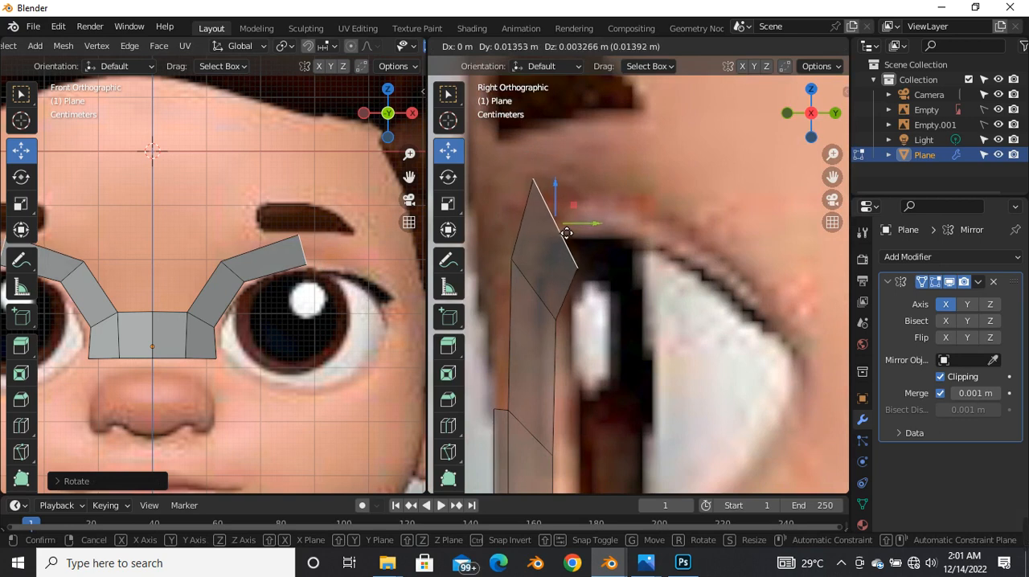
left_click(565, 233)
Step: Extrude the end edge about 0.155 m outward and 0.022 m down past the upper eyelid, and rotate it to follow the eye's curve
scroll(265, 253, "down", 2)
scroll(265, 253, "up", 4)
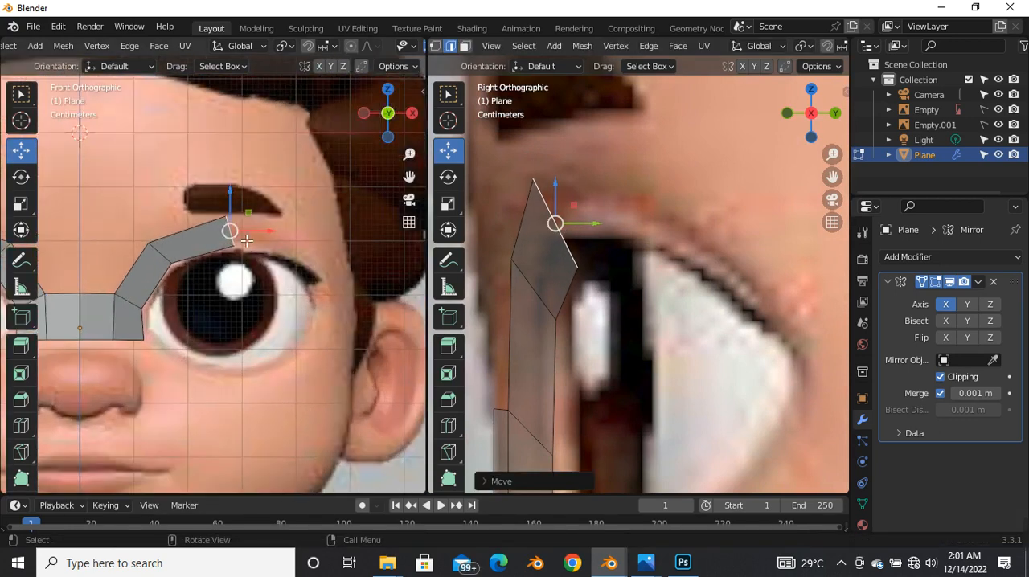
key("e")
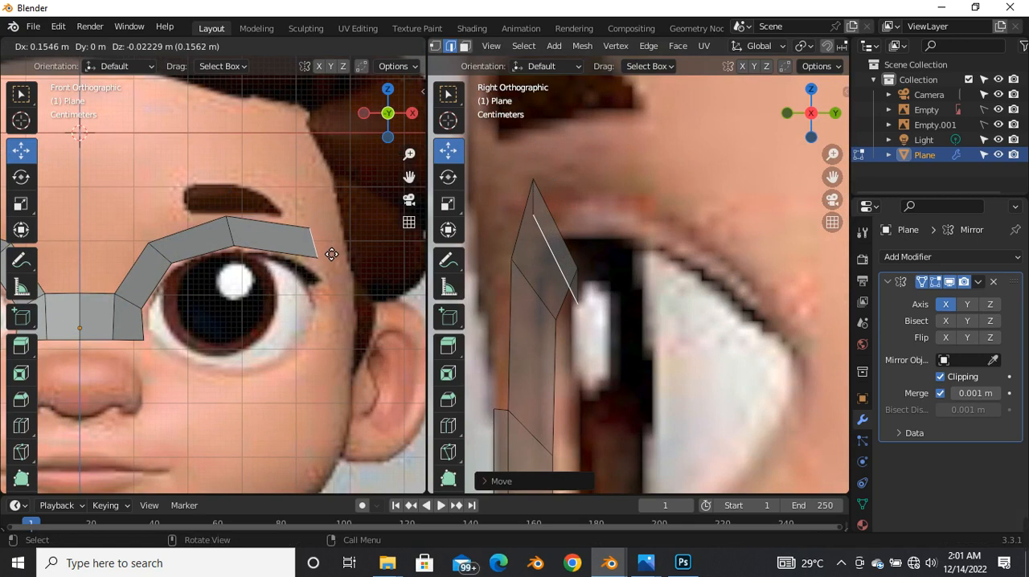
left_click(331, 255)
key("r")
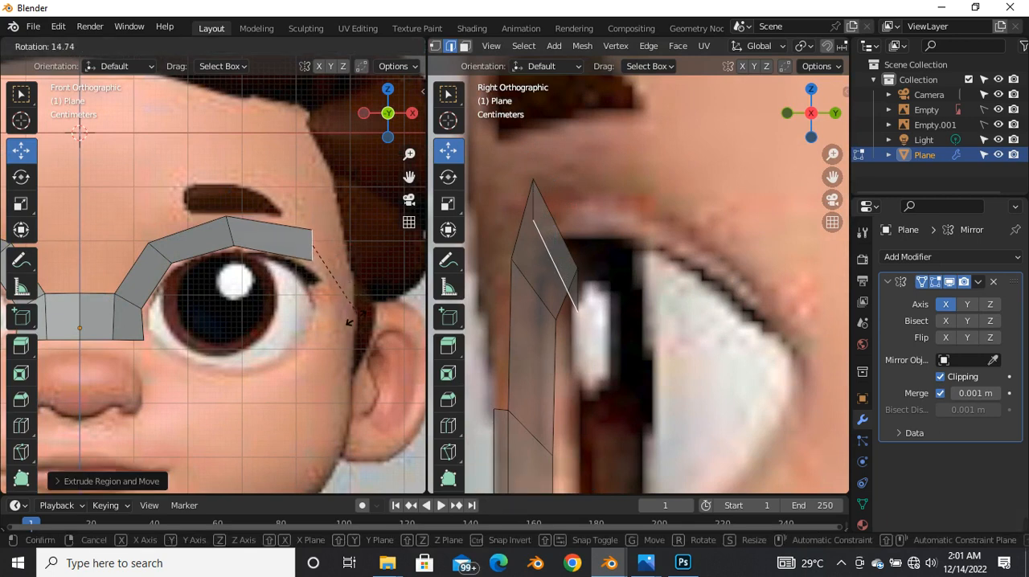
left_click(331, 308)
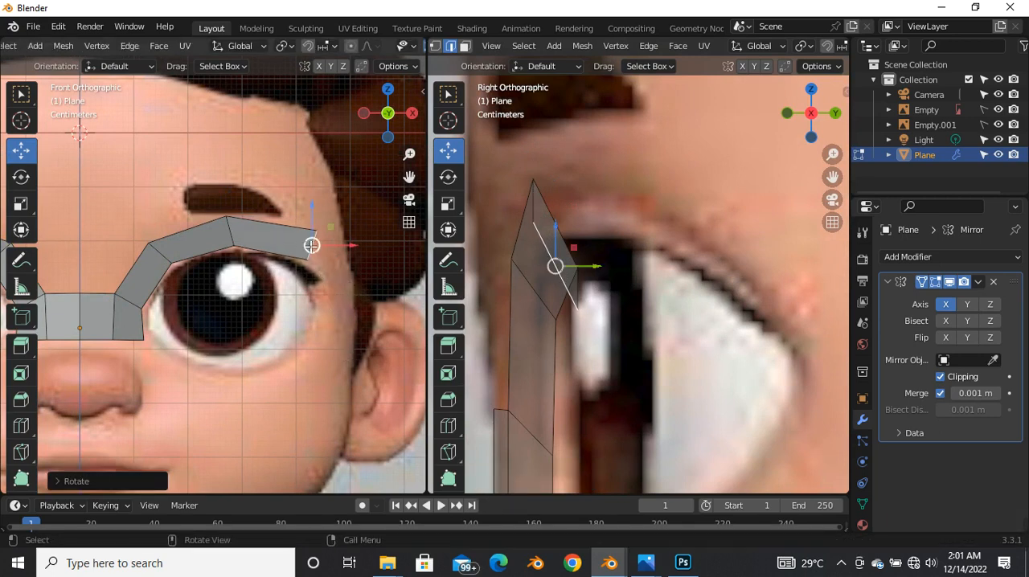
Step: Move the end edge above the eye back about 0.067 m along Y in the side view, and shift it slightly inward and down in front
key("g")
left_click(295, 228)
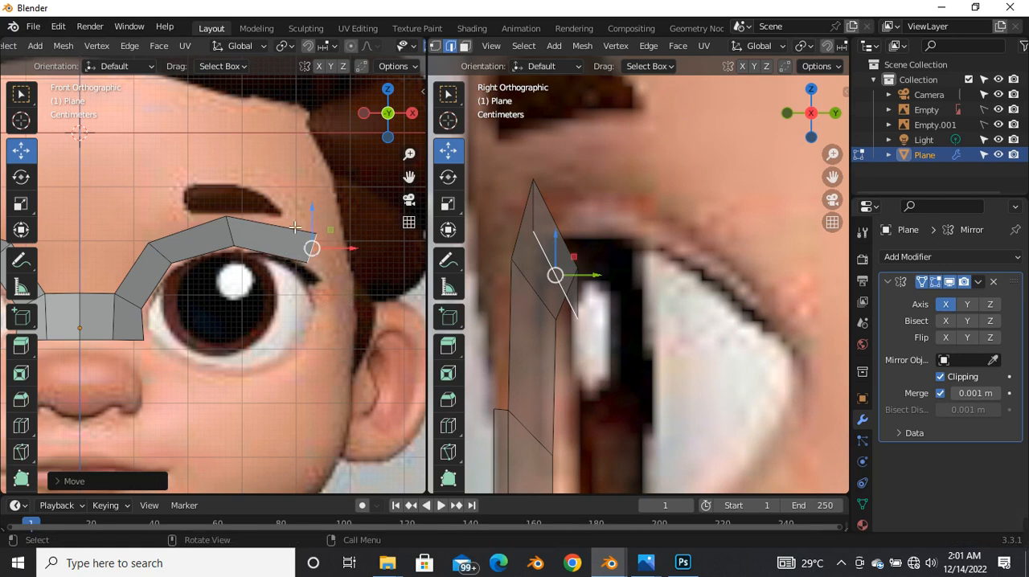
key("e")
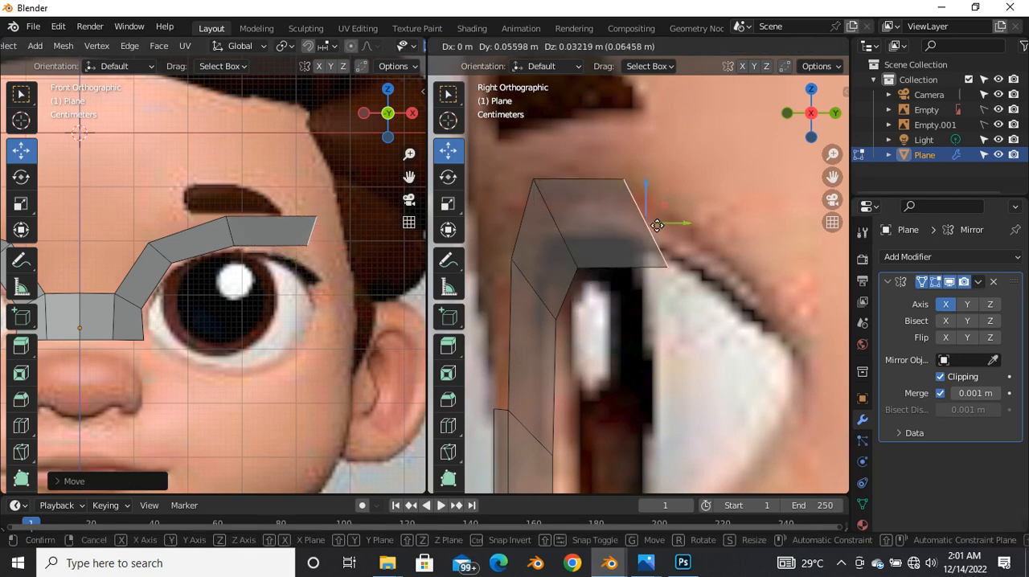
left_click(671, 216)
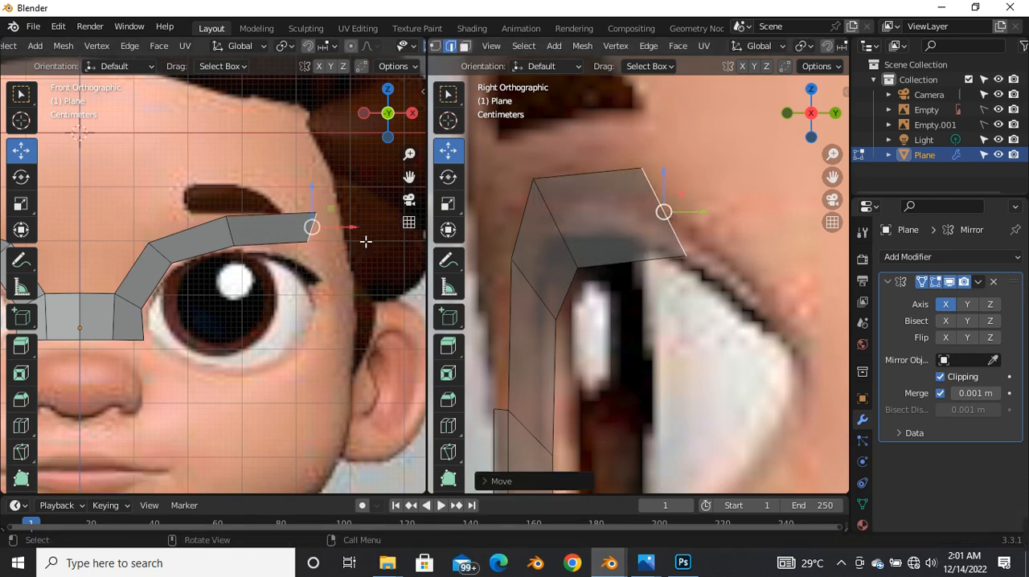
key("g")
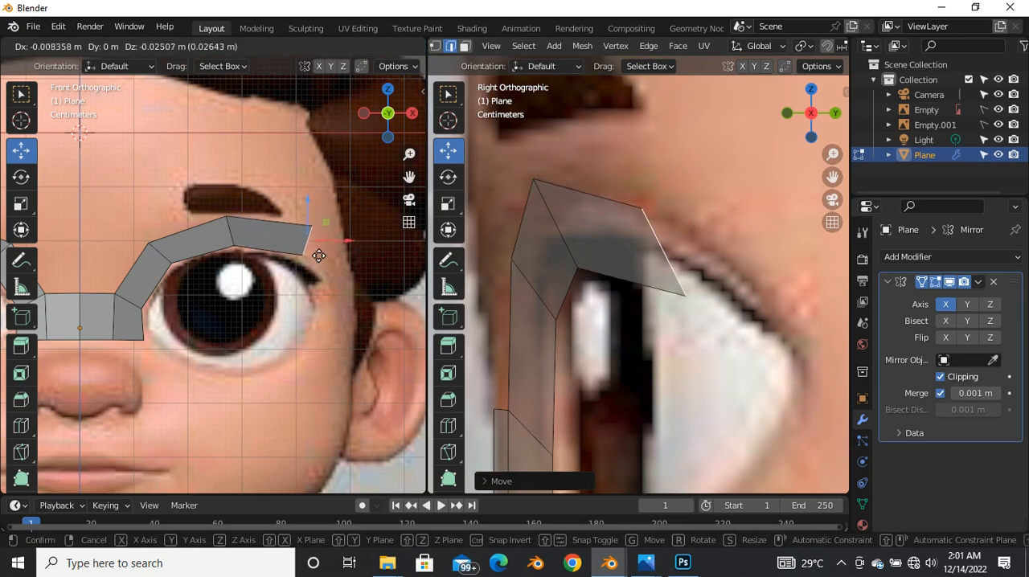
left_click(318, 257)
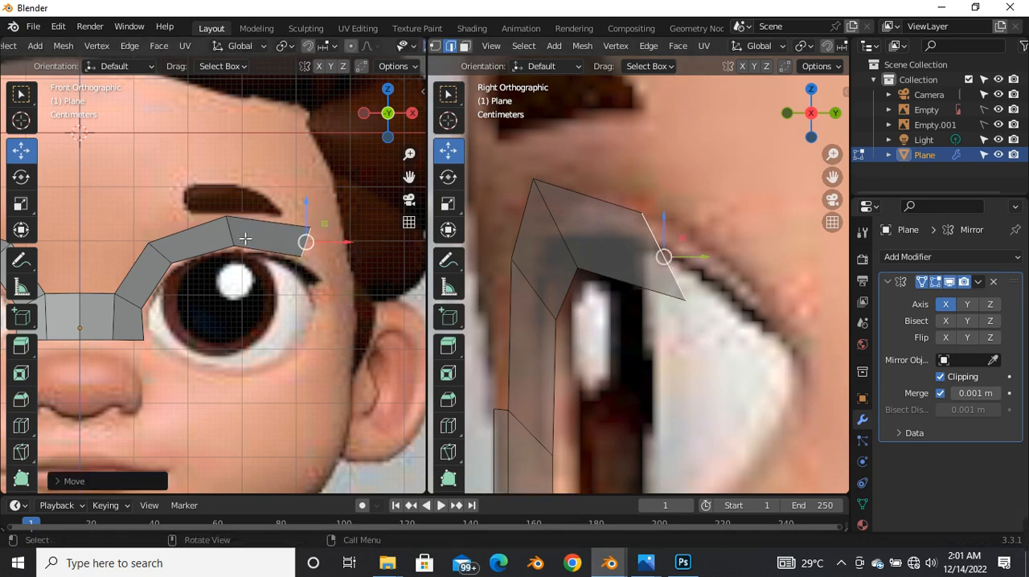
Step: Extrude the end edge about 0.07 m outward and 0.09 m down toward the outer eye corner, rotate it along the curve, and nudge it inward
scroll(273, 245, "up", 2)
key("e")
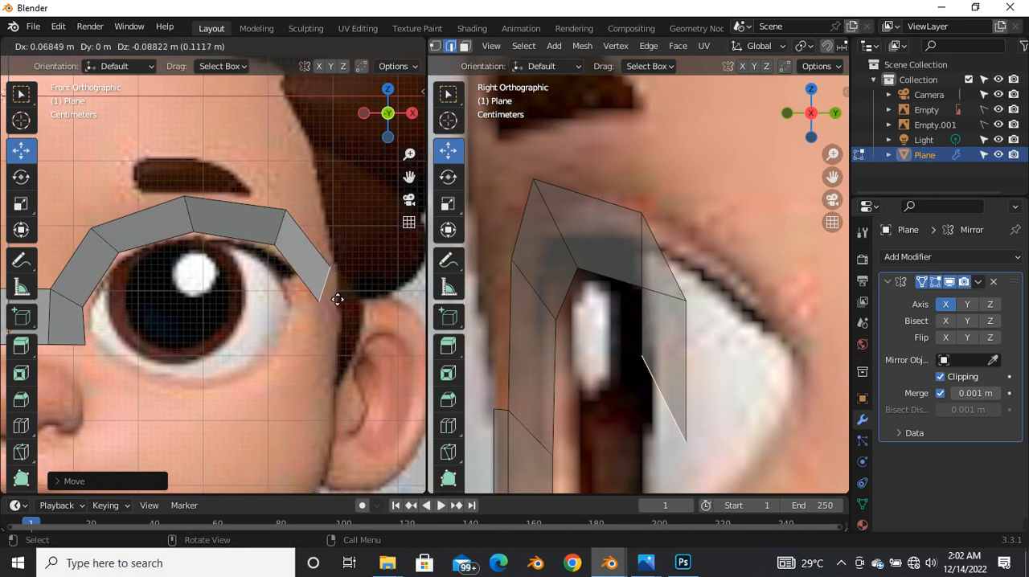
left_click(350, 302)
key("r")
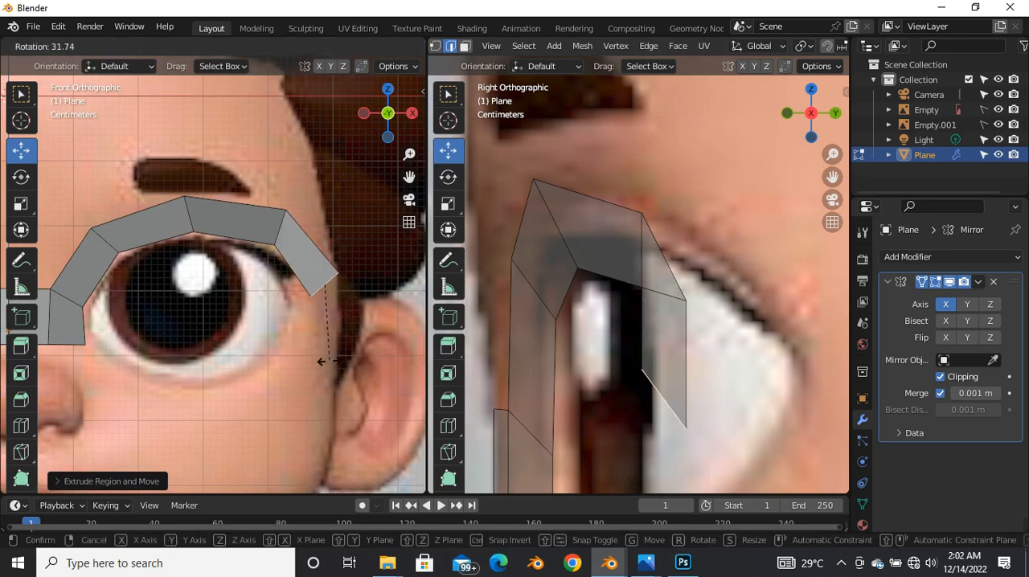
left_click(324, 368)
key("g")
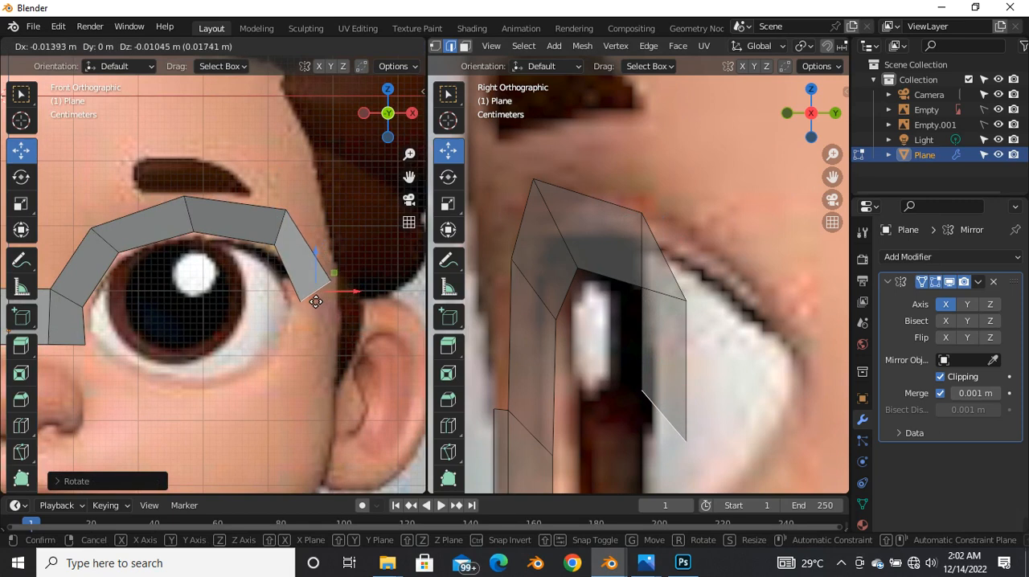
left_click(310, 289)
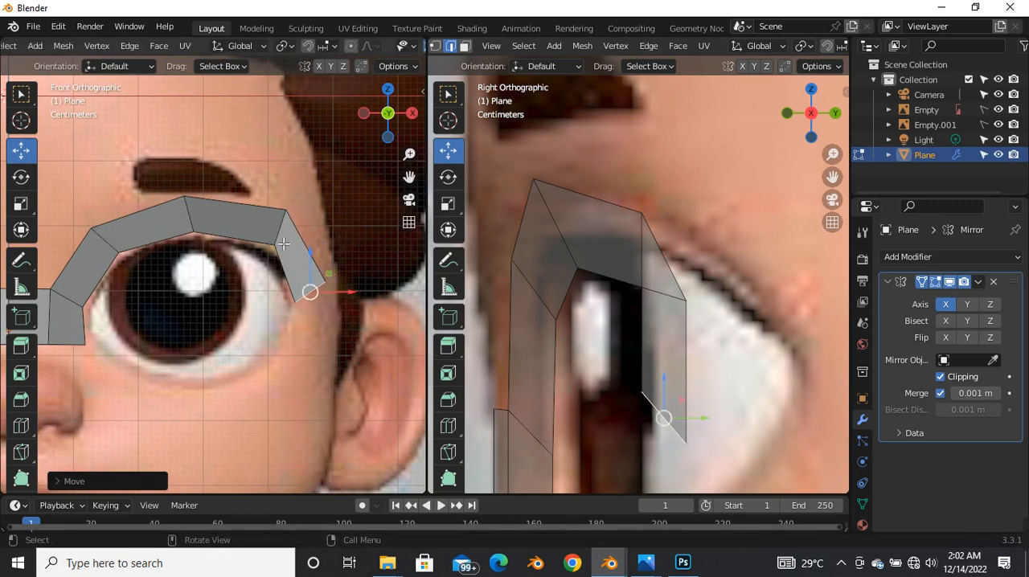
Step: Move the edge above the outer part of the eye slightly inward and down in the front view
left_click(280, 225)
key("g")
left_click(271, 249)
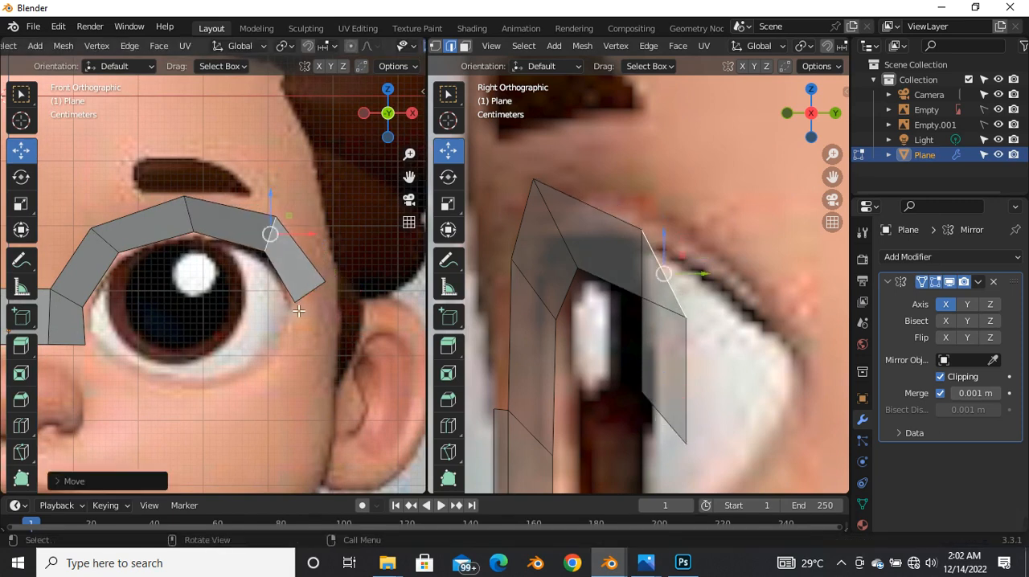
Step: Move the end edge about 0.07 m back along Y and upward in the side view, and rotate it to nearly vertical
left_click(313, 293)
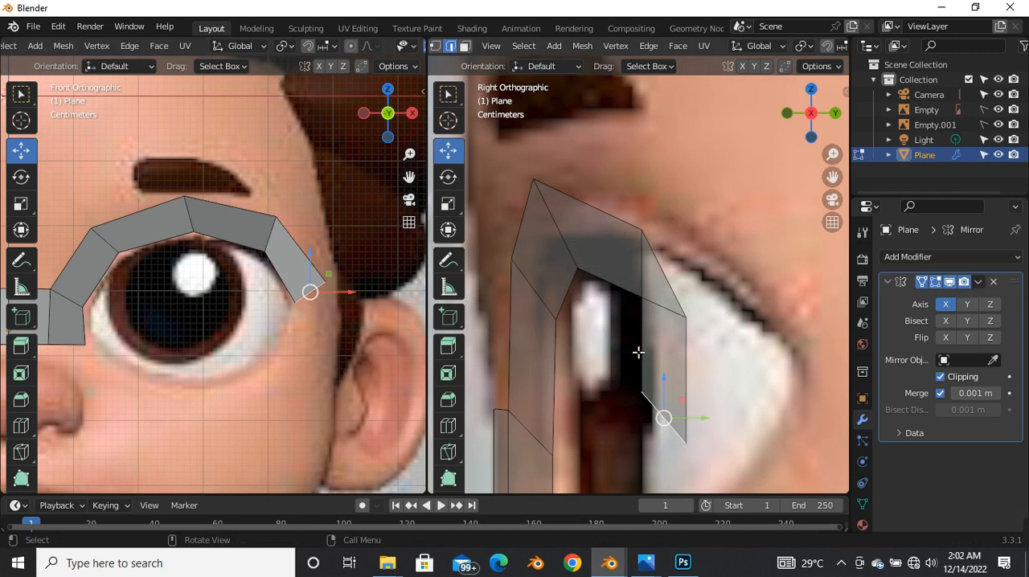
scroll(637, 352, "down", 3)
key("g")
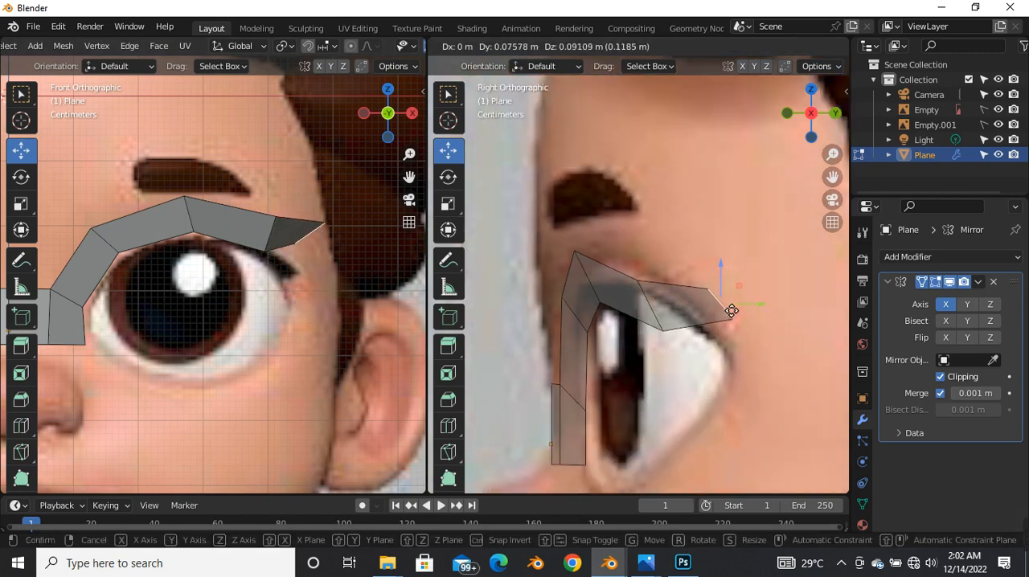
left_click(727, 319)
scroll(727, 318, "up", 2)
key("r")
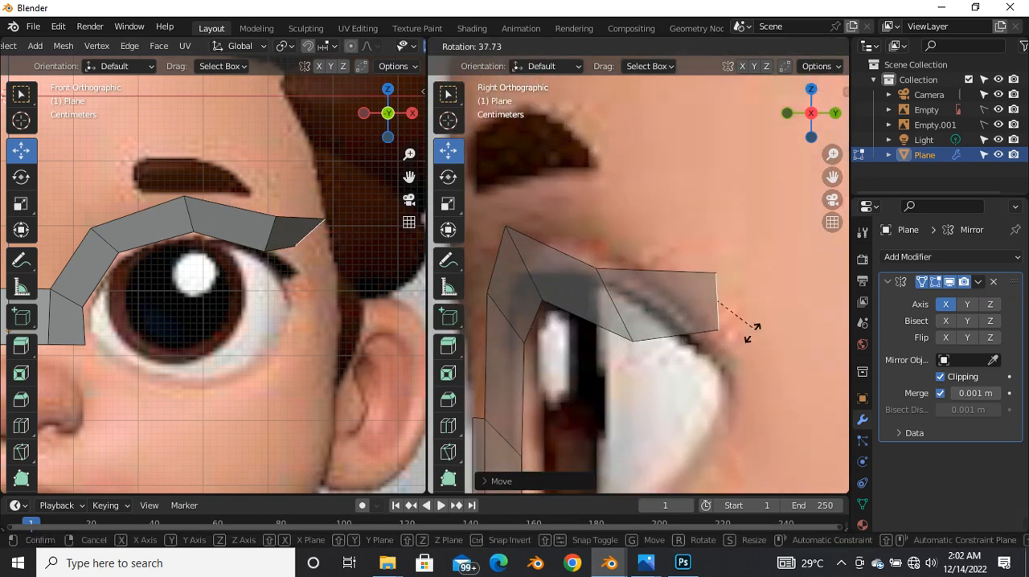
left_click(758, 345)
key("g")
left_click(730, 325)
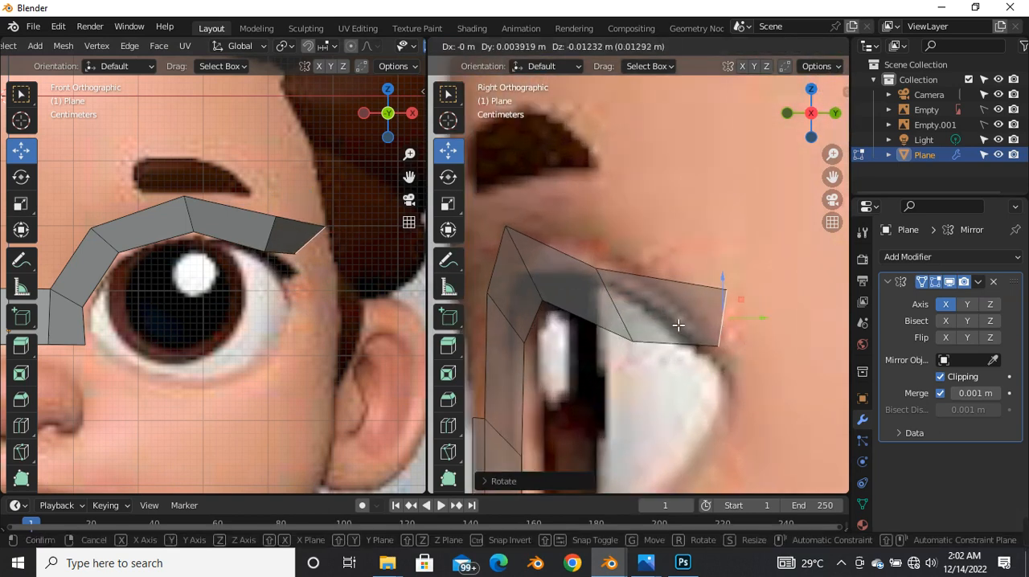
Step: Nudge the edge before the end slightly down along Z, and lower the end edge about 0.06 m to the outer eye corner
left_click(618, 304)
key("g")
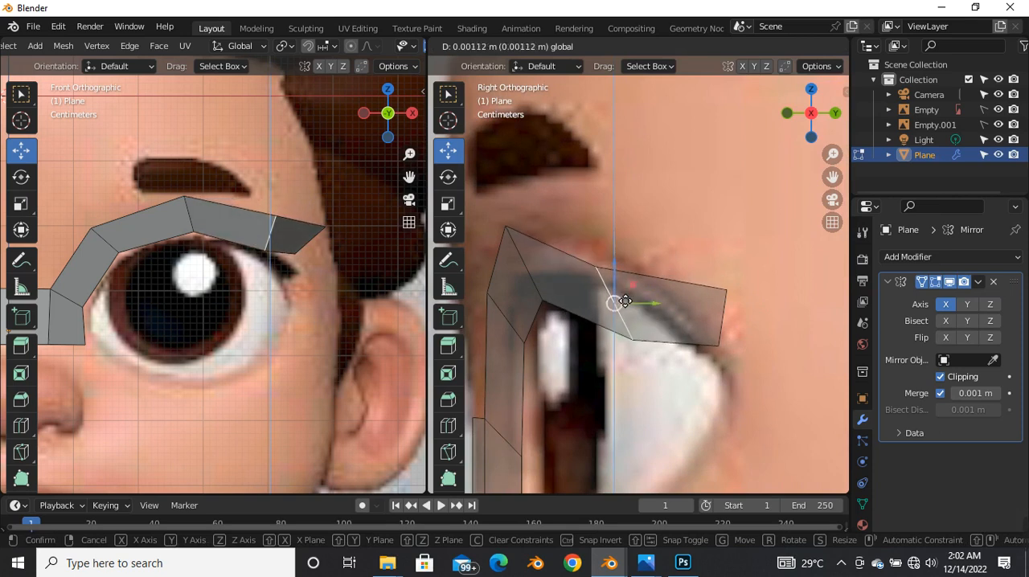
left_click(623, 298)
left_click(720, 306)
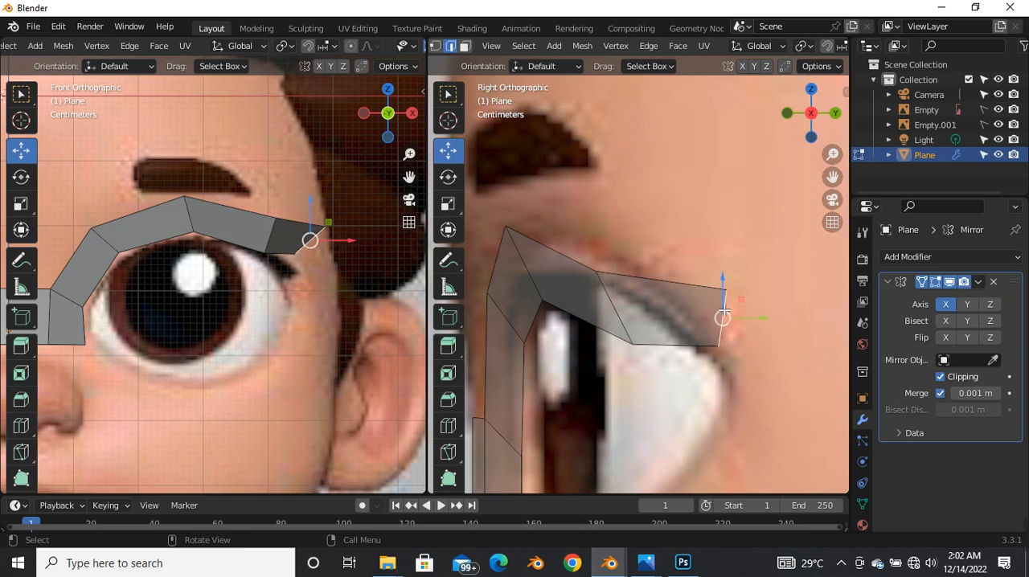
key("g")
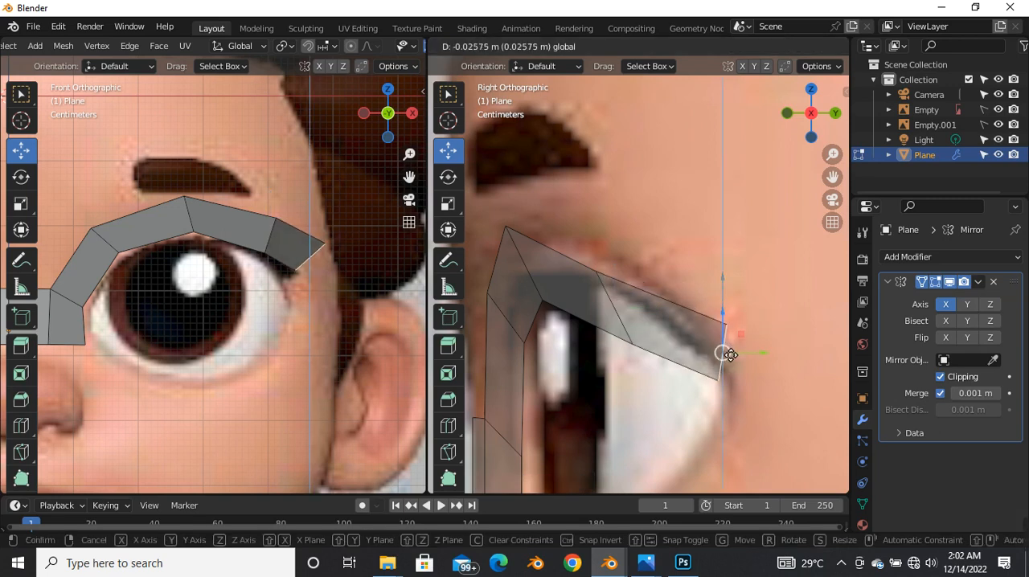
left_click(729, 354)
key("g")
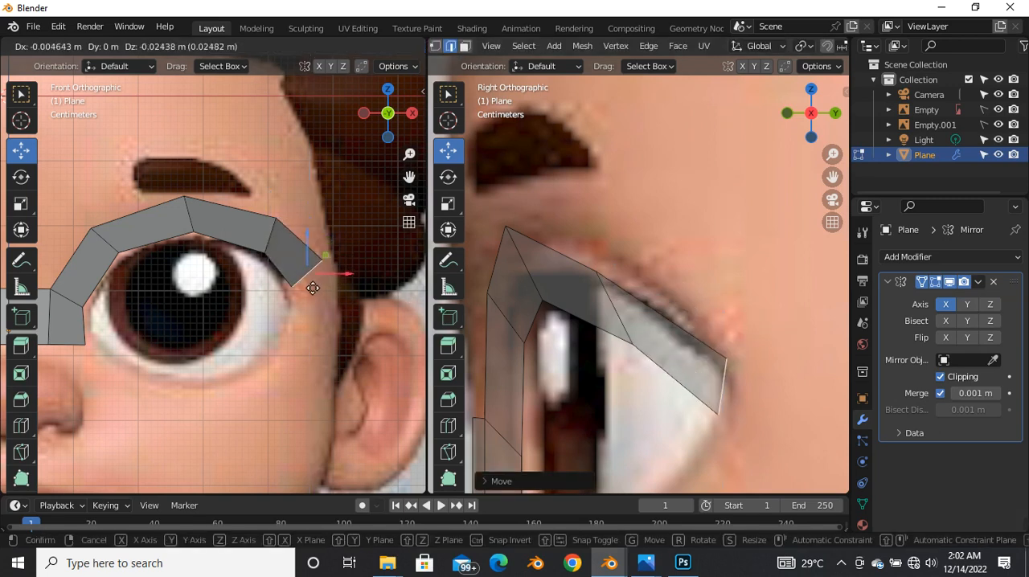
left_click(286, 269)
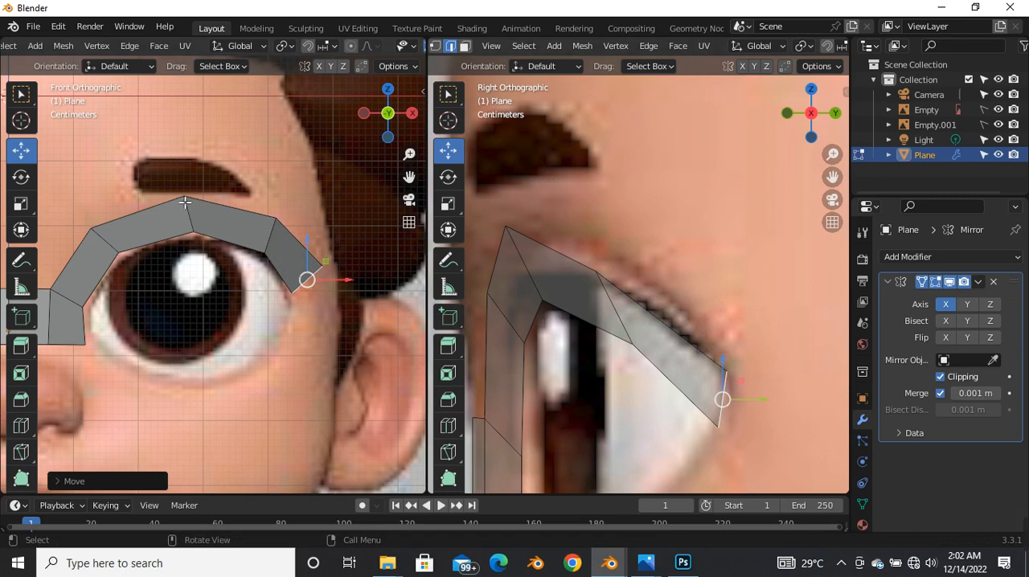
Step: Extrude the end edge down past the outer eye corner, rotate it to nearly horizontal, and shift it against the eye in the front view
scroll(185, 203, "down", 2)
scroll(271, 283, "up", 1)
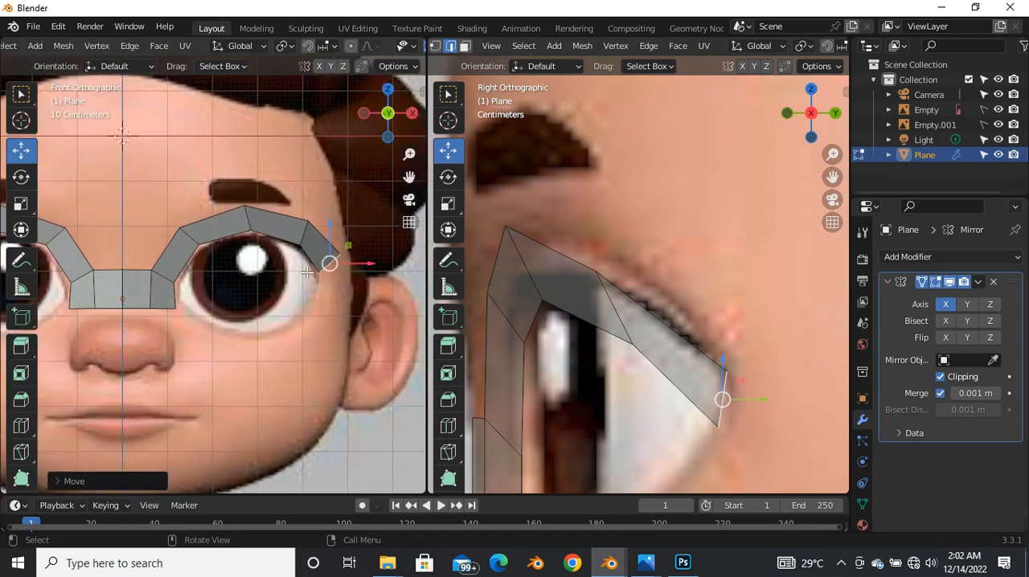
scroll(308, 274, "up", 3)
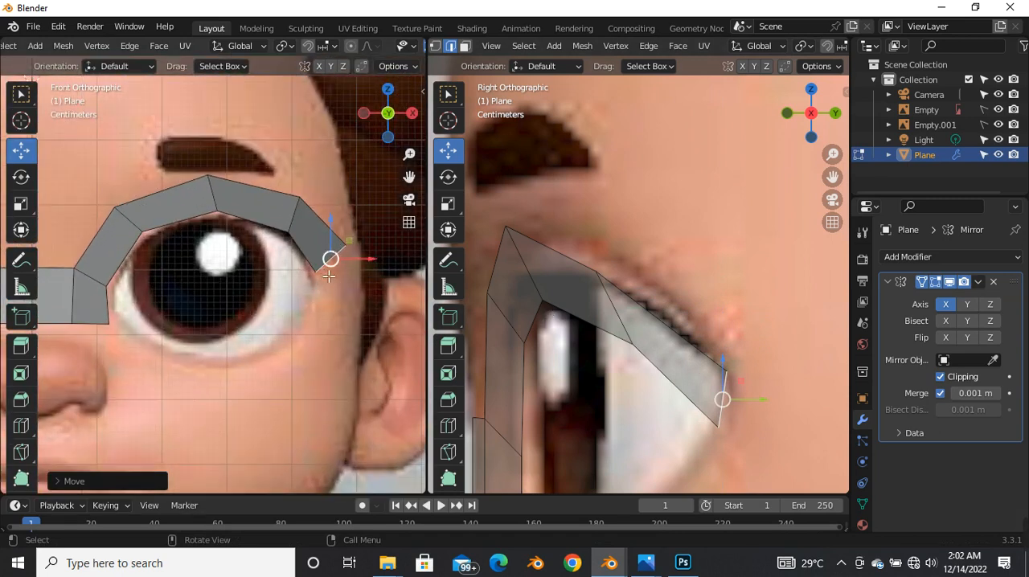
key("e")
left_click(363, 315)
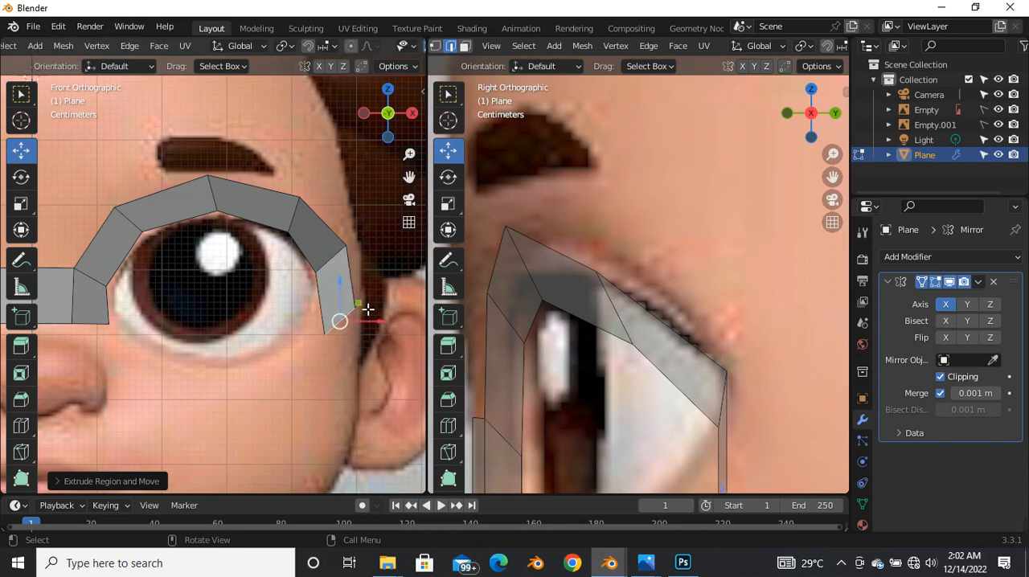
key("r")
left_click(393, 354)
key("g")
left_click(329, 326)
Step: Move the new end edge back along Y in the side view and rotate it about -26°
scroll(557, 235, "down", 4)
scroll(627, 398, "up", 2)
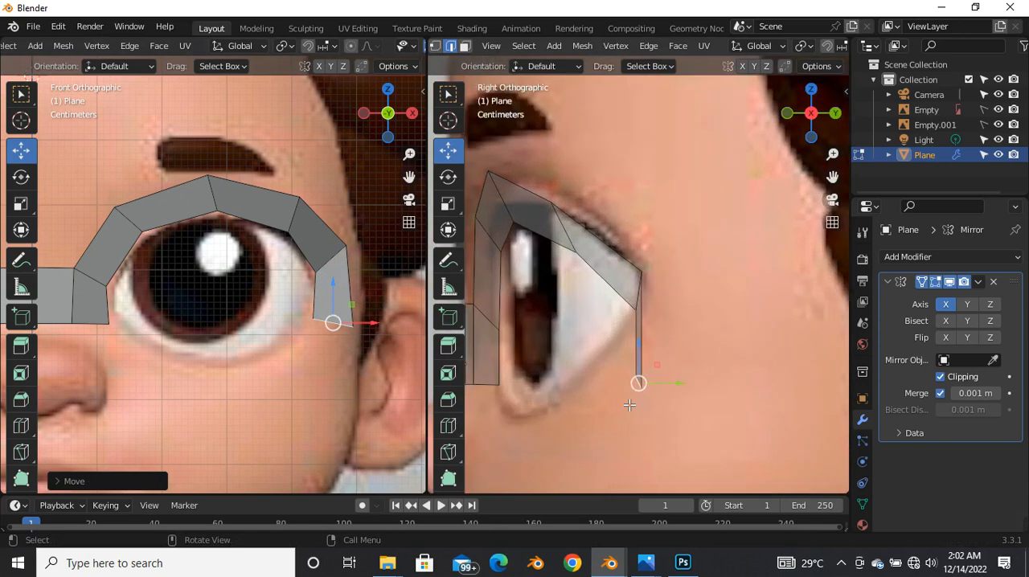
left_click_drag(639, 383, 676, 379)
key("r")
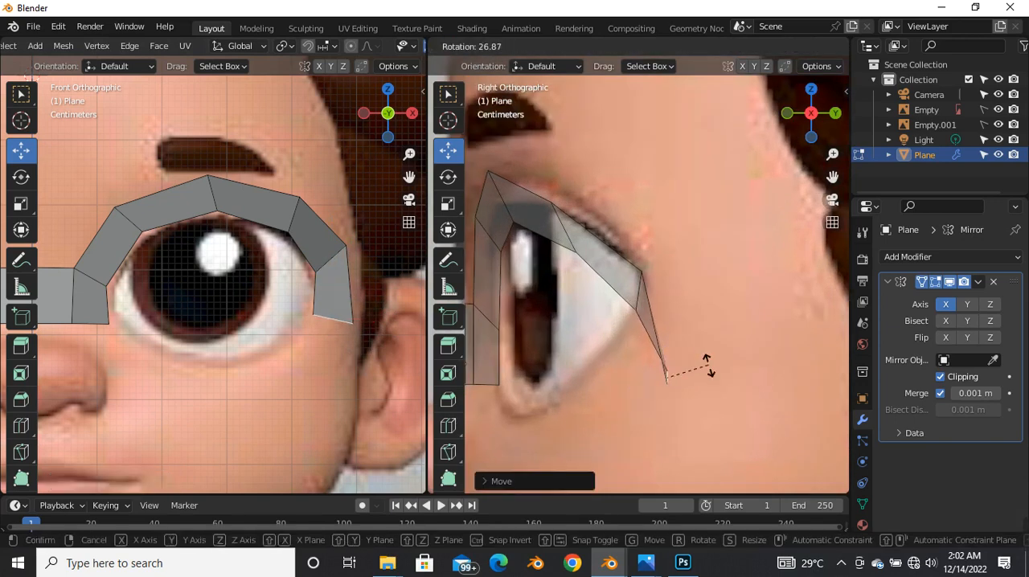
left_click(711, 279)
Step: Extrude the end edge down and inward below the outer eye corner, and rotate it to follow the lower lid's curve
key("e")
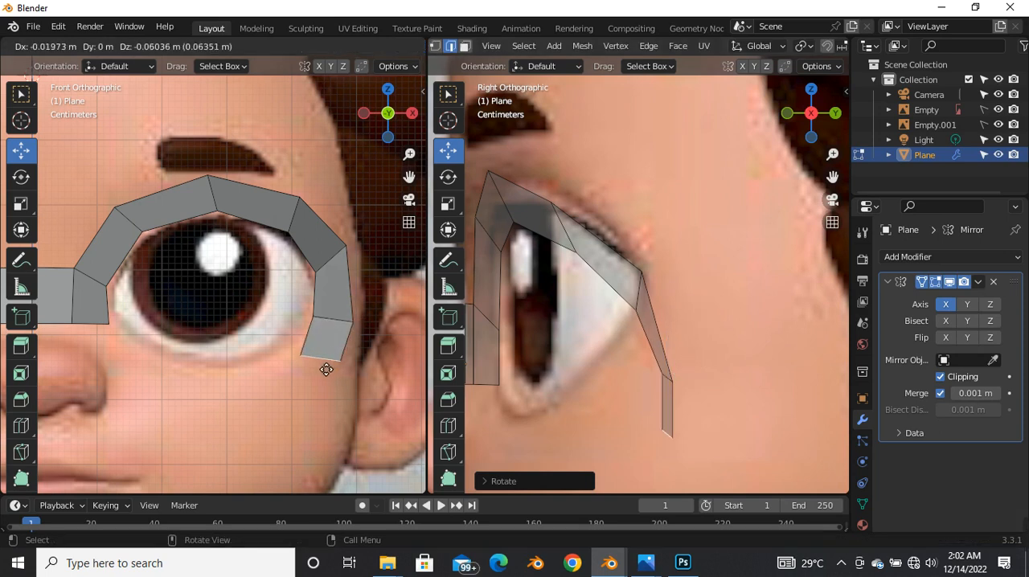
left_click(294, 381)
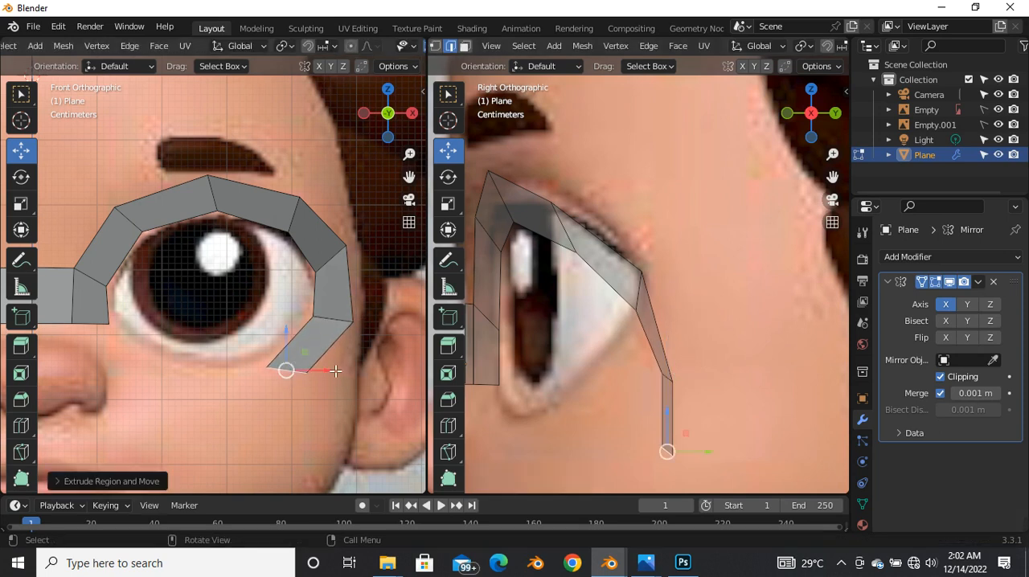
key("r")
left_click(332, 421)
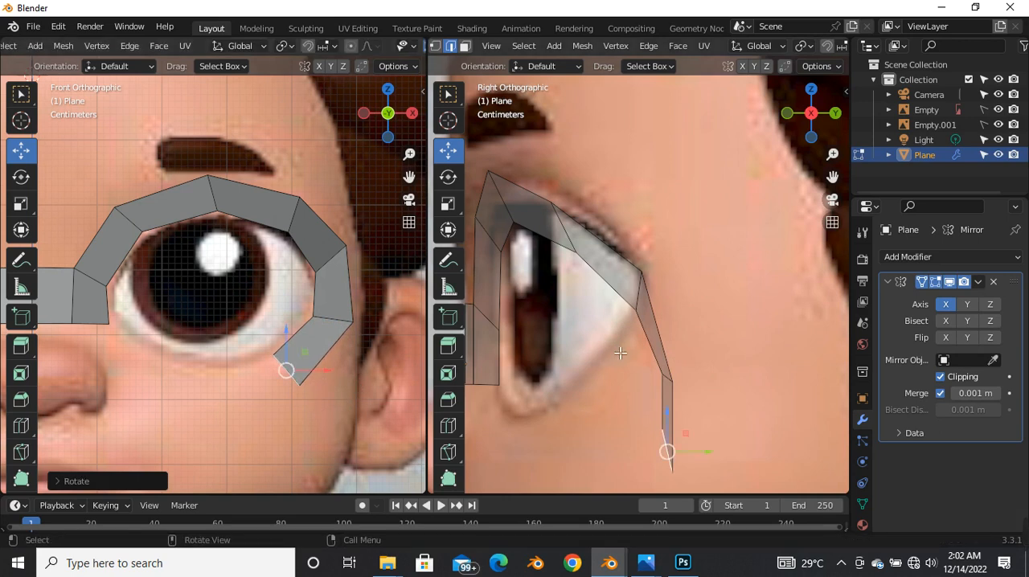
Step: Move the new end edge about 0.07 m forward along Y in the side view, and the edge above it about 0.04 m forward
key("KP_Decimal")
key("g")
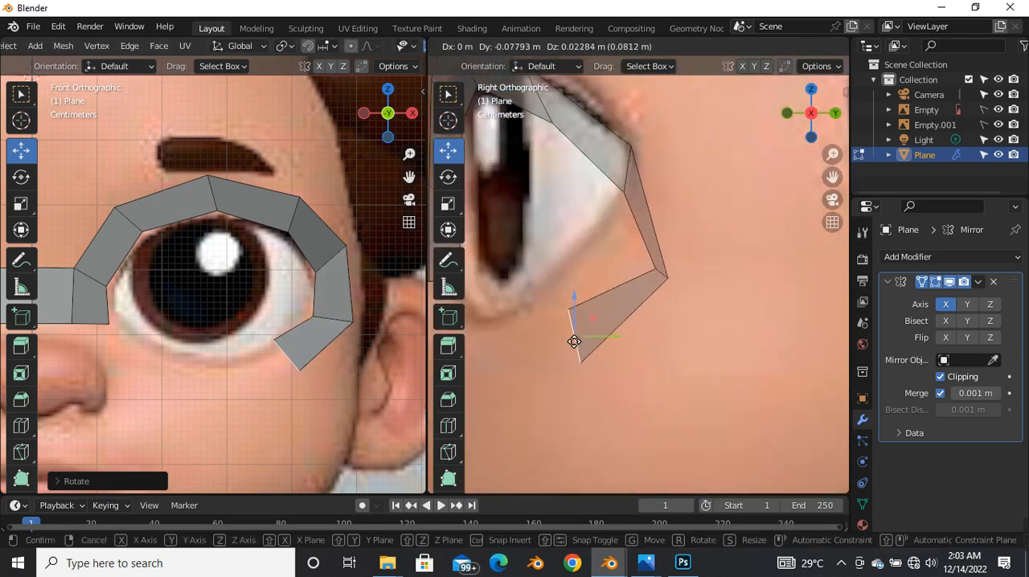
left_click(583, 350)
left_click(658, 276)
left_click(661, 277)
key("g")
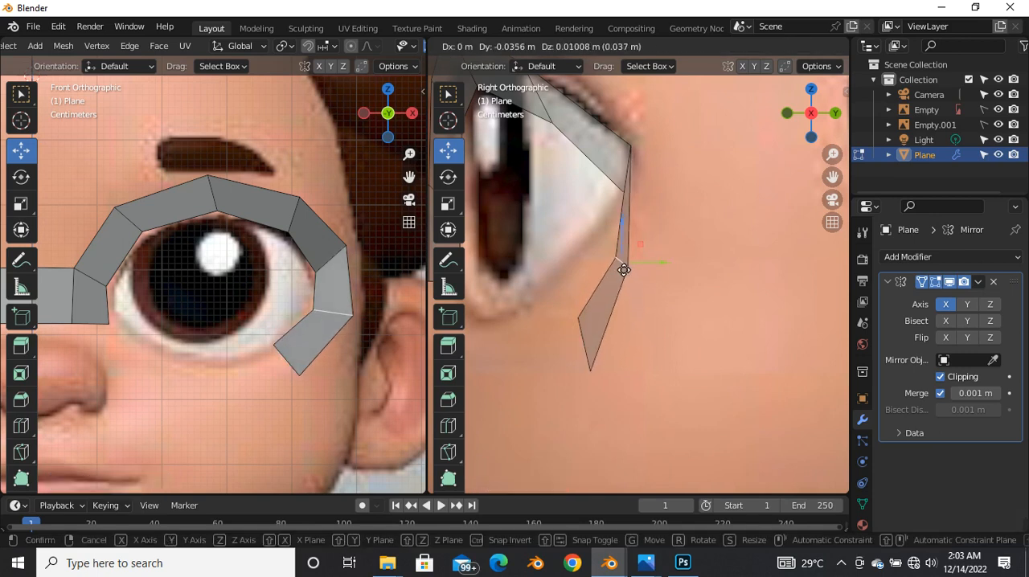
left_click(616, 265)
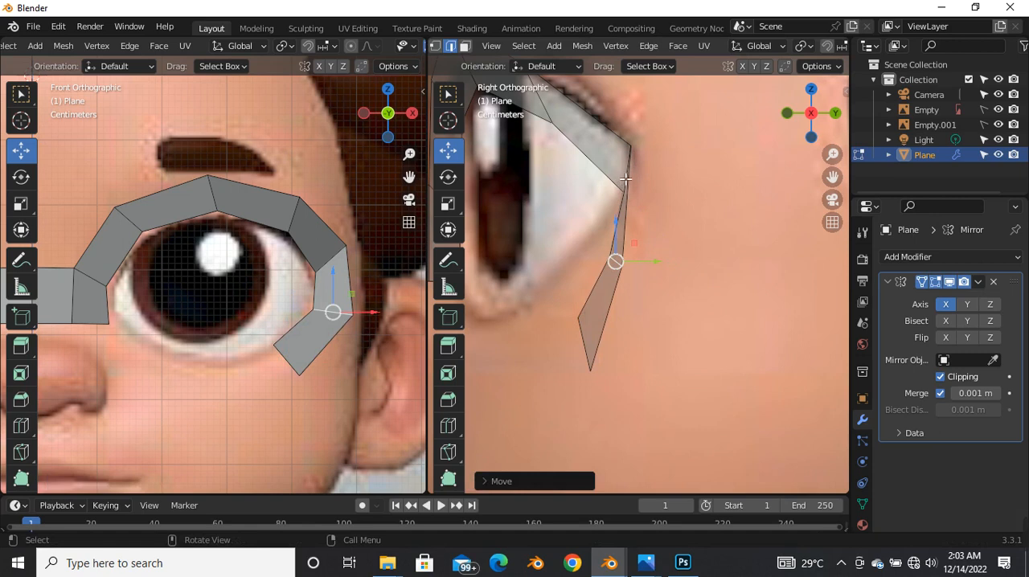
Step: Move the outer eye corner edge about 0.007 m back along Y in the side view, and nudge the edge below it slightly back
left_click(625, 177)
key("g")
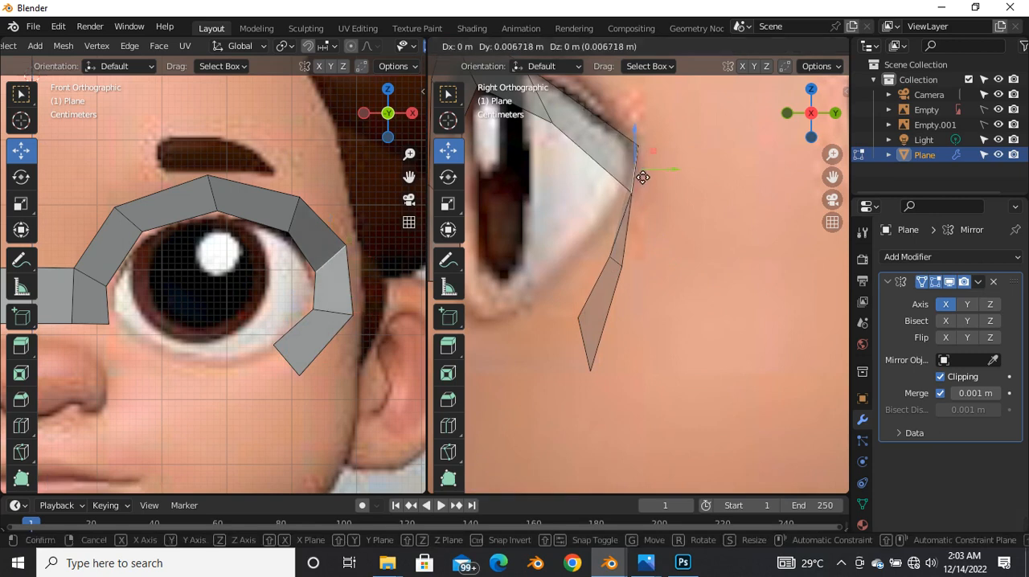
left_click(640, 180)
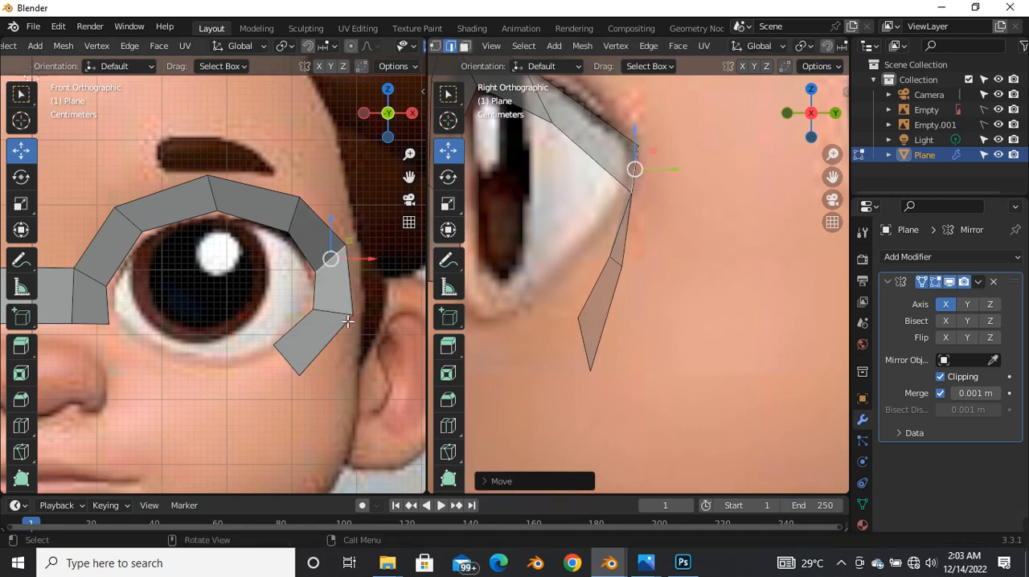
left_click(605, 276)
key("g")
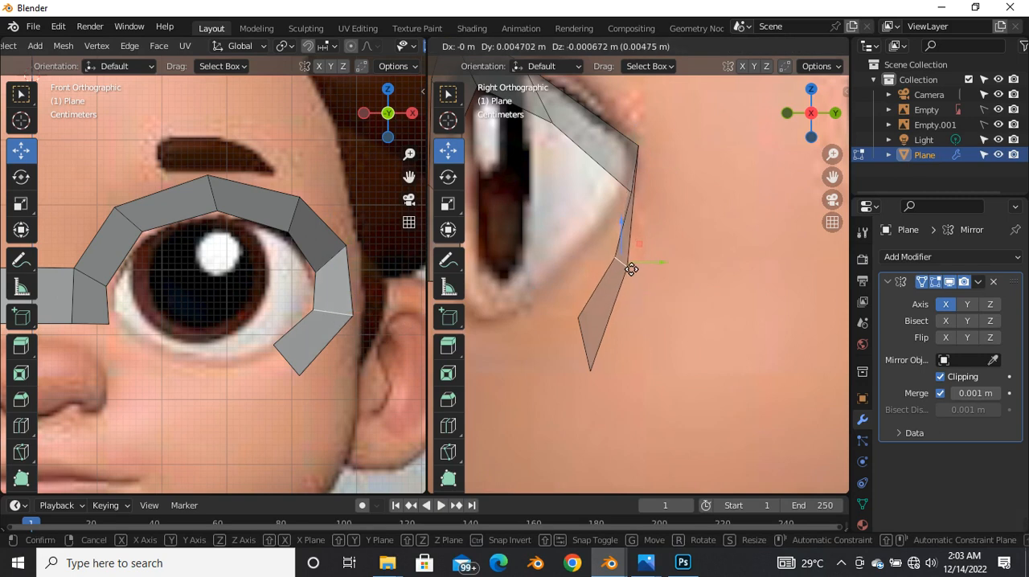
left_click(621, 266)
Step: Extrude the end edge inward and down beneath the eye in the front view
left_click(288, 358)
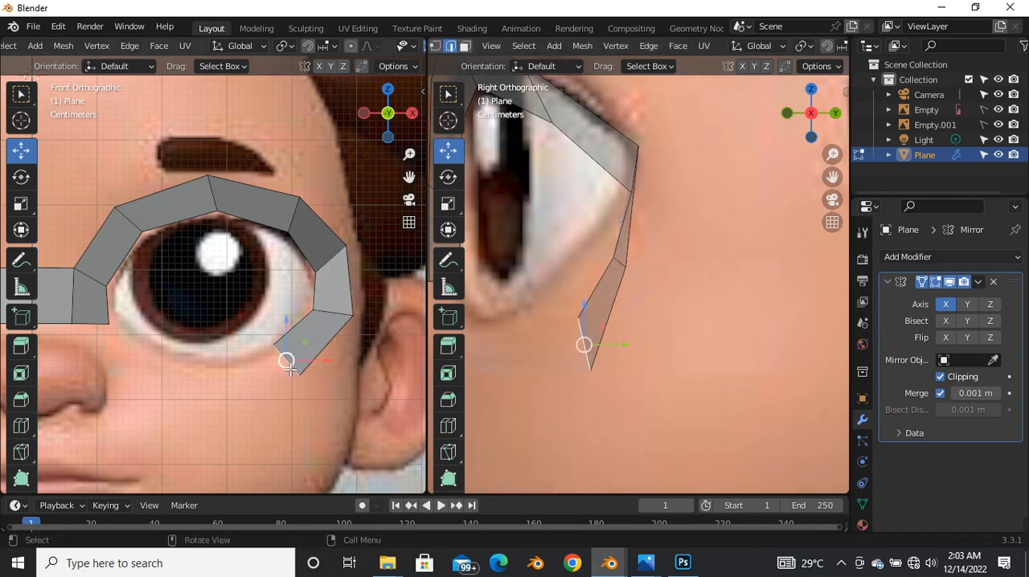
key("e")
left_click(222, 400)
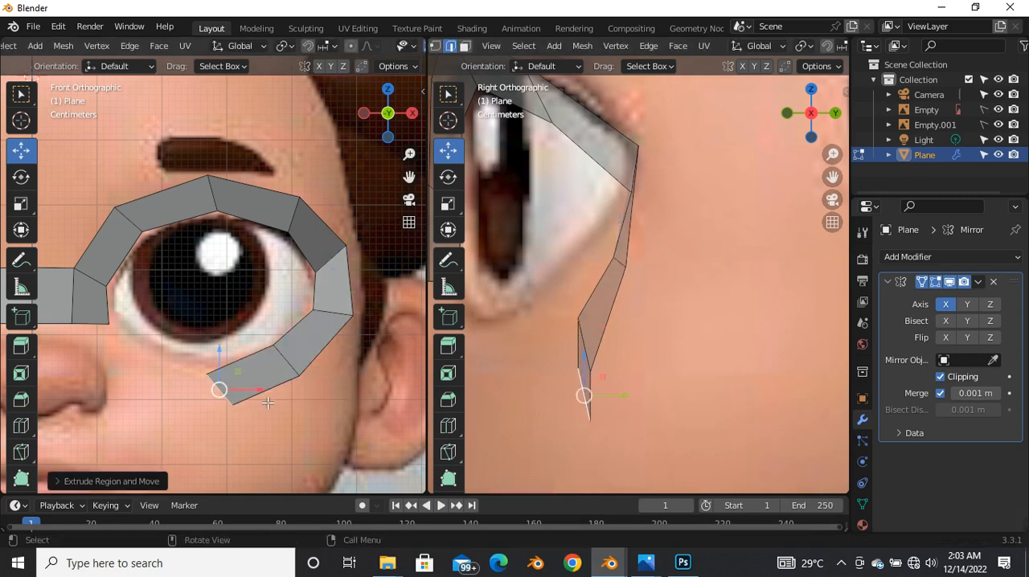
Step: Rotate the end edge beneath the eye to nearly vertical in the front view, and move it forward along Y in the side view
key("r")
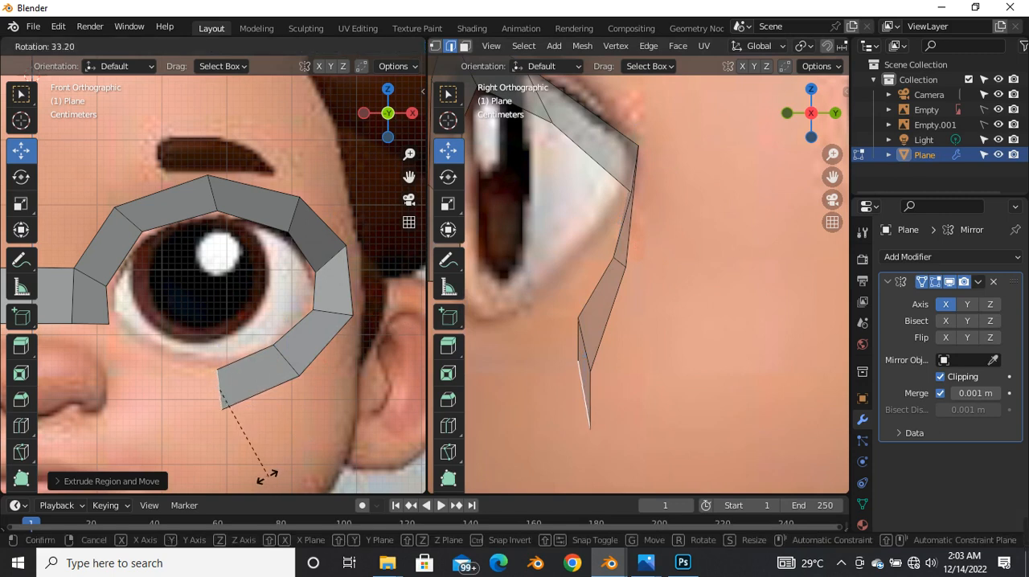
left_click(269, 478)
scroll(661, 314, "down", 1)
middle_click_drag(661, 315, 694, 291, "shift")
left_click_drag(626, 351, 579, 347)
scroll(590, 314, "down", 4)
scroll(557, 342, "up", 3)
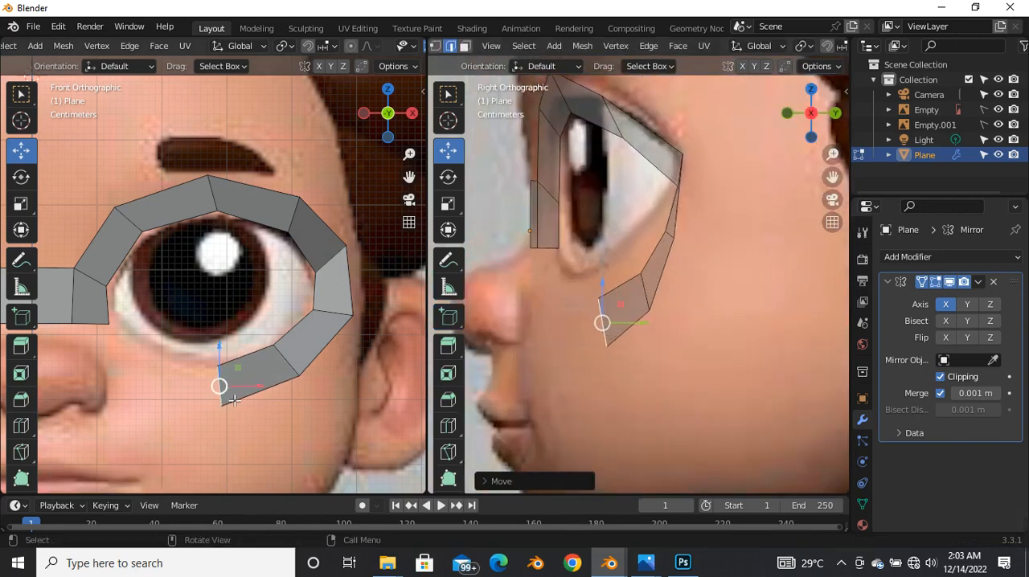
Step: Extrude the end edge inward beneath the eye in the front view, tilt it along the lower lid's curve, and shift it slightly inward and up
key("e")
left_click(181, 394)
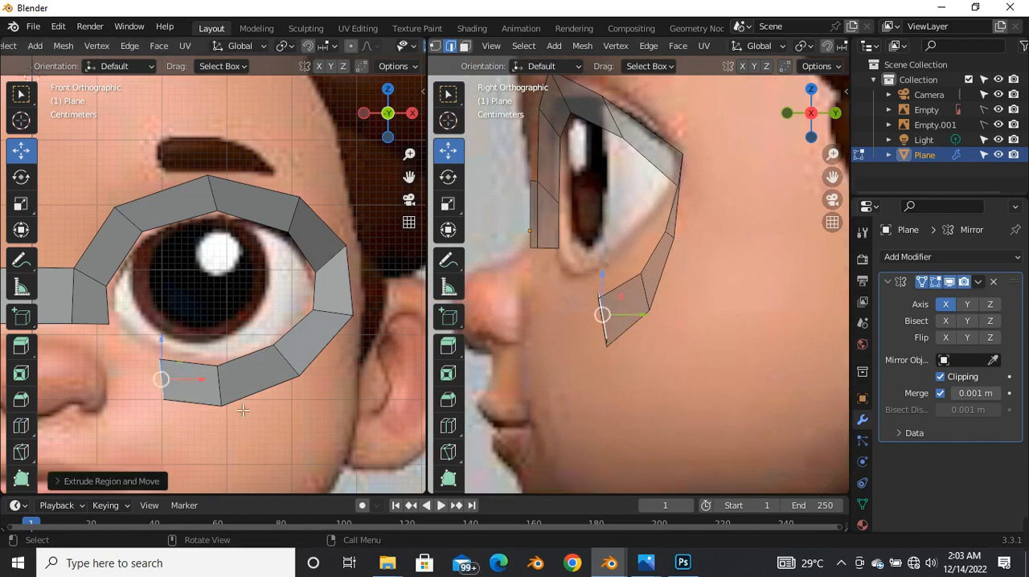
scroll(189, 389, "up", 2)
key("r")
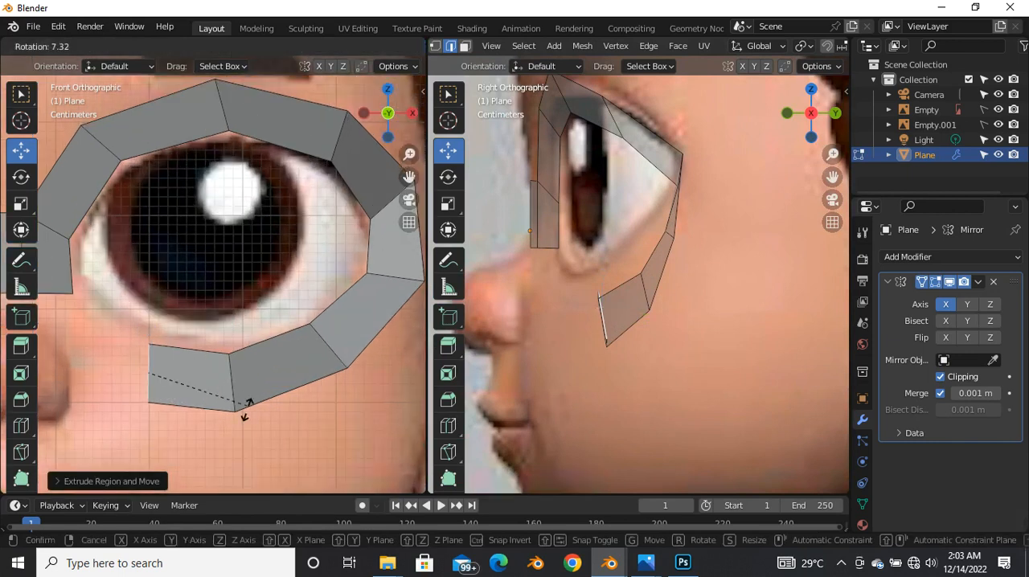
left_click(241, 442)
scroll(201, 394, "down", 3)
scroll(201, 395, "up", 4)
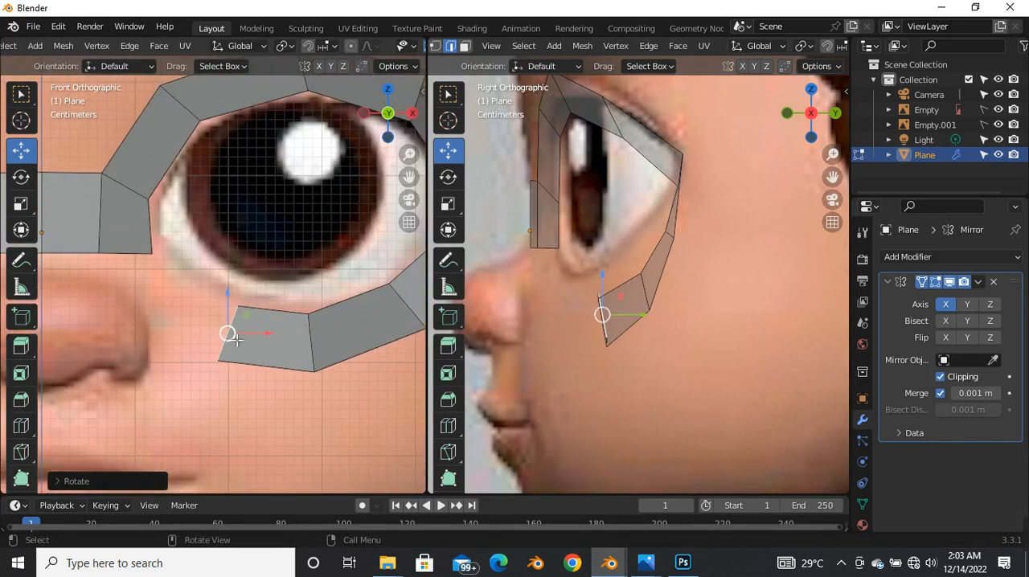
key("g")
left_click(207, 330)
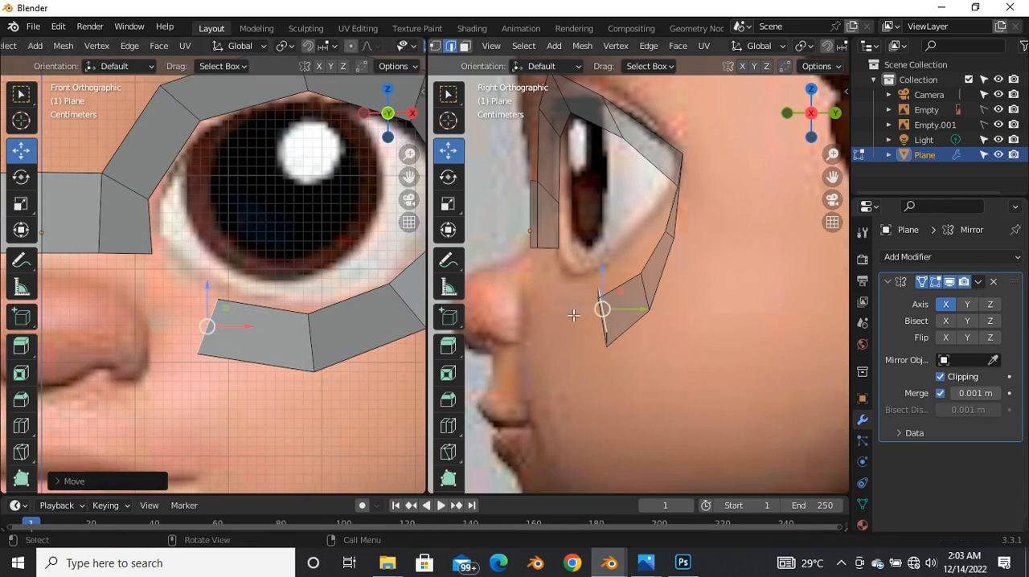
Step: Move the new end edge forward and slightly up in the side view, and rotate it so its lower end points forward
scroll(602, 309, "down", 3)
scroll(615, 302, "up", 3)
key("g")
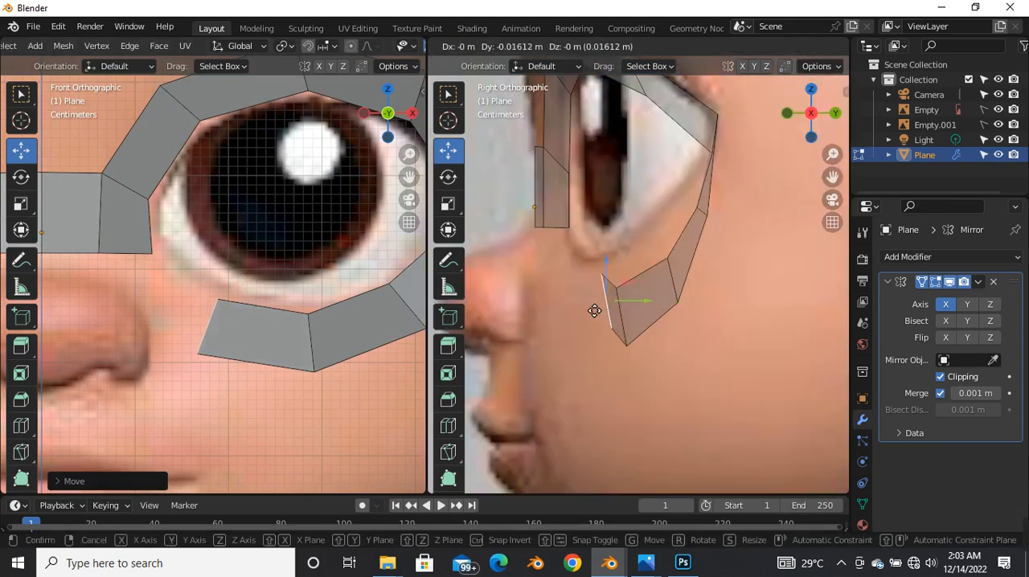
left_click(561, 296)
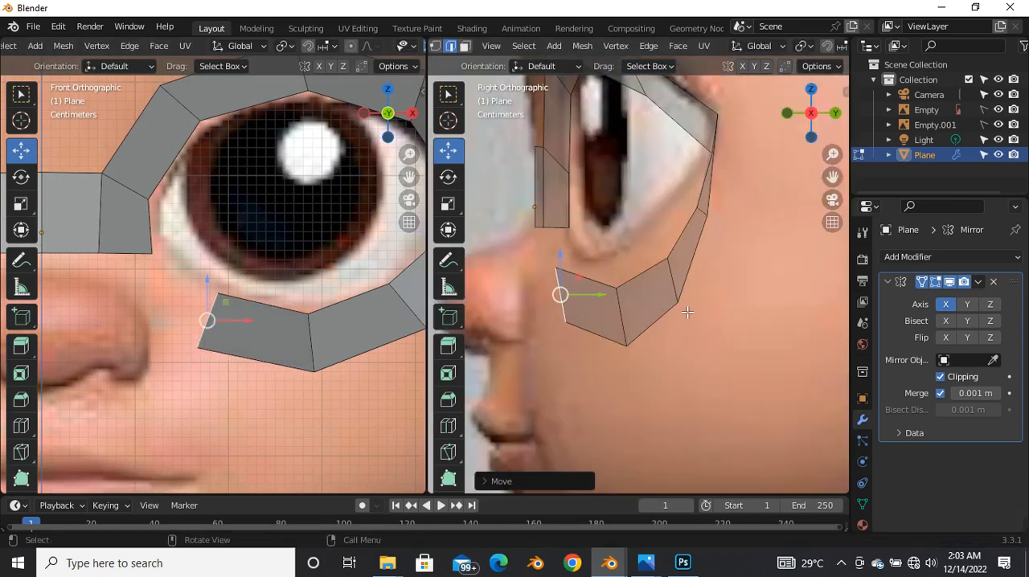
key("r")
left_click(679, 366)
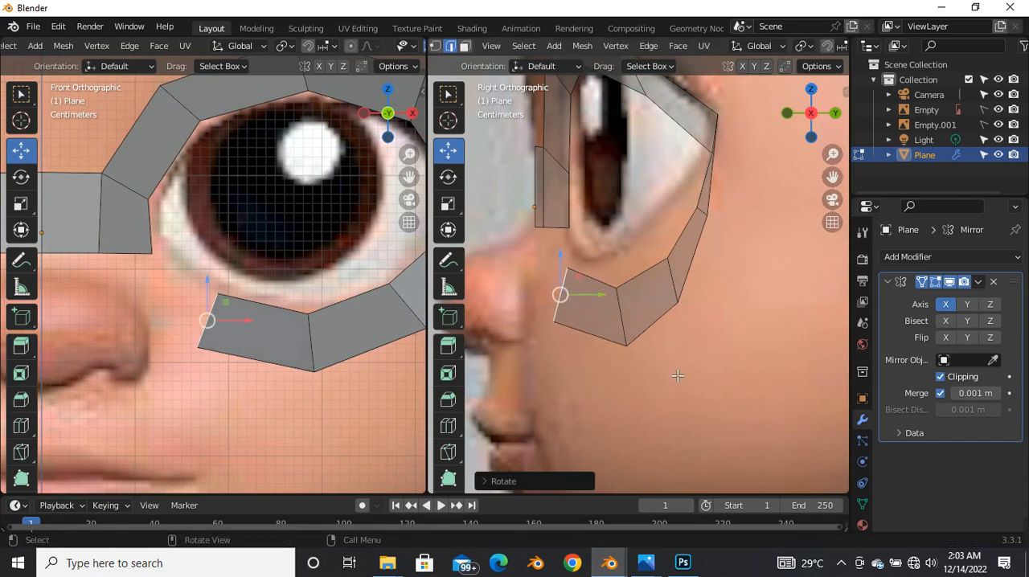
Step: Rotate the neighbouring edge at the bottom of the eye loop to vertical in the side view
left_click(618, 293)
key("r")
right_click(671, 320)
left_click(628, 304)
key("r")
left_click(668, 320)
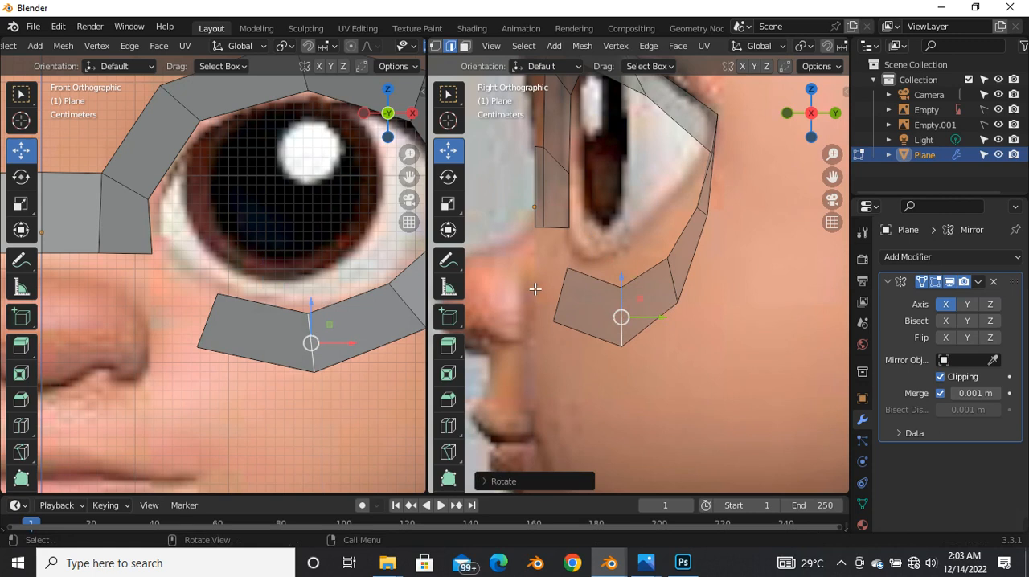
Step: Close the eye loop with a face between the end edge and the bottom edge beside the nose bridge
left_click(565, 286)
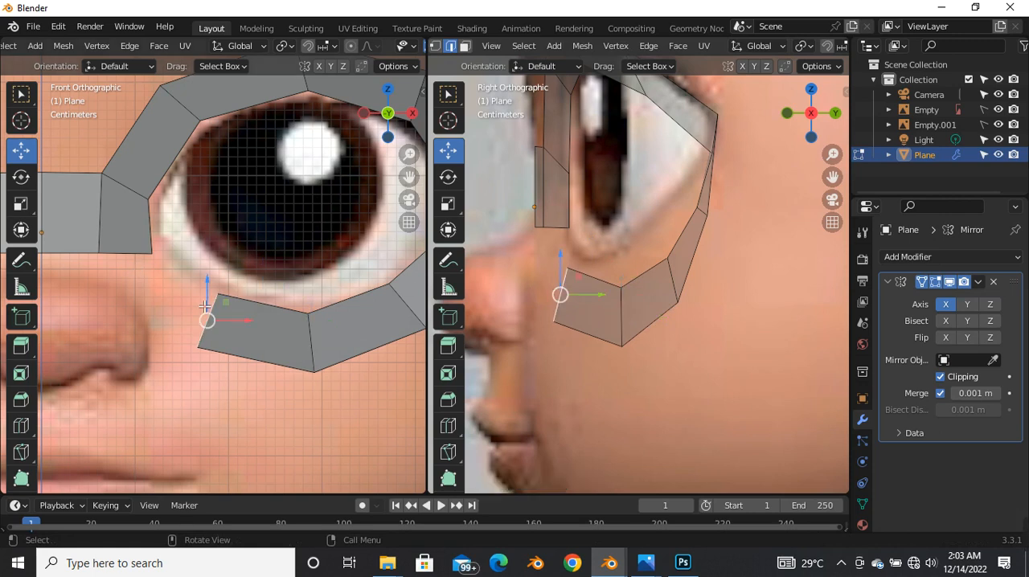
left_click(132, 256, "shift")
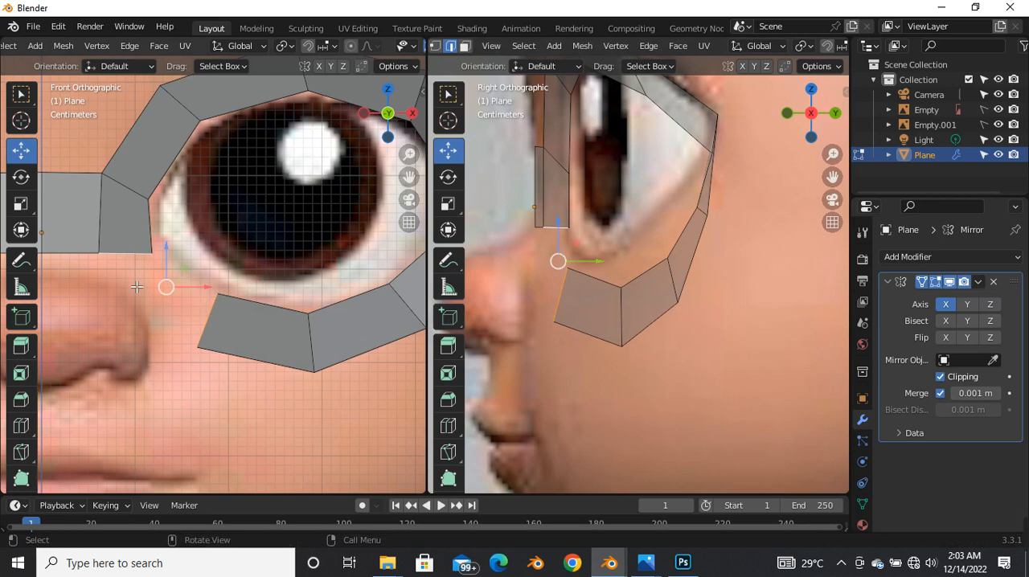
key("f")
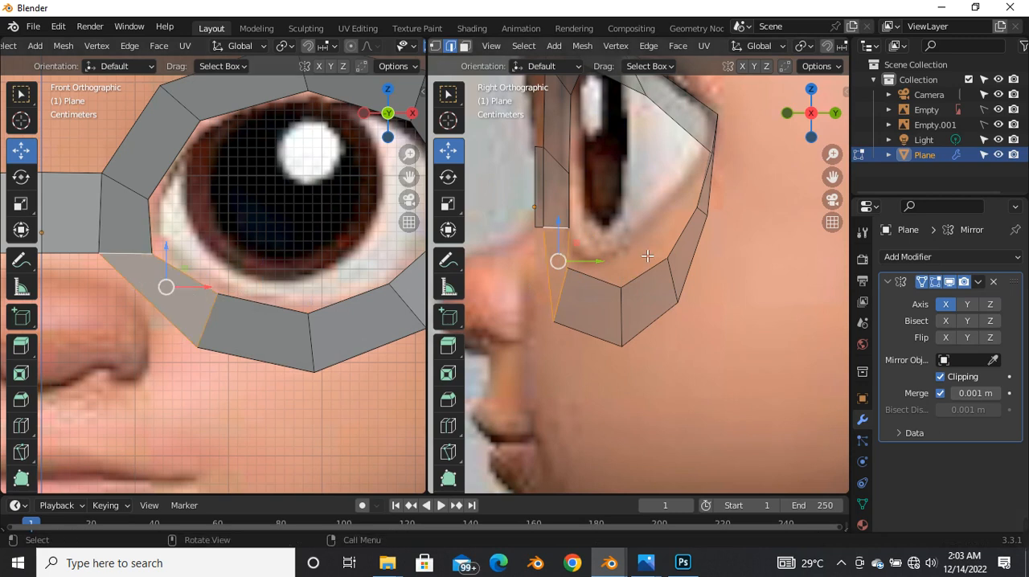
Step: Move the lower lid's inner-rim vertex nearest the nose back along Y in the side view, and adjust its height in the front view
left_click(562, 289)
key("1")
left_click(562, 276)
left_click_drag(567, 268, 587, 267)
key("shift+z")
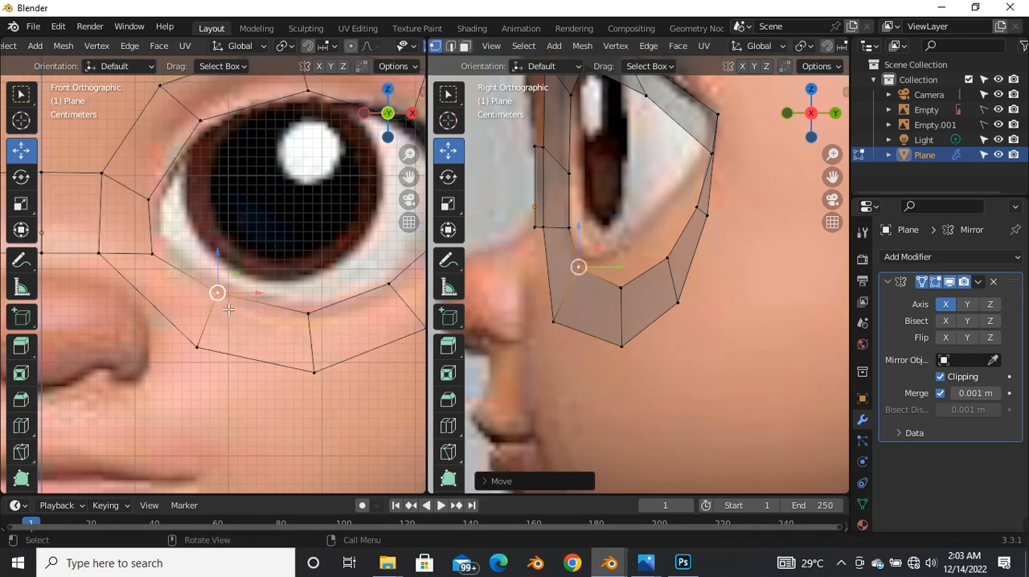
key("g")
key("z")
left_click(220, 296)
Step: Reposition the inner-rim vertex at the eye's inner corner slightly in the front view to fit the eye outline
left_click(154, 253)
key("g")
left_click(282, 297)
scroll(284, 334, "down", 4)
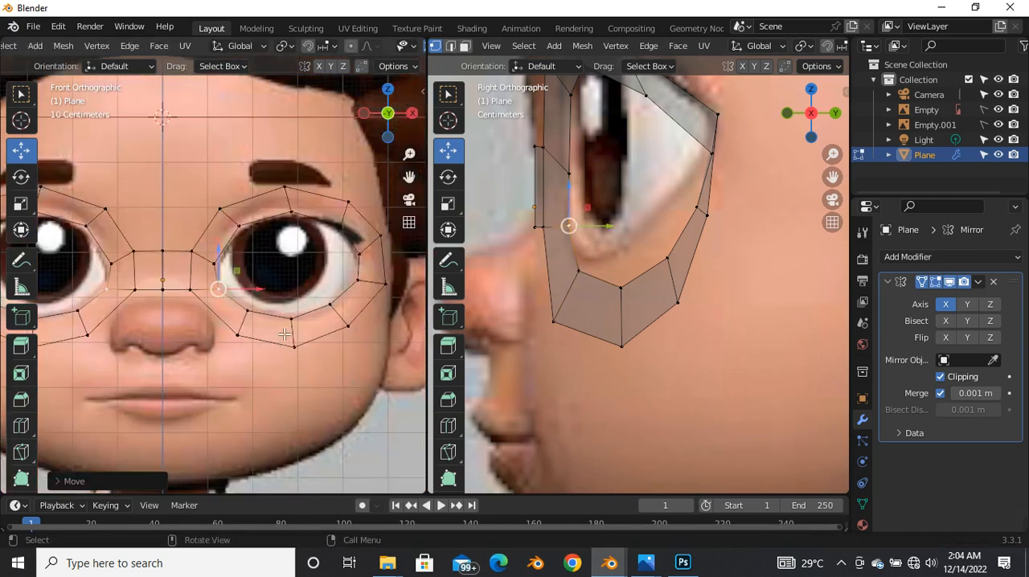
Step: Nudge the inner-rim vertices at the upper lid's outer part and the outer eye corner to fit the eye outline in the front view
scroll(334, 256, "up", 4)
left_click(325, 202)
key("g")
left_click(324, 201)
left_click(358, 315)
key("g")
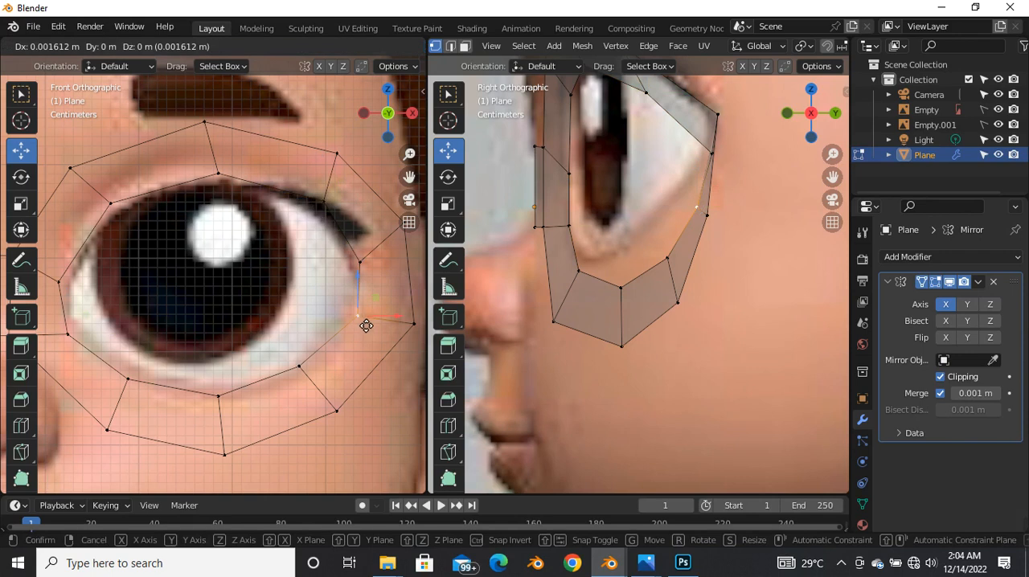
left_click(341, 325)
key("alt+z")
Step: Reposition the outer-rim vertices at the outer eye corner in the side view, moving the lower one about 0.02 m back along Y
scroll(663, 274, "down", 4)
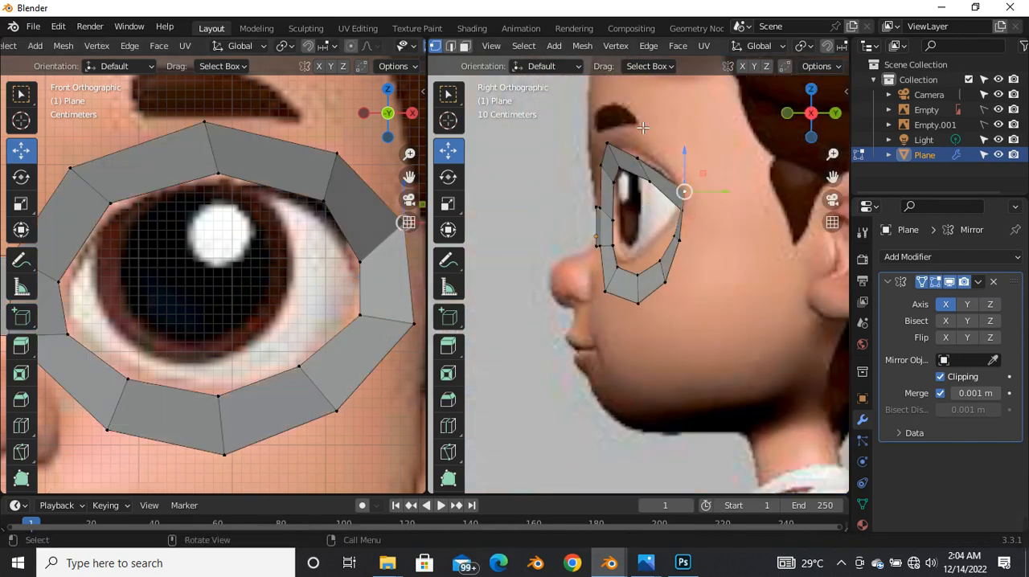
key("KP_5")
middle_click_drag(692, 323, 570, 302)
key("grave")
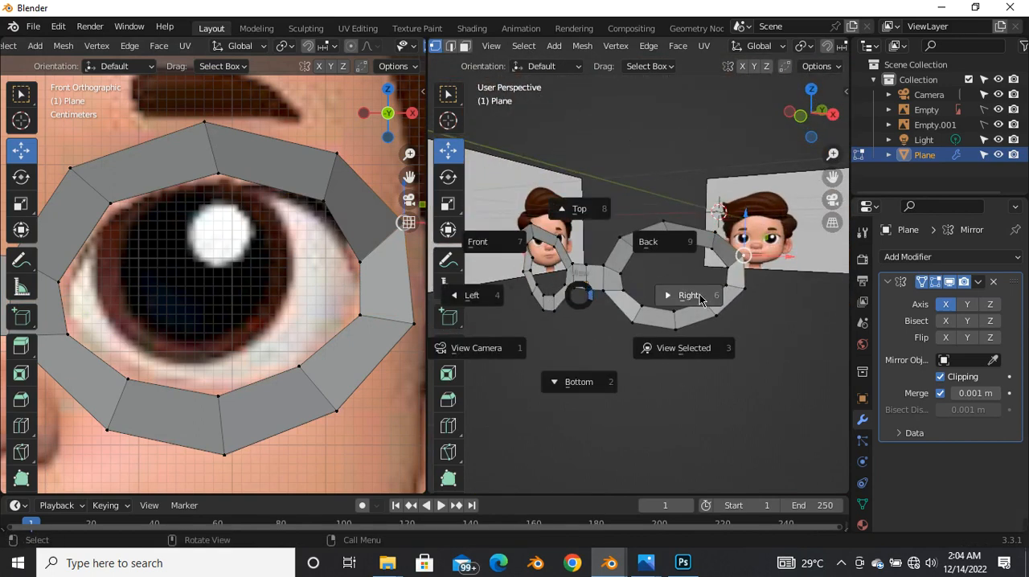
left_click(689, 295)
key("g")
left_click(709, 258)
left_click(695, 331)
key("g")
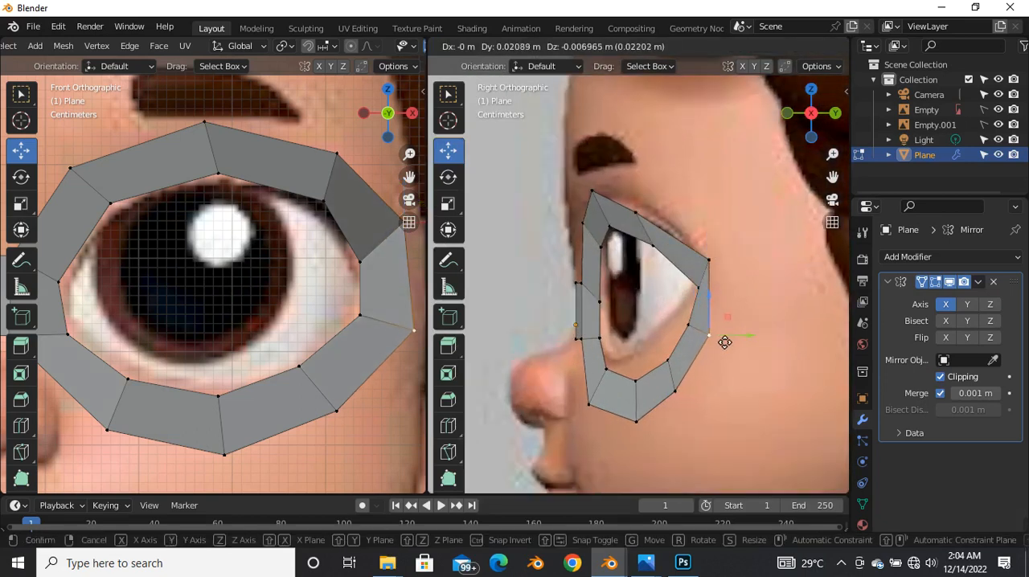
left_click(725, 342)
Step: Move the outer-rim vertex above the outer part of the upper lid up and slightly back in the side view
left_click(640, 211)
key("g")
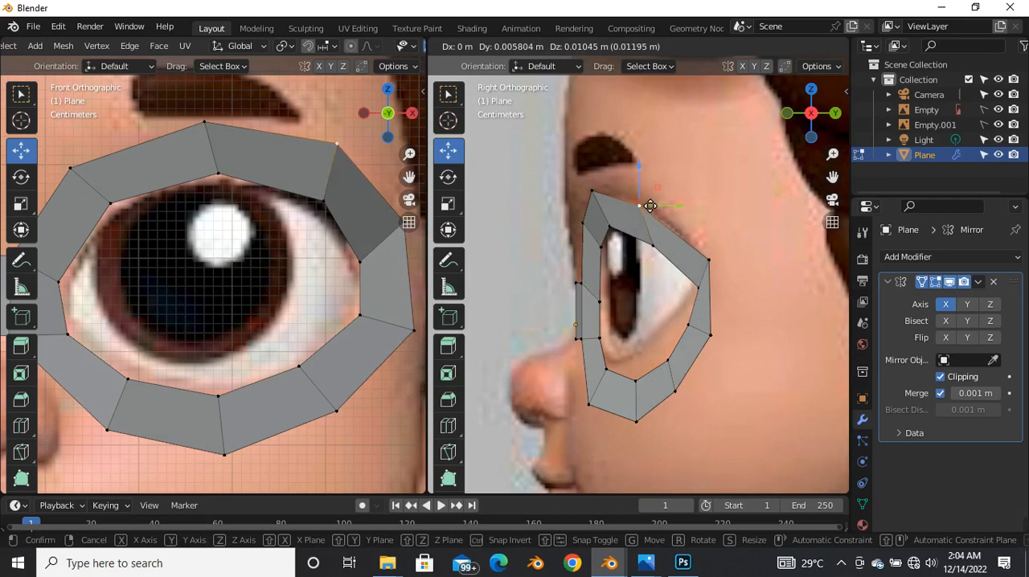
left_click(652, 201)
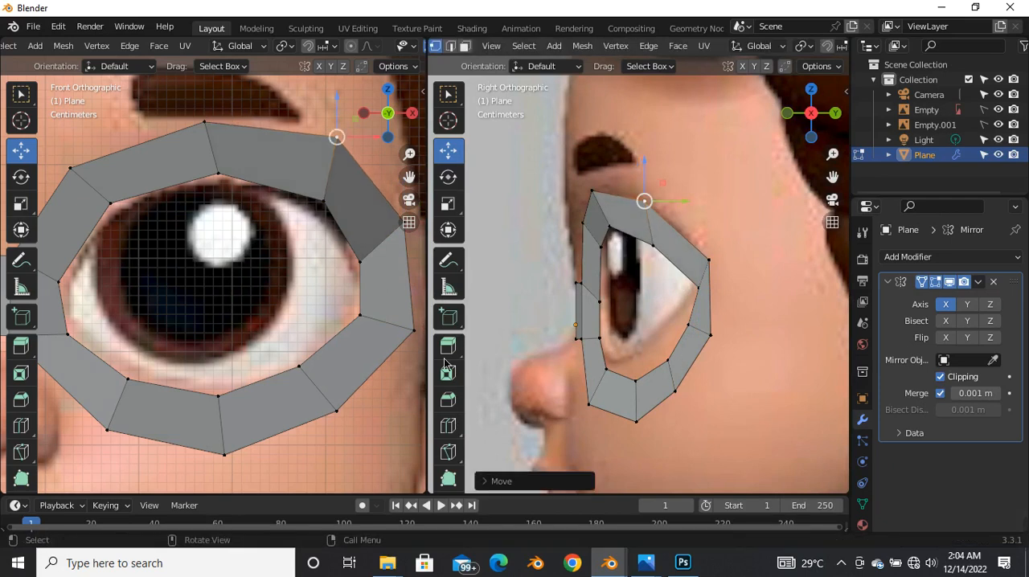
Step: Extrude the top edge of the nose bridge straight up along Z to about the level of the eye loop's upper inner corner
scroll(287, 337, "down", 6)
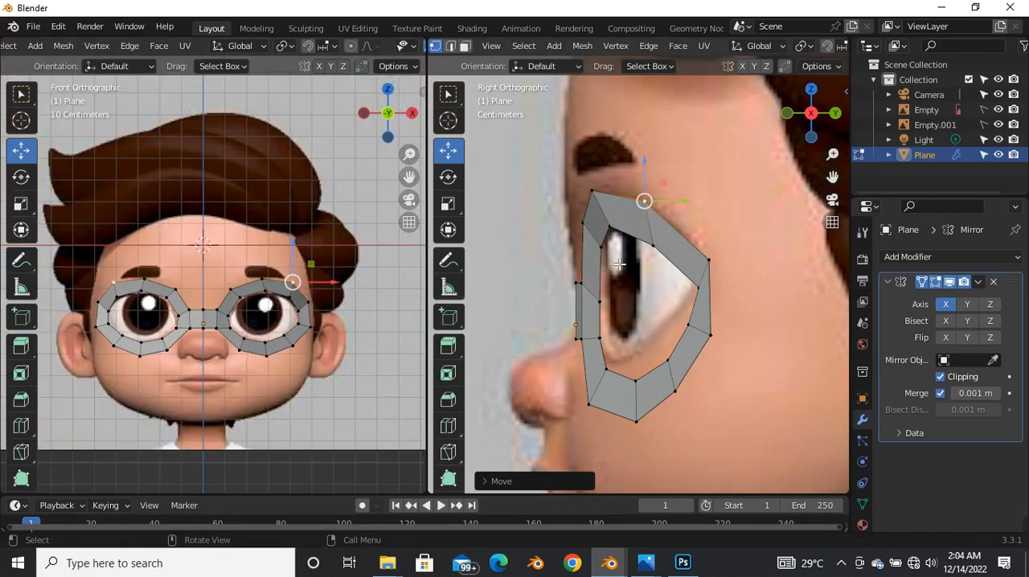
scroll(619, 263, "down", 3)
scroll(271, 321, "up", 3)
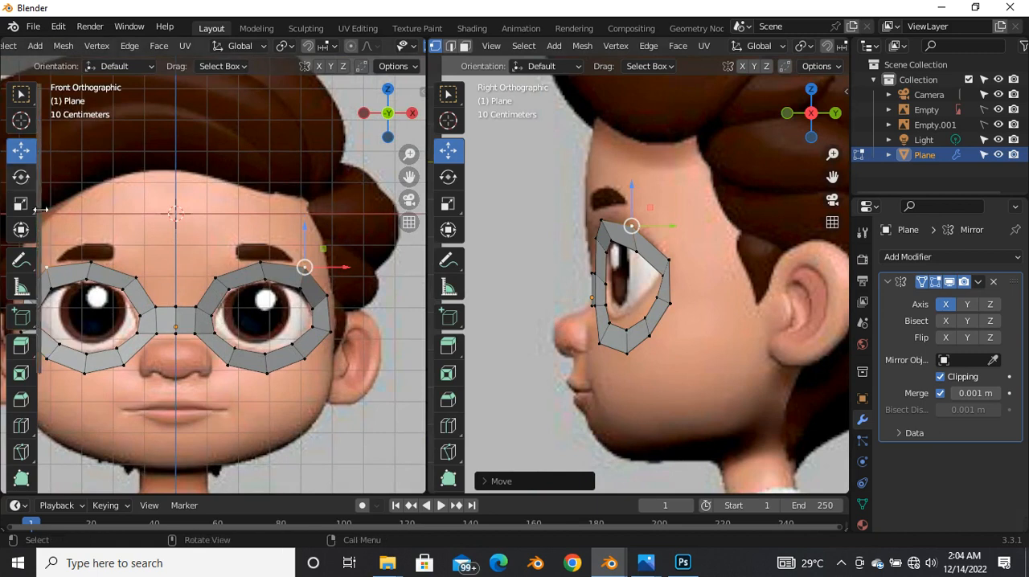
scroll(133, 306, "up", 2)
scroll(219, 307, "down", 2)
key("2")
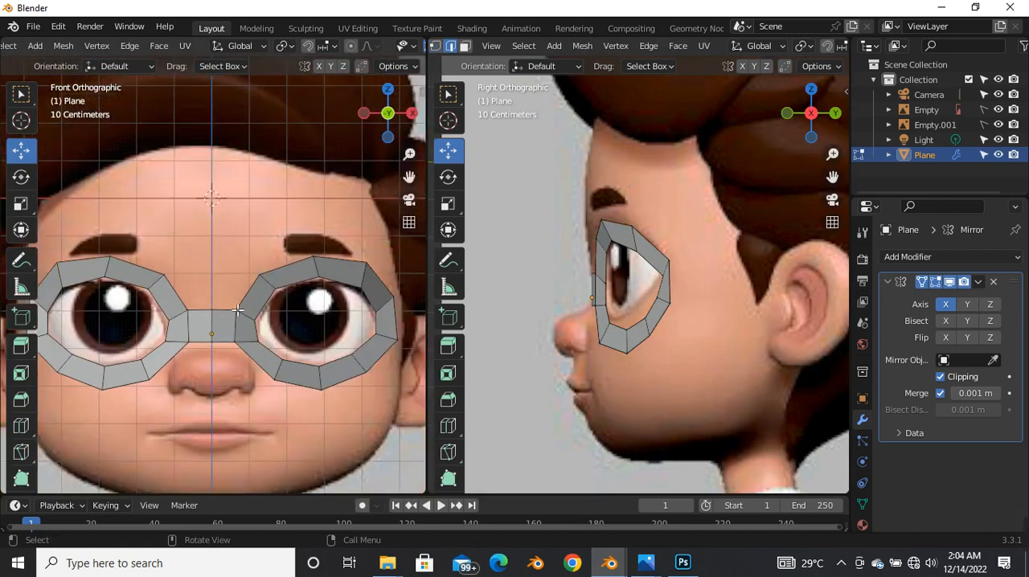
scroll(220, 307, "up", 2)
left_click(248, 301)
scroll(265, 297, "up", 2)
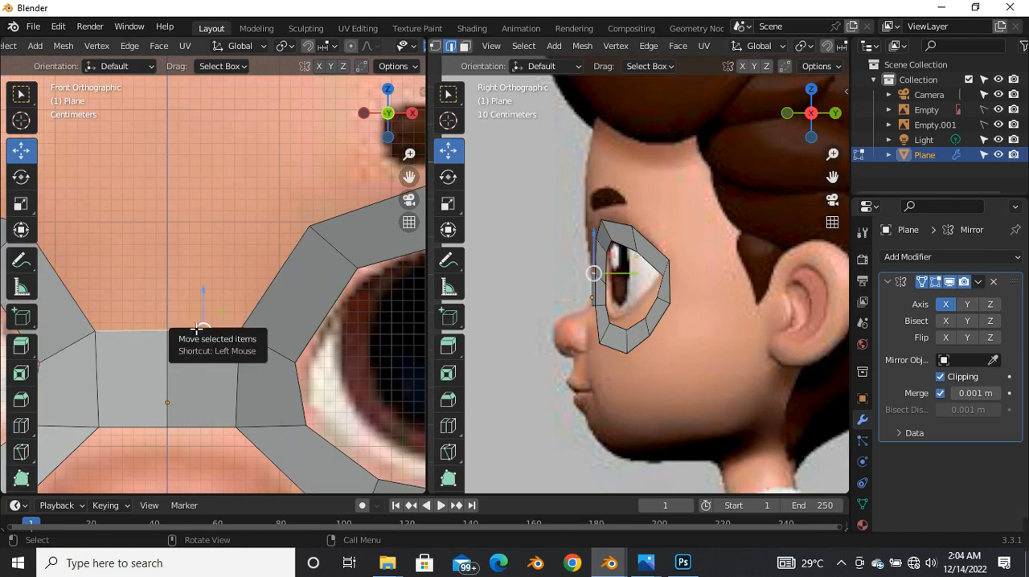
key("e")
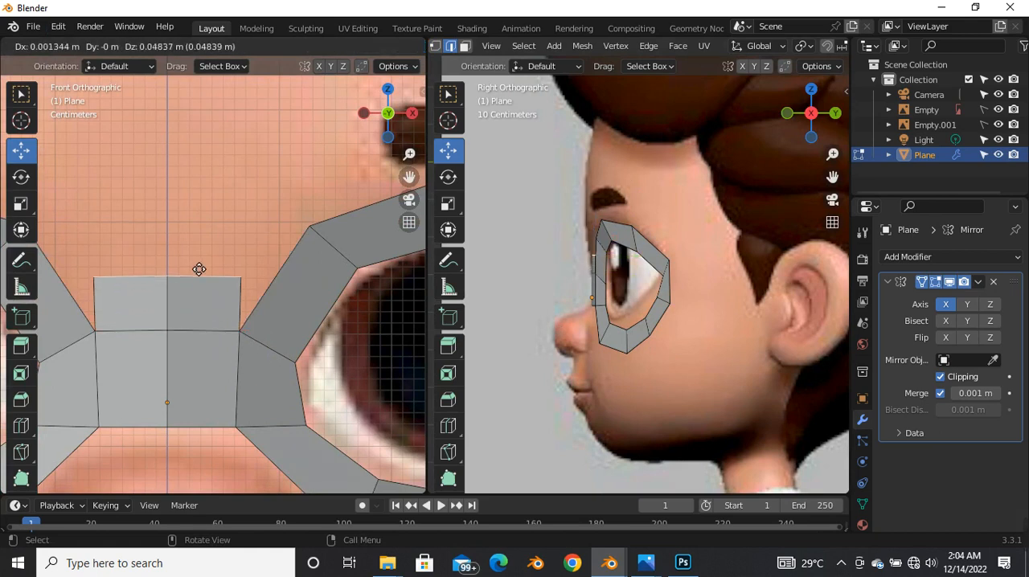
right_click(201, 225)
left_click_drag(205, 304, 204, 182)
Step: Merge the extruded face's upper outer vertex with the eye loop's adjacent corner vertex at center, and nudge the merged vertex slightly outward
left_click(241, 241)
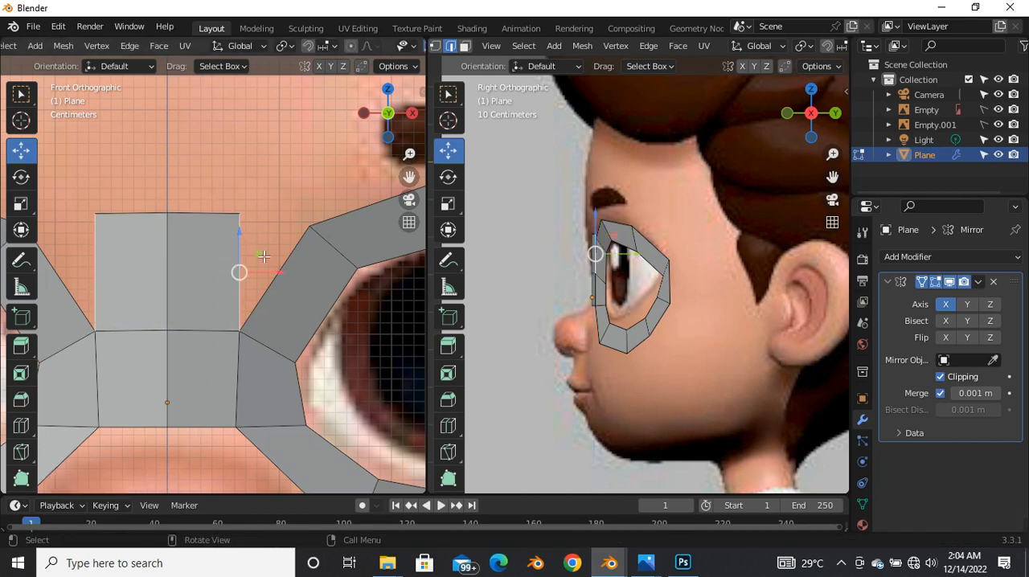
key("1")
left_click(243, 215)
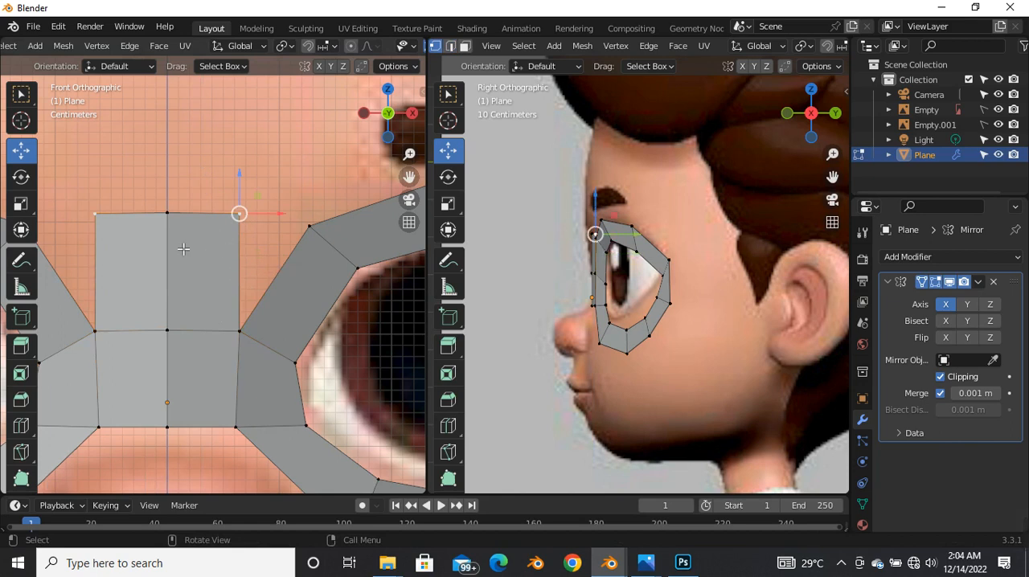
left_click(308, 228, "shift")
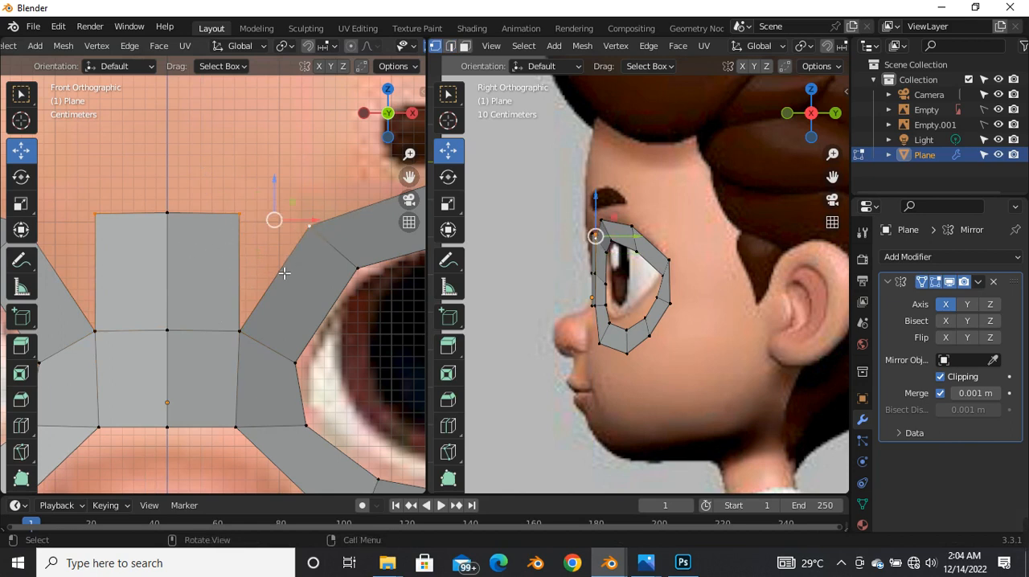
key("m")
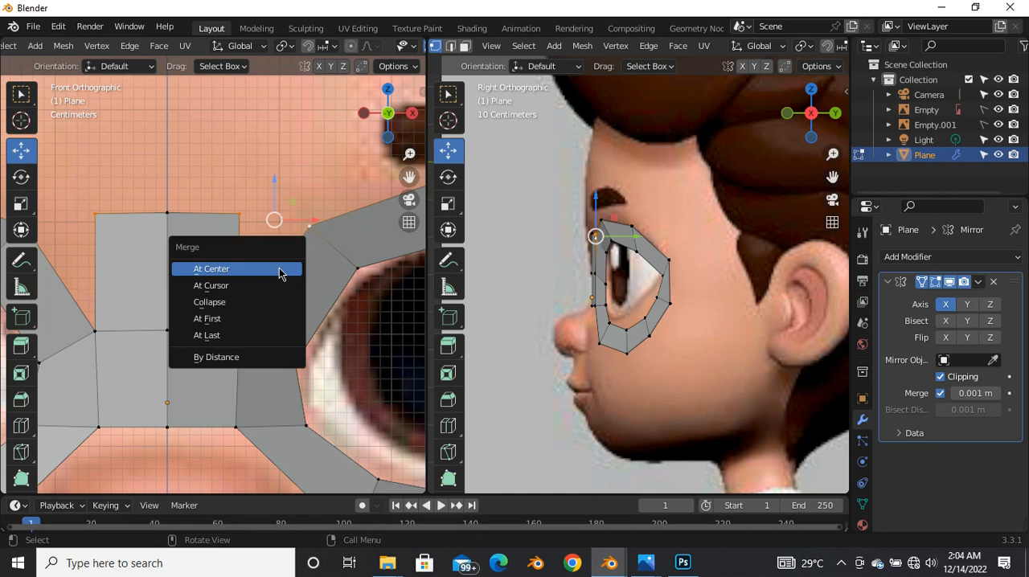
left_click(279, 270)
key("g")
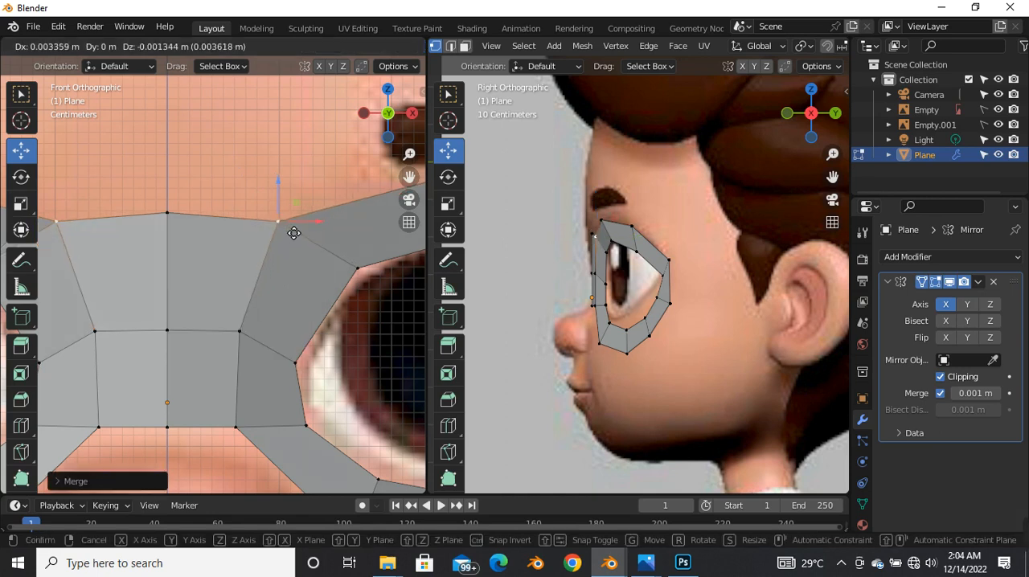
left_click(290, 231)
Step: Select the upper vertices of the new bridge face through the mesh in the side view and move them forward to the forehead profile
scroll(549, 259, "up", 6)
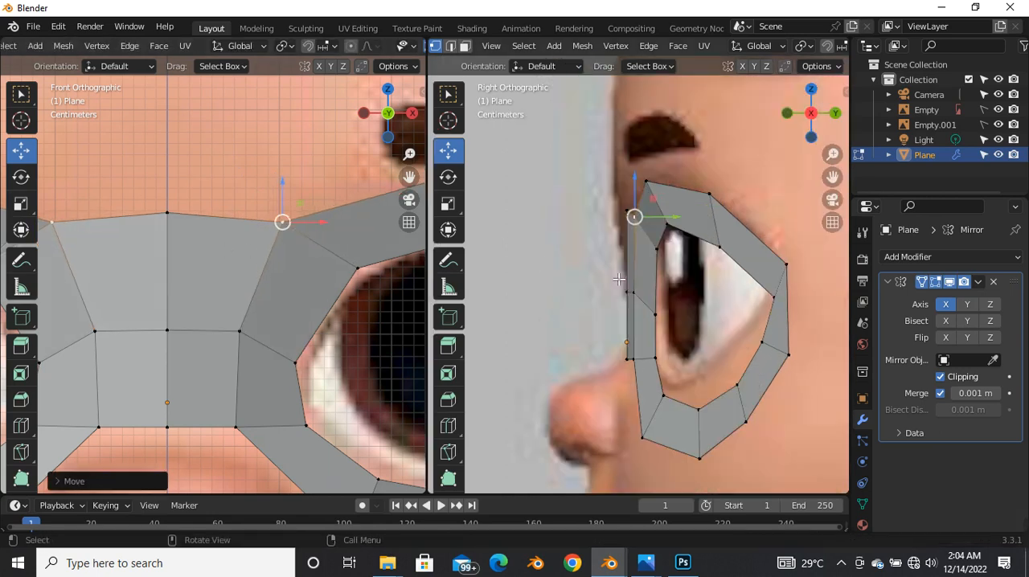
key("alt+z")
scroll(671, 314, "down", 3)
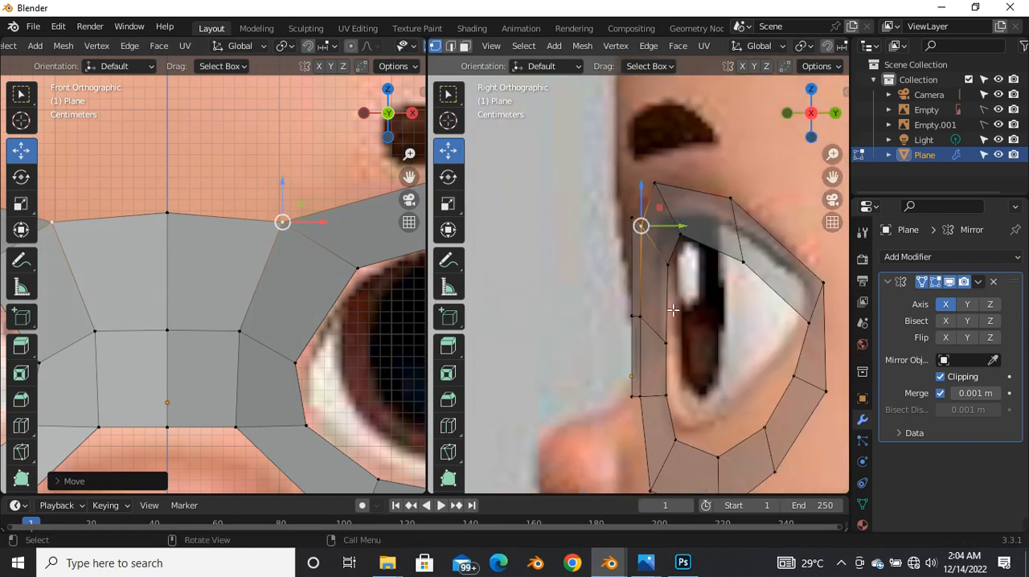
scroll(665, 244, "up", 3)
left_click_drag(581, 189, 634, 216)
scroll(623, 221, "down", 2)
scroll(610, 341, "up", 2)
scroll(599, 294, "down", 4)
scroll(608, 375, "up", 3)
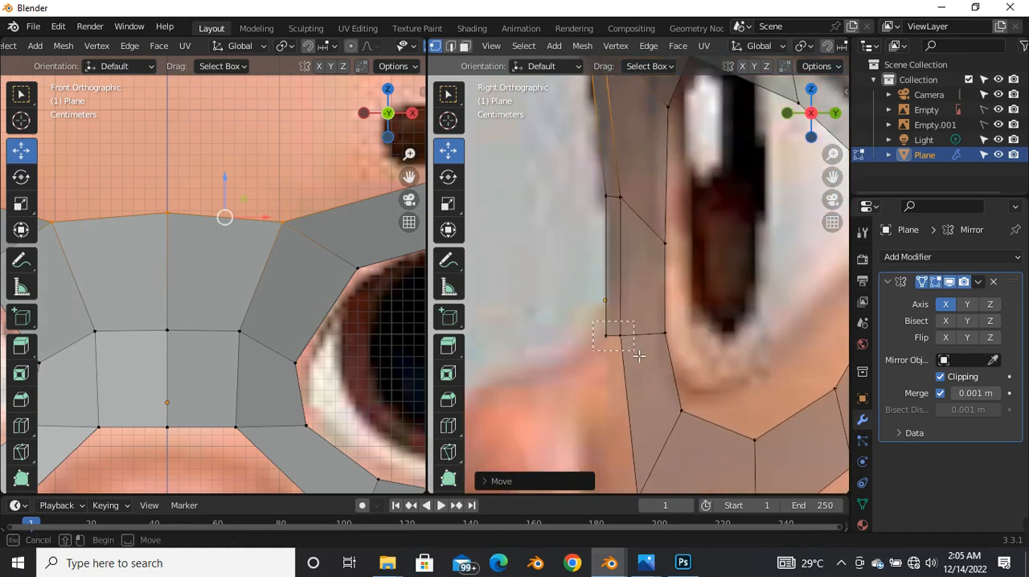
Step: Select the bottom vertices of the nose bridge in the side view and move them slightly forward along Y
left_click(609, 335)
left_click_drag(633, 338, 634, 341)
scroll(250, 339, "down", 2)
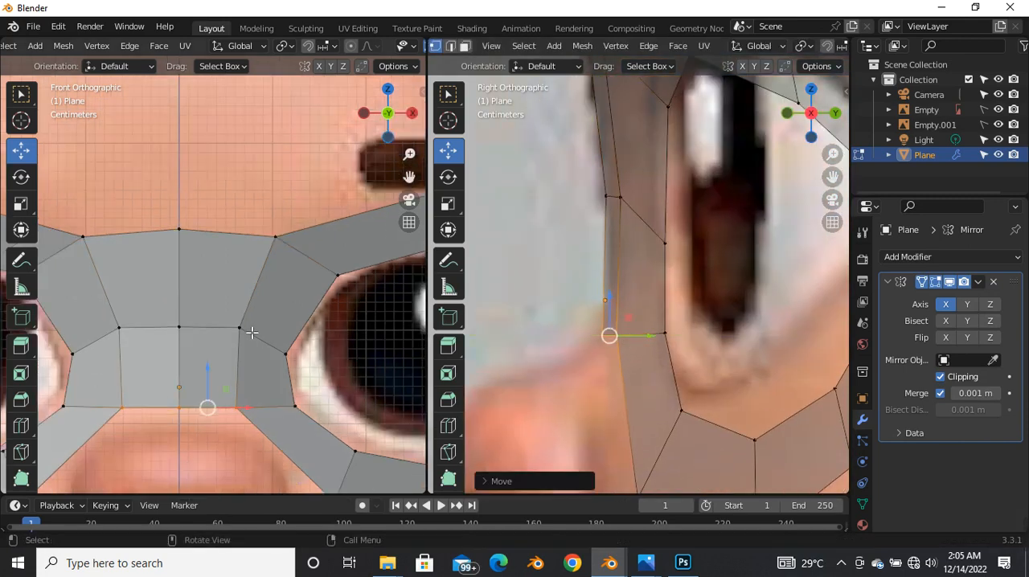
Step: Select the vertical edge loop beside the nose bridge's centre line and edge-slide it outward toward the eye loop
scroll(250, 334, "down", 1)
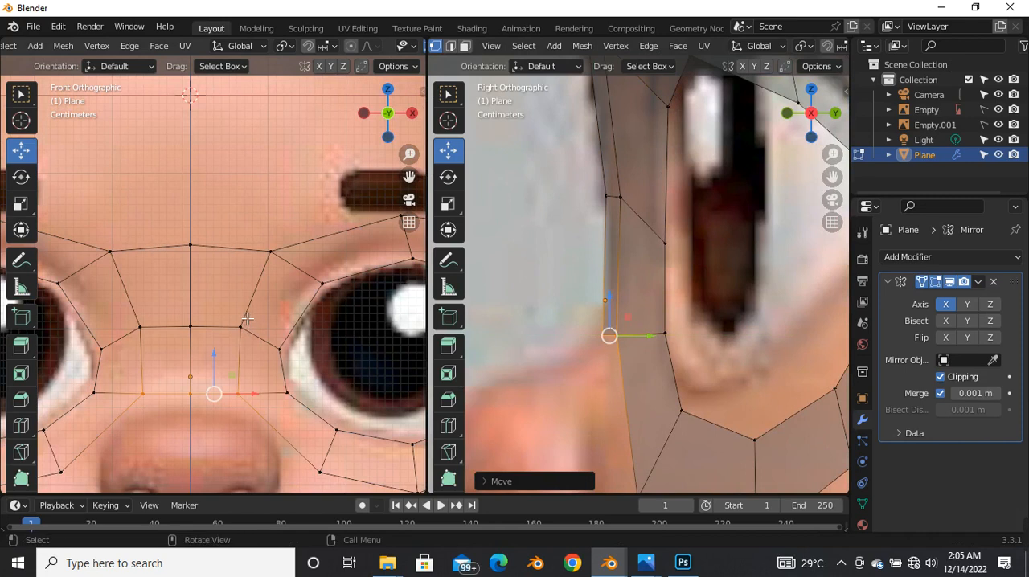
scroll(245, 326, "down", 3)
scroll(240, 346, "up", 4)
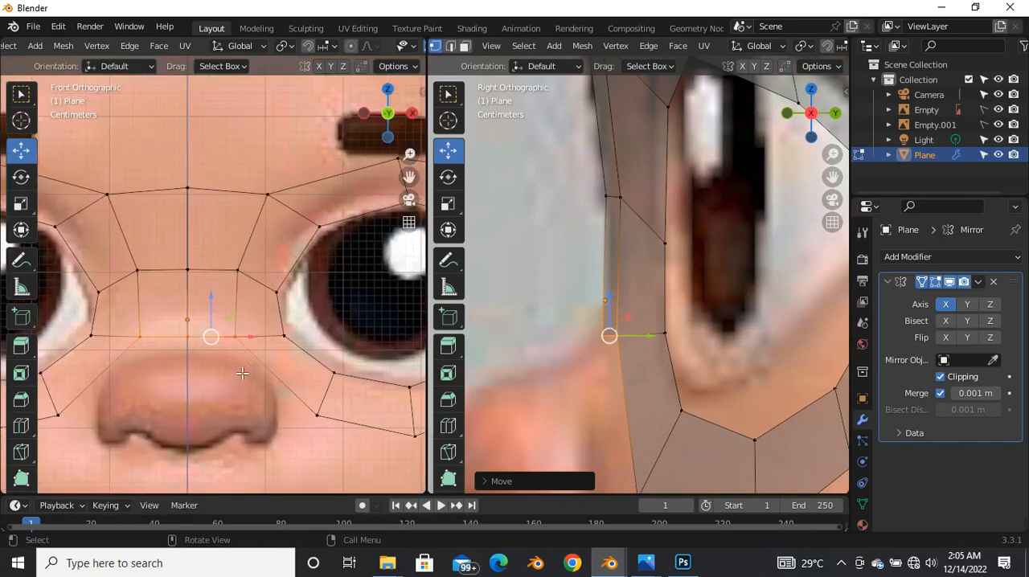
left_click(250, 257, "alt")
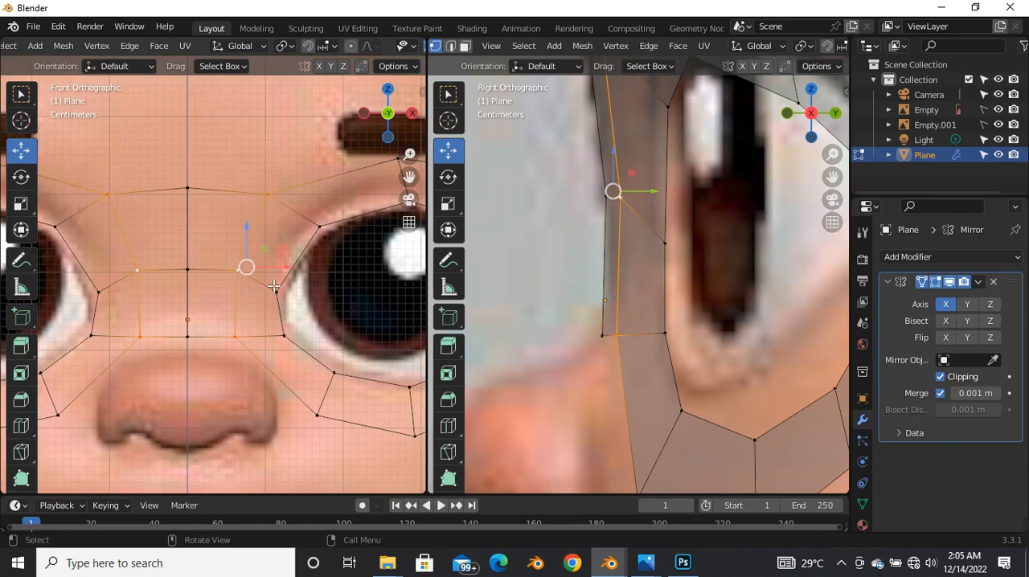
key("g")
key("g")
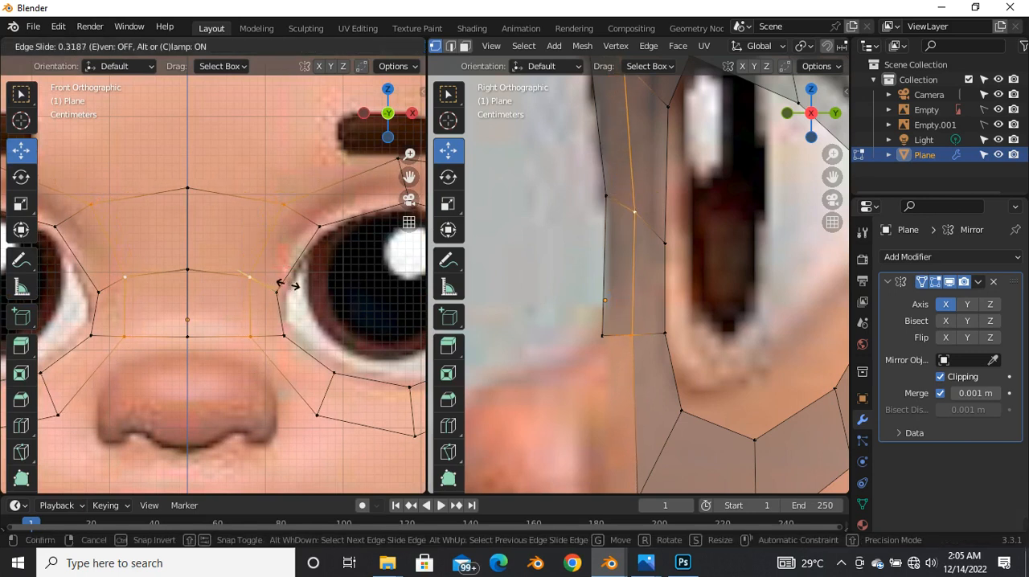
left_click(293, 289)
scroll(299, 329, "down", 1)
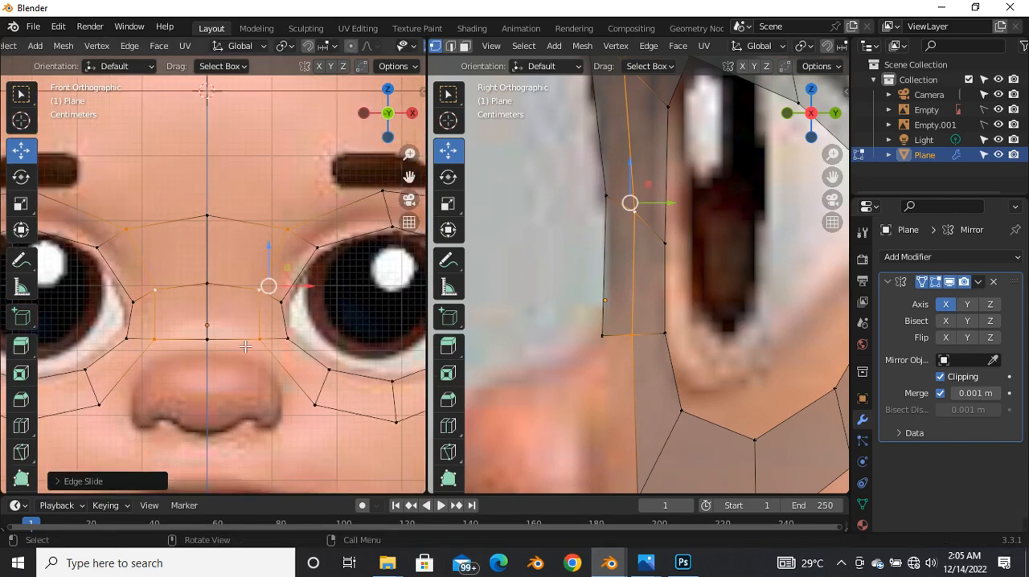
Step: Add a vertical loop cut to the nose bridge between the centre line and the outer edge loop
key("ctrl+r")
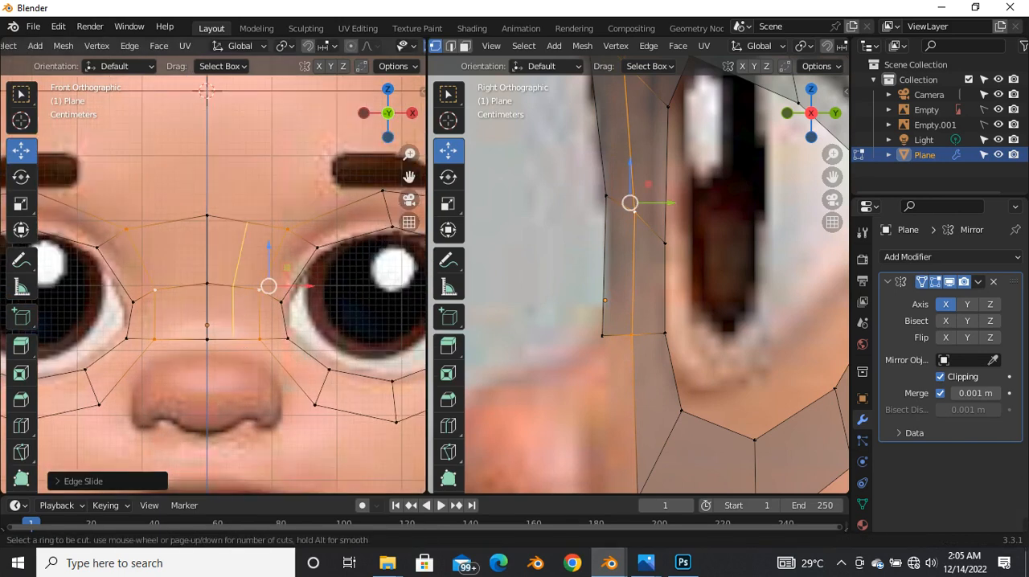
left_click(242, 295)
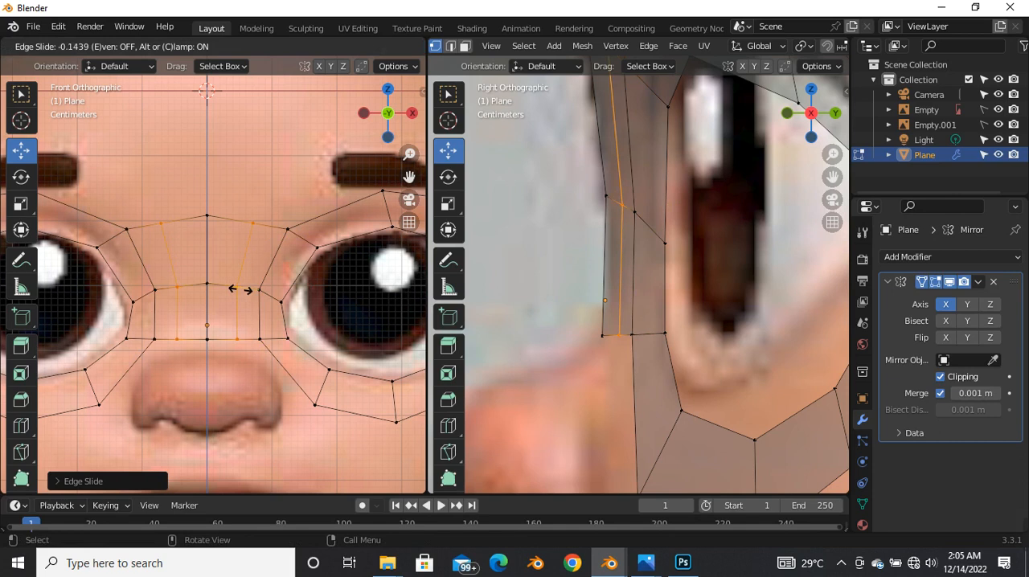
left_click(245, 294)
Step: Select the new loop's vertices from bottom to top and move them slightly forward along Y in the side view
left_click(236, 338)
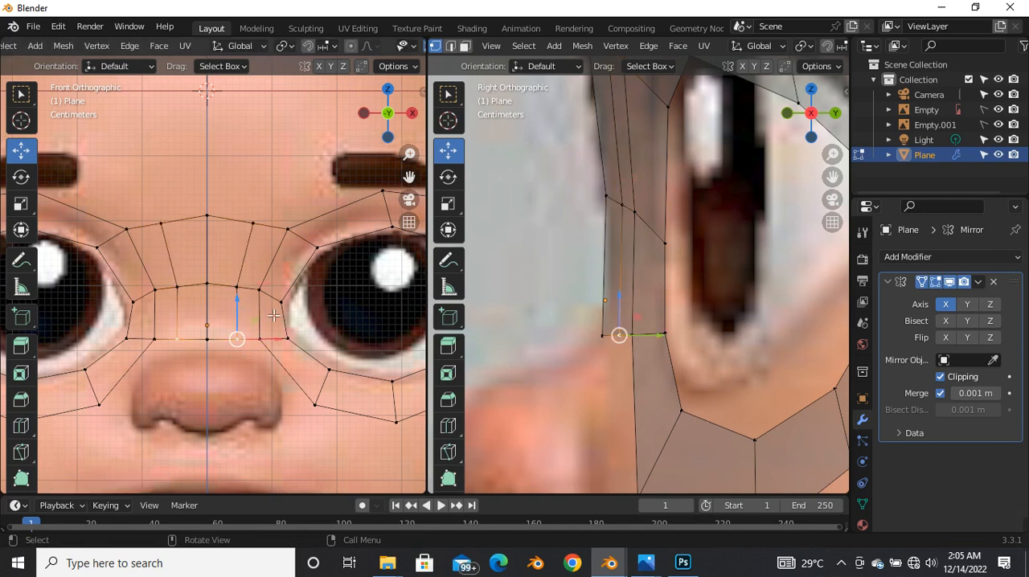
scroll(621, 212, "down", 3)
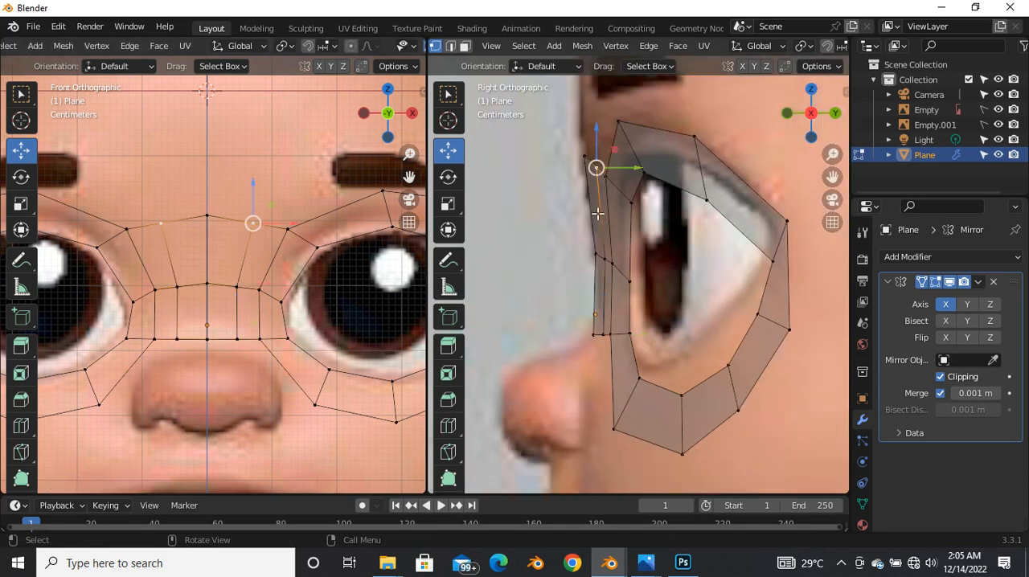
scroll(601, 241, "up", 4)
left_click(607, 219, "ctrl")
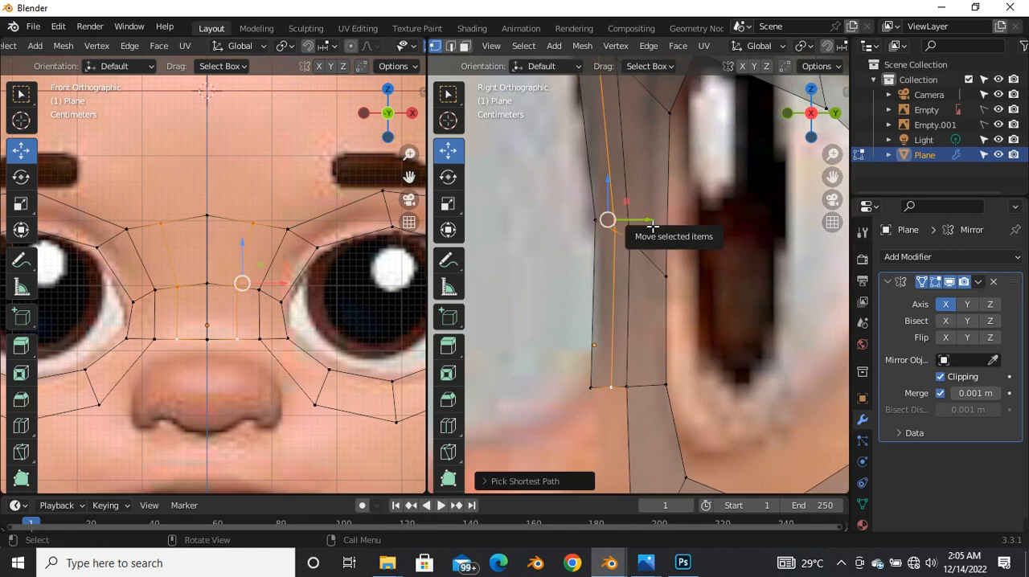
left_click_drag(648, 225, 639, 226)
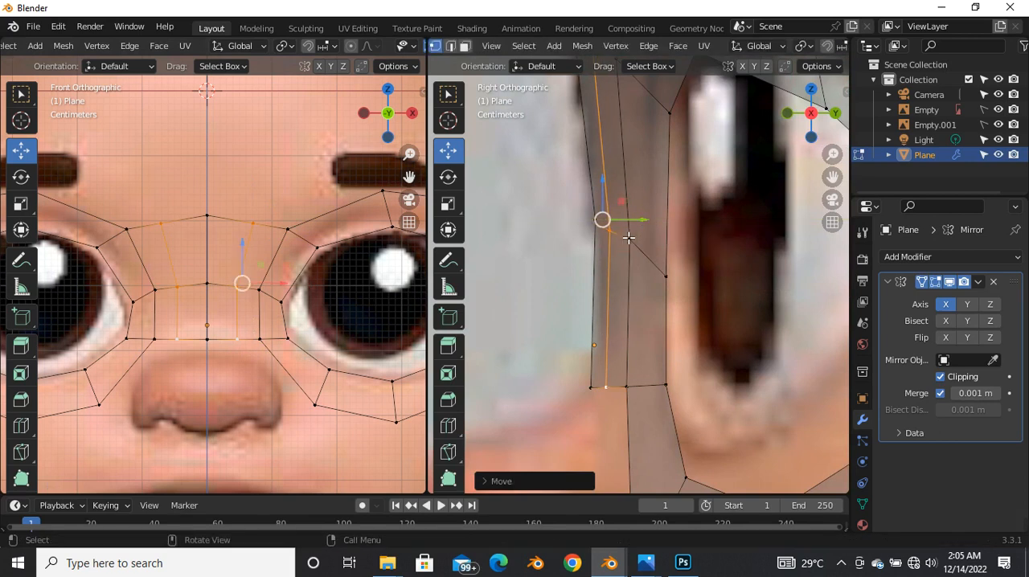
scroll(602, 219, "down", 4)
left_click(583, 294)
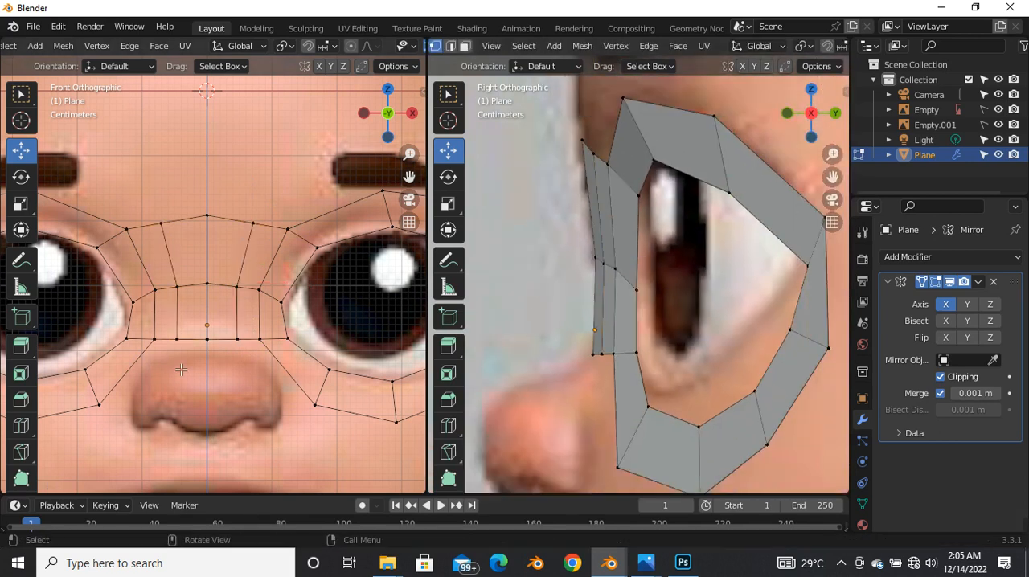
Step: Turn off X-ray display in the front view and check the bridge between the eye loops
scroll(226, 256, "down", 3)
key("alt+z")
scroll(228, 302, "up", 3)
scroll(241, 313, "down", 1)
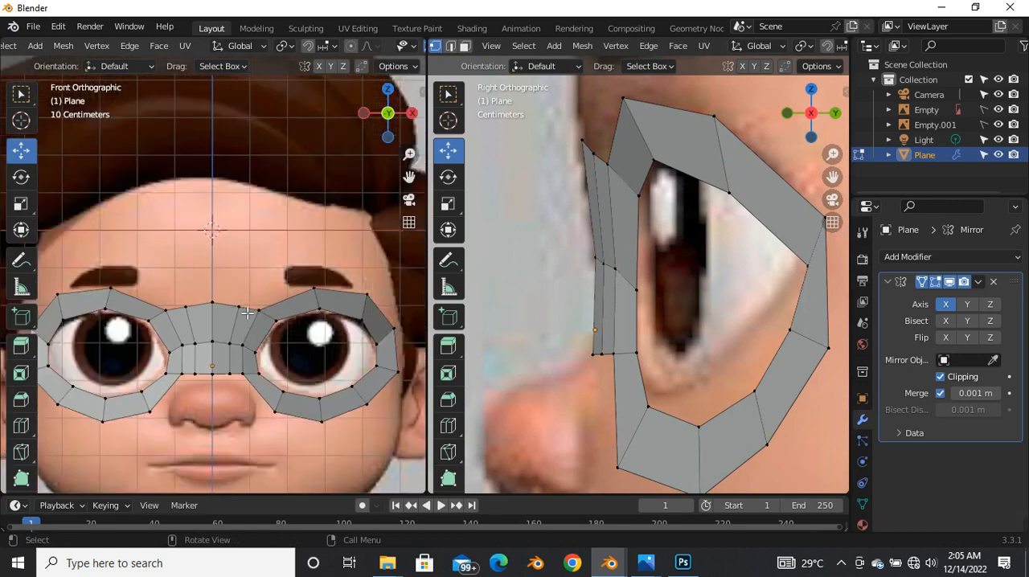
scroll(249, 313, "up", 3)
scroll(266, 311, "down", 2)
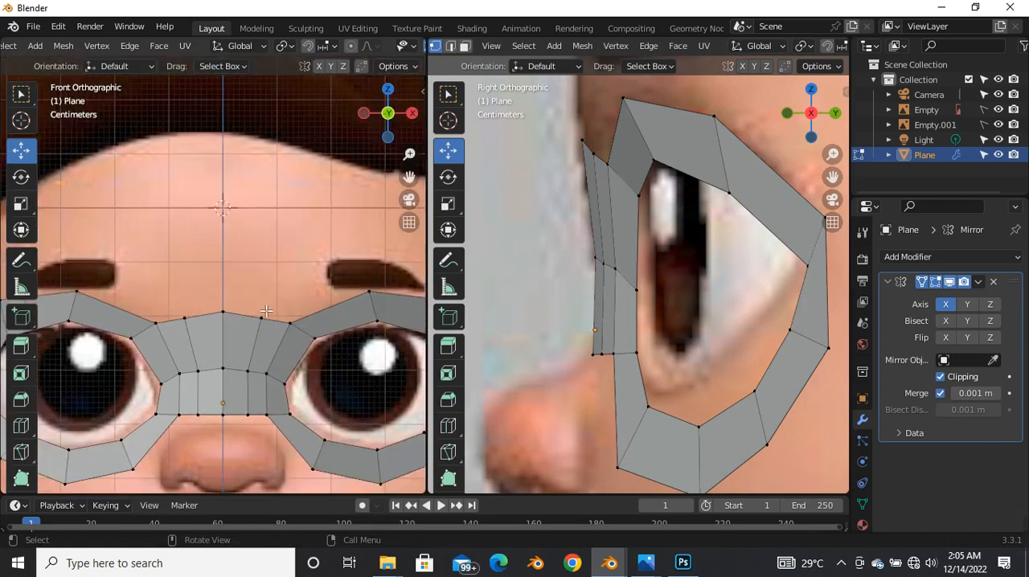
Step: Select the eye loop's upper inner edge in edge mode and extrude it up and inward over the nose bridge
scroll(329, 311, "up", 2)
key("2")
left_click(338, 306)
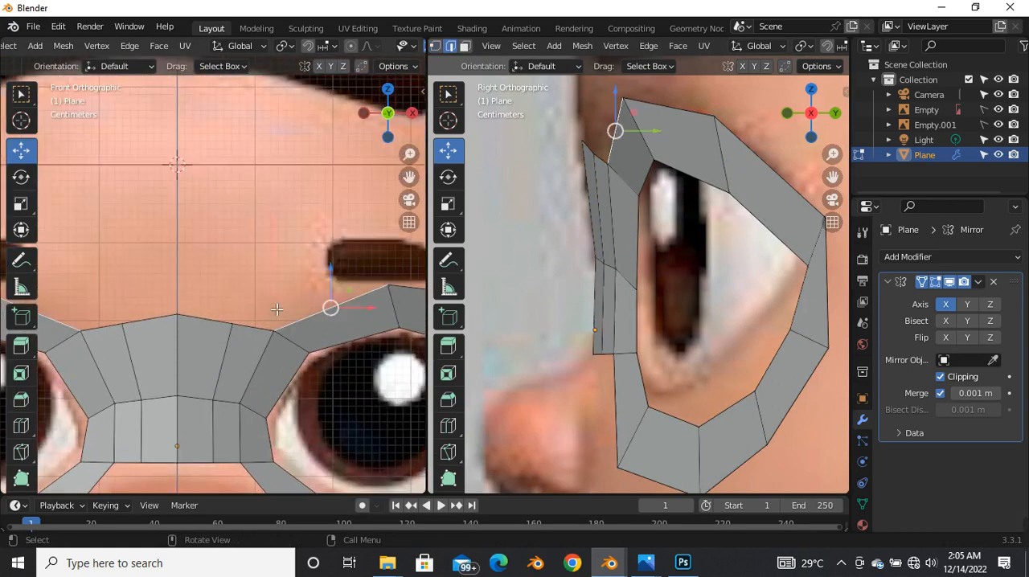
scroll(306, 309, "down", 3)
scroll(309, 313, "up", 2)
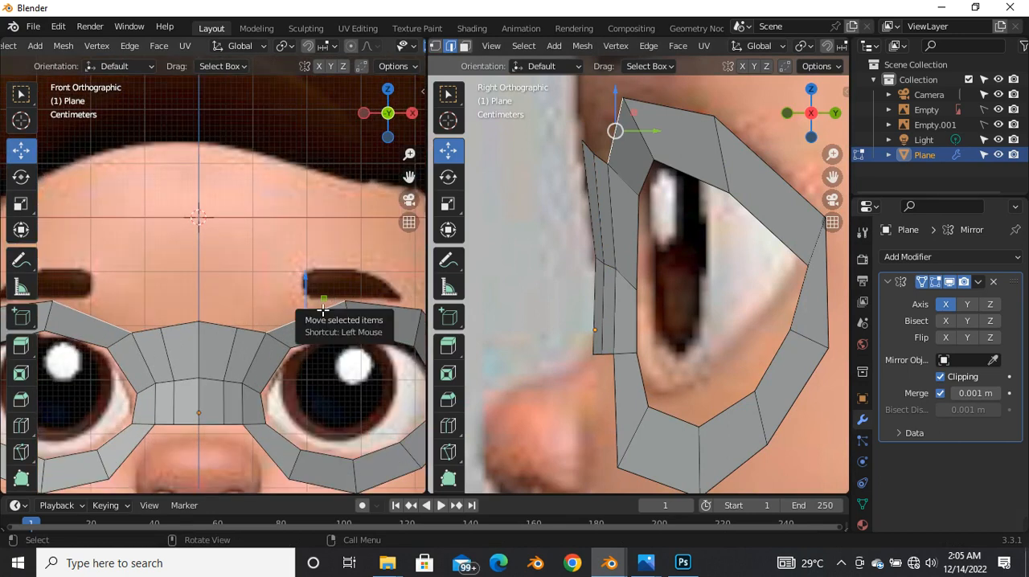
scroll(310, 315, "down", 2)
key("e")
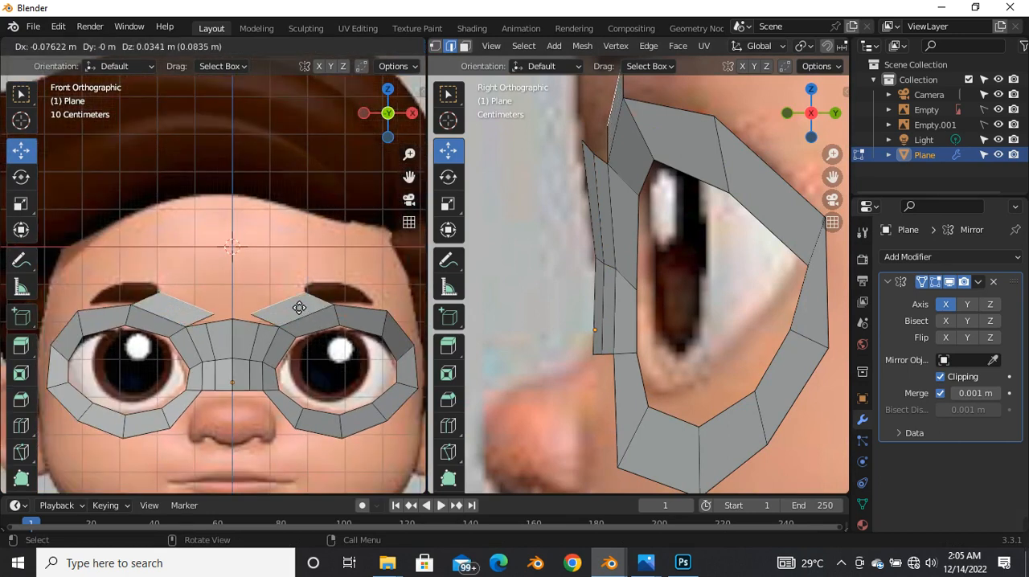
left_click(295, 302)
Step: Move the extruded edge forward to the forehead profile in the side view
scroll(611, 160, "down", 4)
scroll(611, 165, "up", 4)
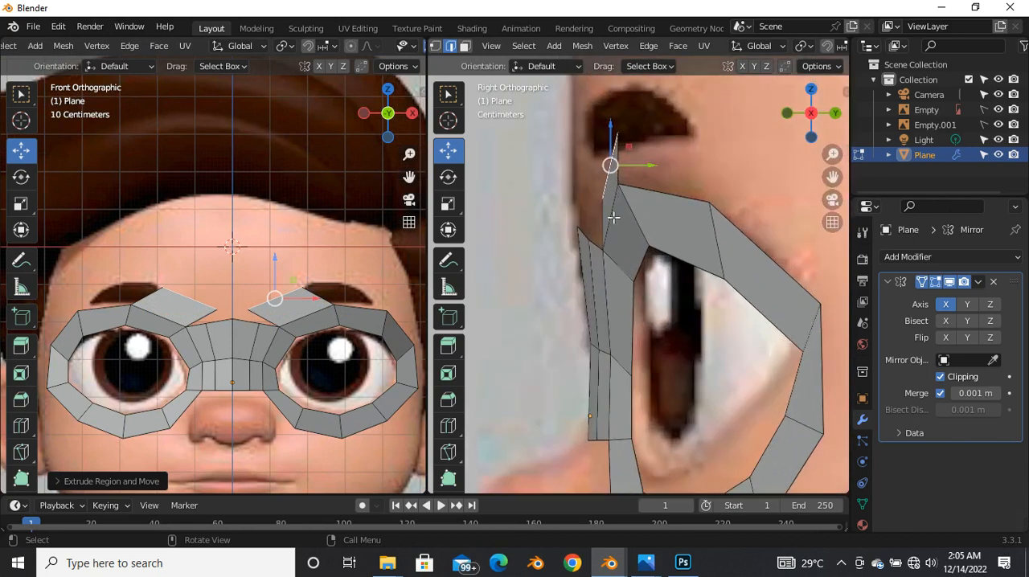
key("g")
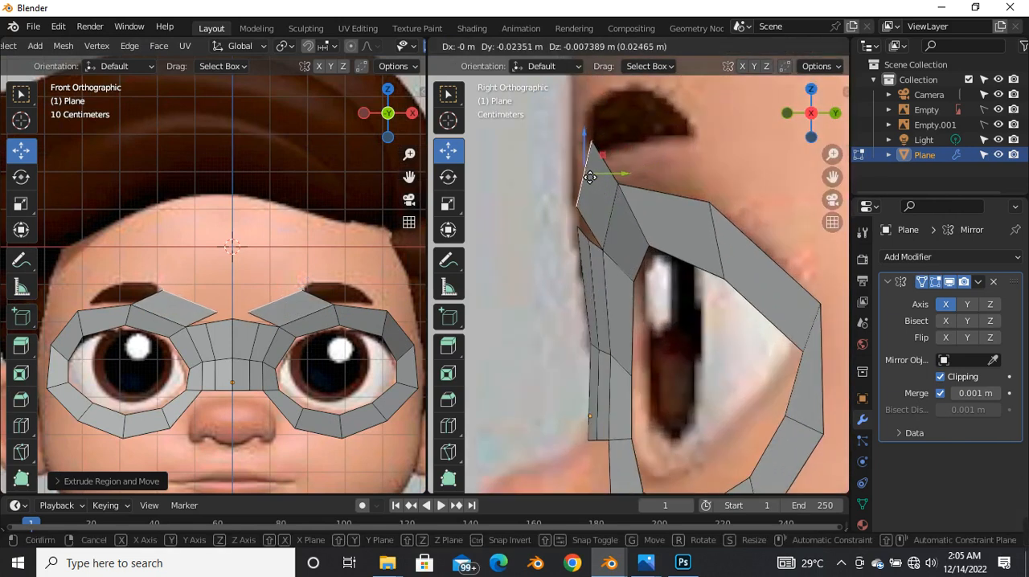
left_click(584, 178)
Step: Rotate the extruded edge to a steeper slant in the front view and reposition it above the bridge's outer corner
scroll(282, 298, "up", 2)
key("r")
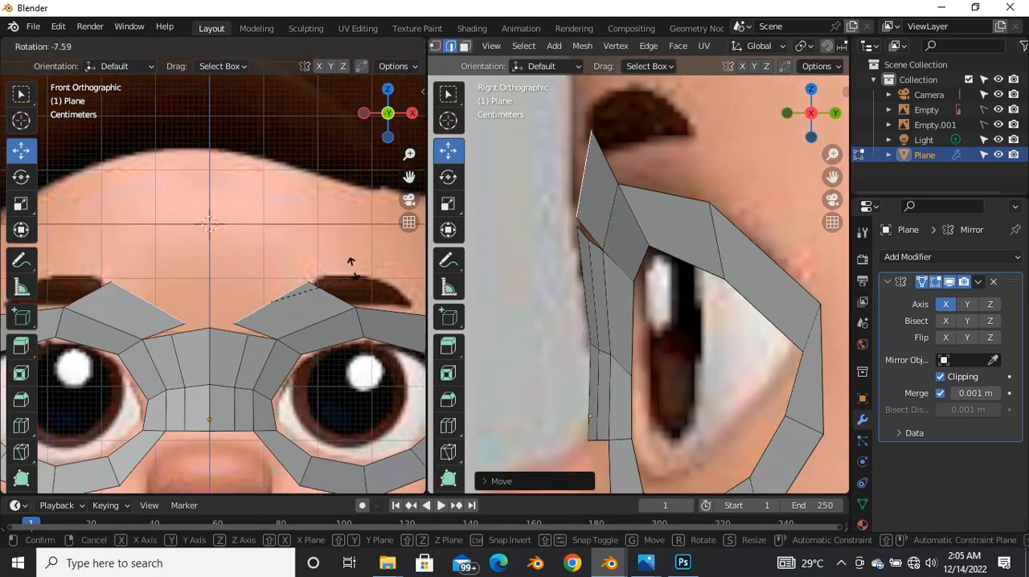
left_click(332, 241)
key("g")
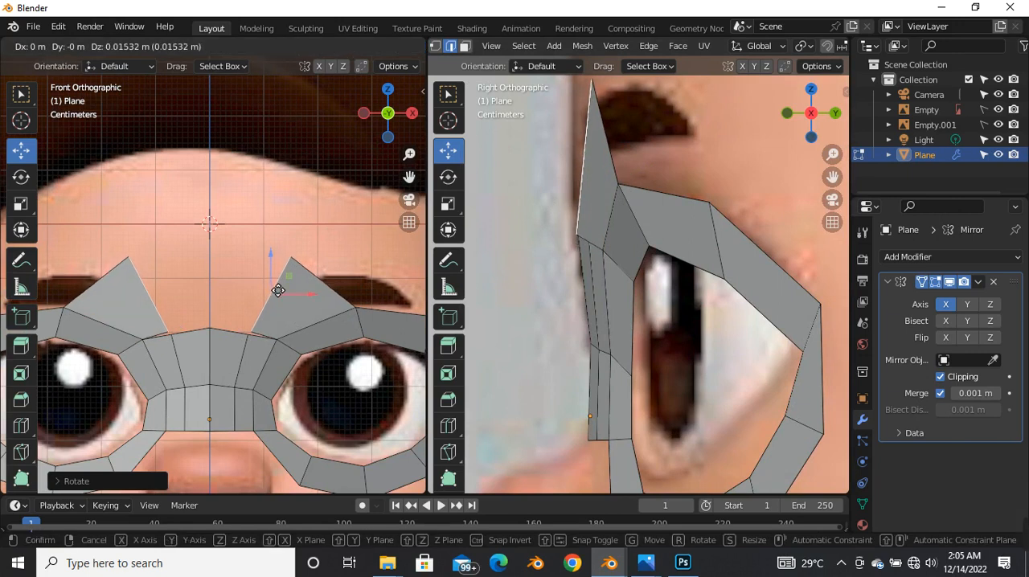
left_click(276, 286)
Step: Extrude the slanted edge inward to the mirror centre line and lower it along Z until the forehead strip is nearly level
key("e")
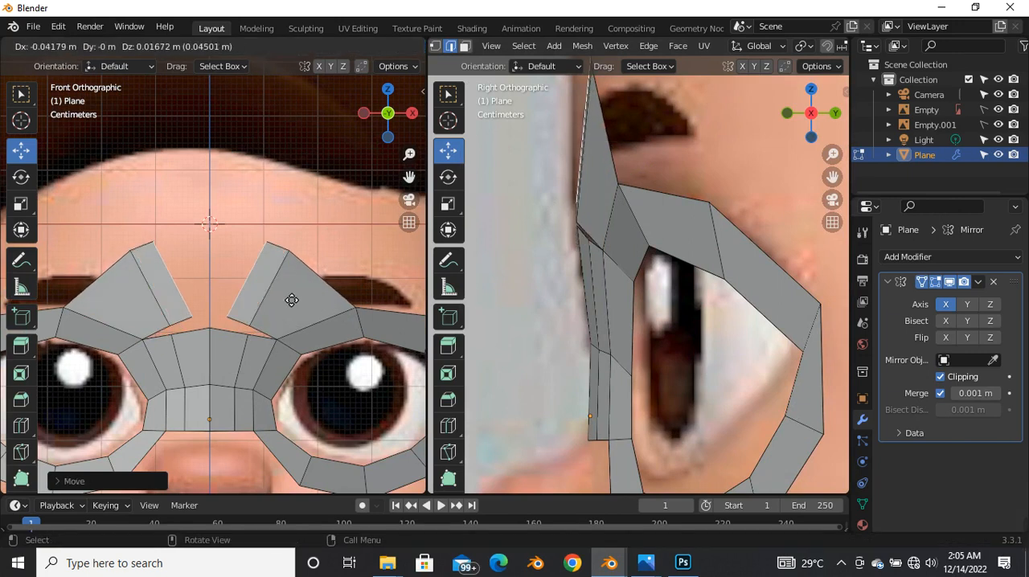
left_click(194, 289)
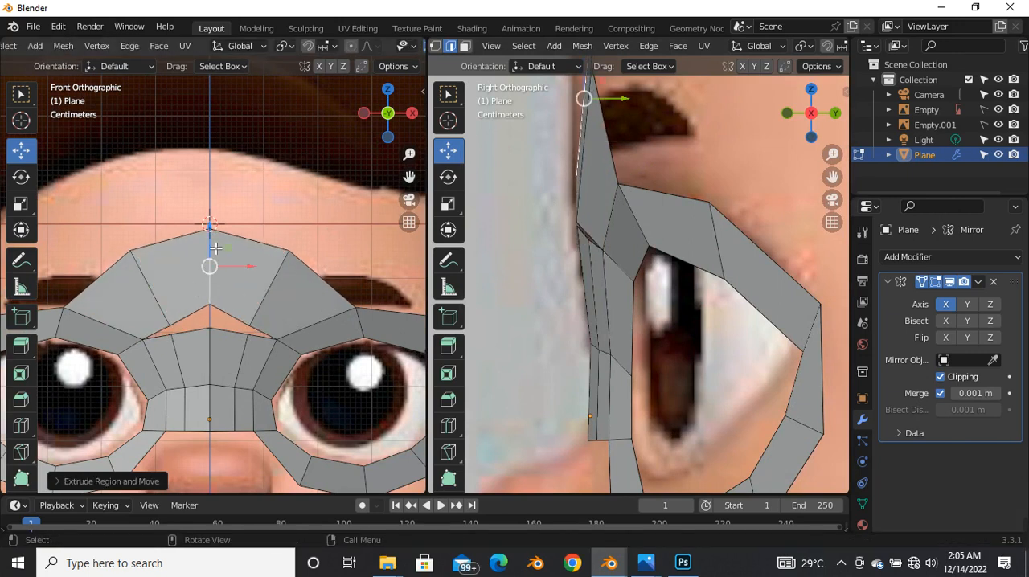
key("g")
key("z")
left_click(221, 270)
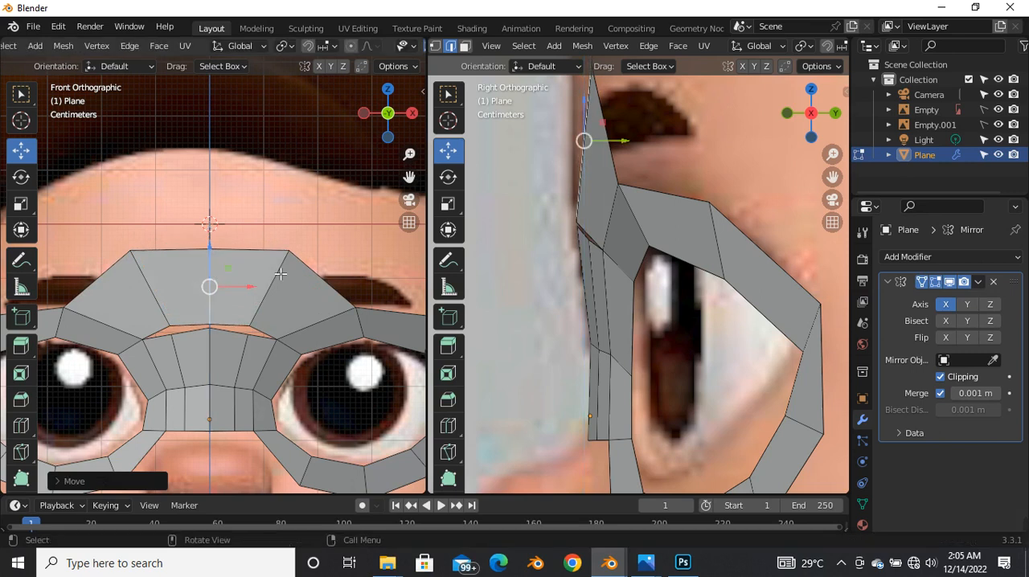
Step: Select the forehead strip's slanted edge, rotate it more upright and move it inward along X
left_click(279, 281)
key("r")
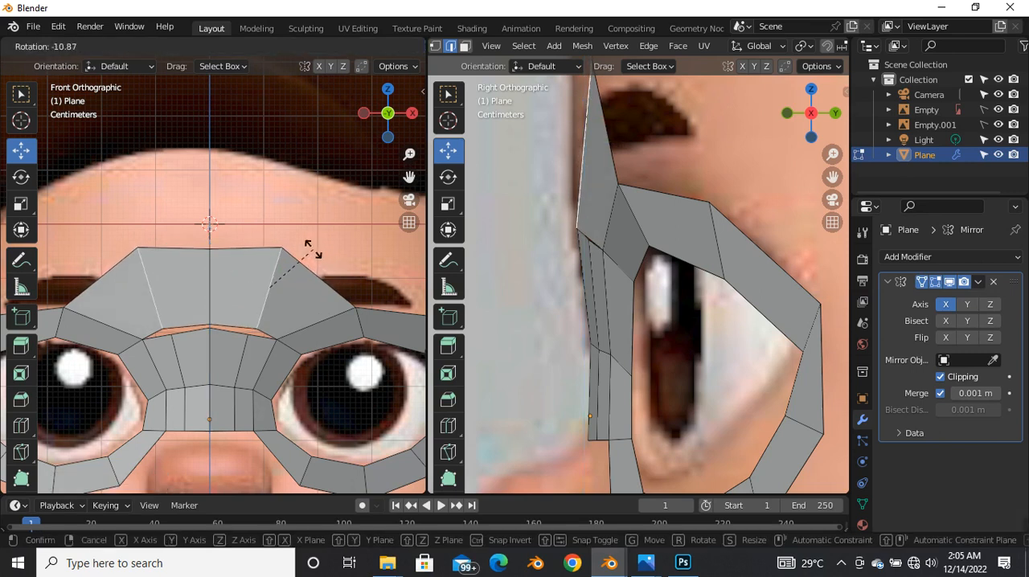
left_click(307, 253)
key("g")
key("x")
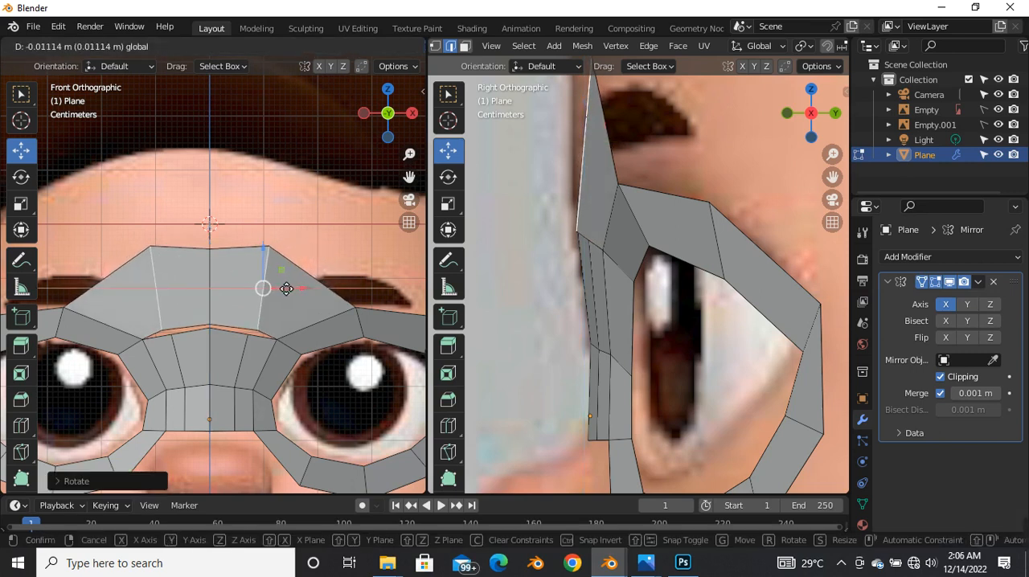
left_click(285, 286)
Step: Inspect the forehead strip in the side view and switch to vertex selection
scroll(573, 307, "down", 1)
scroll(573, 307, "up", 2)
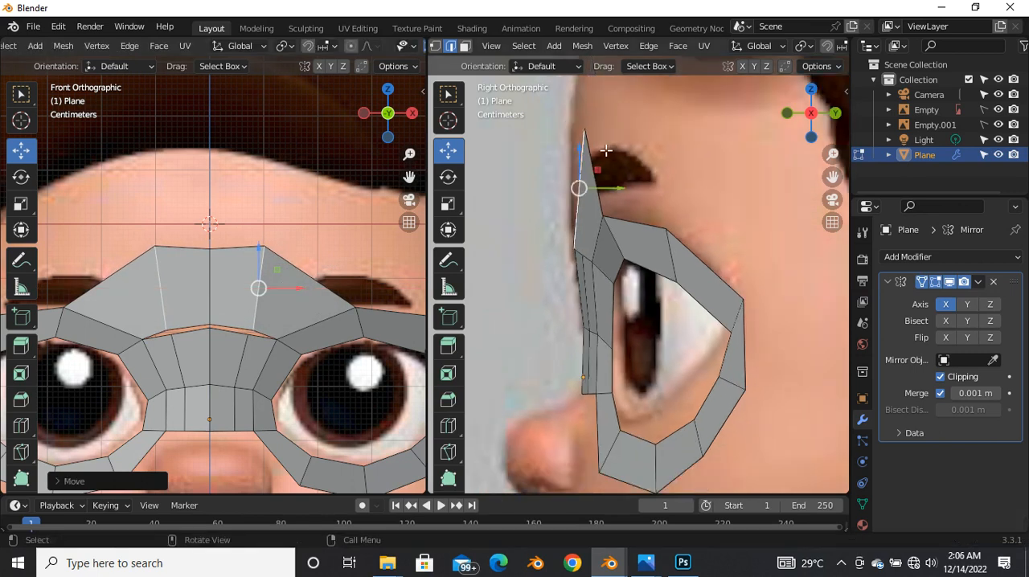
scroll(247, 330, "up", 3)
key("1")
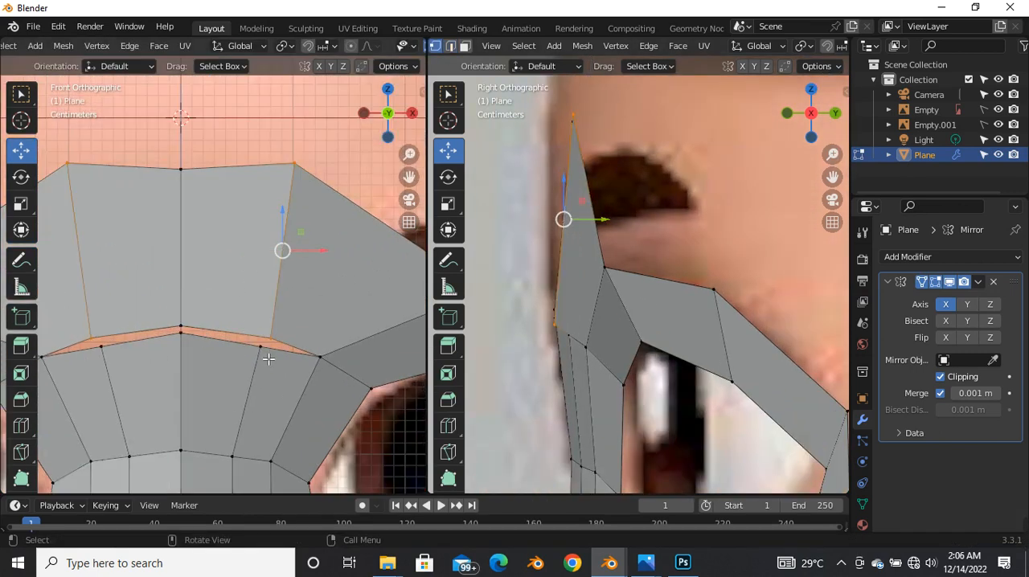
key("ctrl+r")
left_click(241, 313)
right_click(241, 312)
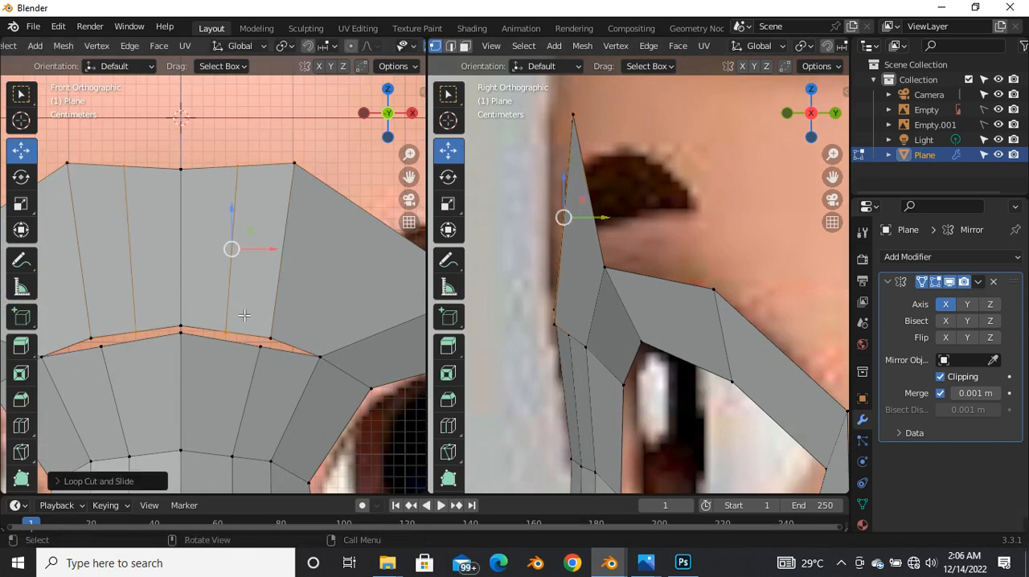
right_click(251, 316)
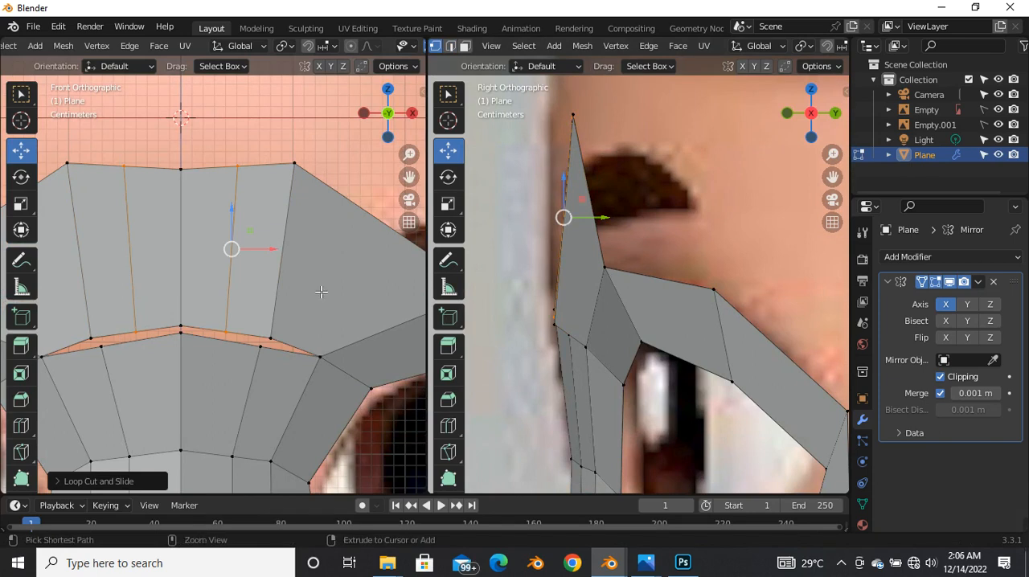
key("ctrl+z")
Step: Merge the forehead strip's lower outer vertex with the adjacent top vertex of the nose bridge at center
left_click(260, 369)
left_click(272, 343, "shift")
key("m")
left_click(233, 391)
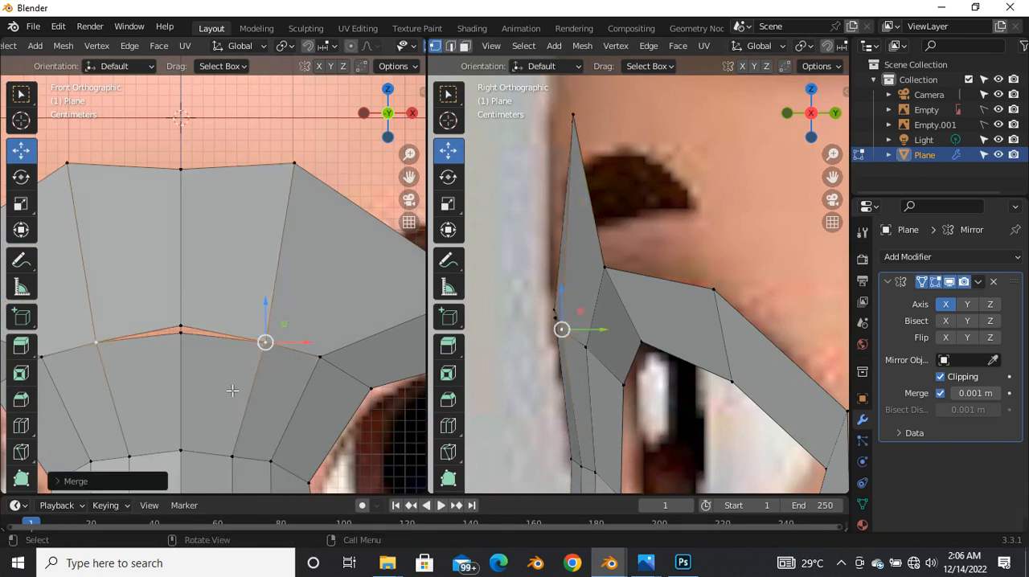
Step: Merge the two centre-line vertices between the forehead strip and the nose bridge at center, closing the gap
left_click(181, 327)
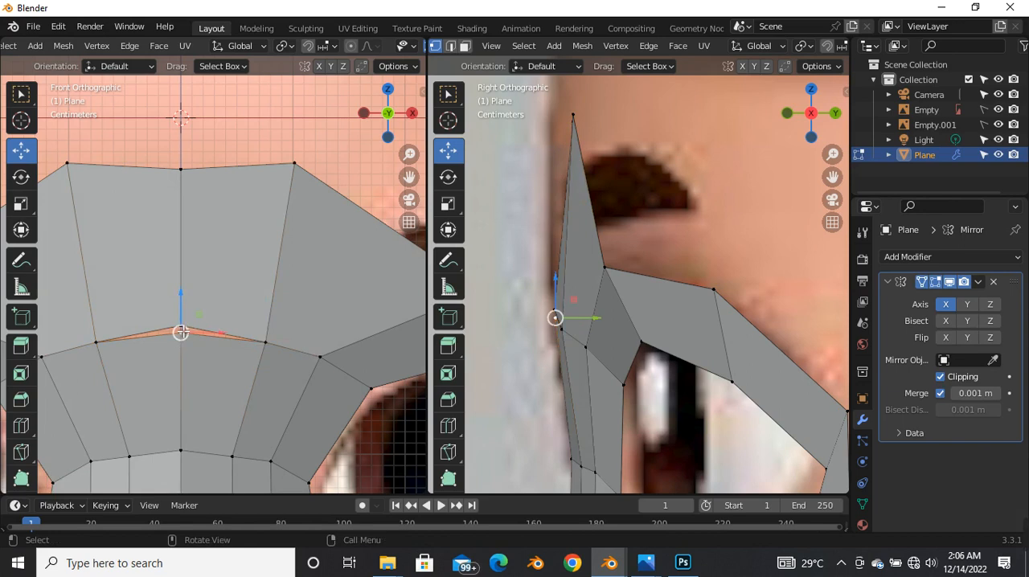
left_click(177, 341, "shift")
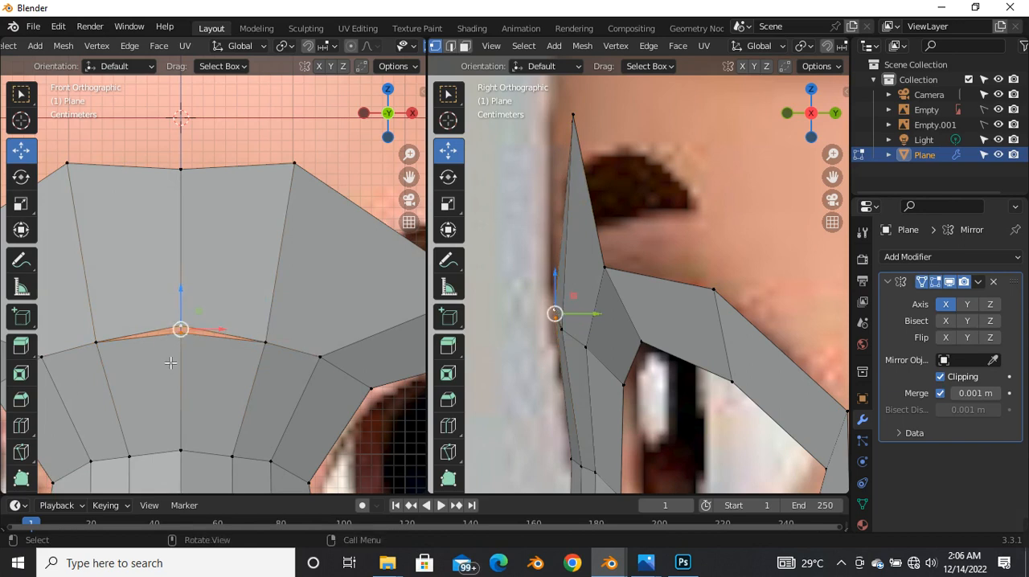
scroll(171, 364, "up", 2)
key("m")
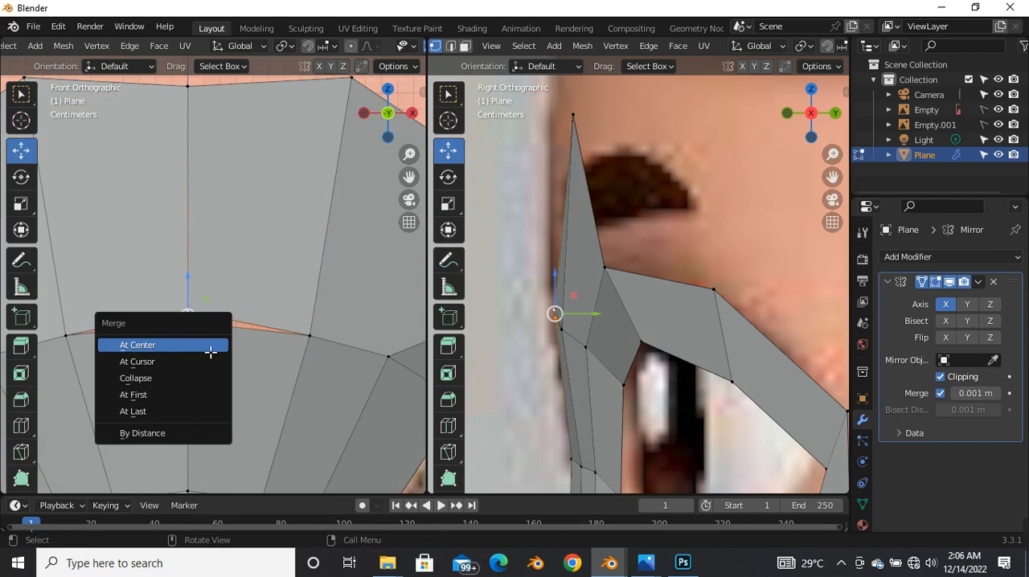
left_click(137, 345)
scroll(221, 336, "down", 3)
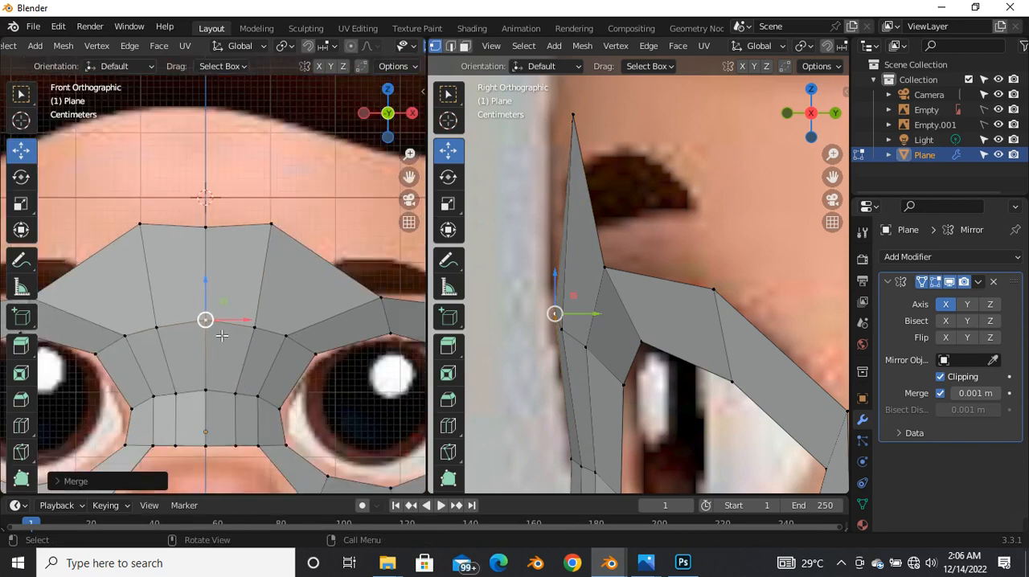
Step: Lower the forehead strip's upper vertices along Z in the front view, forming a gentle arch between the eyebrows
left_click(270, 226)
mouse_move(272, 205)
left_mouse_down()
mouse_move(278, 215)
mouse_move(268, 222)
left_mouse_up()
left_click_drag(135, 217, 274, 249)
left_click_drag(239, 197, 246, 232)
scroll(627, 231, "down", 3)
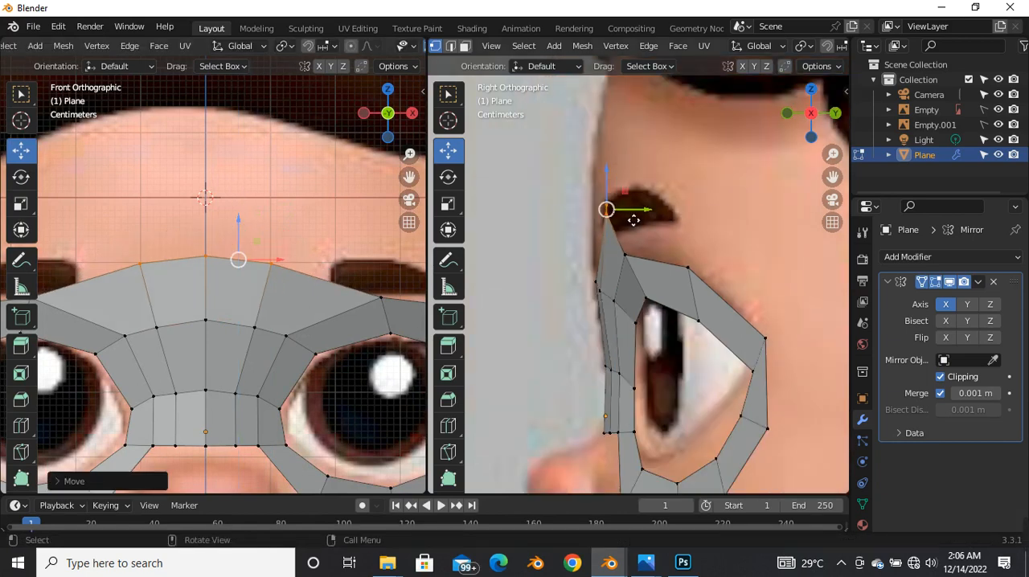
Step: Adjust the depth of the forehead strip's upper vertices and the nose bridge's top vertex to follow the side profile
left_click_drag(633, 220, 613, 206)
scroll(594, 211, "up", 2)
left_click(604, 204)
left_click(614, 312)
left_click_drag(612, 315, 608, 315)
left_click(617, 220)
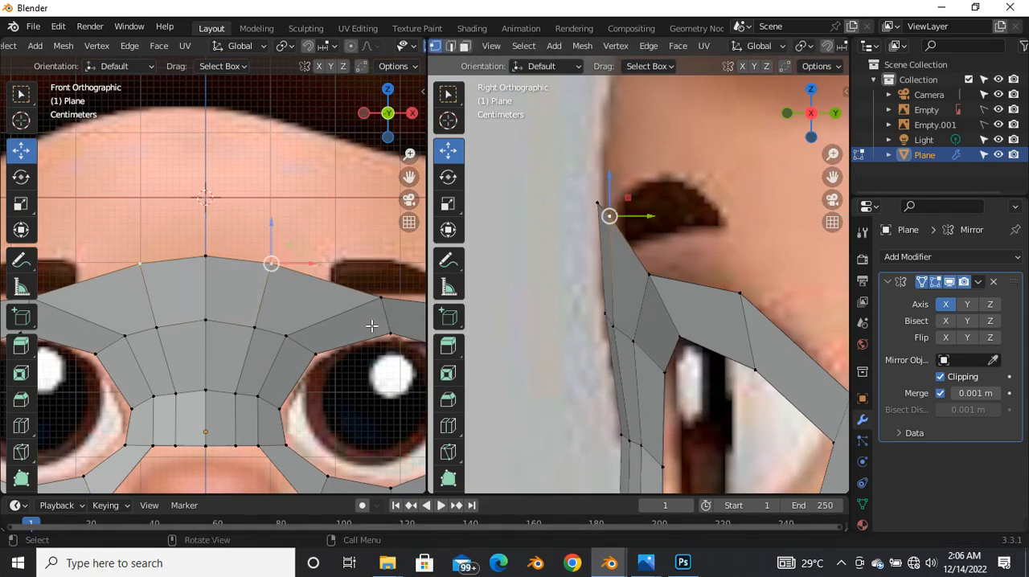
Step: Examine the forehead strip, eye loops and nose bridge against the front and side reference images
scroll(257, 311, "down", 3)
scroll(257, 312, "up", 5)
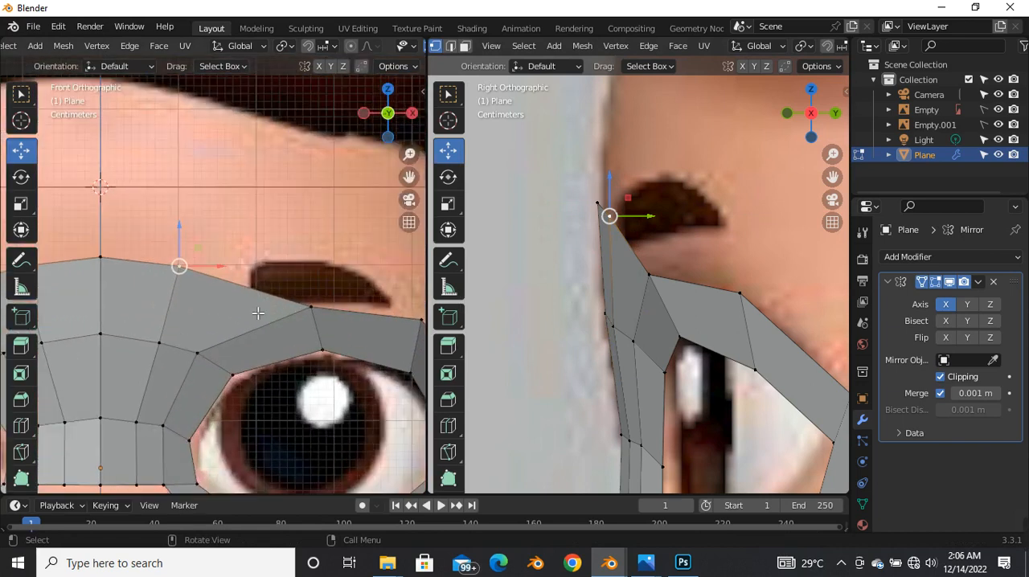
scroll(257, 311, "down", 6)
scroll(212, 333, "up", 4)
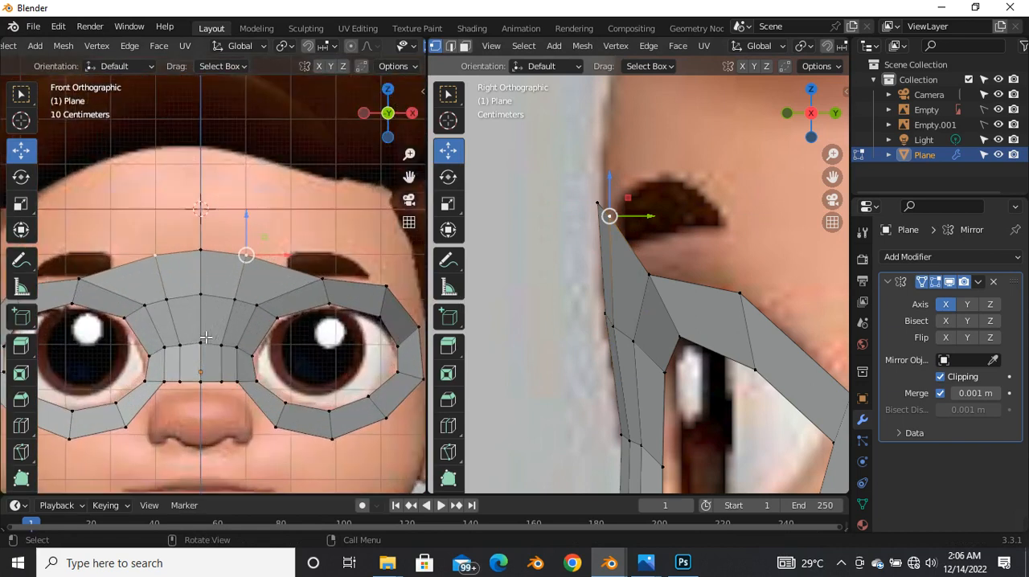
scroll(262, 315, "down", 3)
scroll(265, 326, "up", 5)
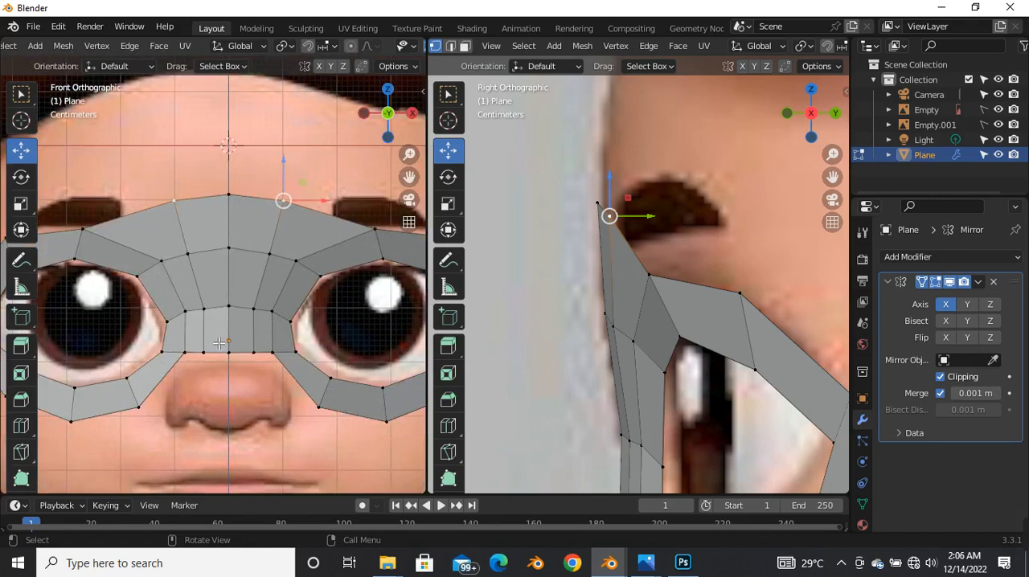
scroll(265, 330, "down", 5)
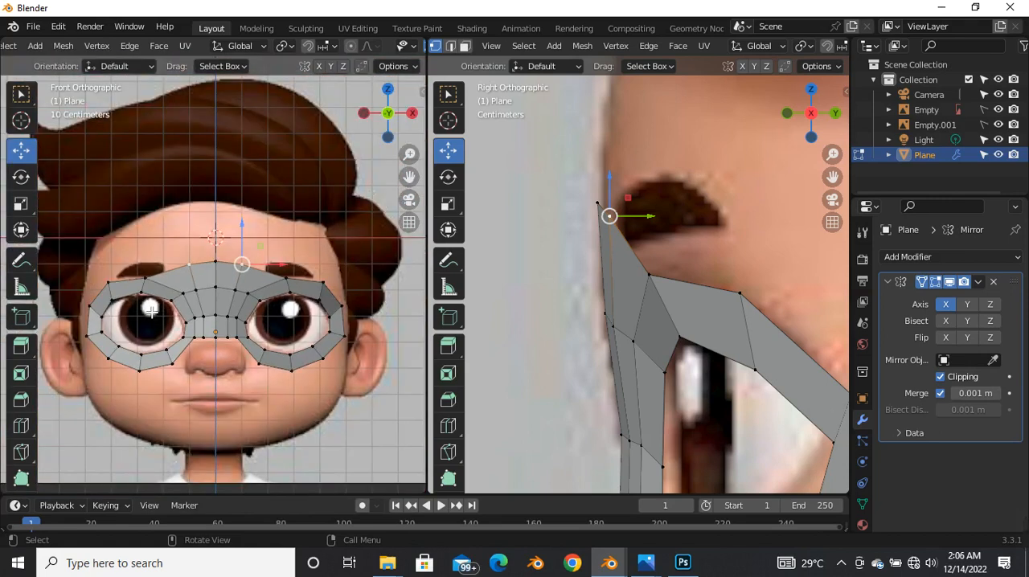
scroll(161, 287, "up", 6)
left_click(166, 290)
scroll(170, 299, "down", 4)
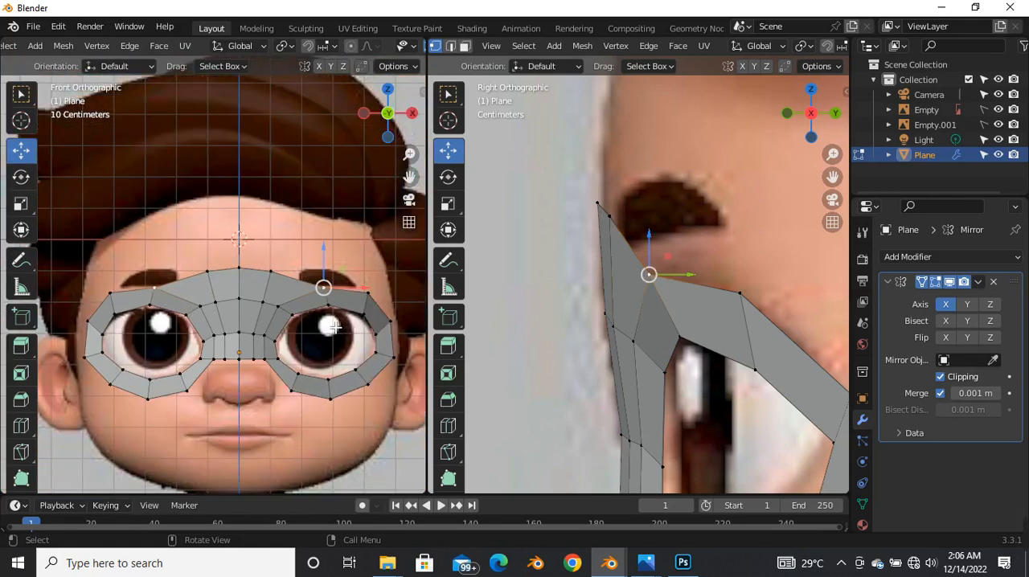
scroll(250, 307, "up", 2)
scroll(251, 307, "up", 2)
scroll(273, 286, "down", 3)
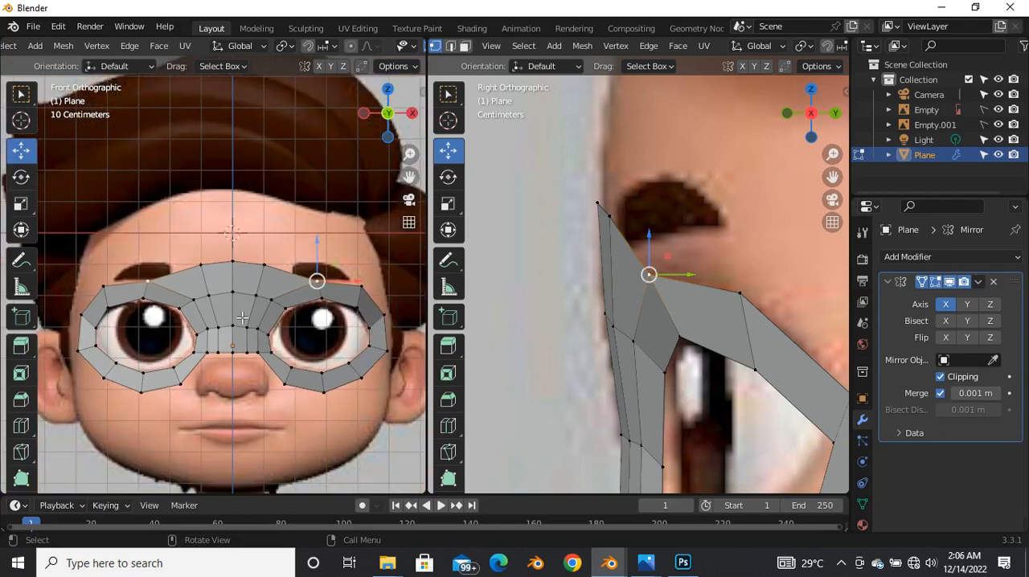
scroll(232, 308, "up", 2)
scroll(263, 277, "down", 2)
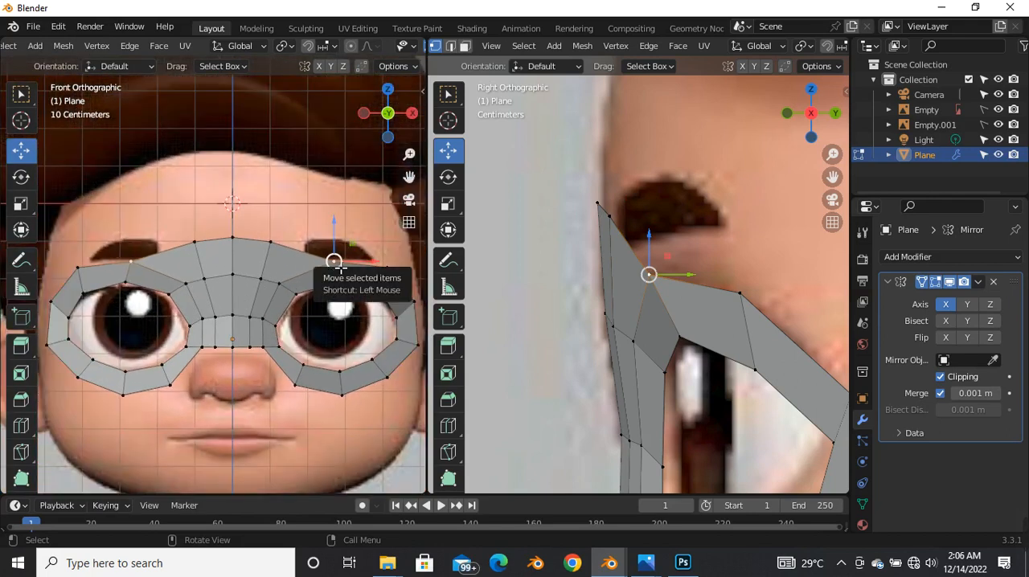
scroll(245, 283, "up", 3)
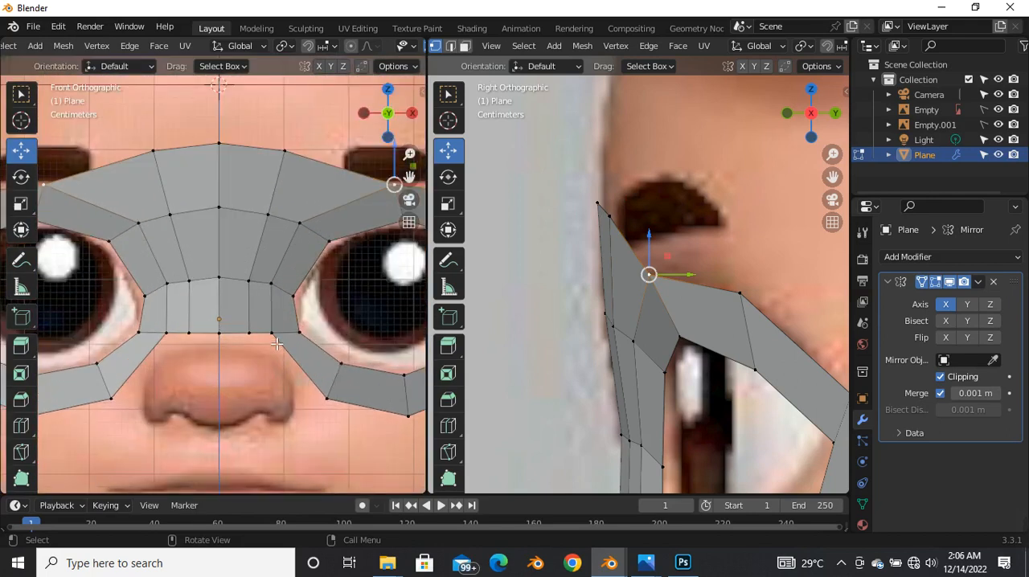
scroll(289, 373, "down", 4)
scroll(263, 386, "up", 3)
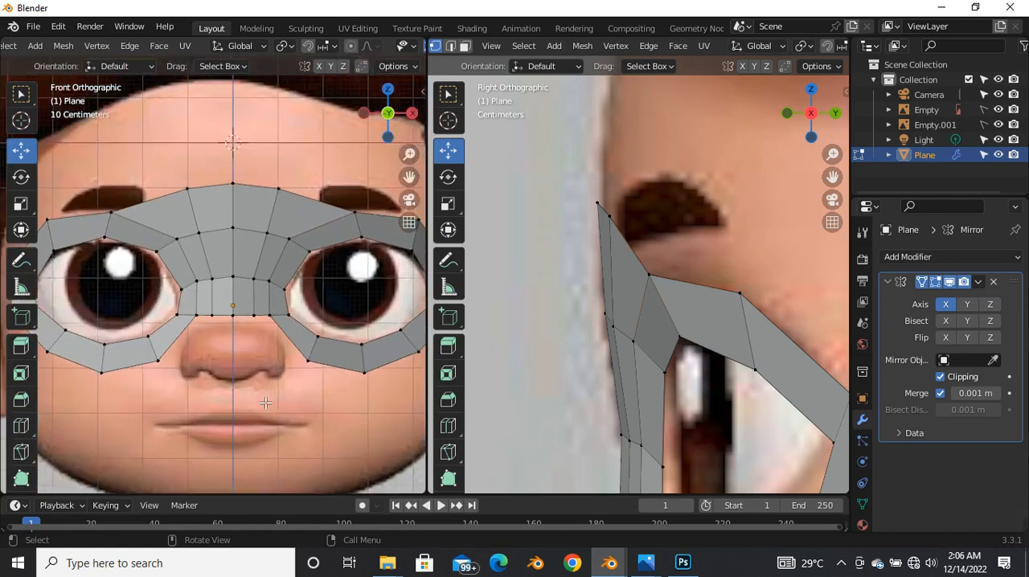
scroll(522, 295, "down", 4)
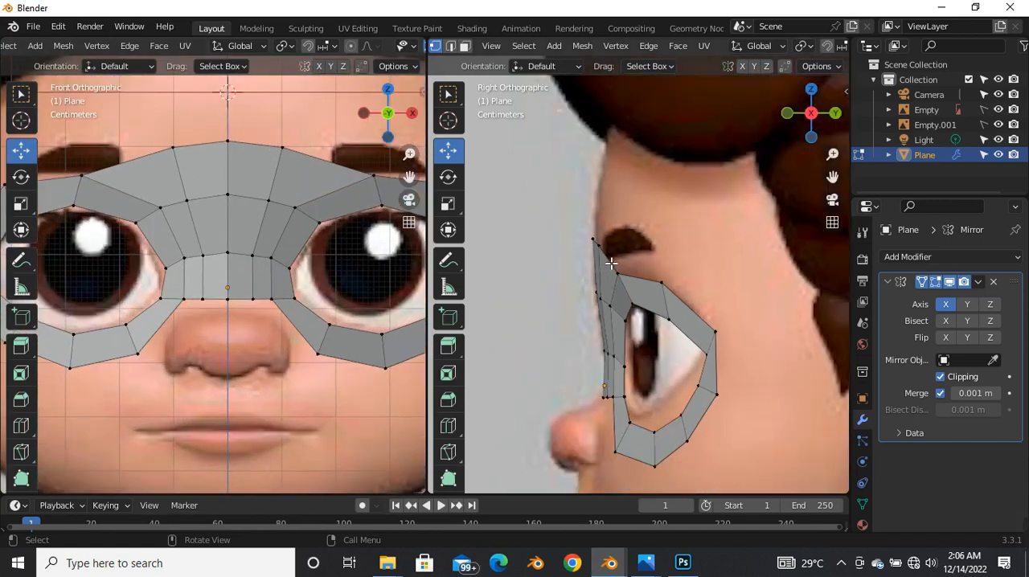
scroll(522, 296, "up", 1)
Step: Select the nose bridge's lower edges in edge selection mode and extrude them straight down over the upper nose
key("2")
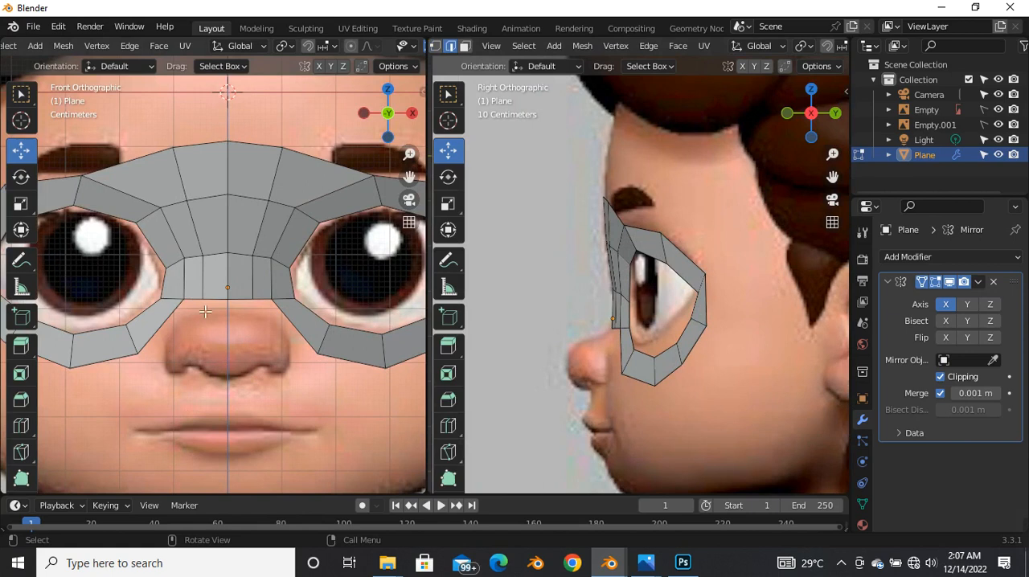
scroll(222, 316, "up", 2)
left_click(190, 287)
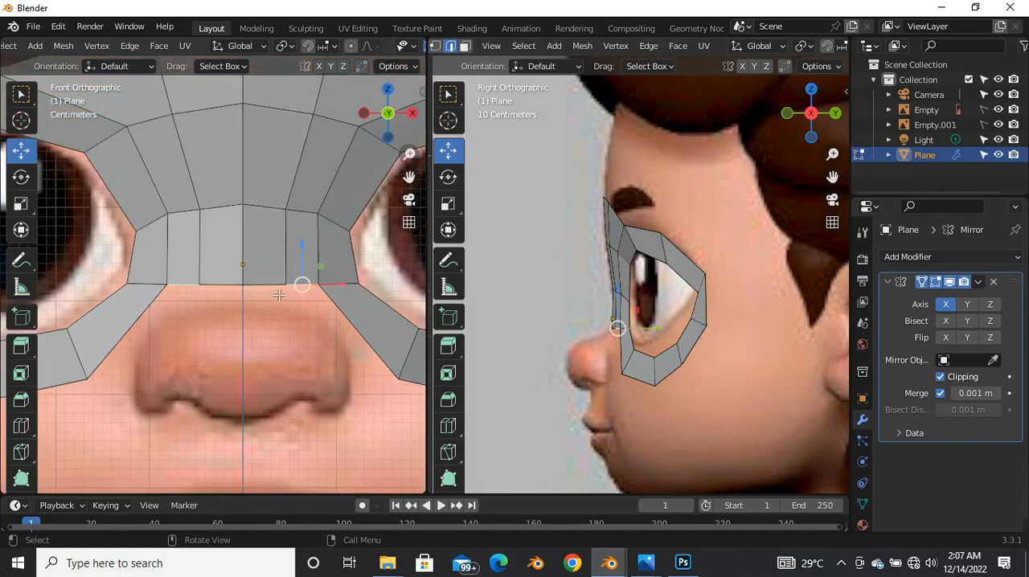
left_click(278, 295, "alt")
left_click(307, 289)
left_click(282, 283)
scroll(283, 279, "down", 2)
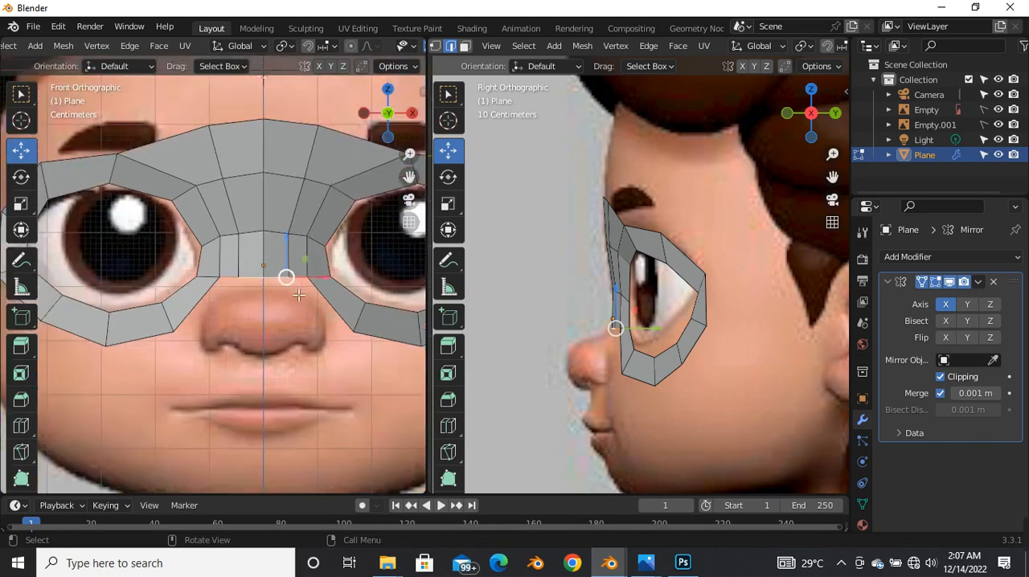
key("e")
right_click(295, 326)
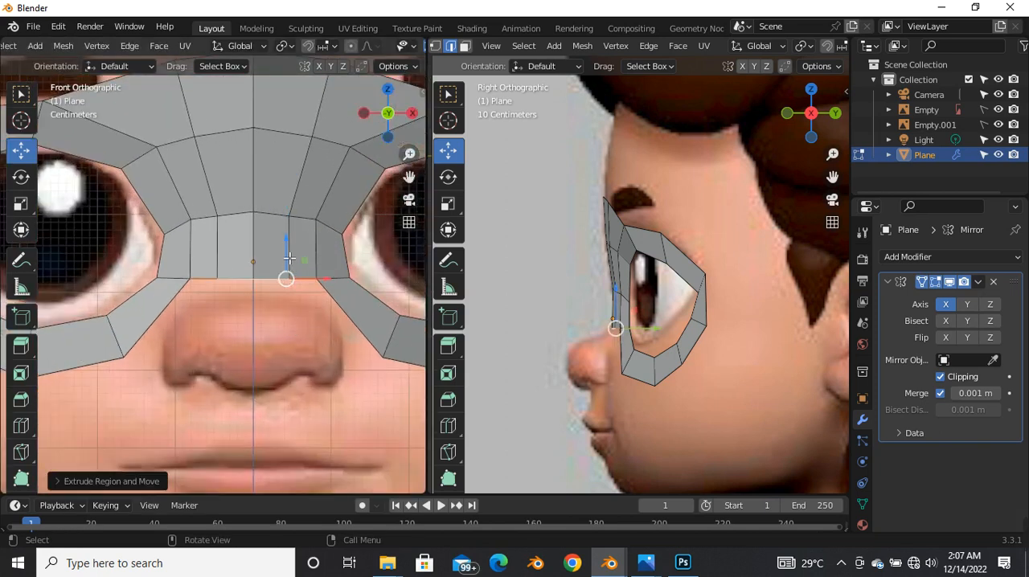
left_click_drag(288, 260, 285, 346)
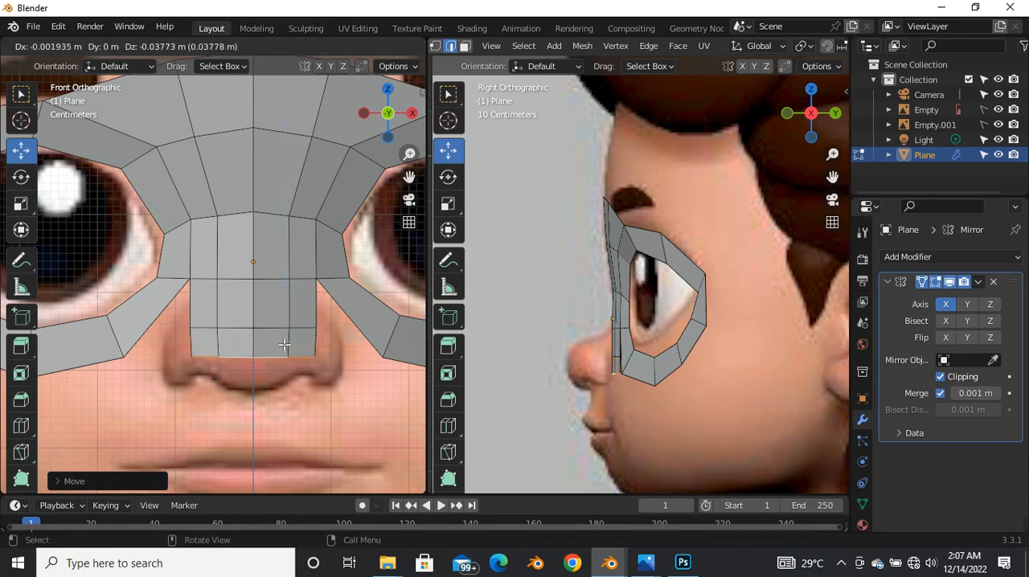
Step: Extrude a second row of nose faces down along Z to the base of the nose
key("e")
key("z")
left_click_drag(307, 372, 307, 373)
left_click(306, 373)
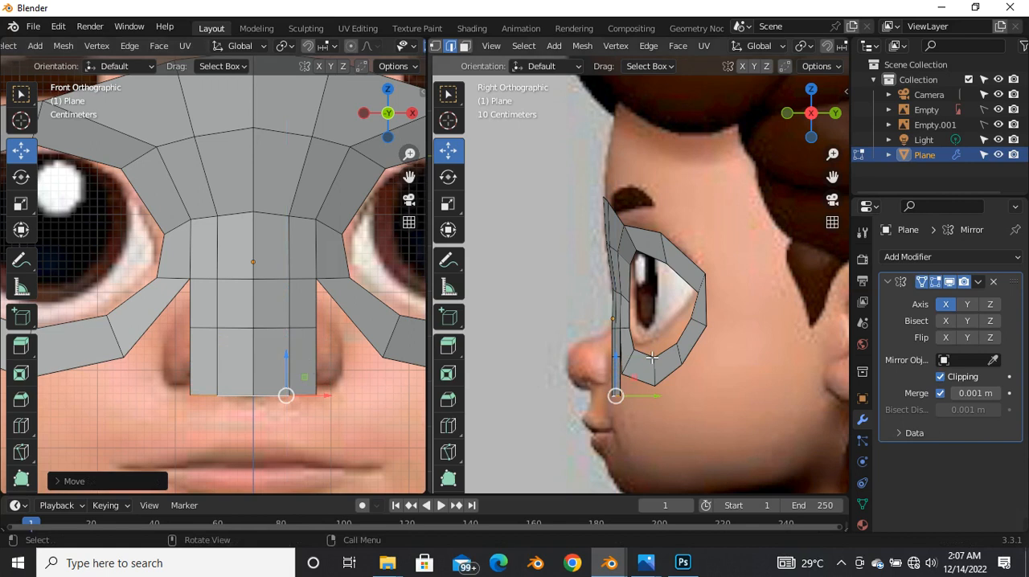
scroll(577, 383, "up", 5)
scroll(266, 329, "down", 4)
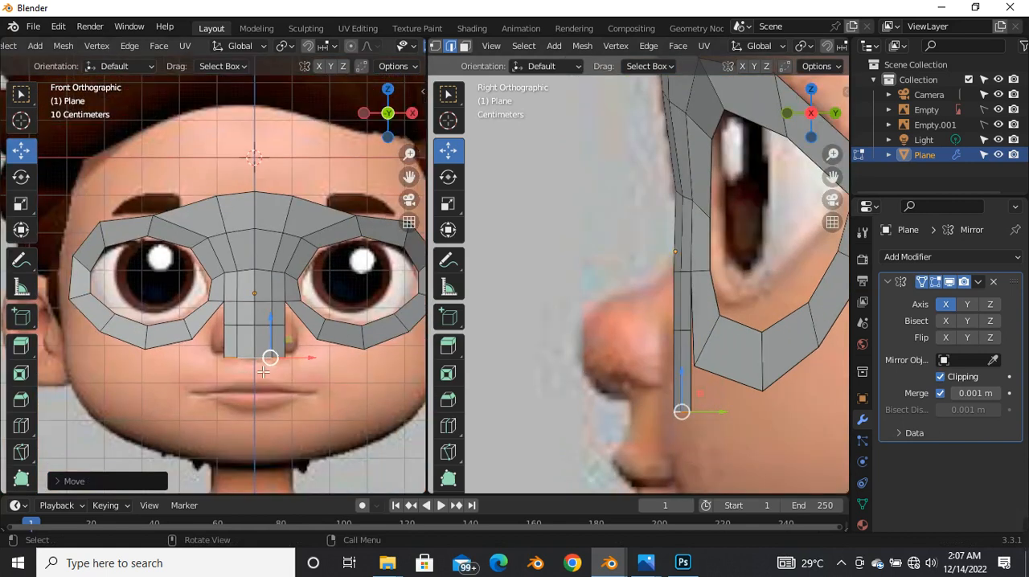
scroll(266, 365, "up", 4)
scroll(256, 377, "down", 4)
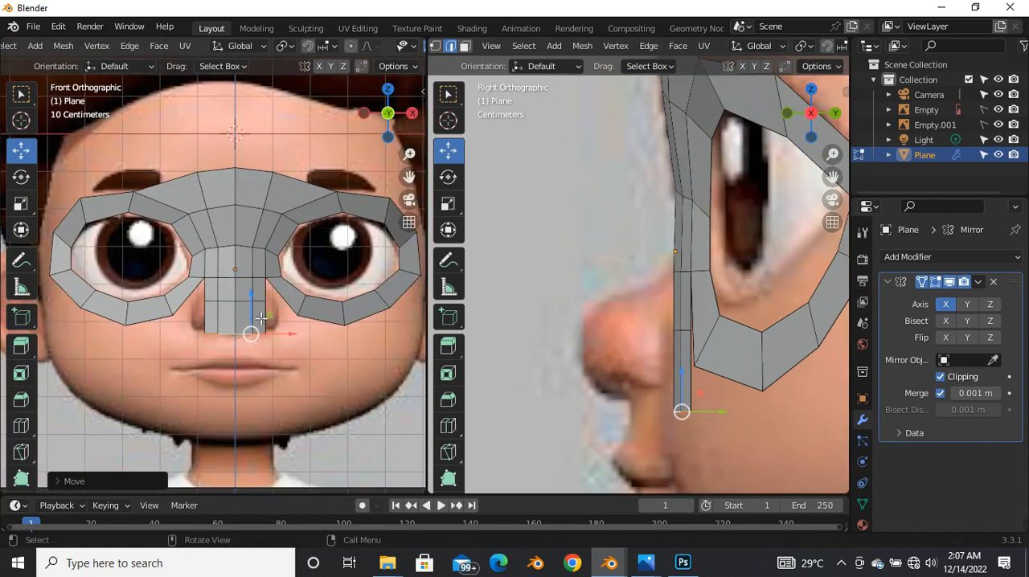
scroll(255, 329, "up", 2)
scroll(267, 335, "down", 3)
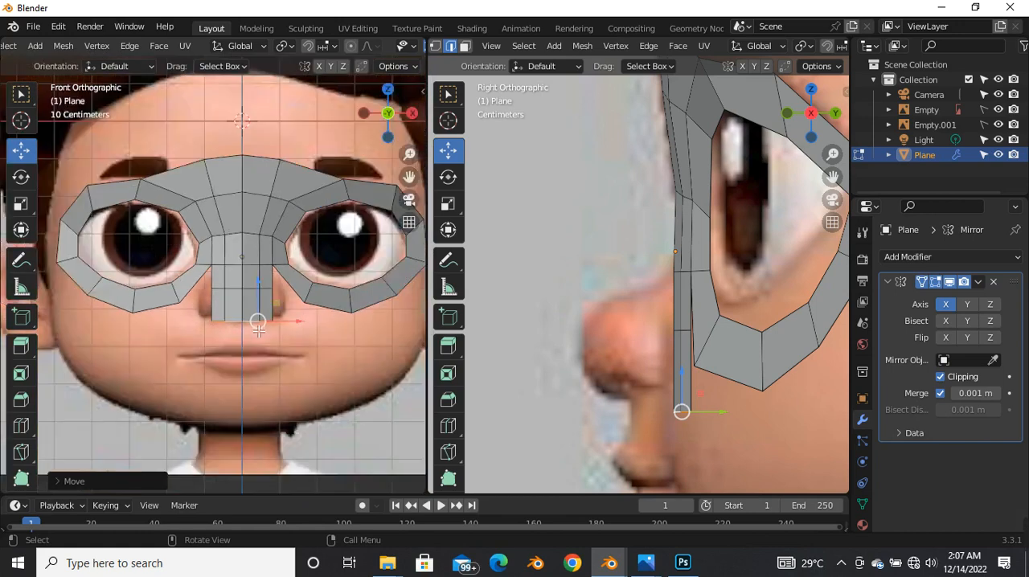
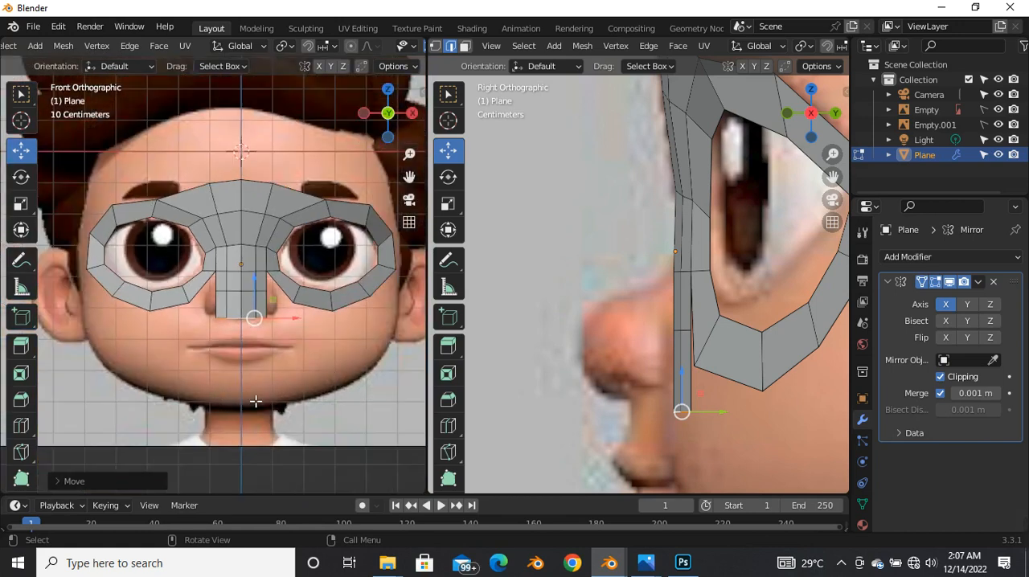
Step: Extrude the nose base's lower side edge outward and down onto the cheek, and rotate the new edge to slant around the mouth
scroll(256, 401, "up", 2)
left_click(276, 263)
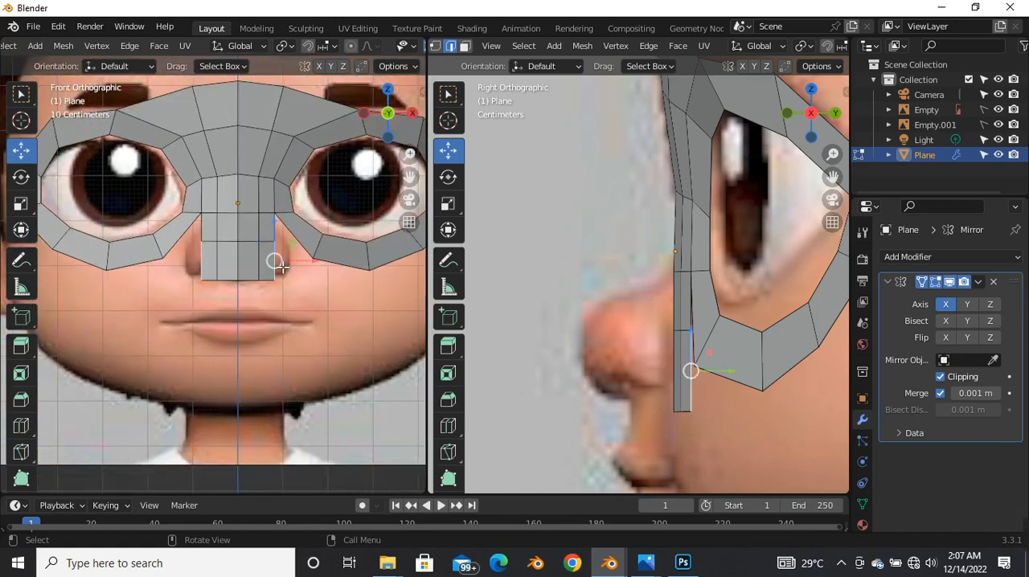
key("e")
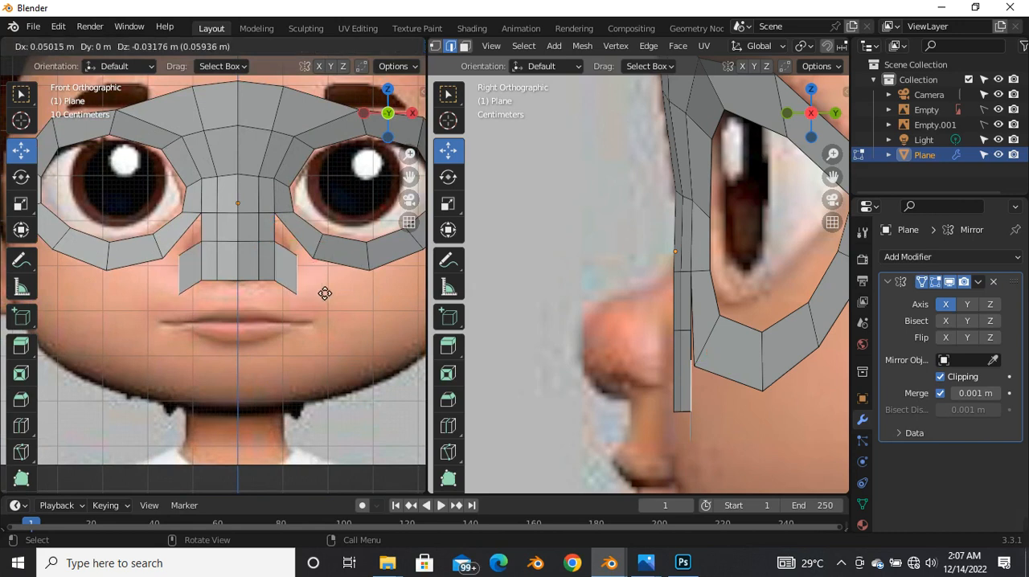
left_click(341, 297)
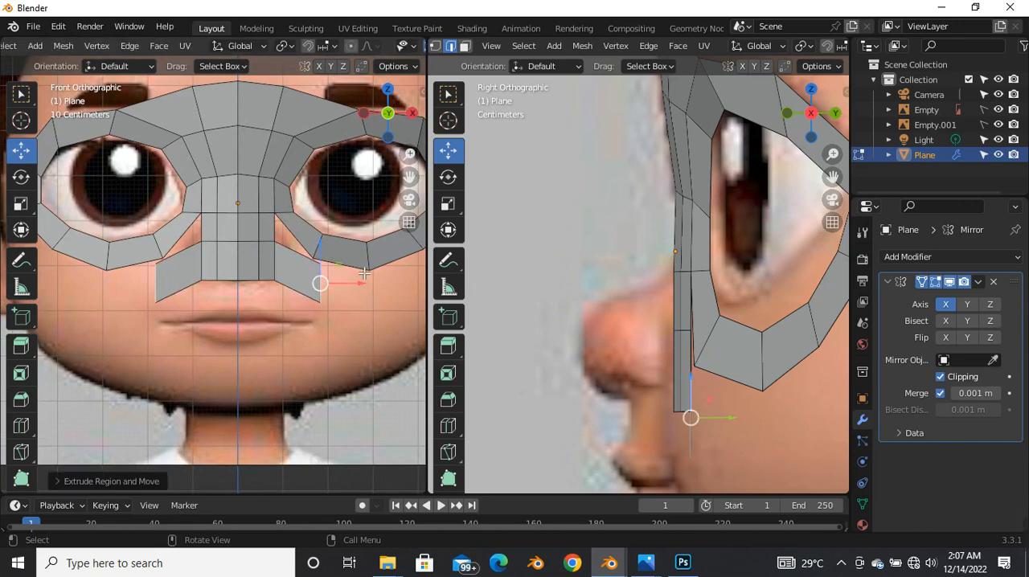
key("r")
left_click(377, 299)
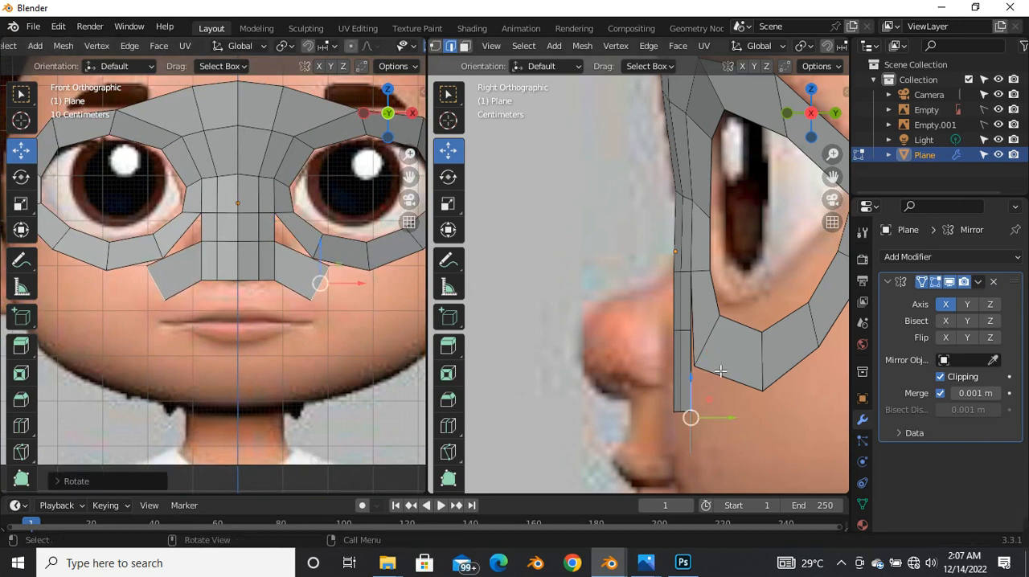
Step: Move the new cheek edge backward in the side view to follow the face's curvature
scroll(601, 319, "down", 2)
scroll(601, 319, "up", 2)
key("g")
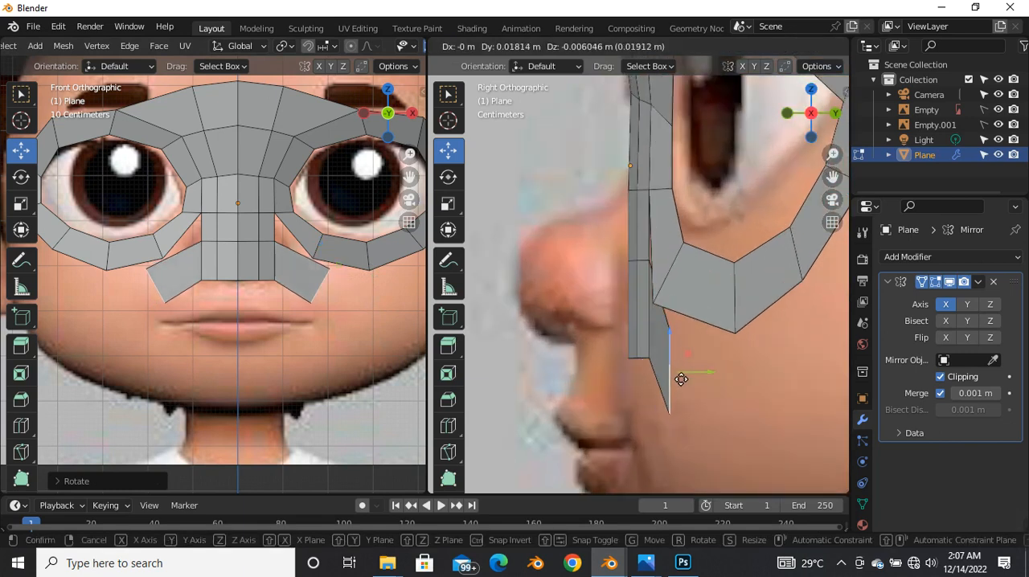
left_click(683, 373)
Step: Extrude the cheek strip down beside the mouth corner, rotate its end edge nearly level and shift it inward along X
scroll(648, 356, "down", 3)
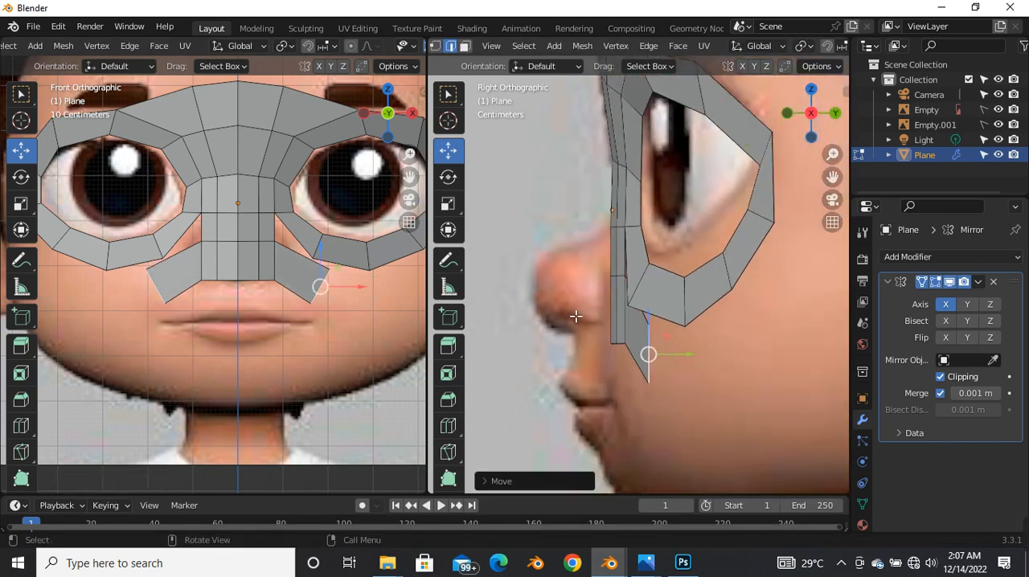
scroll(581, 343, "down", 3)
scroll(579, 354, "up", 1)
scroll(342, 301, "up", 2)
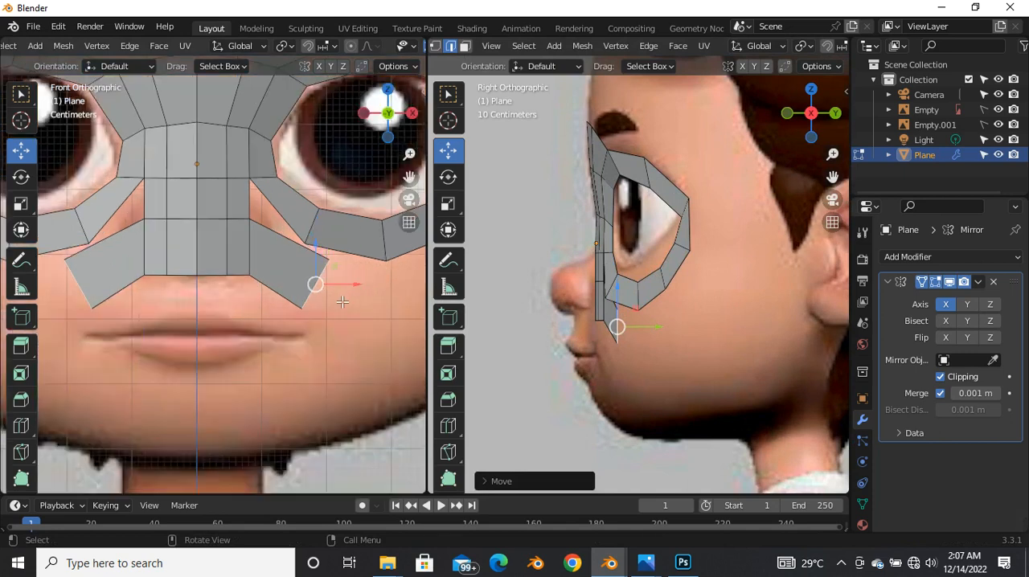
scroll(317, 295, "down", 3)
key("g")
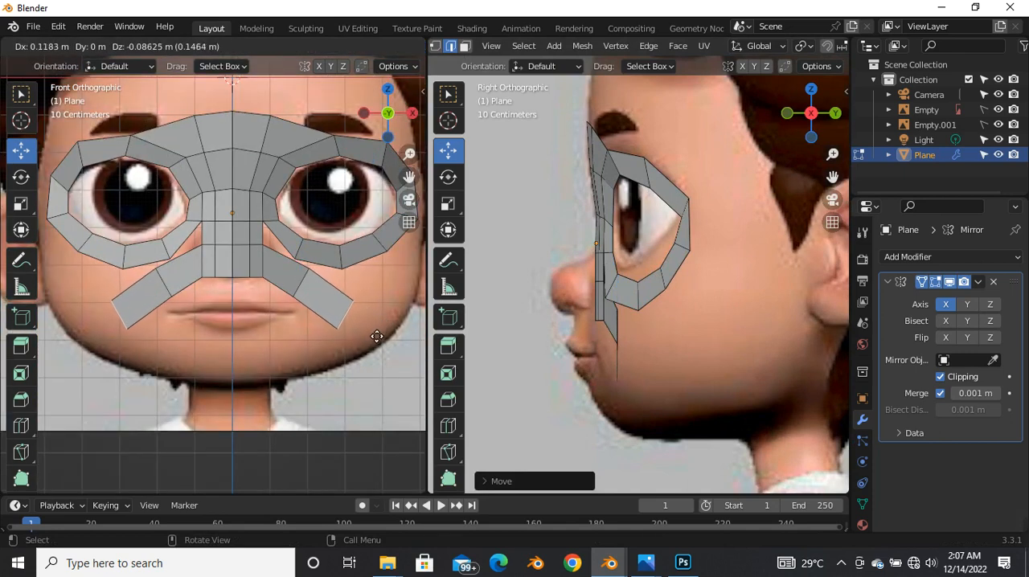
left_click(376, 337)
key("r")
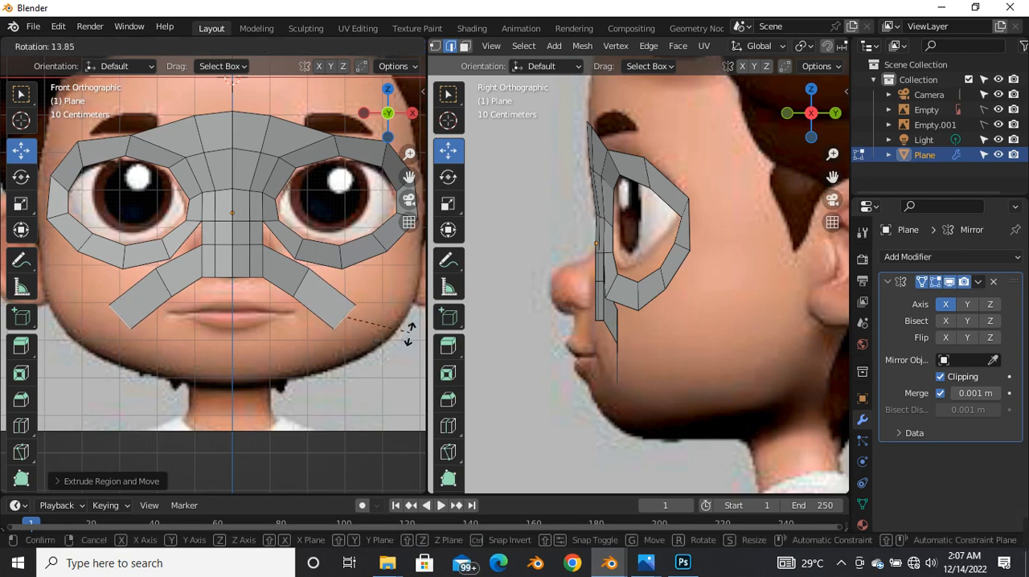
left_click(393, 375)
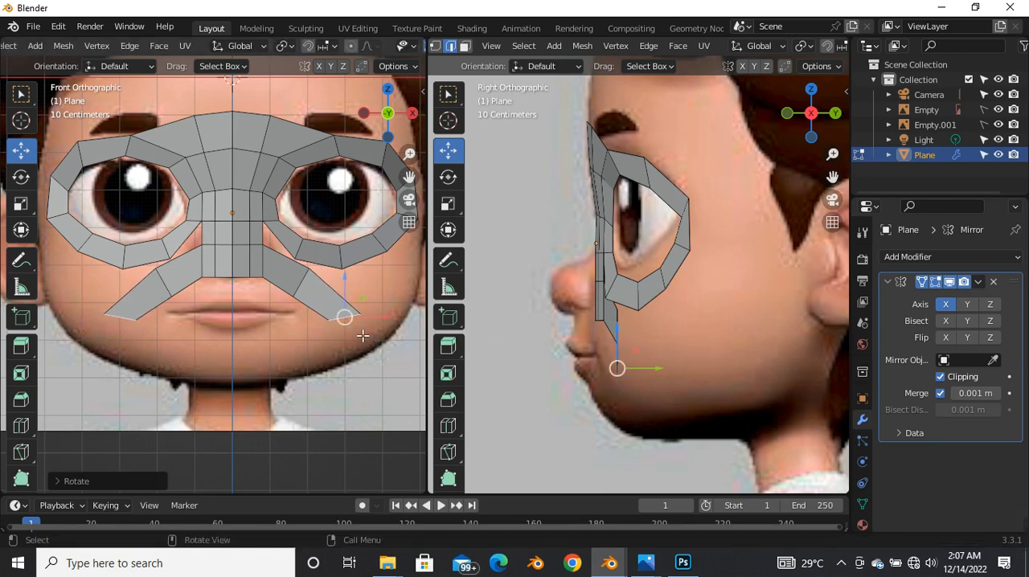
left_click_drag(371, 323, 367, 329)
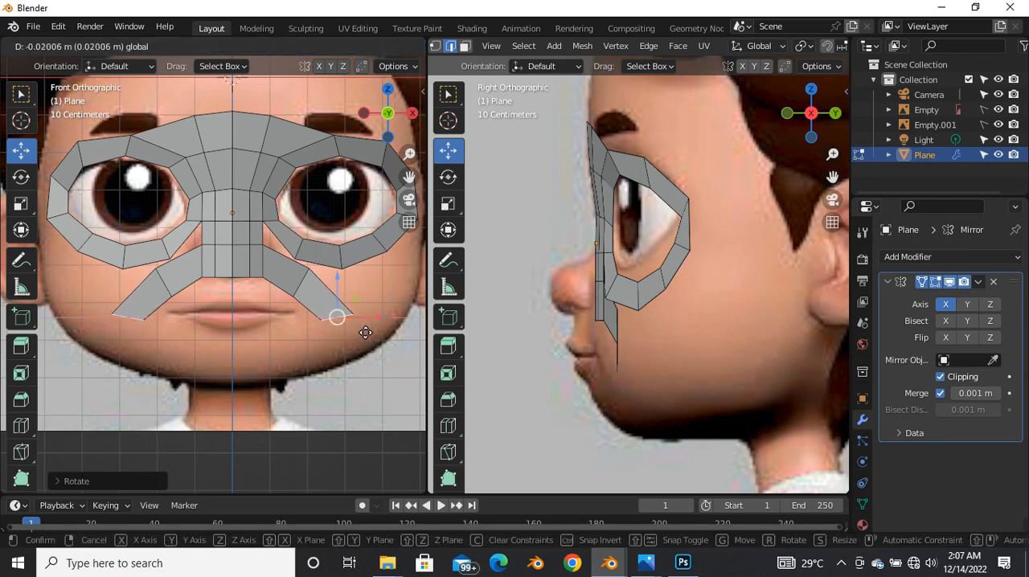
left_click(361, 337)
Step: Move the end edge beside the mouth corner backward in the side view and rotate it to match the cheek's slope
scroll(615, 362, "up", 5)
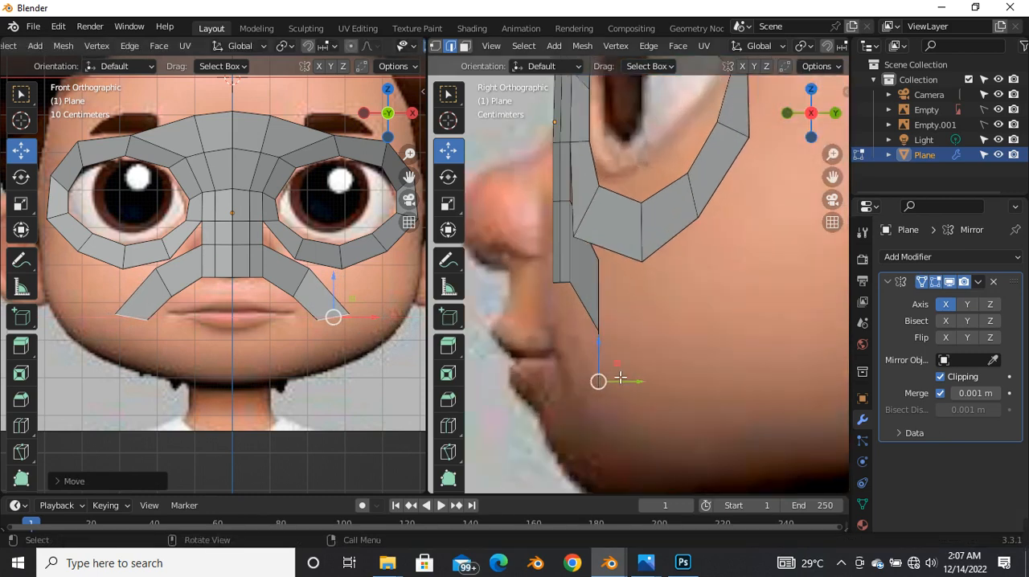
left_click_drag(609, 389, 632, 394)
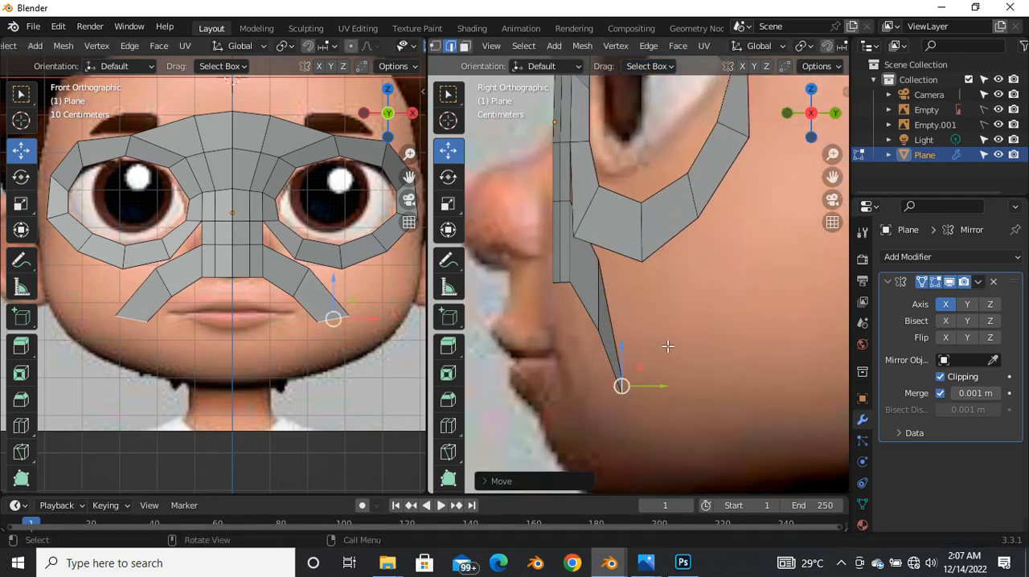
key("r")
left_click(715, 440)
key("r")
key("Escape")
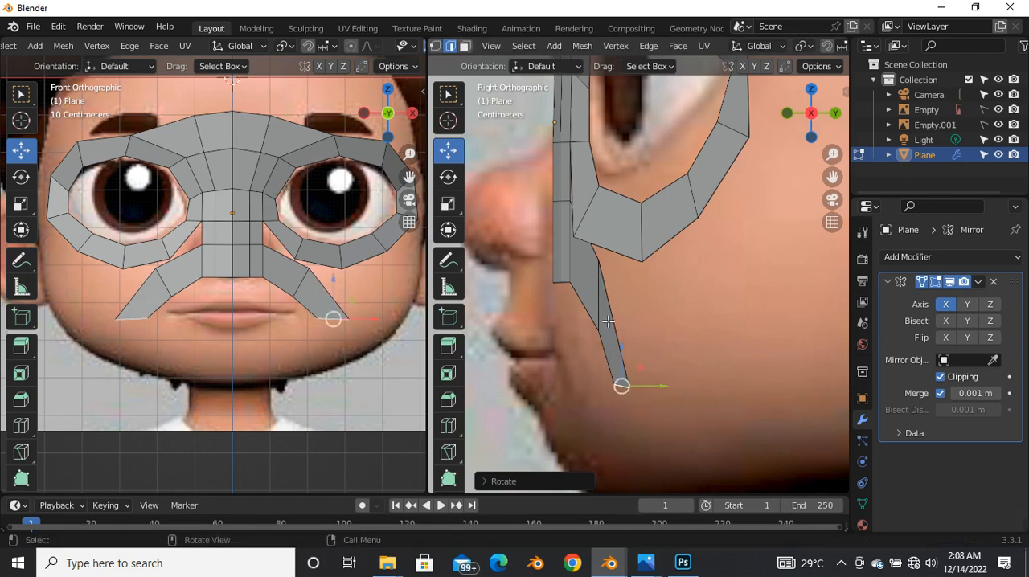
Step: Shift the mouth strip's middle and end edges slightly forward in the side view to even out the slope
left_click(609, 321)
key("g")
left_click(612, 378)
left_click(633, 391)
left_click(622, 392)
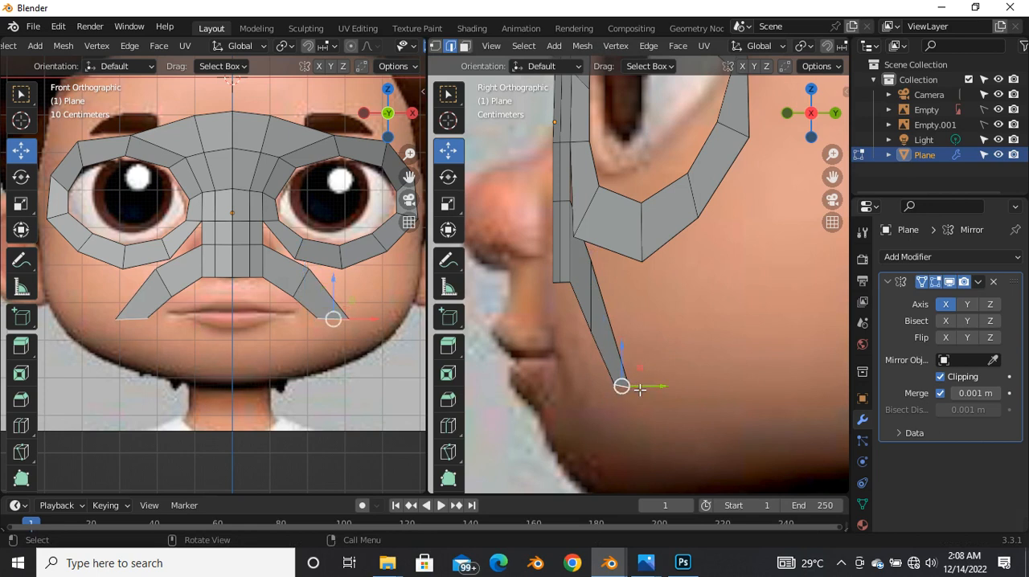
key("g")
left_click_drag(632, 391, 631, 392)
Step: Move the mouth strip's end edge inward along X, and rotate and reposition its middle edge in the front view
scroll(334, 320, "down", 3)
scroll(332, 344, "up", 4)
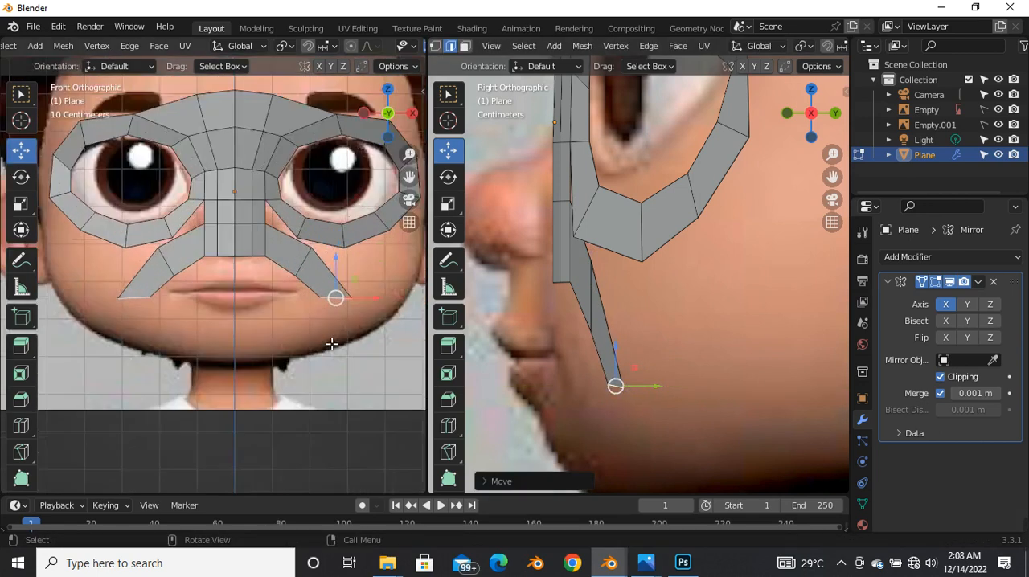
key("g")
key("x")
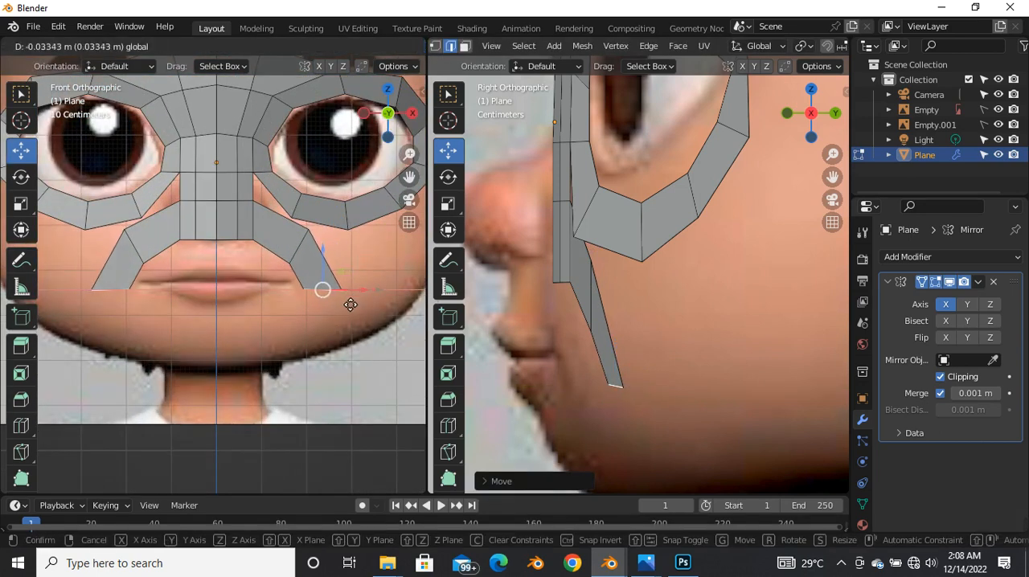
left_click(341, 306)
left_click(319, 230)
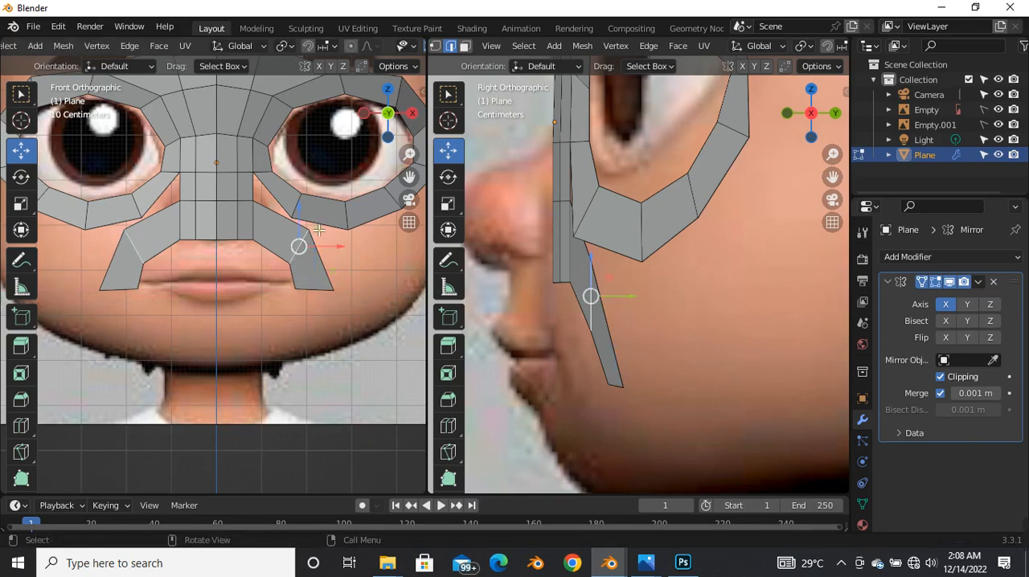
key("r")
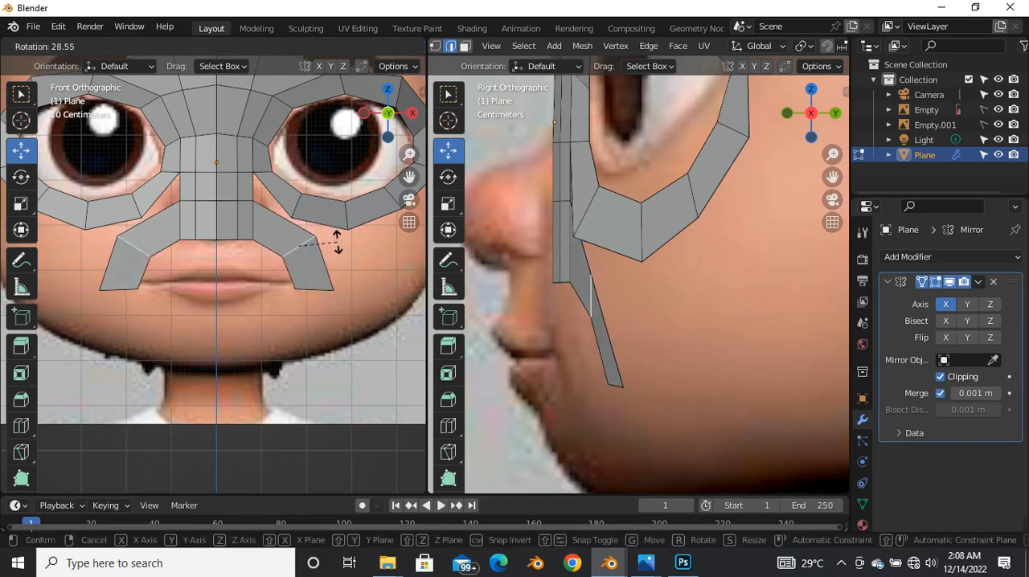
left_click(312, 247)
key("g")
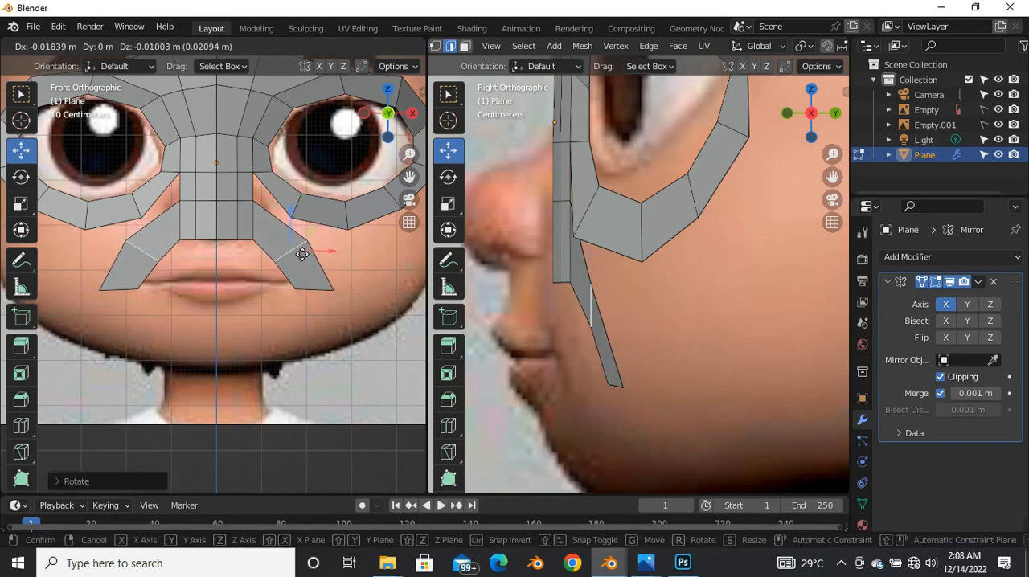
left_click(299, 255)
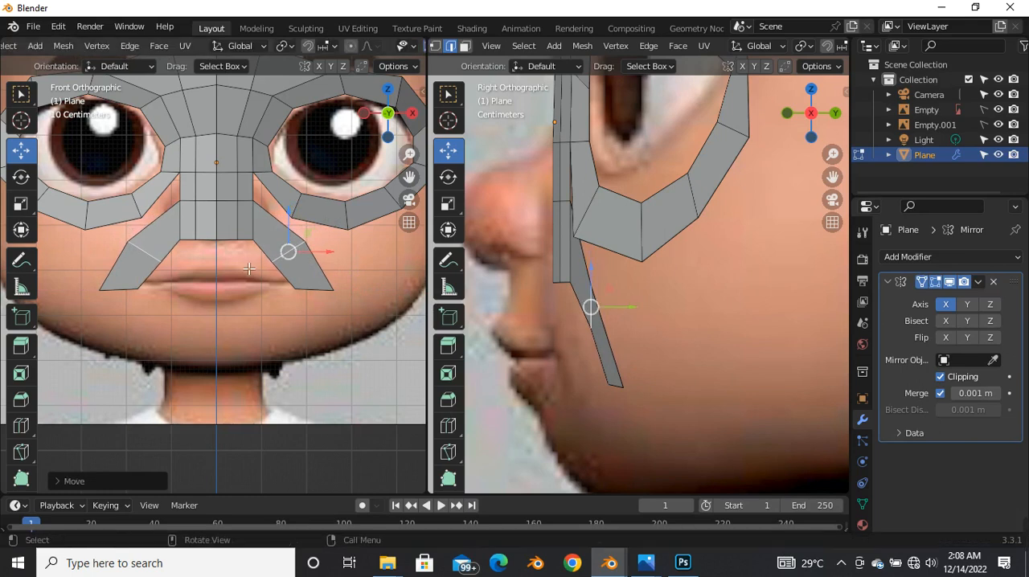
Step: Fine-tune the positions of the mouth strip's end and middle edges around the mouth corner in the front view
scroll(287, 259, "up", 2)
left_click(363, 304)
left_click_drag(376, 300, 368, 301)
left_click(334, 248)
key("g")
left_click(338, 249)
left_click(344, 305)
Step: Extrude the mouth strip down below the mouth corner, angling its end edge and moving it inward toward the chin
scroll(344, 304, "down", 3)
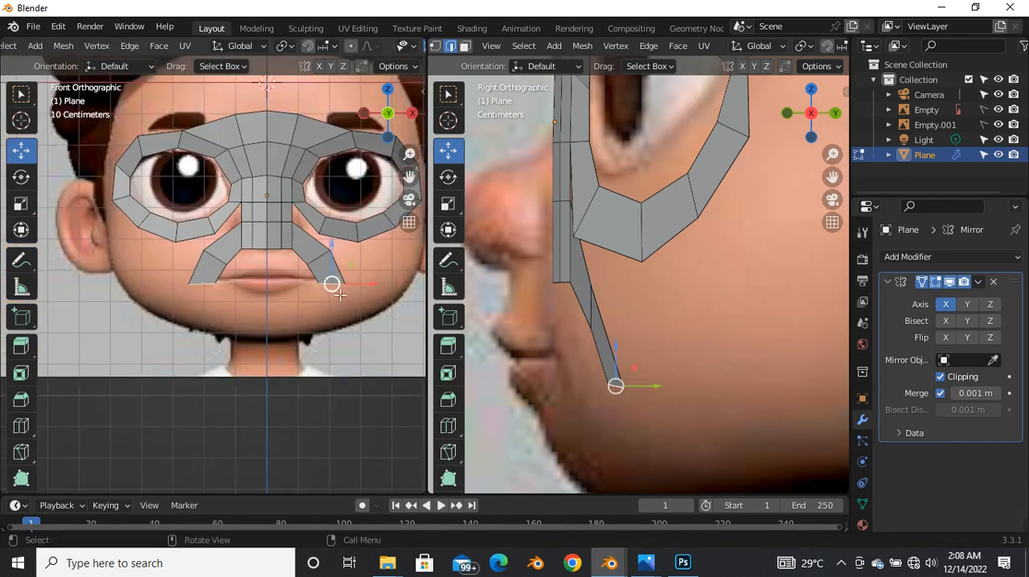
scroll(352, 286, "up", 2)
key("e")
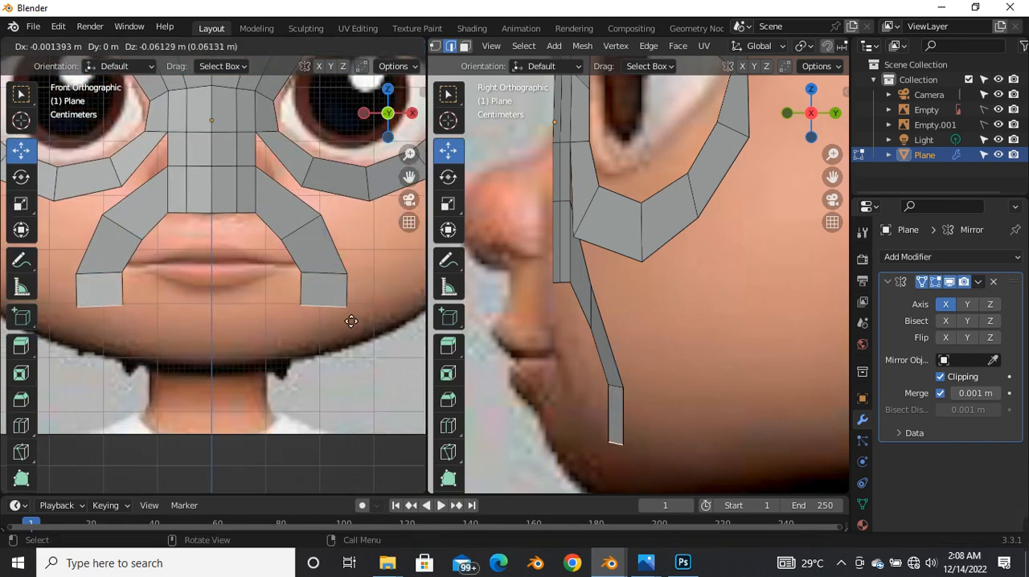
left_click(346, 321)
key("r")
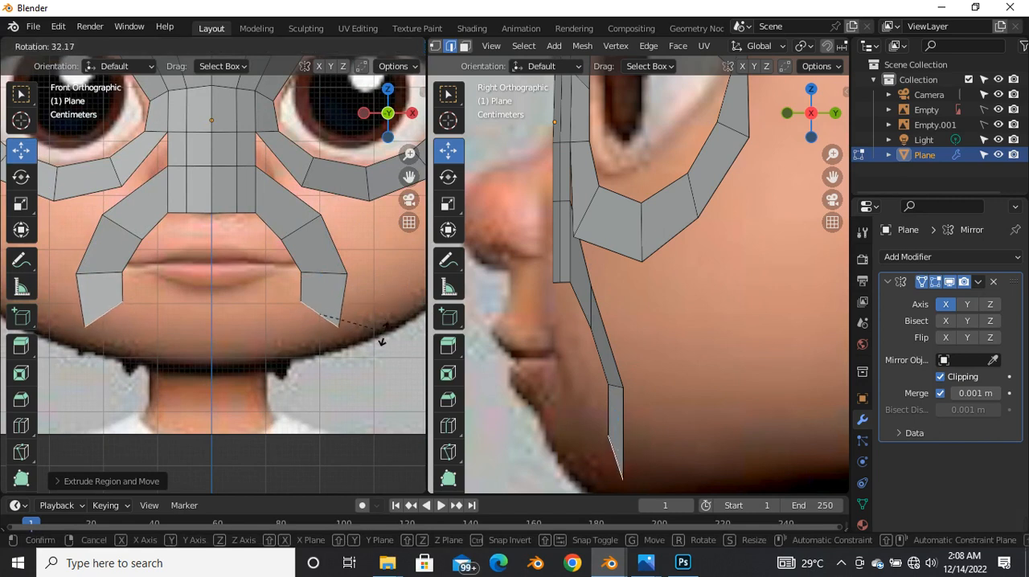
left_click(352, 331)
left_click_drag(321, 322, 287, 333)
key("r")
left_click(387, 302)
Step: Move the mouth strip's lower, corner and upper edges forward in the side view to follow the face profile
scroll(620, 340, "down", 2)
scroll(612, 374, "up", 4)
left_click_drag(604, 362, 574, 368)
left_click(608, 258)
left_click_drag(608, 258, 591, 249)
left_click(575, 178)
left_click(576, 170)
left_click_drag(576, 170, 570, 167)
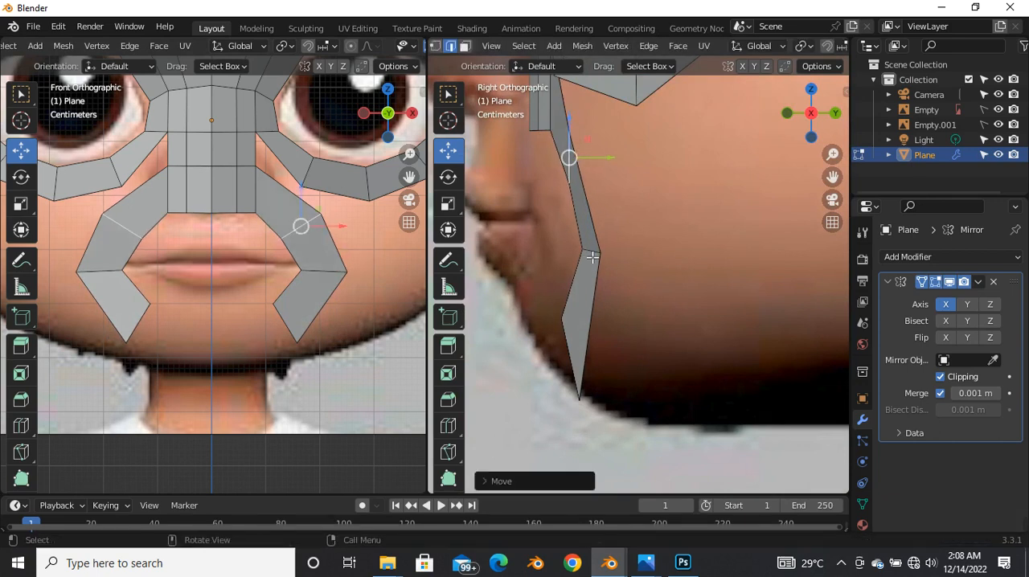
left_click(592, 256)
left_click_drag(591, 256, 584, 249)
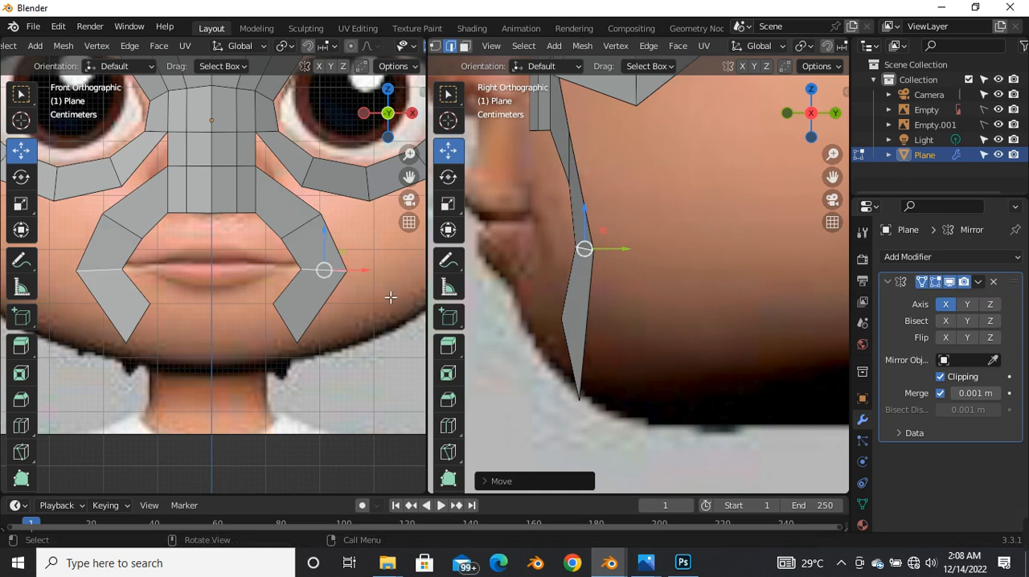
Step: Rotate the strip's lower end edge and extrude it to the mirror centre line to close the loop around the mouth
left_click(282, 322)
key("r")
left_click(311, 339)
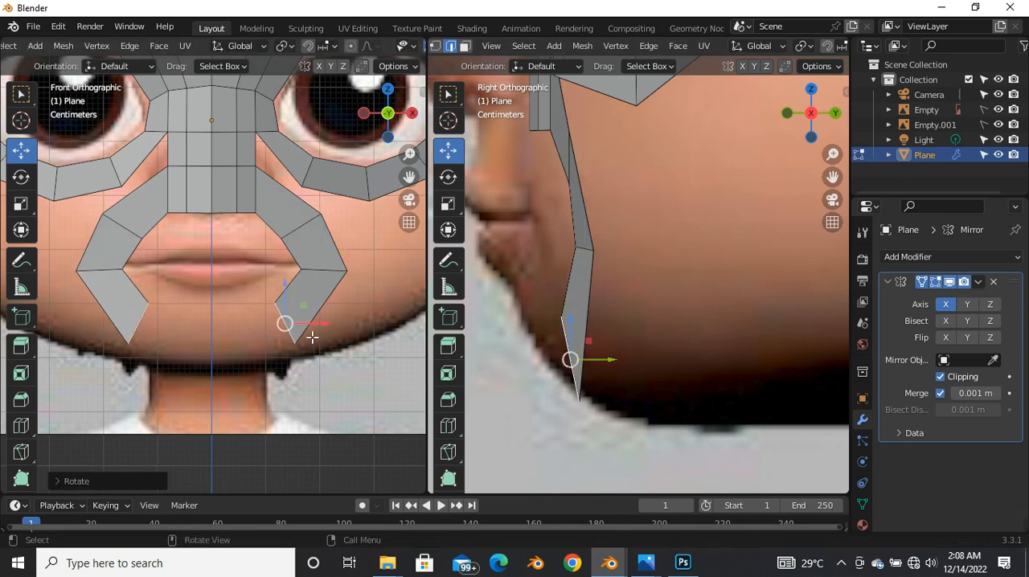
key("e")
left_click(197, 345)
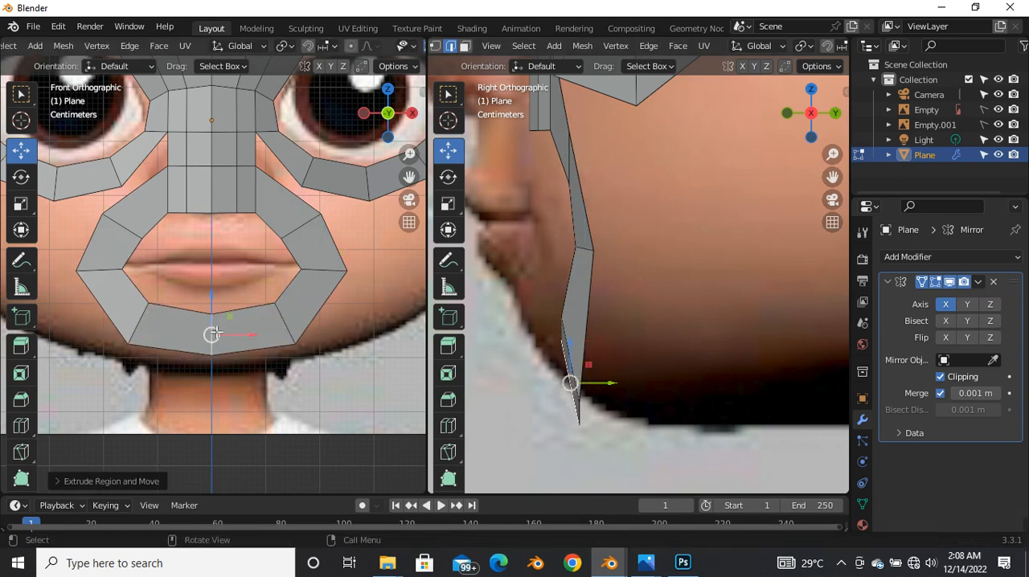
Step: Rotate the lower edge beside the chin to even out the mouth loop's curve in the front view
scroll(247, 323, "down", 4)
scroll(247, 323, "up", 5)
left_click_drag(266, 311, 265, 310)
left_click(331, 289)
key("r")
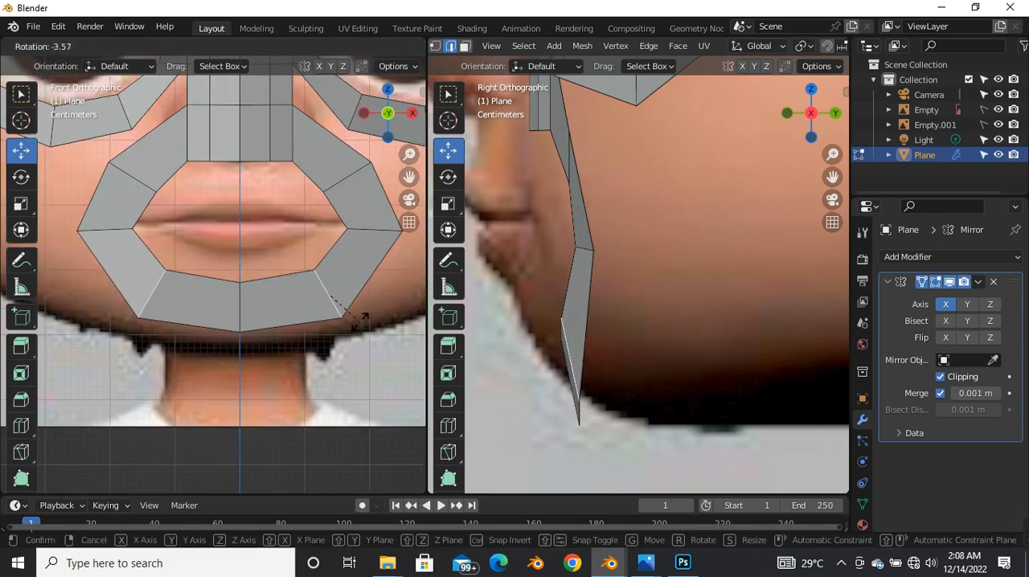
left_click(366, 322)
Step: Move the mouth loop's chin centre edge and the neighbouring lower edge forward to the chin profile in the side view
left_click(240, 309)
mouse_move(573, 378)
left_mouse_down()
mouse_move(572, 390)
mouse_move(546, 388)
mouse_move(571, 356)
mouse_move(566, 365)
left_mouse_up()
left_click(573, 349)
Step: Select the mouth loop's bottom vertices in vertex selection mode and move them back and up onto the chin contour
scroll(239, 330, "down", 2)
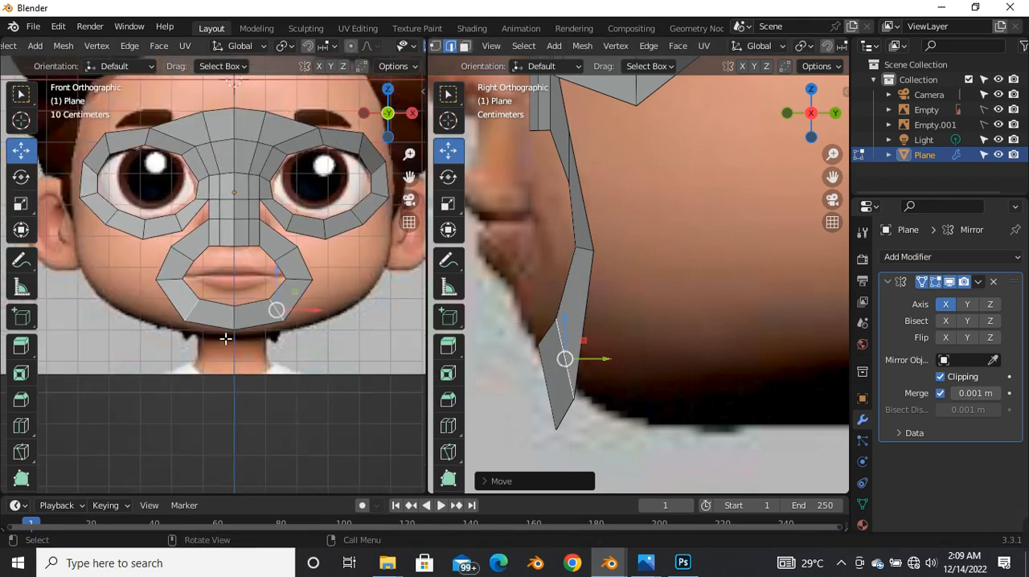
scroll(526, 422, "up", 3)
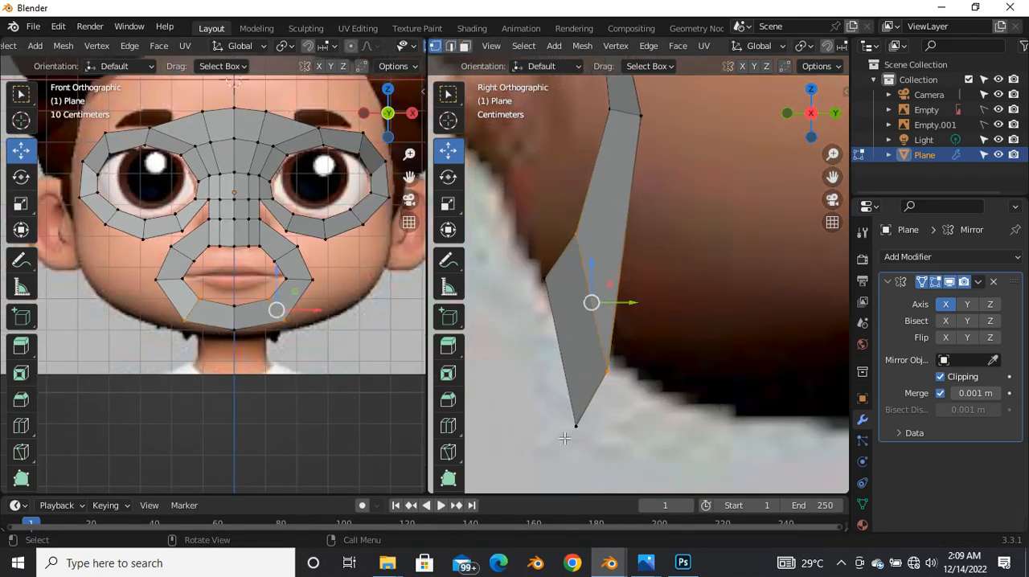
left_click_drag(559, 335, 652, 496)
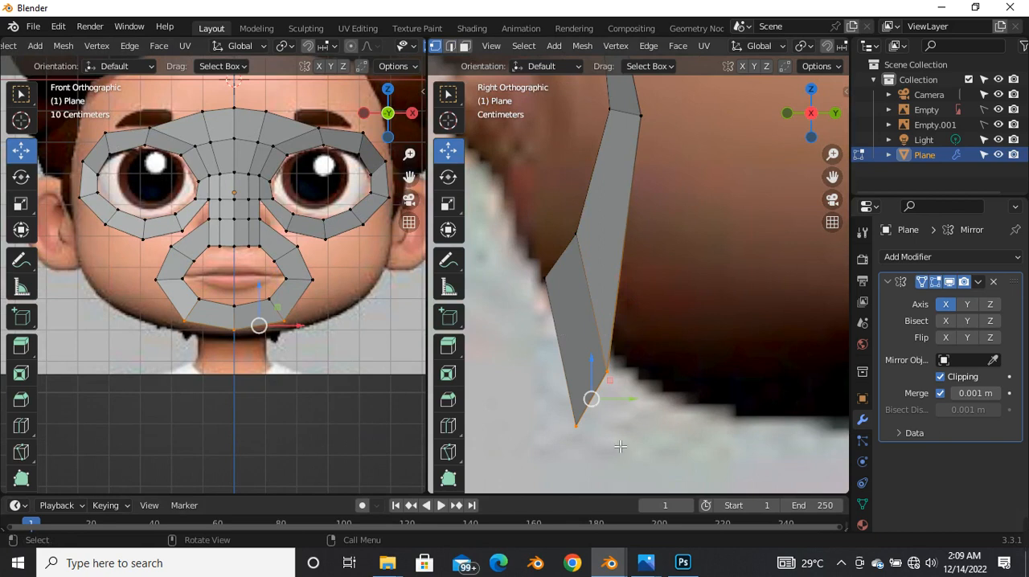
left_click_drag(589, 407, 667, 368)
scroll(595, 340, "down", 6)
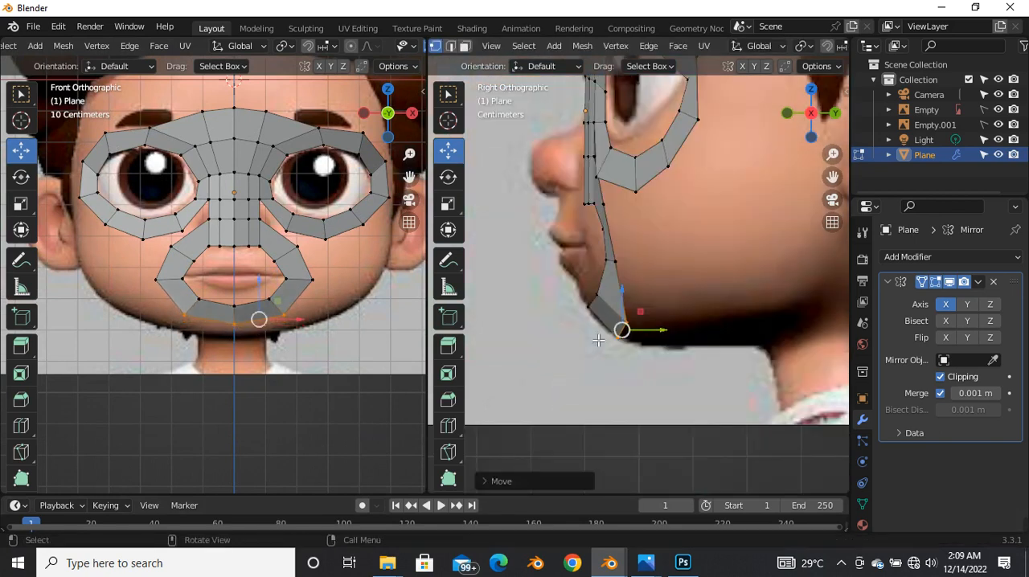
scroll(630, 220, "up", 2)
left_click(590, 196)
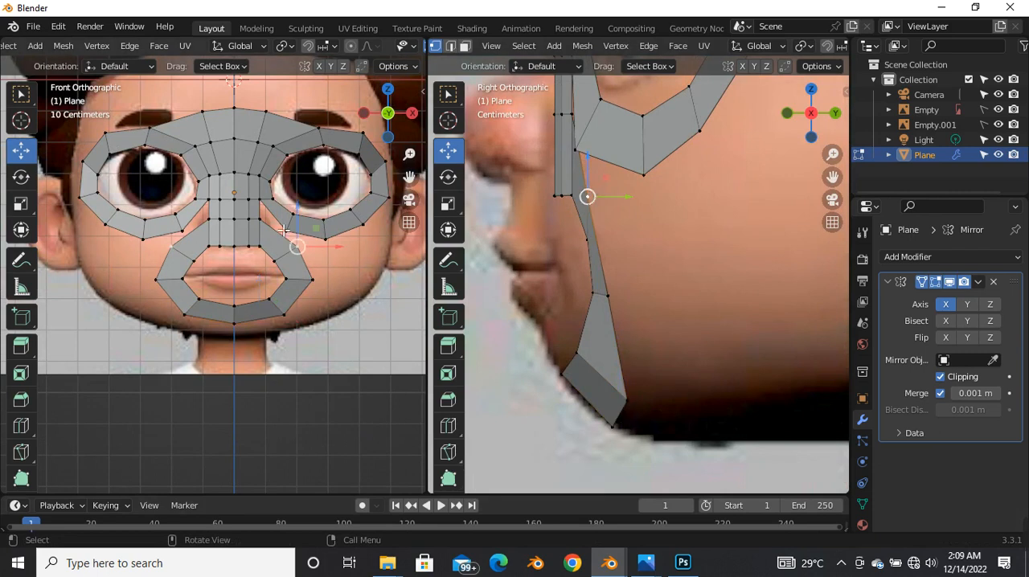
scroll(282, 241, "up", 5)
scroll(256, 297, "down", 3)
left_click(269, 280)
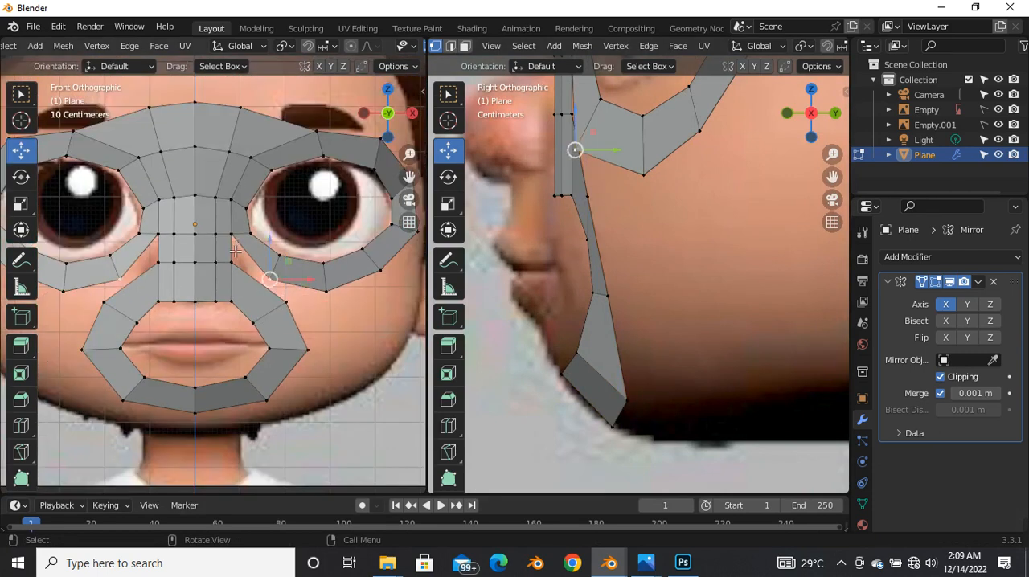
Step: Move the two inner-corner vertices of the eye loop beside the nose bridge to follow the eye outline in the front view
scroll(273, 283, "up", 3)
left_click(276, 204)
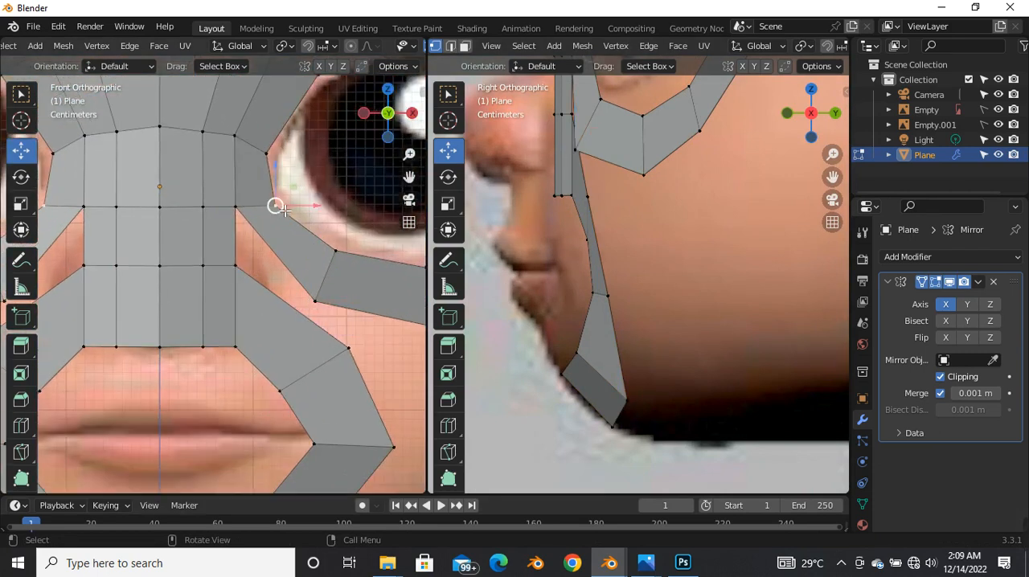
left_click_drag(277, 205, 291, 201)
left_click(291, 199)
left_click(281, 157)
key("g")
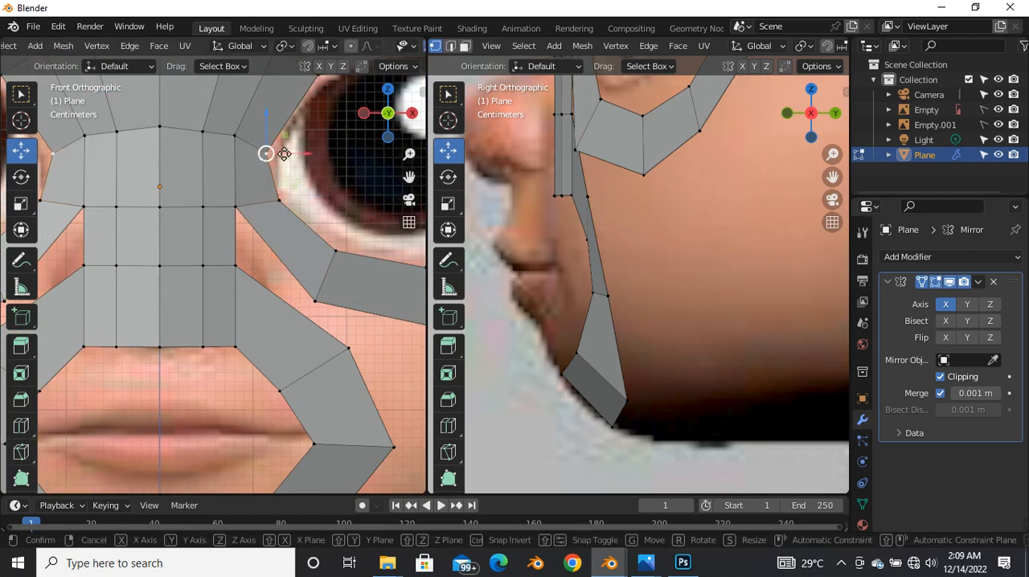
left_click(287, 157)
scroll(277, 249, "down", 5)
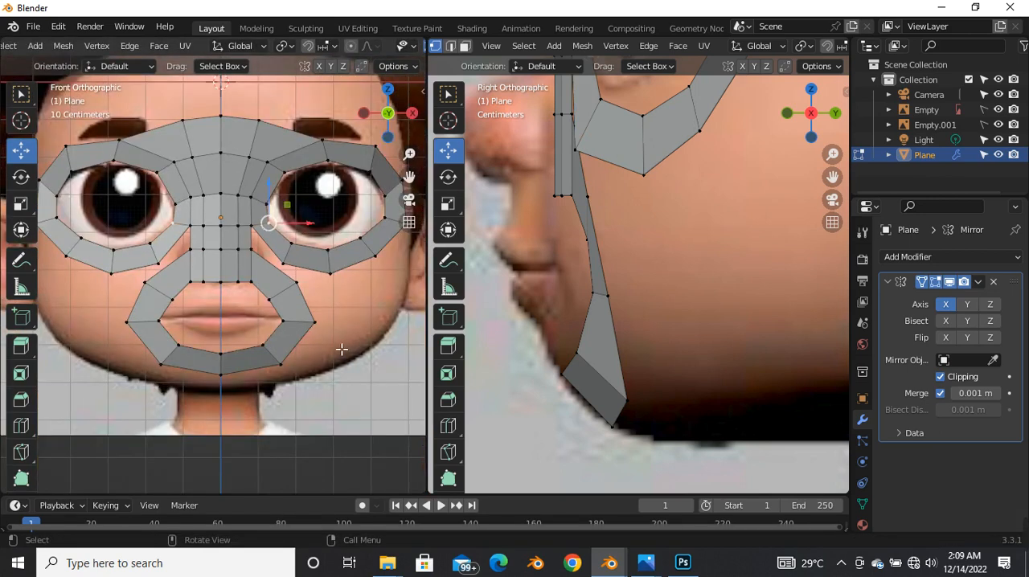
left_click(314, 322)
scroll(314, 322, "down", 3)
scroll(272, 269, "up", 6)
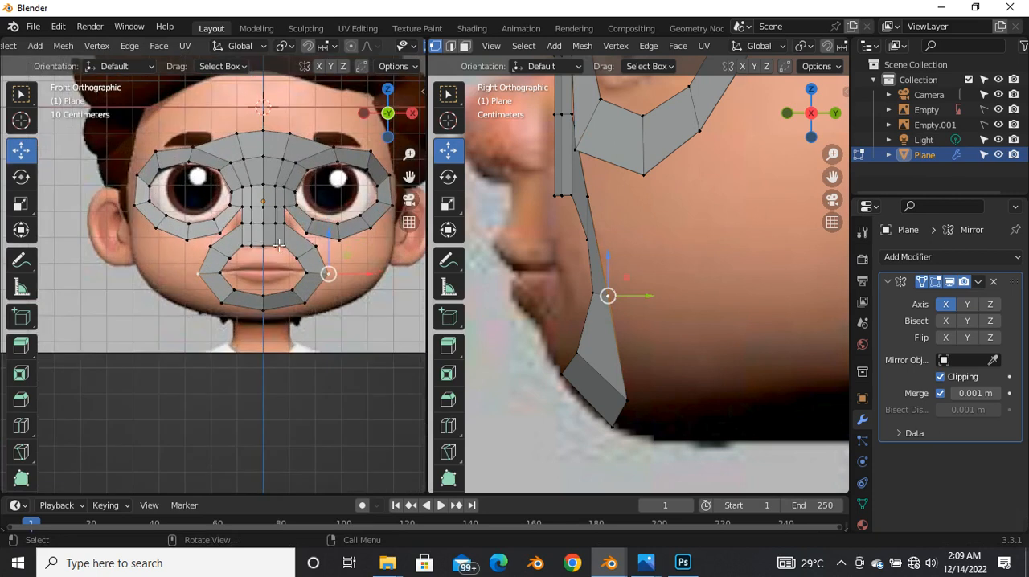
scroll(272, 268, "down", 4)
scroll(678, 245, "down", 2)
scroll(643, 241, "up", 3)
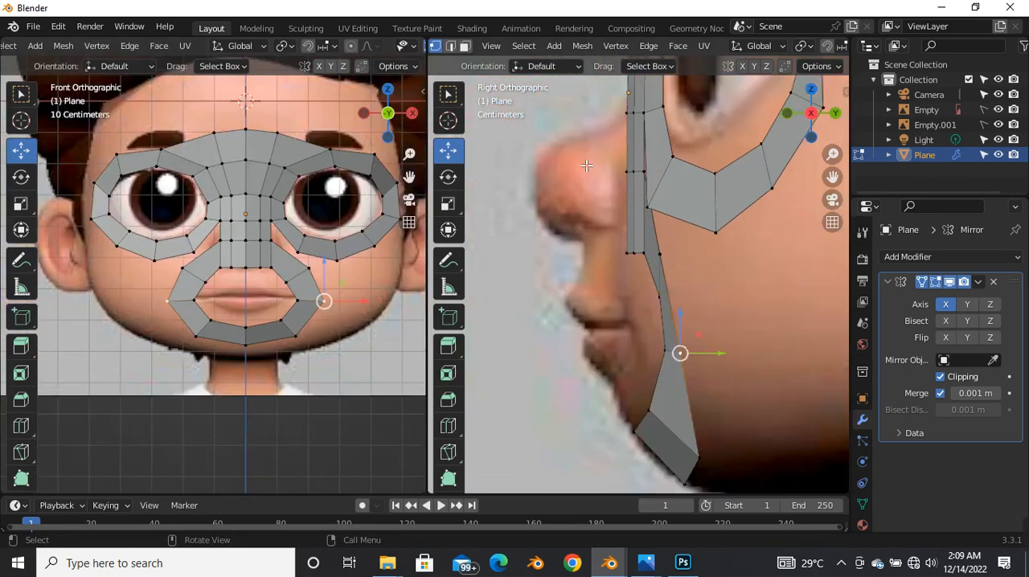
Step: Try to move the nose base's bottom vertices forward in the side view, and undo the move
scroll(627, 241, "up", 3)
left_click_drag(604, 258, 663, 210)
key("ctrl+z")
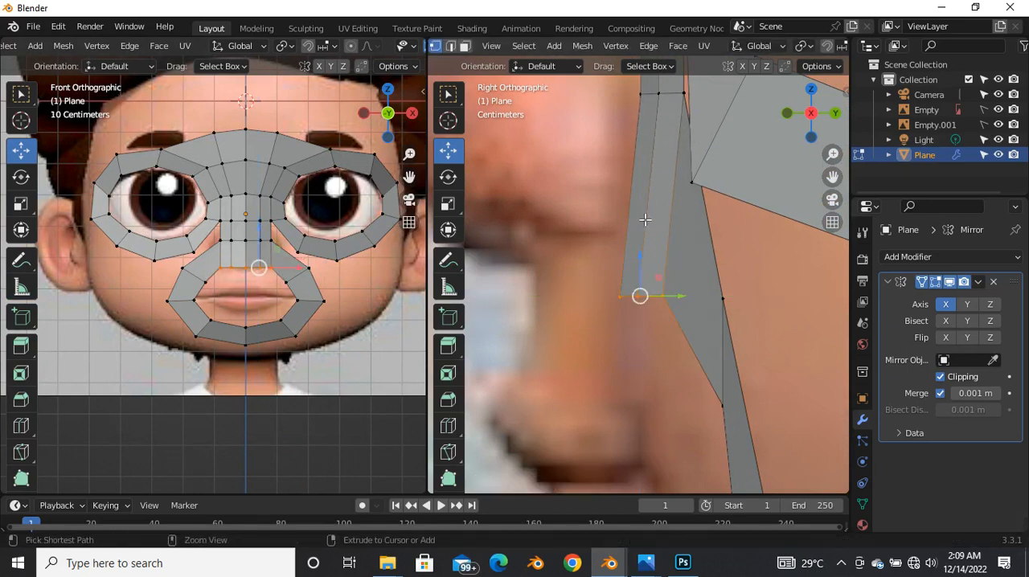
key("ctrl+z")
left_click(674, 296)
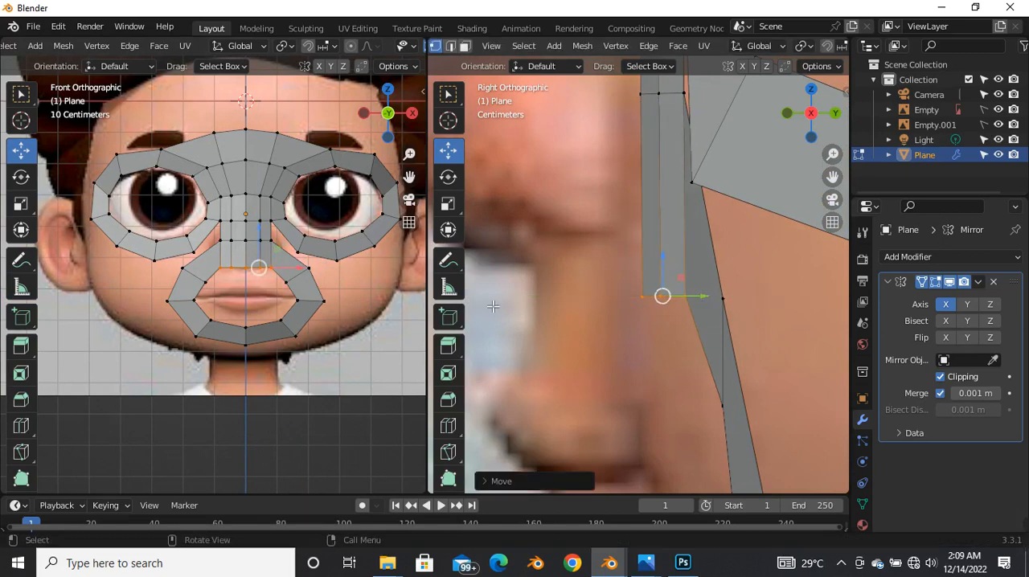
Step: Using X-ray in the front view, move the nose's two lowest vertex rows to match the nostril and nose outline of the reference
scroll(274, 283, "up", 4)
scroll(269, 265, "down", 4)
key("alt+z")
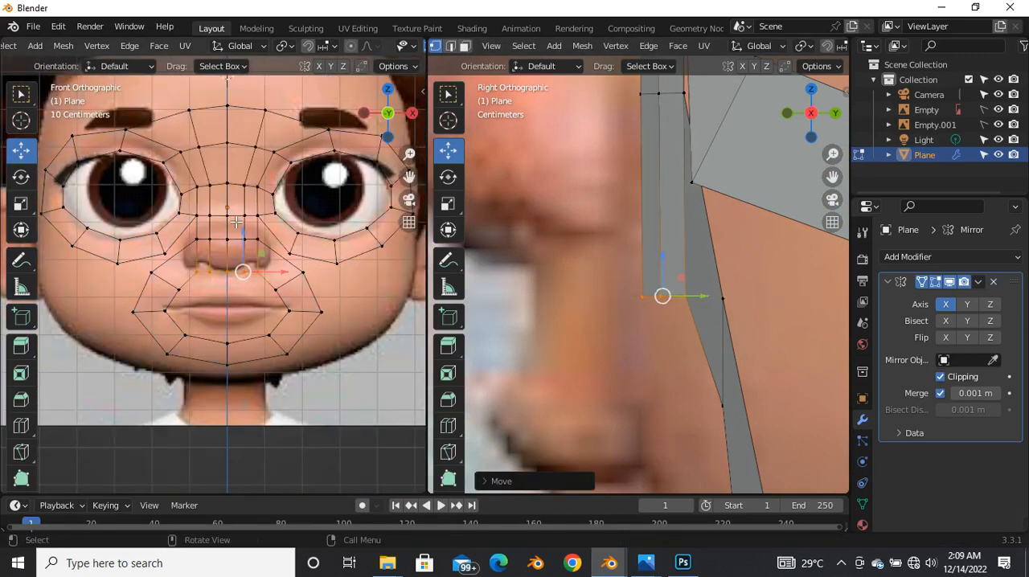
scroll(265, 255, "up", 3)
left_click(282, 263)
left_click_drag(282, 264, 260, 306)
left_click(262, 340)
left_click(305, 321)
left_click_drag(320, 328, 320, 274)
left_click(224, 272)
left_click_drag(225, 258, 227, 255)
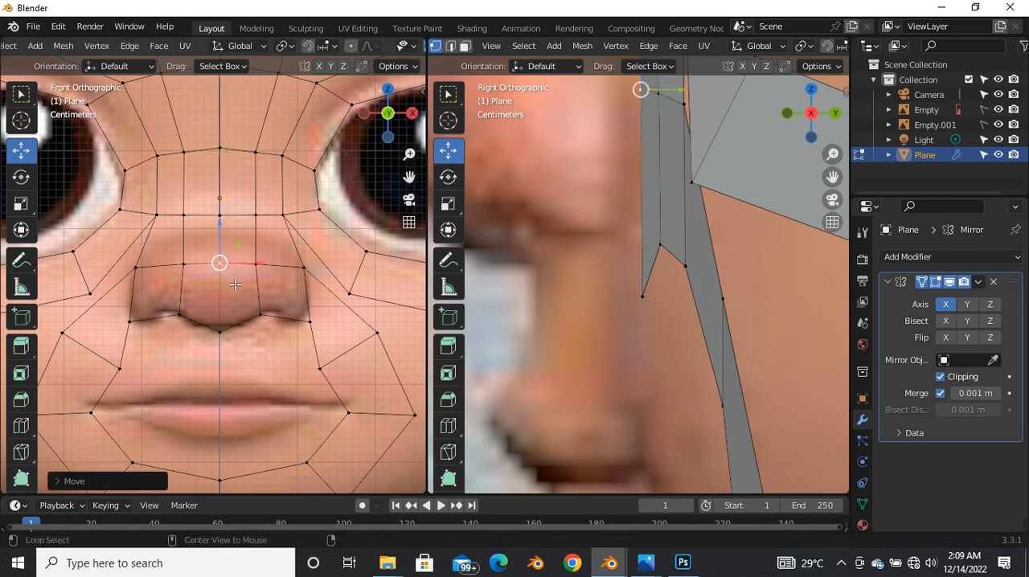
key("alt+z")
Step: Merge the eye loop's lower inner vertex with the neighbouring vertex on the side of the nose at center
scroll(251, 294, "down", 3)
scroll(277, 309, "up", 3)
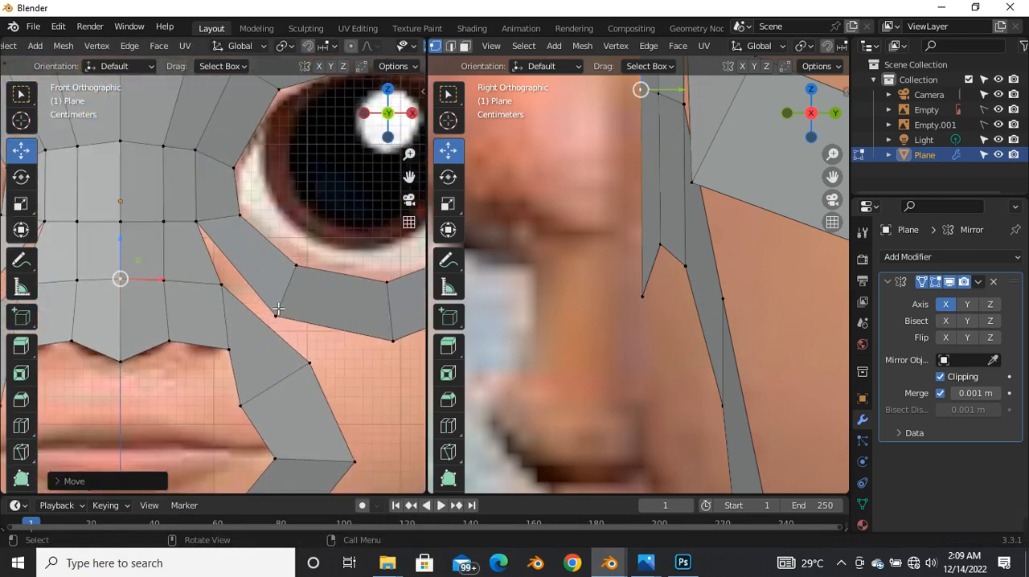
scroll(229, 291, "down", 3)
scroll(252, 327, "up", 3)
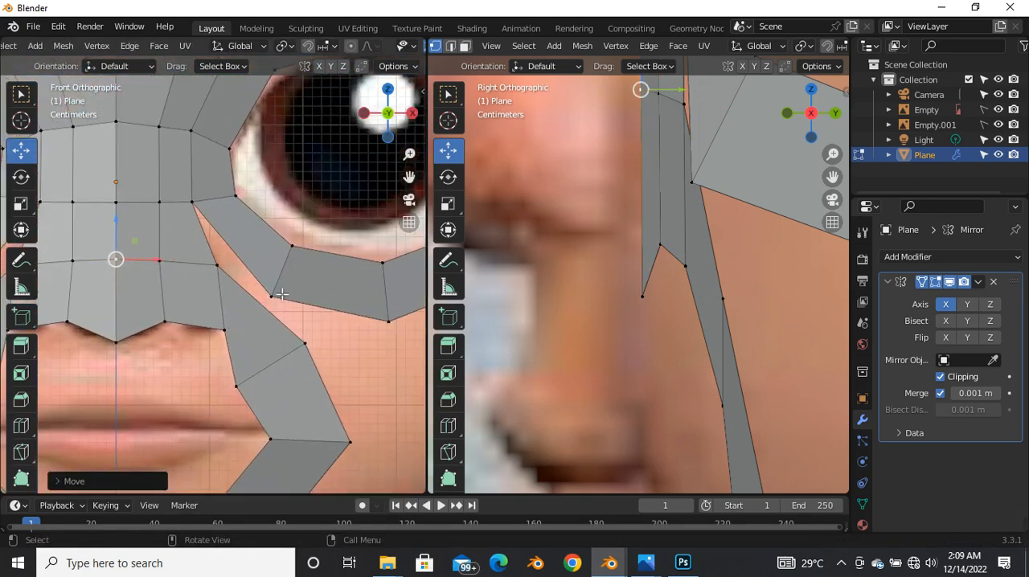
left_click(271, 296)
left_click(217, 265, "shift")
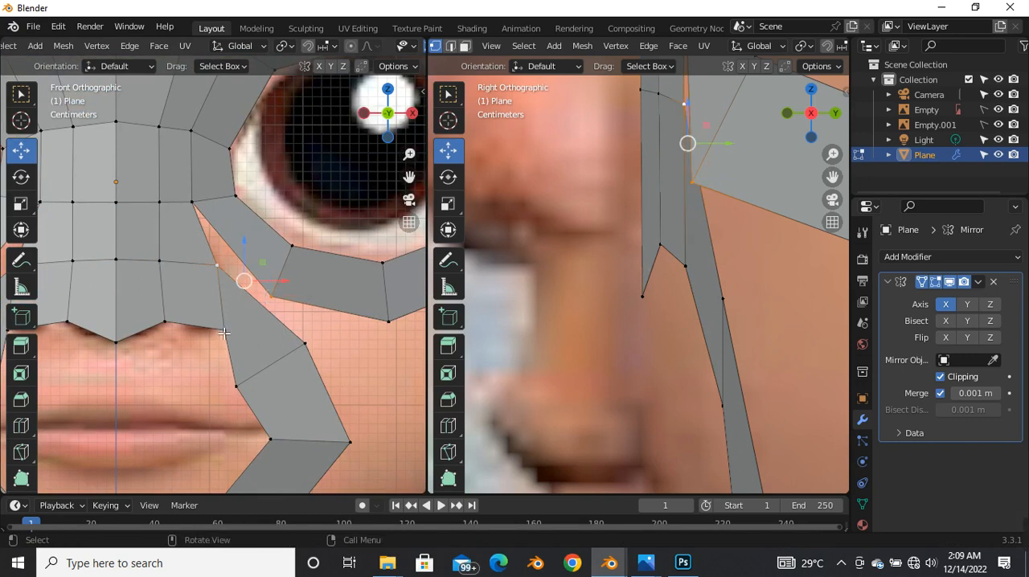
key("m")
left_click(221, 332)
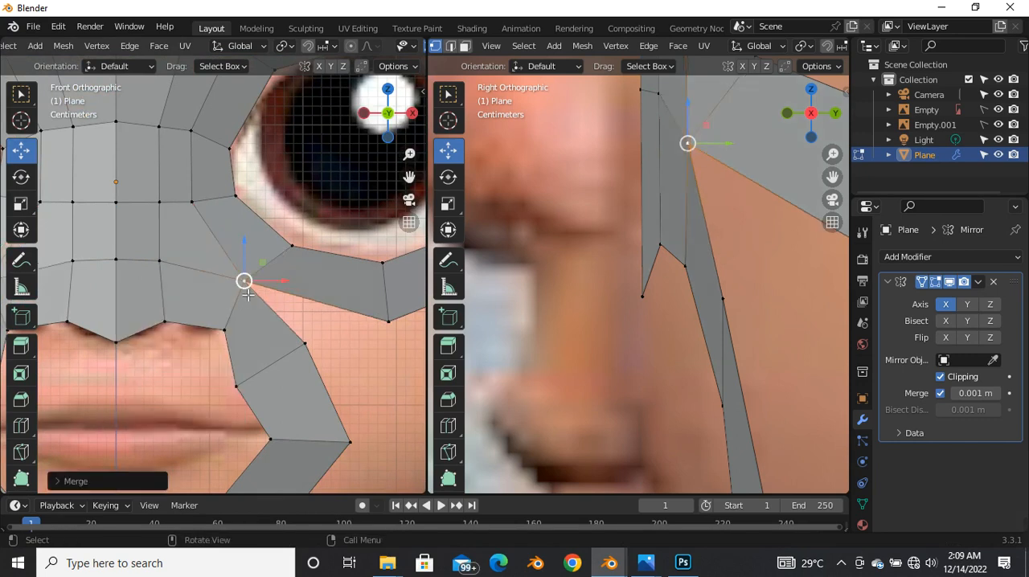
Step: Move the merged vertex onto the outer edge of the nose, using X-ray to see the front reference
key("alt+z")
key("g")
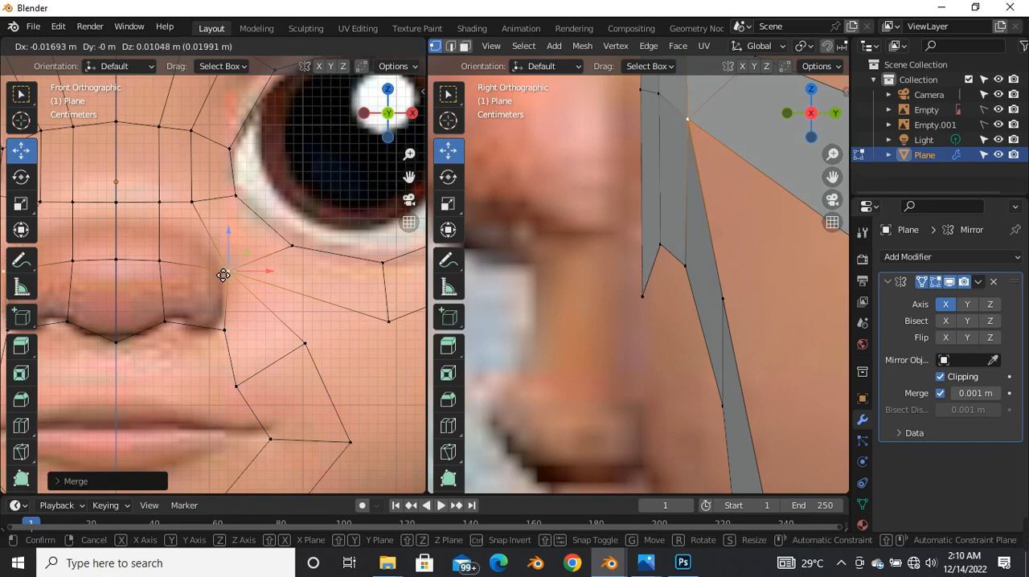
left_click(220, 266)
key("alt+z")
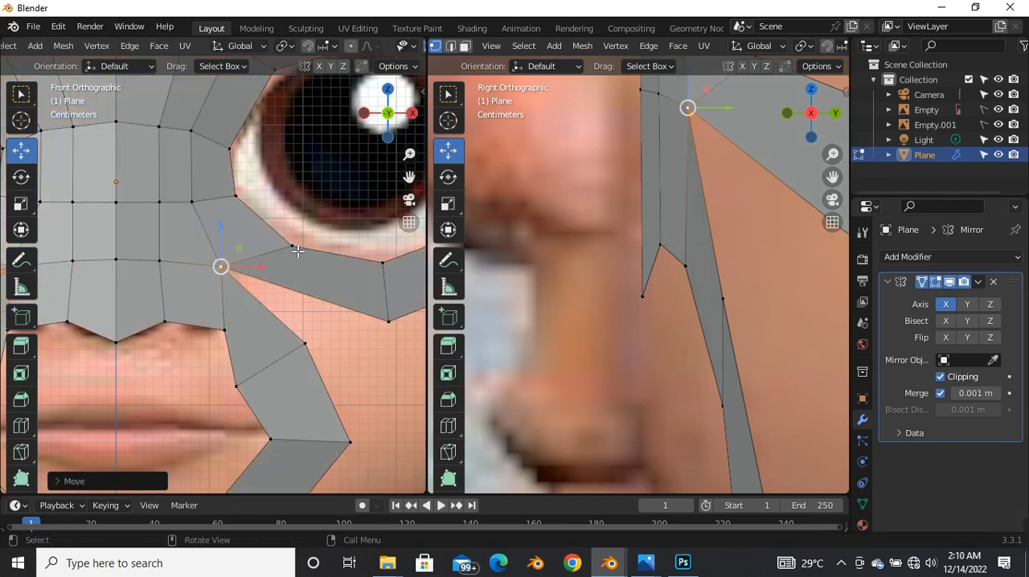
Step: Examine the face loops around the mouth, nose base and eye by selecting them in face selection mode
scroll(221, 252, "down", 4)
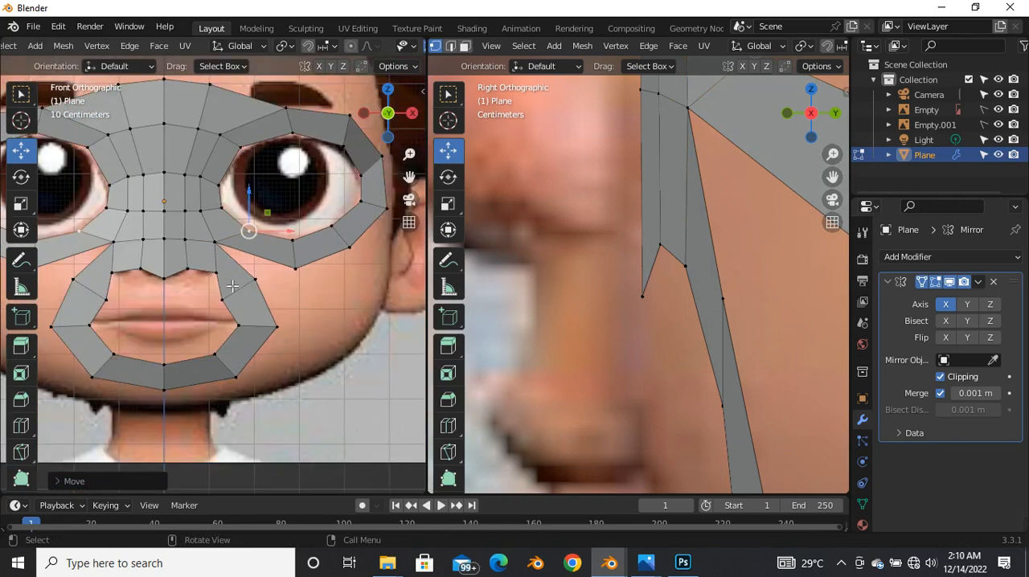
scroll(236, 265, "up", 2)
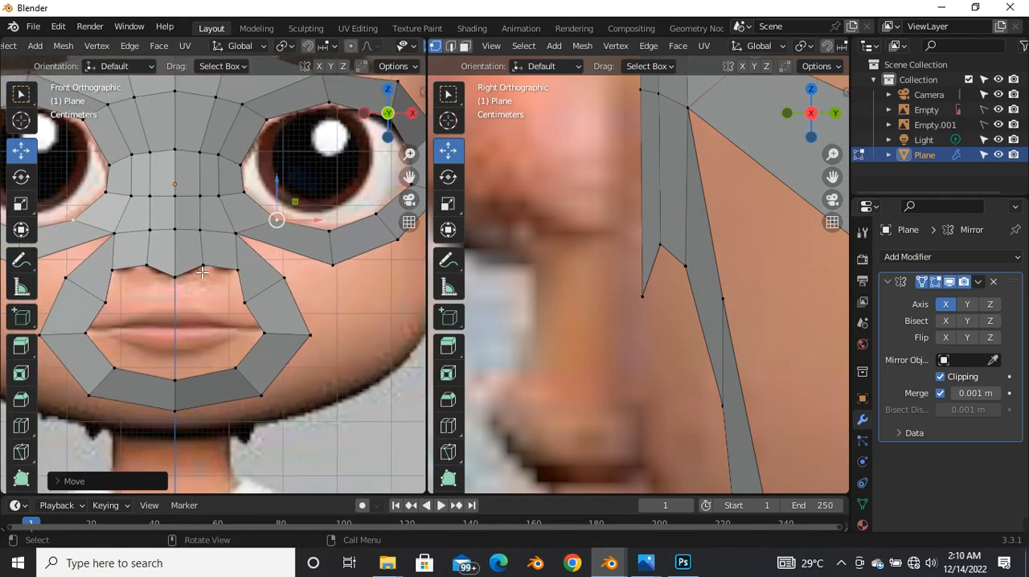
key("3")
left_click(212, 253, "alt")
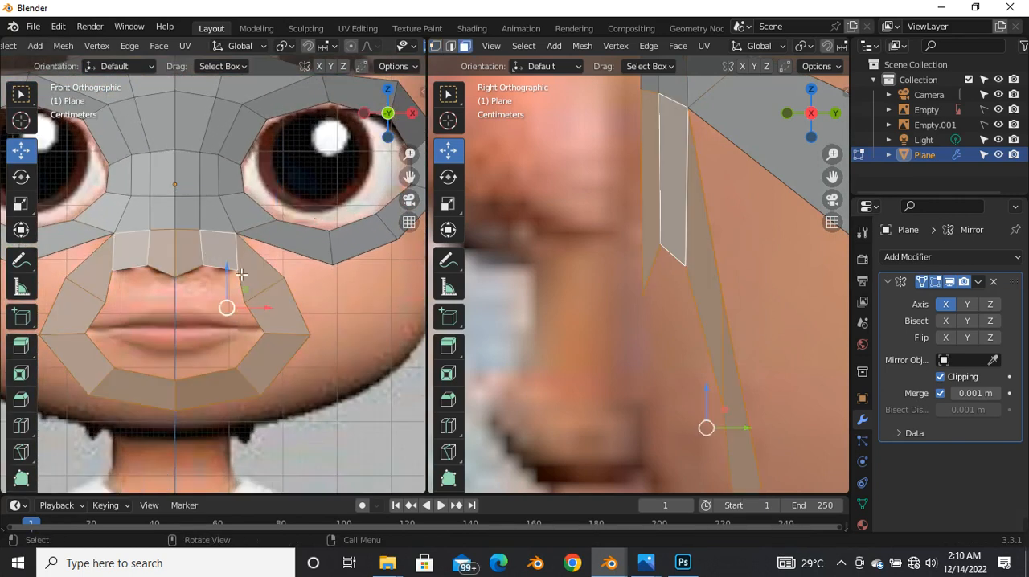
scroll(242, 274, "down", 4)
scroll(212, 279, "up", 4)
left_click(235, 273)
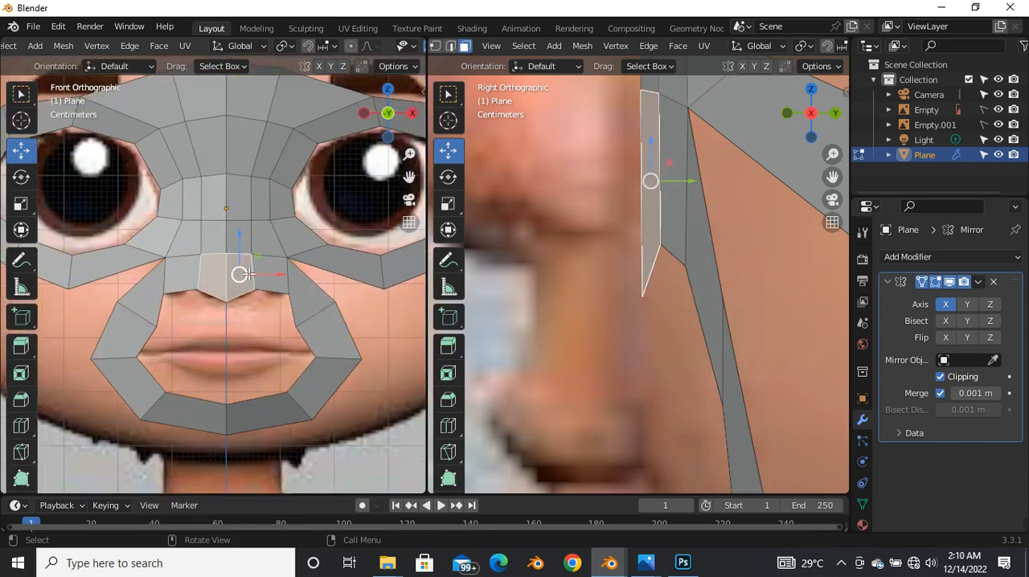
left_click(304, 260, "alt")
scroll(304, 260, "down", 4)
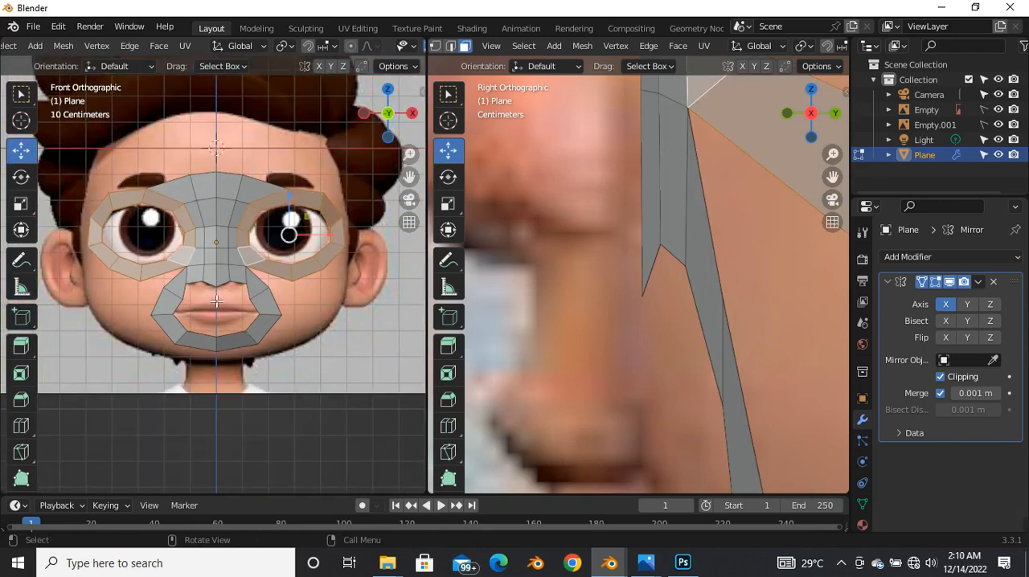
scroll(224, 286, "up", 3)
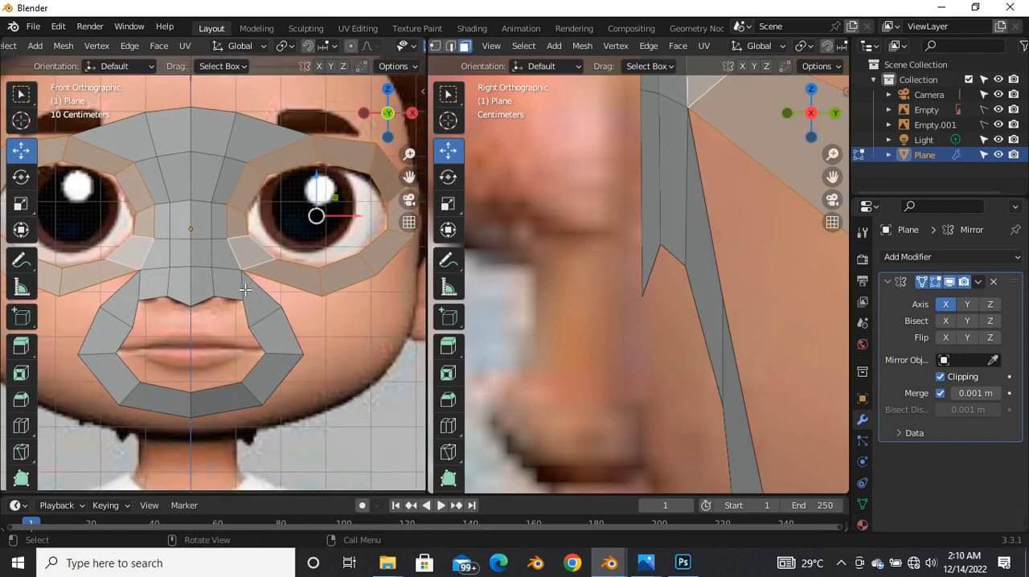
Step: Try merging the eye loop's lowest vertex with the mouth loop's upper outer vertex at center, and undo the merge
key("1")
left_click(244, 299)
scroll(250, 302, "up", 3)
scroll(243, 303, "down", 3)
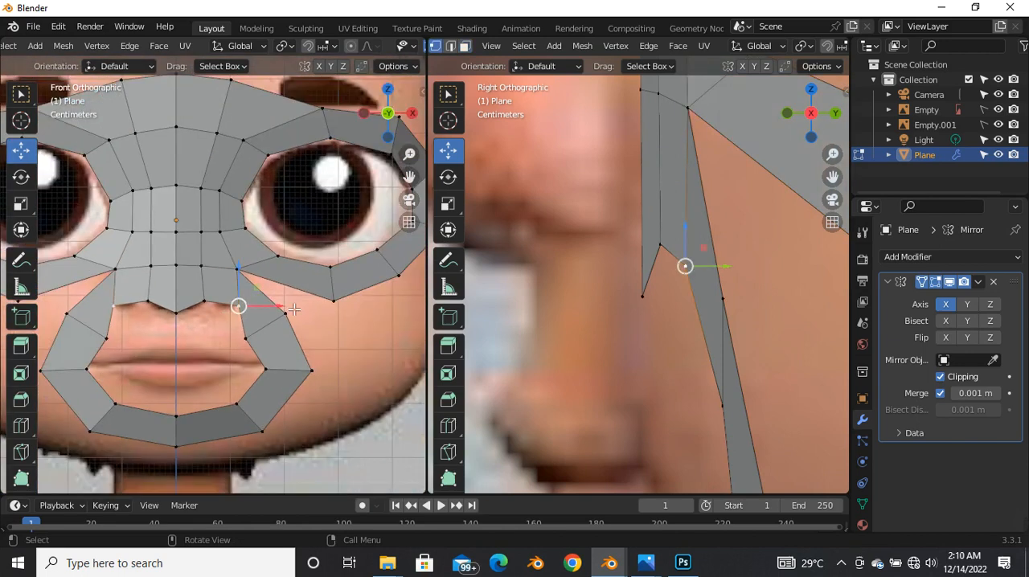
scroll(320, 319, "up", 3)
left_click(260, 323)
left_click(341, 301, "shift")
scroll(276, 336, "down", 5)
key("m")
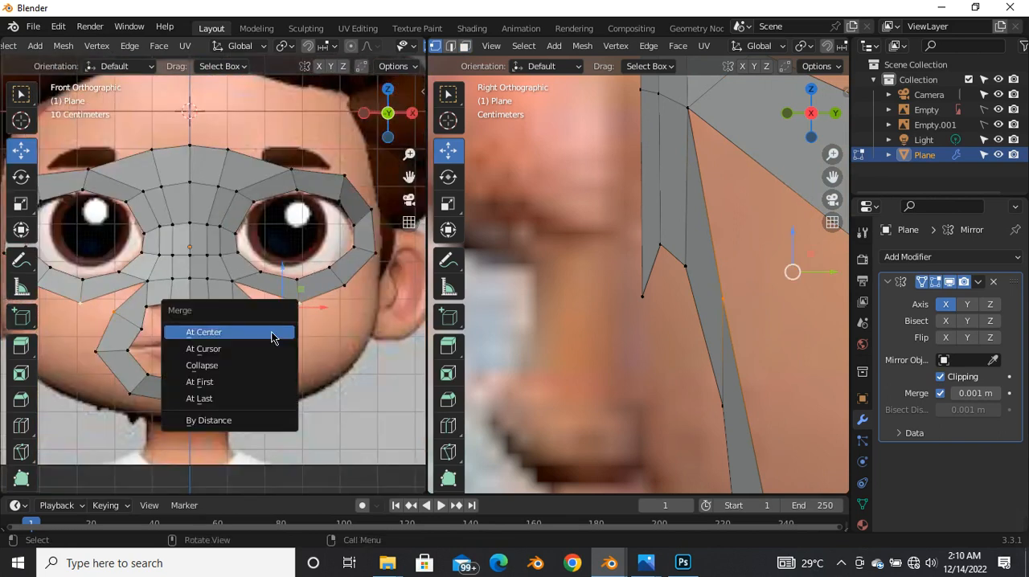
left_click(271, 338)
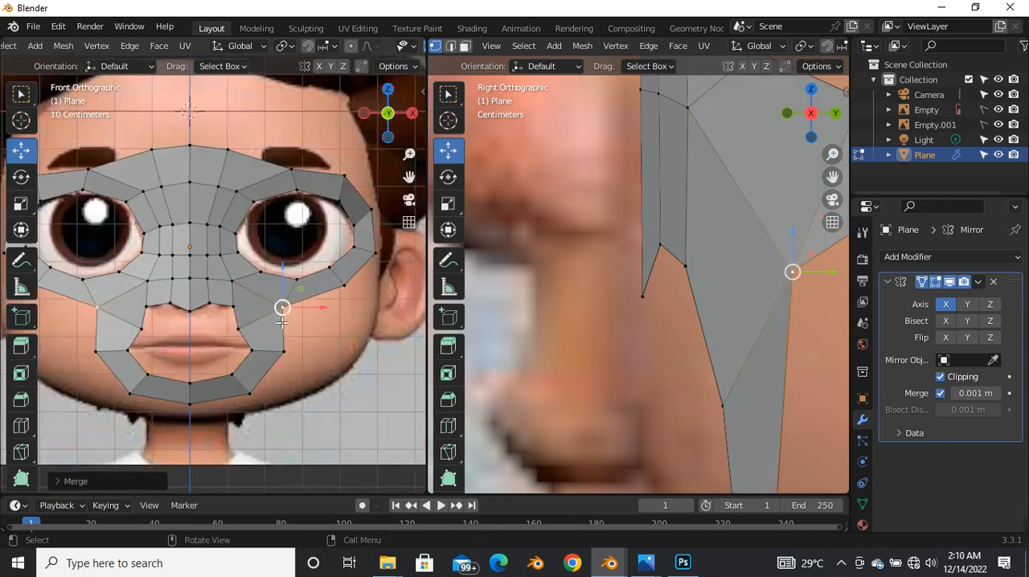
key("ctrl+z")
Step: Add a loop cut across the eye loop's lower face nearest the nose
left_click(298, 312)
scroll(266, 293, "up", 4)
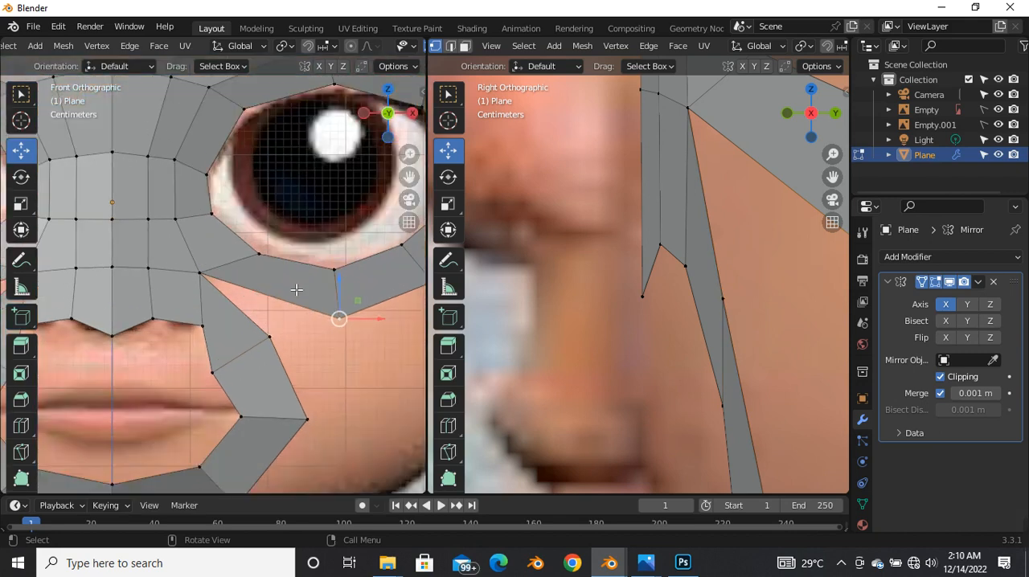
scroll(309, 310, "down", 4)
scroll(306, 298, "up", 4)
key("ctrl+r")
left_click(296, 280)
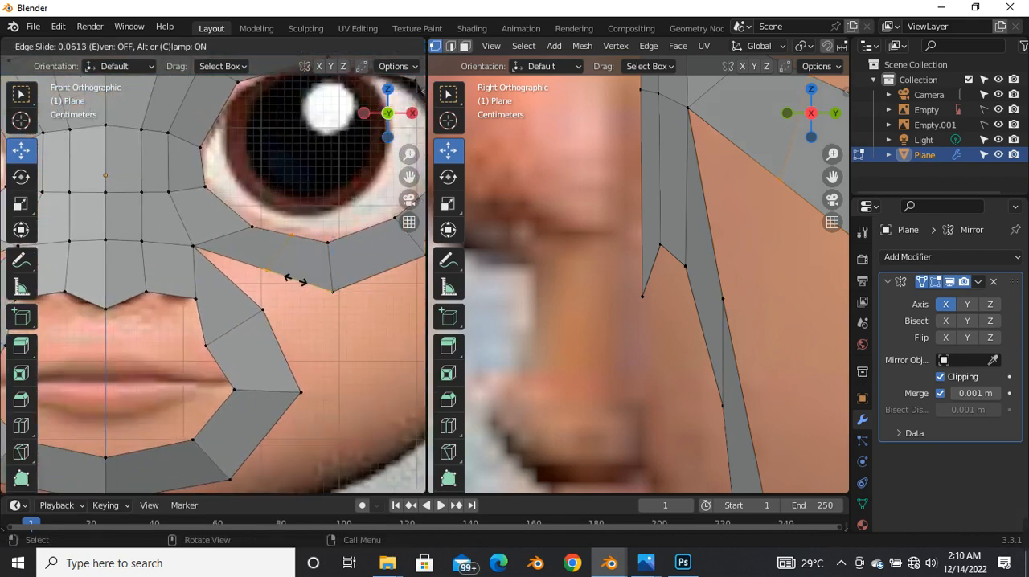
left_click(296, 273)
left_click_drag(280, 265, 282, 270)
Step: Slide the eye loop's lower cross edge outward and lower it slightly to keep the curve under the eye even
key("g")
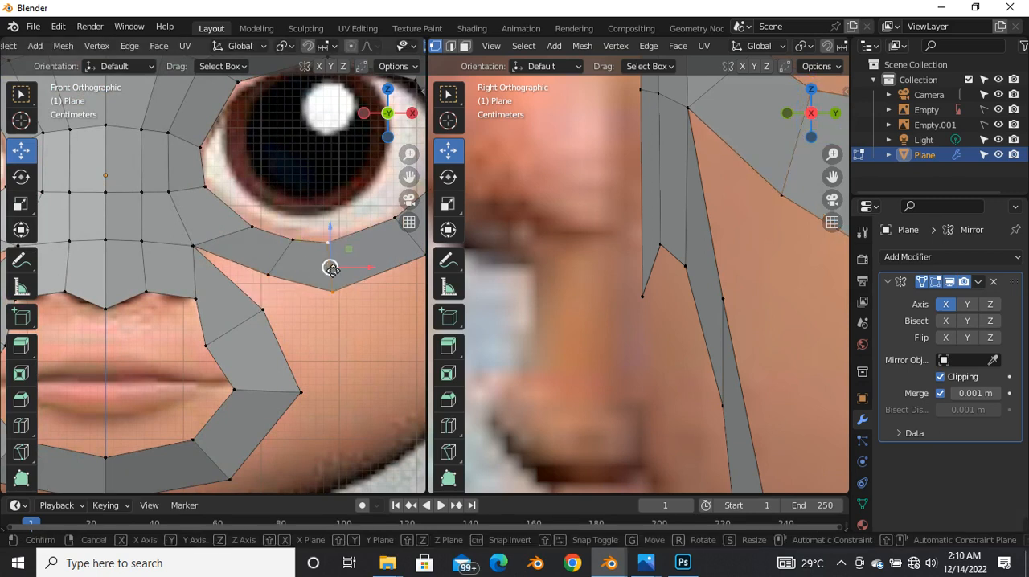
key("g")
left_click(344, 263)
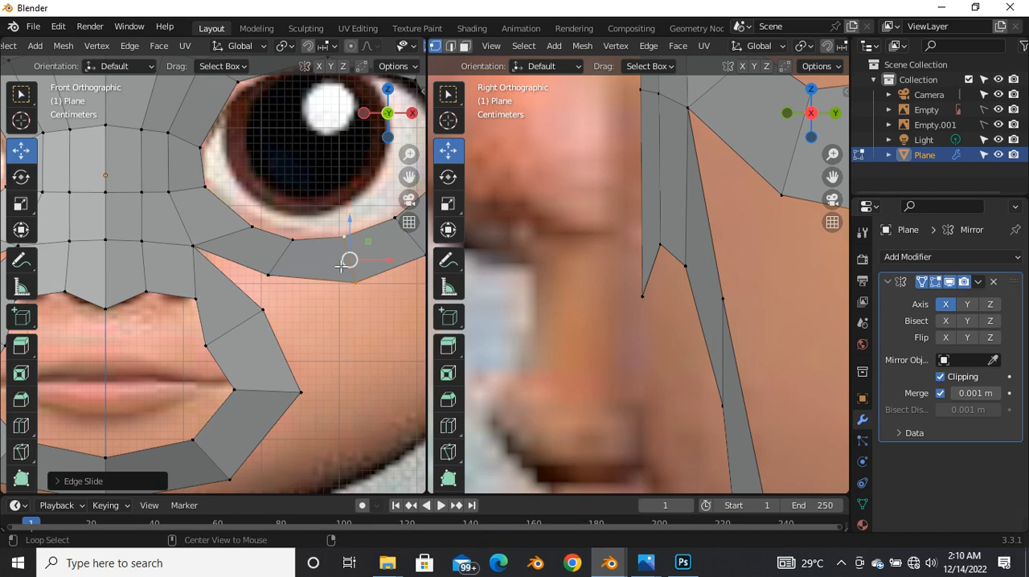
key("alt+z")
key("g")
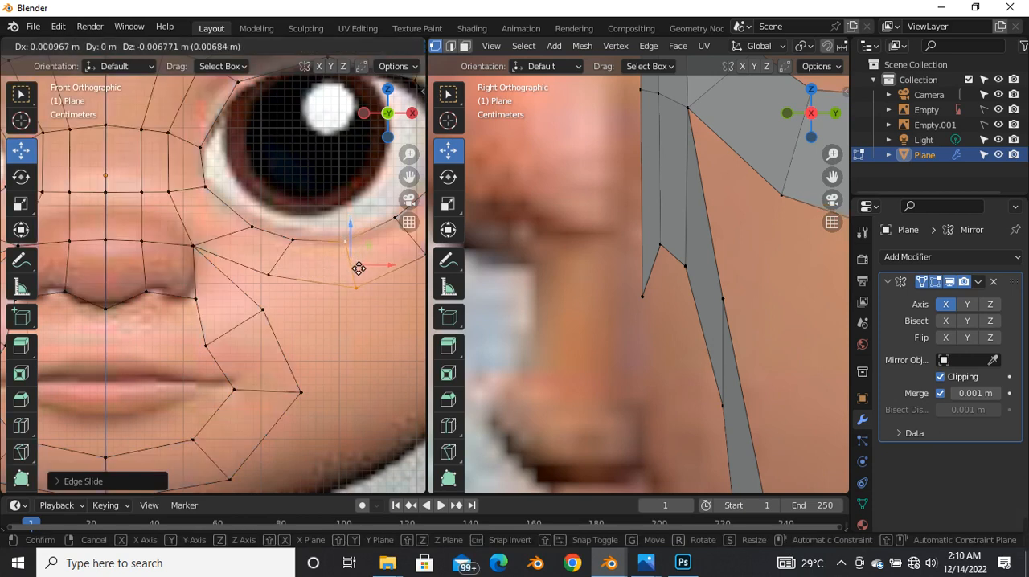
left_click(348, 265)
Step: Merge the mouth loop's upper outer vertex into the new lower vertex of the eye loop, using At First
left_click(268, 275)
left_click(266, 313, "shift")
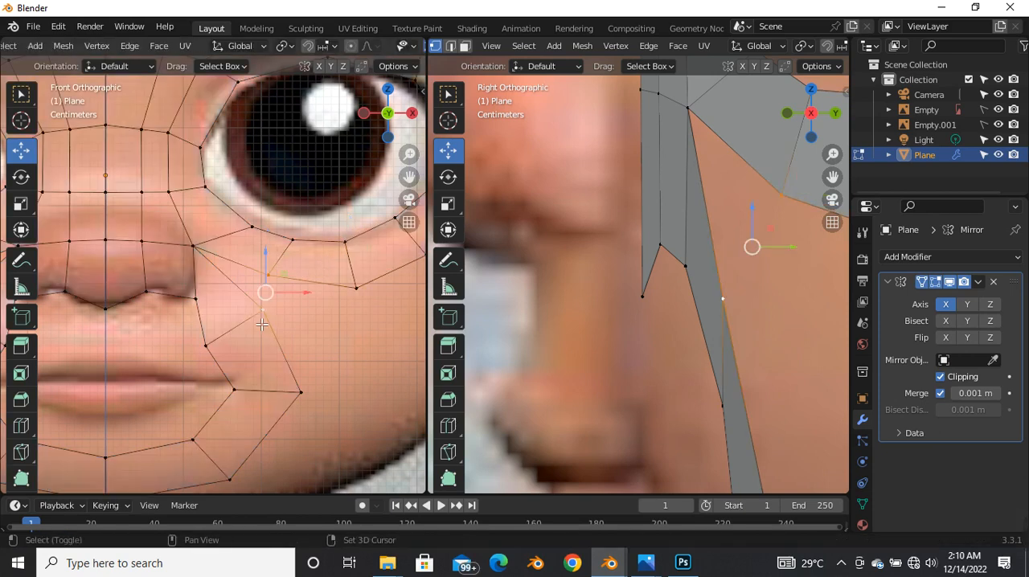
key("m")
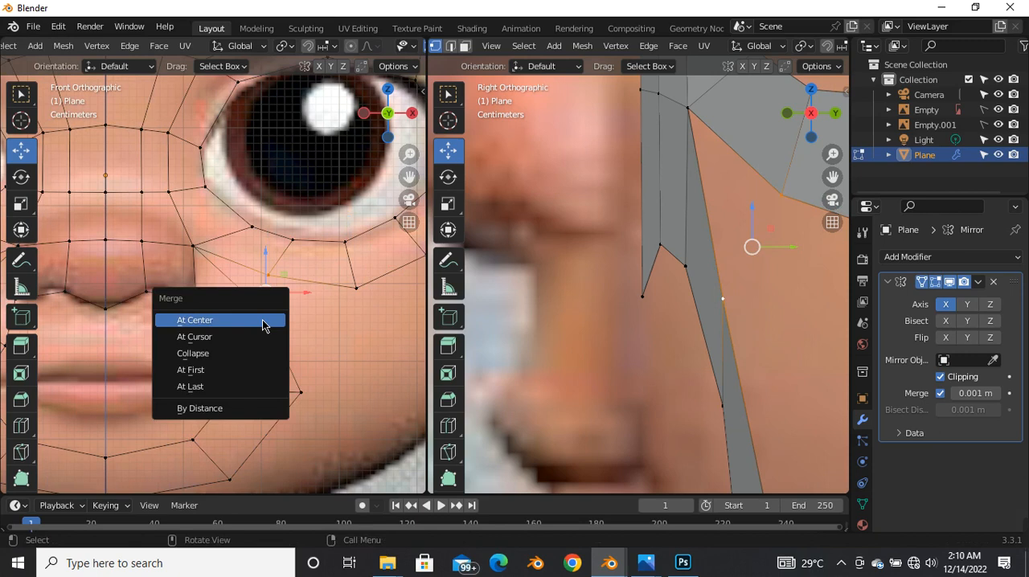
left_click(229, 371)
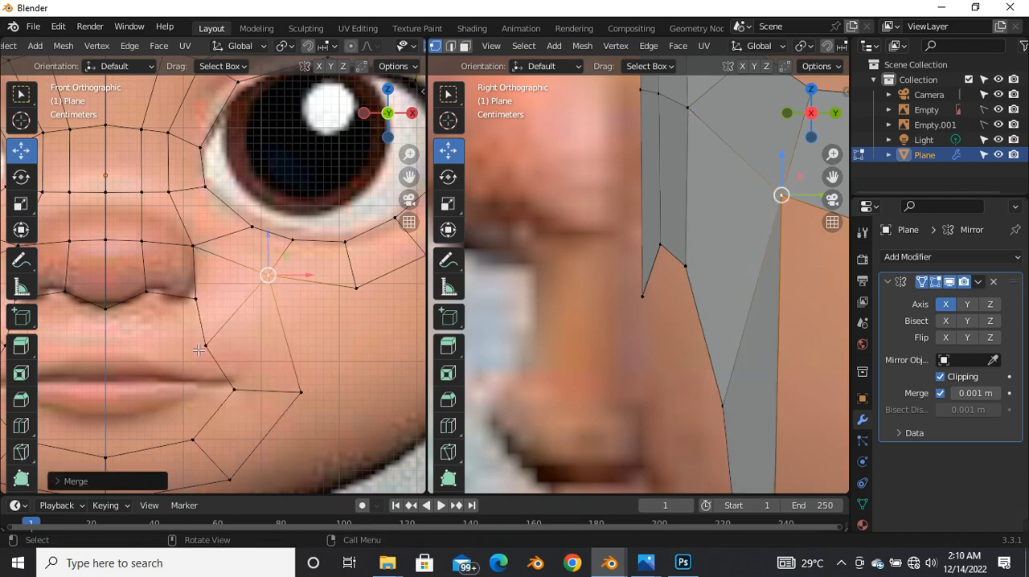
Step: Move the mouth loop's inner vertex above the mouth corner outward and slightly up, evening the loop's width
left_click(203, 346)
key("g")
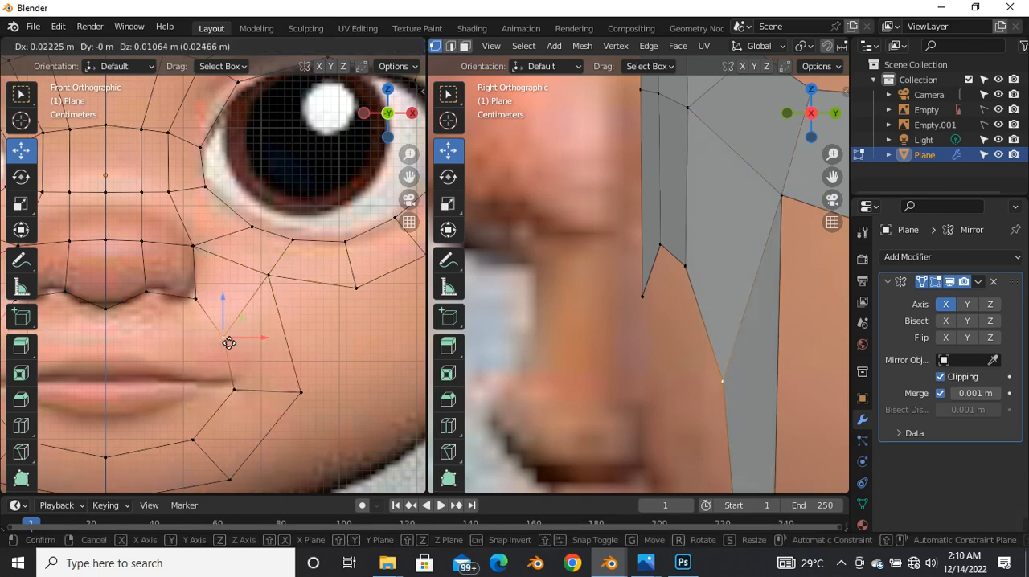
left_click(207, 346)
key("alt+z")
scroll(207, 347, "down", 5)
scroll(218, 331, "up", 3)
scroll(558, 284, "down", 5)
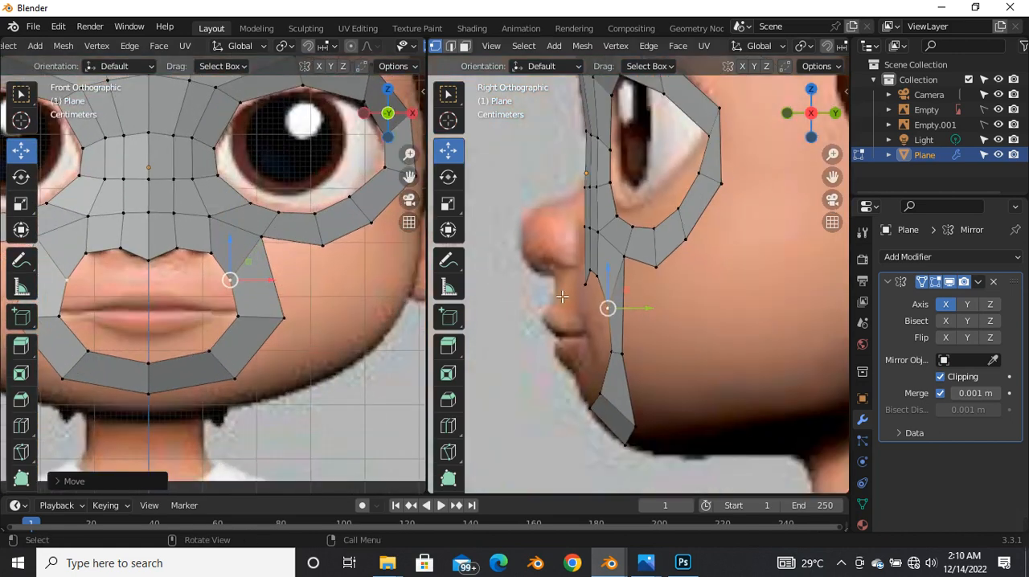
Step: Undo the last change and shift the mouth loop's outer side vertex slightly backward in the side view
key("ctrl+z")
left_click_drag(641, 352, 659, 358)
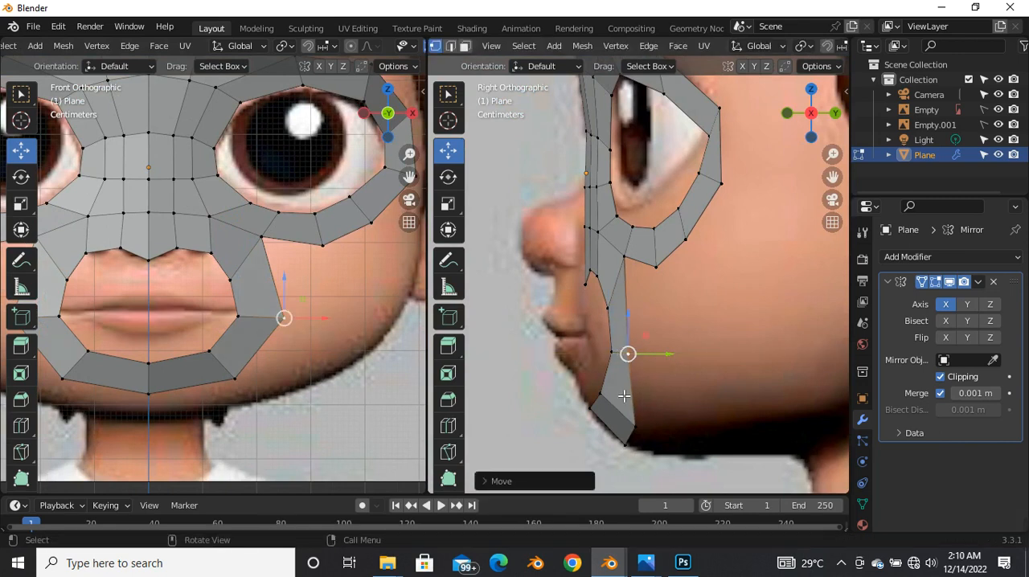
Step: Slide the cross edge at the mouth corner slightly upward along the mouth loop and lower its outer vertex to level the edge
left_click(261, 251)
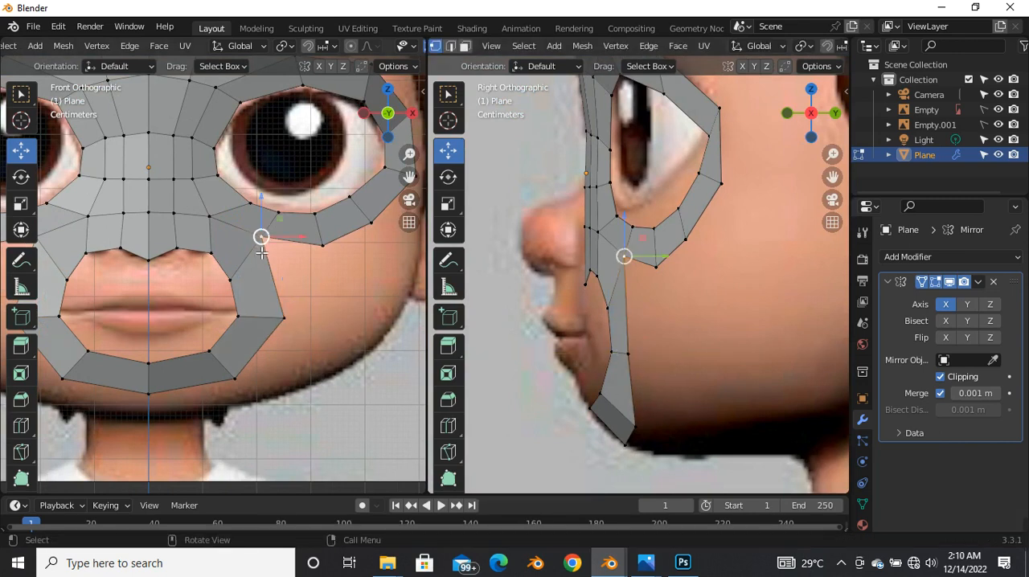
scroll(240, 271, "down", 2)
scroll(250, 323, "up", 3)
left_click_drag(237, 297, 329, 333)
key("shift+z")
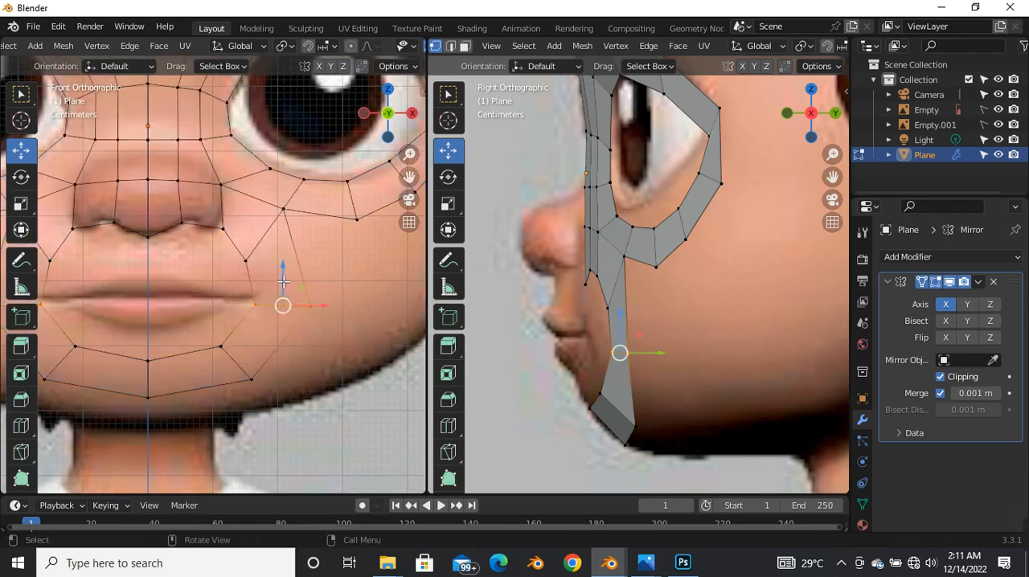
key("g")
key("g")
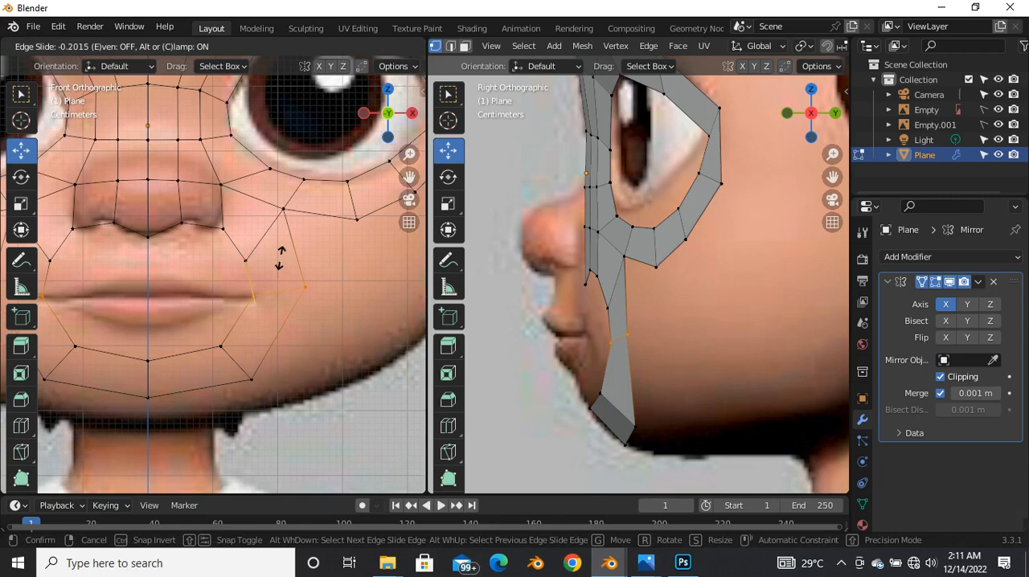
left_click(280, 257)
key("g")
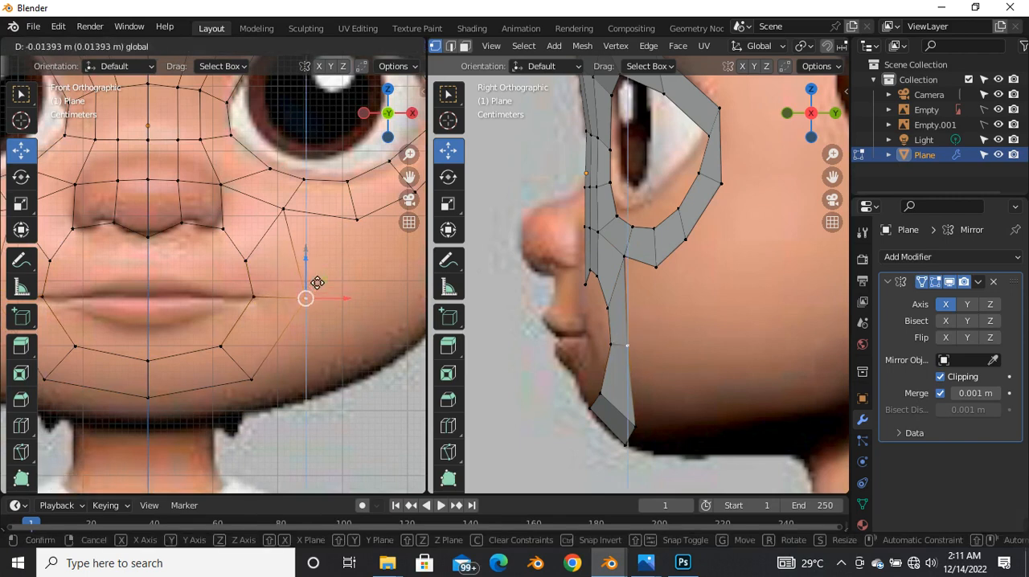
left_click(316, 285)
scroll(273, 329, "down", 5)
scroll(301, 273, "up", 3)
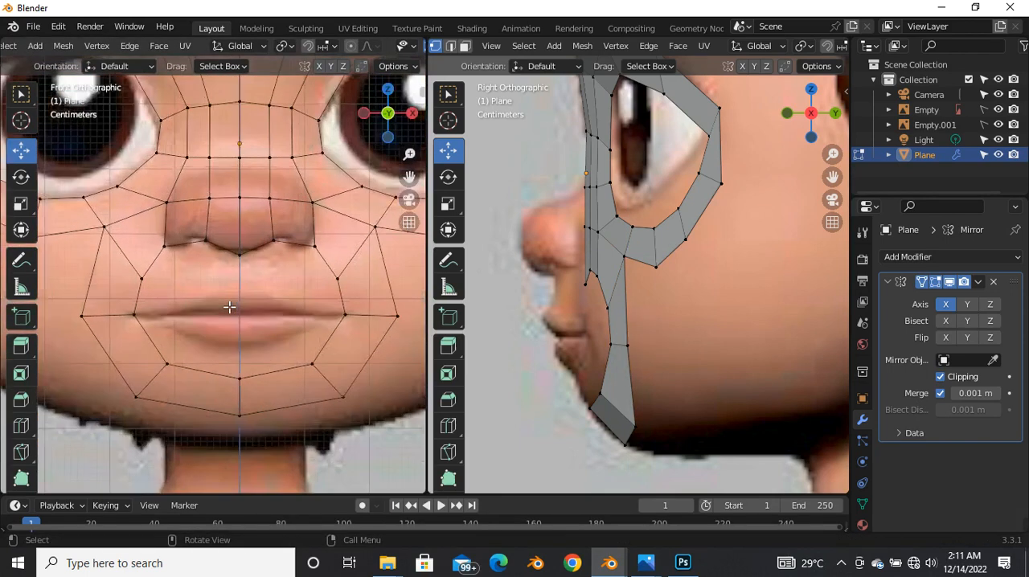
Step: Examine the spacing of the mouth and nose loop vertices in the front view
scroll(333, 284, "down", 2)
left_click(333, 283)
scroll(331, 297, "up", 2)
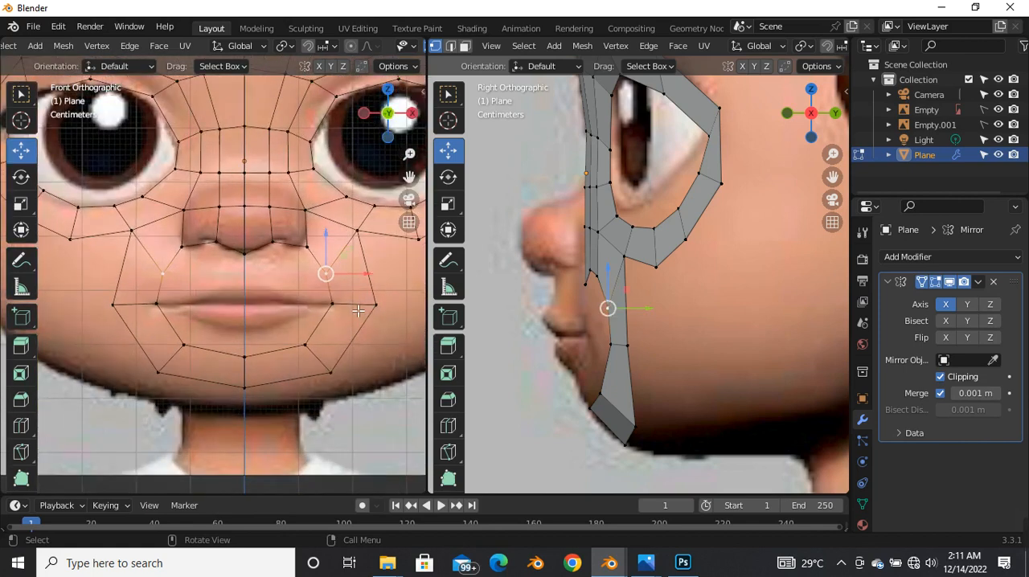
left_click_drag(361, 306, 310, 286)
left_click(329, 269)
left_click(245, 275)
scroll(249, 275, "down", 4)
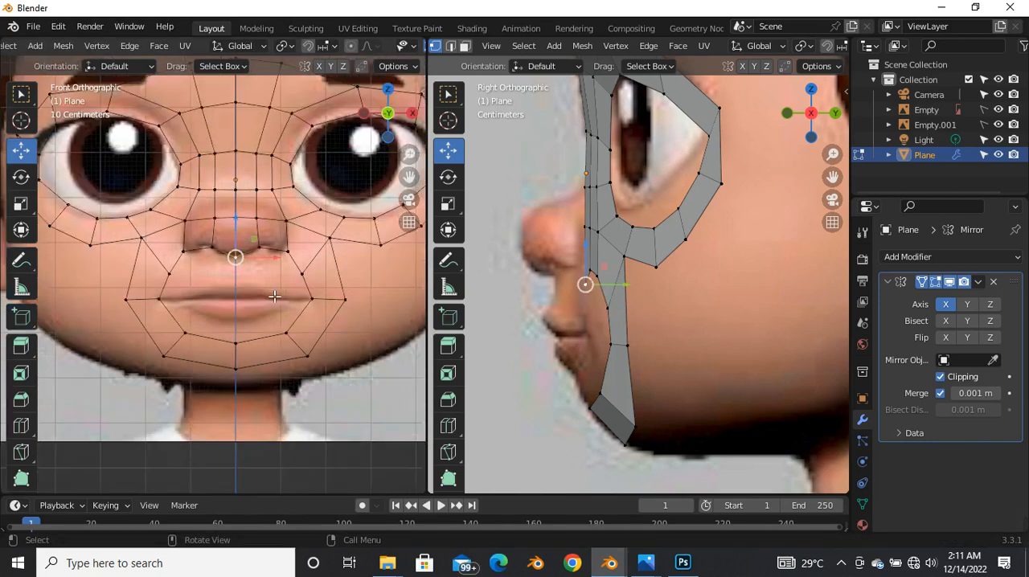
scroll(269, 279, "up", 4)
Step: Extrude the mouth opening's edge loop in place and scale it inward to about 0.15
key("alt+z")
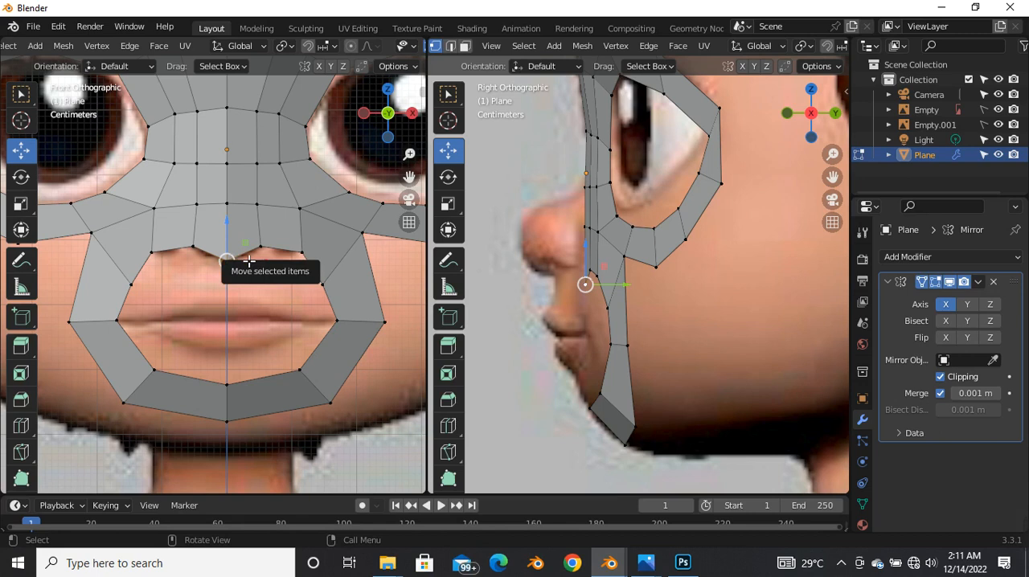
key("2")
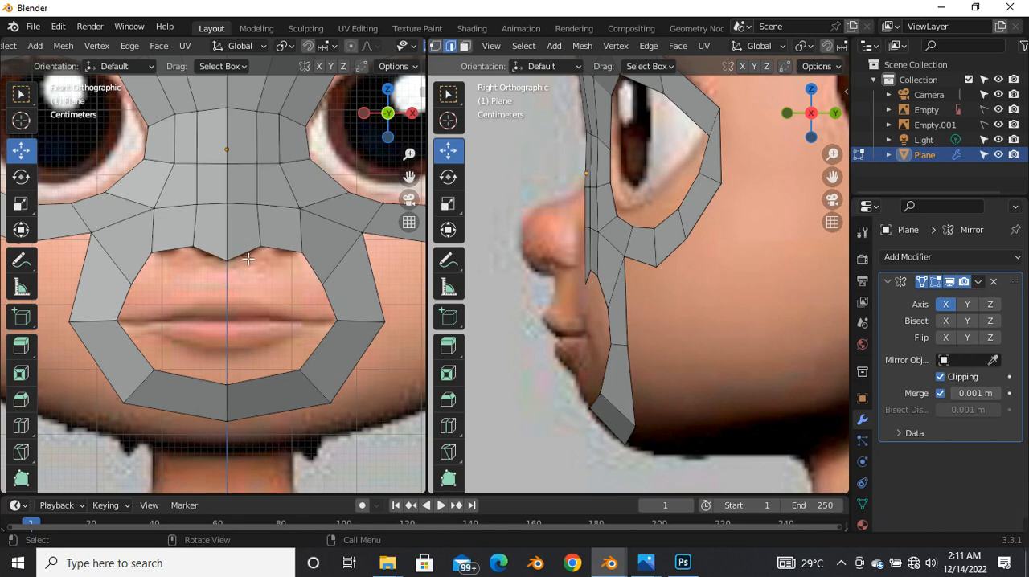
left_click(209, 385, "alt")
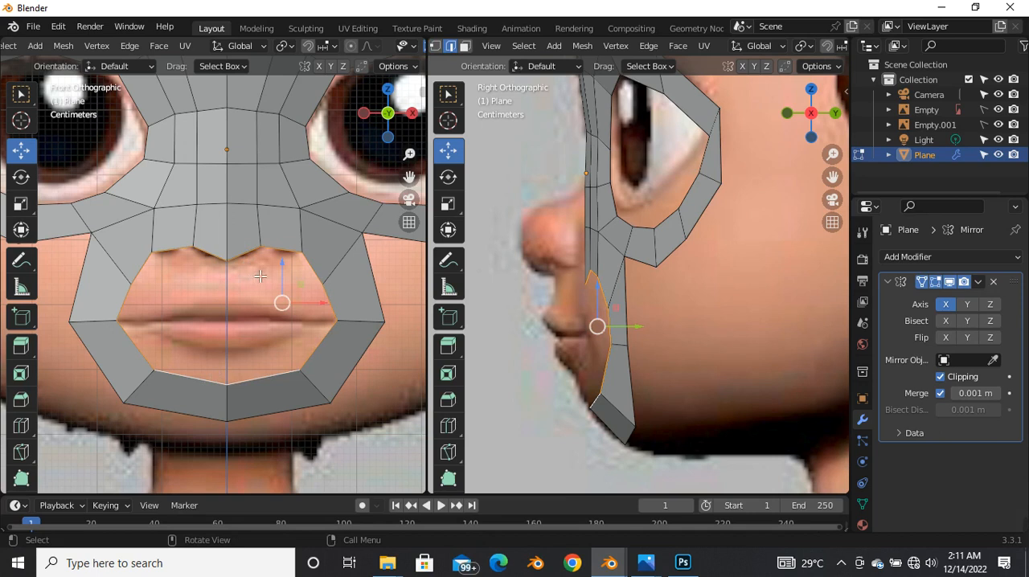
key("e")
right_click(255, 309)
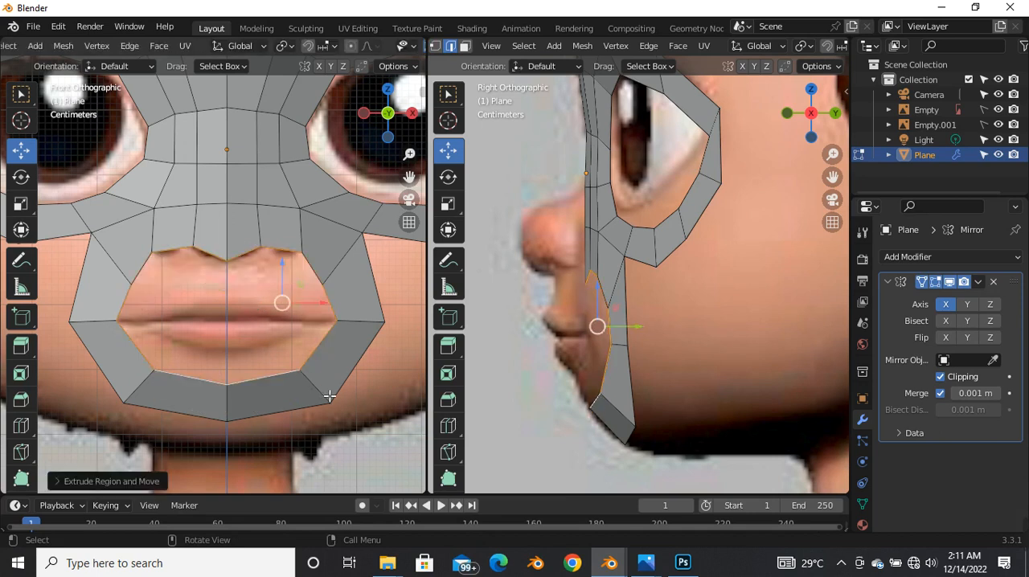
key("s")
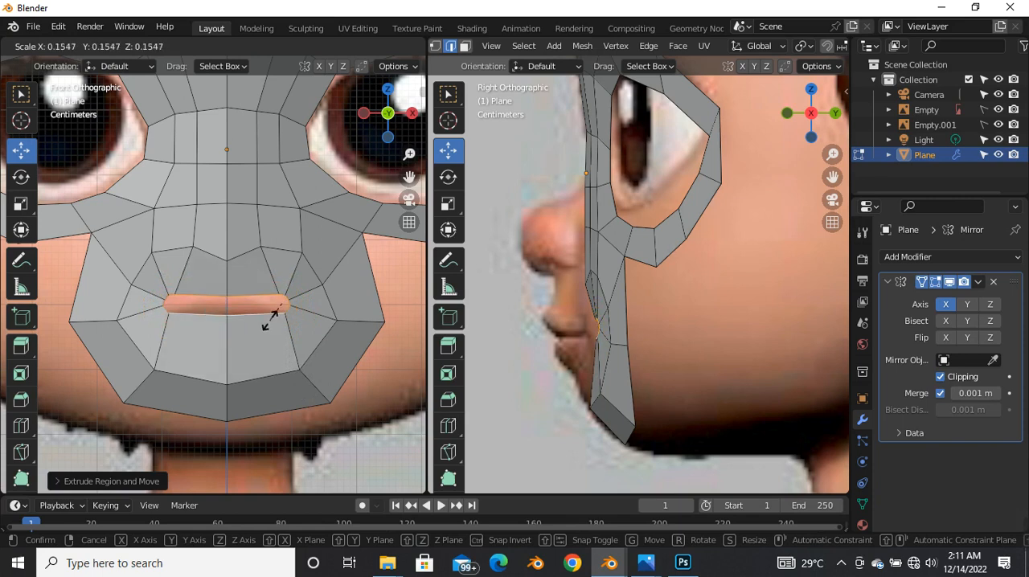
left_click(272, 322)
Step: Lower the new inner lip loop onto the mouth line and move it forward to the lip profile in the side view
key("alt+z")
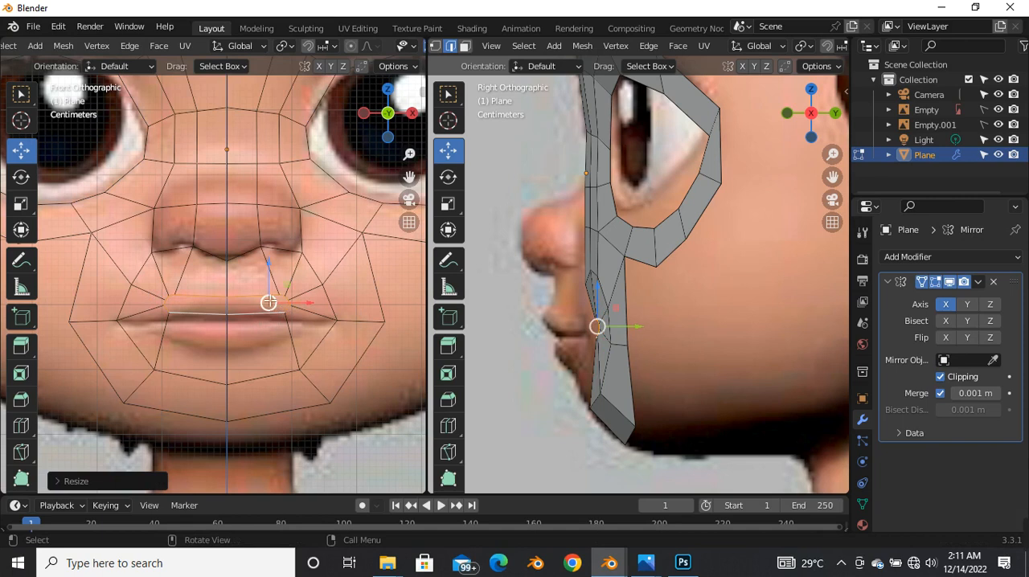
left_click_drag(271, 270, 279, 286)
scroll(564, 318, "up", 2)
key("g")
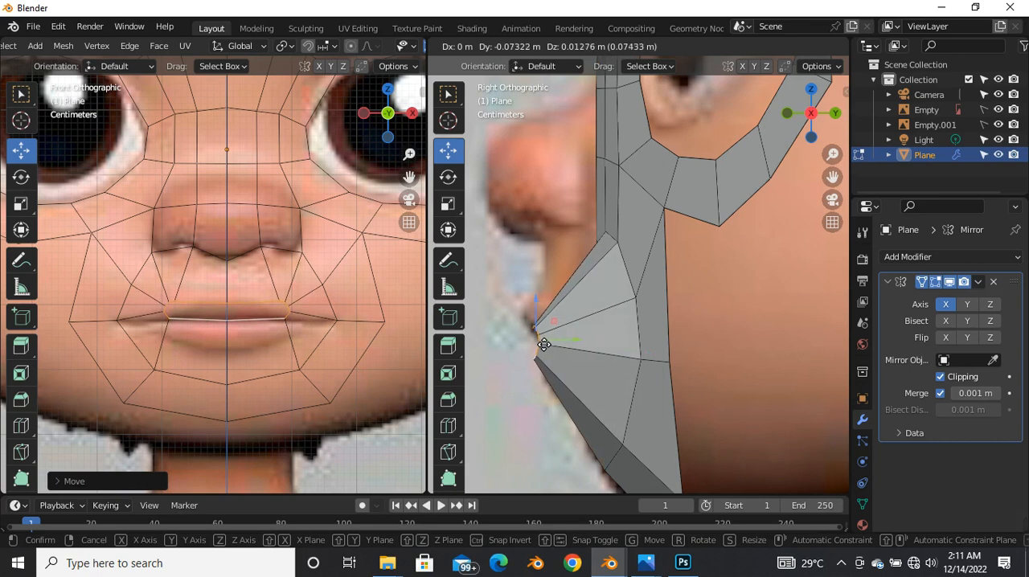
left_click(534, 337)
scroll(591, 274, "down", 2)
scroll(595, 252, "up", 2)
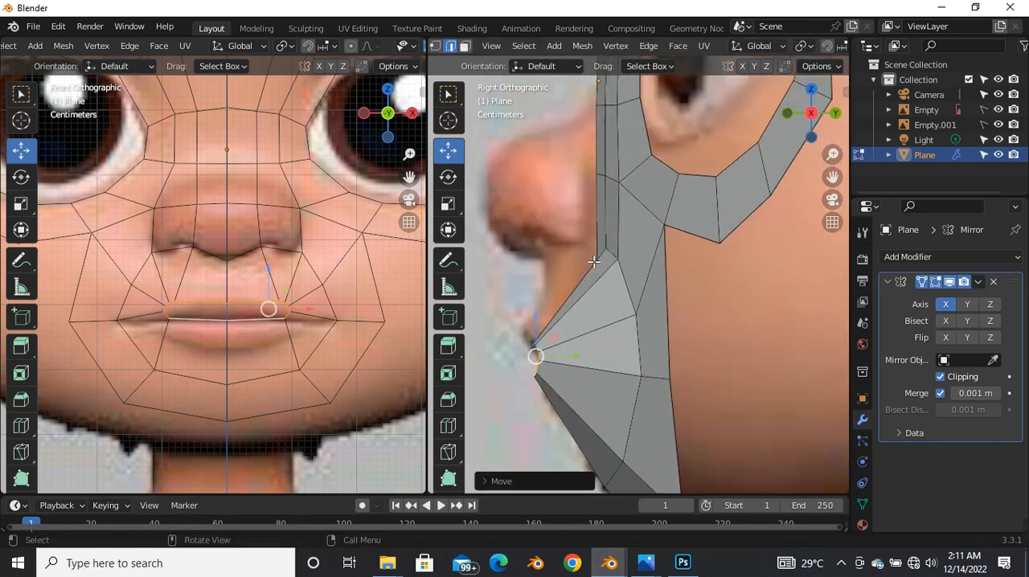
scroll(564, 304, "up", 2)
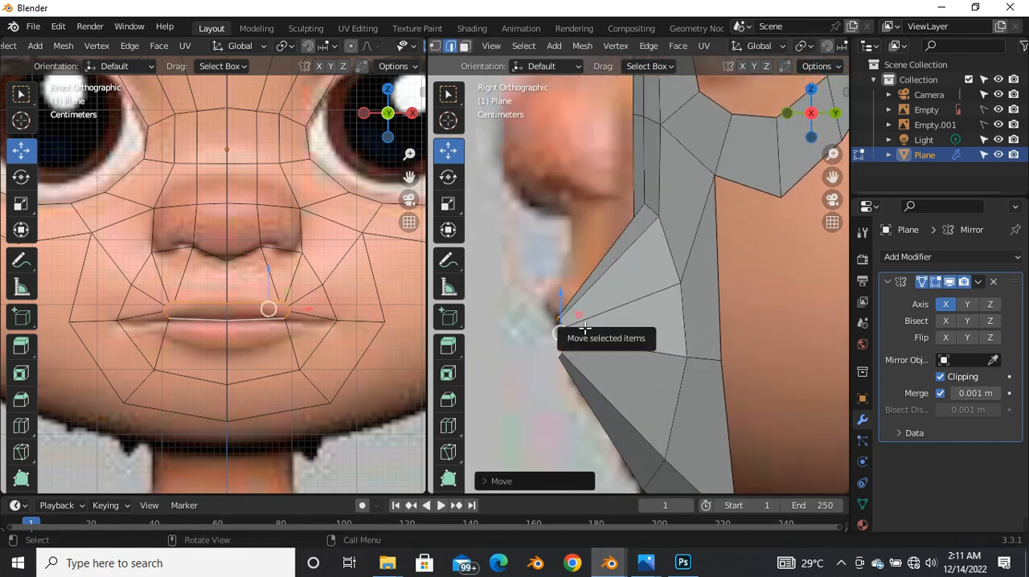
Step: Lower the center vertex of the mouth opening's bottom edge slightly along Z
key("alt+z")
left_click(565, 352, "shift")
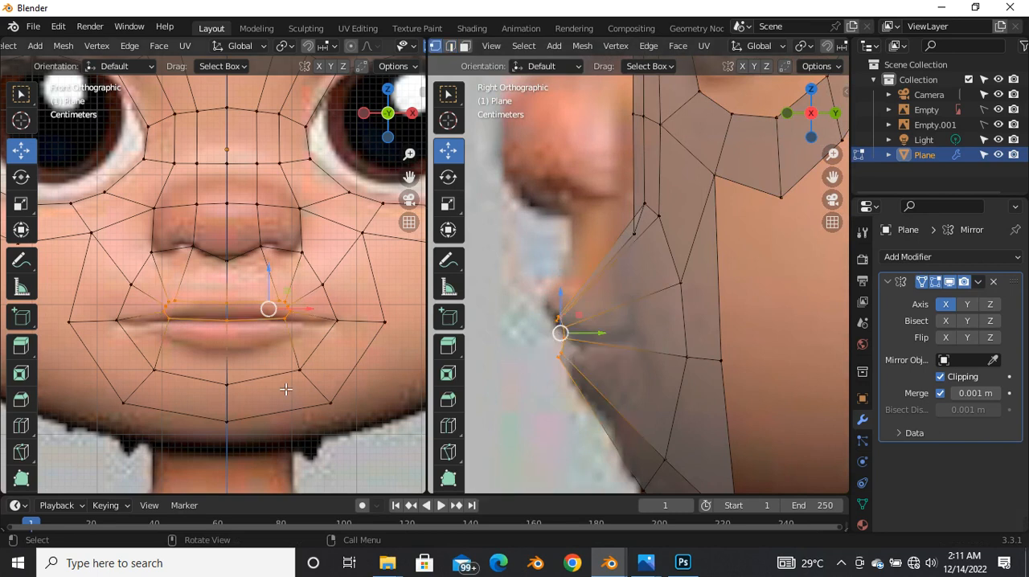
scroll(254, 319, "up", 4)
key("g")
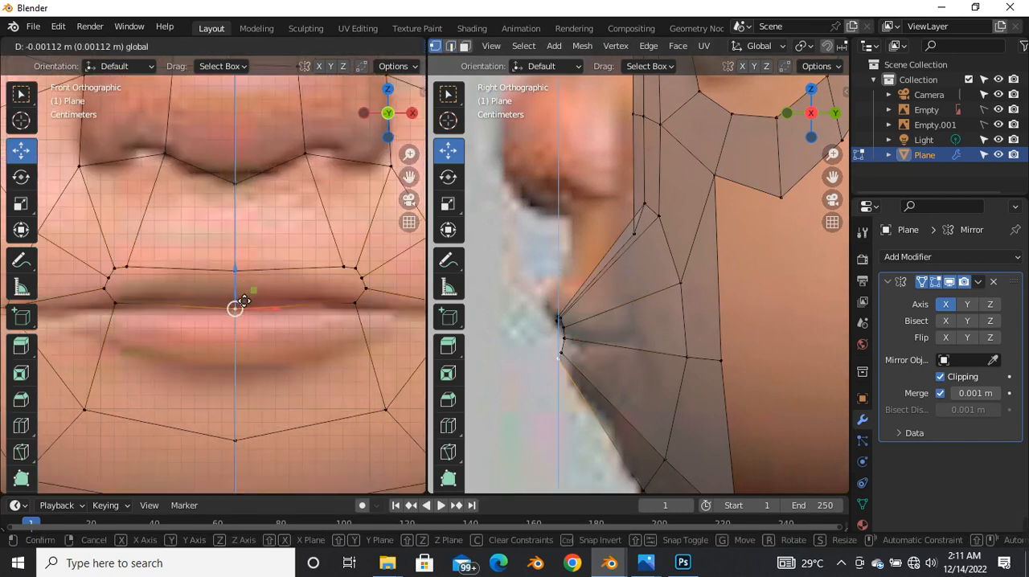
left_click(245, 297)
scroll(317, 295, "down", 2)
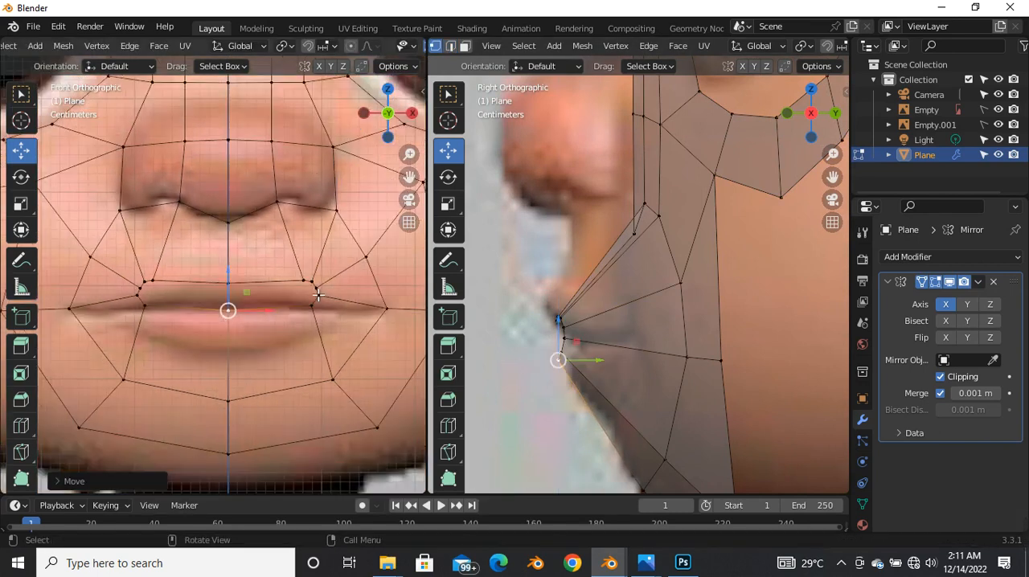
Step: Move the upper lip edge's vertex below the nostril toward the face center along X for more even spacing
scroll(318, 296, "up", 3)
left_click(314, 325)
left_click(324, 301)
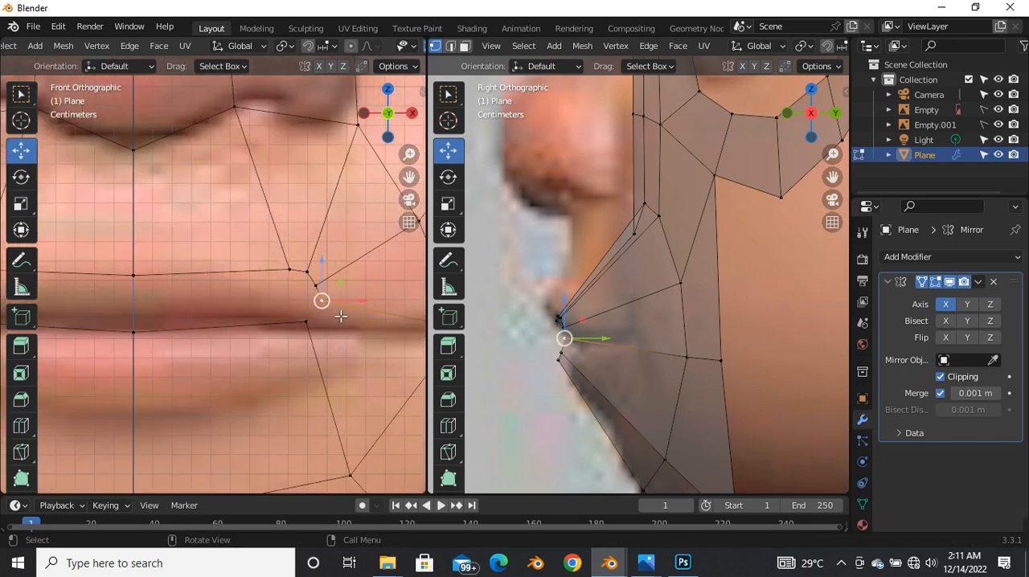
scroll(343, 317, "down", 5)
scroll(321, 301, "up", 3)
left_click_drag(150, 259, 288, 281)
left_click(296, 272)
key("g")
key("x")
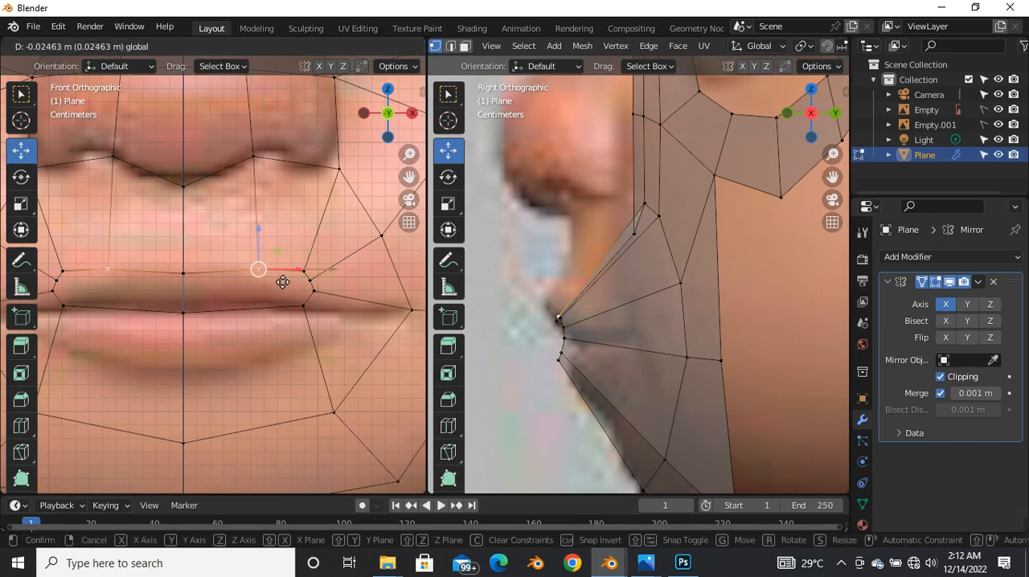
left_click(271, 291)
Step: Lower the upper lip edge's center vertex and the vertex beside it onto the mouth line
scroll(270, 299, "down", 2)
left_click(220, 287, "shift")
scroll(225, 291, "up", 3)
left_click_drag(247, 248, 267, 278)
scroll(359, 306, "up", 5)
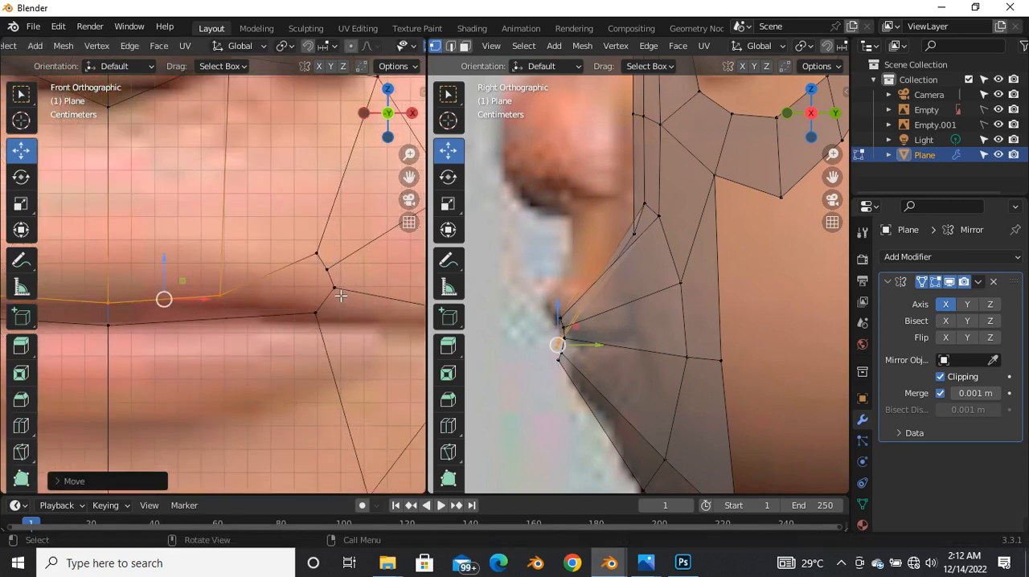
Step: Lower the mouth-corner vertex and the two upper-lip vertices nearest it onto the mouth line
left_click(334, 280)
left_click_drag(333, 280, 333, 311)
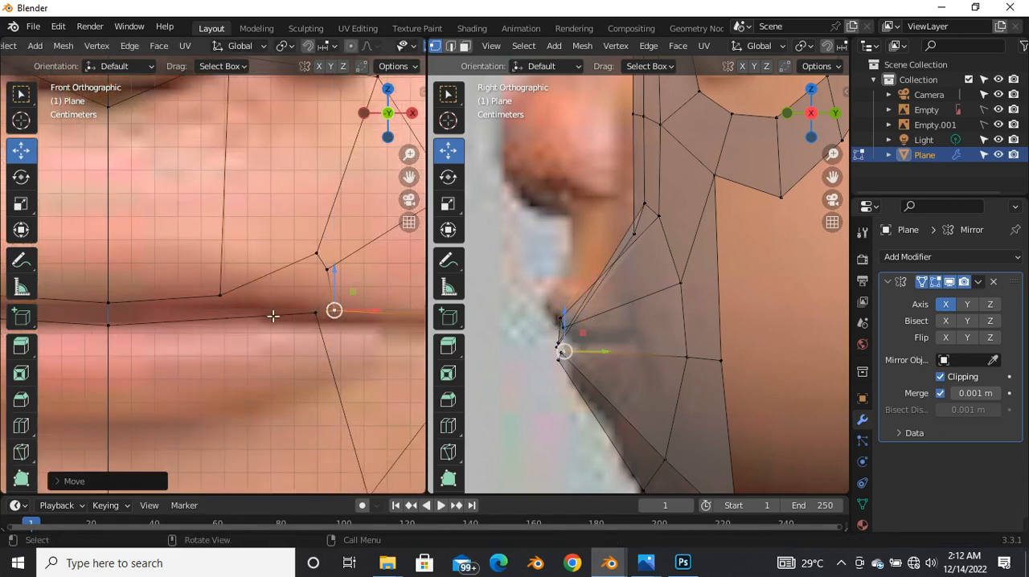
scroll(329, 313, "down", 2)
key("g")
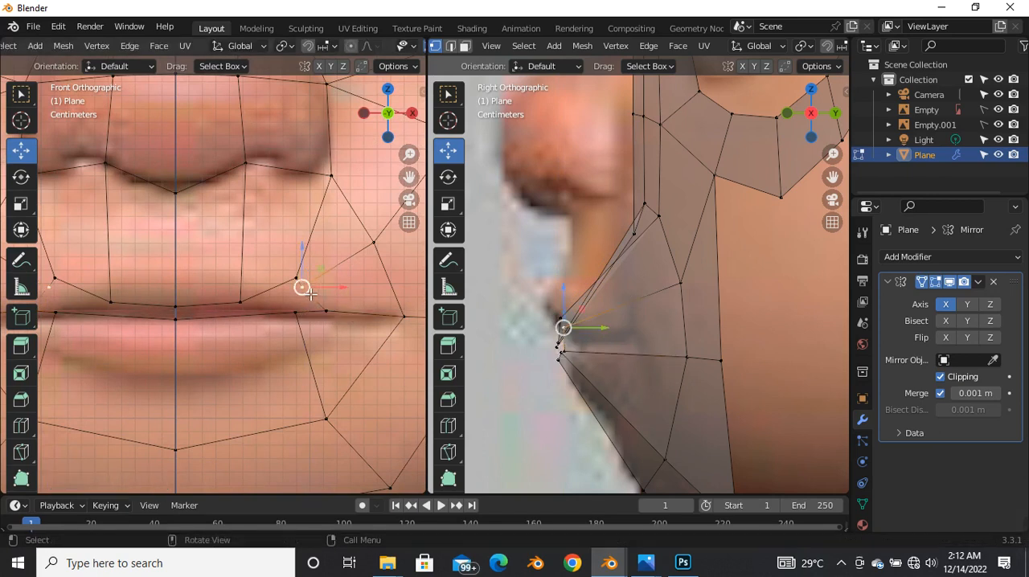
key("z")
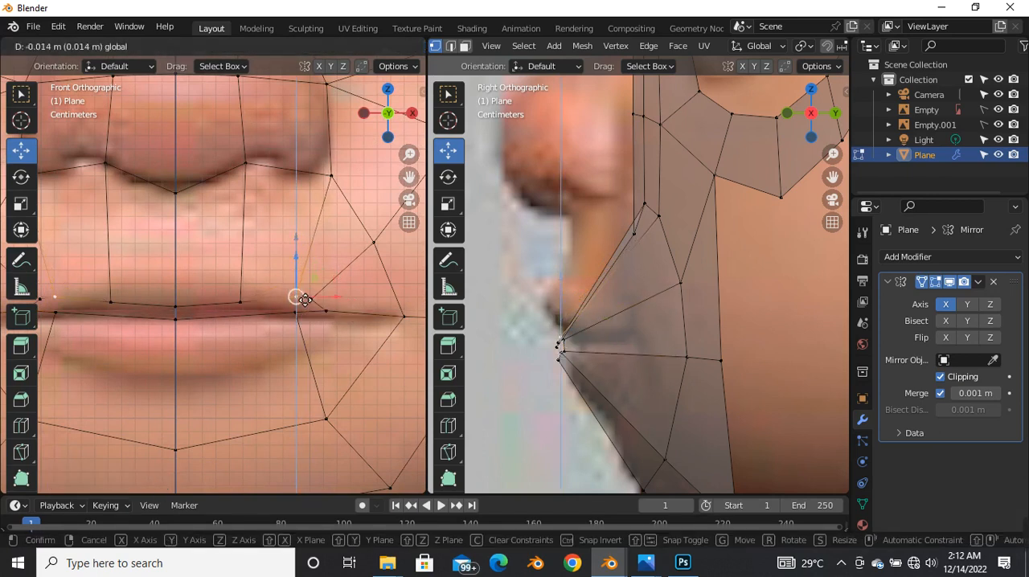
left_click(305, 303)
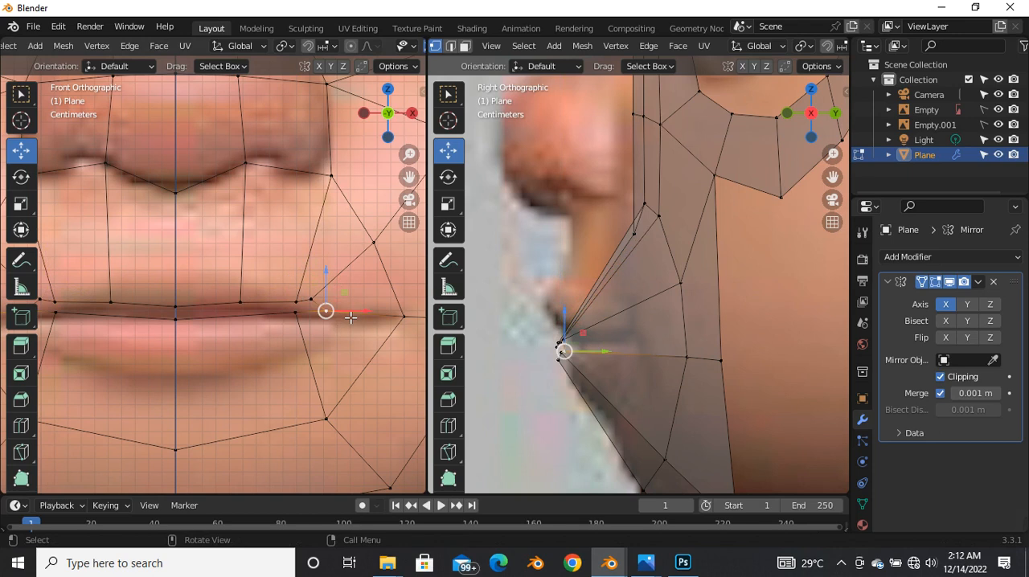
Step: Move the inner mouth-corner vertex outward along X and lower the upper-lip vertex beside it slightly
key("g")
key("x")
left_click(366, 317)
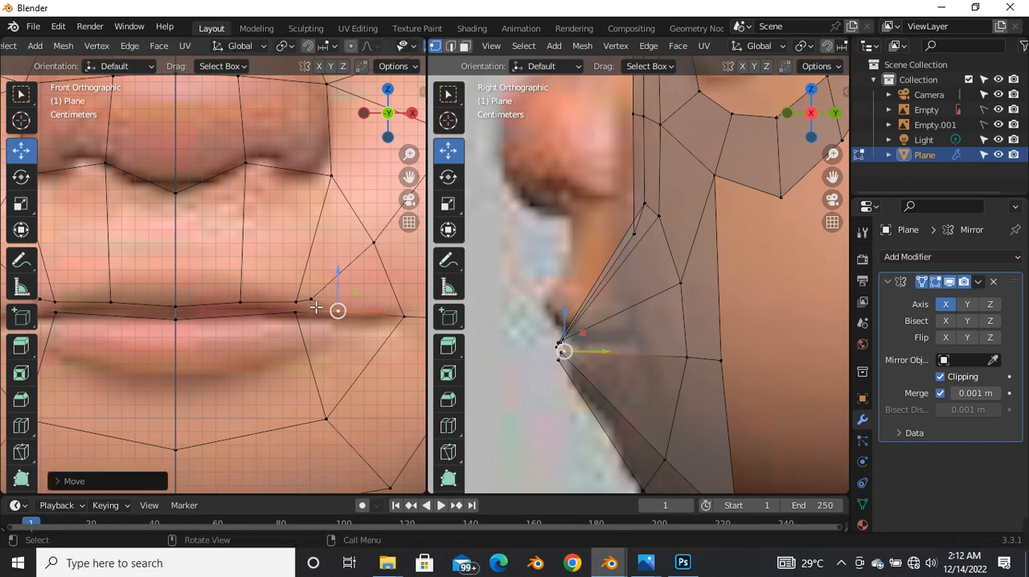
left_click(314, 300)
key("g")
key("z")
left_click(326, 287)
Step: Lower the upper-lip vertex next to the center by about 0.003 m along Z
left_click(298, 299)
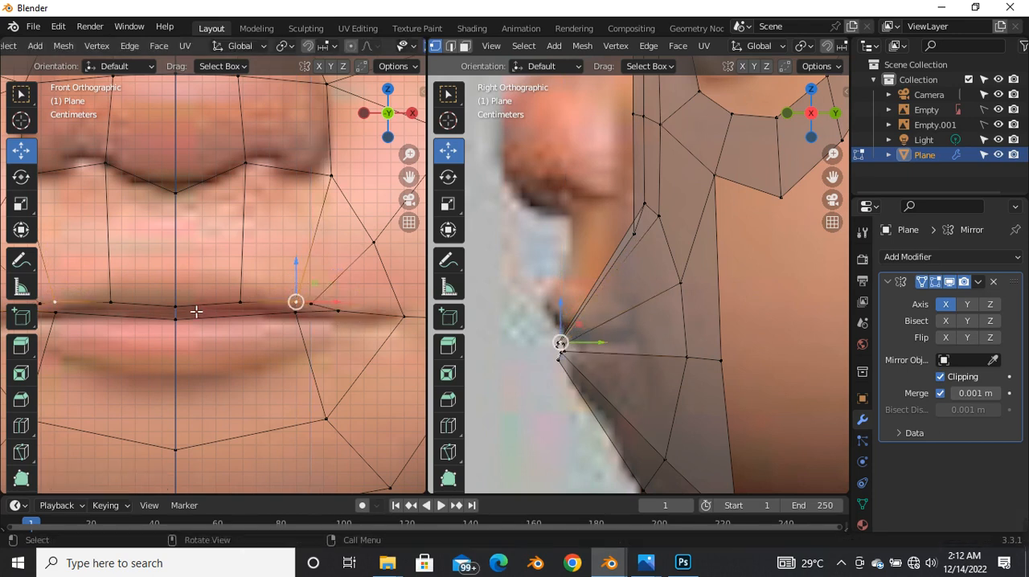
left_click(240, 302)
key("g")
key("z")
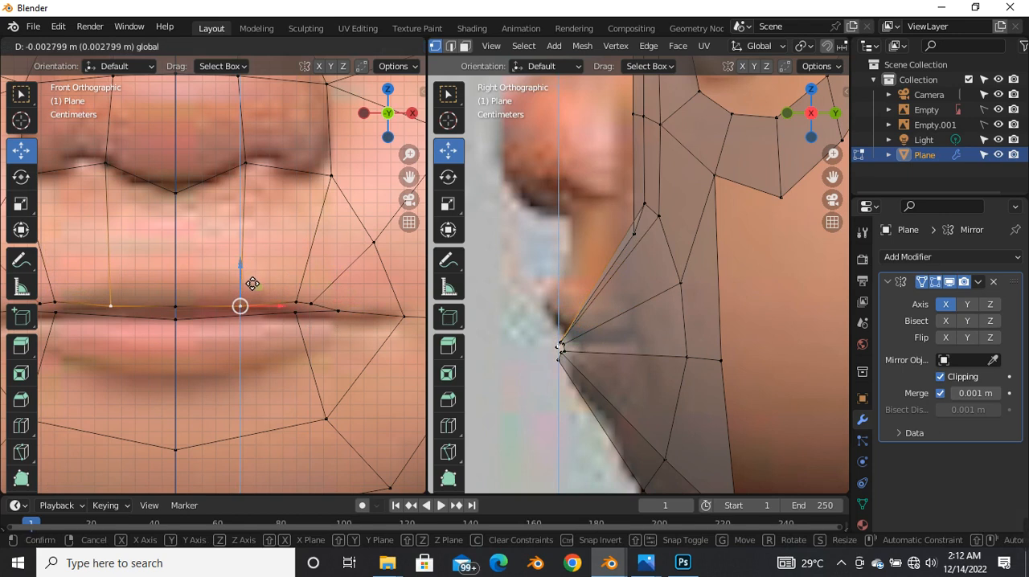
left_click(296, 291)
Step: Select the two outer upper-lip vertices near the mouth corner and lower them together slightly along Z
left_click(299, 303)
left_click_drag(274, 289, 334, 318)
scroll(320, 311, "up", 6)
key("g")
key("z")
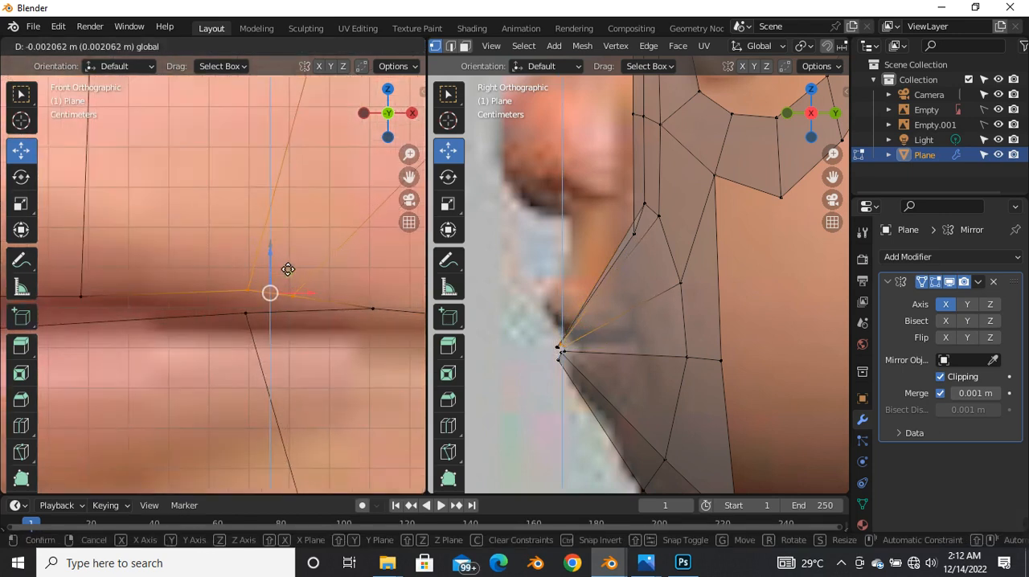
left_click(298, 304)
Step: Fine-tune the heights of the two outer upper-lip vertices individually along Z to smooth the lip line
left_click(297, 293)
key("g")
key("z")
left_click(289, 288)
left_click(248, 290)
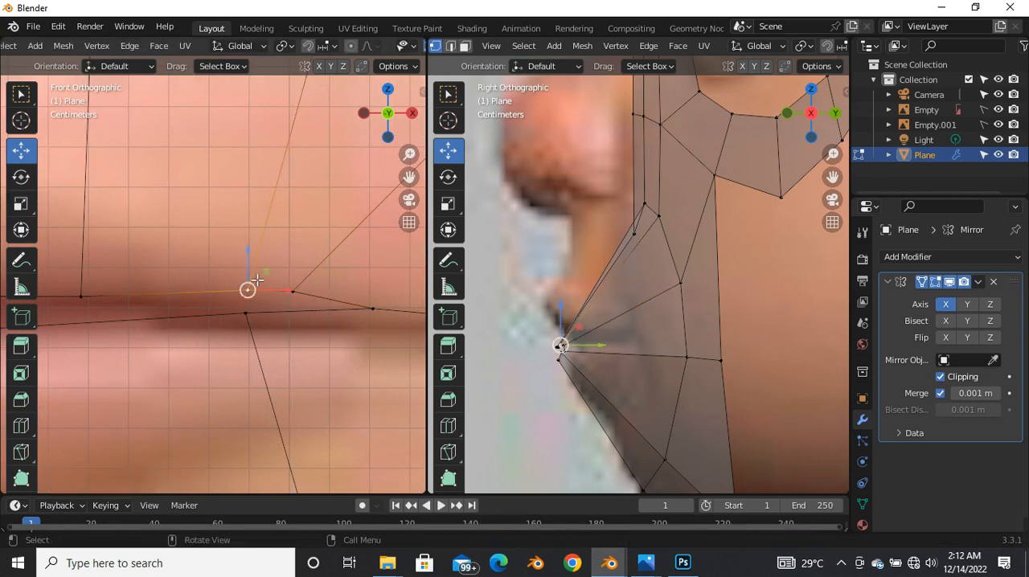
key("g")
key("z")
left_click(303, 295)
Step: Adjust the upper-lip vertex nearest the mouth corner once more along Z and clear the selection
left_click(297, 283)
key("g")
key("z")
left_click(302, 282)
left_click(290, 266)
scroll(309, 313, "down", 5)
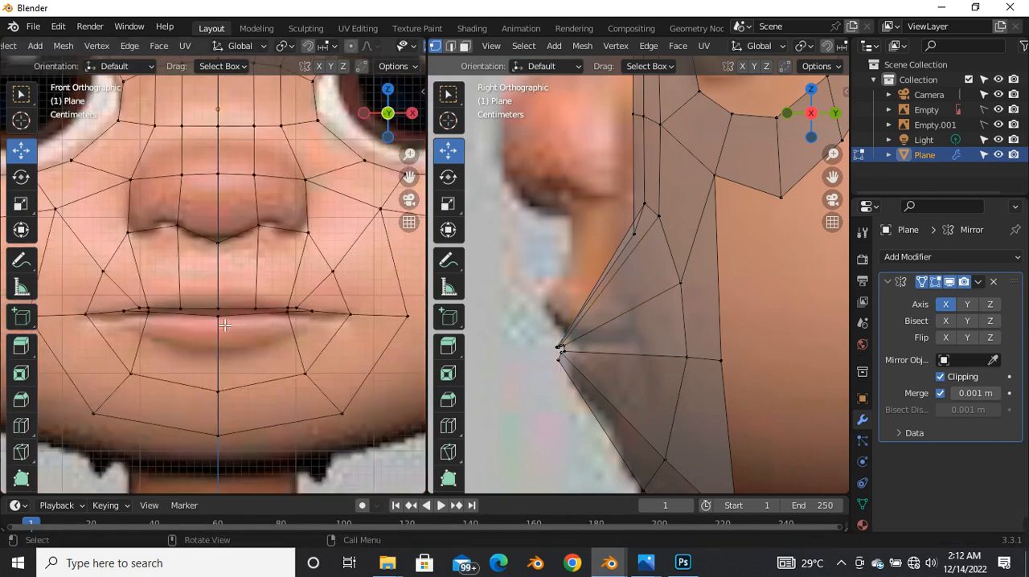
Step: Add an edge loop around the mouth between the lip opening and the surrounding ring
key("alt+z")
scroll(235, 309, "down", 1)
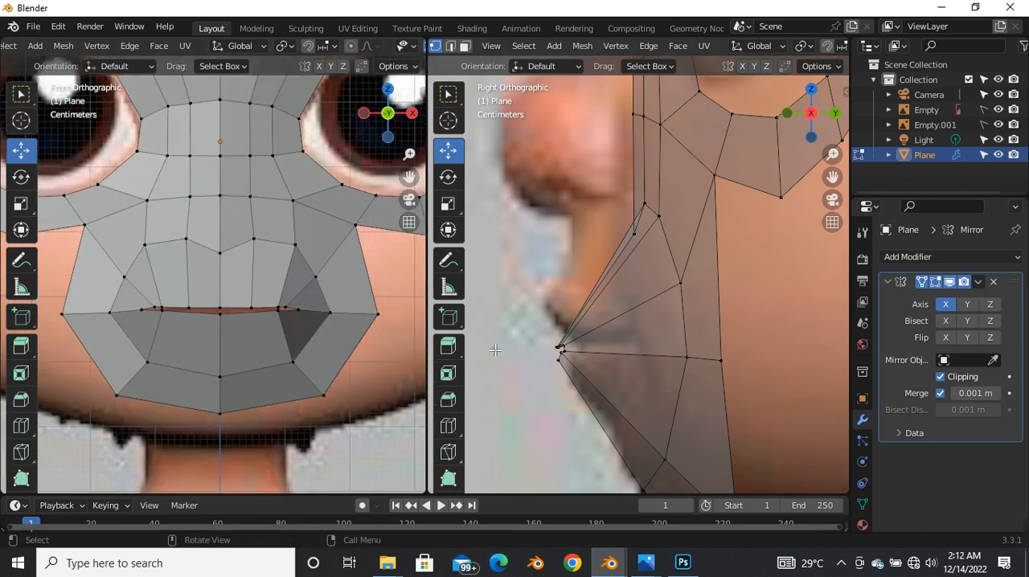
scroll(257, 302, "up", 3)
scroll(245, 305, "down", 2)
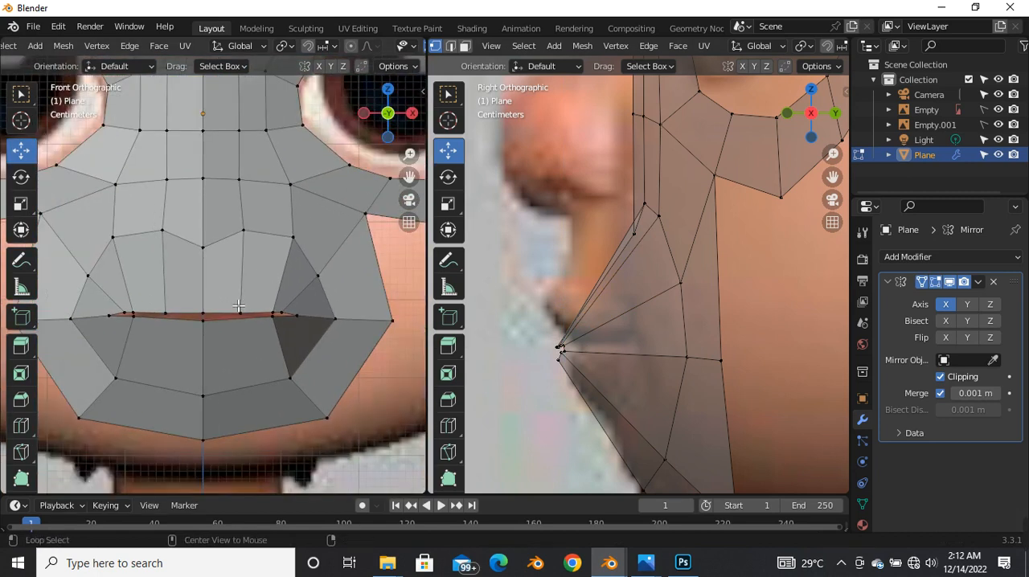
key("alt+z")
key("ctrl+r")
left_click(244, 285)
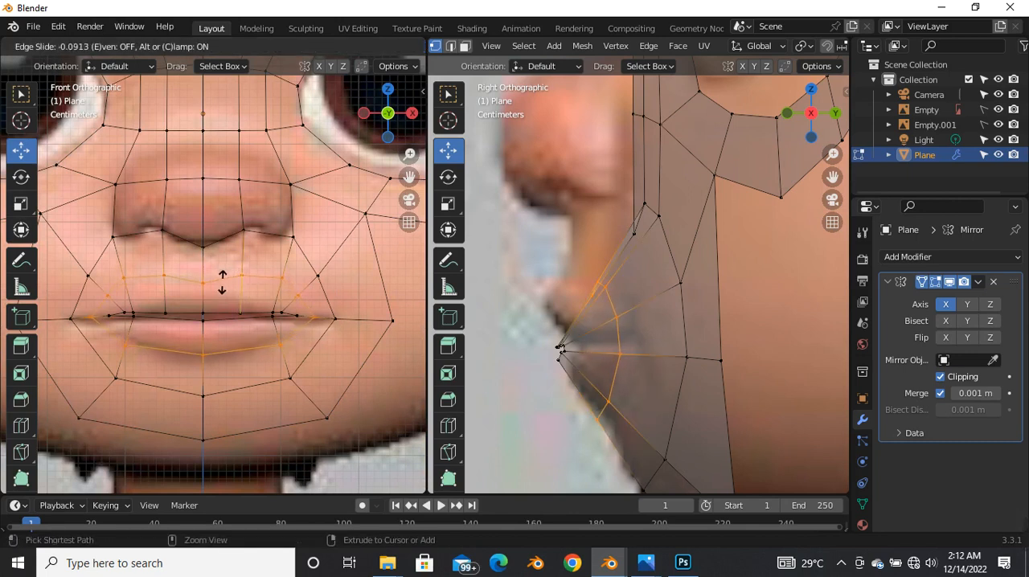
left_click(222, 283)
Step: Shift the new loop's upper and lower vertices forward in the side view to build out the upper- and lower-lip profiles
scroll(628, 341, "up", 2)
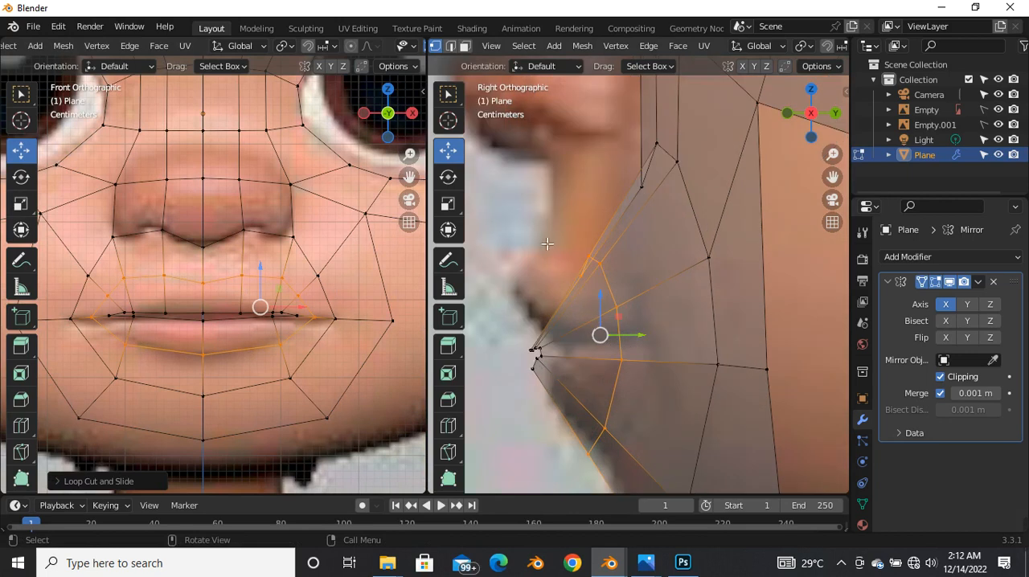
left_click_drag(540, 232, 528, 284)
scroll(583, 314, "down", 2)
scroll(580, 376, "up", 2)
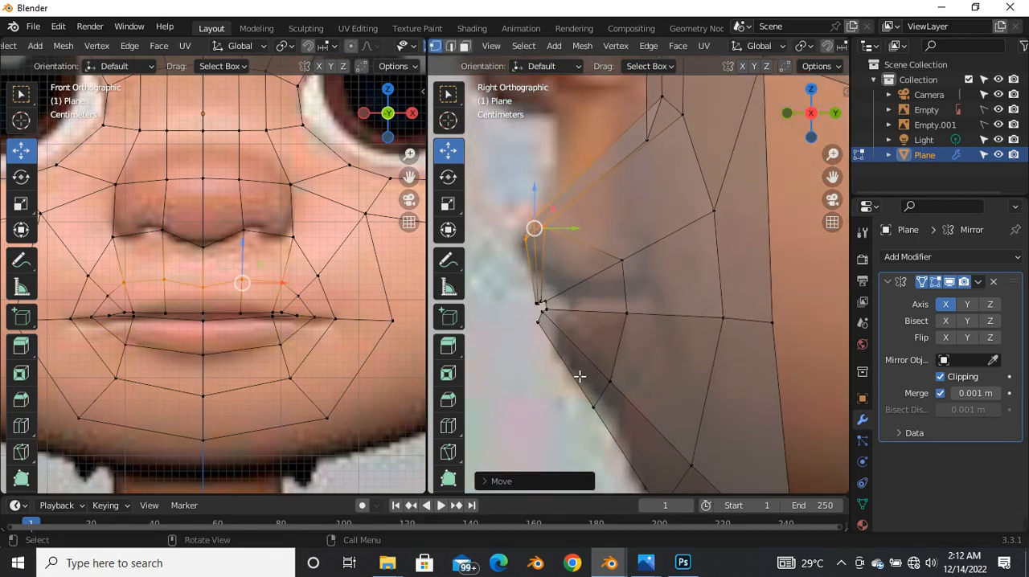
left_click_drag(632, 367, 575, 432)
left_click_drag(601, 391, 580, 371)
Step: Lower the upper-lip loop vertex beside the center by about 0.016 m along Z in the front view
key("alt+z")
scroll(193, 297, "up", 4)
left_click(179, 283)
key("alt+z")
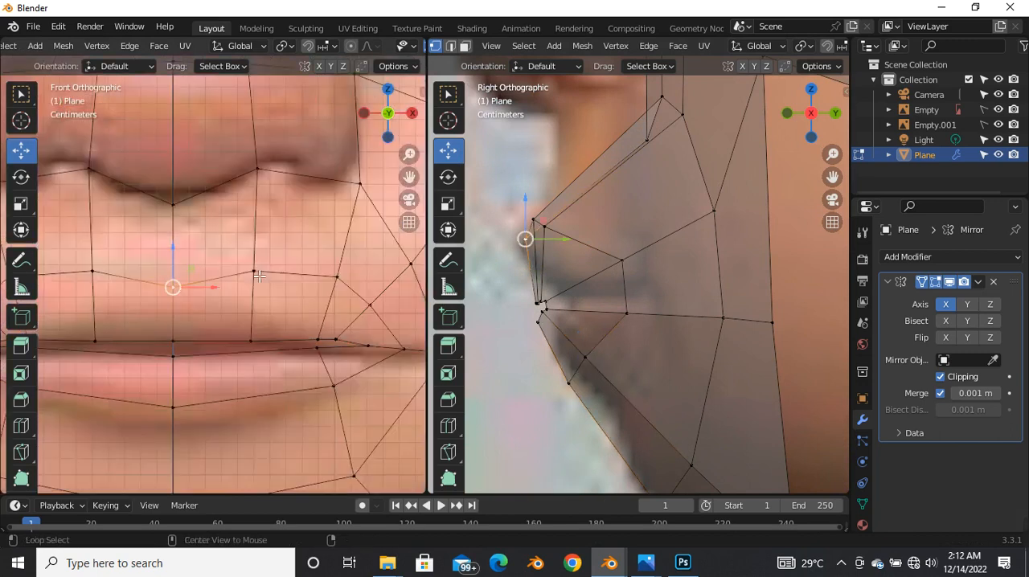
left_click_drag(253, 271, 259, 299)
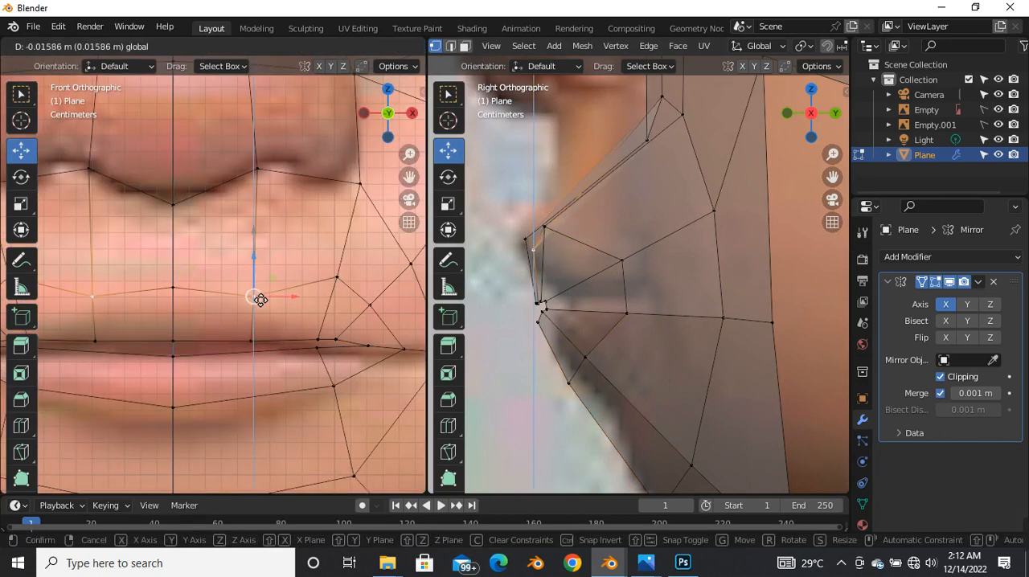
Step: Lower the outer upper-lip loop vertices toward the mouth corner to follow the reference's upper-lip edge
left_click(348, 281)
left_click_drag(347, 282, 353, 336)
left_click(376, 308)
scroll(360, 291, "down", 5)
scroll(286, 357, "up", 3)
Step: Lower the center vertex of the lower-lip loop slightly along Z to meet the lip's bottom edge
left_click(291, 326)
scroll(259, 328, "down", 3)
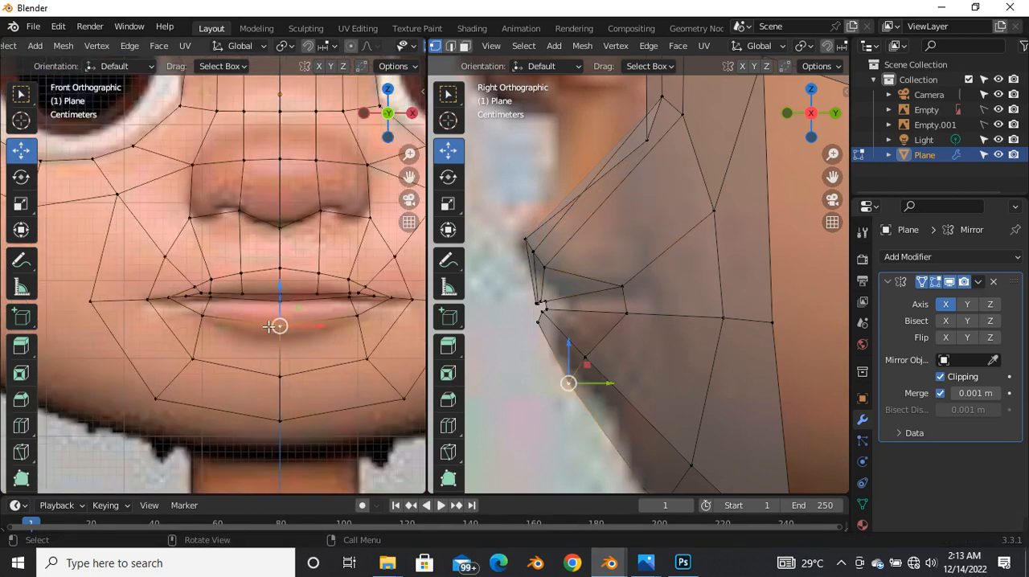
scroll(273, 324, "up", 5)
left_click_drag(268, 303, 271, 309)
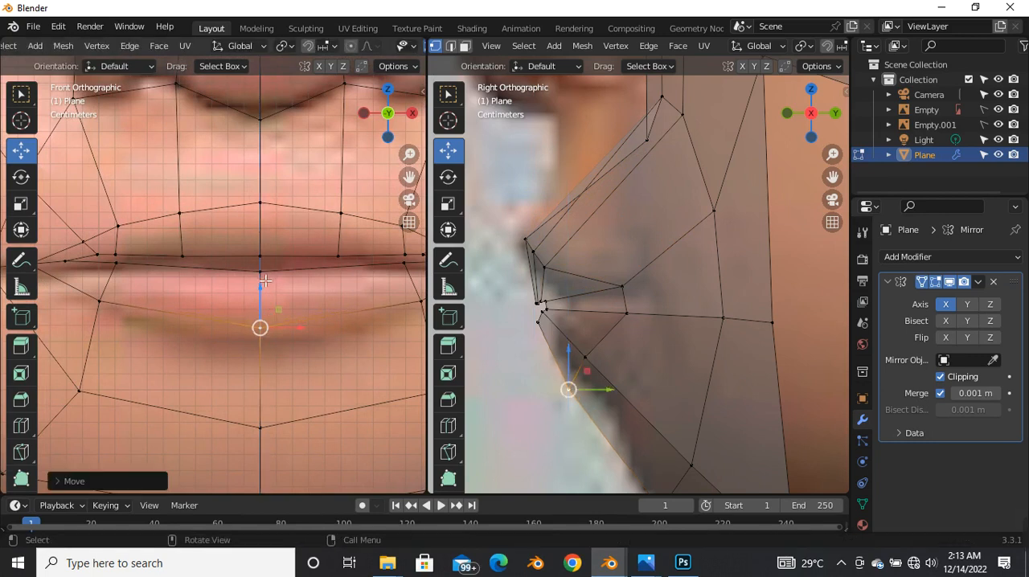
scroll(305, 301, "down", 3)
scroll(302, 308, "up", 3)
left_click(299, 321)
scroll(283, 339, "down", 3)
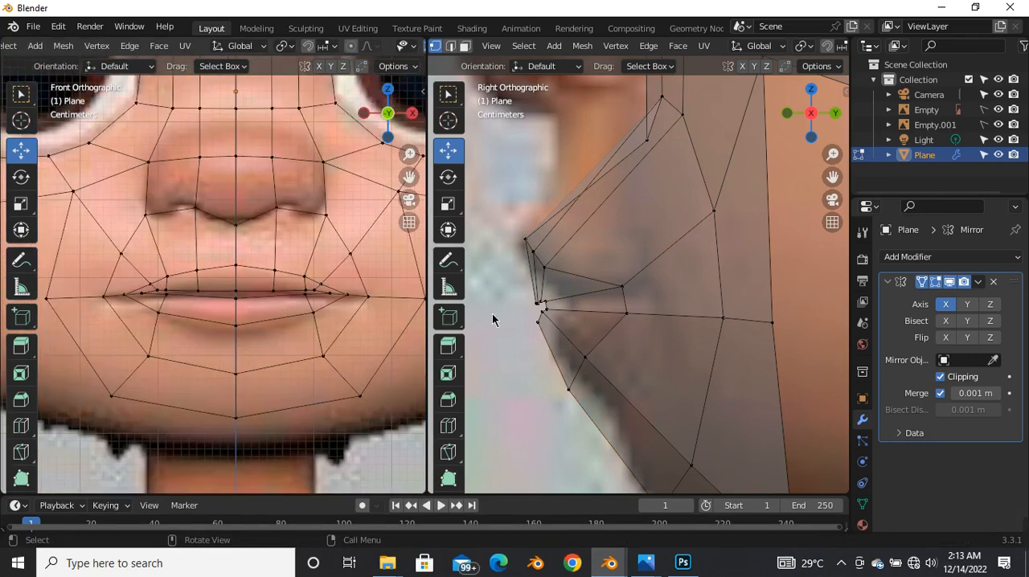
Step: Cut a centered vertical edge loop through the lower lip and chin faces beside the midline
key("alt+z")
scroll(252, 330, "up", 4)
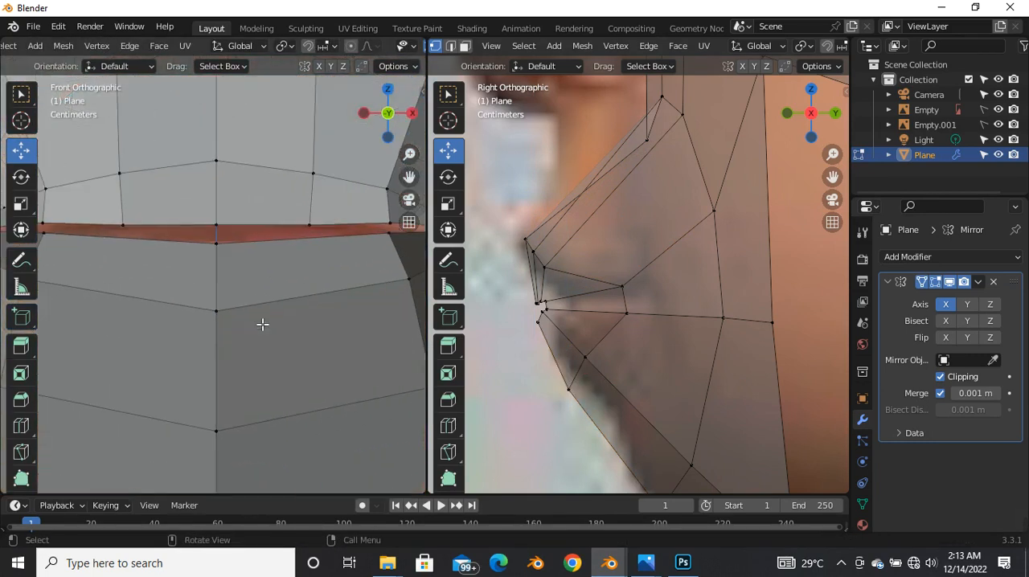
left_click(215, 242)
scroll(246, 273, "up", 2)
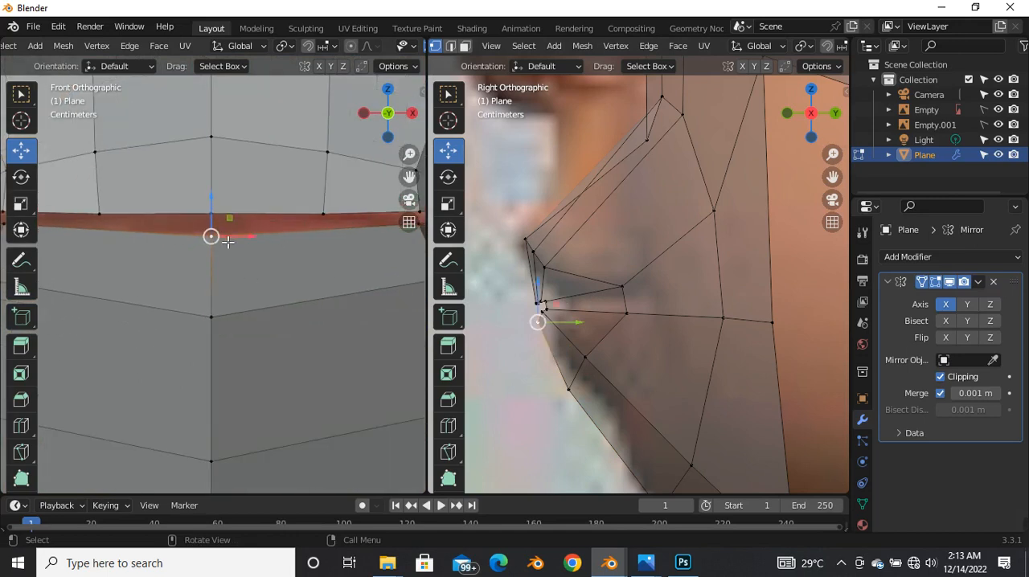
left_click(252, 282)
scroll(282, 353, "down", 5)
key("alt+z")
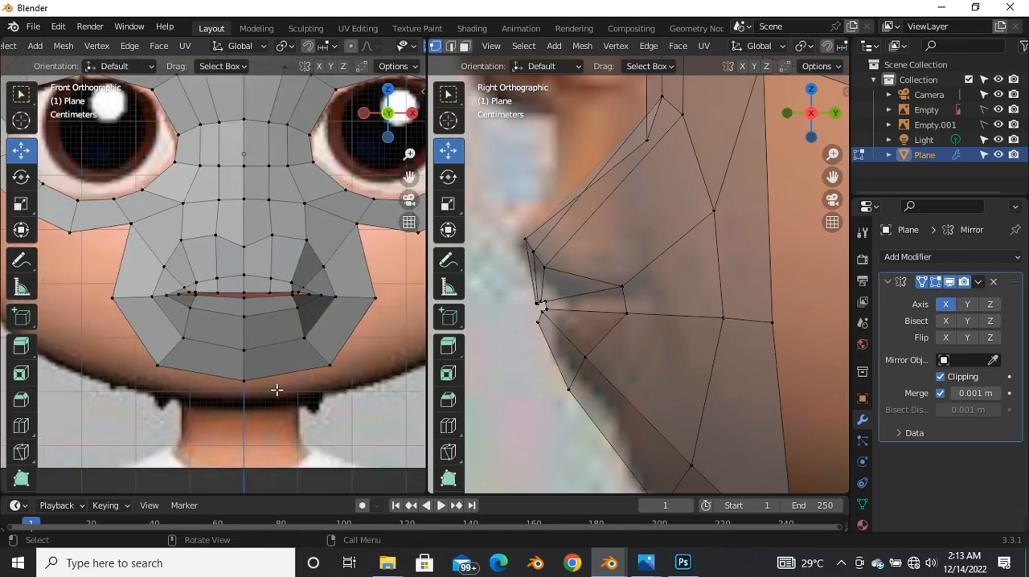
key("ctrl+r")
left_click(267, 315)
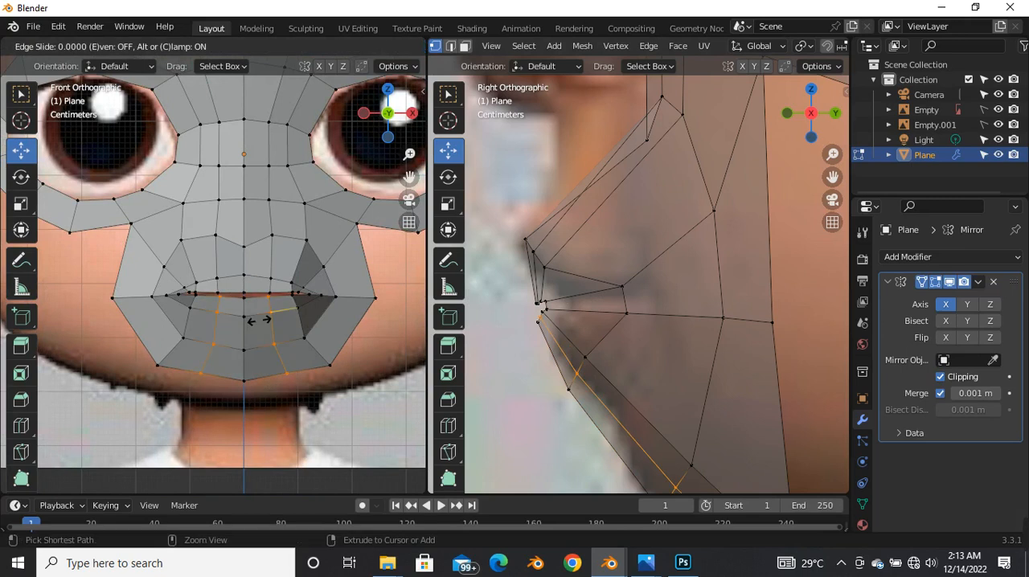
left_click(267, 315)
Step: Lower the new vertical loop's bottom vertex on the chin edge slightly along Z
scroll(265, 314, "up", 2)
scroll(265, 314, "up", 1)
scroll(265, 315, "down", 3)
scroll(279, 379, "up", 2)
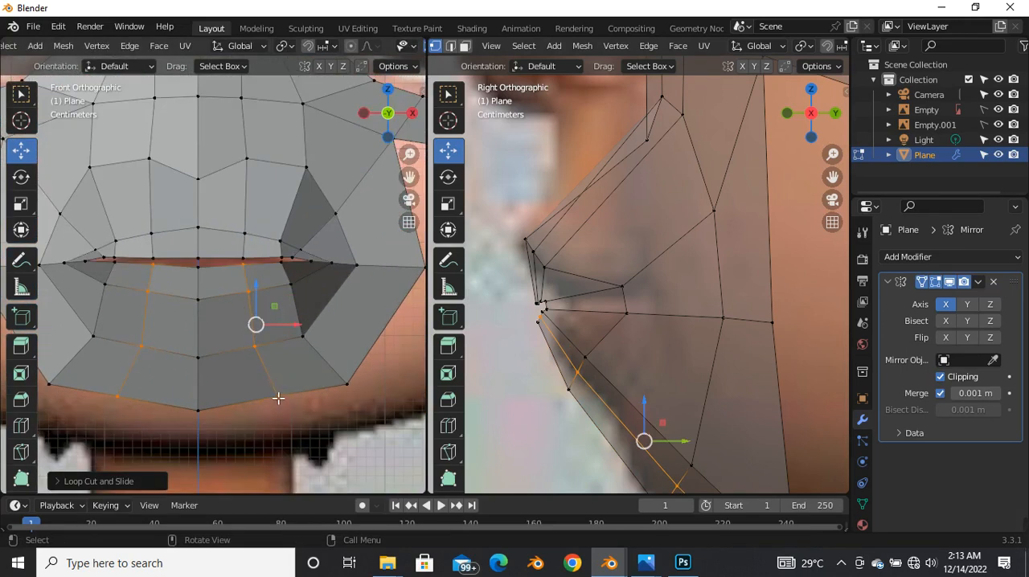
left_click(278, 399)
left_click_drag(279, 357, 278, 359)
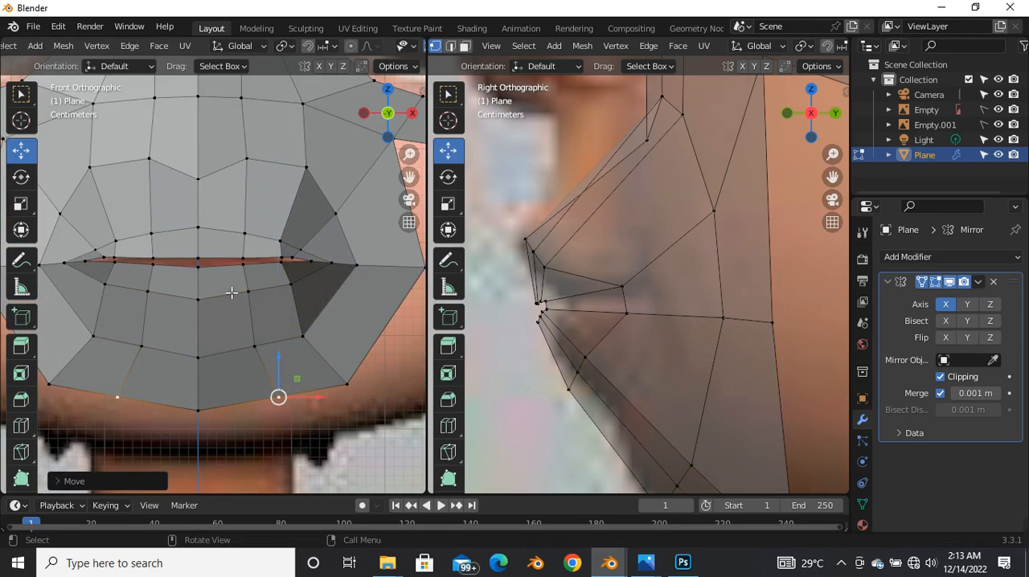
Step: Lower the lower-lip loop vertex beside the center and the center vertex slightly along Z to round the lip
scroll(241, 296, "down", 1)
scroll(273, 303, "up", 3)
key("alt+z")
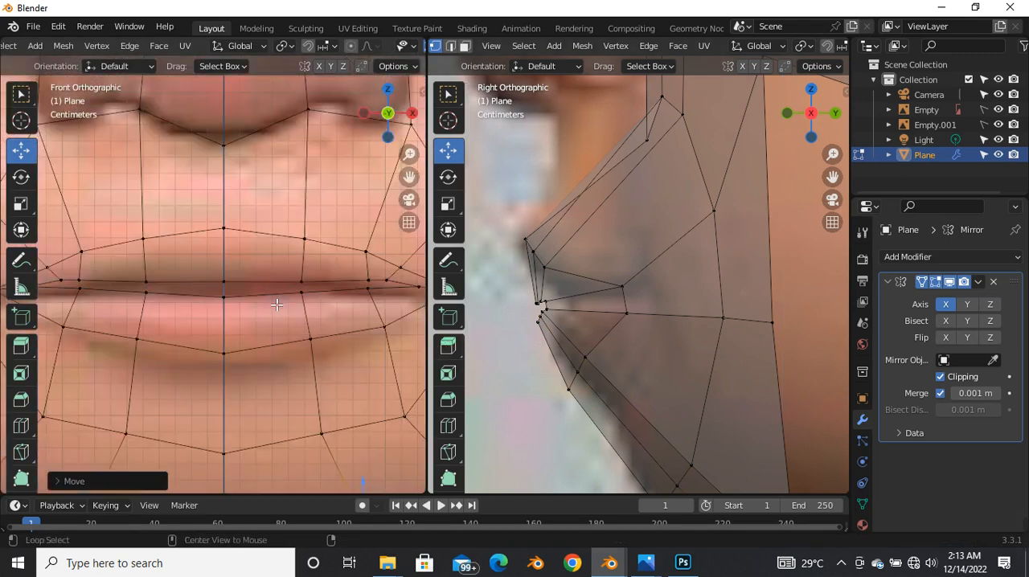
left_click(306, 341)
left_click_drag(314, 342, 315, 350)
left_click(233, 357)
left_click_drag(231, 328, 231, 331)
scroll(259, 287, "down", 1)
scroll(301, 277, "up", 3)
Step: Move the outer upper-lip loop vertex down by about 0.002 m in the front view
left_click(300, 274)
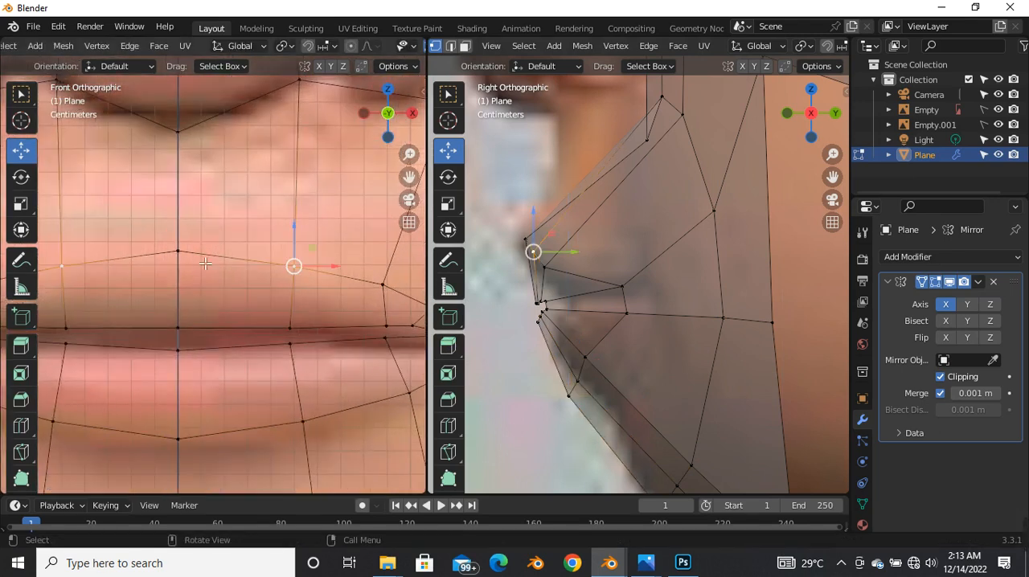
scroll(262, 233, "down", 3)
scroll(145, 285, "up", 3)
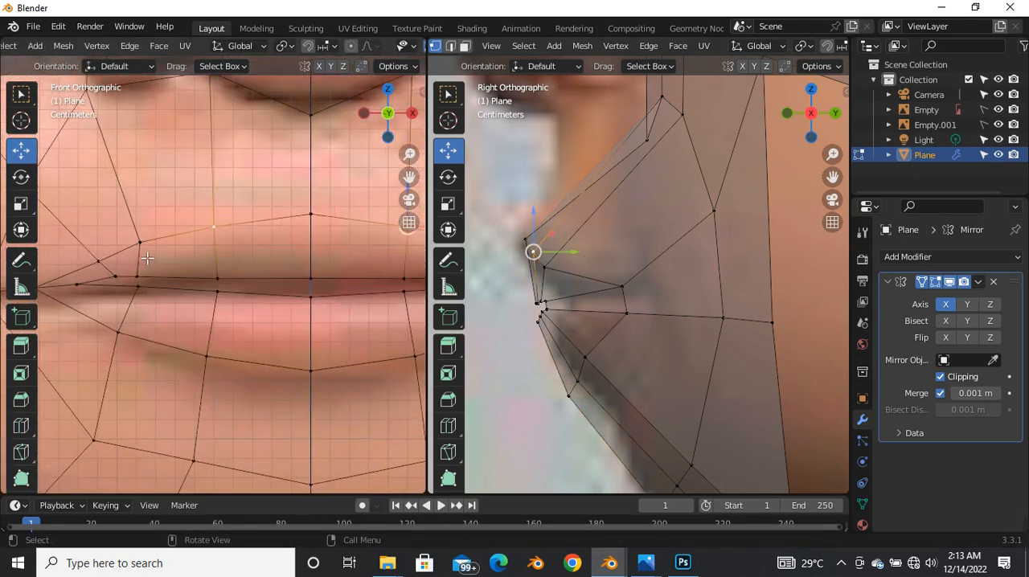
scroll(252, 275, "down", 3)
scroll(290, 272, "up", 3)
key("g")
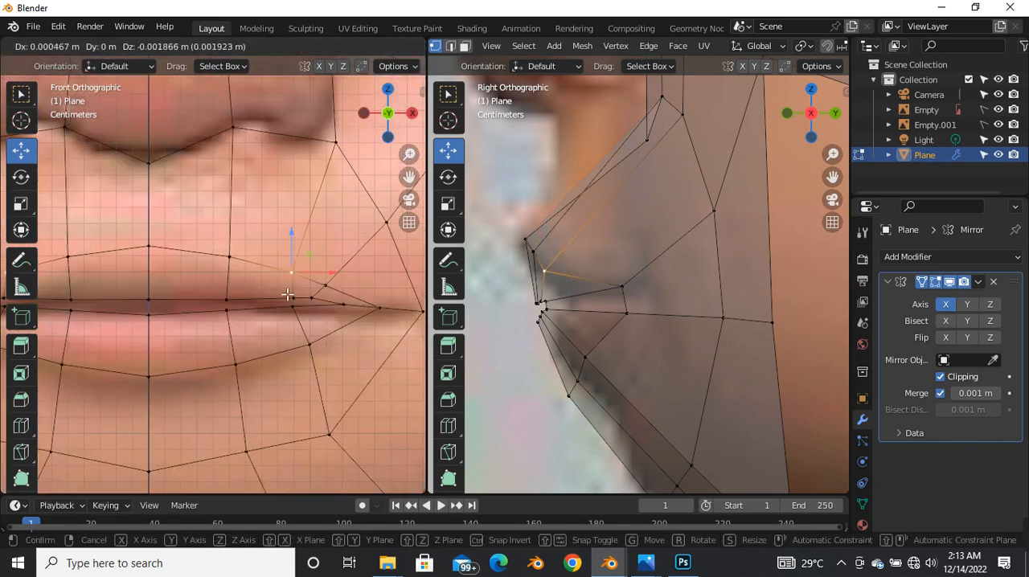
left_click(289, 274)
Step: Lower the lower-lip loop vertex beside the center by about 0.002 m along Z
left_click(236, 363)
key("g")
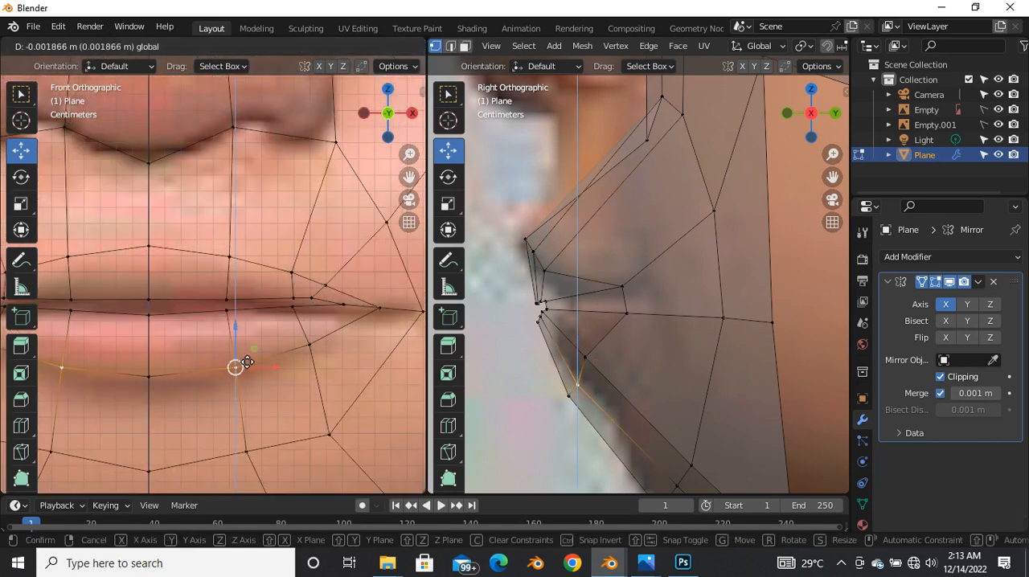
left_click(234, 365)
scroll(275, 236, "down", 1)
scroll(275, 237, "down", 2)
Step: Move the outer upper-lip loop vertex backward and slightly up in the side view
left_click(283, 249)
scroll(246, 317, "down", 5)
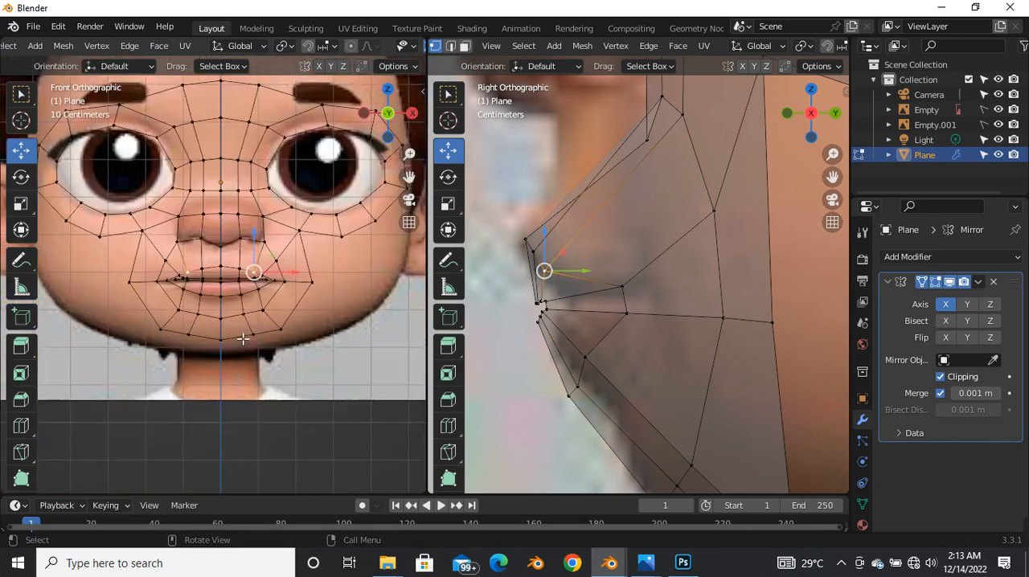
scroll(241, 305, "up", 4)
key("alt+z")
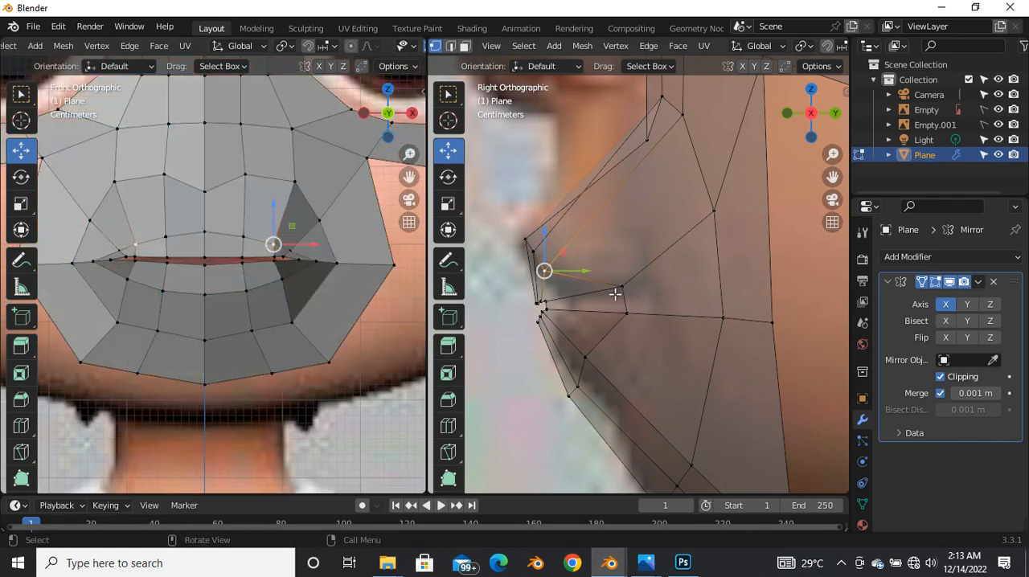
scroll(616, 291, "up", 2)
left_click_drag(522, 265, 548, 250)
left_click(508, 250)
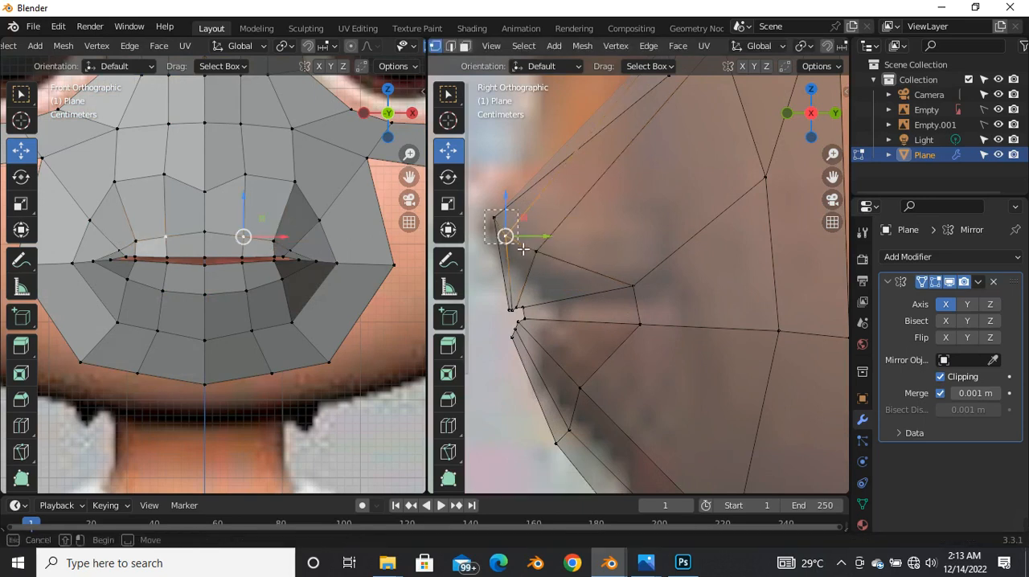
left_click_drag(498, 225, 492, 219)
left_click(582, 201)
Step: Try to reposition the center vertex under the nose in the side view, and undo the move
scroll(568, 260, "down", 4)
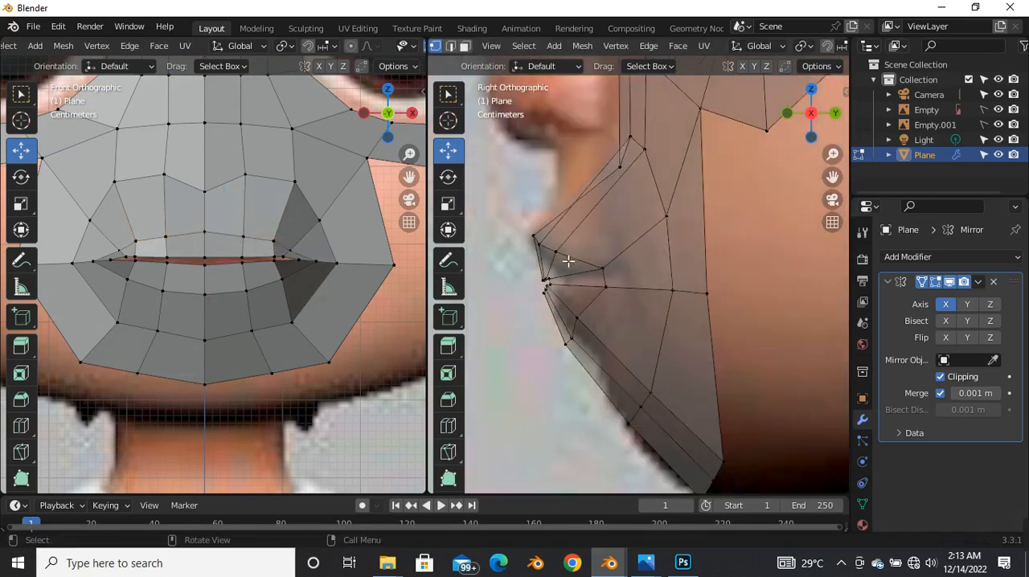
scroll(602, 174, "up", 3)
left_click(627, 199)
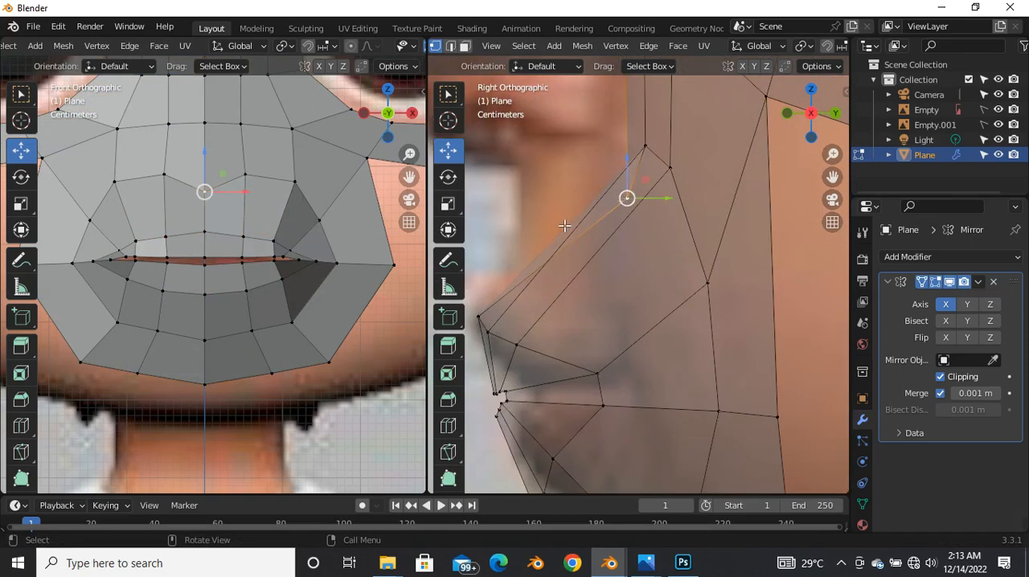
mouse_move(619, 200)
left_mouse_down()
mouse_move(632, 160)
mouse_move(635, 190)
left_mouse_up()
key("ctrl+z")
left_click(665, 290)
Step: Move the lower-lip loop vertices backward in the side view, shifting the outer one further back to curve the lip
scroll(611, 330, "down", 3)
scroll(604, 361, "up", 3)
left_click(590, 362)
left_click_drag(590, 361, 630, 442)
key("g")
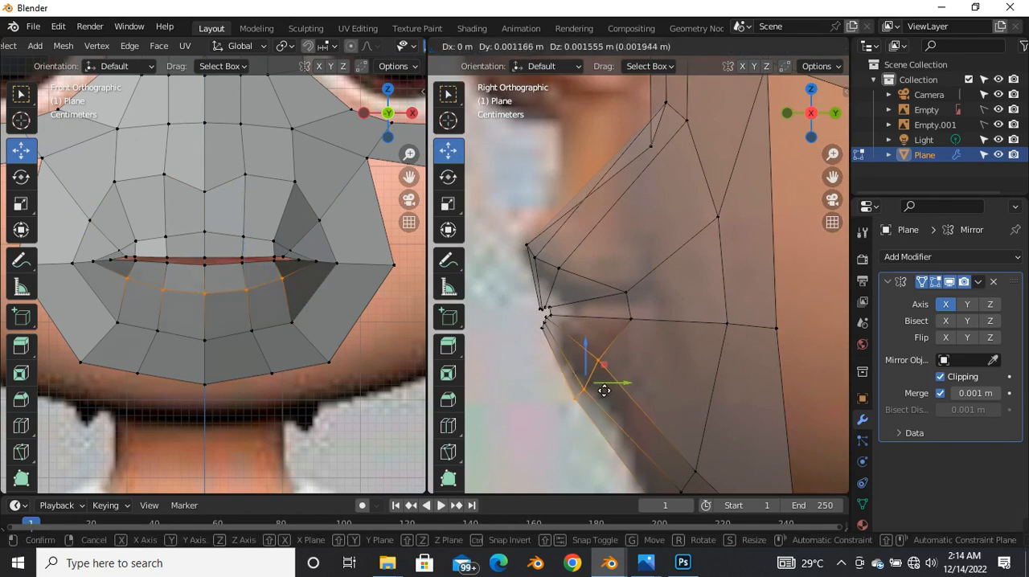
left_click(601, 376)
left_click(608, 355)
left_click_drag(607, 358, 618, 356)
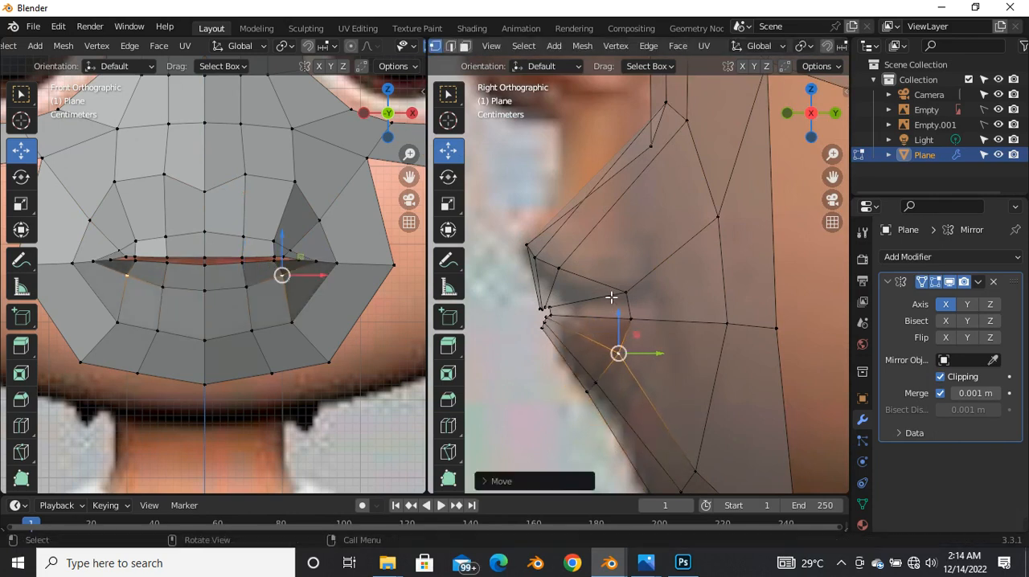
Step: Move the two upper-lip loop vertices outside the center backward in the side view
left_click(569, 273)
left_click_drag(575, 272, 541, 262)
left_click(536, 258)
left_click(625, 293)
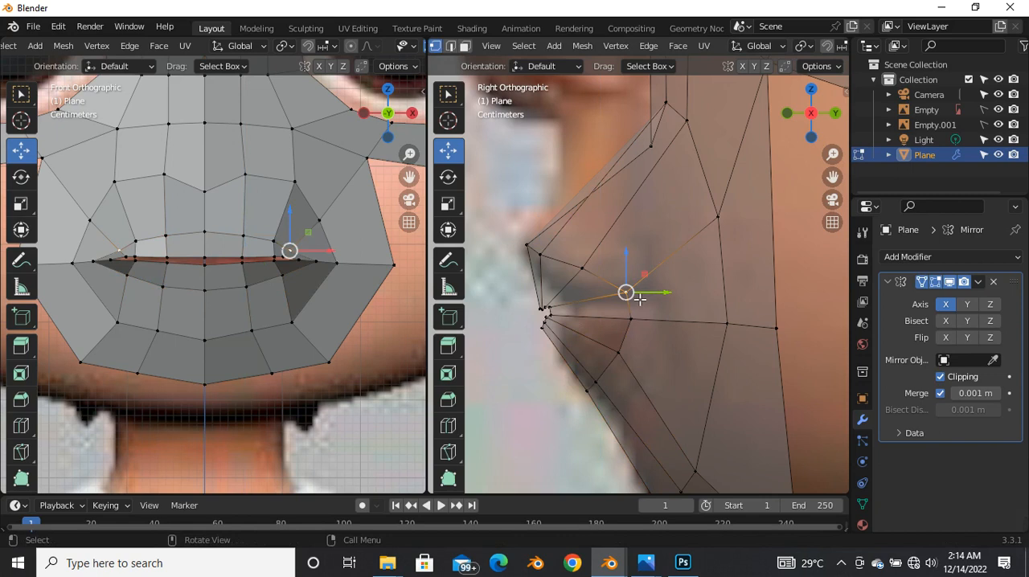
Step: Add another edge loop around the mouth, between the lip loop and the outer ring
key("ctrl+r")
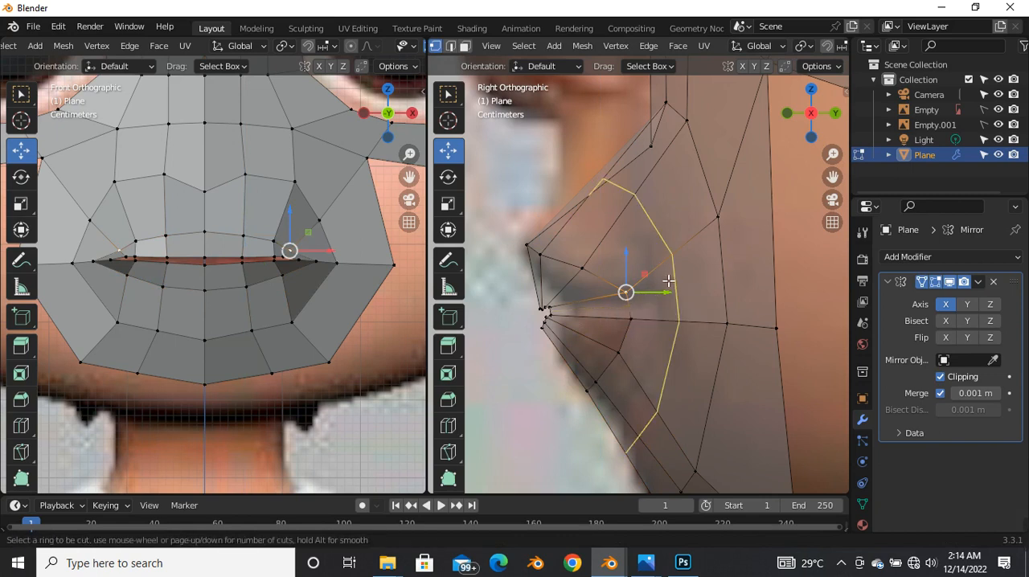
left_click(667, 280)
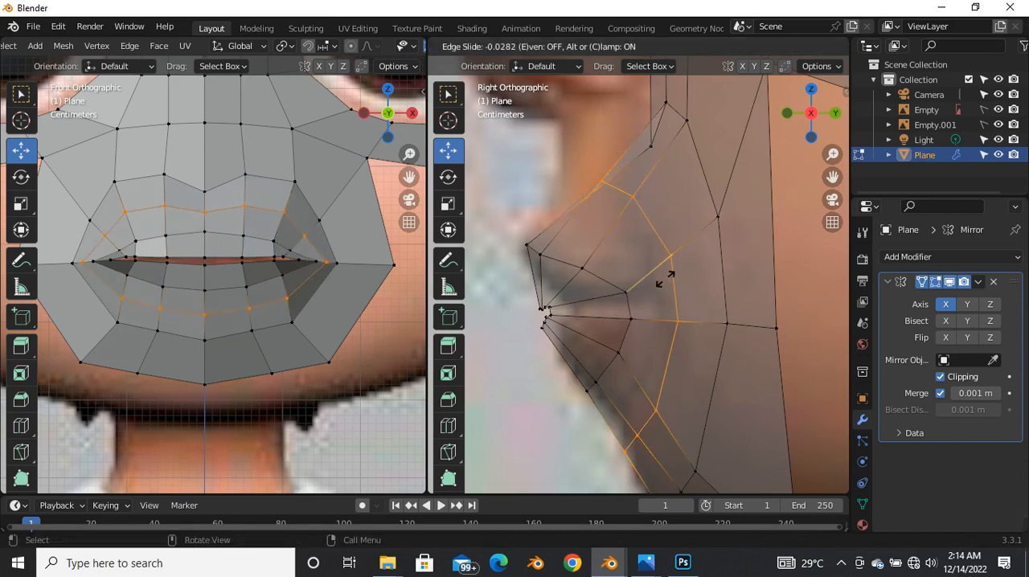
left_click(670, 281)
Step: Move the lip loop's mouth-corner vertices backward and lower the outer lower-lip vertex and the new loop's upper-corner vertex slightly
left_click_drag(617, 296, 694, 310)
left_click_drag(618, 352, 622, 365)
left_click(684, 258)
left_click_drag(684, 258, 672, 279)
Step: Move the inner mouth-corner vertex backward along Y in a perspective view and fine-tune its position
middle_click_drag(671, 279, 569, 273)
middle_click_drag(643, 285, 647, 317)
key("g")
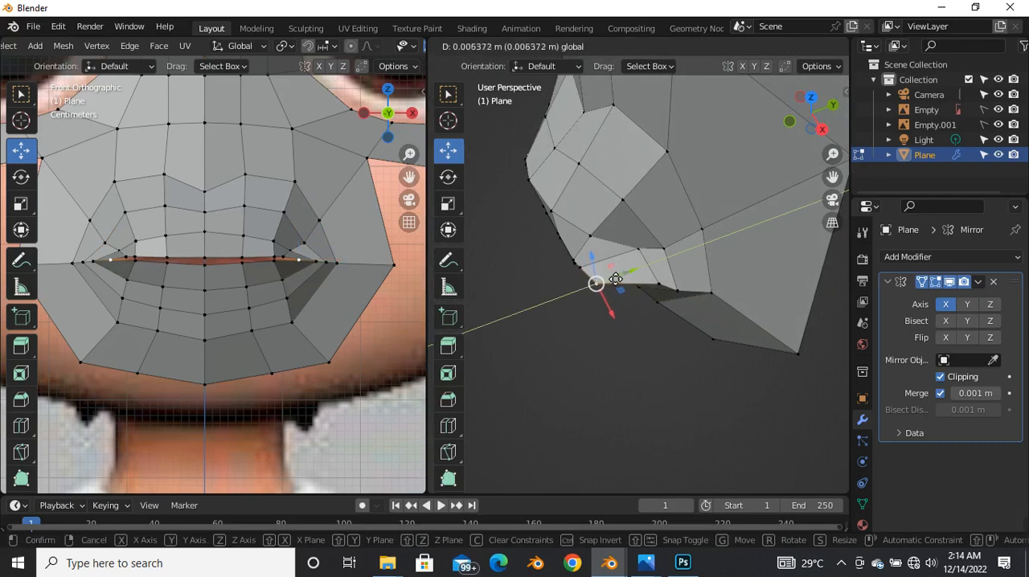
left_click(613, 285)
key("g")
left_click(614, 274)
Step: Show the mesh in X-ray from the right side and move the lip-opening vertices beside the mouth corner backward
middle_click_drag(599, 294, 635, 190)
middle_click_drag(558, 331, 608, 302)
key("grave")
left_click(659, 295)
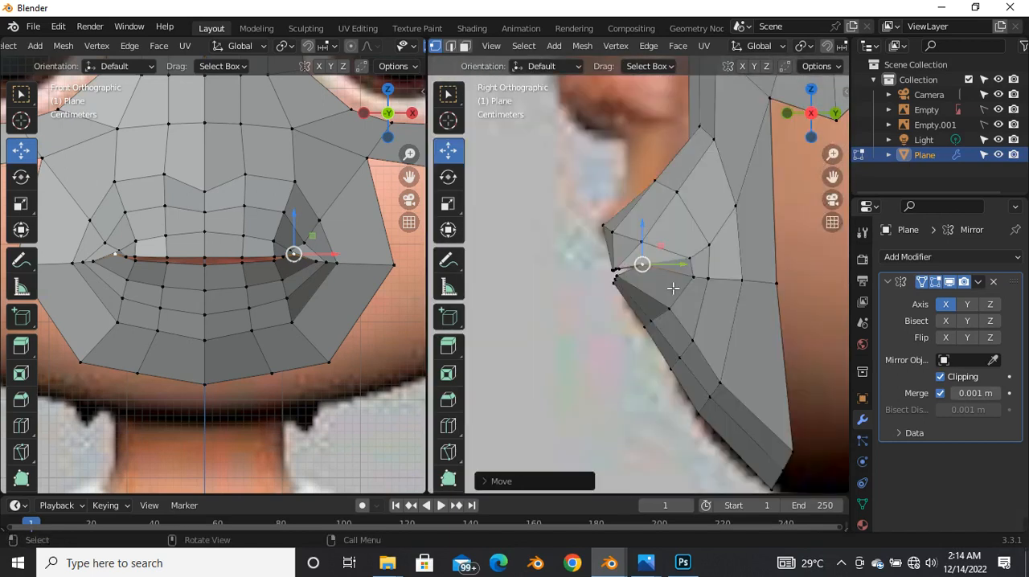
scroll(610, 280, "up", 5)
key("alt+z")
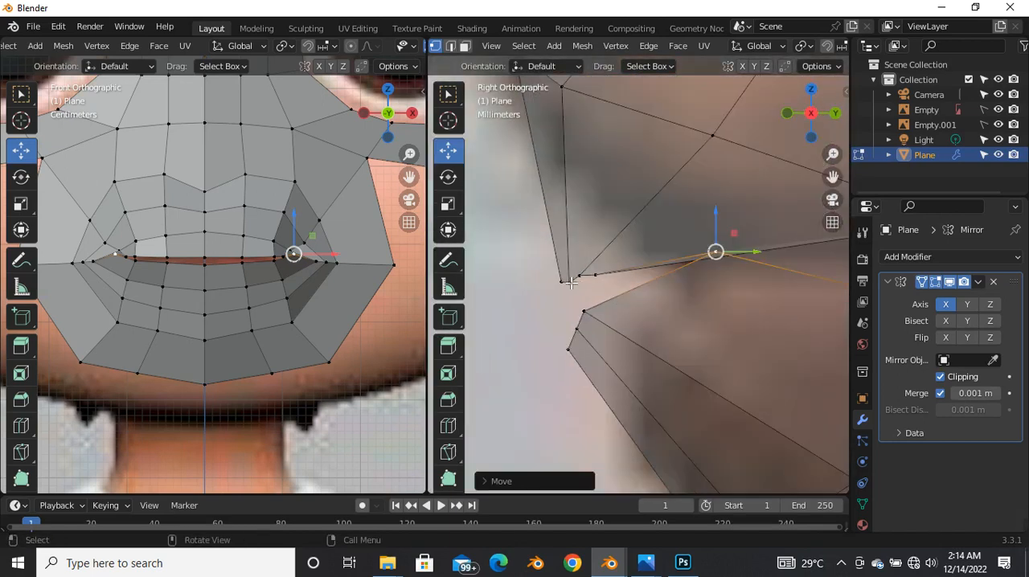
key("g")
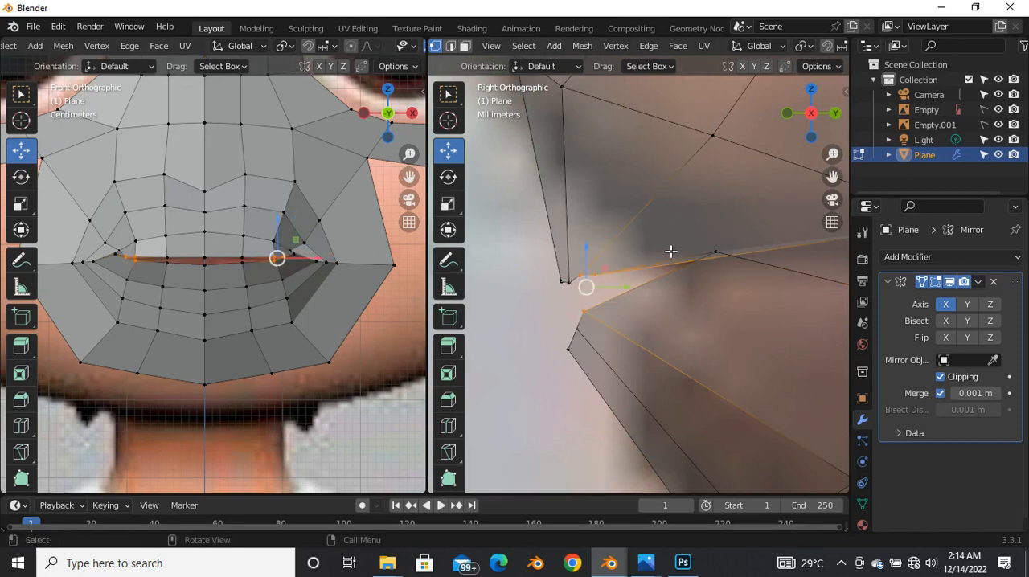
left_click(671, 286)
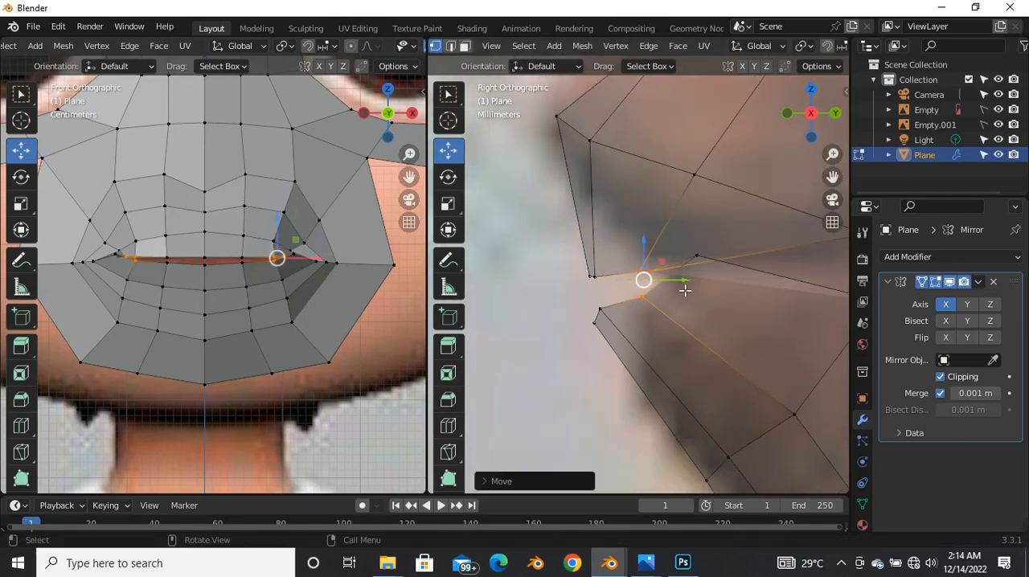
Step: Move the innermost mouth-corner vertex backward and pull its neighbouring upper and lower lip-edge vertices back and slightly up
scroll(613, 278, "down", 4)
scroll(610, 274, "up", 5)
left_click(604, 263)
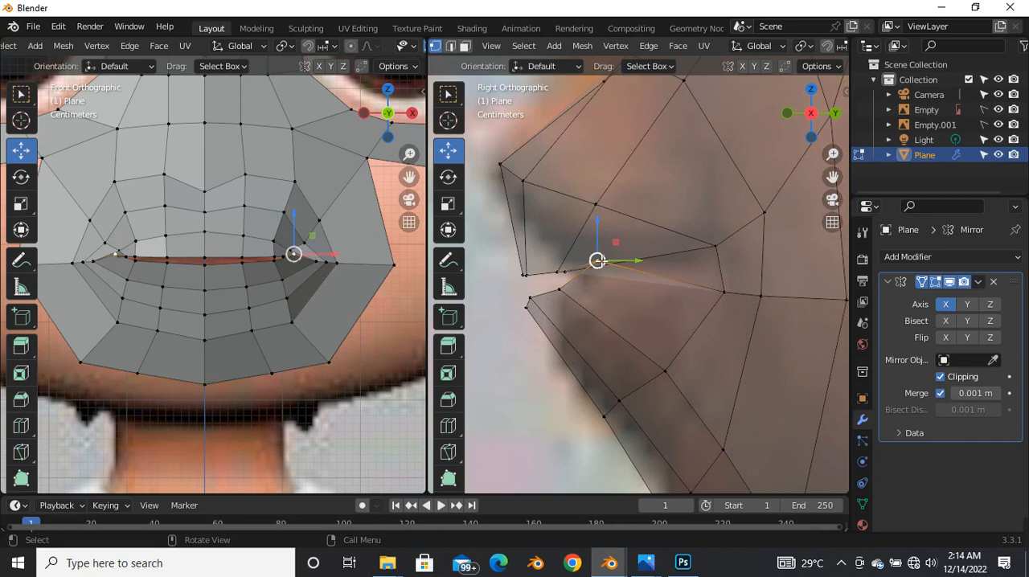
key("g")
left_click(684, 282)
left_click(569, 275)
left_click_drag(542, 259, 614, 248)
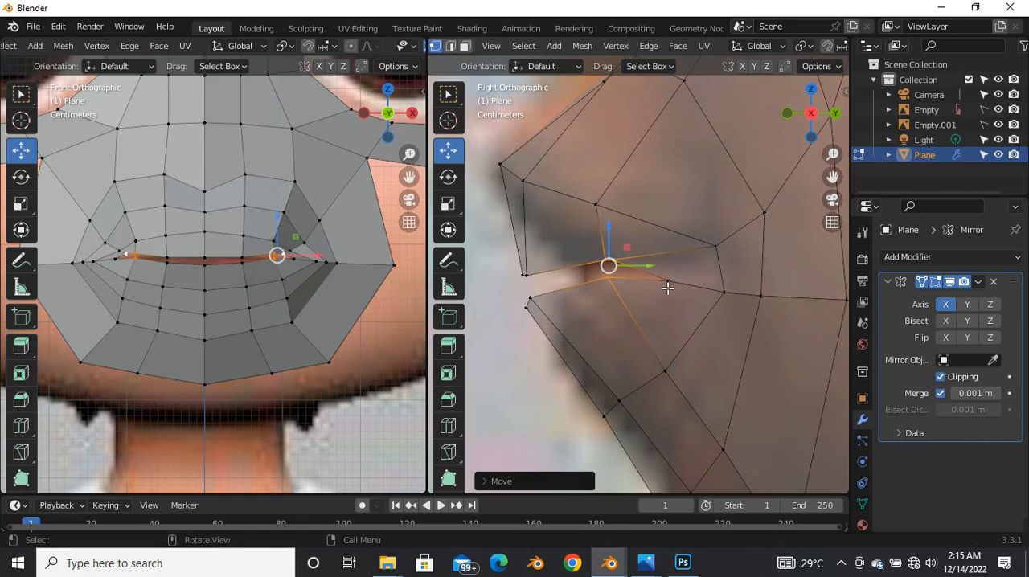
left_click(667, 287)
Step: Move the corner vertices of the outer mouth loop backward in the side view
scroll(667, 273, "down", 3)
left_click_drag(688, 172, 778, 366)
key("g")
left_click(757, 288)
Step: Slide the corner vertices of the two loops nearer the lips backward along their edges
left_click_drag(628, 233, 677, 314)
key("g")
key("g")
left_click(690, 308)
left_click_drag(602, 261, 643, 335)
key("g")
key("g")
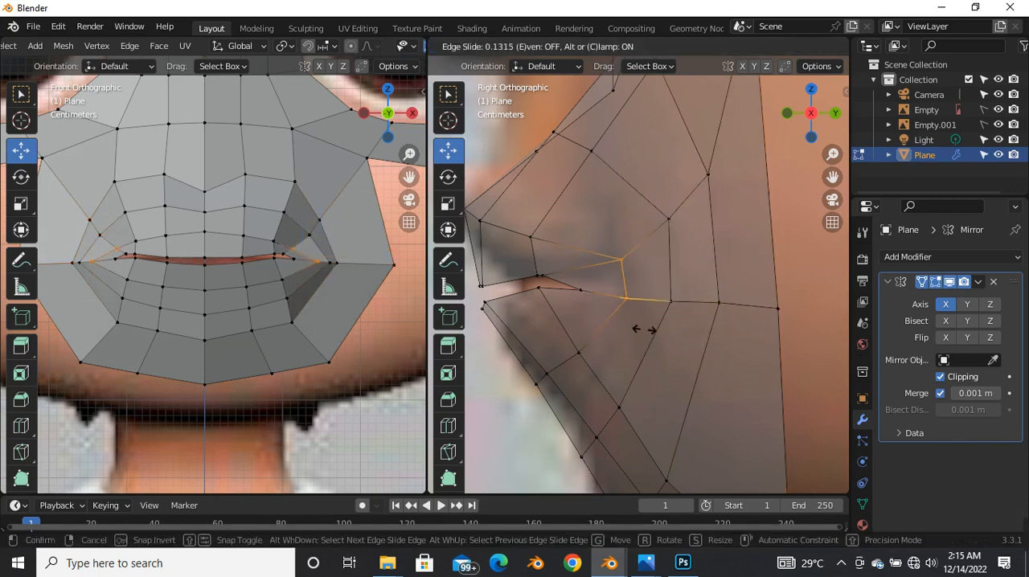
left_click(664, 334)
Step: Move the upper and lower vertices at the lip opening's corner backward and raise the adjacent upper-lip edge vertex
left_click(574, 285)
key("g")
key("g")
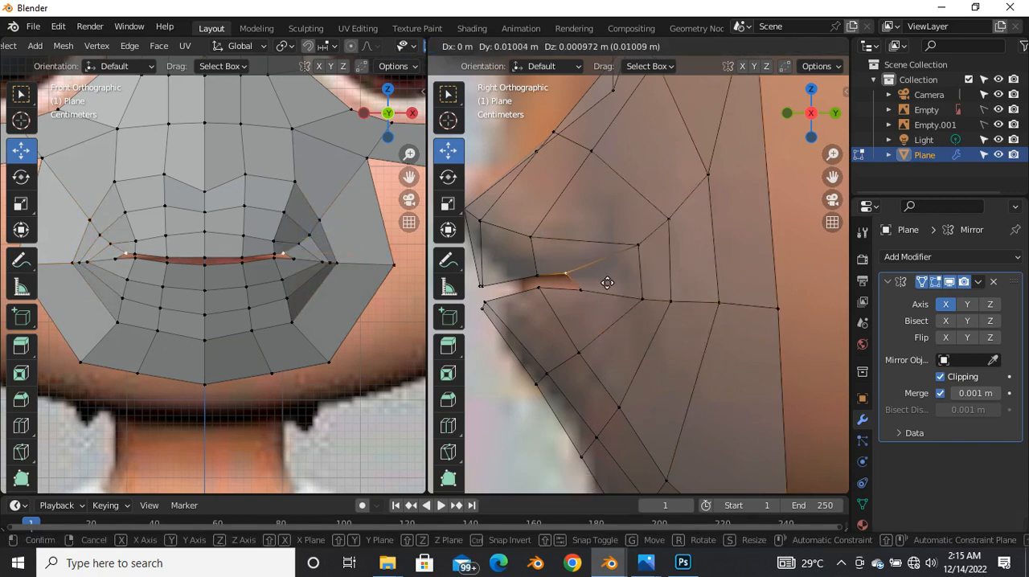
left_click(619, 278)
key("g")
left_click(590, 294)
key("g")
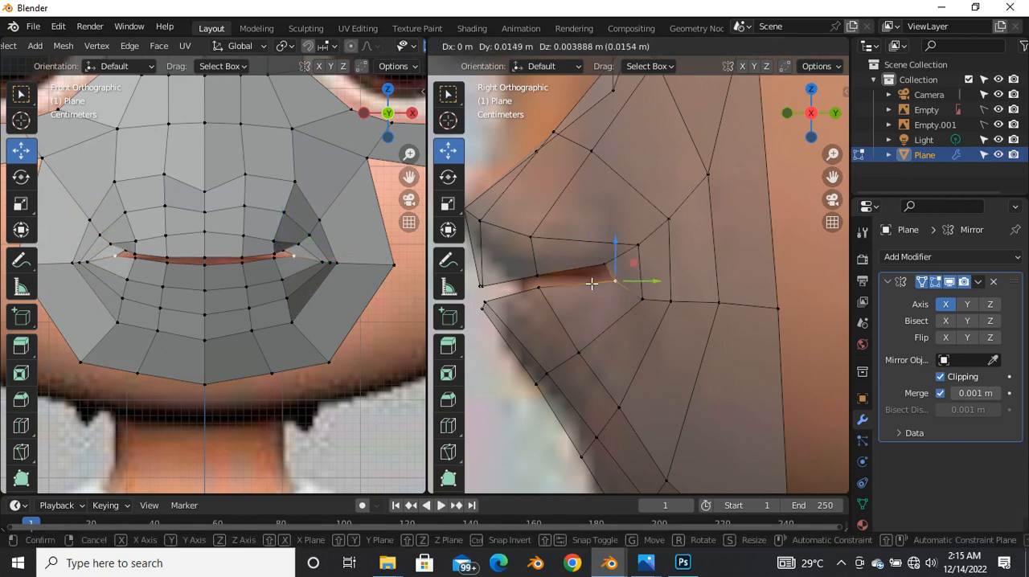
left_click(618, 285)
left_click(540, 278)
key("g")
left_click(577, 266)
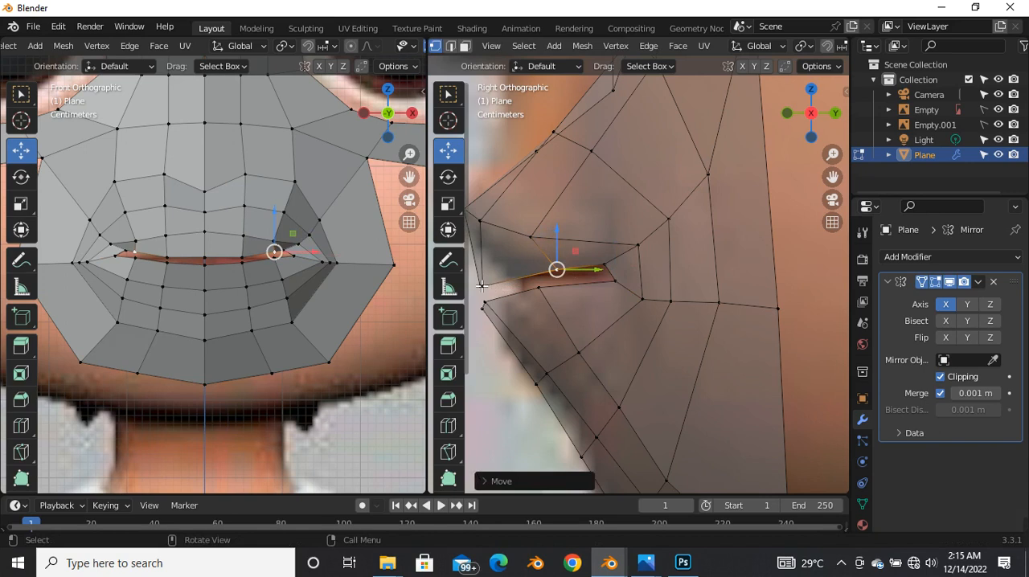
Step: Move the central upper-lip edge vertices backward and slightly up in the side view
left_click(483, 287)
middle_click_drag(483, 287, 524, 280, "shift")
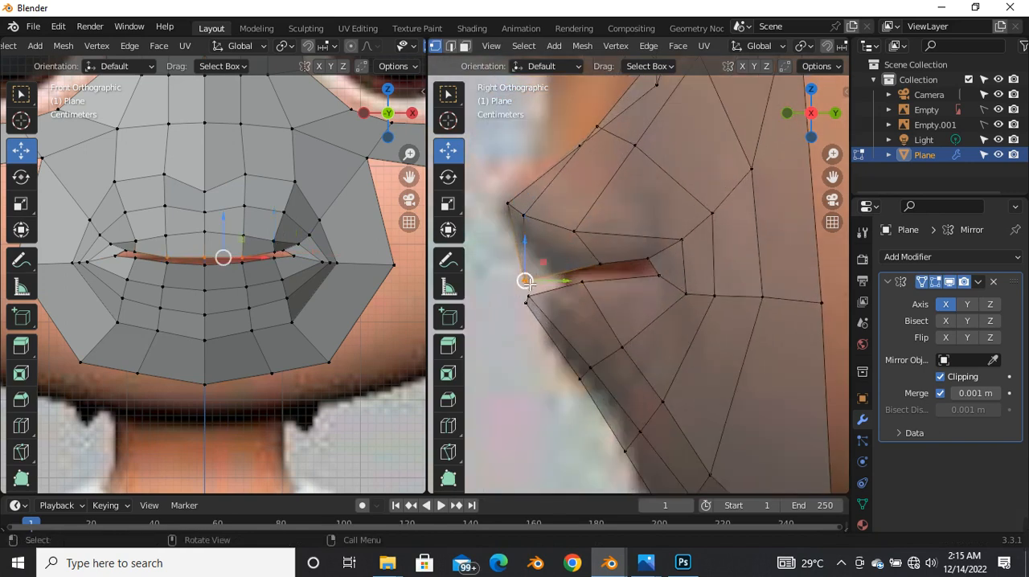
key("g")
left_click(549, 267)
Step: Move the two off-center vertices of the upper-lip loop backward, the outer one along Y
left_click(575, 246)
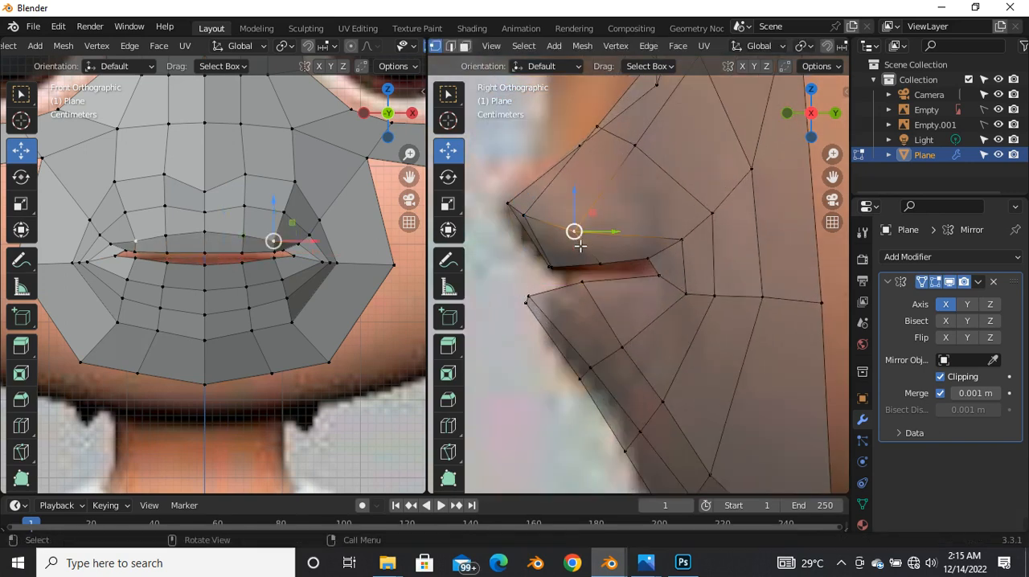
key("g")
key("y")
left_click(614, 236)
left_click(532, 214)
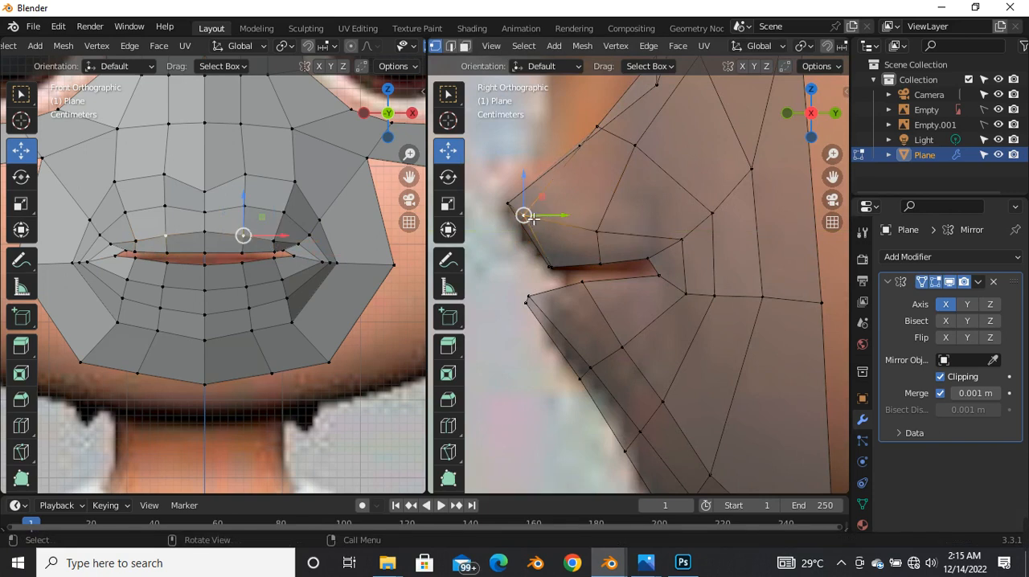
key("g")
left_click(559, 217)
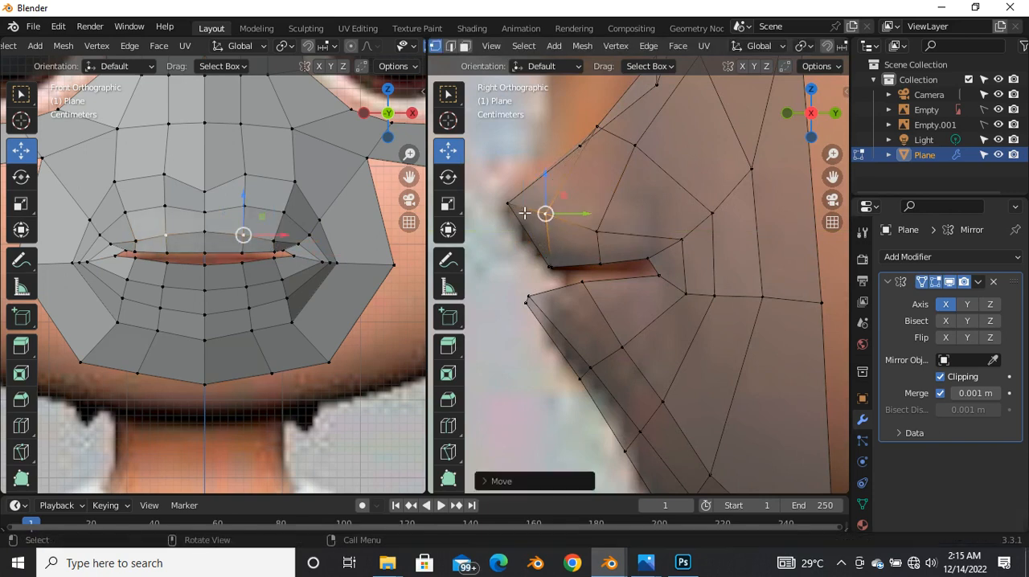
Step: Adjust the upper-lip edge vertex along Y and move the lower-lip edge vertices backward
left_click(559, 270)
scroll(559, 270, "up", 2)
key("g")
key("y")
left_click(595, 272)
scroll(588, 271, "down", 4)
scroll(551, 302, "up", 2)
left_click_drag(539, 260, 590, 283)
left_click(583, 283)
Step: Move the lip-opening and lip-loop corner vertices backward and raise the upper-lip loop vertex between center and corner
left_click(622, 266)
left_click_drag(628, 269, 663, 265)
scroll(664, 264, "down", 4)
scroll(691, 237, "up", 4)
left_click(589, 235)
left_click_drag(590, 235, 590, 224)
left_click(691, 245)
left_click_drag(696, 246, 706, 244)
left_click(654, 269)
left_click_drag(653, 269, 684, 298)
scroll(684, 299, "down", 3)
scroll(615, 299, "up", 2)
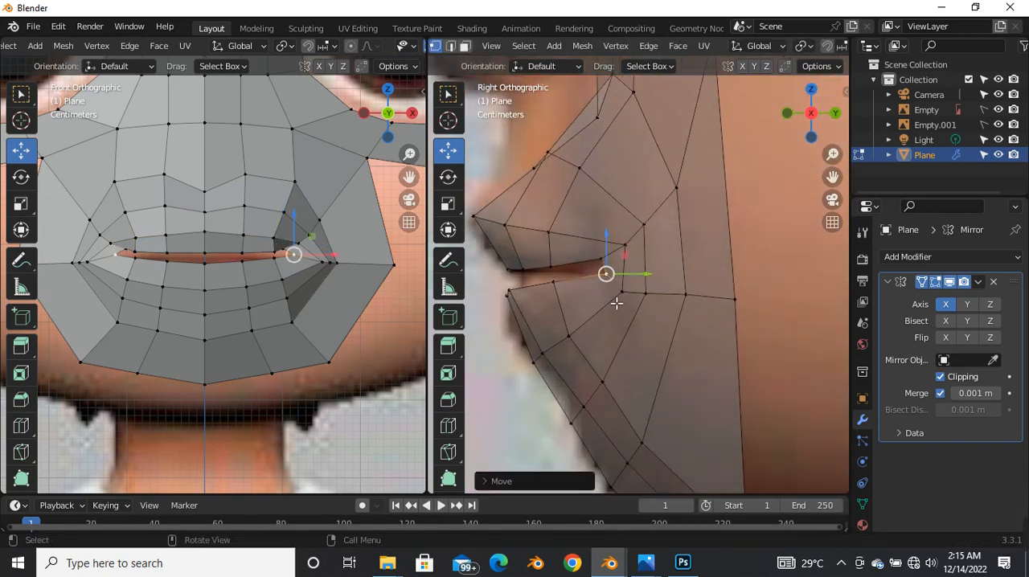
Step: Move the horizontal row of mouth-corner vertices backward and slightly up, and fine-tune the individual vertices in it
left_click_drag(754, 334, 755, 331)
left_click_drag(673, 294, 702, 291)
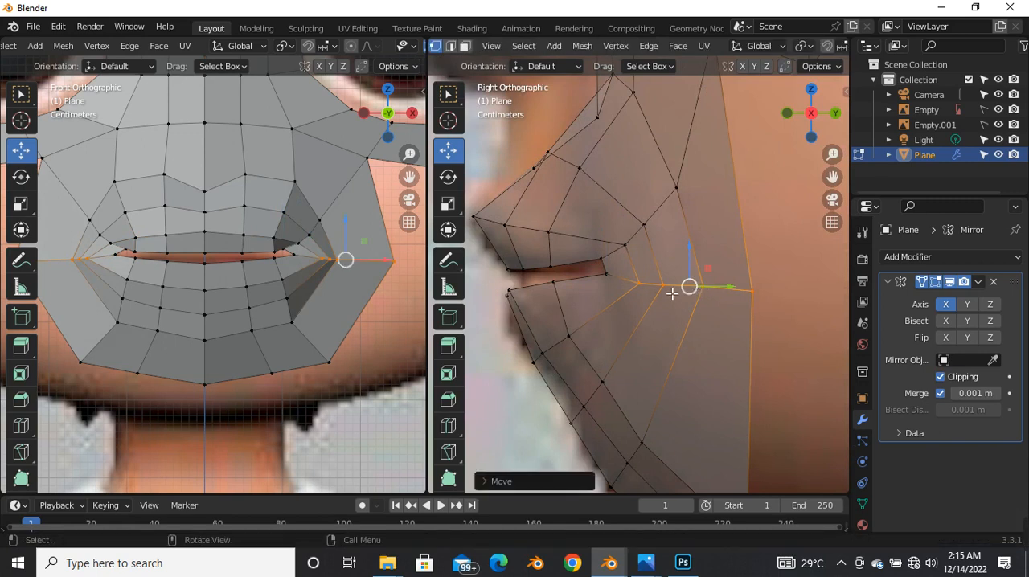
scroll(675, 291, "down", 3)
scroll(679, 298, "up", 3)
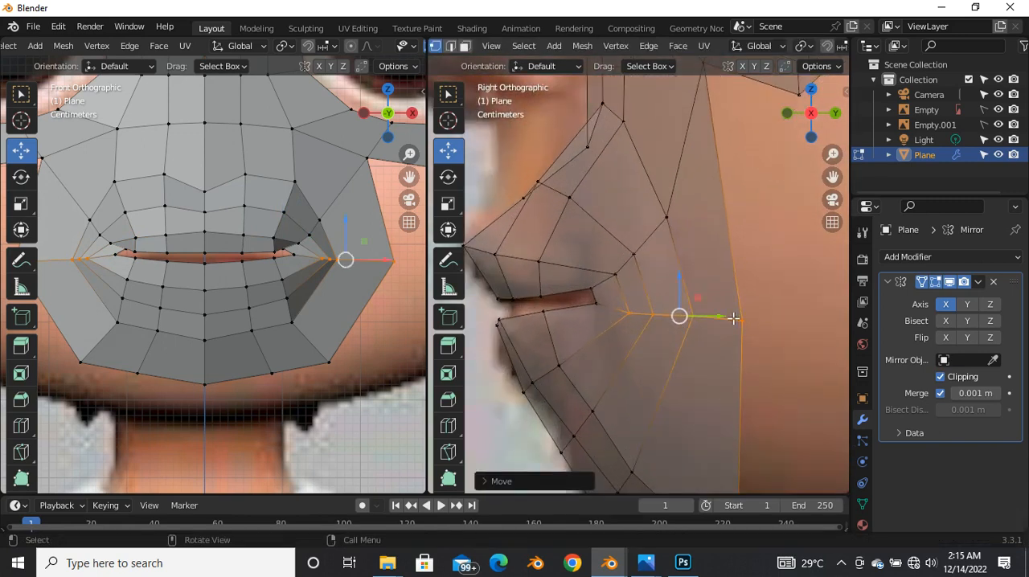
left_click(740, 319)
mouse_move(742, 320)
left_mouse_down()
mouse_move(753, 321)
mouse_move(740, 318)
left_mouse_up()
left_click(694, 319)
left_click(657, 319)
left_click_drag(673, 316, 682, 316)
Step: Bring the upper and lower vertices at the lip opening's corner closer together in the side view
scroll(595, 290, "up", 3)
scroll(595, 290, "up", 1)
left_click(595, 290)
left_click_drag(593, 257, 644, 316)
scroll(641, 315, "down", 4)
left_click(584, 378)
scroll(646, 315, "down", 5)
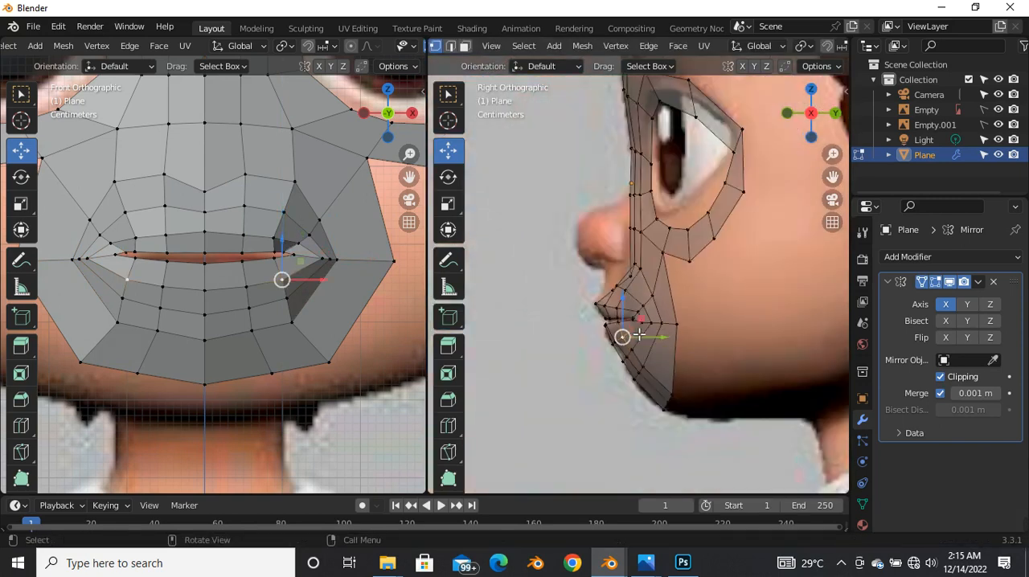
Step: Move the row of vertices above the upper lip forward and slightly up toward the side reference profile
scroll(603, 274, "up", 5)
scroll(603, 273, "up", 2)
left_click_drag(617, 268, 712, 337)
scroll(671, 314, "down", 3)
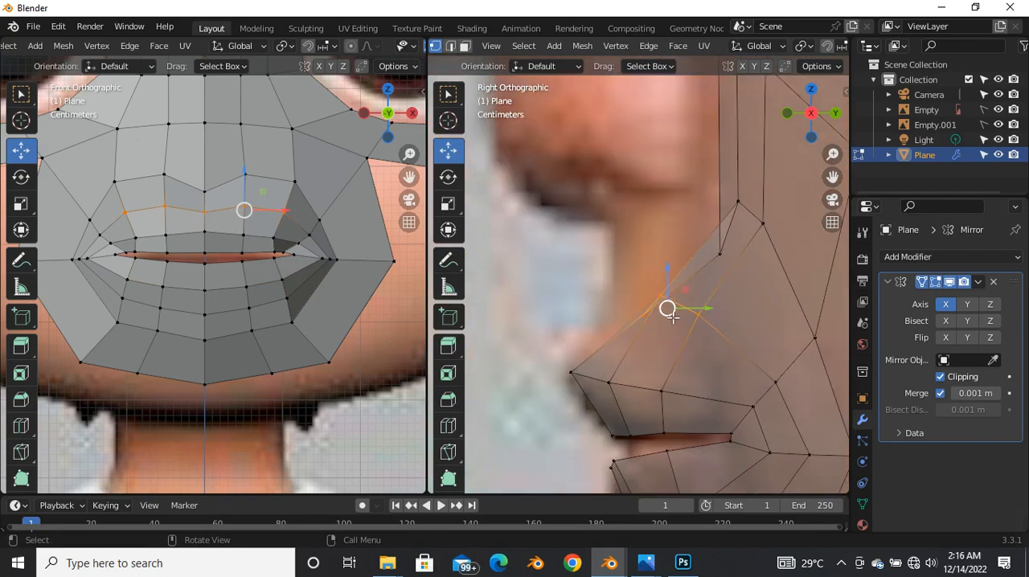
key("g")
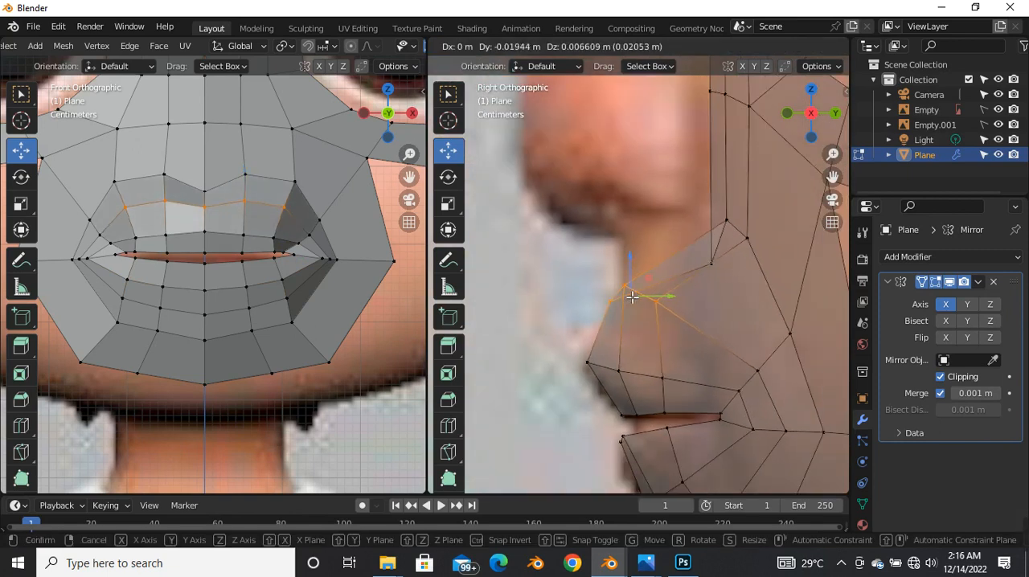
left_click(630, 296)
left_click(585, 297)
scroll(599, 312, "down", 6)
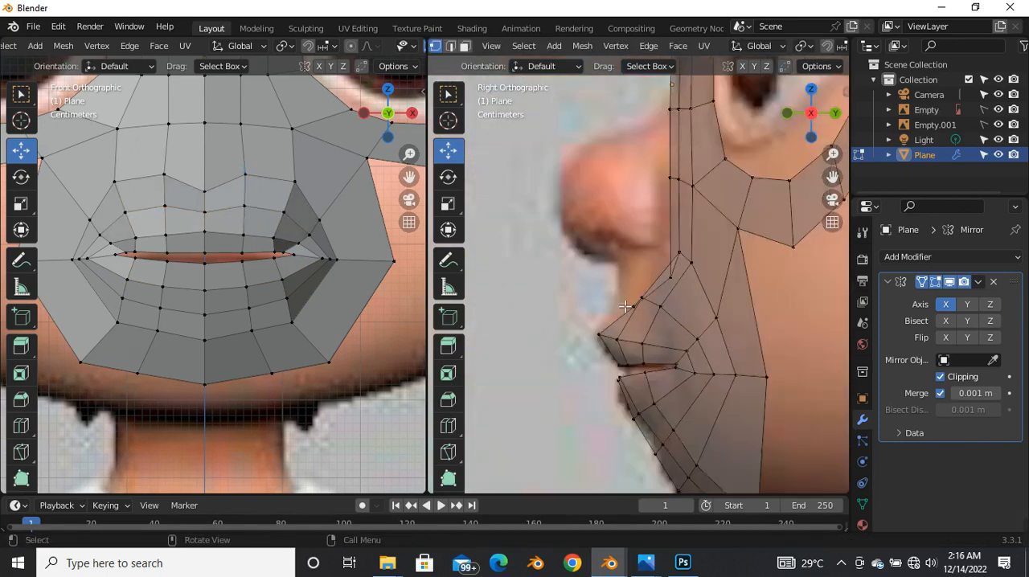
Step: Move the row of lower-lip loop vertices backward and down in the side view, adjusting its outer vertex separately
scroll(616, 327, "up", 6)
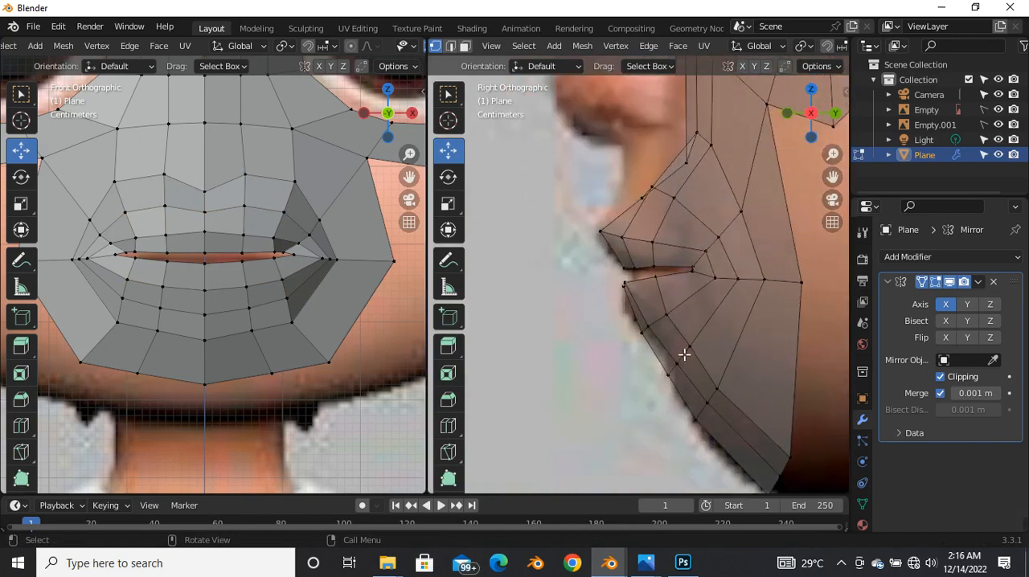
left_click(585, 291, "alt")
key("g")
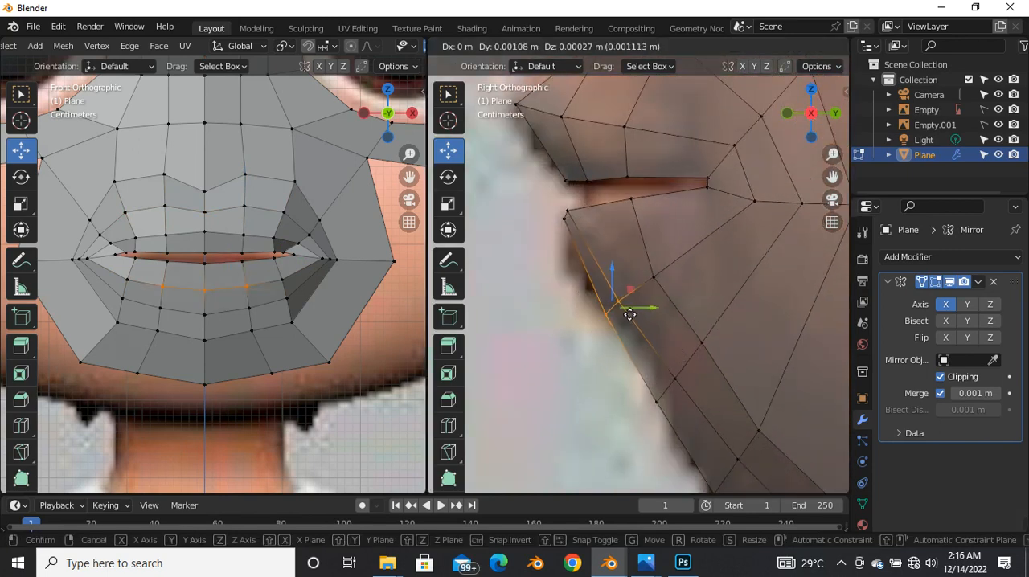
left_click(630, 314)
left_click(654, 275)
key("g")
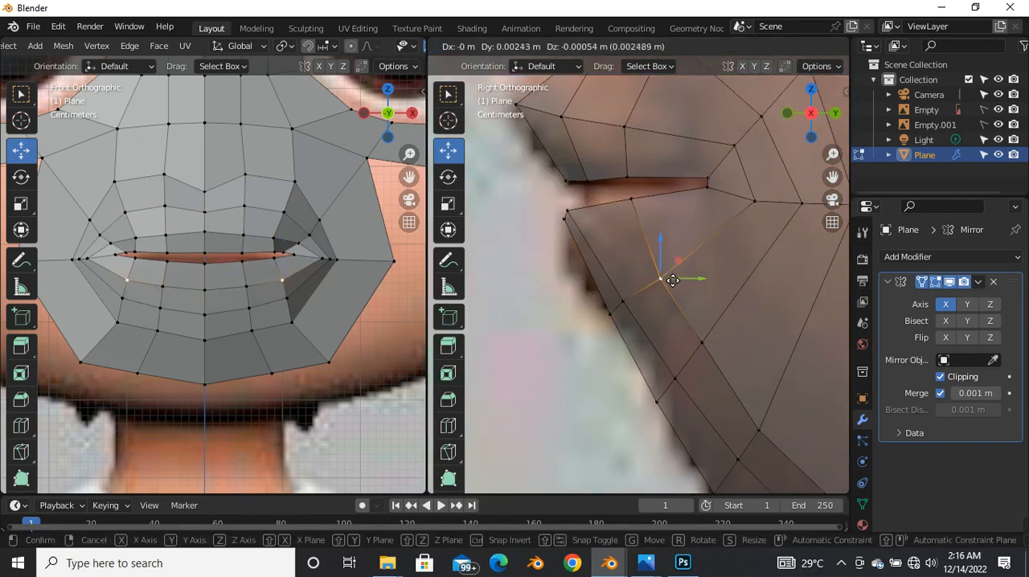
left_click(659, 278)
left_click_drag(564, 276, 698, 323)
key("g")
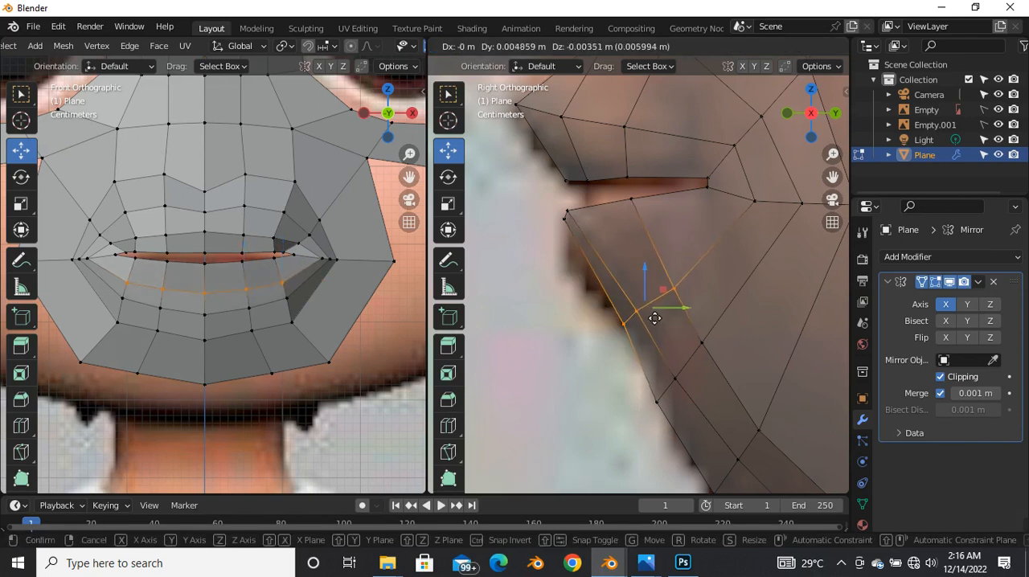
left_click(644, 329)
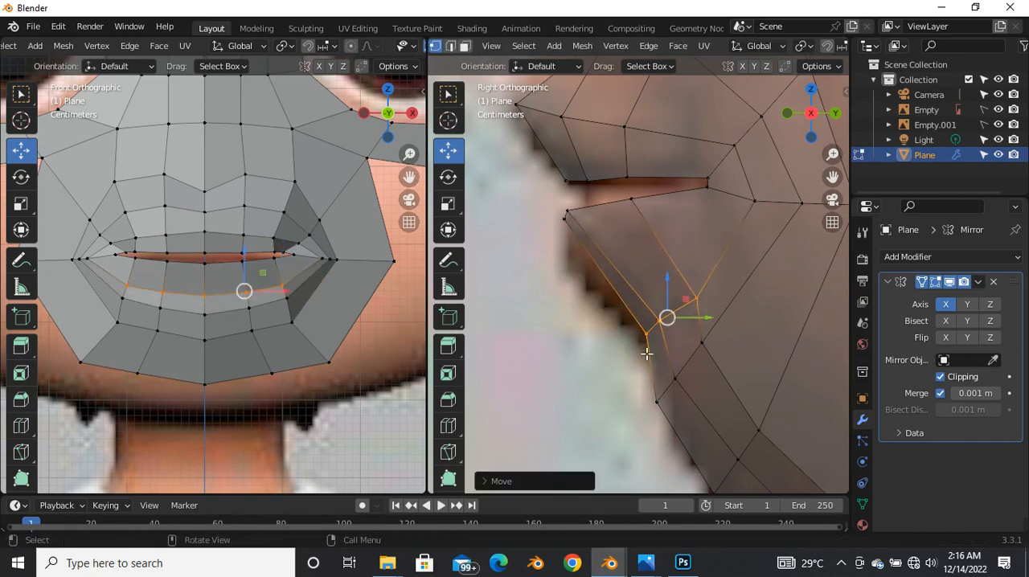
Step: Move the next vertex row below the lower lip slightly backward to follow the chin profile
left_click(547, 360)
scroll(540, 360, "down", 3)
scroll(558, 430, "up", 2)
left_click_drag(676, 290, 604, 413)
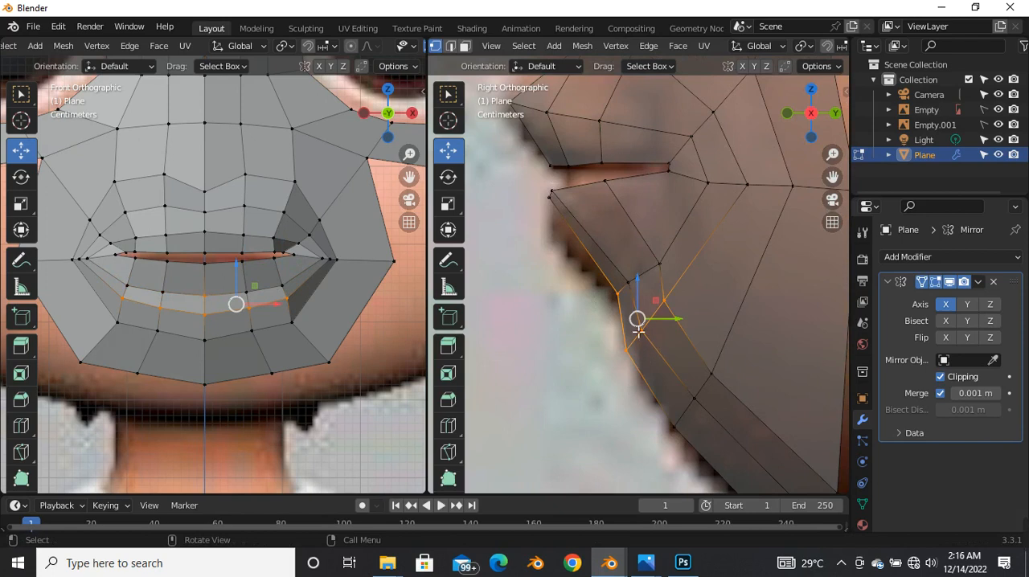
left_click_drag(687, 295, 670, 368)
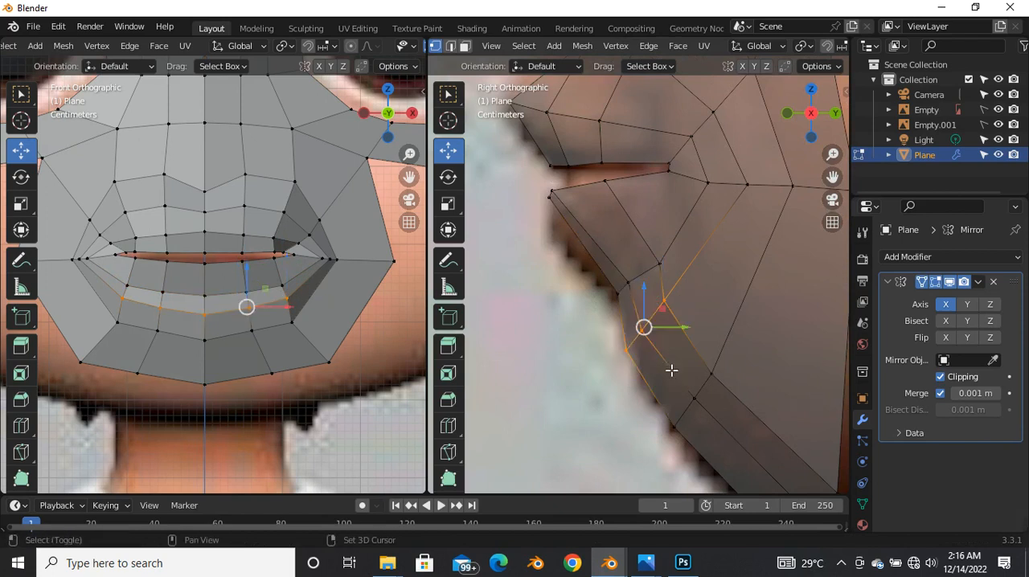
key("g")
left_click(658, 336)
left_click(634, 344)
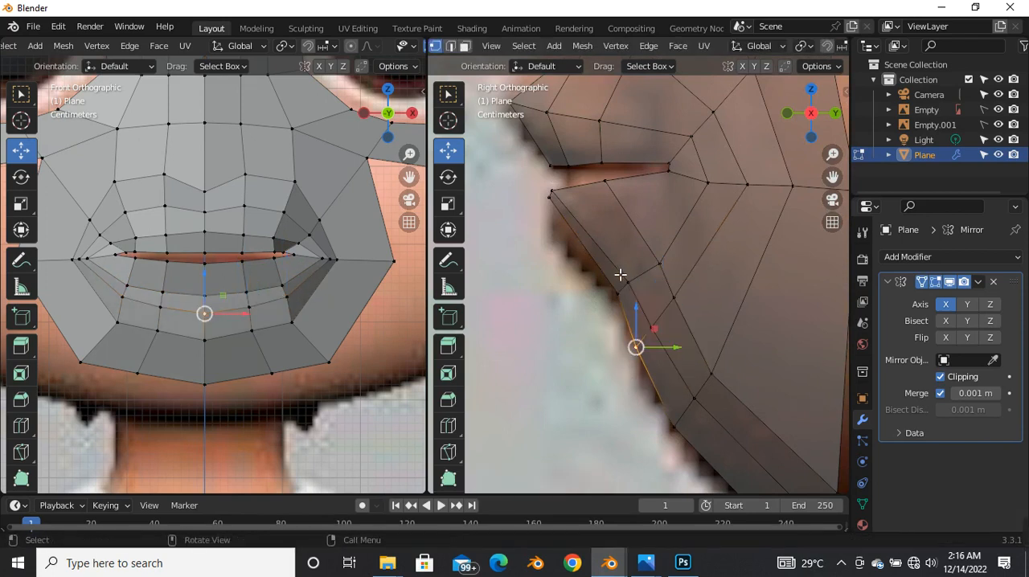
Step: Move the upper-lip loop's central vertices up and slightly forward, and compare the mouth with the front reference in wireframe
scroll(620, 291, "down", 5)
scroll(615, 226, "up", 5)
left_click_drag(525, 214, 566, 223)
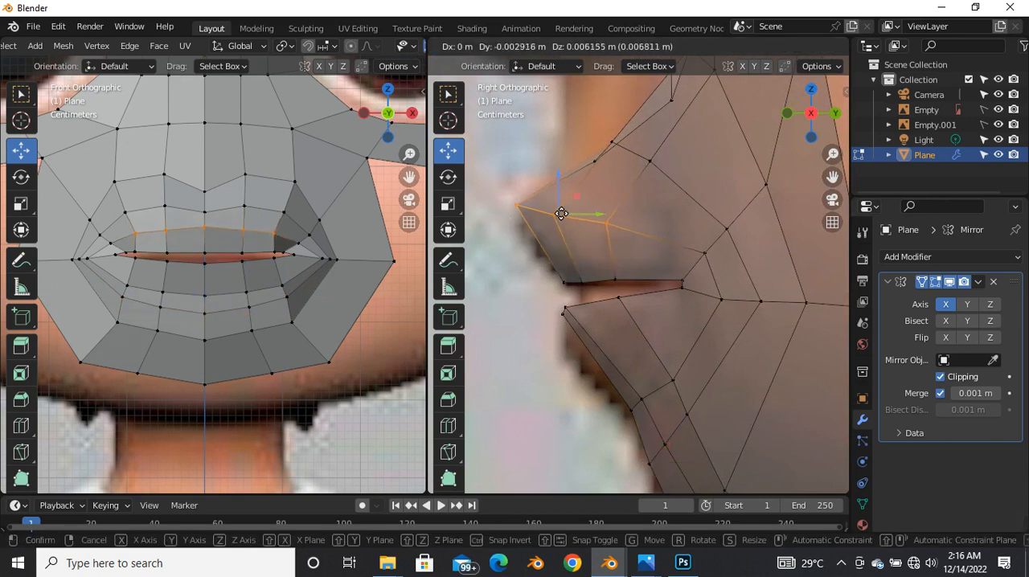
left_click_drag(561, 213, 557, 213)
key("shift+z")
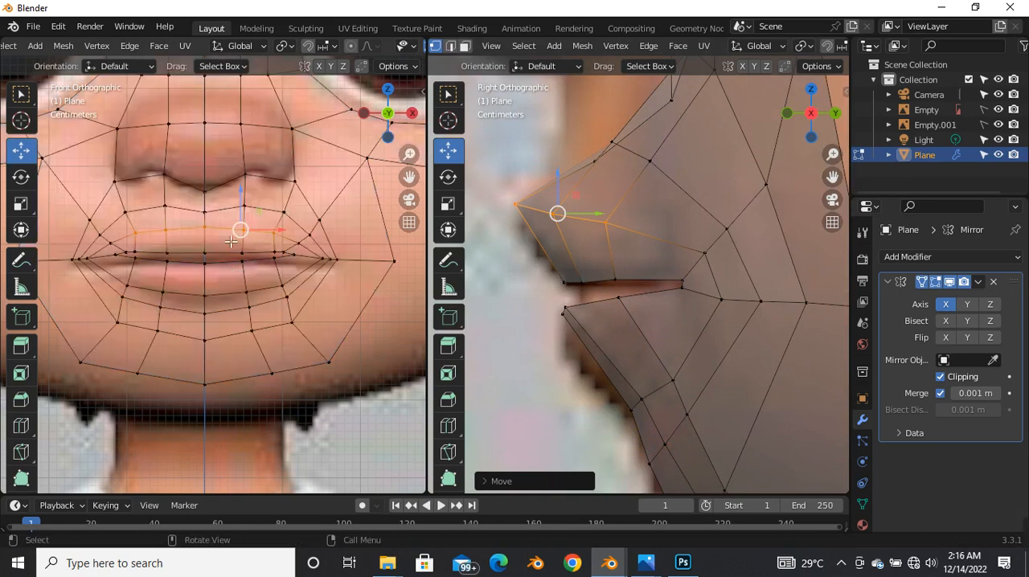
scroll(230, 241, "up", 2)
Step: Return the front view to solid shading and move the upper and lower lip edges closer together to narrow the mouth opening
key("shift+z")
left_click_drag(543, 261, 626, 285)
scroll(598, 282, "up", 2)
left_click_drag(542, 313, 625, 356)
left_click(626, 306, "shift")
mouse_move(574, 297)
left_mouse_down()
mouse_move(574, 282)
mouse_move(568, 310)
left_mouse_up()
left_click(544, 323)
scroll(607, 275, "down", 4)
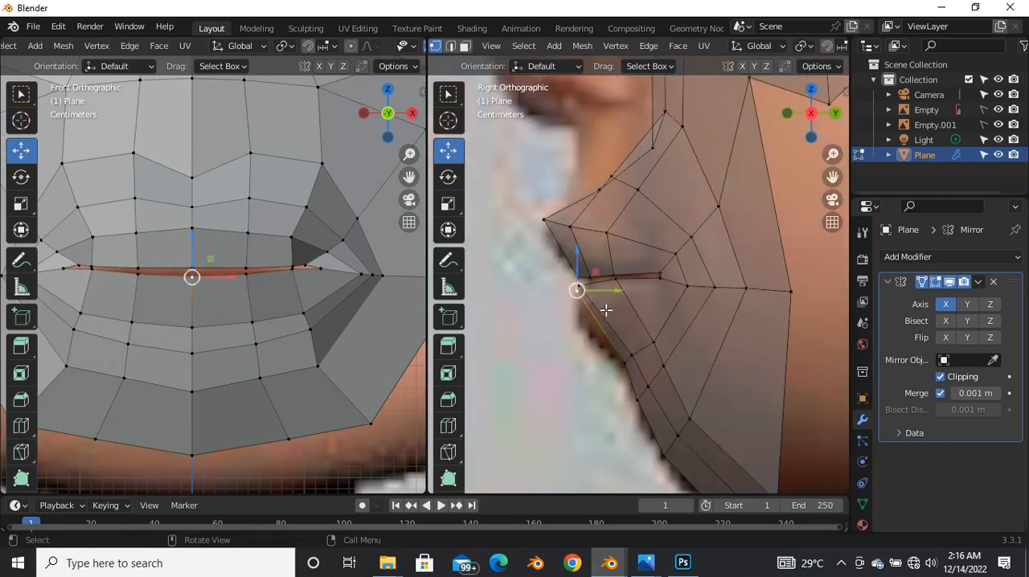
Step: Add an edge loop around the mouth between the lip opening's edge and the first lip loop
key("ctrl+r")
left_click(613, 265)
left_click(613, 263)
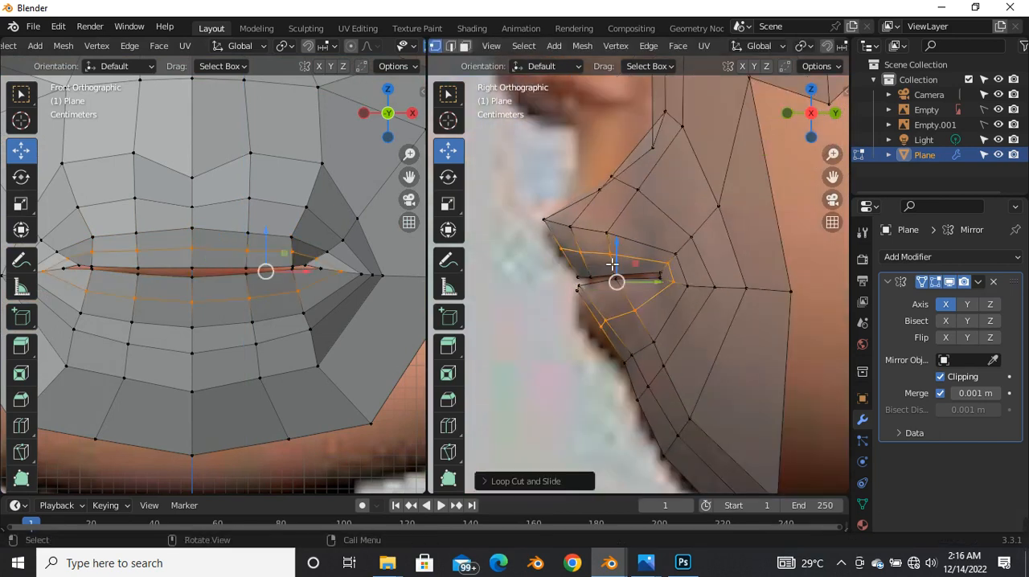
Step: Move the new loop's central vertices below the lower lip forward along Y to fill out the lip in profile
scroll(586, 319, "up", 2)
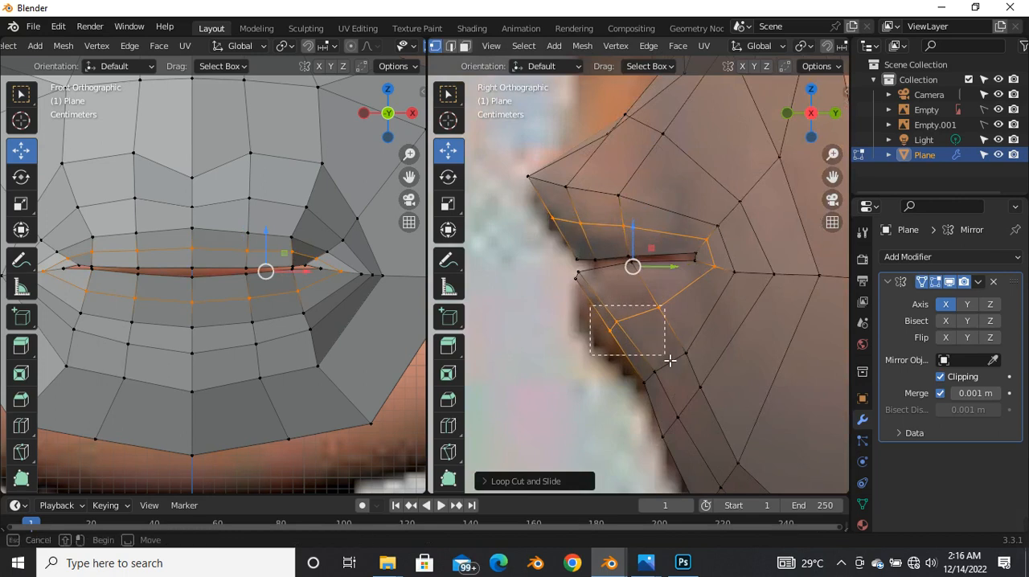
left_click(634, 340, "alt")
left_click(633, 362, "alt")
key("g")
key("y")
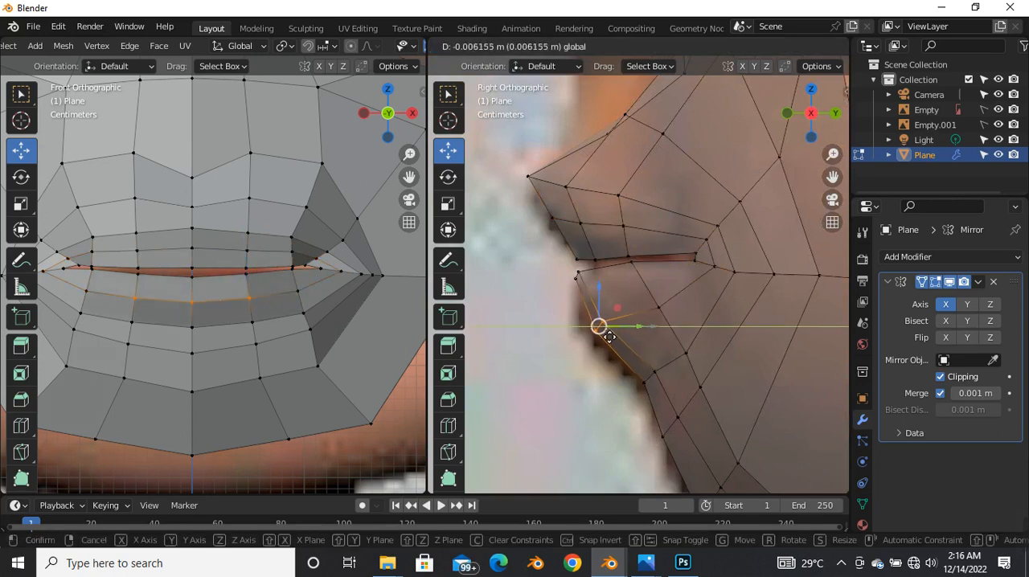
left_click(600, 338)
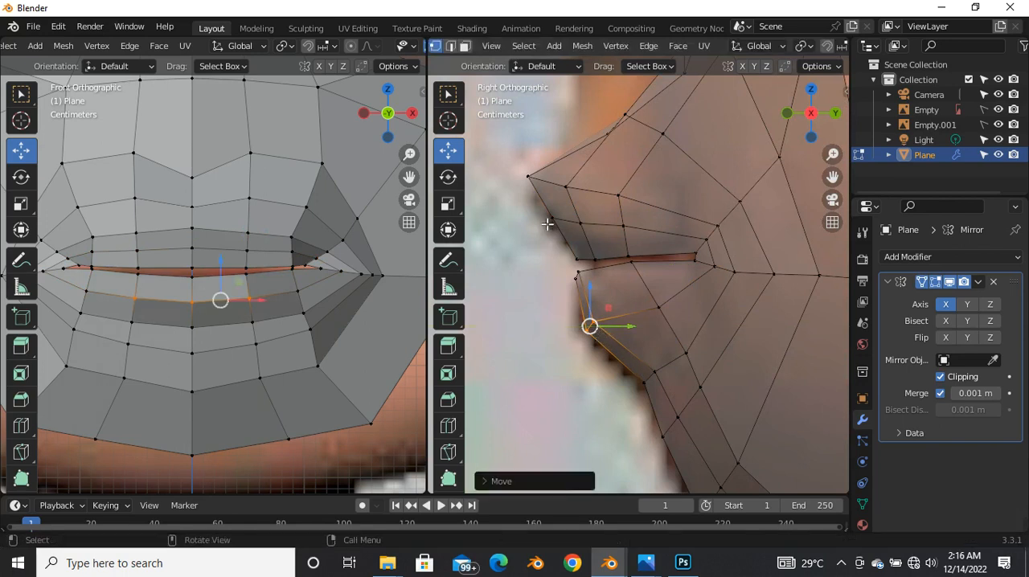
Step: Move the new loop's central upper-lip vertices forward along Y by about 0.01 m
left_click(588, 231, "alt")
key("g")
key("y")
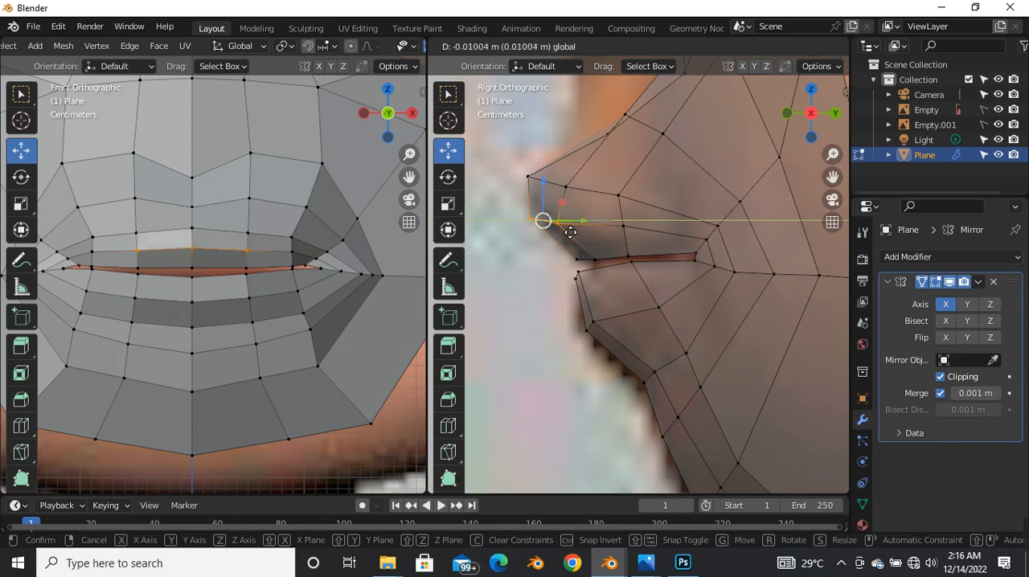
left_click(570, 232)
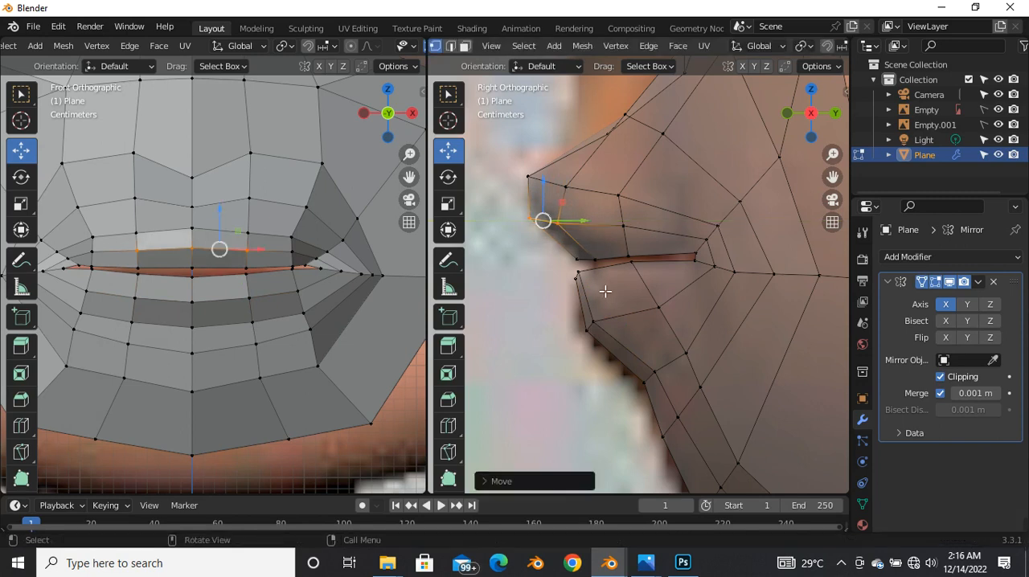
Step: Push the new loop's central lower-lip vertices a further 0.005 m or so forward along Y
left_click(601, 342, "alt")
key("g")
key("y")
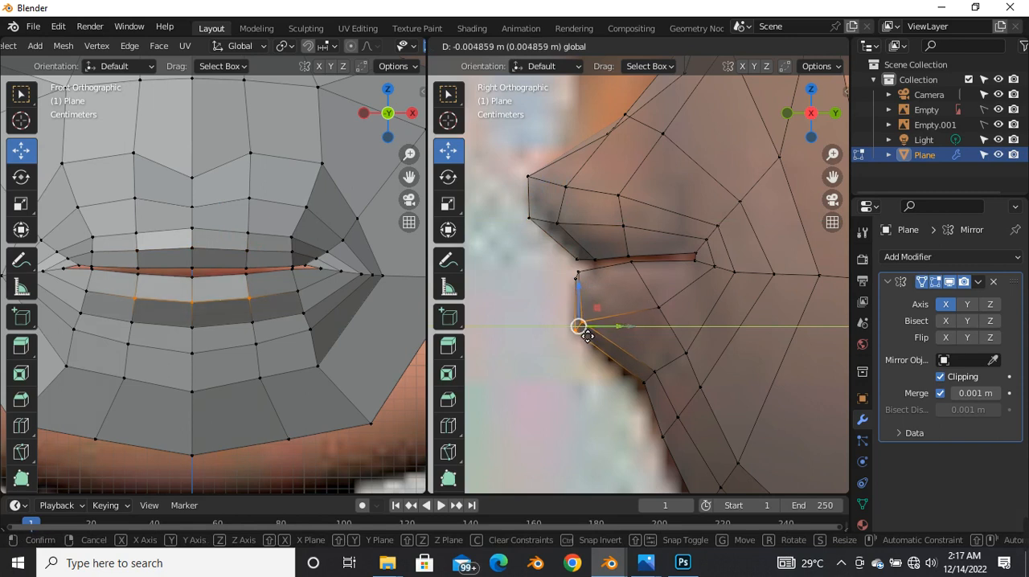
left_click(585, 337)
Step: Move the side vertices of the two lower-lip loops slightly forward and up in the side view
key("g")
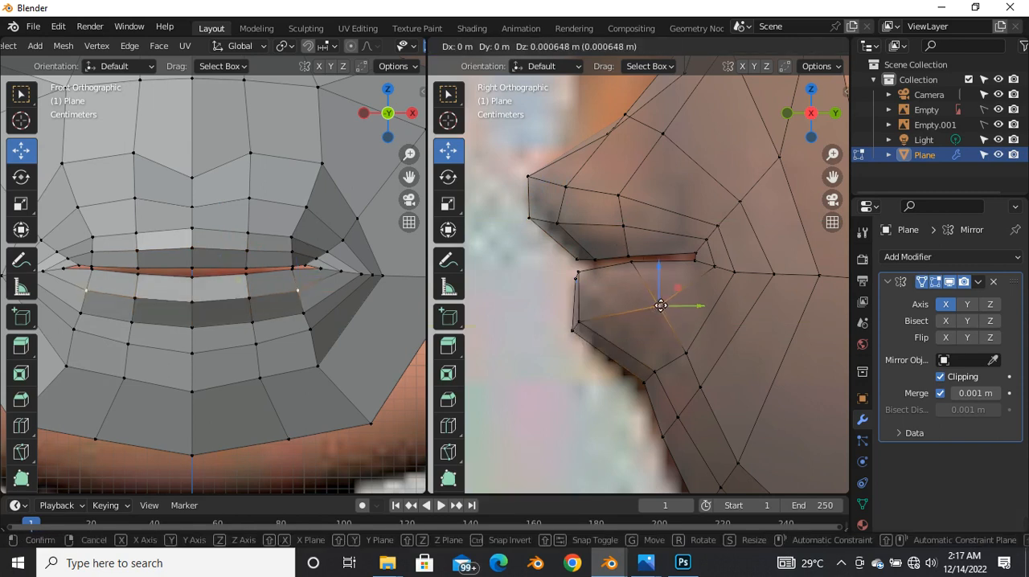
left_click_drag(657, 303, 657, 303)
left_click(691, 360)
left_click_drag(691, 356, 686, 351)
left_click(685, 352)
left_click(701, 388)
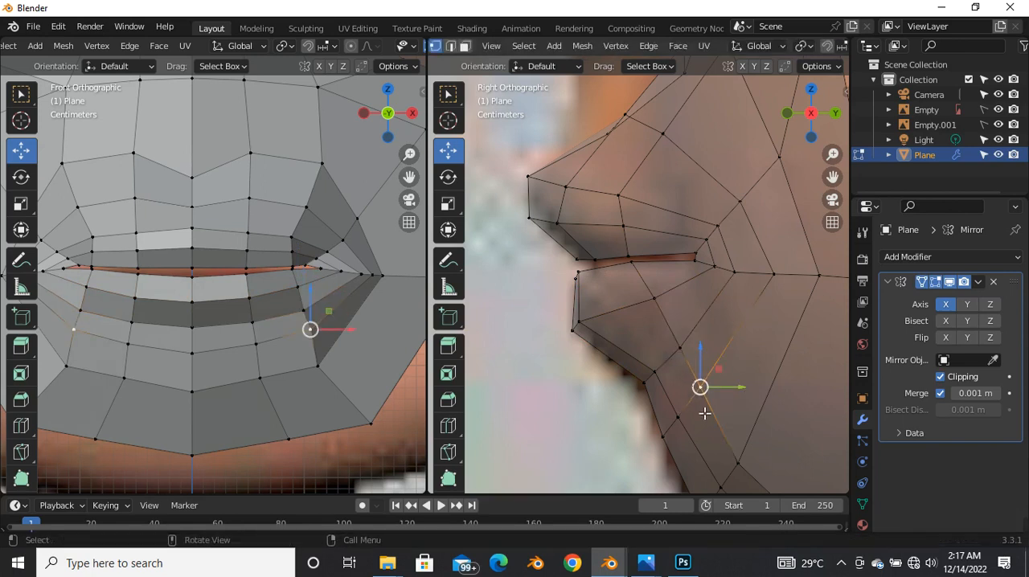
Step: Move the mouth-corner vertices inward along X by about 0.007 m, toward the lip opening
scroll(705, 405, "down", 3)
scroll(689, 404, "up", 3)
scroll(683, 359, "down", 3)
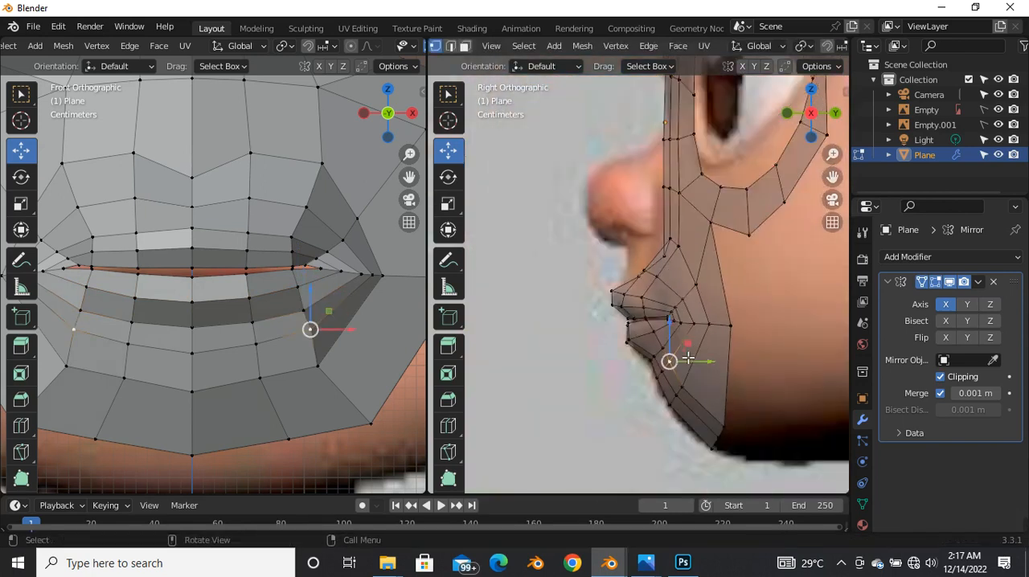
middle_click_drag(684, 358, 758, 319)
scroll(659, 357, "up", 3)
scroll(759, 322, "up", 2)
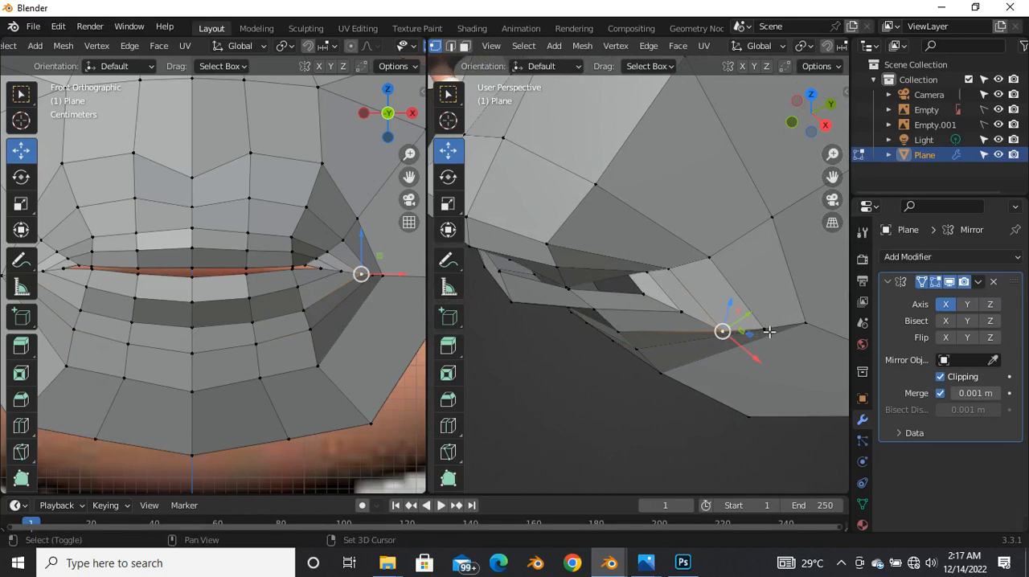
middle_click_drag(660, 376, 747, 307)
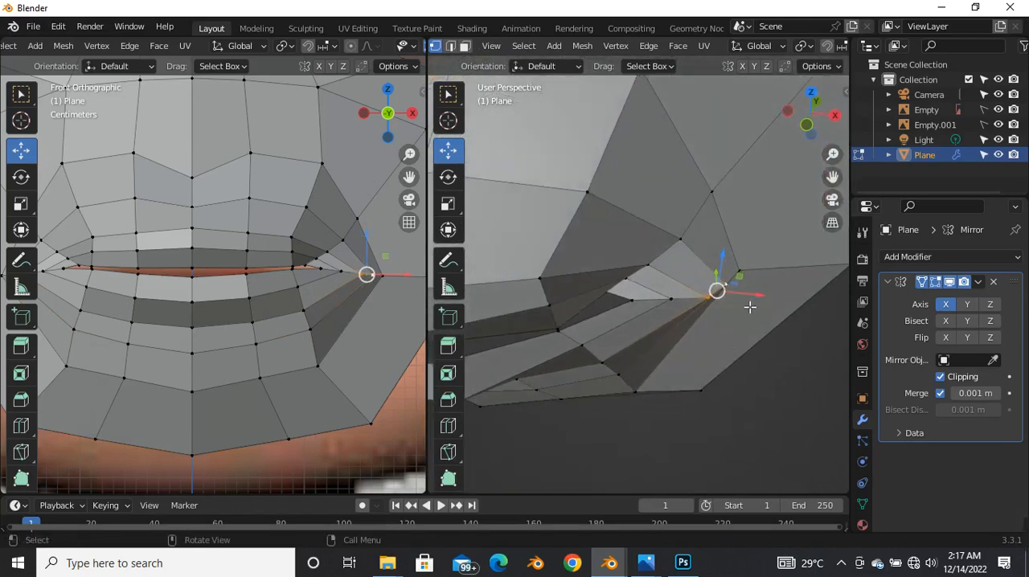
key("g")
key("x")
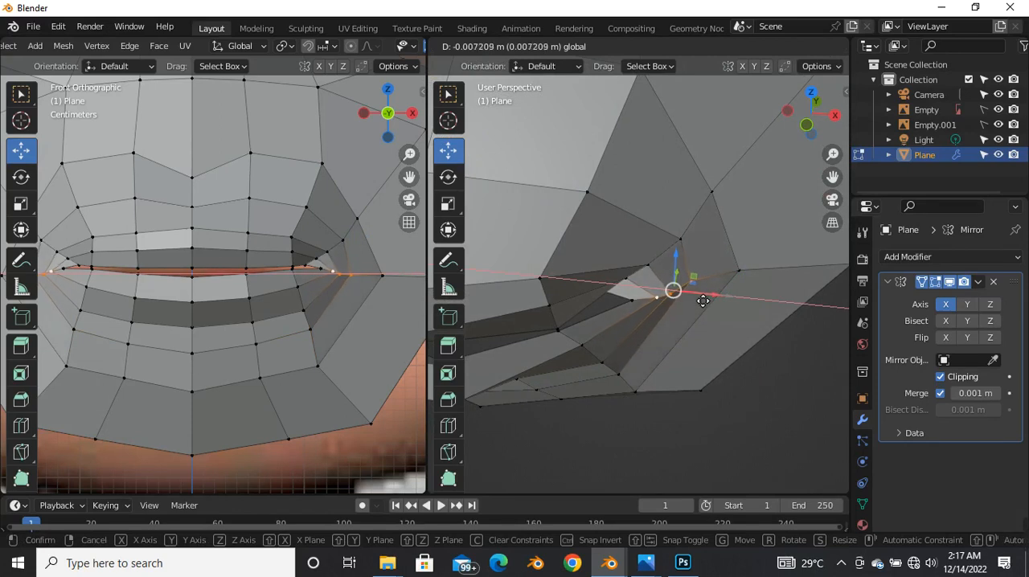
left_click(692, 298)
Step: Adjust the inner mouth-corner vertices beside the lip opening, checking their depth from several angles
middle_click_drag(638, 321, 677, 302)
scroll(640, 317, "up", 4)
left_click(654, 321, "shift")
left_click_drag(673, 353, 619, 377)
middle_click_drag(615, 416, 654, 315)
left_click_drag(652, 307, 650, 298)
middle_click_drag(628, 368, 574, 335)
left_click(624, 307)
middle_click_drag(632, 358, 617, 335)
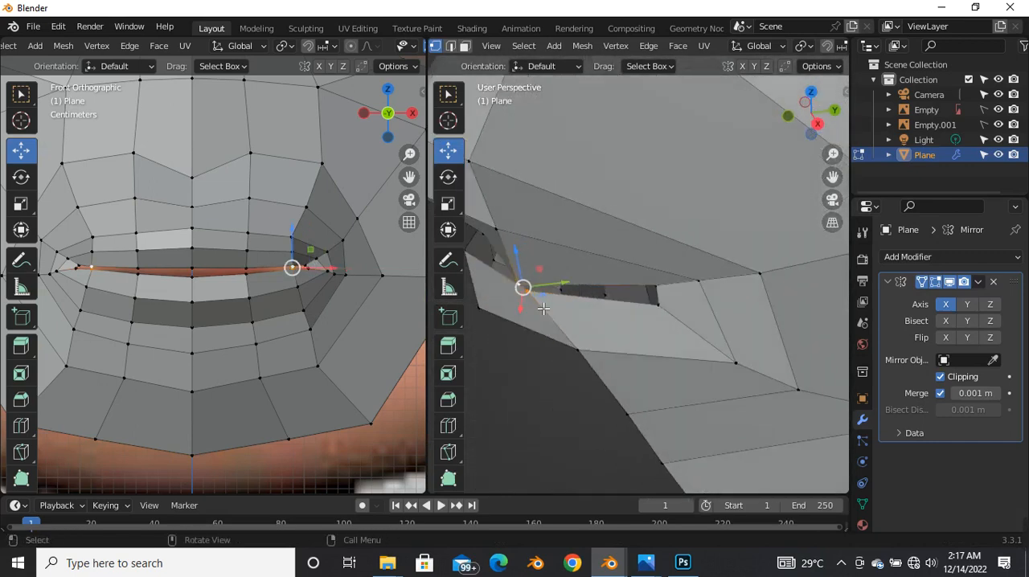
Step: Nudge the lip-edge vertex near the mouth corner and the neighbouring corner vertices to even out the lip opening
mouse_move(532, 289)
left_mouse_down()
mouse_move(547, 284)
mouse_move(538, 282)
left_mouse_up()
middle_click_drag(547, 333, 644, 349)
left_click_drag(643, 321, 635, 322)
middle_click_drag(668, 321, 649, 354)
left_click(669, 279)
left_click_drag(694, 274, 685, 273)
Step: Reposition the vertex of the outer lip loop just above the mouth corner to smooth the transition into the cheek
middle_click_drag(710, 315, 647, 340)
scroll(688, 356, "up", 3)
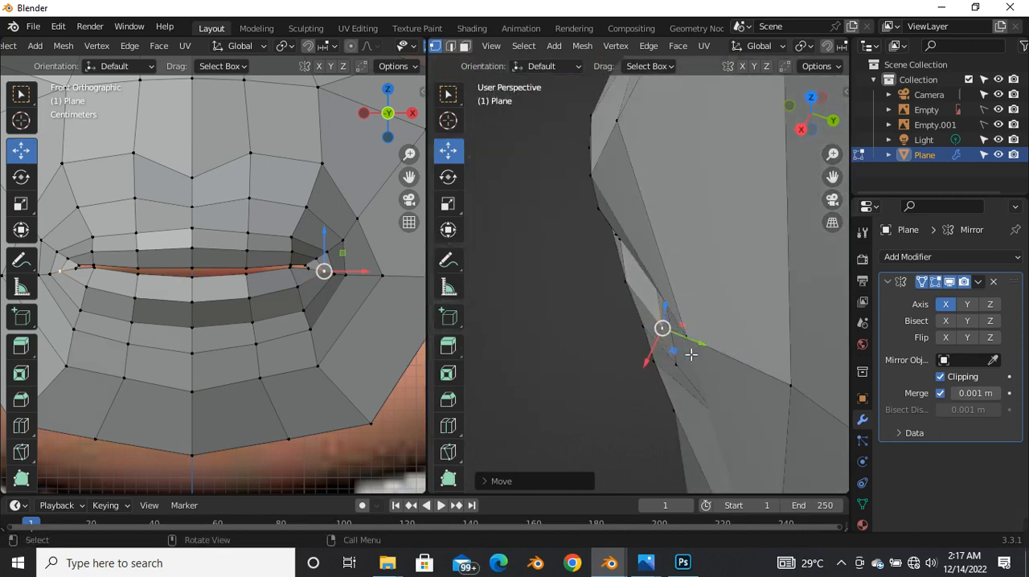
left_click(675, 360)
left_click_drag(681, 358, 704, 339)
left_click(691, 344)
middle_click_drag(676, 397, 656, 267)
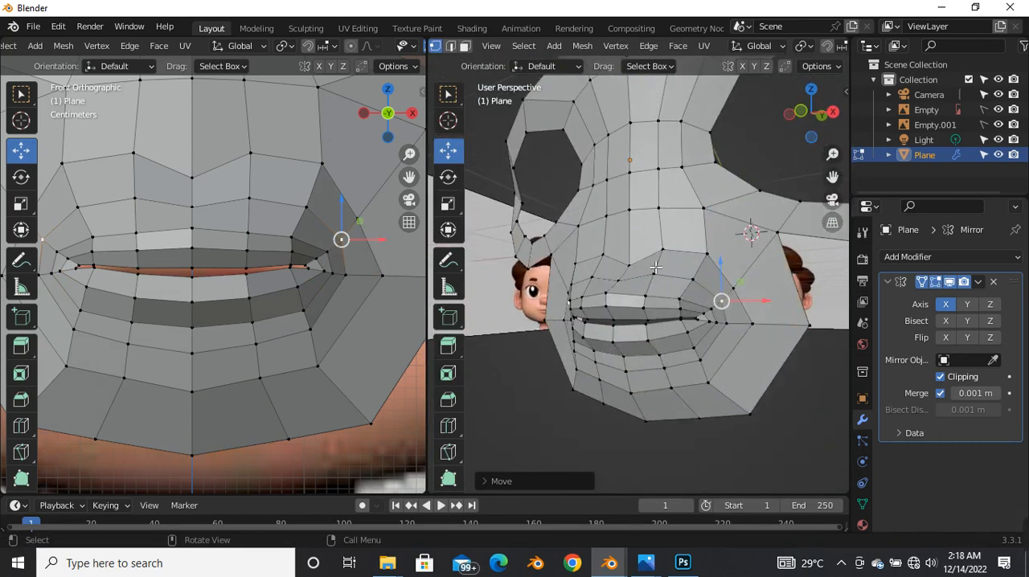
Step: Make the mesh see-through in the front view and compare the mouth loops with the reference image
scroll(342, 305, "down", 4)
key("alt+z")
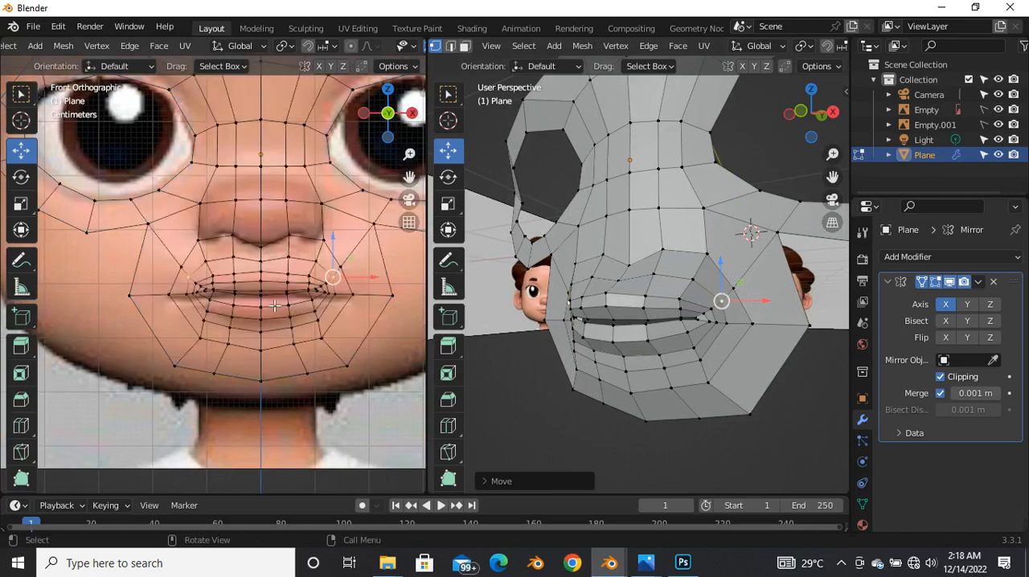
scroll(297, 313, "down", 2)
scroll(299, 320, "up", 4)
scroll(302, 328, "down", 1)
scroll(305, 325, "up", 3)
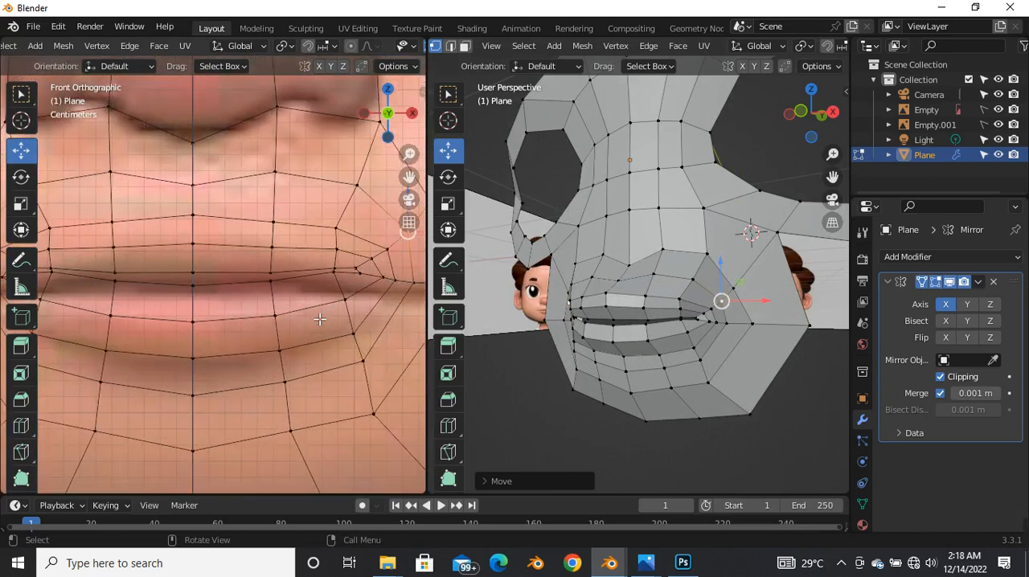
scroll(301, 314, "down", 3)
scroll(287, 331, "down", 3)
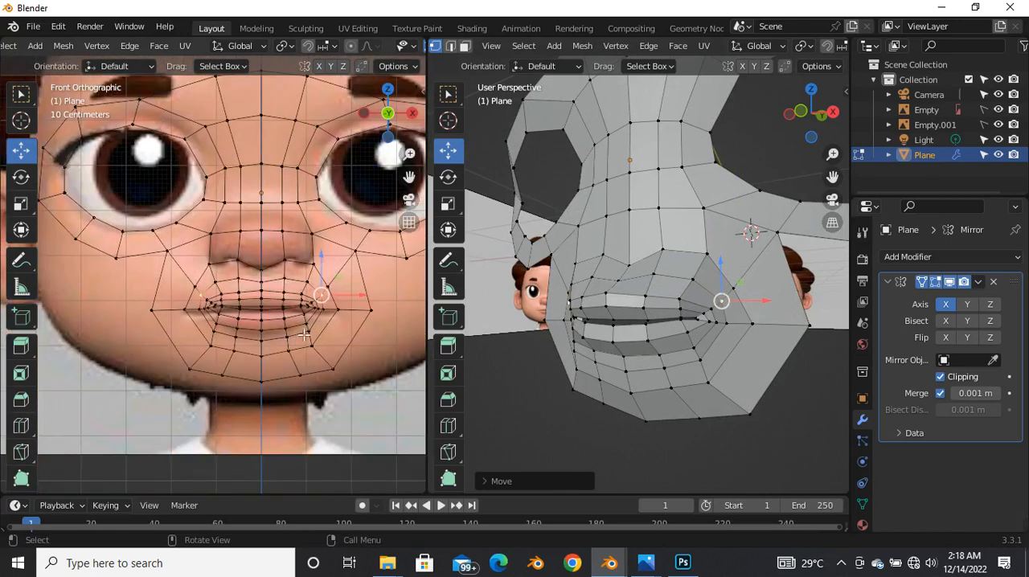
scroll(322, 331, "up", 3)
scroll(259, 281, "up", 3)
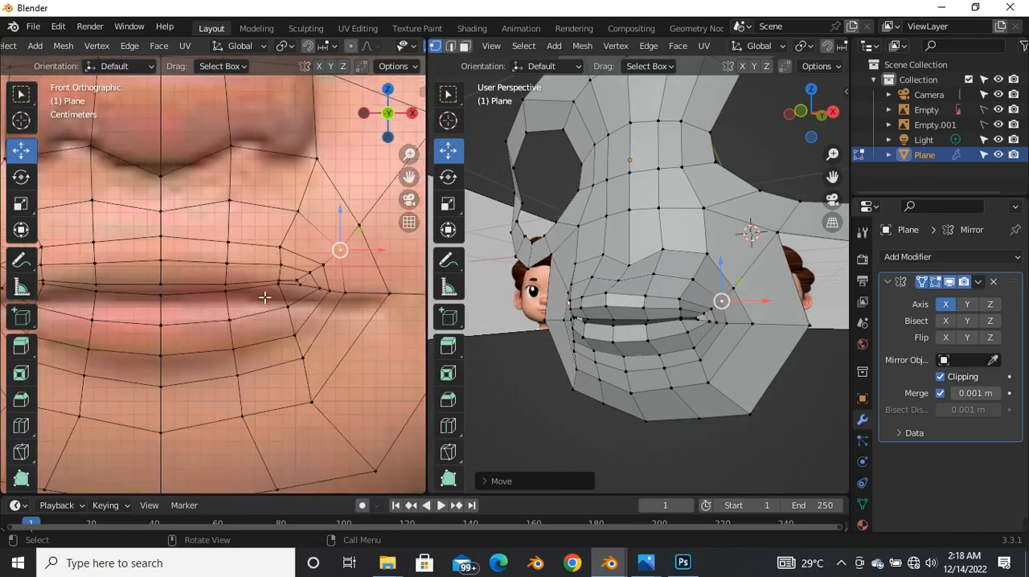
Step: Return the perspective view to the right side view and check the lip edges against the front and side references
key("grave")
left_click(801, 286)
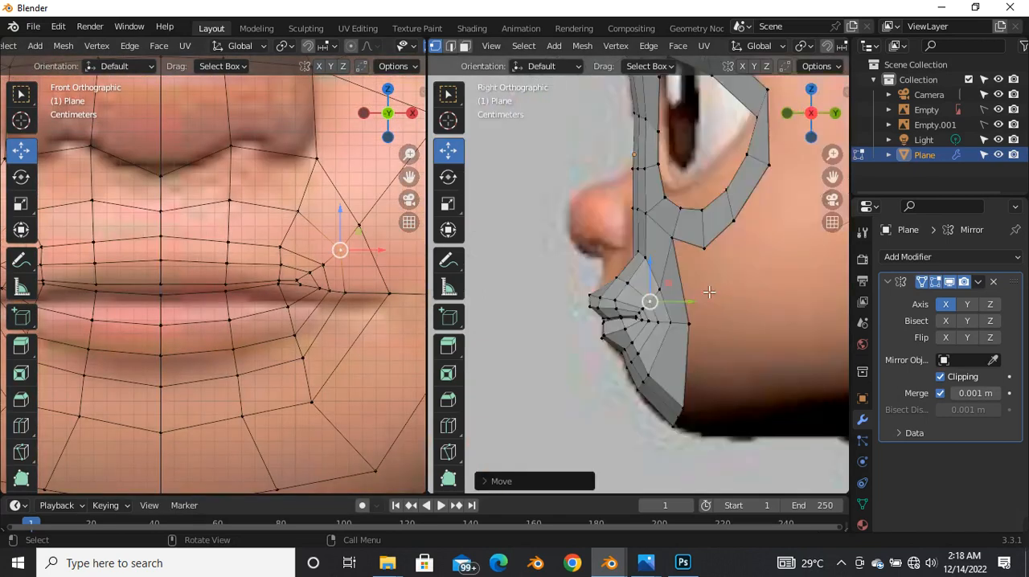
scroll(285, 352, "down", 5)
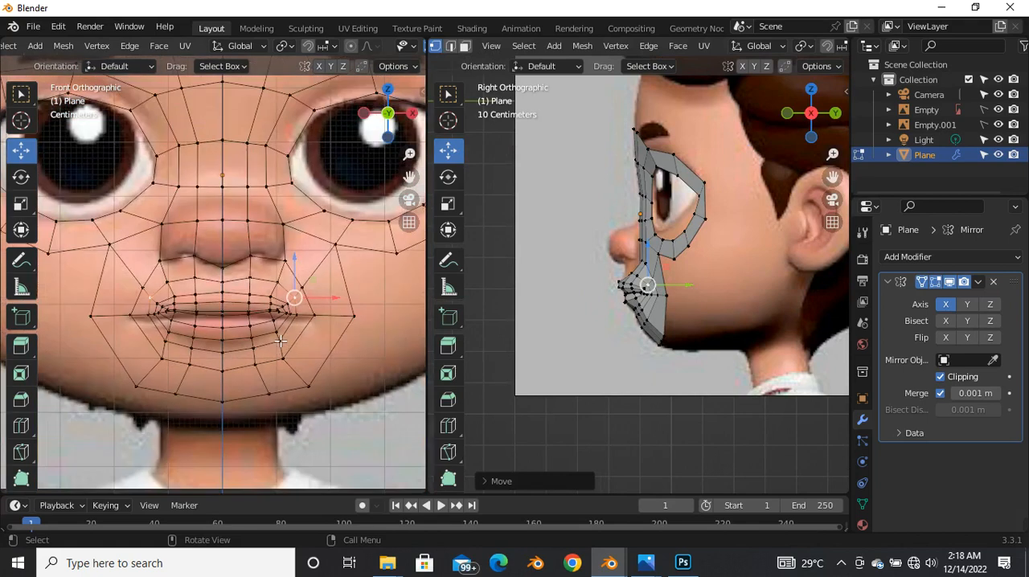
scroll(270, 339, "up", 3)
scroll(285, 307, "up", 2)
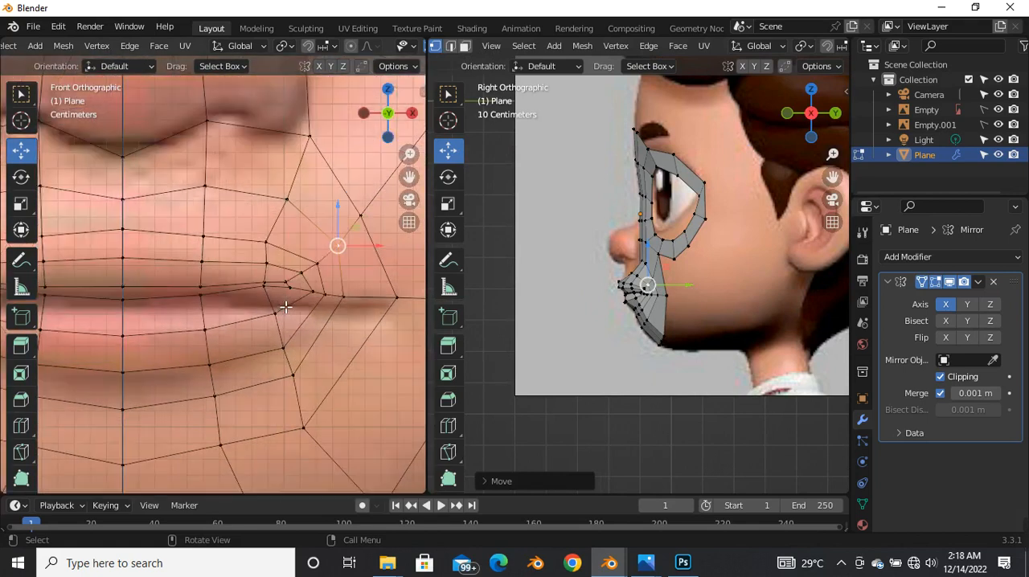
scroll(256, 306, "down", 3)
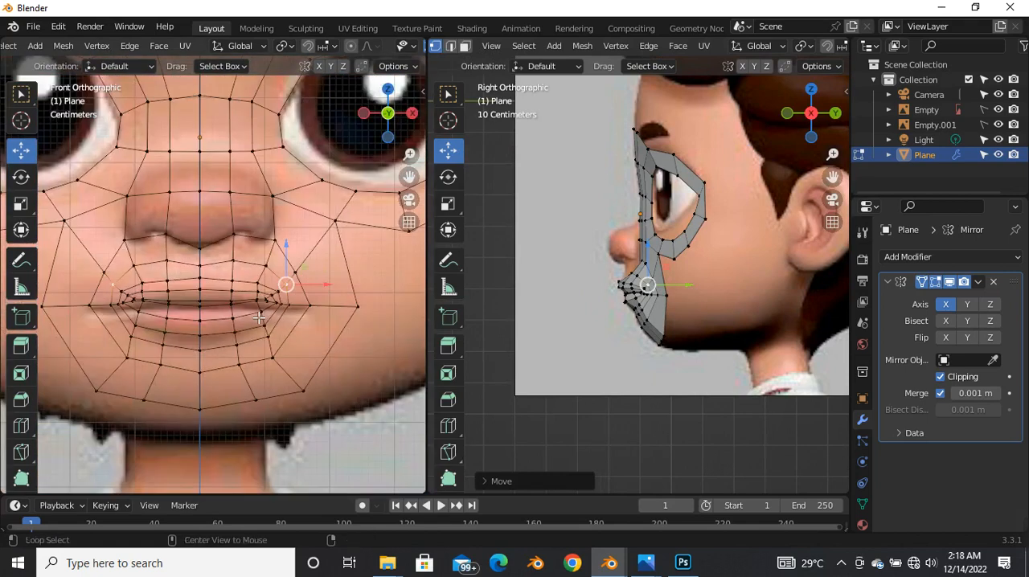
key("alt+z")
scroll(199, 303, "up", 4)
key("alt+z")
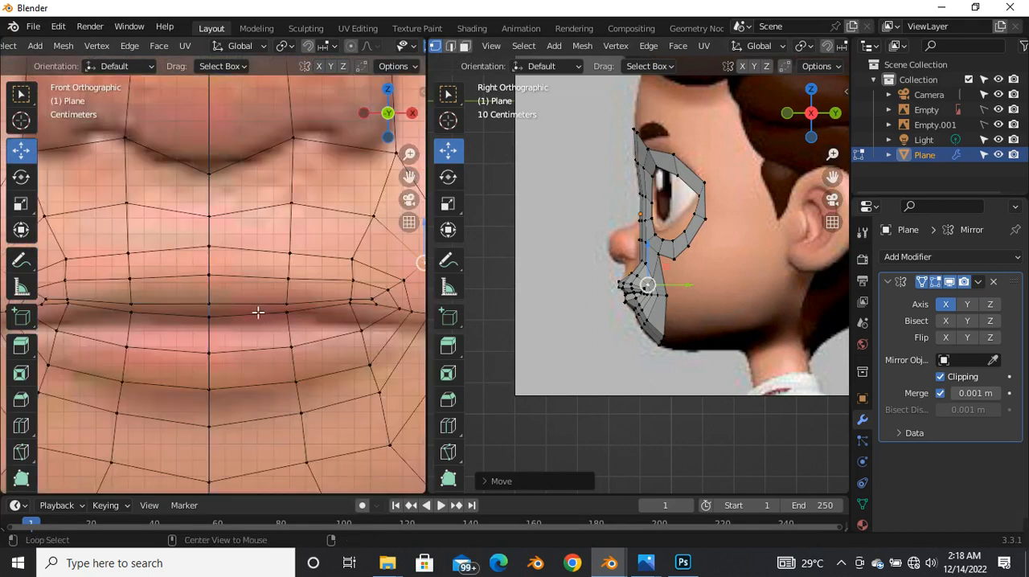
scroll(273, 317, "down", 3)
scroll(319, 316, "up", 4)
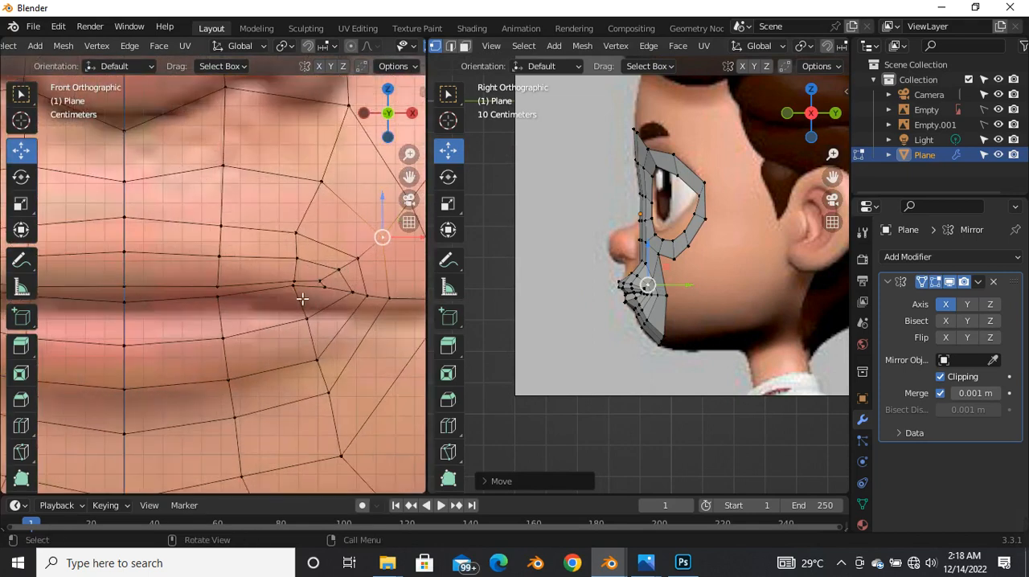
Step: Move the lower lip's edge vertex near the mouth corner slightly down in the front view
left_click(302, 299)
scroll(297, 290, "up", 4)
left_click_drag(300, 276, 302, 286)
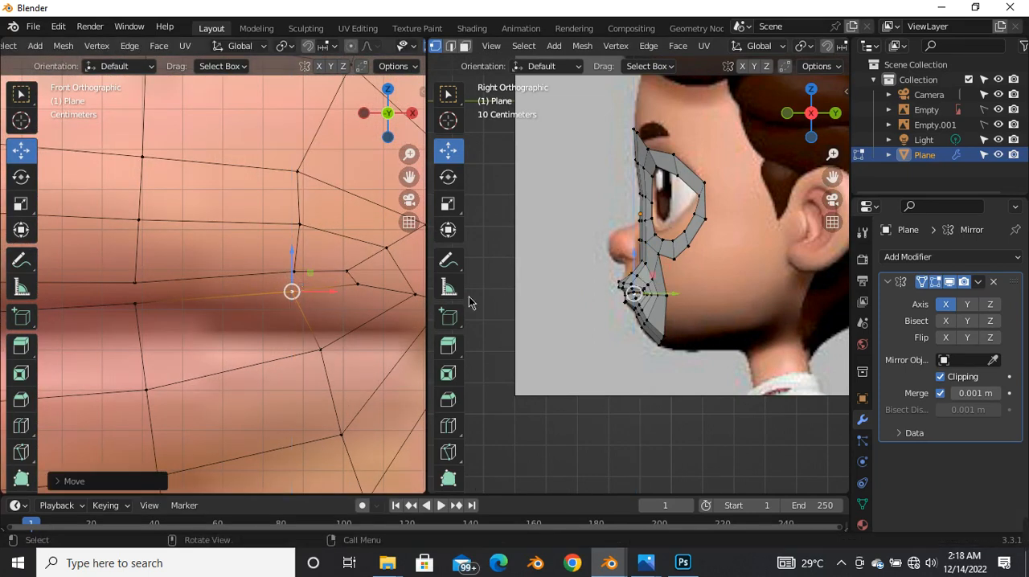
Step: Make the side view see-through, select the vertices around the mouth corner and cheek, and move them slightly backward
scroll(598, 288, "up", 6)
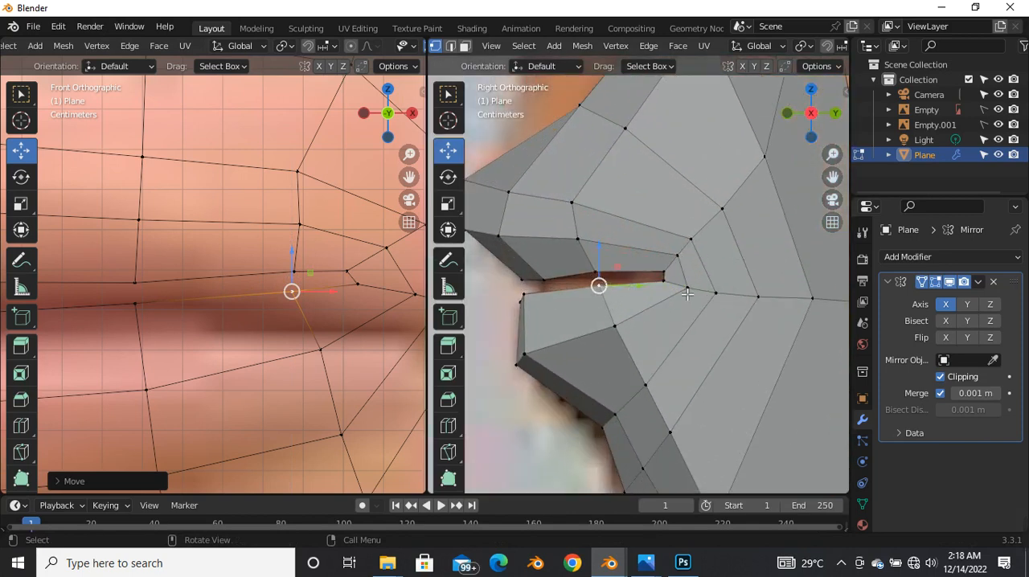
scroll(687, 294, "down", 3)
left_click(755, 280)
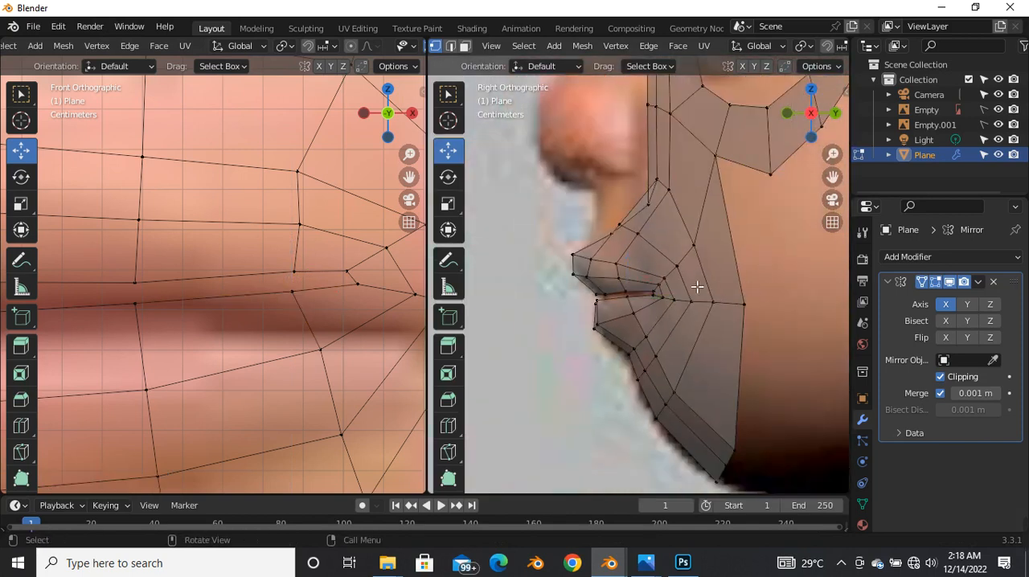
scroll(657, 275, "up", 4)
left_click_drag(680, 226, 770, 338)
scroll(651, 294, "down", 3)
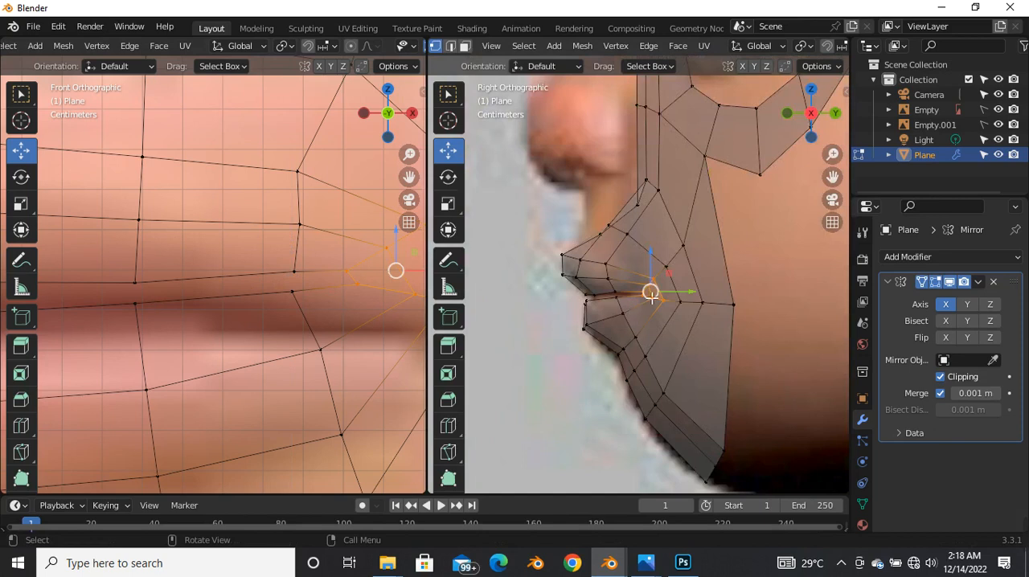
left_click_drag(676, 240, 790, 356, "shift")
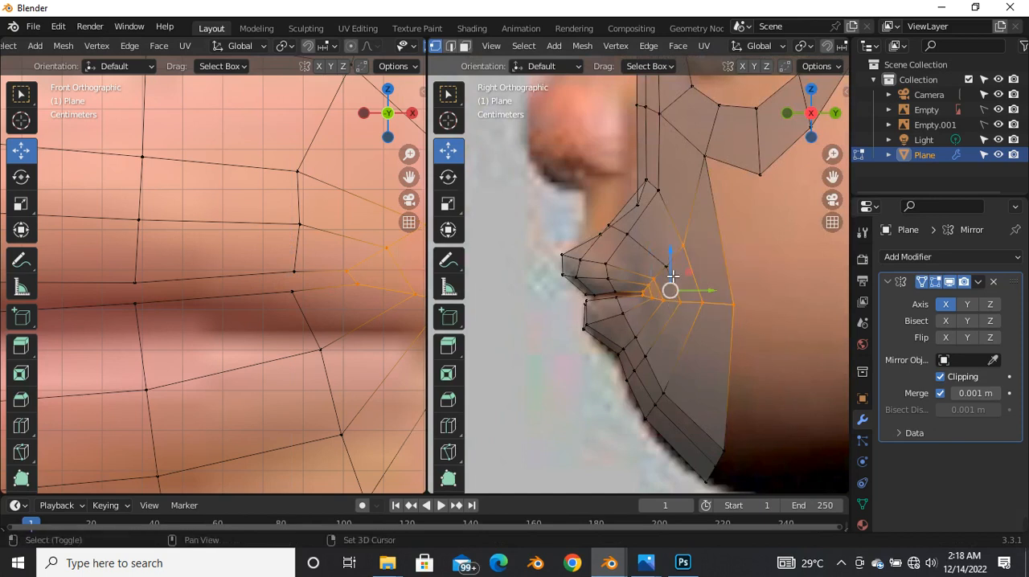
left_click_drag(706, 294, 714, 294)
Step: Select the mouth and chin vertices in the front view, leaving out the outermost cheek vertices
scroll(266, 336, "down", 2)
scroll(277, 335, "down", 2)
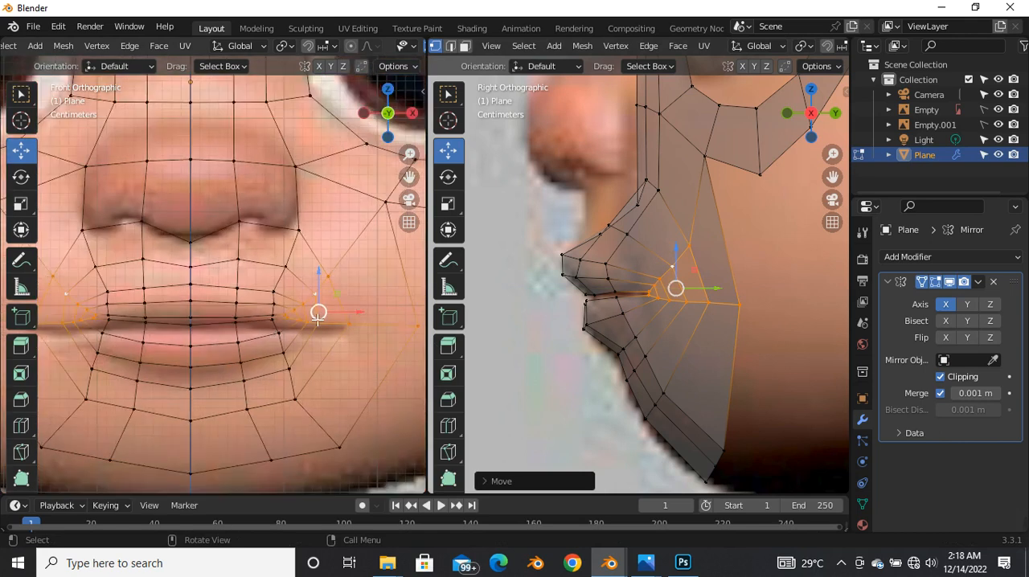
scroll(332, 317, "up", 2)
scroll(357, 321, "down", 3)
left_click_drag(77, 271, 404, 446)
scroll(227, 348, "down", 2)
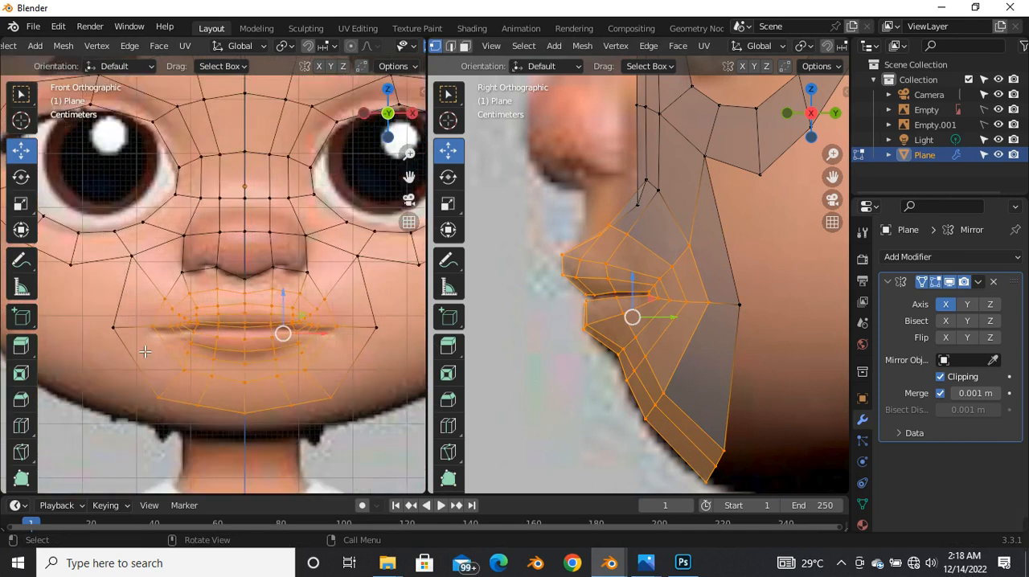
key("g")
key("g")
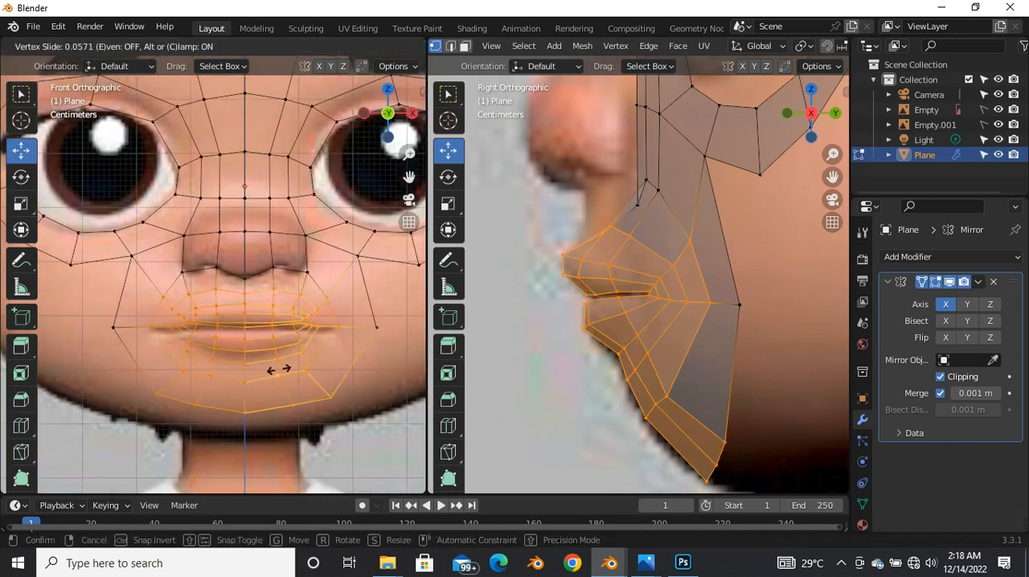
right_click(283, 378)
Step: Move the selected mouth and chin vertices down by about 0.007 m to match the reference lips
left_click_drag(291, 307, 295, 315)
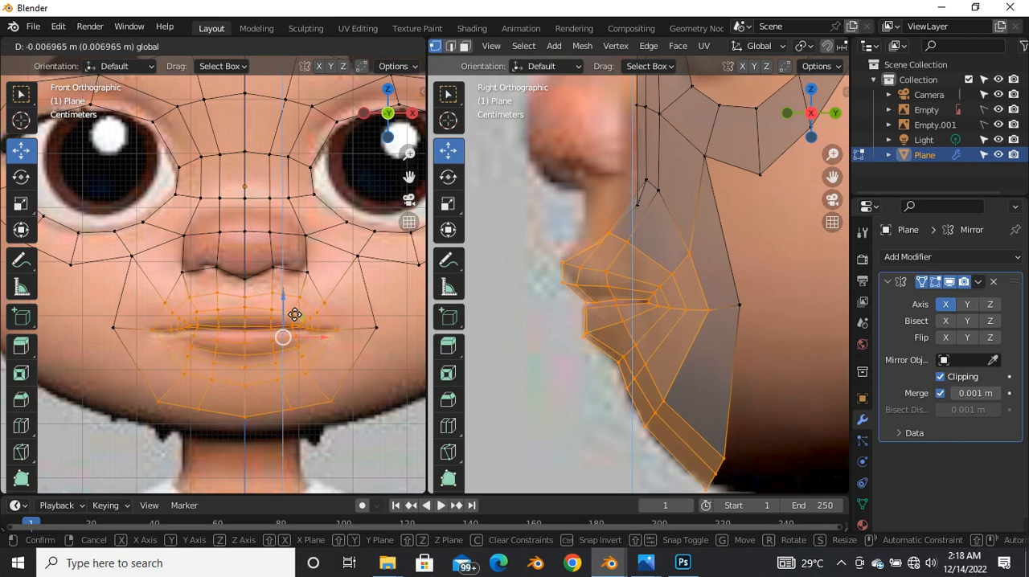
left_click_drag(294, 315, 294, 315)
scroll(269, 351, "up", 3)
left_click(340, 343)
scroll(342, 350, "down", 4)
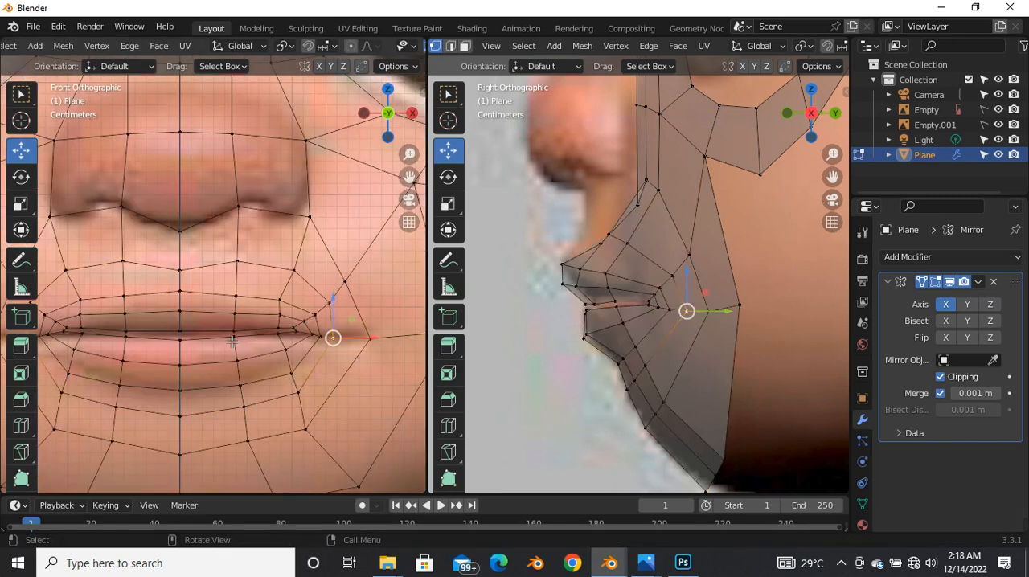
Step: Select the row of chin vertices below the lower lip and edge-slide it down toward the jaw in the front view
scroll(296, 391, "down", 3)
left_click_drag(153, 388, 356, 434)
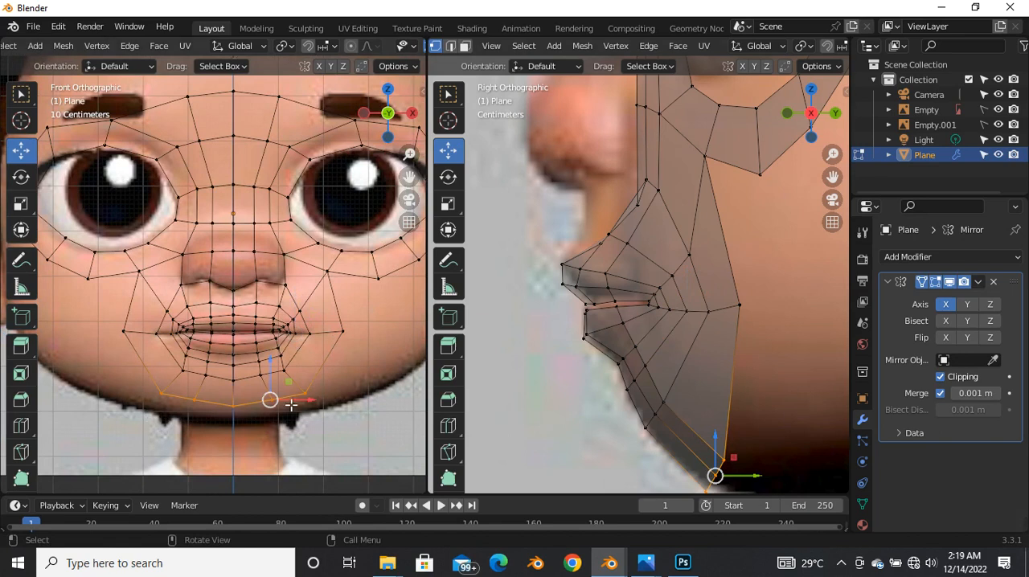
scroll(290, 404, "up", 3)
left_click_drag(280, 362, 323, 409)
left_click_drag(110, 325, 329, 366)
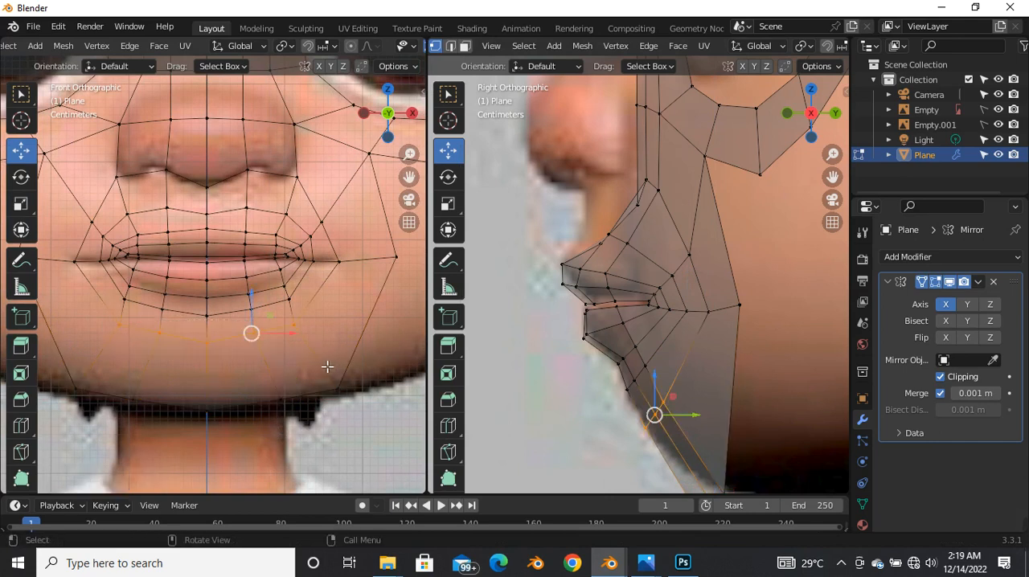
key("g")
key("g")
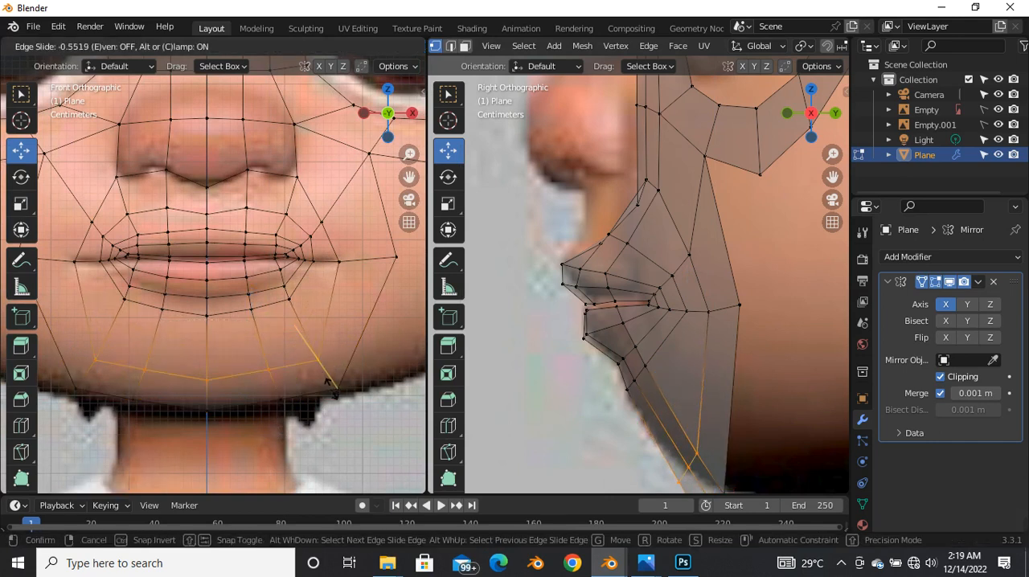
left_click(336, 383)
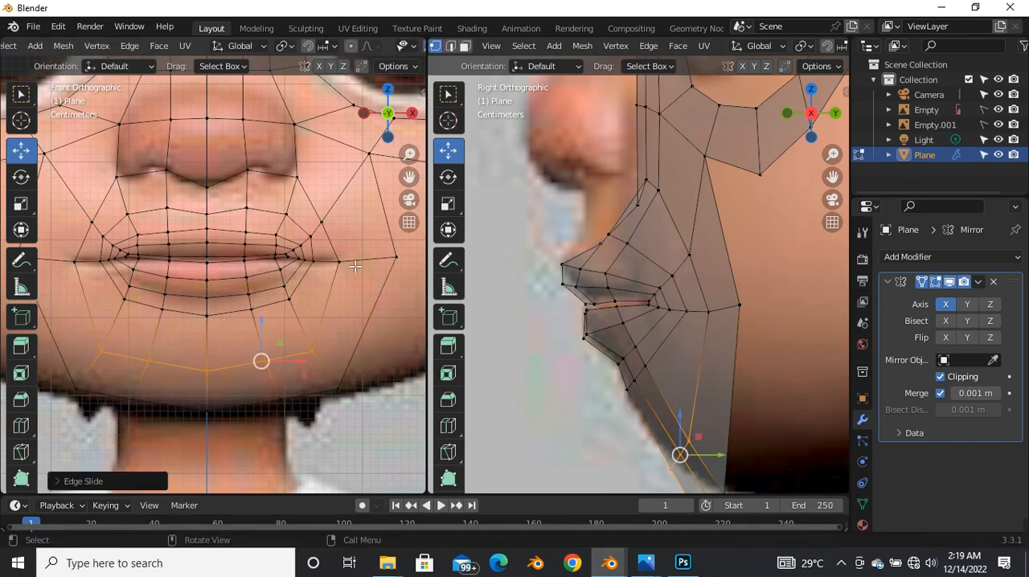
Step: Slide the cheek vertices beside and just above the mouth corner outward to widen the loop around the mouth
left_click(362, 265)
key("g")
key("g")
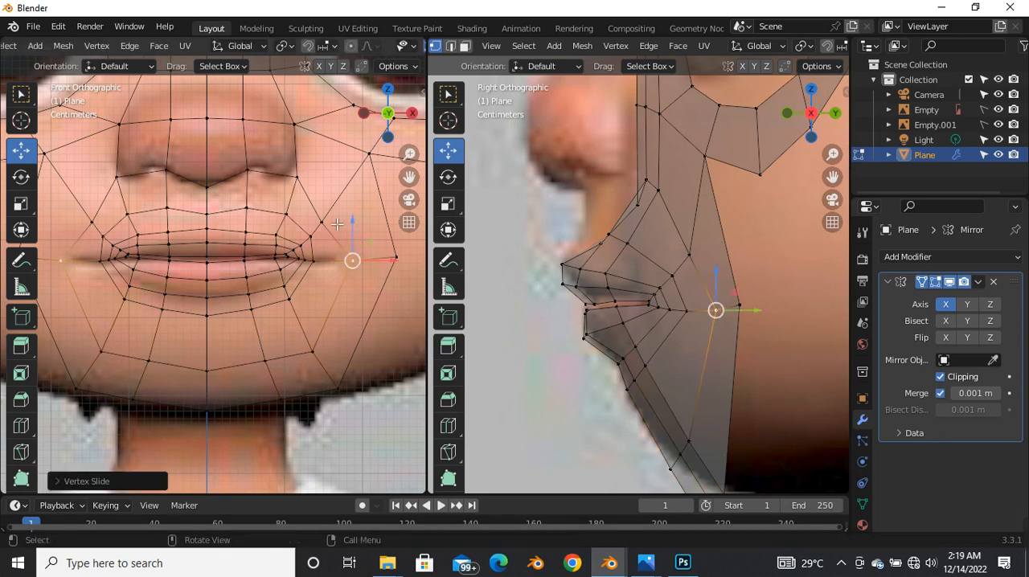
left_click(348, 208)
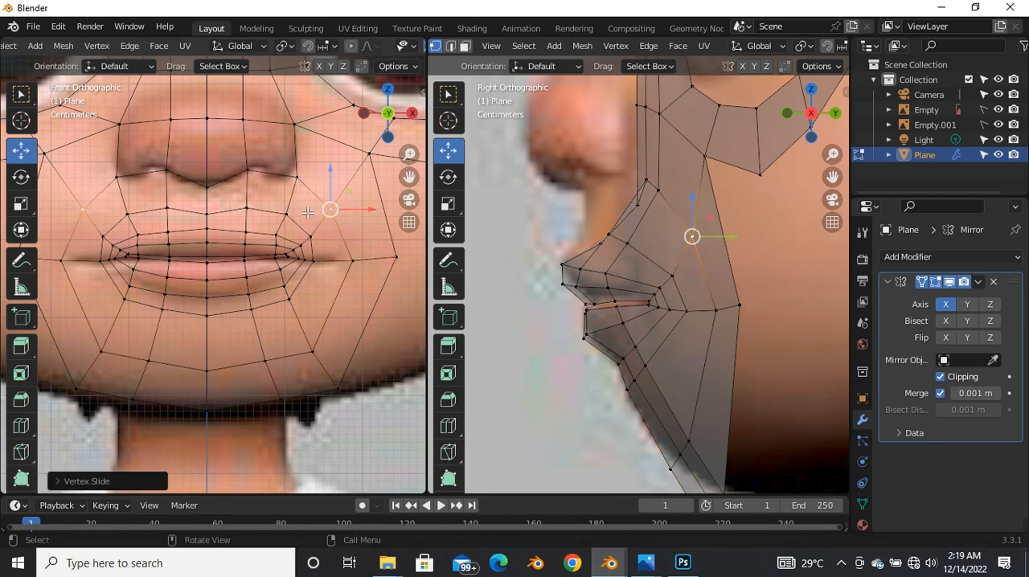
Step: Move the outer vertex of the row between nose and upper lip slightly outward, and slide the row's centre vertex up
key("g")
left_click(197, 219)
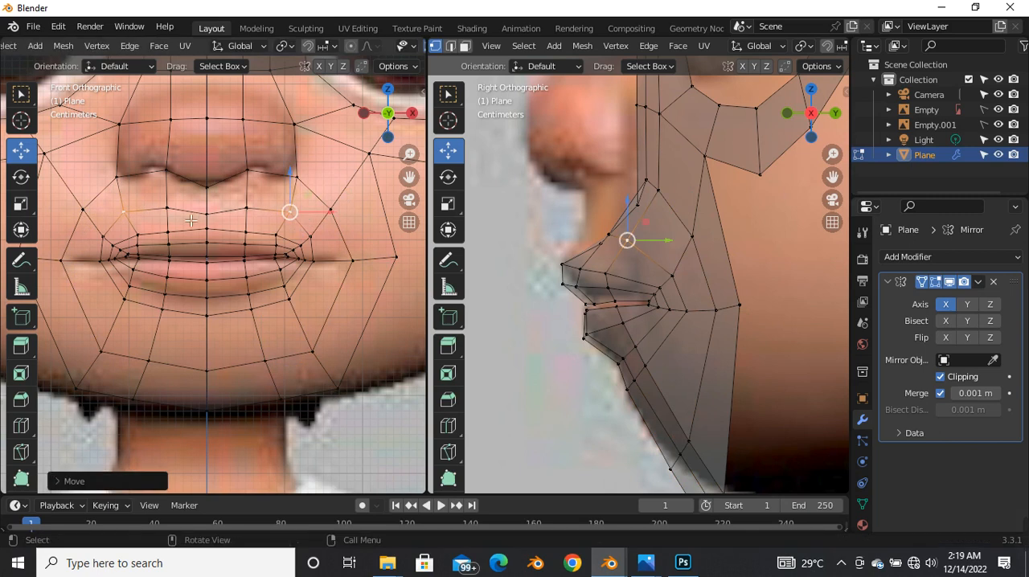
key("g")
key("g")
left_click(211, 208)
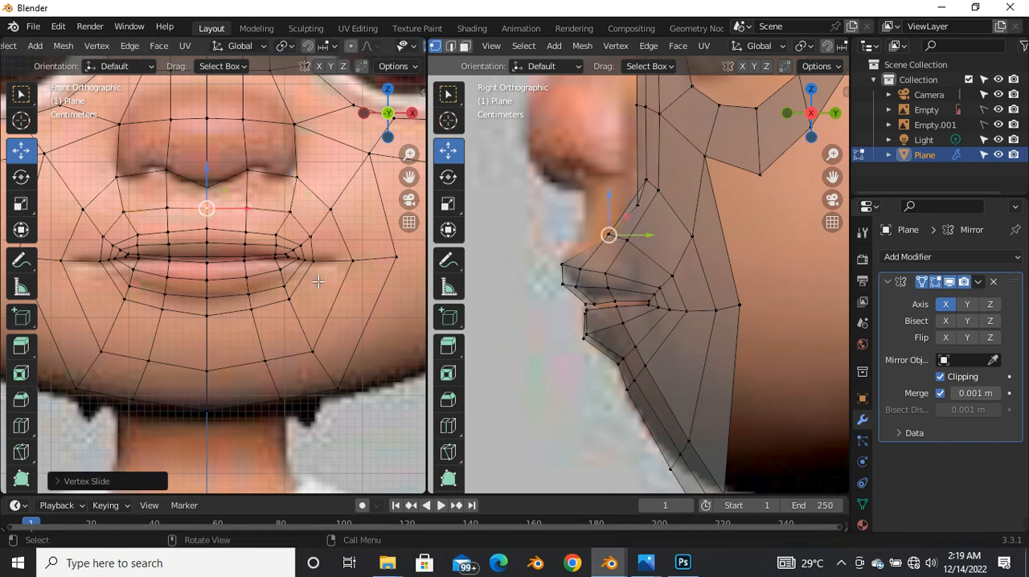
Step: Move the vertex just outside the mouth corner outward by about 0.022 m to the end of the reference mouth line
scroll(283, 239, "up", 5)
left_click(314, 248)
key("g")
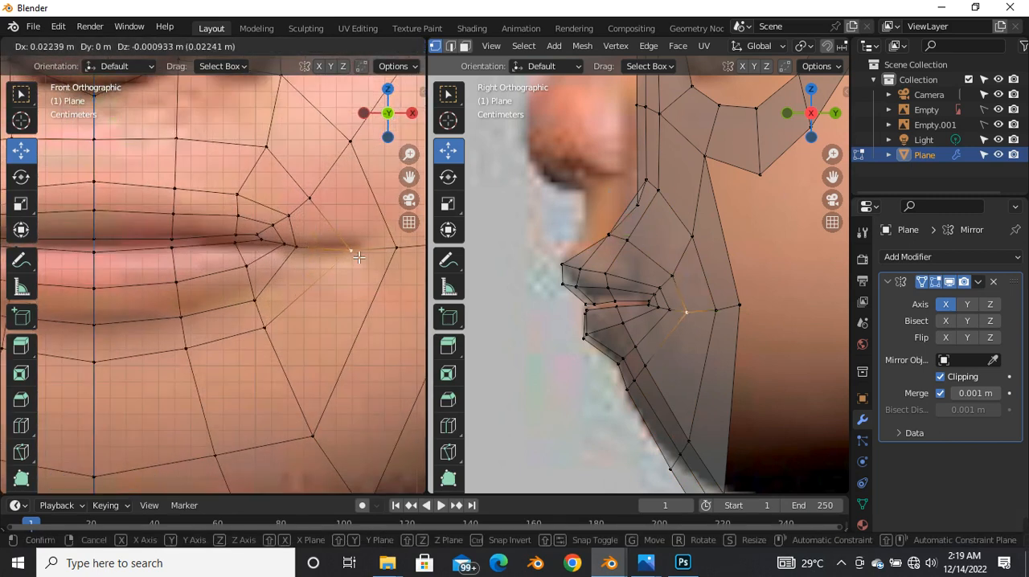
left_click(353, 253)
Step: Select the vertex row just below the lower lip and edge-slide it down toward the chin
scroll(324, 269, "down", 4)
scroll(245, 324, "up", 2)
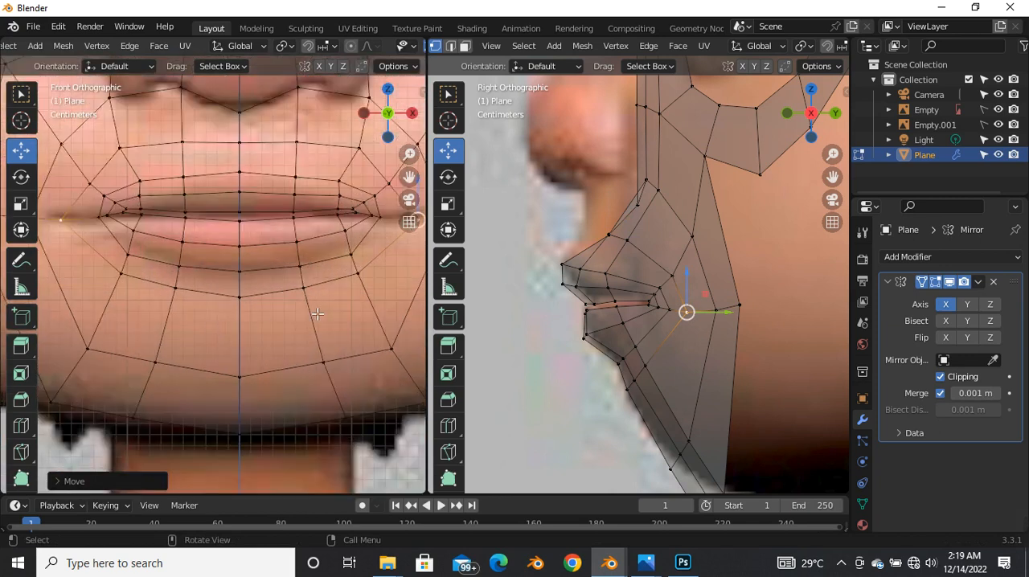
left_click(363, 316, "alt")
key("g")
key("g")
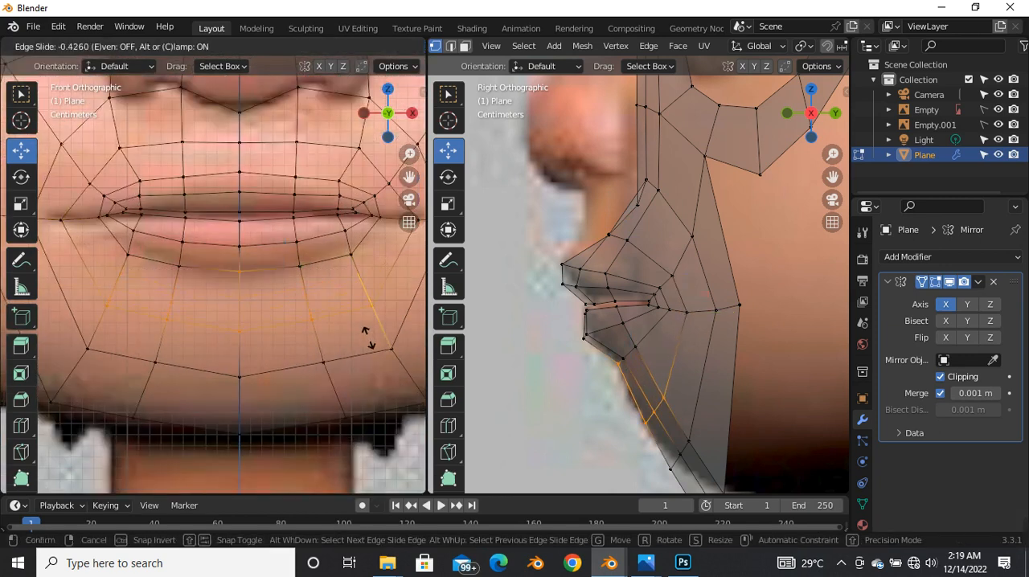
left_click(367, 337)
Step: Slide the lip's corner vertex slightly outward along its edge toward the outer mouth-corner vertex
scroll(270, 335, "down", 3)
scroll(241, 345, "up", 4)
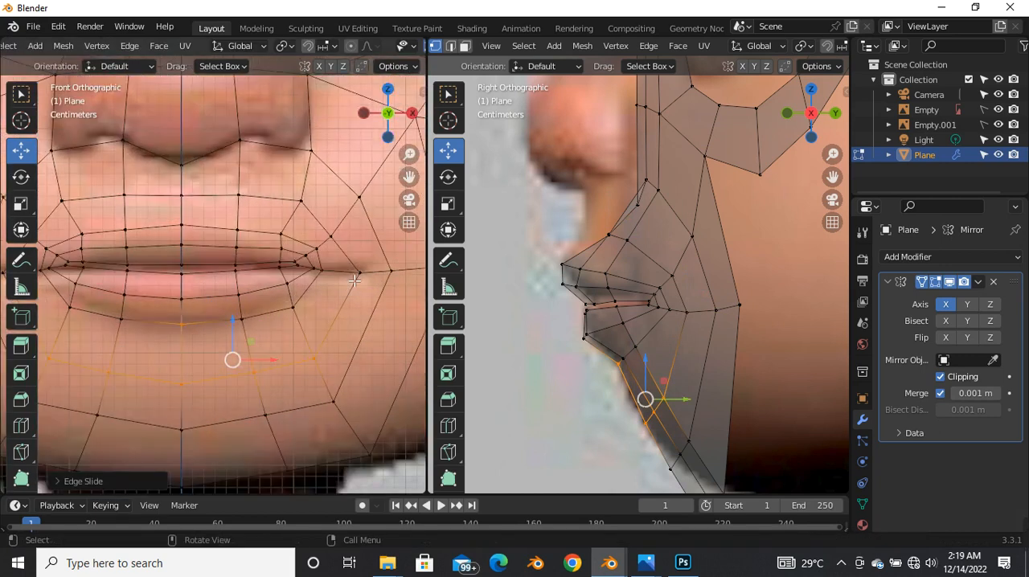
left_click(359, 274)
scroll(360, 273, "up", 3)
key("g")
key("g")
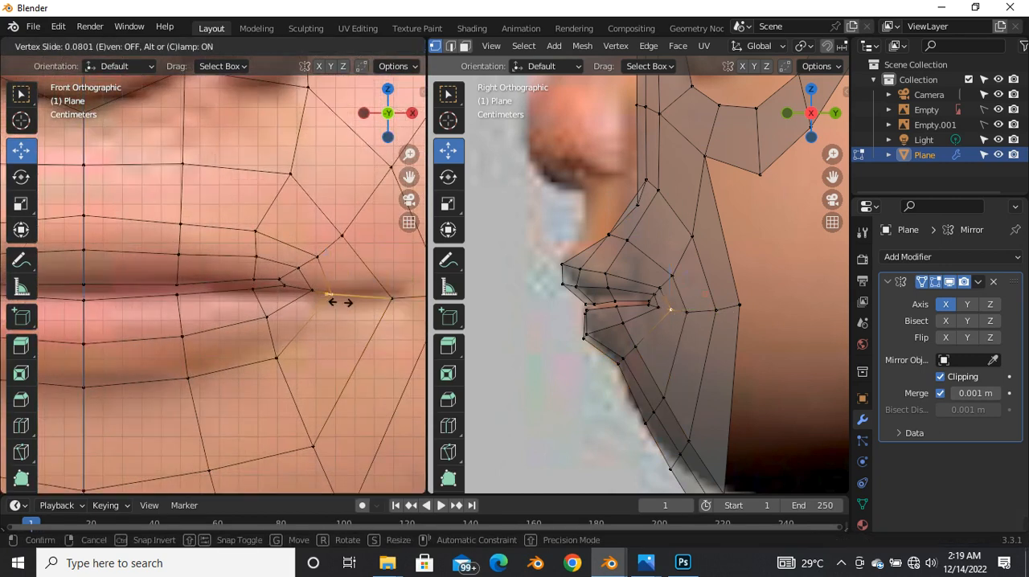
left_click(350, 302)
Step: Nudge the vertices along the upper lip's outer edge, from the mouth corner toward the centre, to follow the reference lip
key("g")
key("g")
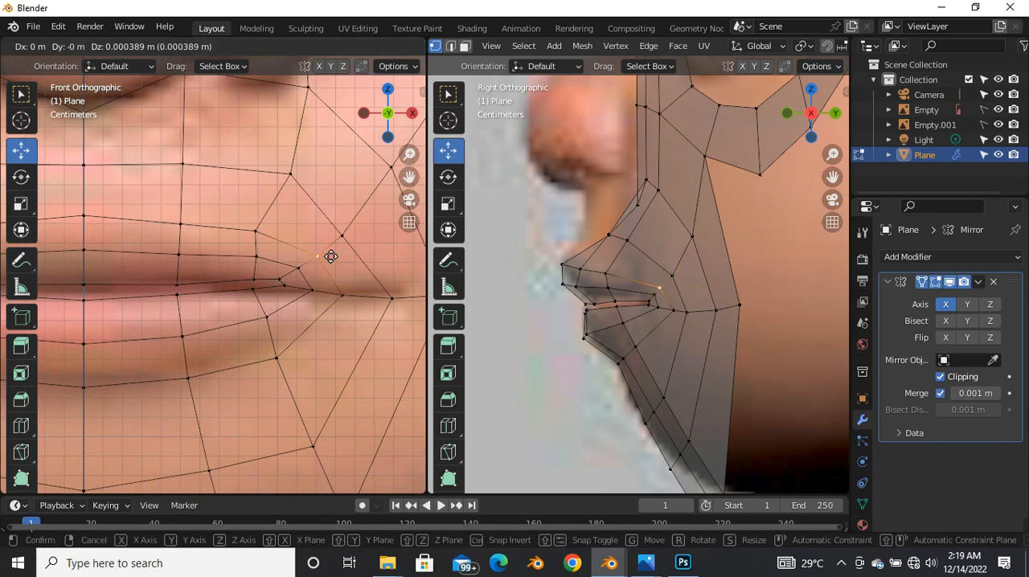
left_click(267, 235)
key("g")
left_click(268, 233)
left_click(191, 229)
key("g")
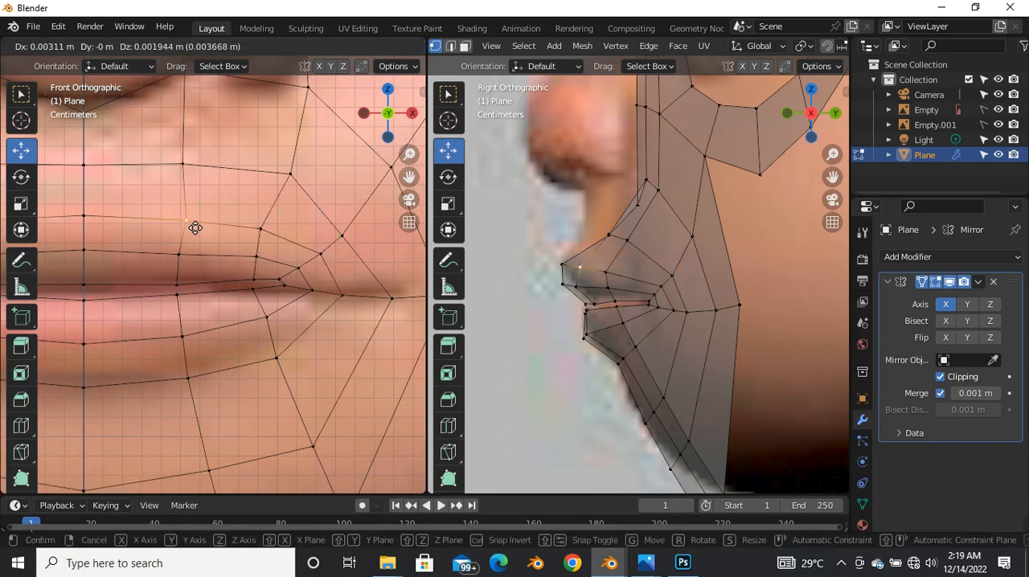
left_click(191, 227)
left_click(313, 241)
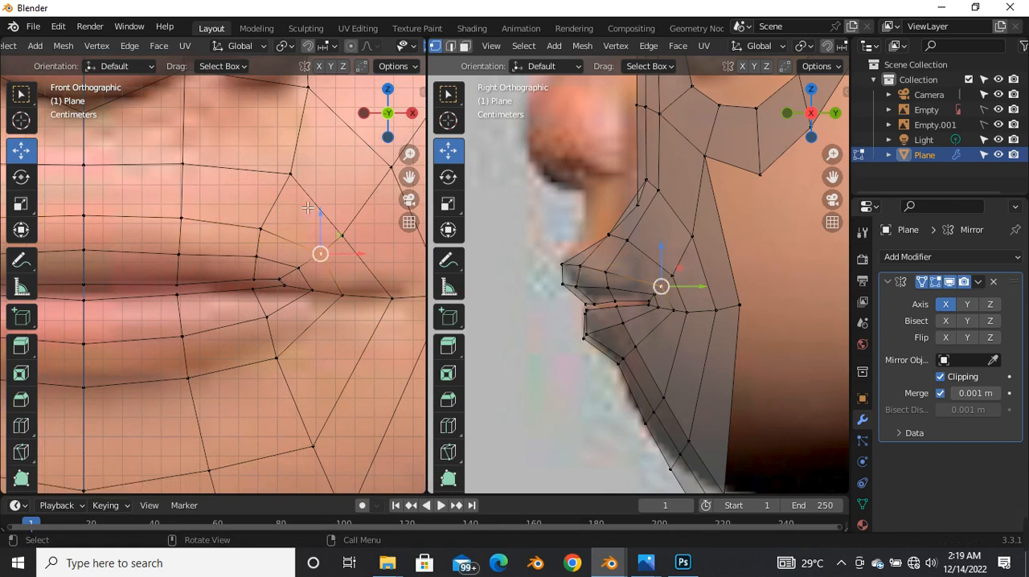
Step: Move the outer vertex between the nostril and upper lip slightly up and inward, adjust its inner neighbour, and clear the selection
scroll(307, 211, "down", 3)
scroll(295, 196, "up", 3)
key("g")
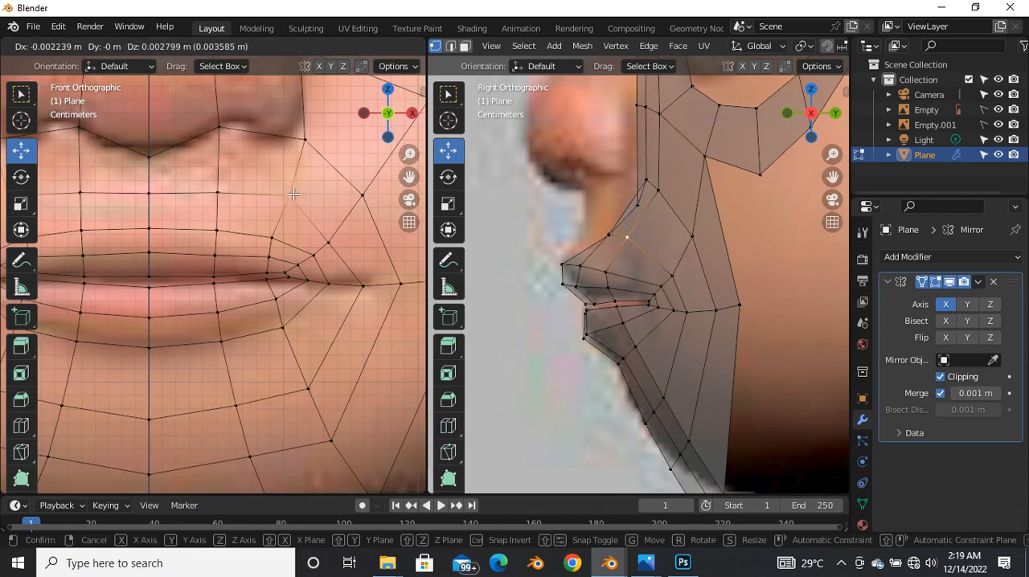
left_click(292, 195)
left_click(220, 194)
scroll(237, 206, "down", 5)
left_click(313, 303)
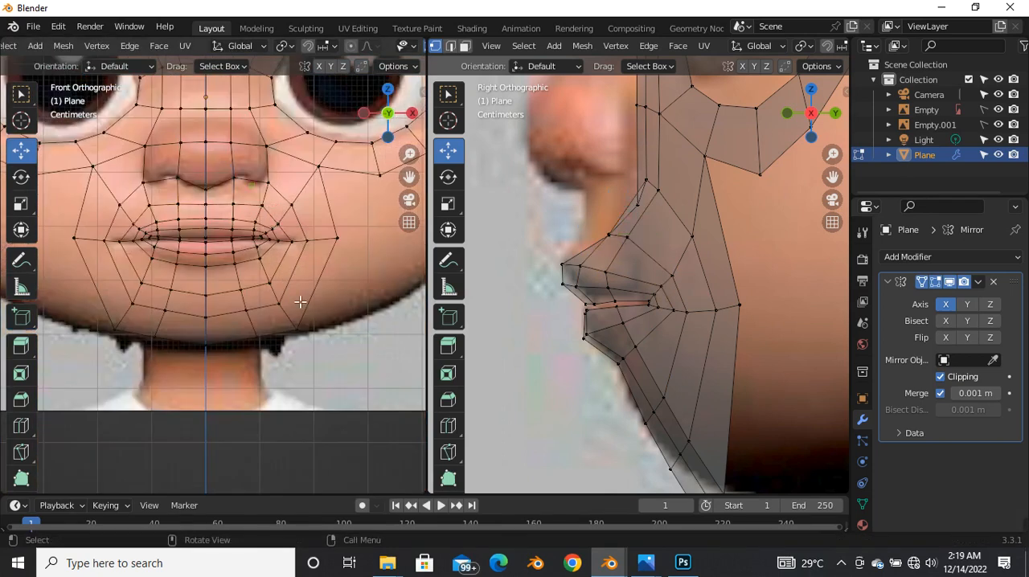
Step: Examine how the face mesh fits the reference around the mouth, chin and nose in the front and side views
scroll(262, 313, "down", 4)
scroll(251, 289, "up", 4)
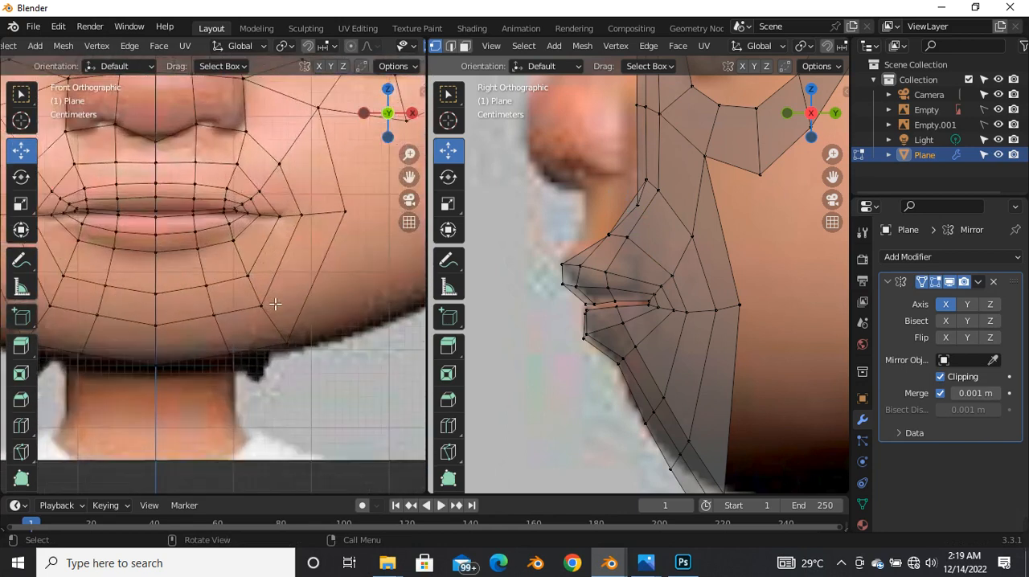
scroll(248, 294, "down", 4)
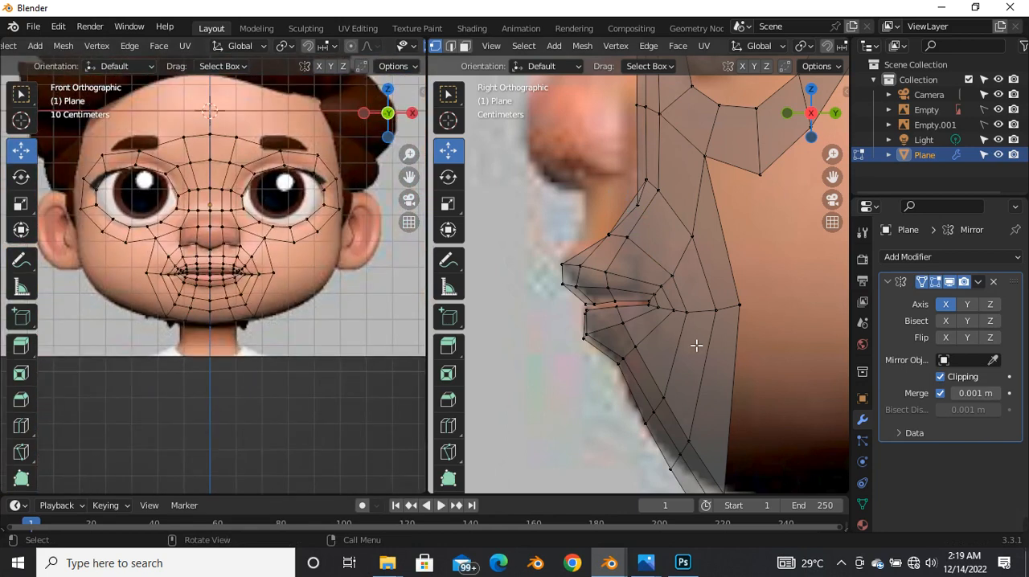
scroll(678, 395, "down", 4)
scroll(246, 311, "up", 4)
scroll(246, 310, "down", 4)
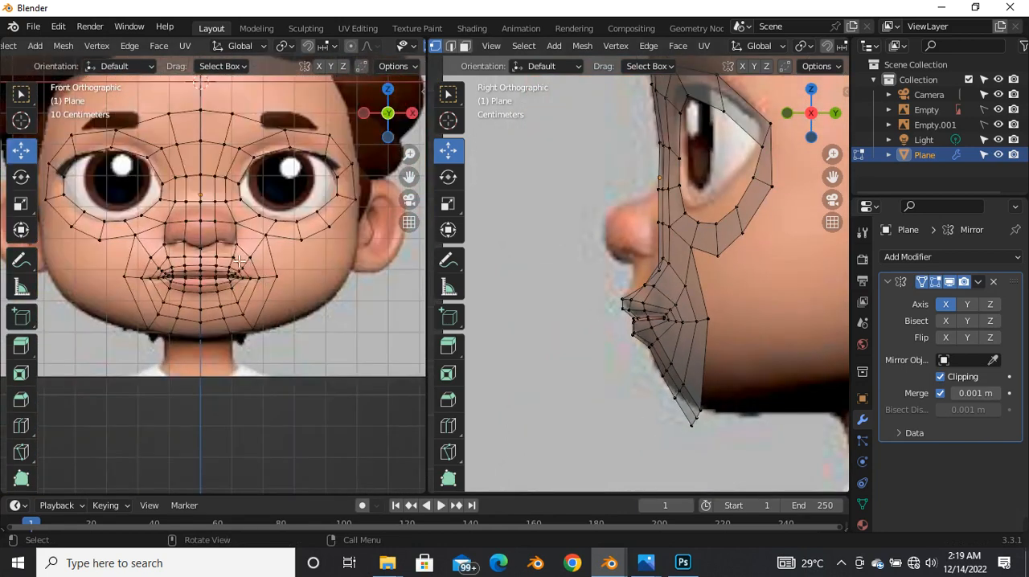
scroll(249, 306, "up", 5)
scroll(663, 298, "down", 1)
scroll(663, 298, "up", 1)
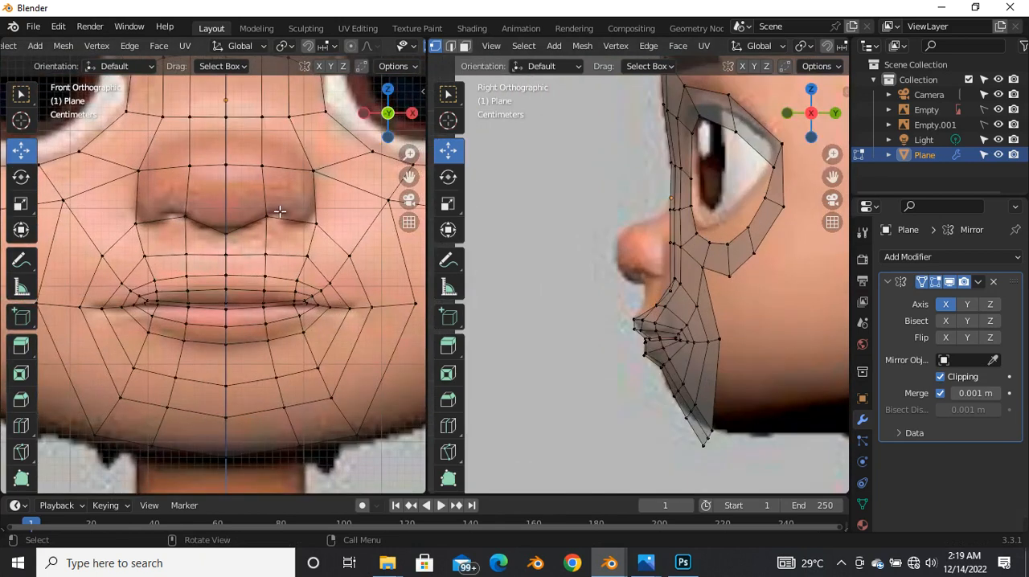
Step: Switch the mesh to face selection for working on the nose area in the front view
key("3")
scroll(255, 180, "down", 3)
Step: Extrude the faces covering the nose and pull them forward along Y by about 0.115 m in the side view
scroll(262, 200, "up", 3)
scroll(212, 234, "down", 3)
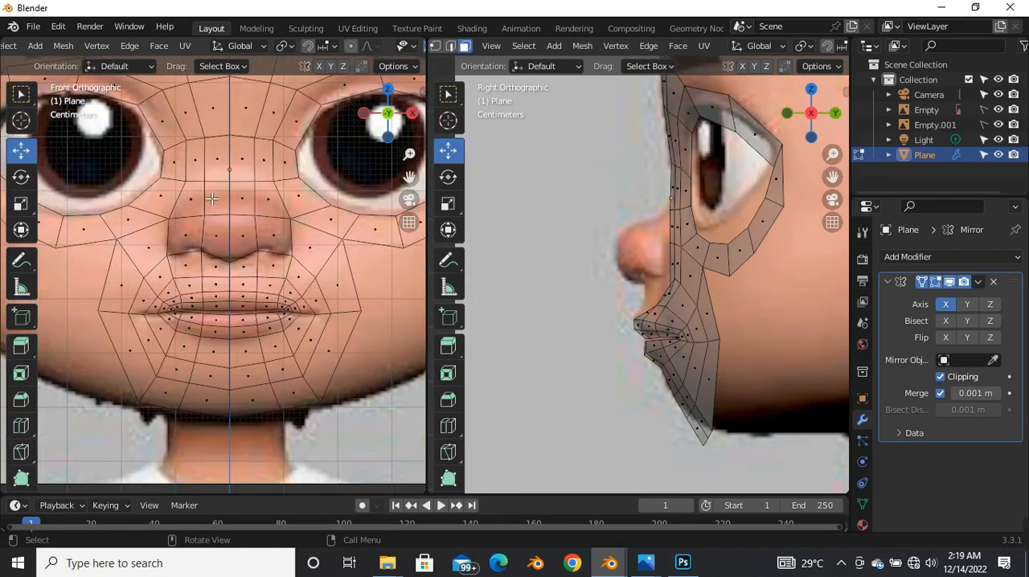
scroll(222, 213, "up", 4)
Step: Extrude the faces covering the nose and pull them forward along Y by about 0.115 m in the side view
left_click(223, 218)
left_click(300, 223, "shift")
left_click(303, 275, "shift")
left_click(241, 283, "shift")
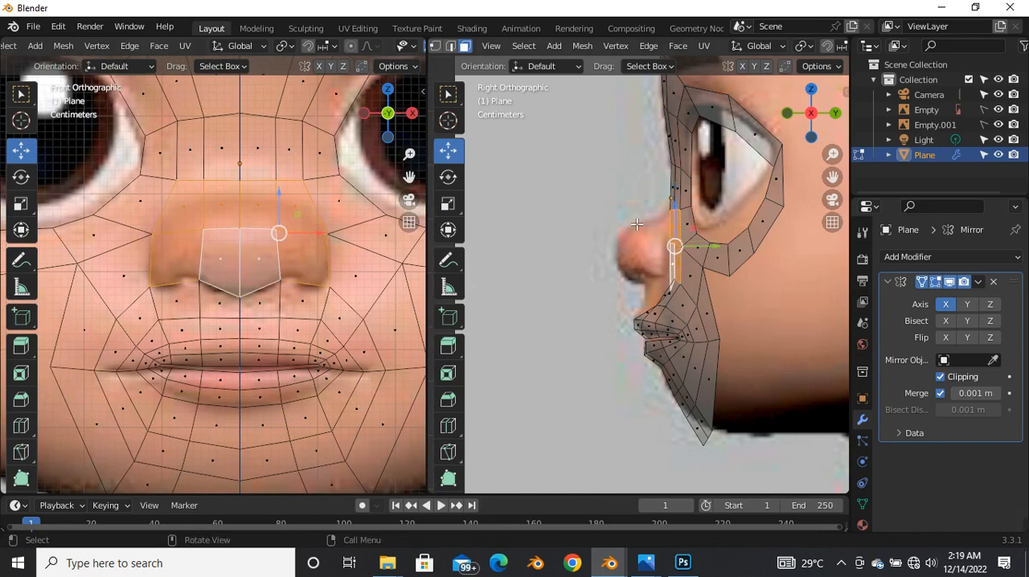
key("alt+z")
scroll(650, 293, "down", 2)
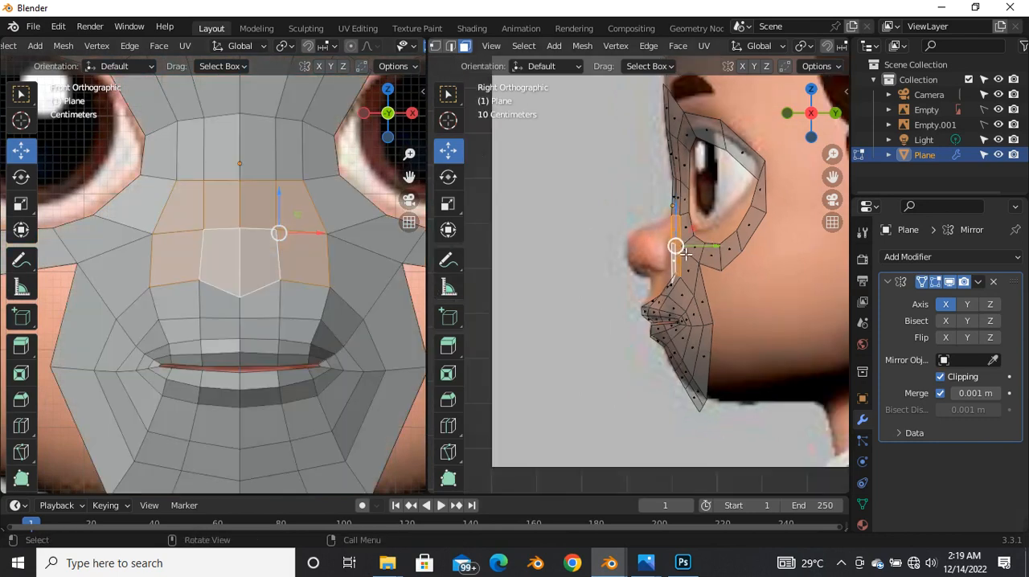
scroll(250, 303, "down", 4)
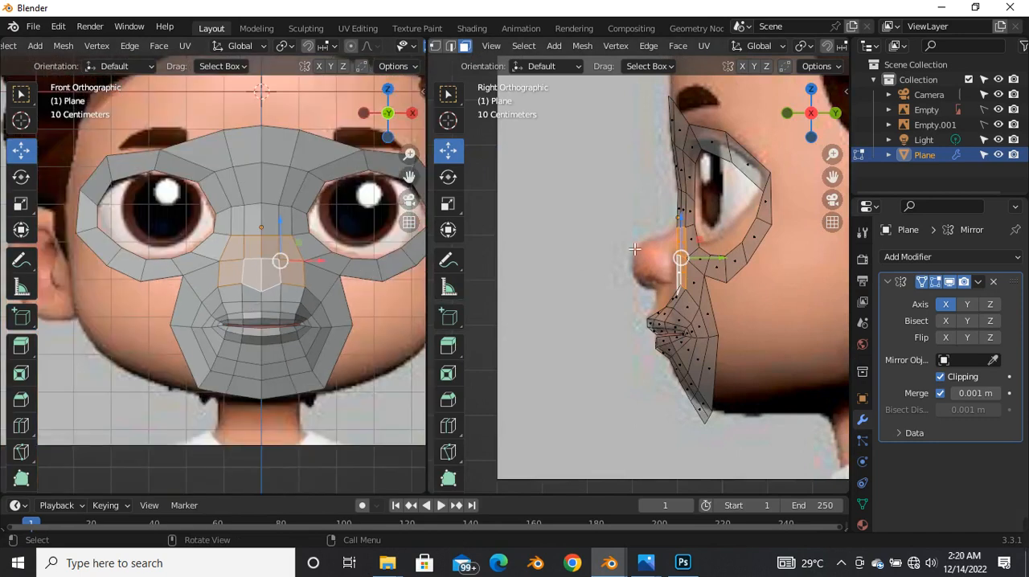
scroll(619, 252, "up", 2)
key("e")
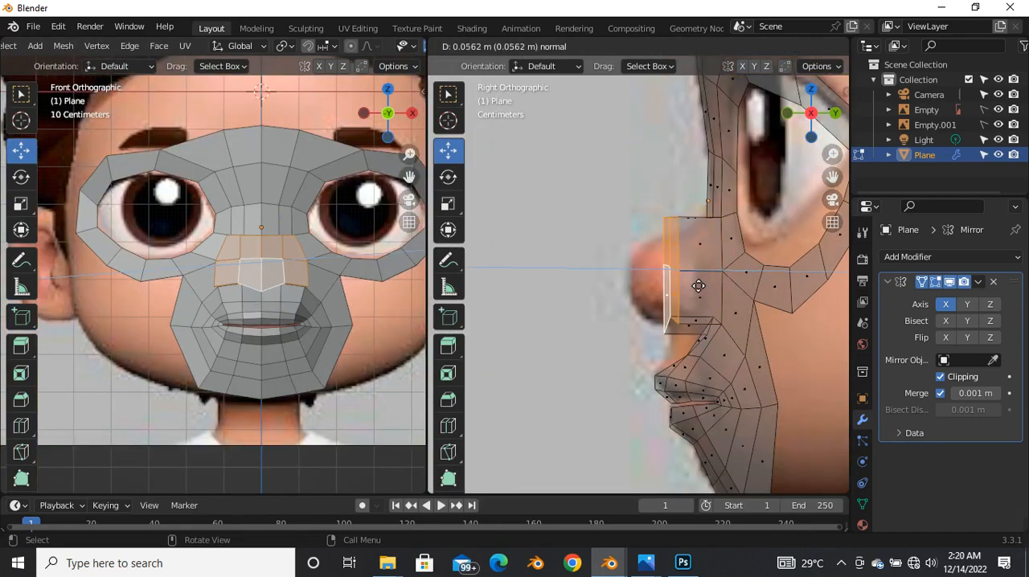
right_click(696, 284)
scroll(786, 279, "up", 2)
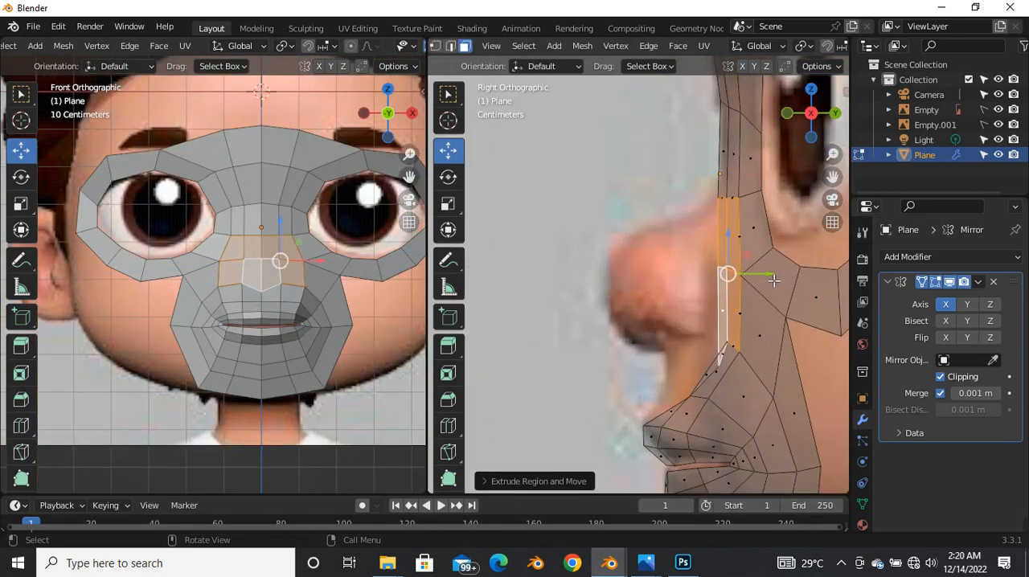
key("g")
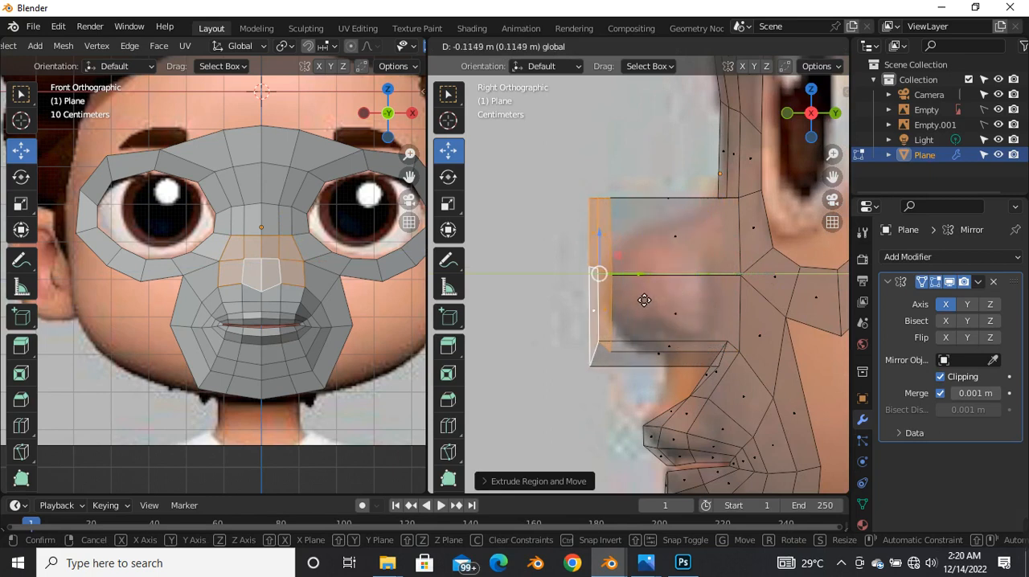
left_click(644, 299)
Step: Move the extruded nose's top row of vertices down and back to follow the reference's nose bridge in the side view
scroll(665, 290, "up", 2)
key("1")
scroll(668, 233, "down", 2)
middle_click_drag(671, 231, 621, 256, "shift")
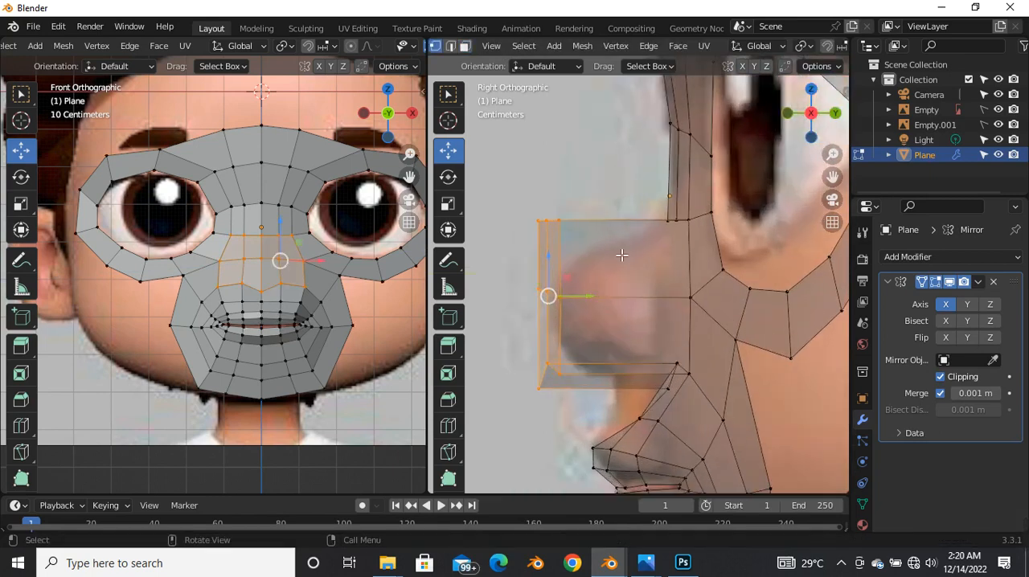
scroll(614, 253, "up", 1)
left_click(530, 217)
key("g")
key("z")
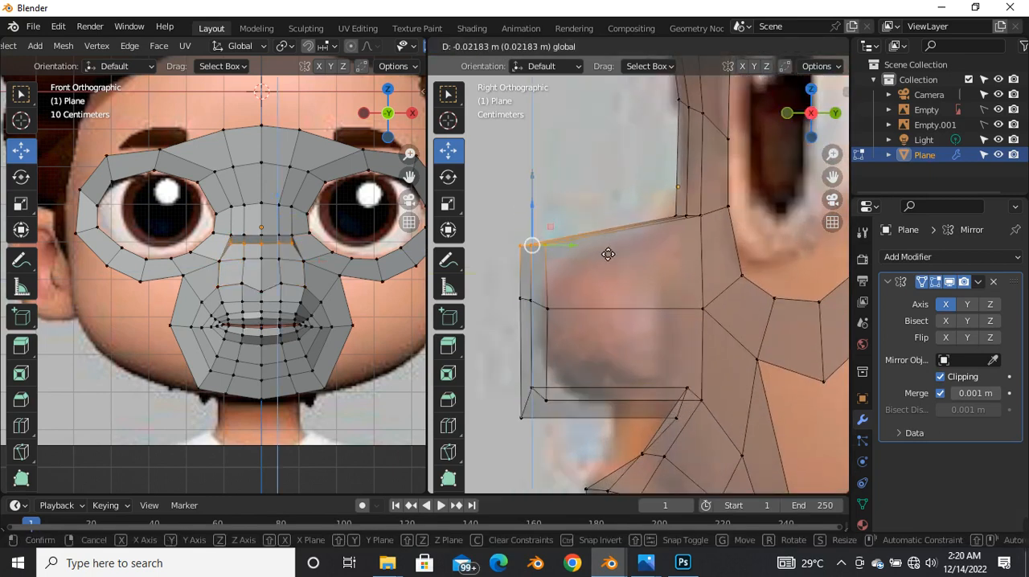
left_click(607, 258)
key("g")
left_click(609, 258)
Step: Move the extruded nose's middle row slightly back and its bottom row back and up to match the side reference
left_click_drag(503, 287, 558, 329)
key("g")
left_click(566, 307)
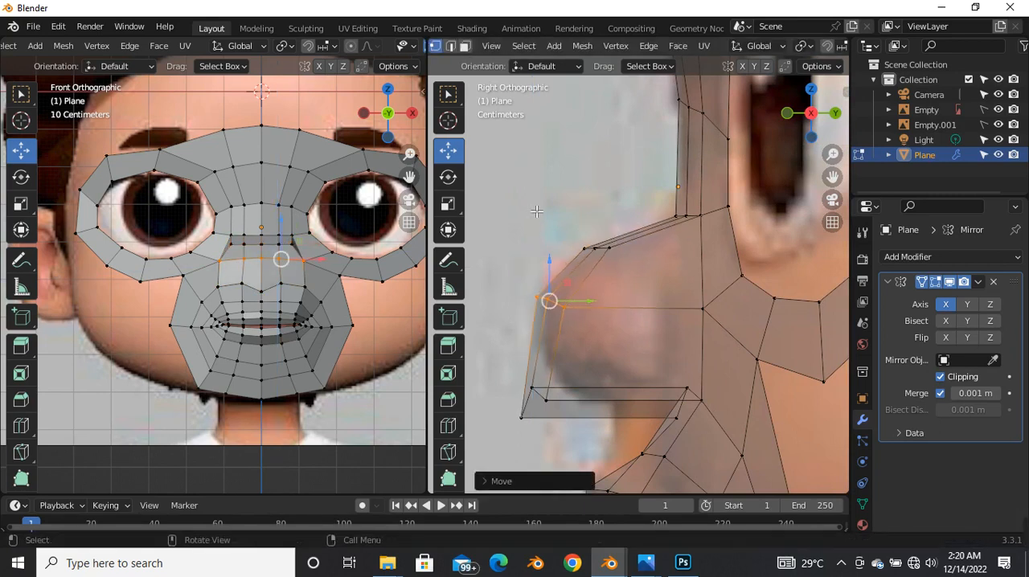
scroll(536, 211, "down", 1)
middle_click_drag(549, 392, 539, 298, "shift")
left_click_drag(523, 255, 571, 311)
key("g")
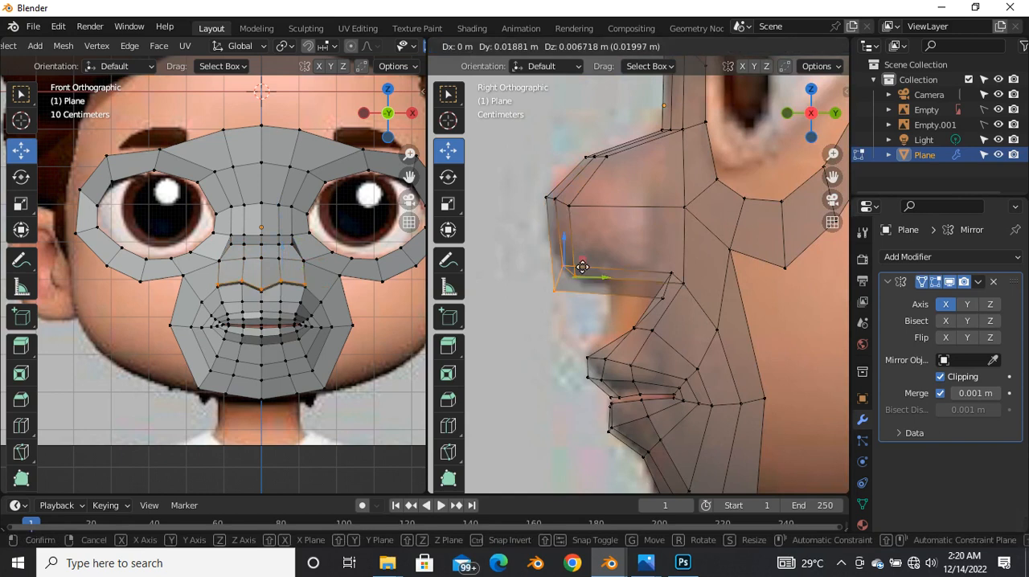
left_click(582, 272)
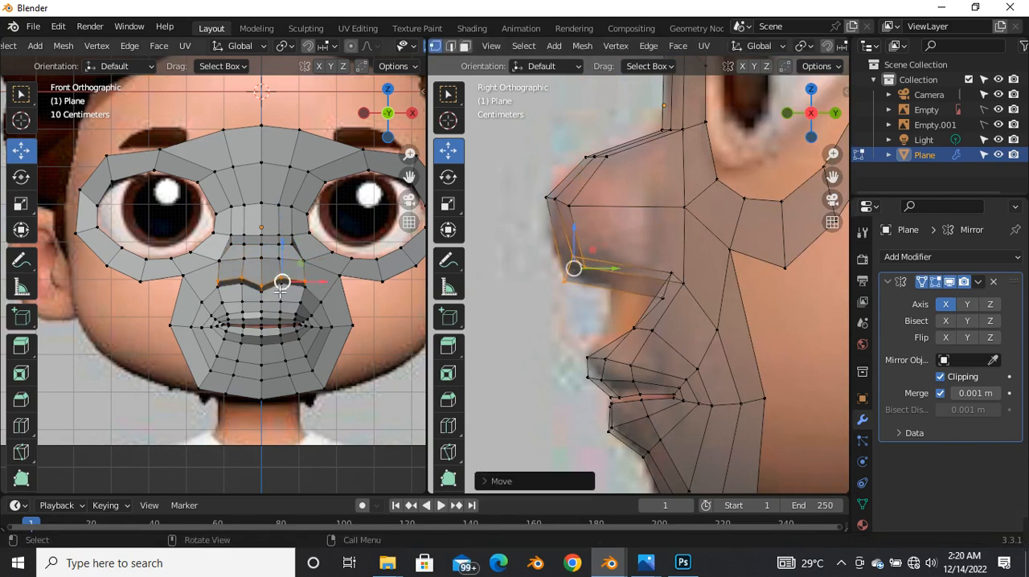
Step: Adjust the centre and outer corner vertices along the nose's lower edge to fit the front reference
scroll(280, 291, "up", 3)
scroll(277, 296, "down", 2)
key("alt+z")
scroll(270, 307, "up", 4)
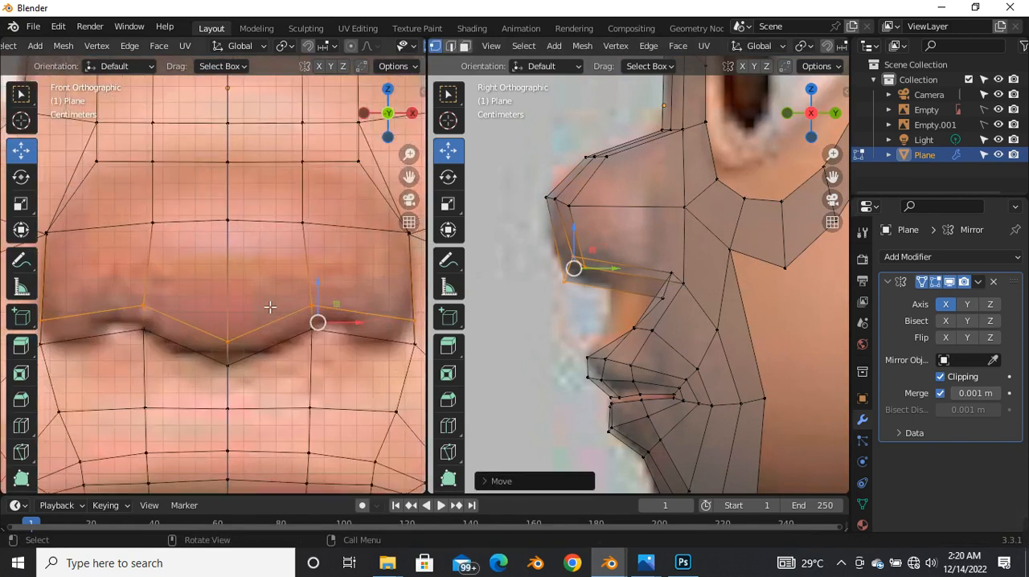
scroll(270, 307, "down", 4)
scroll(210, 331, "up", 3)
left_click(222, 335)
left_click_drag(222, 335, 225, 333)
left_click(381, 338)
left_click_drag(372, 333, 375, 332)
scroll(263, 281, "down", 4)
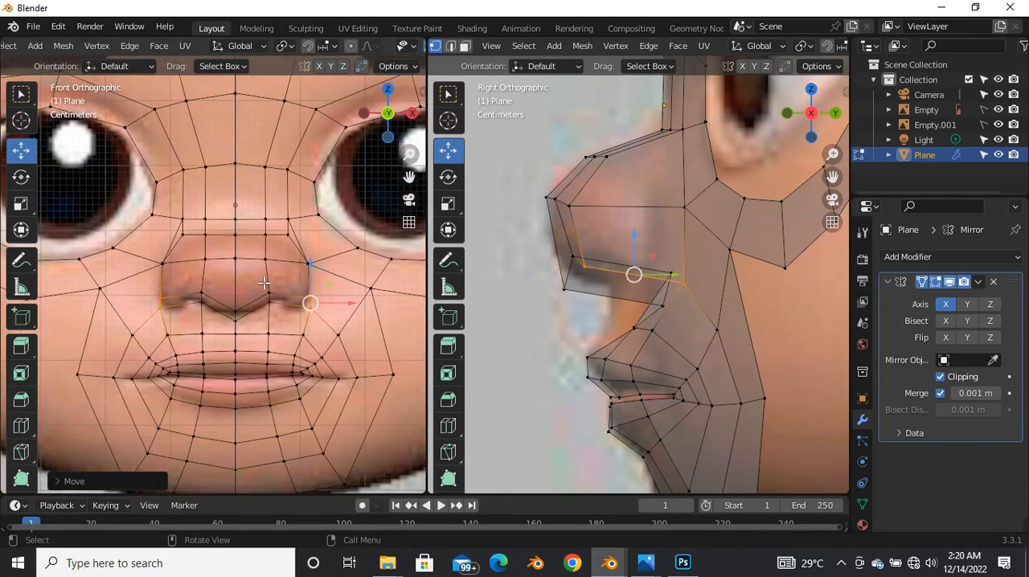
Step: Move the middle, lower and upper outer vertices of the nose's front face inward to taper its sides
key("alt+z")
scroll(295, 261, "up", 4)
left_click(333, 306)
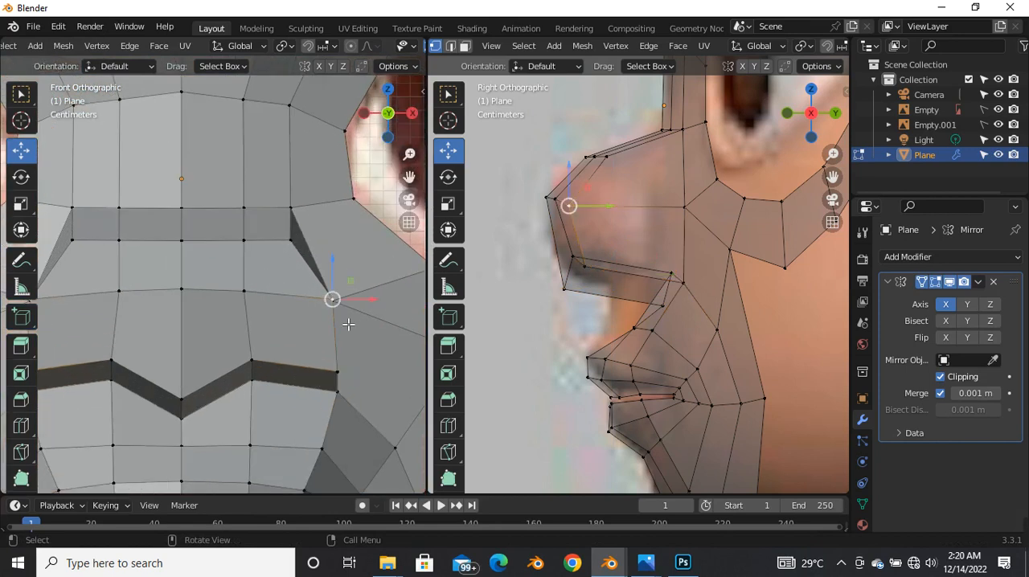
key("g")
left_click(316, 304)
left_click(338, 371)
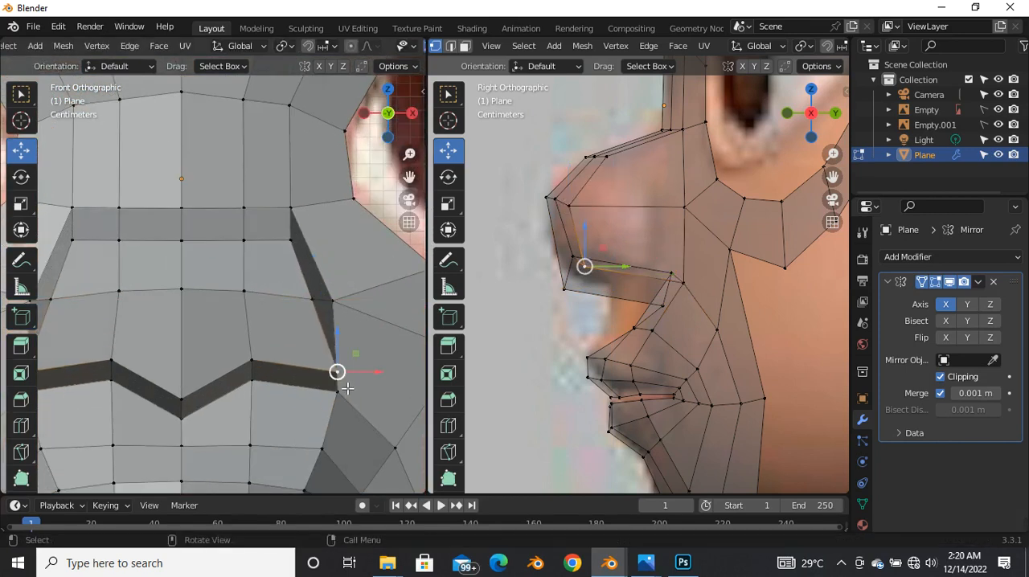
key("g")
left_click(324, 368)
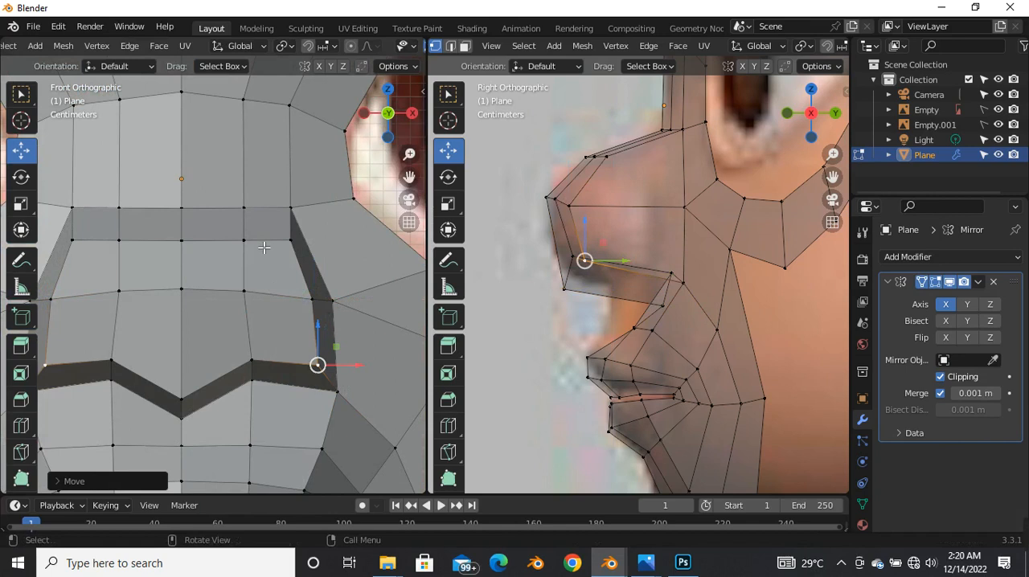
left_click(289, 241)
key("g")
left_click(285, 240)
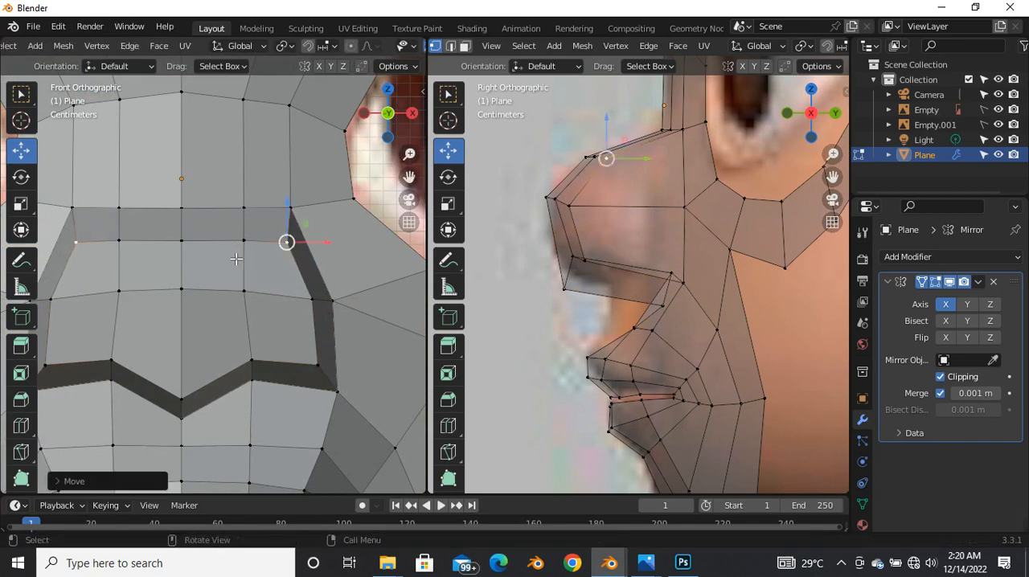
Step: Shift the vertex above the nostril edge on the nose's front slightly backward in the side view
scroll(284, 241, "down", 3)
scroll(578, 276, "up", 2)
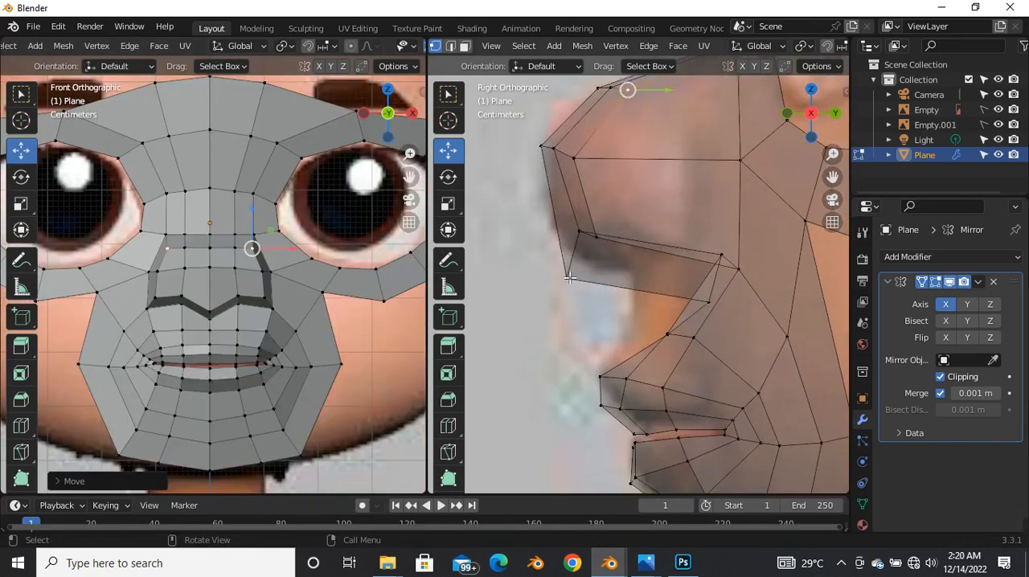
key("alt+z")
scroll(616, 253, "down", 2)
scroll(605, 206, "up", 3)
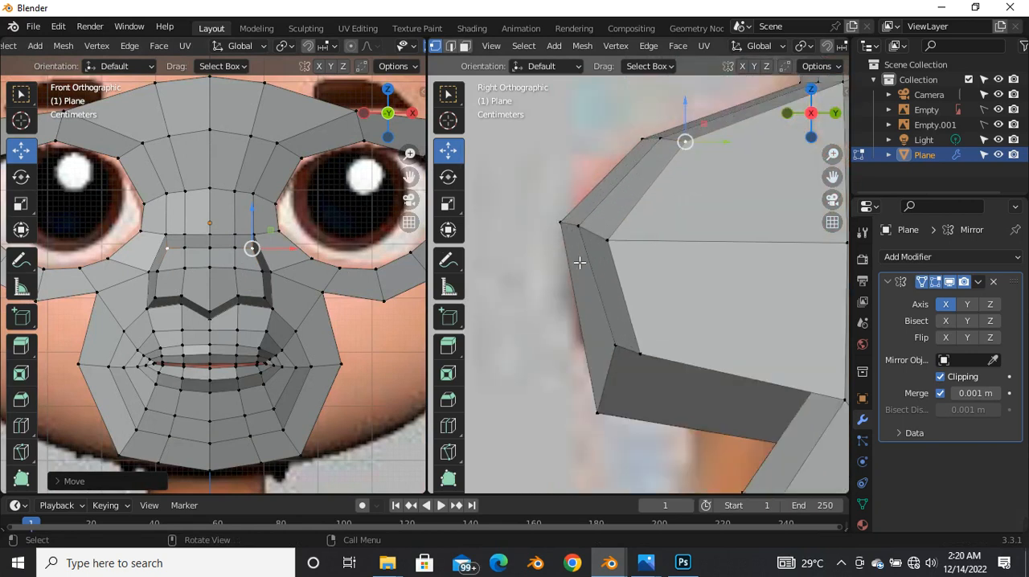
left_click(586, 225)
left_click(627, 349)
scroll(637, 350, "up", 4)
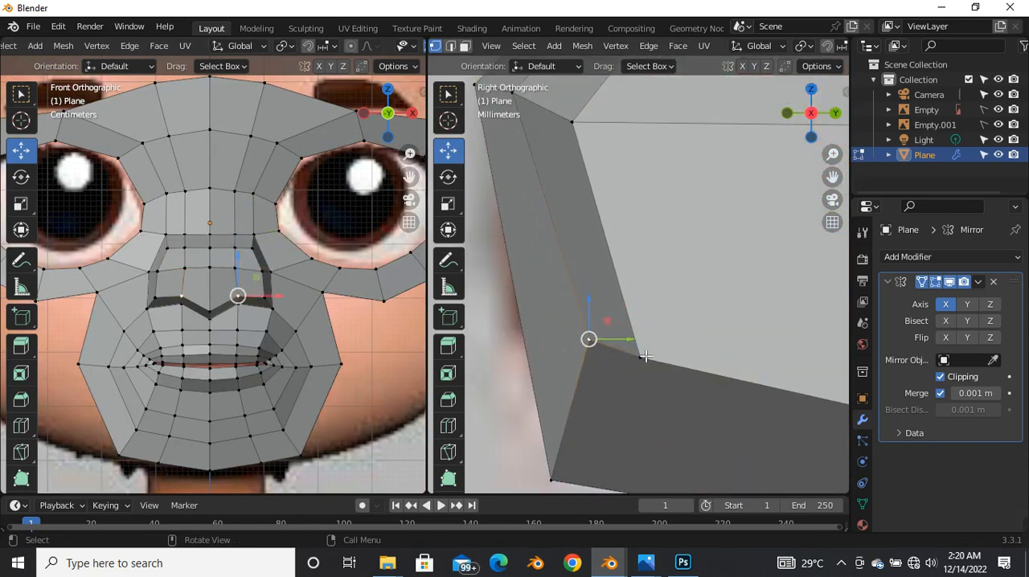
key("g")
left_click(607, 346)
scroll(643, 322, "down", 5)
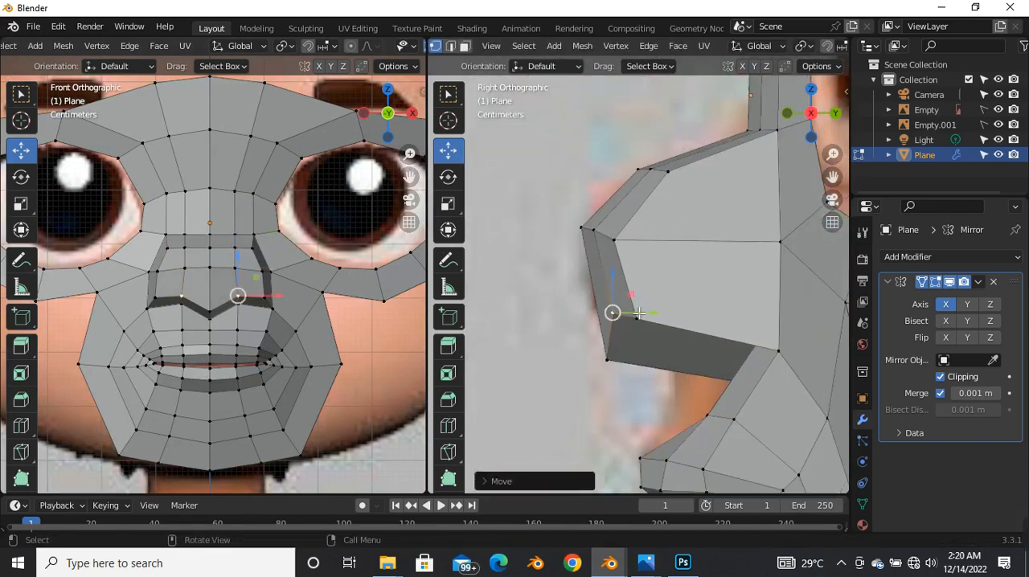
Step: Add a centred loop cut around the side walls of the extruded nose
key("ctrl+r")
left_click(697, 273)
right_click(700, 276)
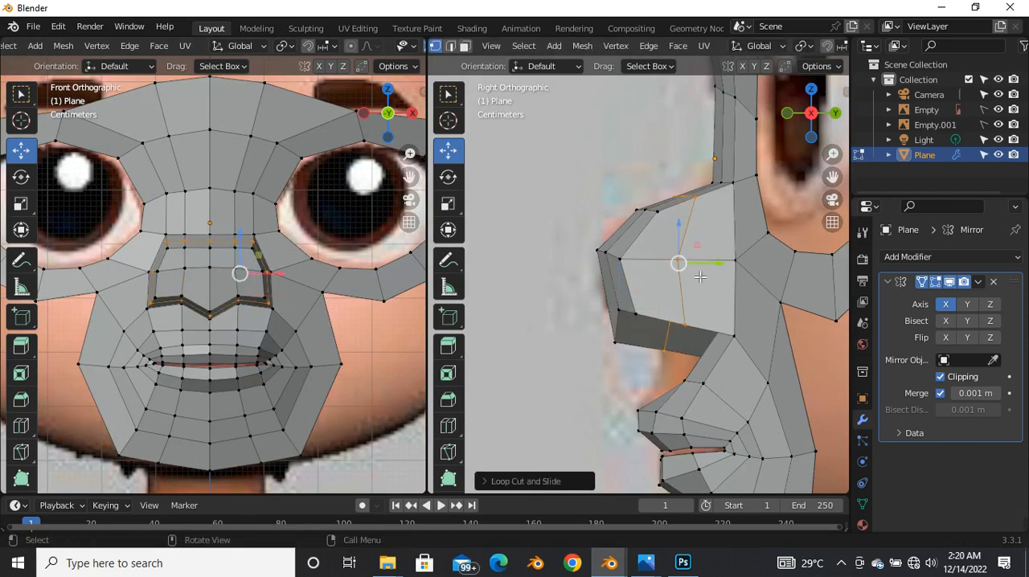
Step: Adjust the centre and inner nostril vertices on the nose's underside to follow the front reference
scroll(217, 319, "up", 5)
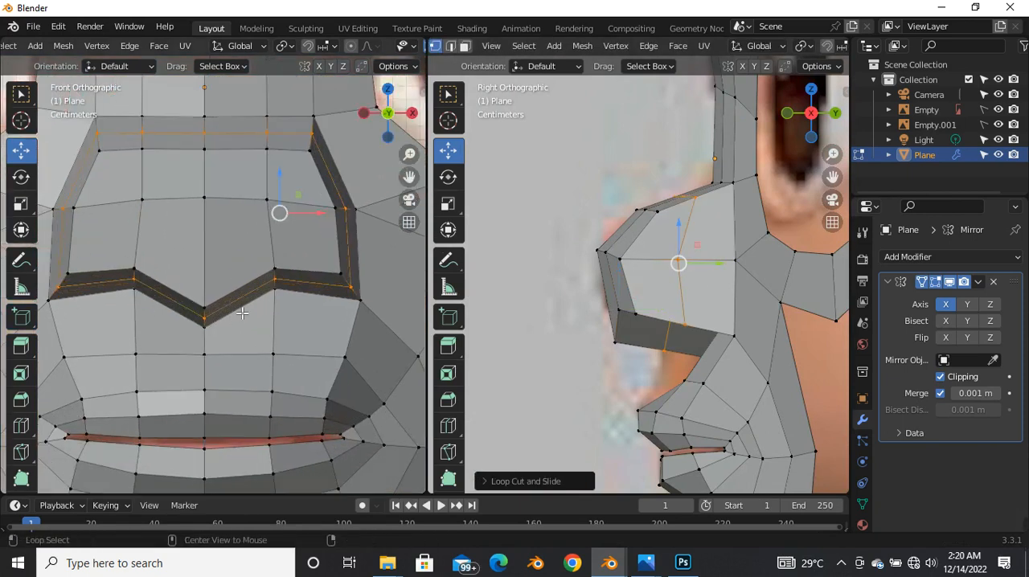
key("alt+z")
scroll(221, 321, "up", 4)
left_click_drag(167, 284, 214, 331)
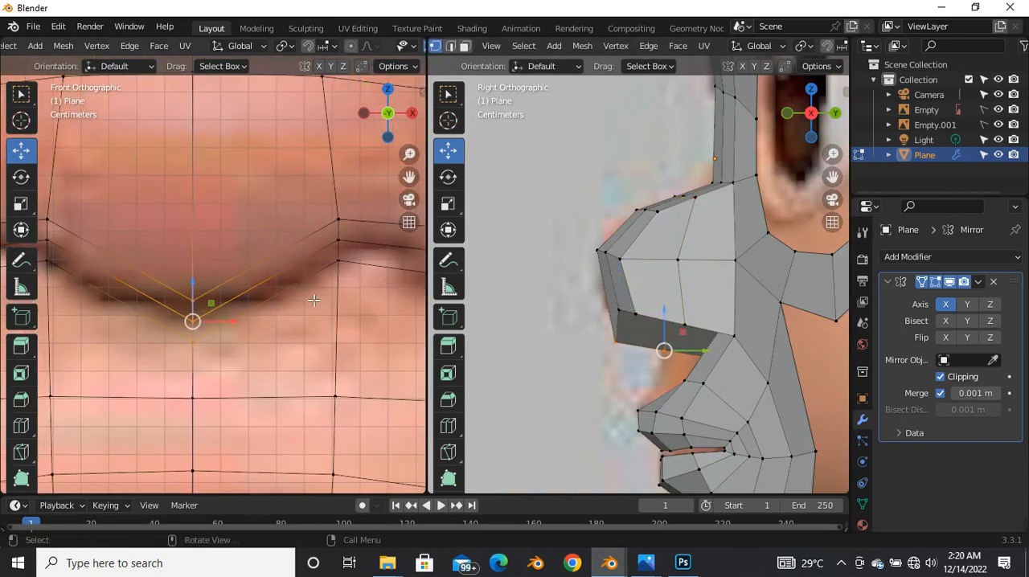
scroll(313, 299, "down", 4)
left_click(338, 288)
mouse_move(322, 267)
left_mouse_down()
mouse_move(324, 294)
mouse_move(322, 275)
left_mouse_up()
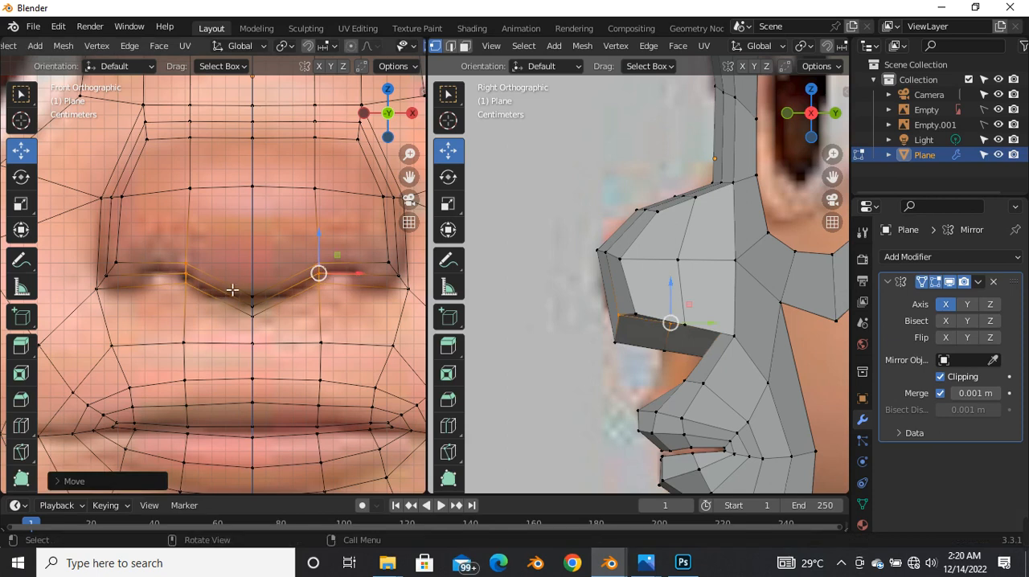
Step: Reposition the loop and front vertices at the nose bridge's upper outer corner to smooth the outline in the front view
scroll(278, 292, "down", 2)
scroll(308, 199, "up", 4)
key("alt+z")
scroll(318, 203, "up", 2)
scroll(341, 205, "down", 2)
key("alt+z")
scroll(340, 202, "up", 3)
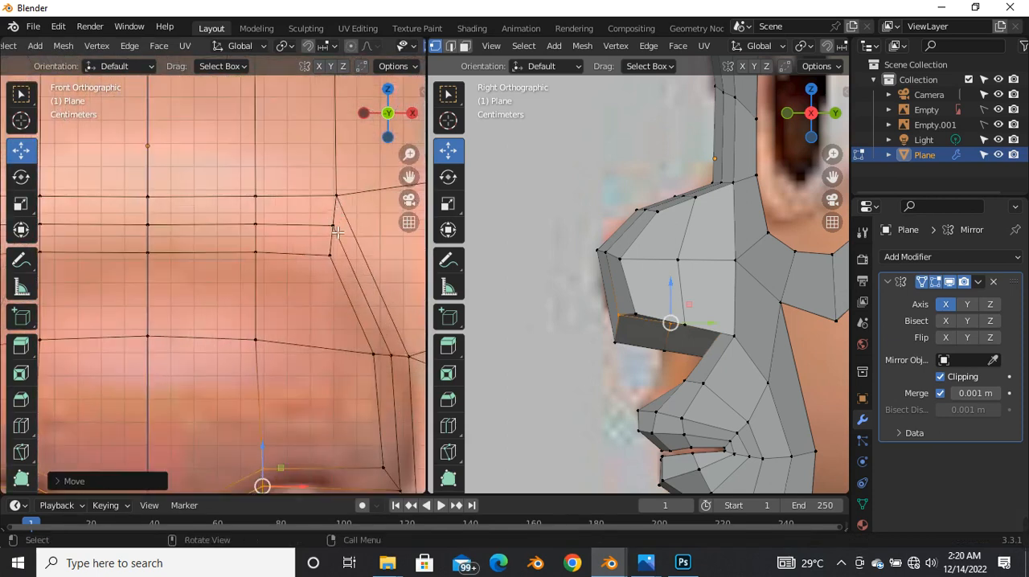
left_click(337, 232)
left_click_drag(343, 233, 284, 210)
left_click(338, 201)
scroll(303, 225, "down", 4)
scroll(304, 239, "up", 3)
left_click(289, 206)
key("alt+z")
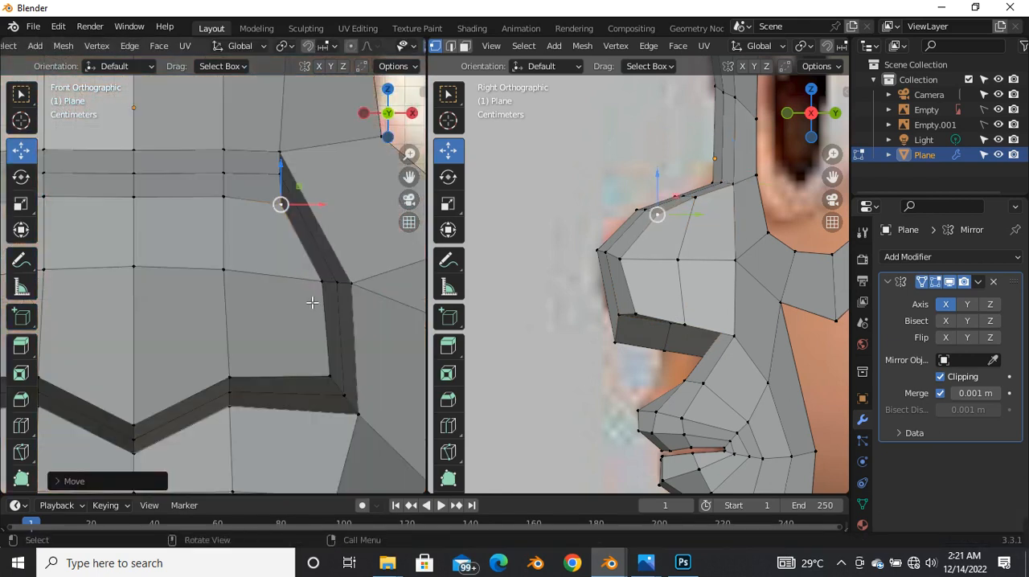
Step: Nudge the lower outer corner vertex of the nose's front face slightly inward
left_click(333, 375)
left_click_drag(333, 375, 328, 375)
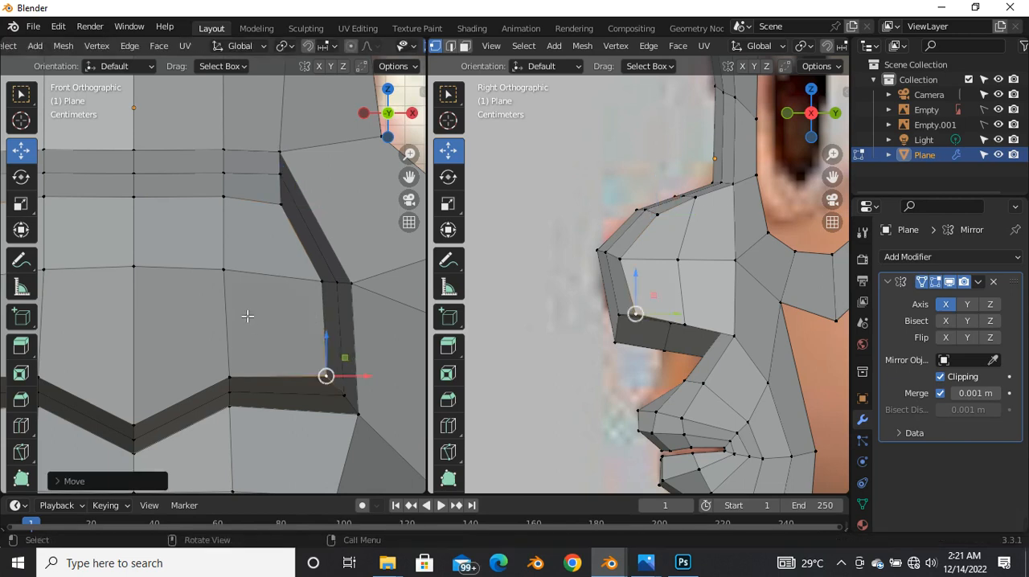
scroll(257, 334, "down", 5)
scroll(267, 352, "down", 4)
scroll(198, 348, "up", 4)
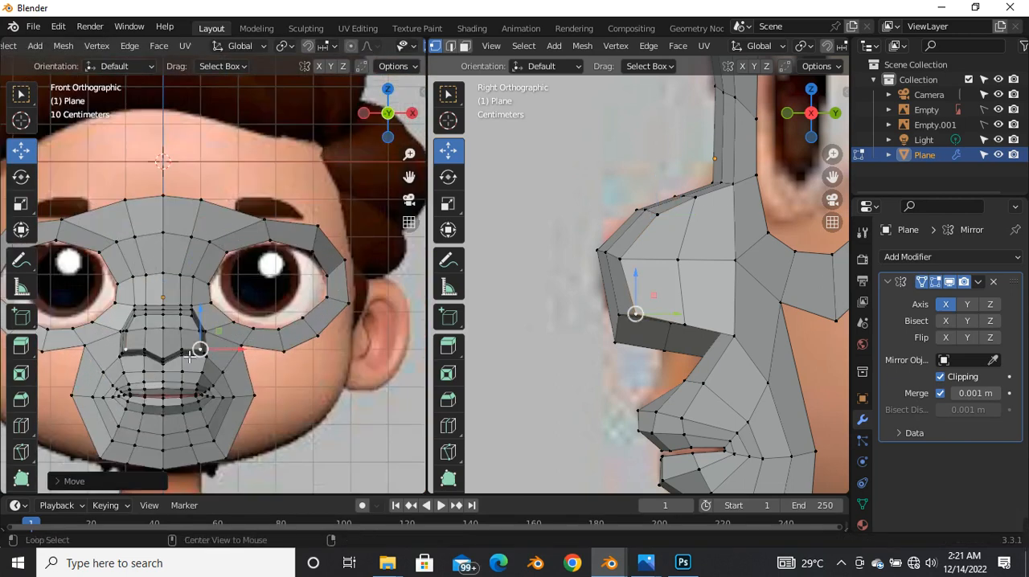
Step: Move the middle vertices on the nose's side outward to widen the nostril area in the front view
key("alt+z")
scroll(199, 349, "up", 2)
scroll(198, 349, "up", 1)
left_click(239, 300)
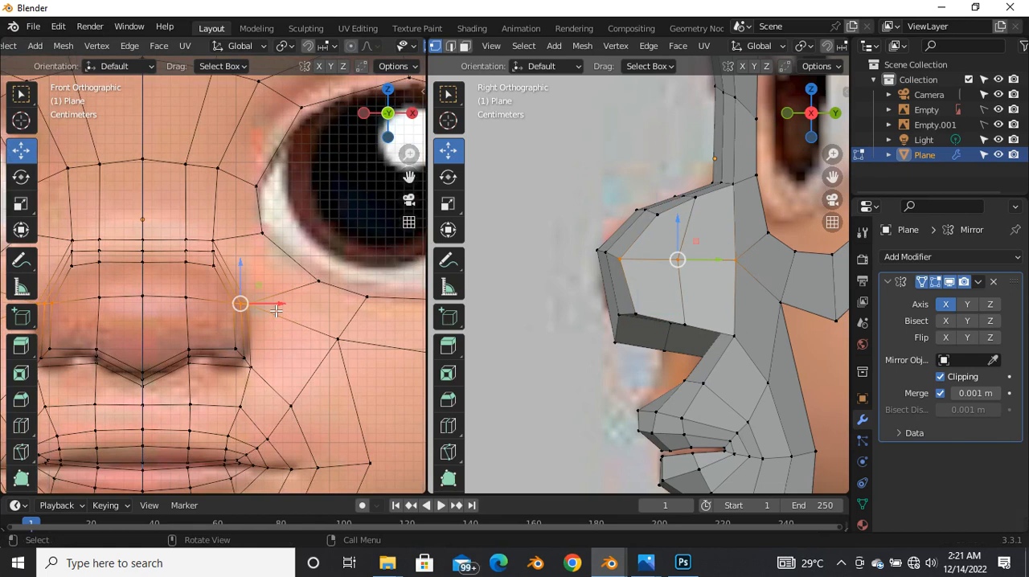
key("g")
left_click(297, 311)
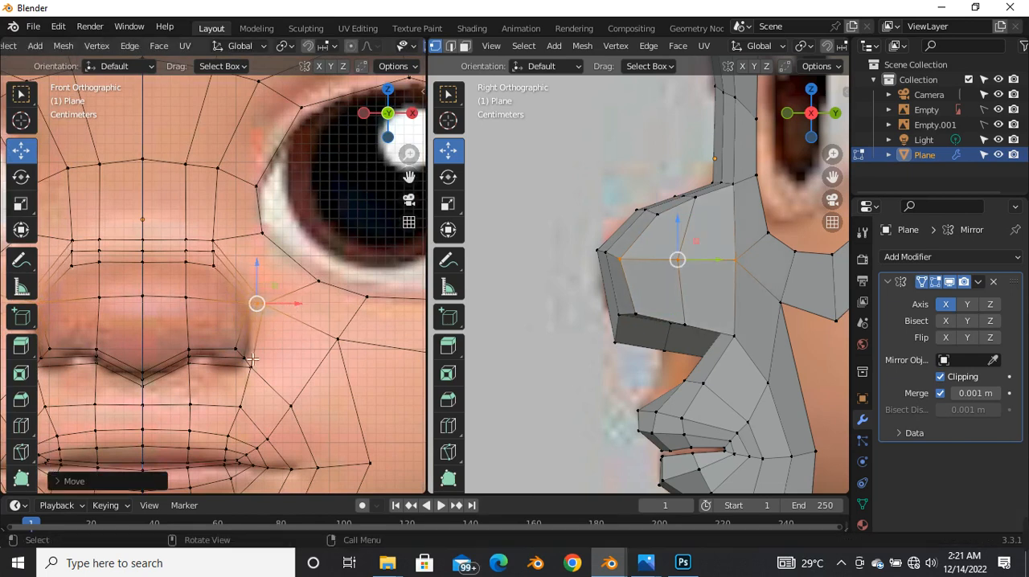
Step: Examine the nose's shape and its fit to the face in the front and side views
key("alt+z")
scroll(256, 347, "down", 3)
scroll(206, 354, "up", 4)
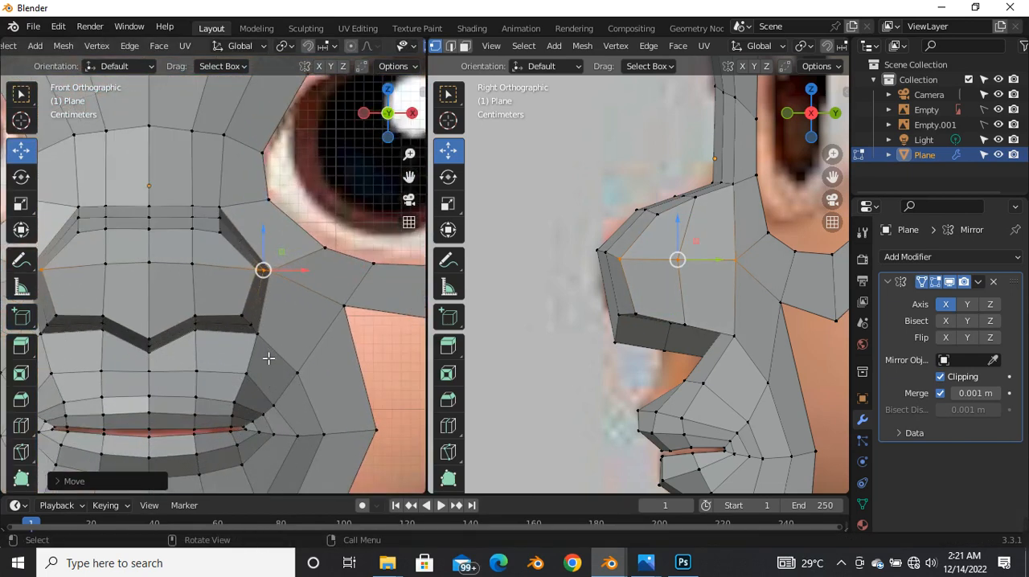
scroll(269, 344, "down", 4)
scroll(189, 311, "up", 5)
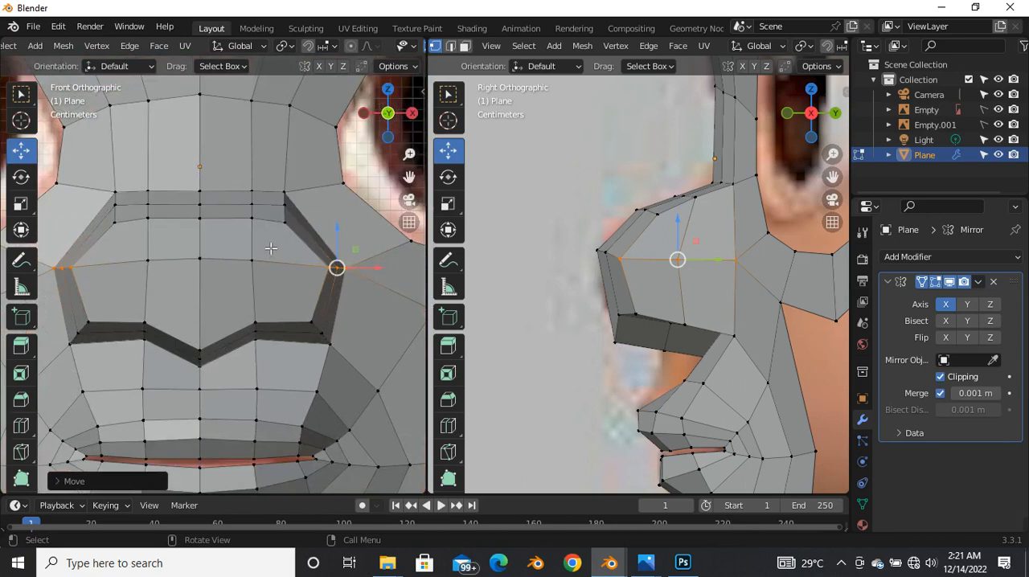
scroll(270, 252, "down", 4)
scroll(610, 254, "down", 6)
scroll(634, 286, "up", 4)
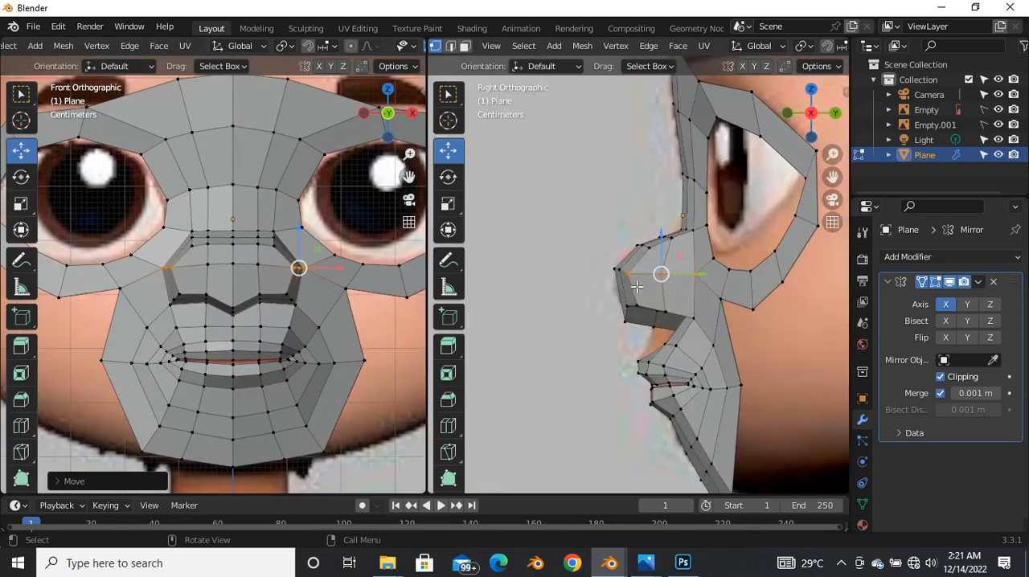
left_click(752, 307)
scroll(735, 307, "up", 1)
scroll(721, 372, "down", 4)
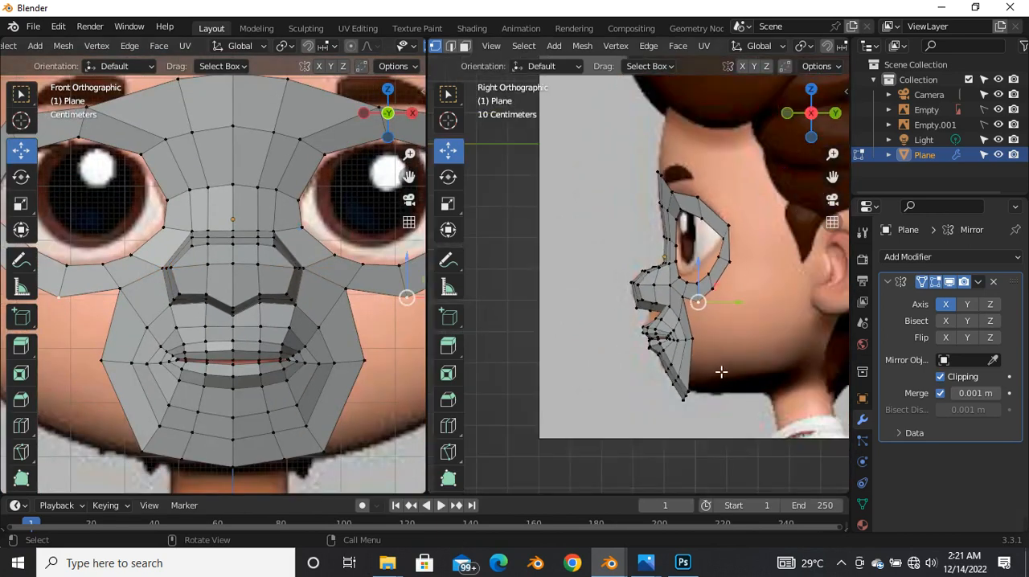
Step: Move the vertices at the nose's base and the row above the upper lip forward in the side view
scroll(572, 273, "up", 4)
scroll(599, 281, "up", 4)
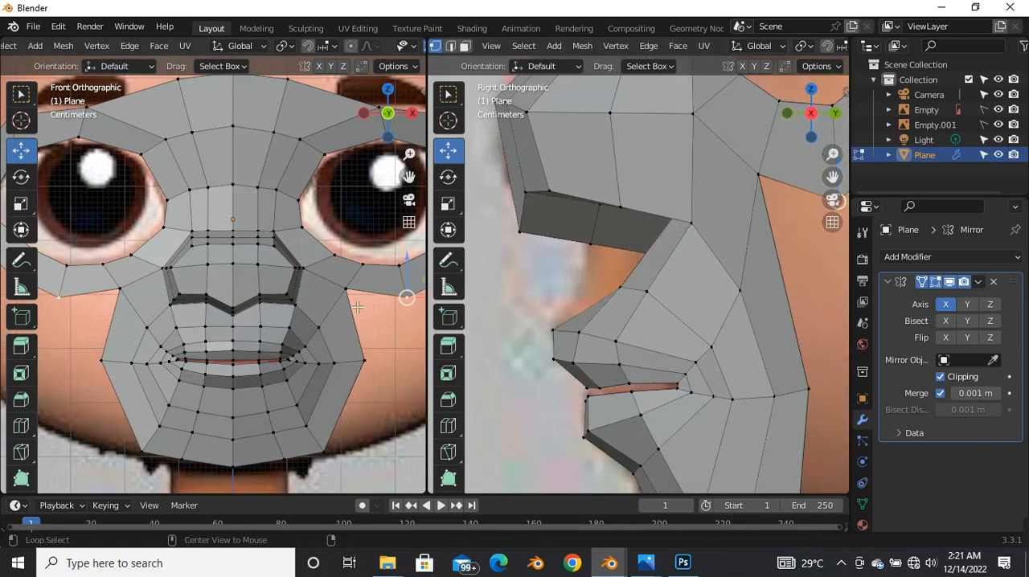
key("alt+z")
scroll(654, 265, "up", 2)
scroll(650, 289, "down", 2)
key("alt+z")
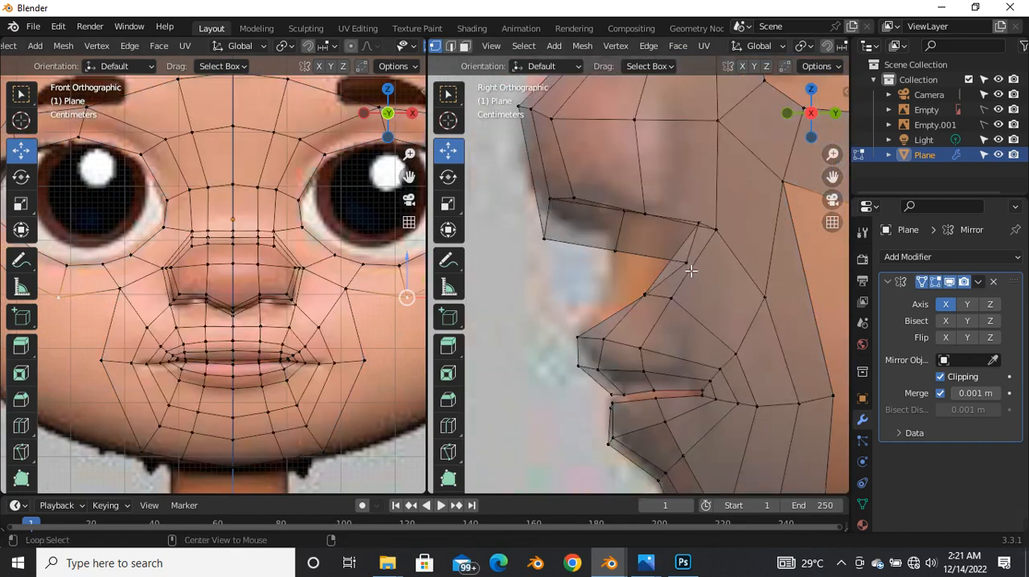
scroll(689, 270, "down", 2)
scroll(687, 259, "up", 3)
left_click_drag(660, 217, 739, 291)
left_click_drag(697, 248, 645, 261)
left_click(632, 332)
left_click_drag(632, 335, 587, 321)
Step: Select the off-centre vertices of the row between the nose and upper lip and move them backward in the side view
scroll(595, 342, "down", 5)
scroll(631, 301, "up", 6)
scroll(623, 285, "down", 5)
scroll(598, 295, "up", 2)
middle_click_drag(597, 296, 636, 285)
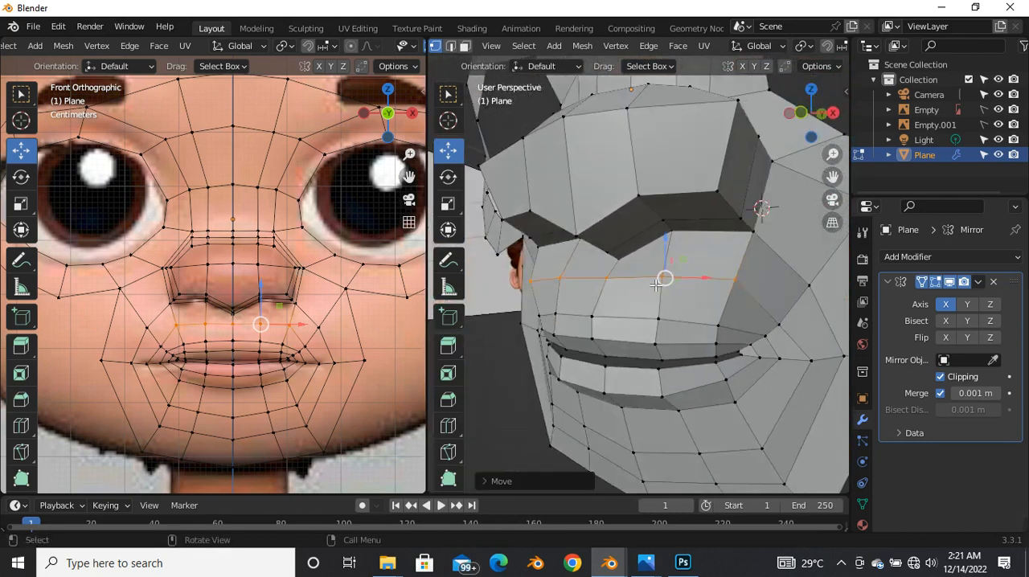
left_click(664, 283)
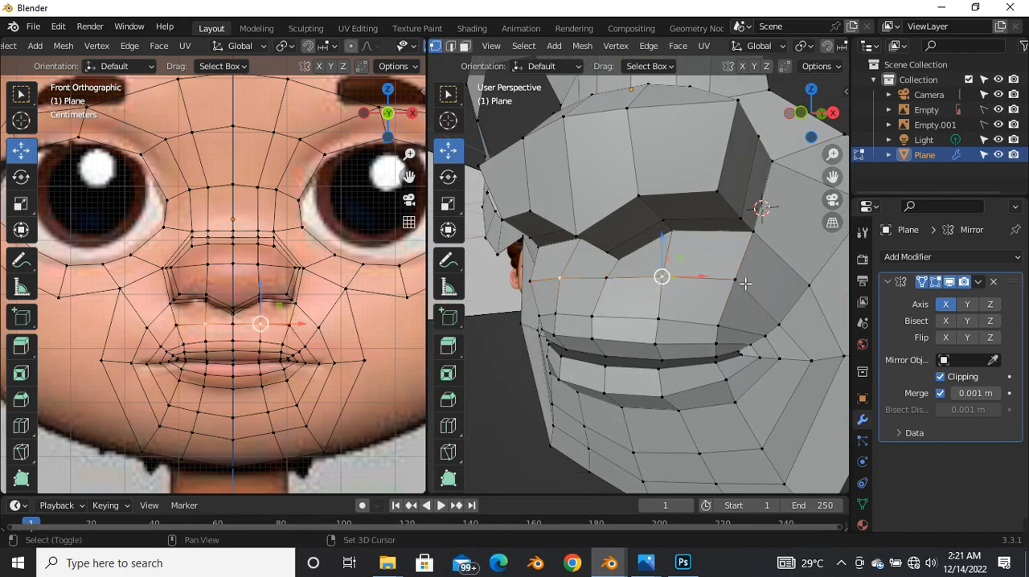
key("grave")
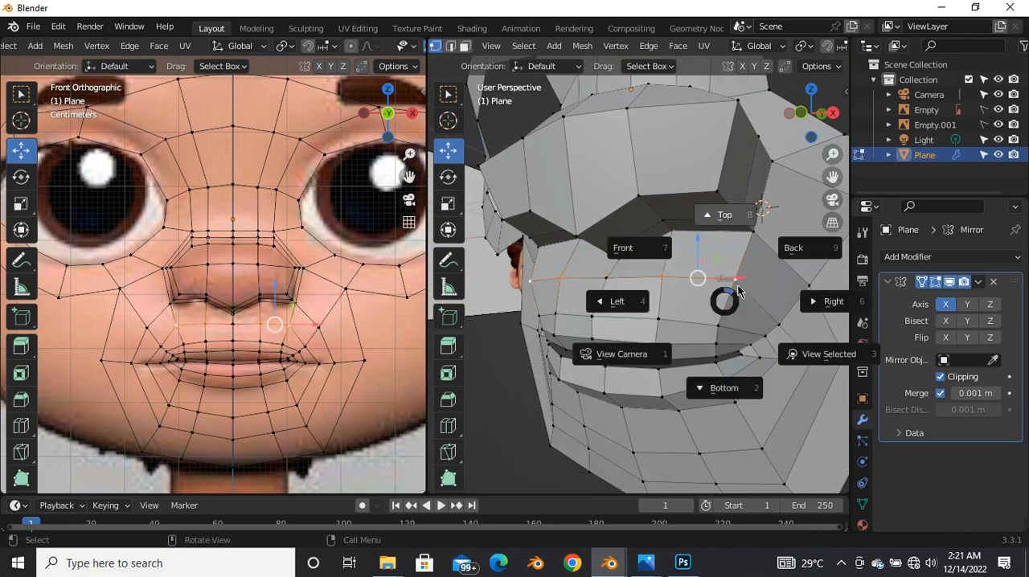
left_click(804, 298)
key("alt+z")
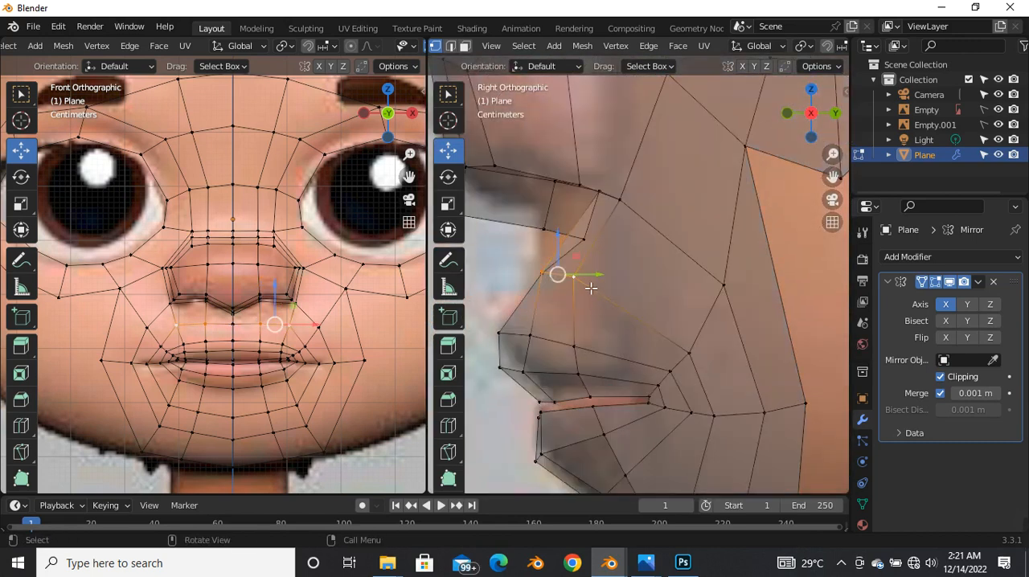
key("g")
left_click(606, 289)
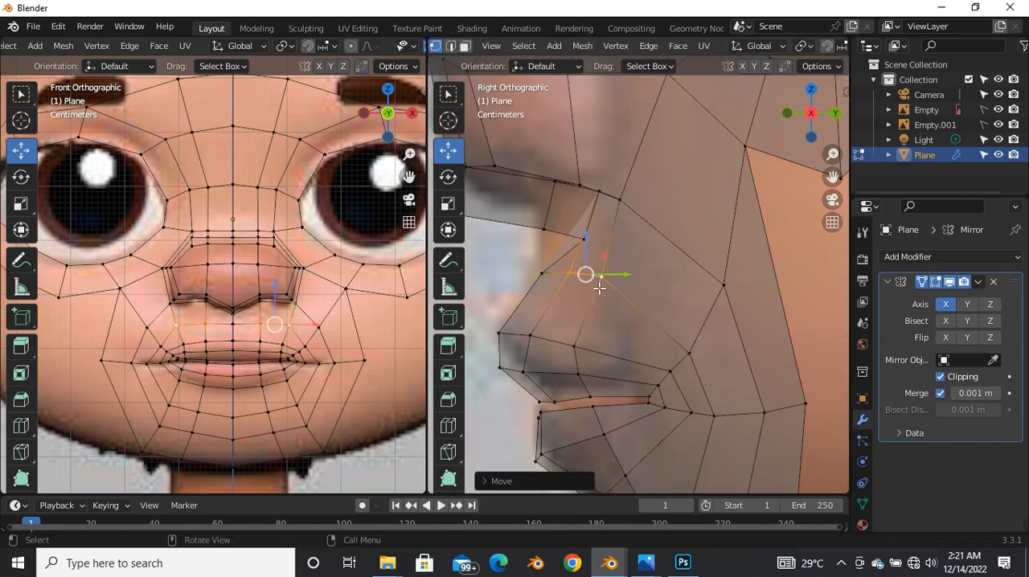
Step: Move the outer and then the middle vertex of the row above the upper lip back and down to curve it
scroll(583, 290, "up", 1)
left_click(606, 276)
key("g")
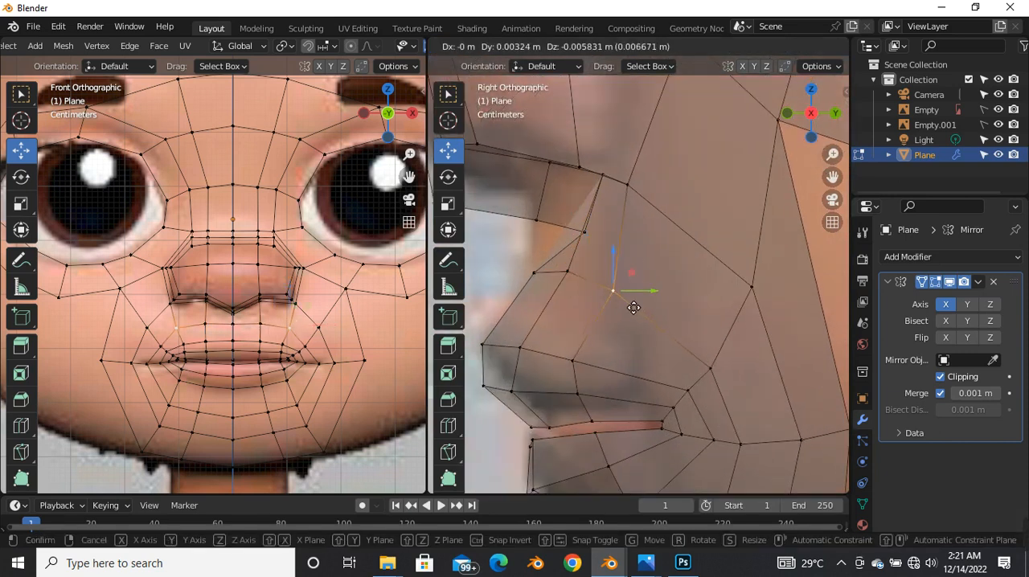
left_click(633, 313)
left_click(569, 271)
key("g")
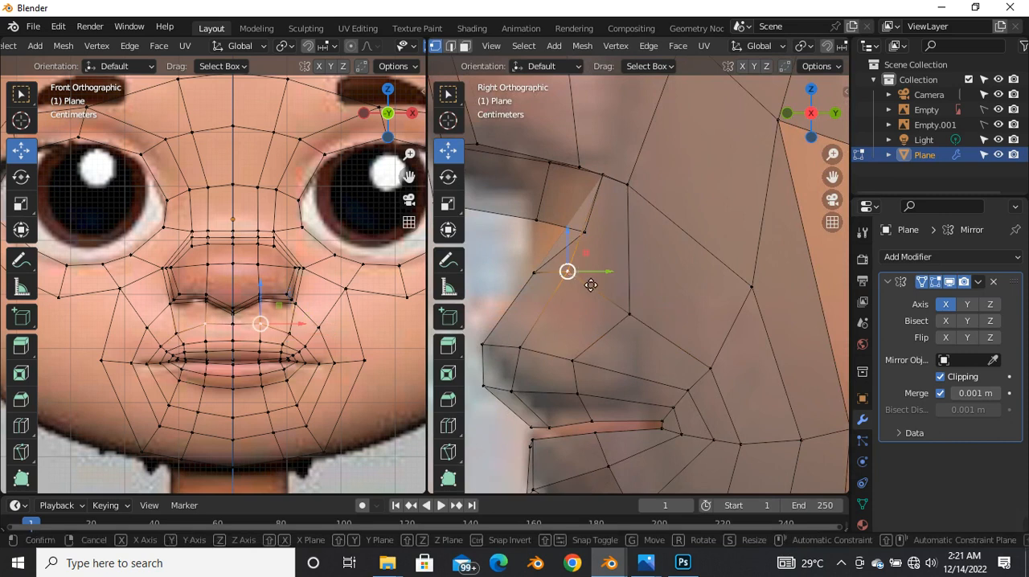
left_click(603, 292)
Step: Move the outer vertex at the nose's base back and slightly down toward the cheek in the side view
scroll(619, 325, "down", 4)
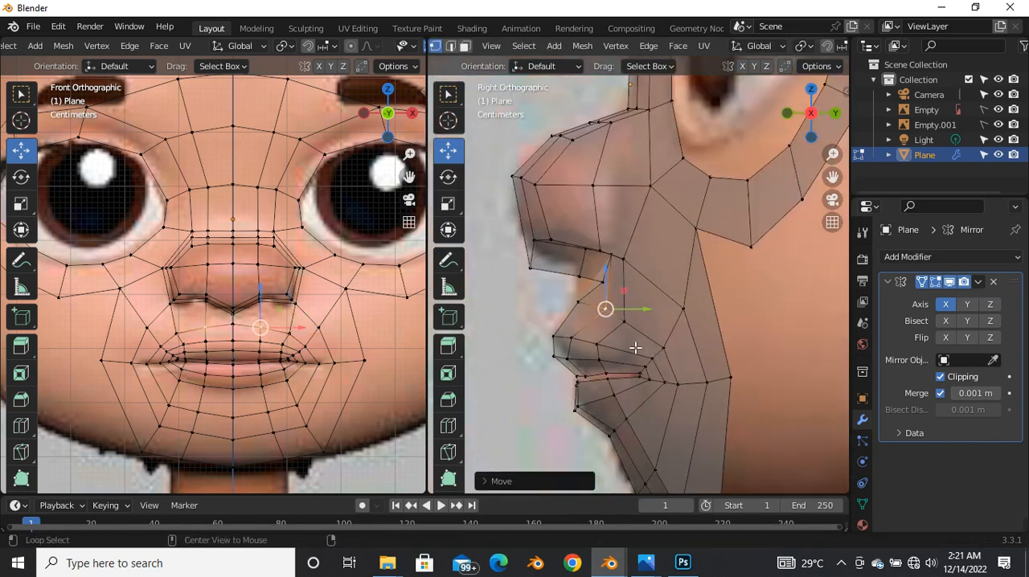
key("alt+z")
left_click(622, 258)
key("g")
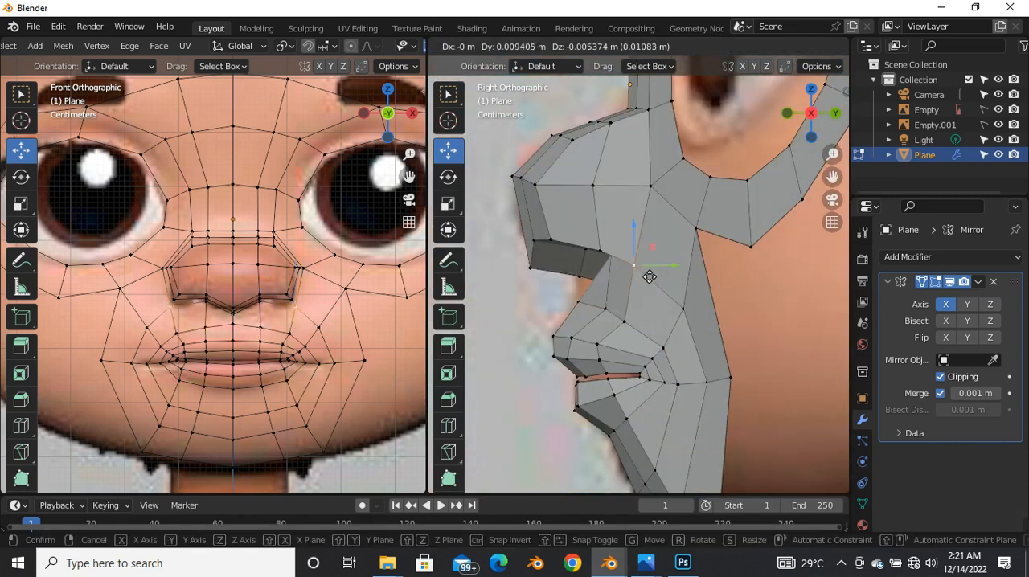
left_click(652, 278)
Step: Pull the centre vertex at the nose's base forward and nudge the adjoining centre vertex of the nose's underside in the side view
scroll(619, 285, "down", 3)
scroll(630, 264, "up", 4)
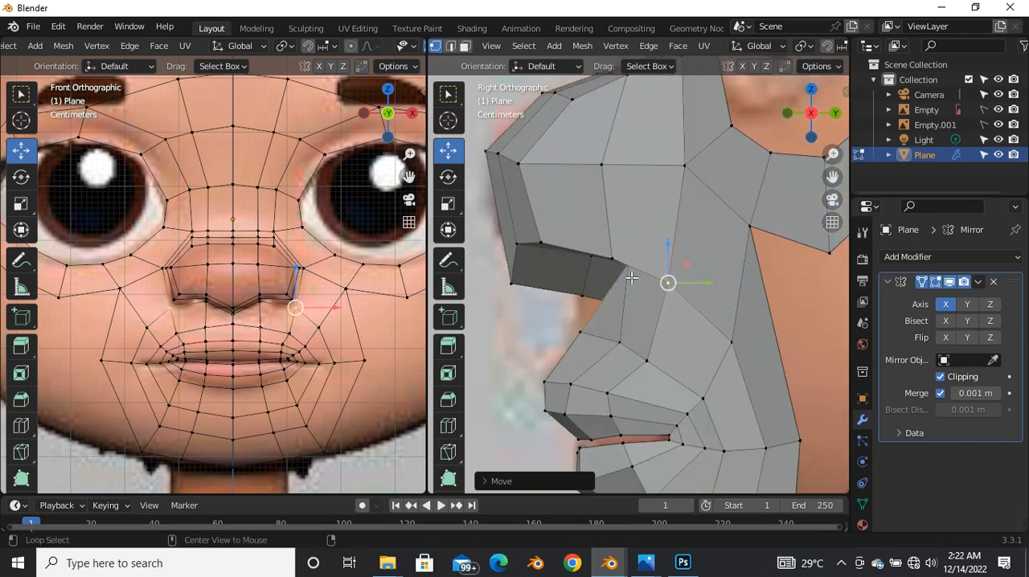
key("alt+z")
scroll(632, 280, "up", 4)
left_click(563, 316)
key("g")
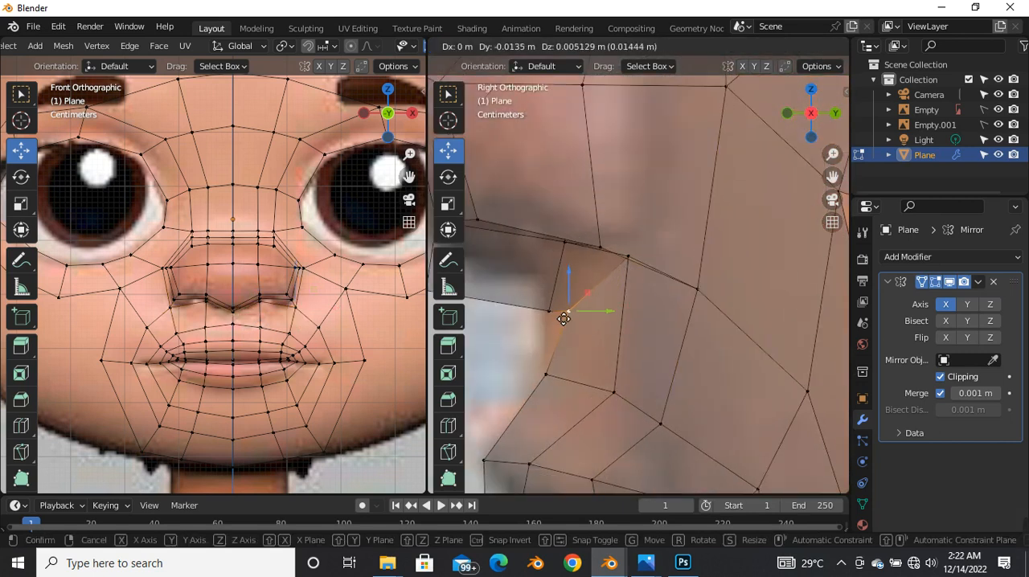
left_click(552, 327)
left_click(550, 319)
key("g")
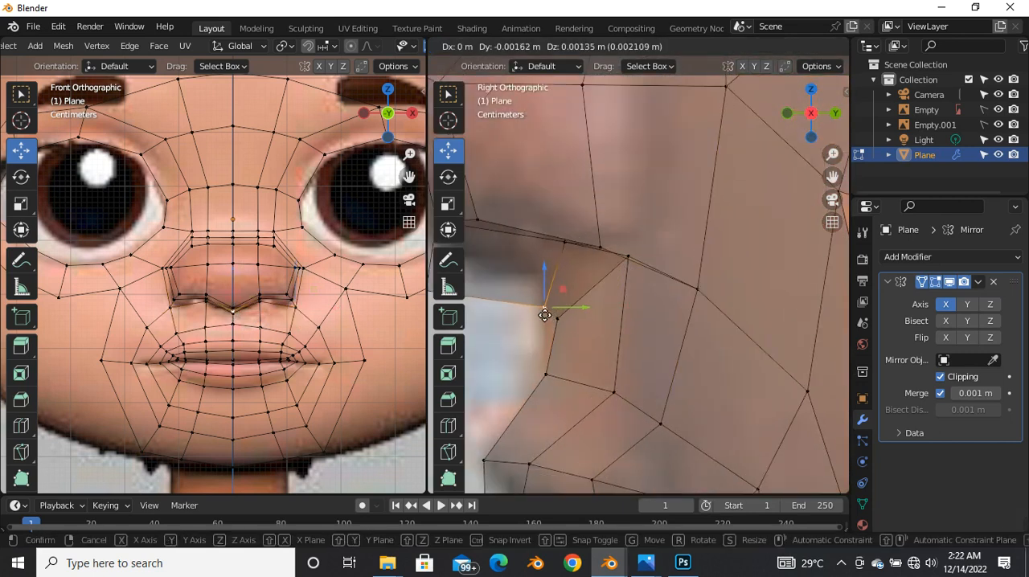
left_click(543, 315)
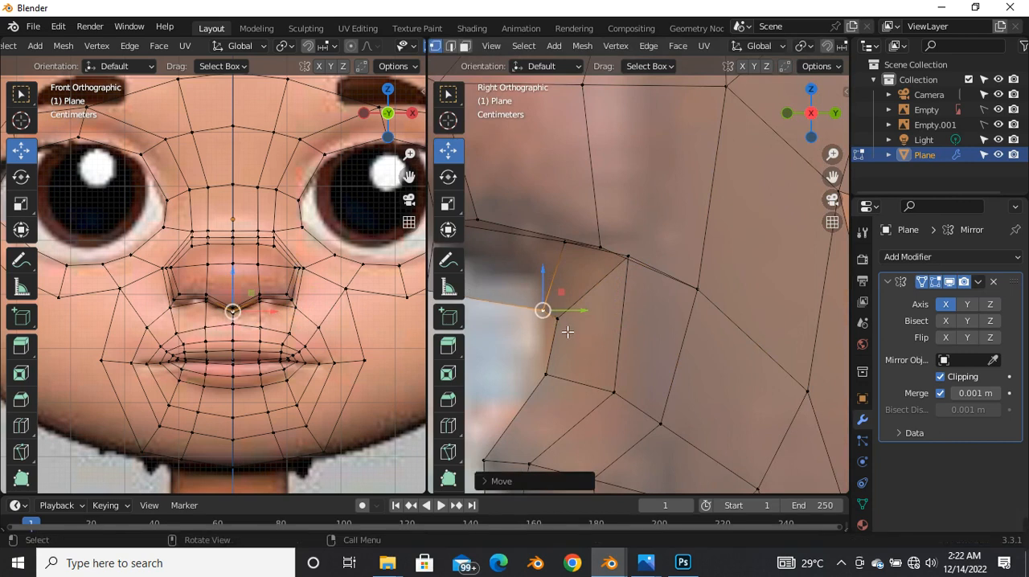
left_click(558, 319)
key("g")
left_click(552, 325)
Step: Move the off-centre vertex at the nose's base forward in the side view and adjust its height in the front view
left_click(626, 264)
key("g")
left_click(613, 279)
key("alt+z")
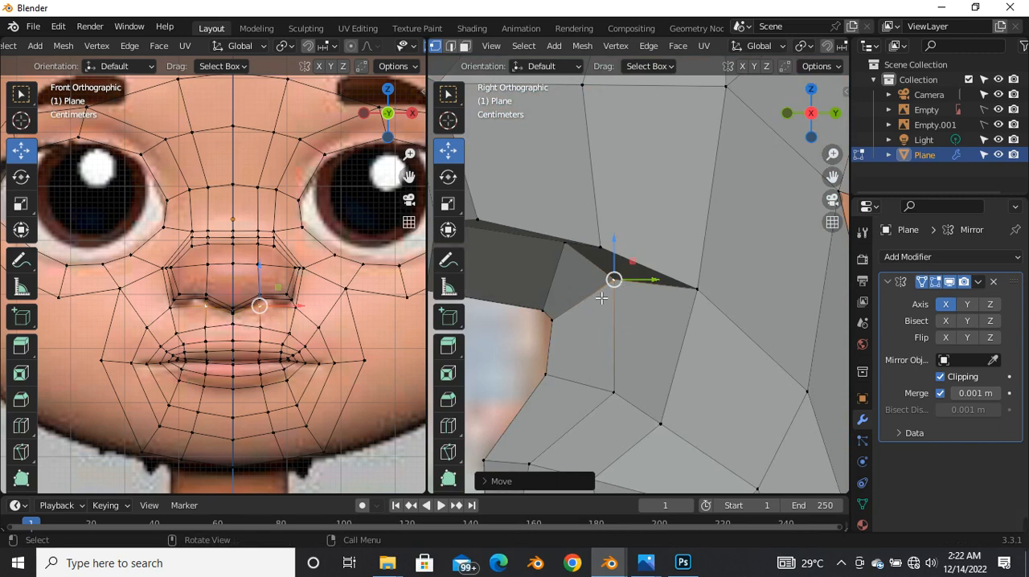
scroll(280, 296, "up", 5)
key("alt+z")
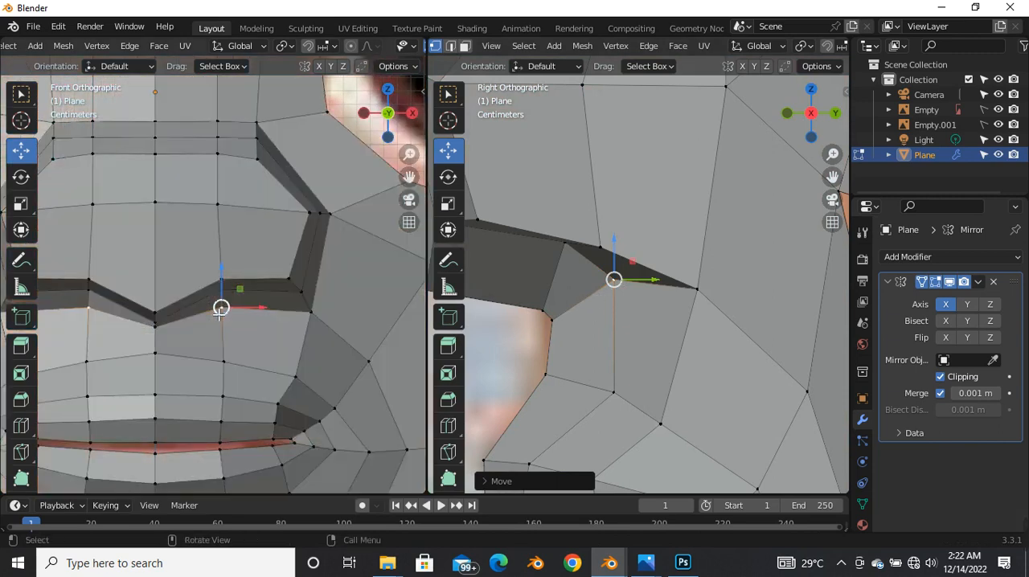
scroll(220, 307, "up", 3)
key("g")
left_click(240, 295)
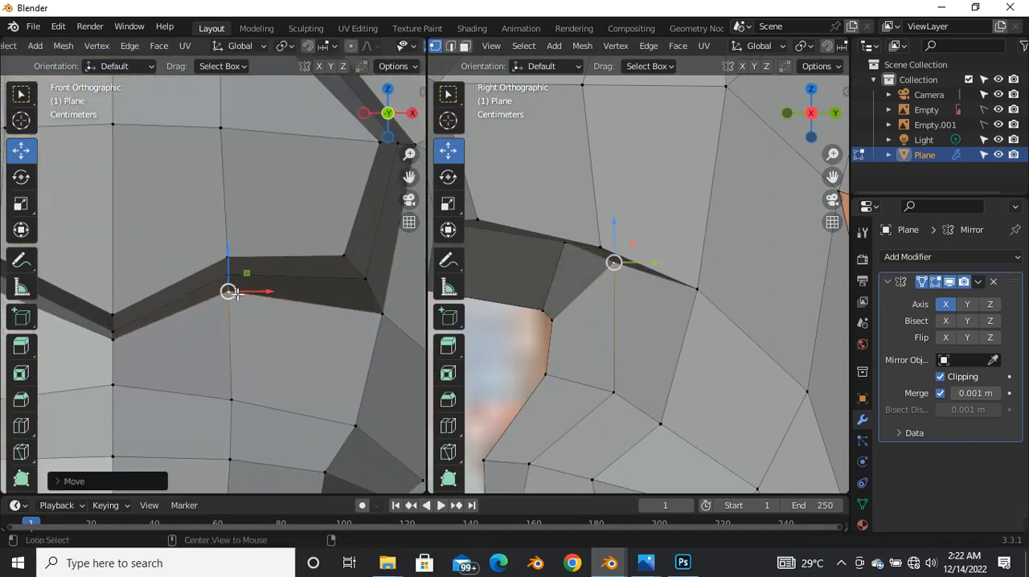
key("alt+z")
key("alt+z")
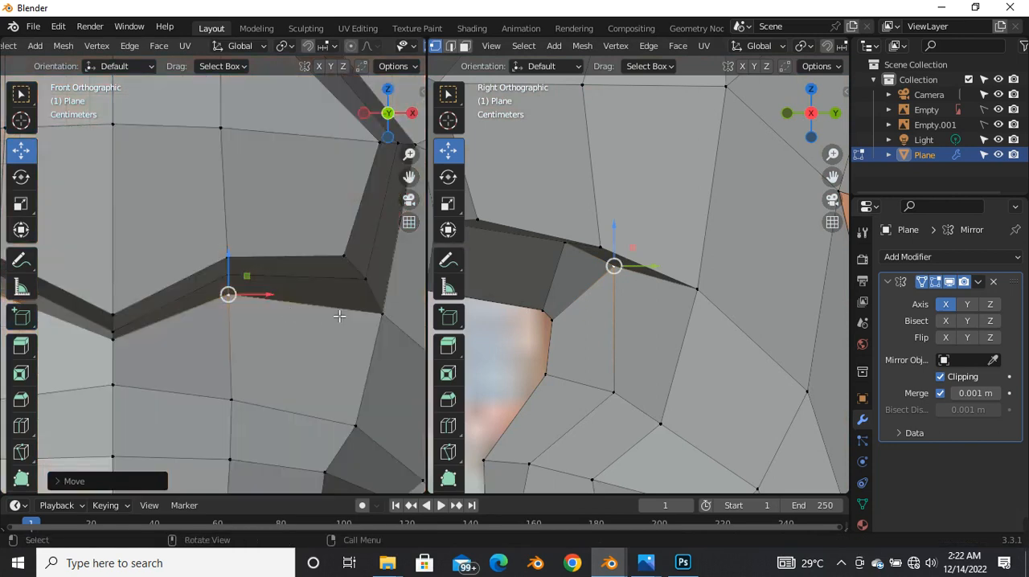
Step: Shift the off-centre nose-base vertex further forward, and raise the lower outer vertex of the nostril wing slightly in the side view
scroll(378, 327, "down", 4)
scroll(599, 310, "down", 2)
scroll(599, 309, "up", 1)
scroll(603, 289, "up", 1)
key("g")
left_click(605, 271)
left_click(593, 265)
key("g")
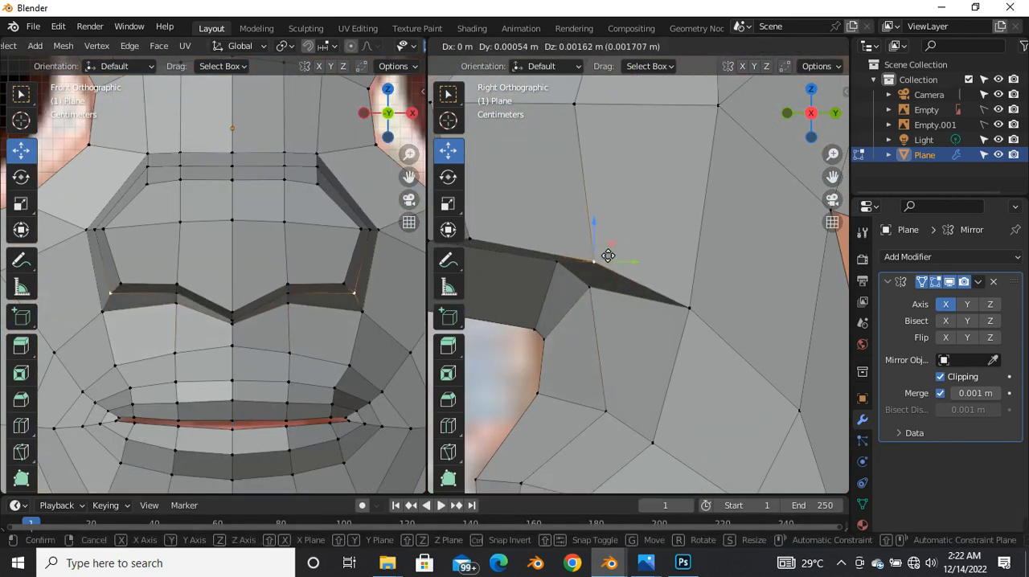
left_click(608, 256)
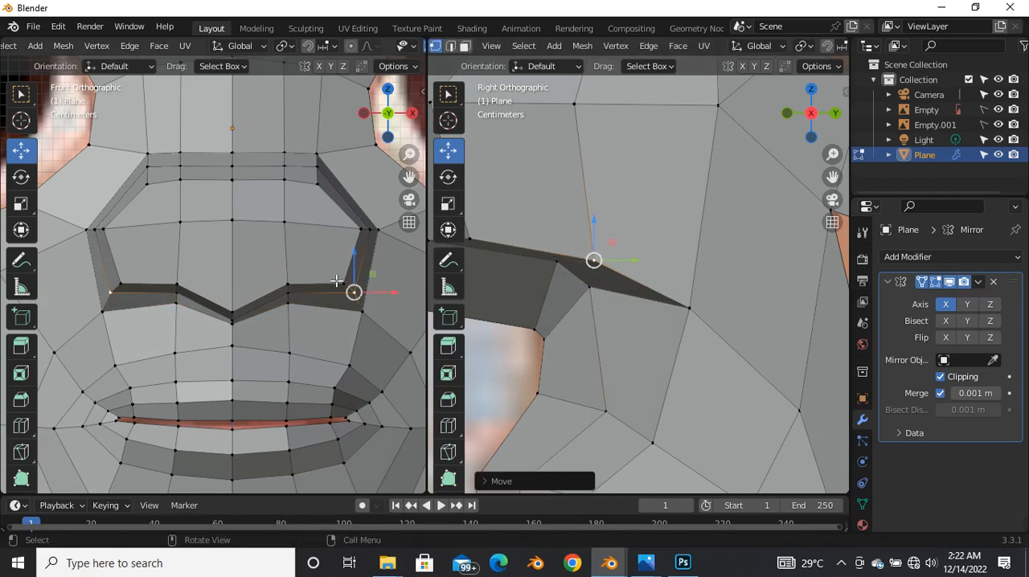
Step: Raise the lower outer corner vertex of the nose's front face slightly in the side view
scroll(598, 253, "down", 2)
key("g")
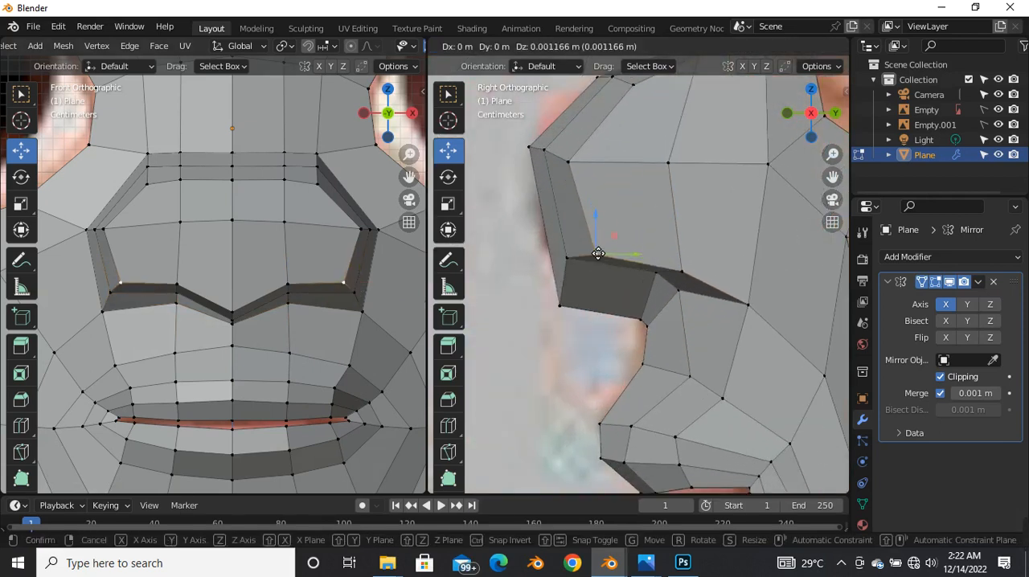
left_click(597, 248)
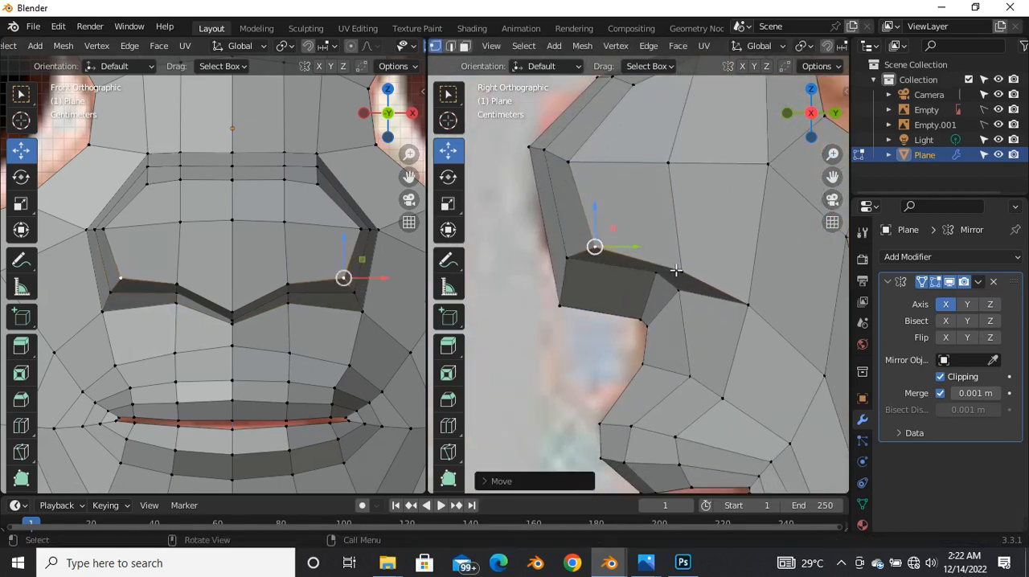
key("ctrl+z")
Step: Check the nose from an angle, and nudge the rearmost cheek vertex beside the mouth in the side view
scroll(655, 289, "down", 4)
middle_click_drag(663, 330, 620, 345)
scroll(714, 270, "up", 6)
scroll(733, 276, "down", 5)
key("grave")
left_click(709, 340)
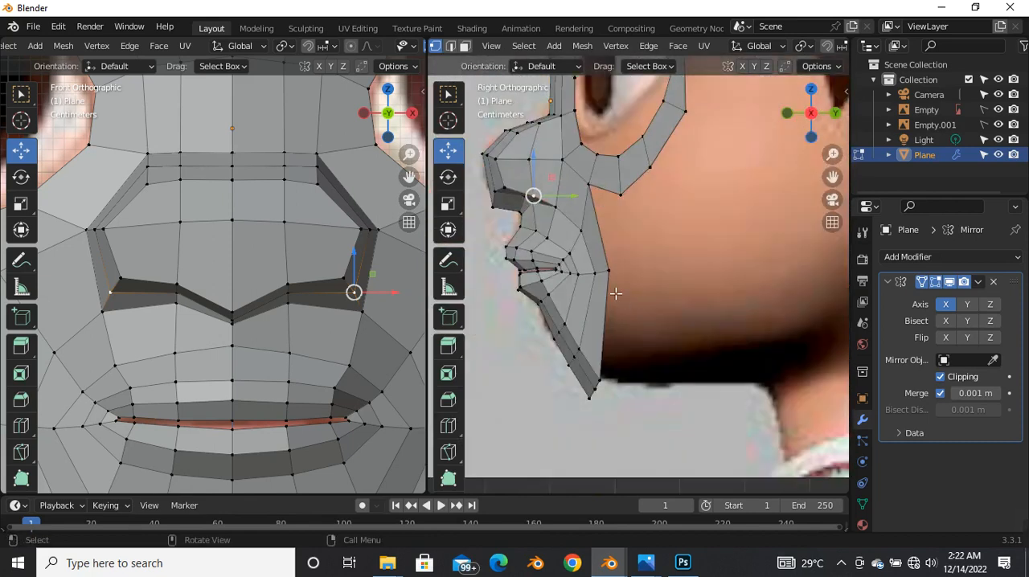
key("alt+z")
key("g")
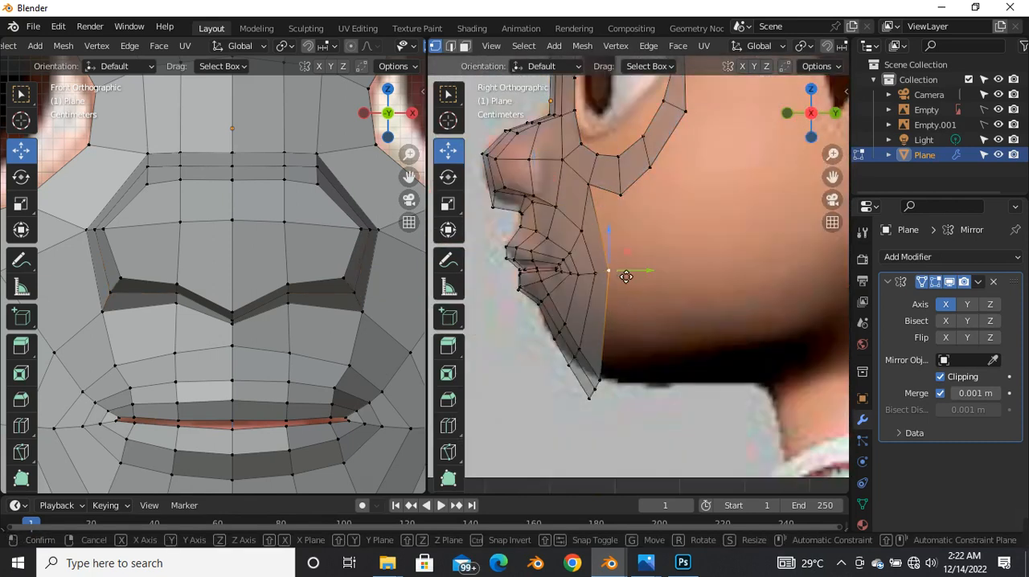
left_click(626, 277)
Step: Move the bottom row of chin vertices up and slightly back to follow the jaw in the side view
scroll(626, 280, "down", 4)
scroll(610, 345, "up", 5)
left_click_drag(603, 283, 656, 369)
key("g")
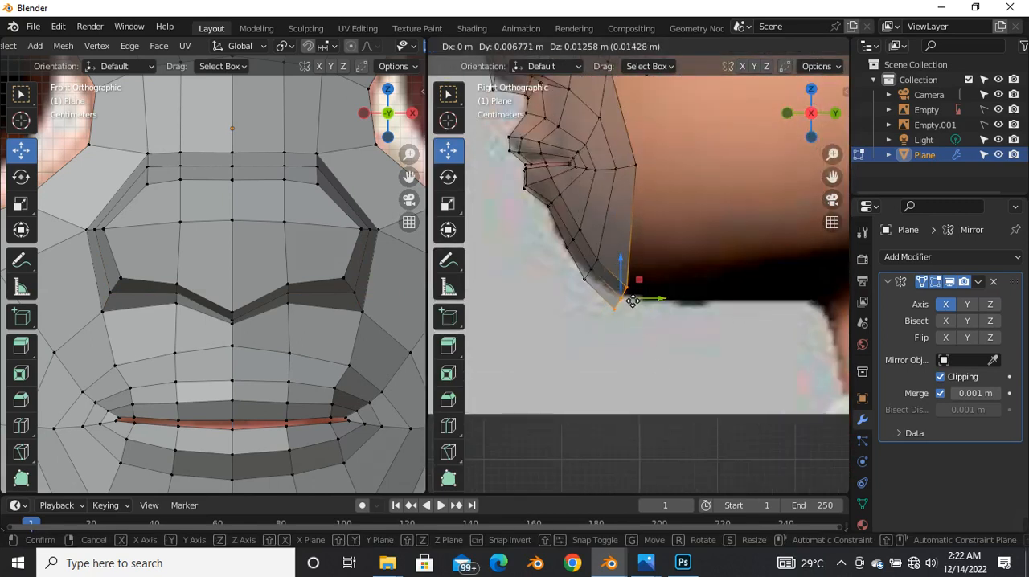
left_click(625, 290)
Step: Lower the bottom row of chin vertices about 0.029 m along Z to match the chin line in the front view
scroll(277, 336, "down", 4)
scroll(277, 336, "down", 2)
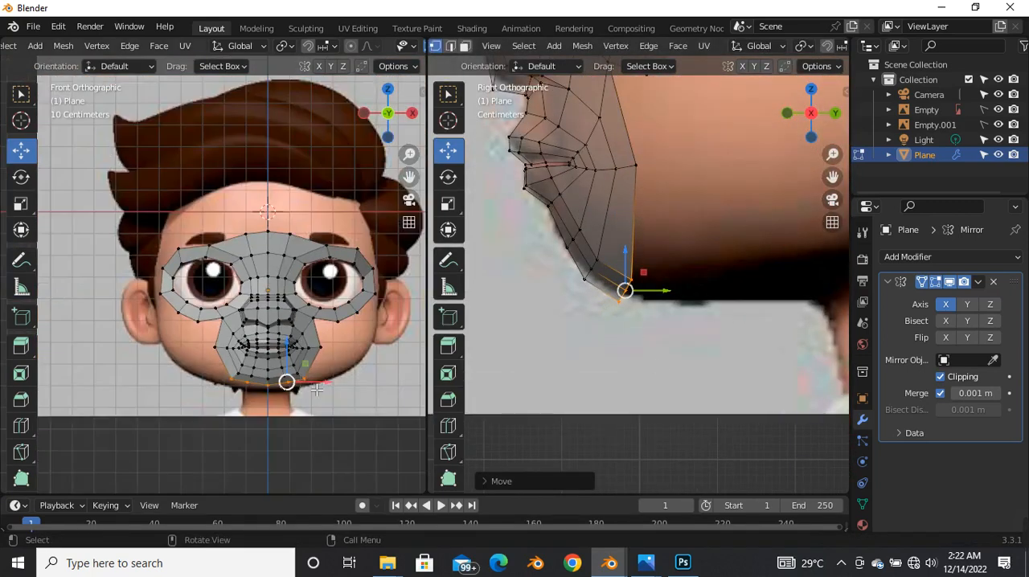
scroll(292, 387, "up", 3)
scroll(265, 370, "up", 1)
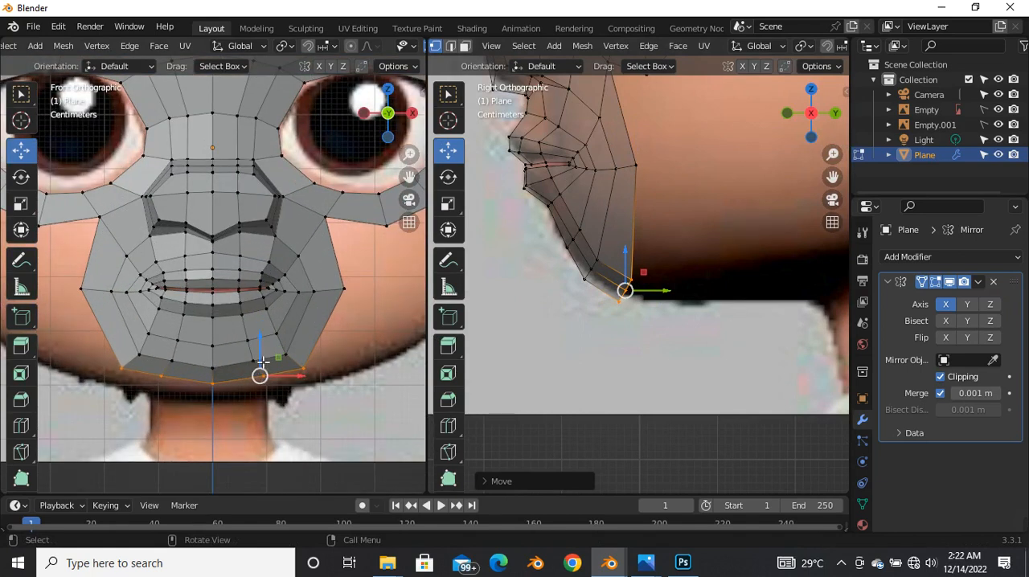
key("g")
key("z")
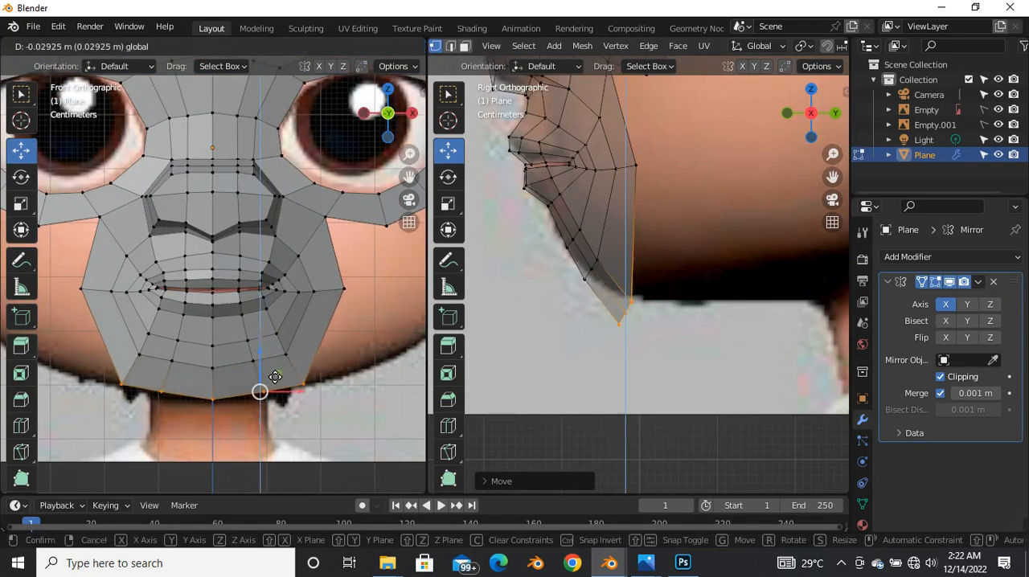
left_click(274, 376)
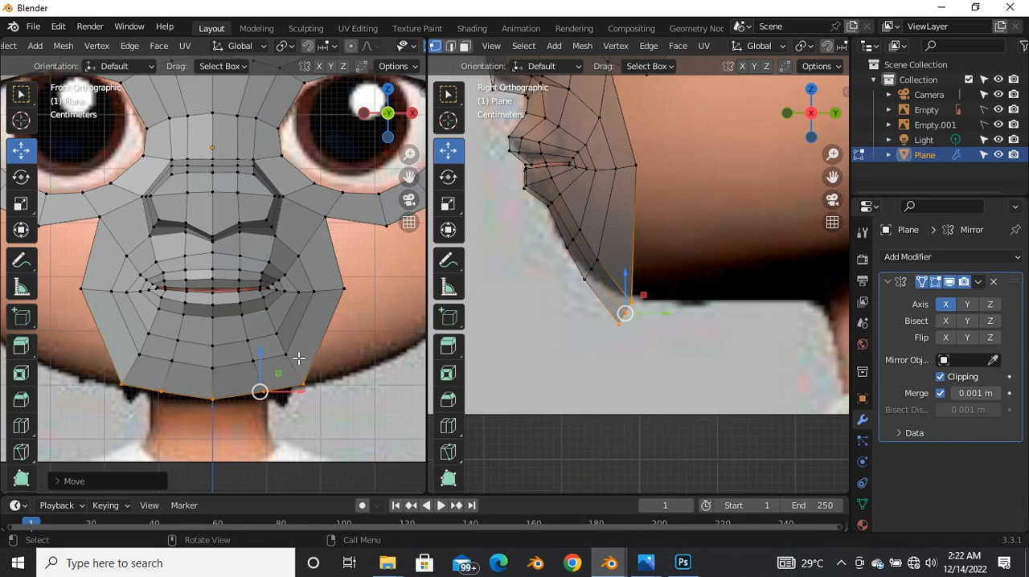
Step: Examine how the face mesh fits the head in the front and side reference images
scroll(299, 358, "down", 4)
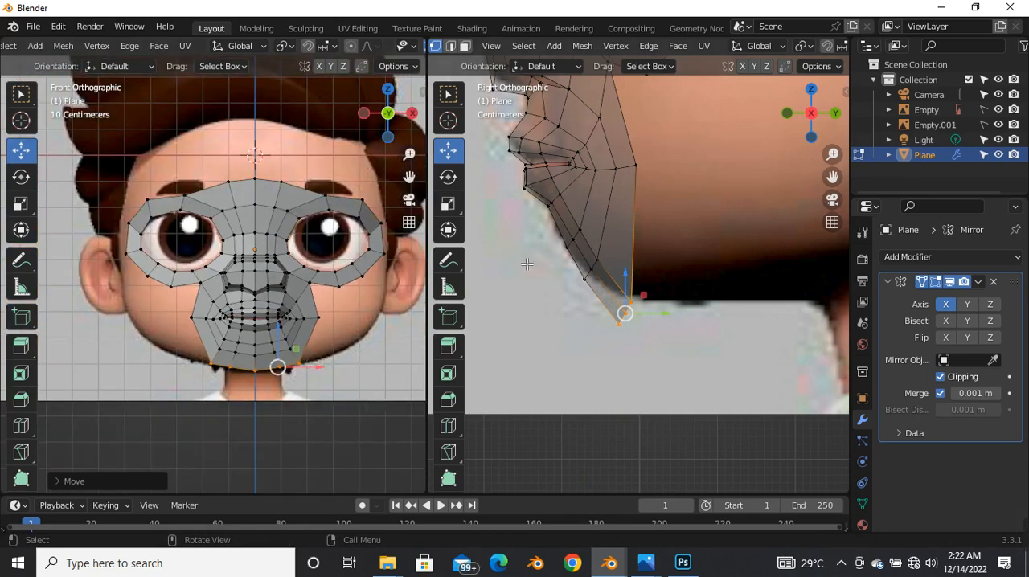
scroll(526, 264, "down", 5)
scroll(297, 380, "up", 5)
scroll(297, 380, "down", 5)
scroll(297, 380, "up", 3)
scroll(297, 380, "down", 4)
scroll(613, 229, "down", 3)
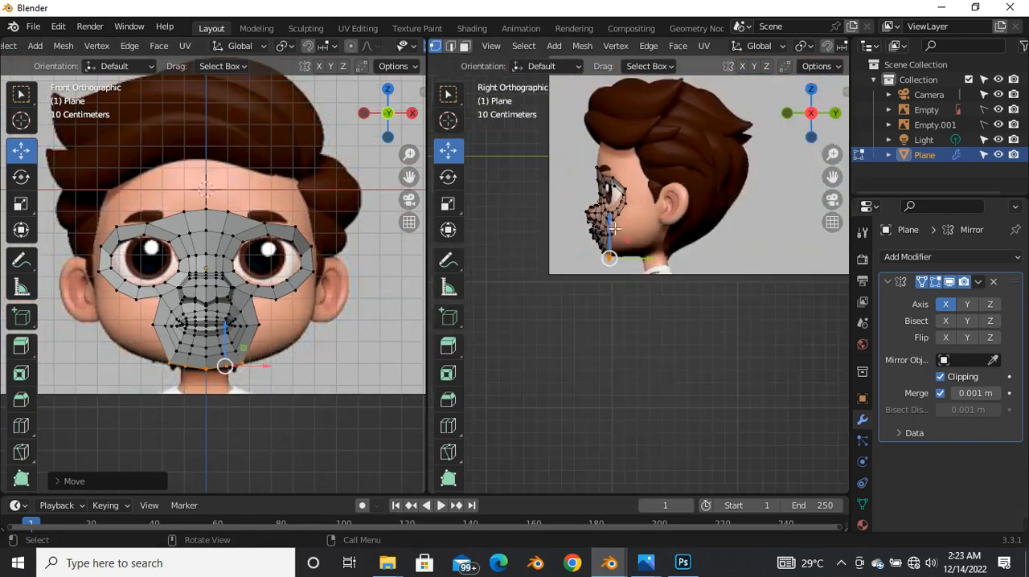
scroll(615, 229, "up", 1)
middle_click_drag(615, 286, 625, 310, "shift")
scroll(613, 278, "up", 3)
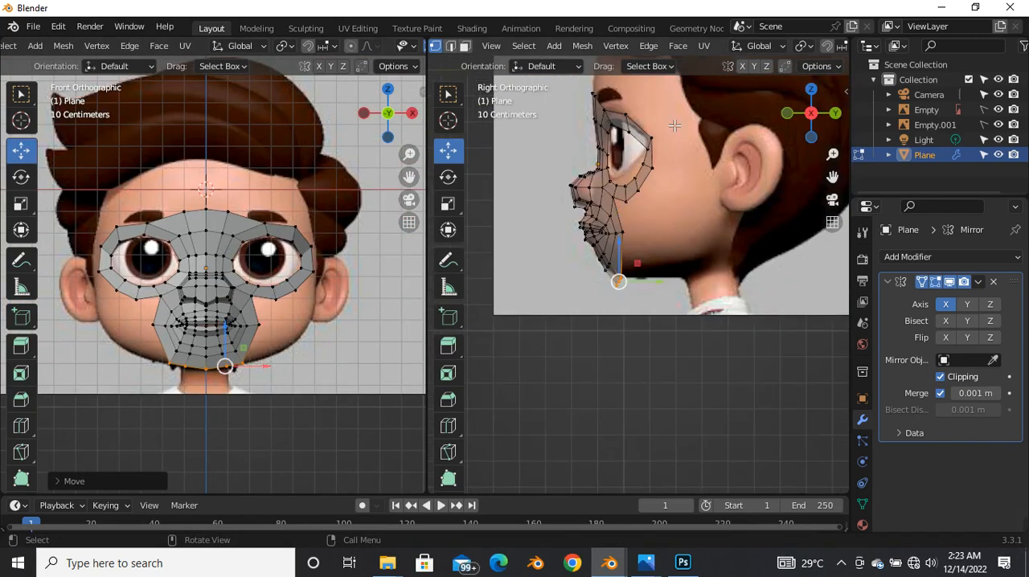
scroll(674, 125, "down", 2)
scroll(659, 170, "up", 1)
Step: Switch the mesh selection mode to edges at the forehead in the front view
scroll(226, 244, "up", 4)
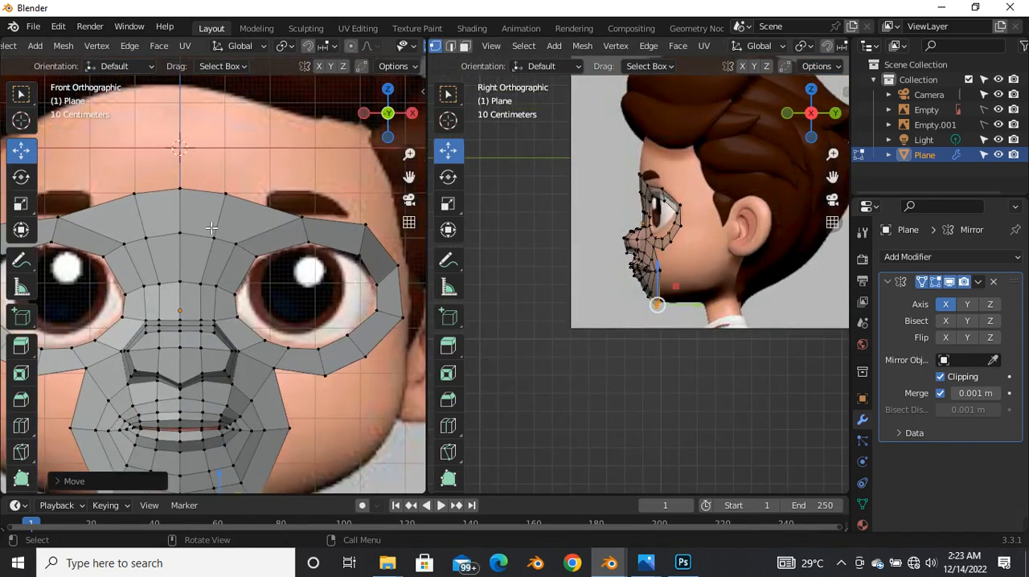
scroll(211, 228, "down", 3)
scroll(209, 218, "up", 3)
key("2")
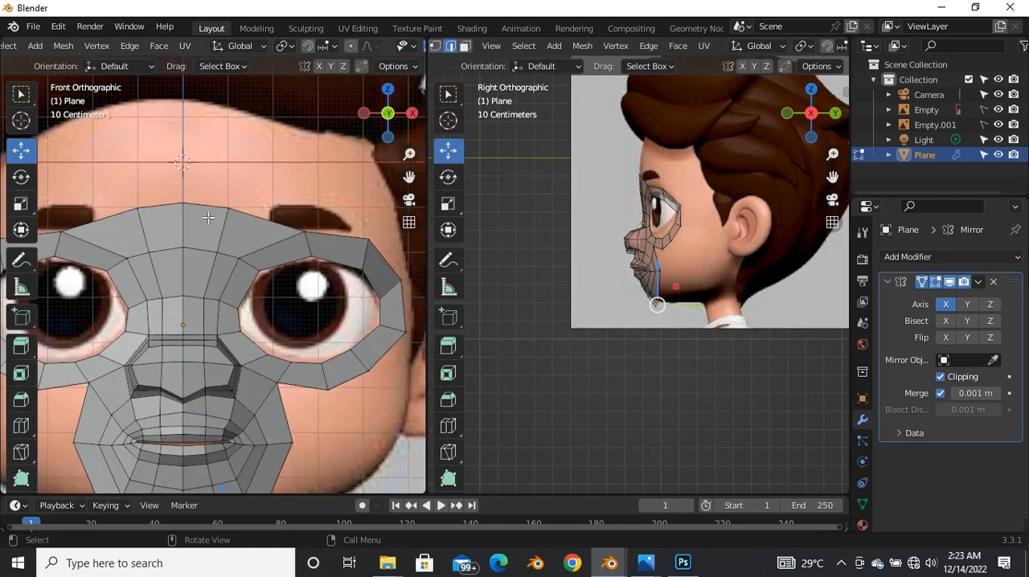
Step: Extrude the face mesh's upper edges between the eyes onto the forehead, and raise the new row about 0.137 m along Z
scroll(210, 227, "down", 3)
scroll(217, 229, "up", 3)
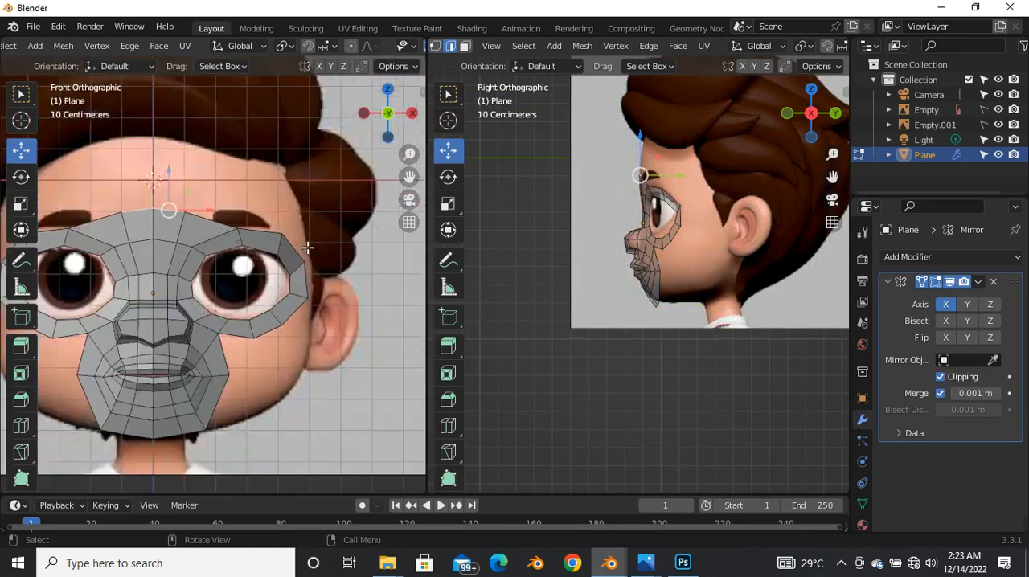
scroll(210, 229, "up", 3)
scroll(210, 230, "down", 3)
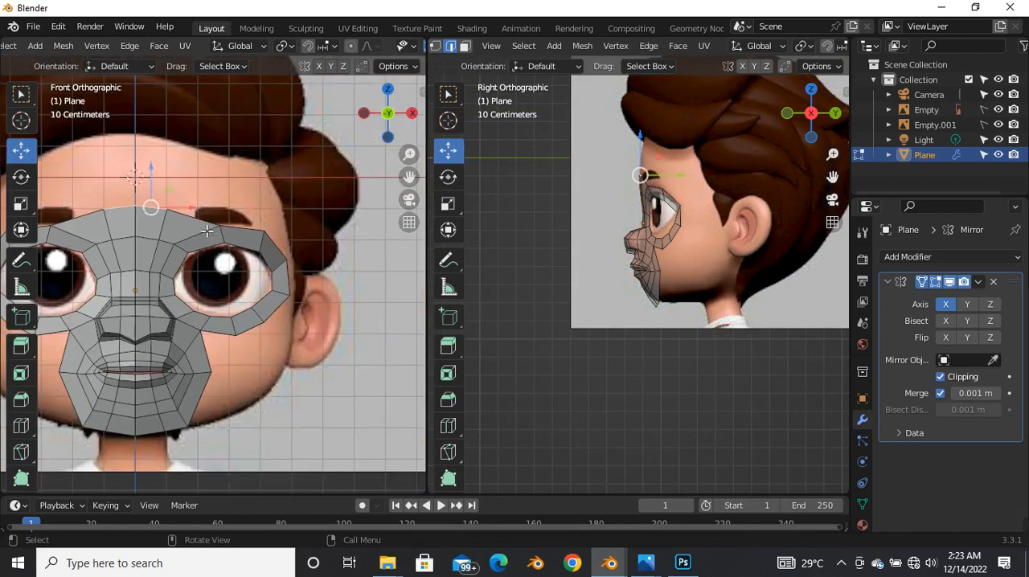
scroll(165, 228, "up", 2)
scroll(203, 226, "down", 3)
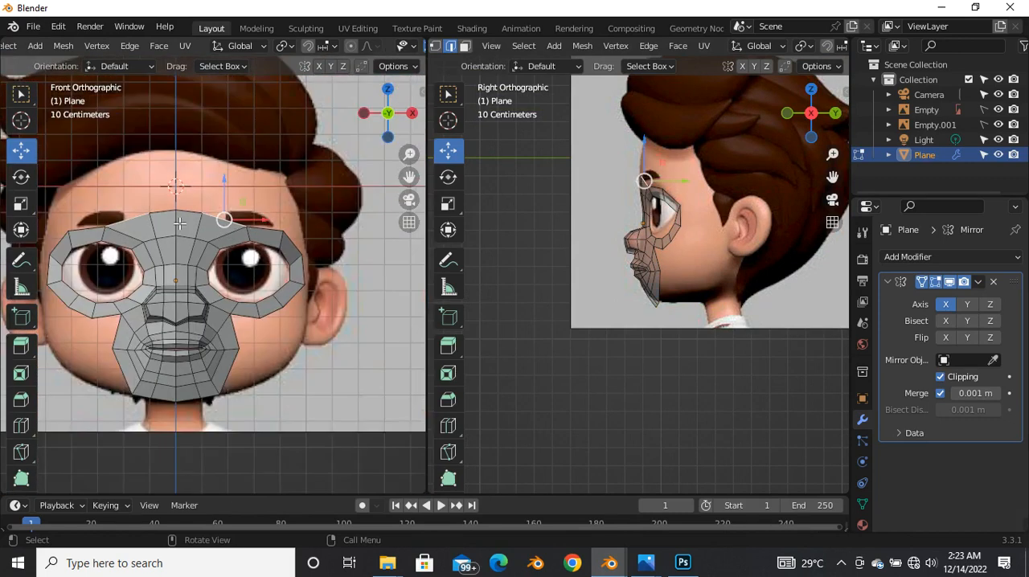
left_click(176, 213, "ctrl")
scroll(208, 216, "up", 3)
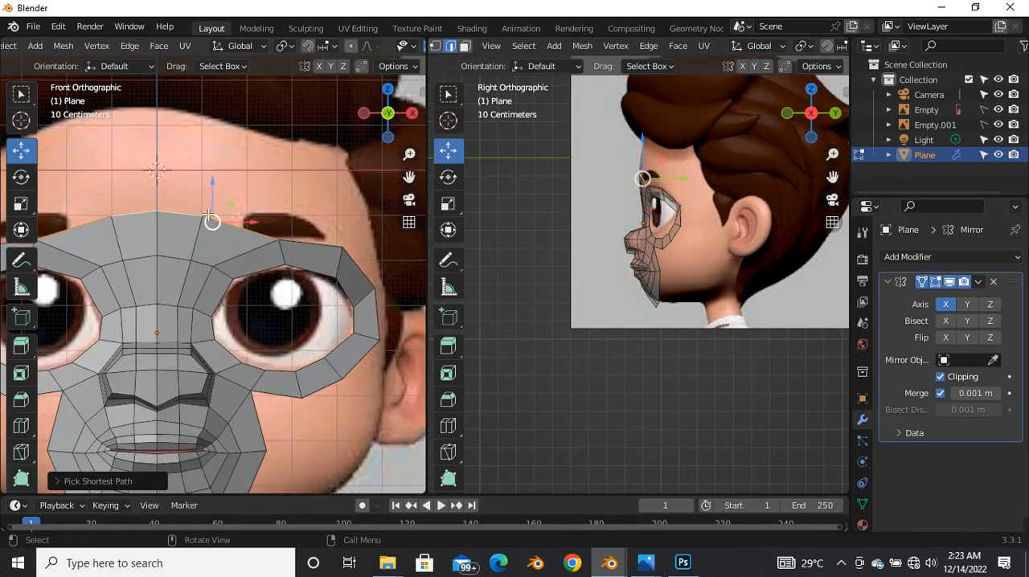
key("e")
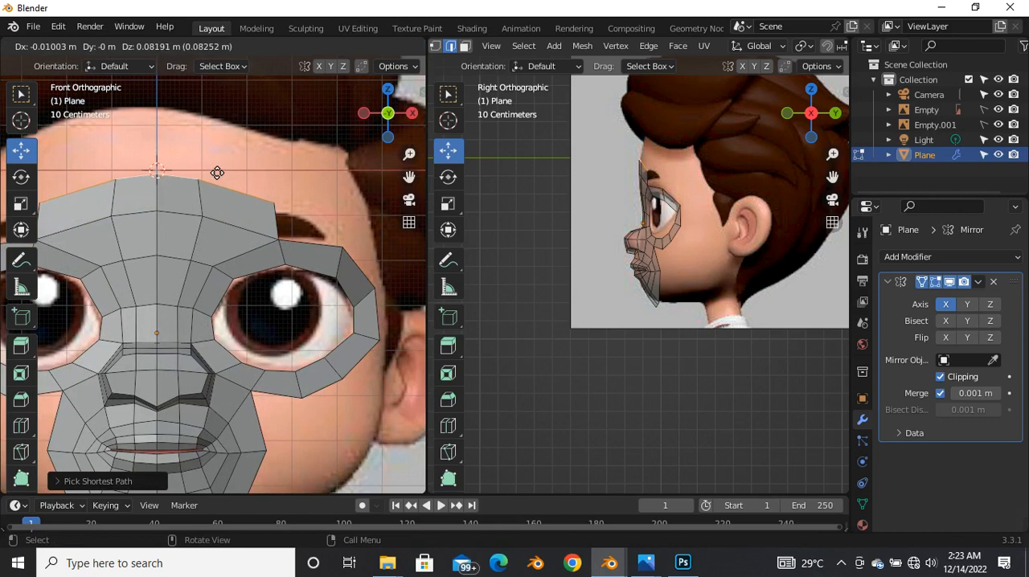
left_click(217, 201)
key("e")
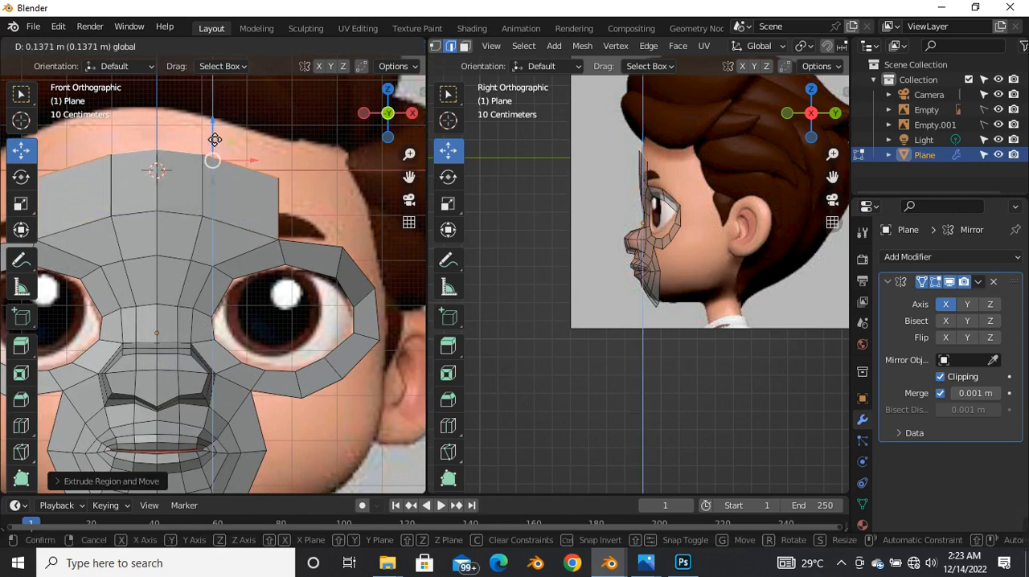
left_click(213, 142)
Step: Move the new forehead row about 0.005 m back along Y to follow the profile in the side view
scroll(588, 152, "up", 5)
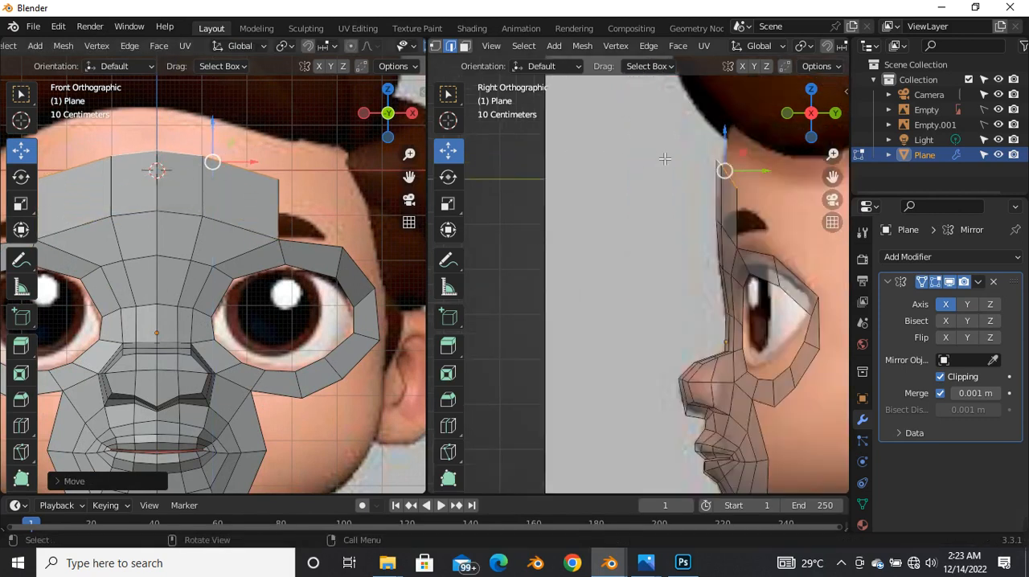
left_click(753, 178)
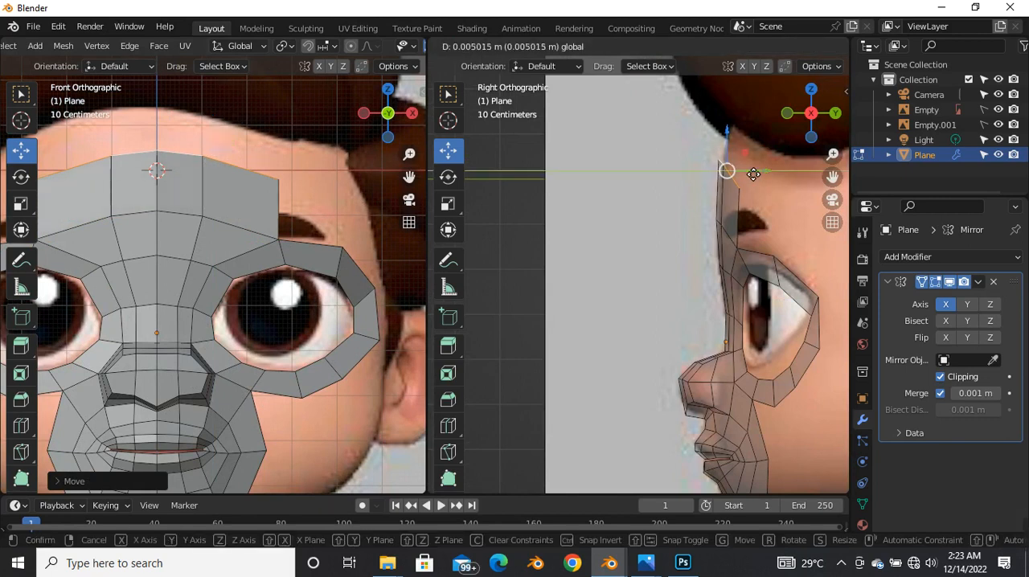
scroll(593, 228, "down", 5)
scroll(207, 253, "down", 6)
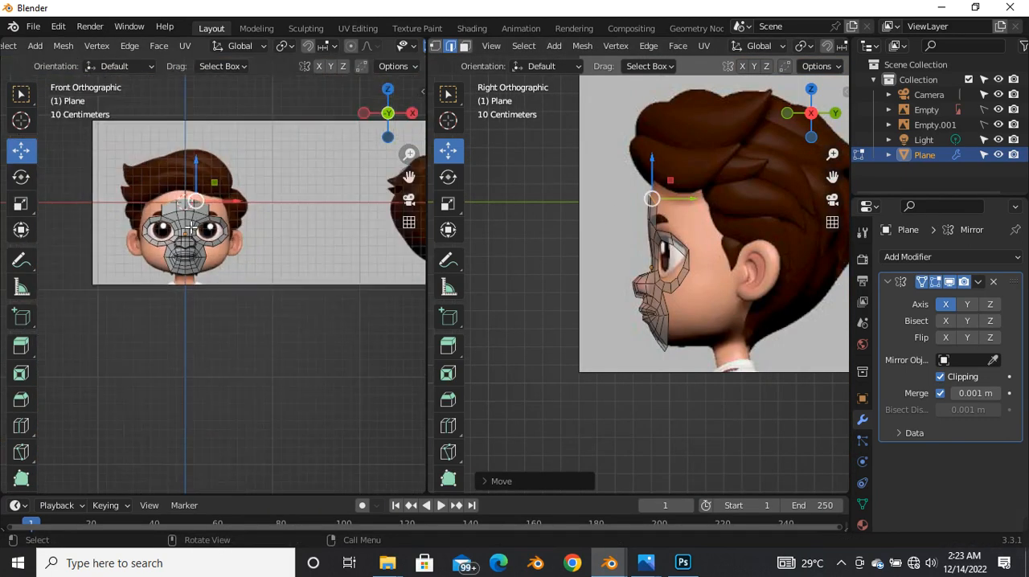
scroll(652, 183, "up", 5)
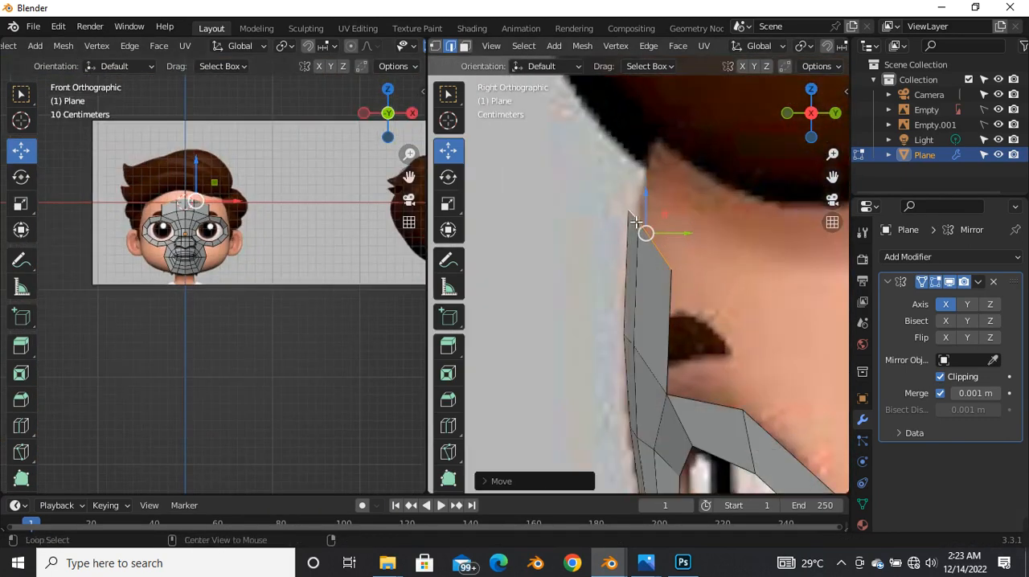
scroll(635, 225, "down", 5)
middle_click_drag(631, 227, 670, 294)
key("grave")
left_click(740, 298)
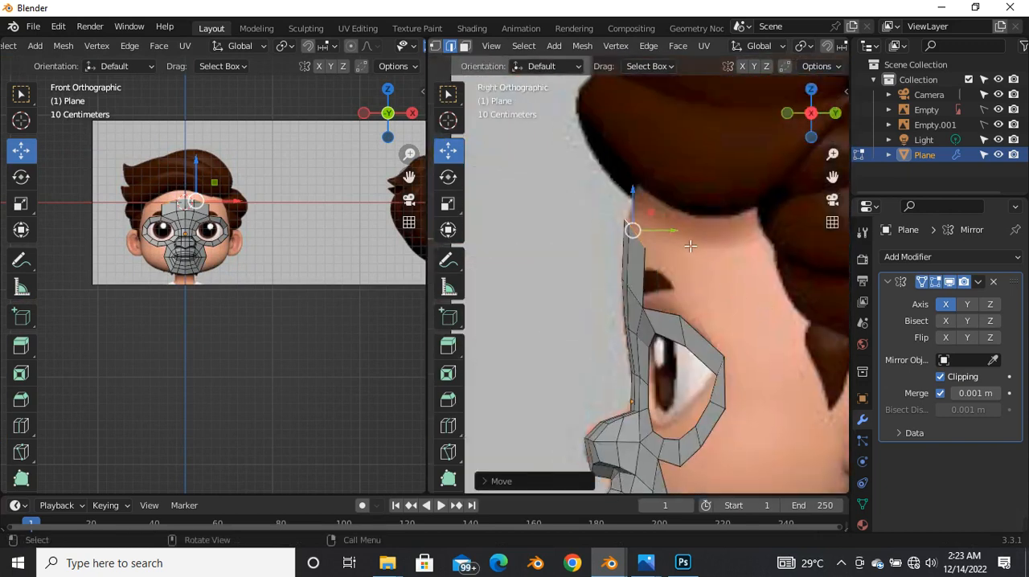
Step: Extrude the outer side edge of the forehead strip about 0.15 m outward above the eye in the front view
scroll(691, 250, "down", 2)
scroll(290, 230, "up", 7)
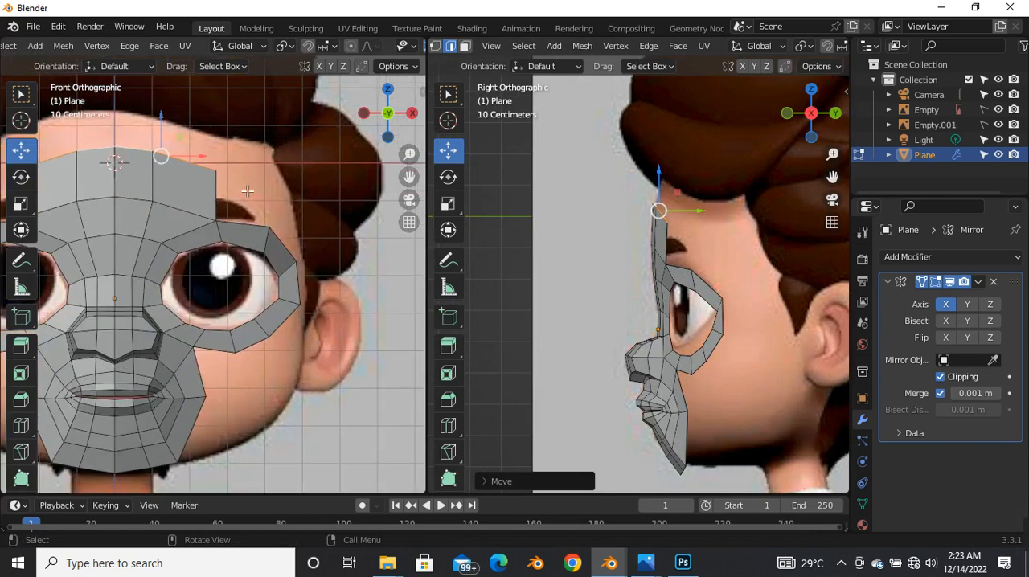
left_click(224, 187)
scroll(216, 193, "down", 4)
scroll(209, 201, "up", 7)
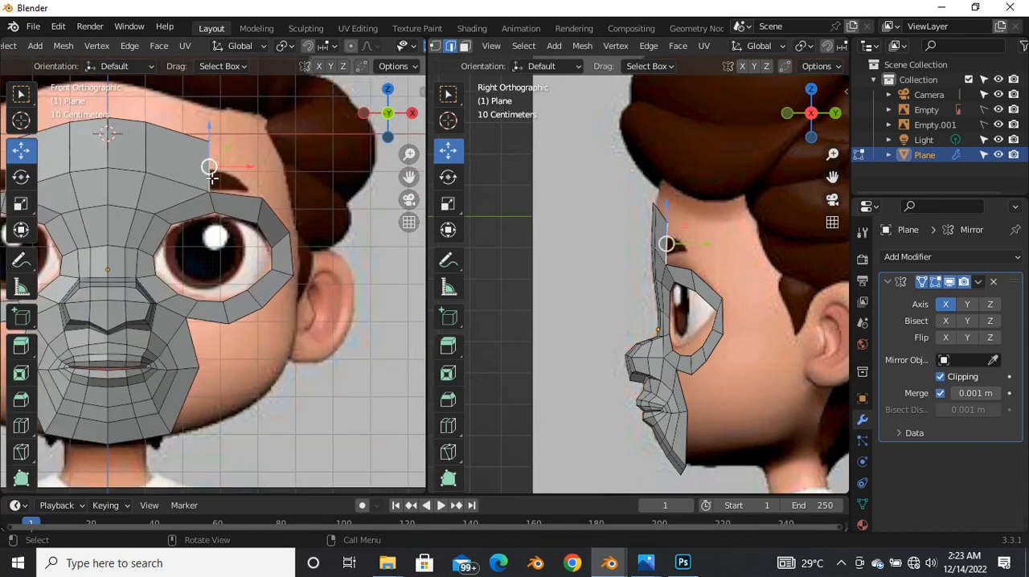
key("e")
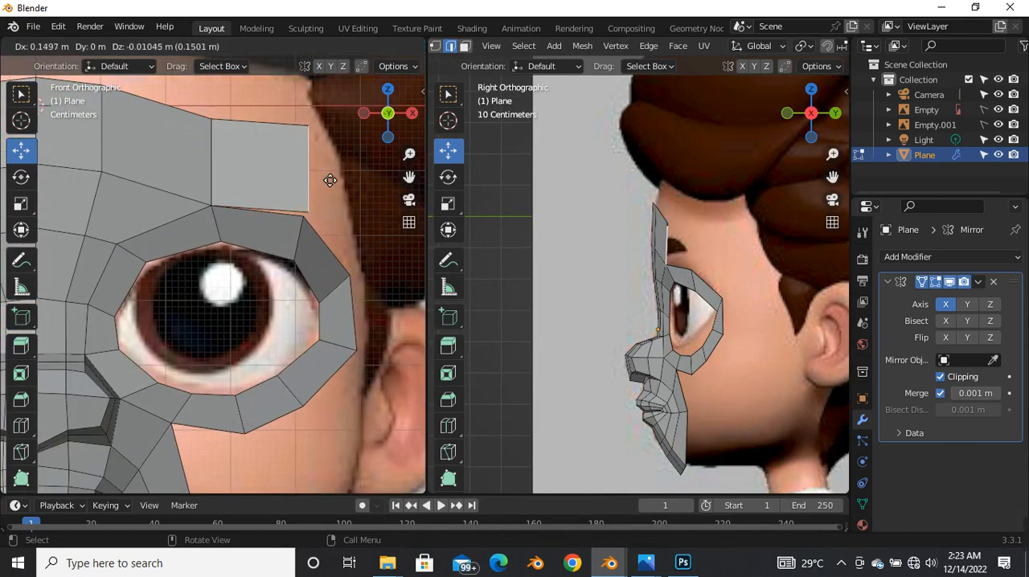
left_click(330, 180)
scroll(236, 197, "down", 6)
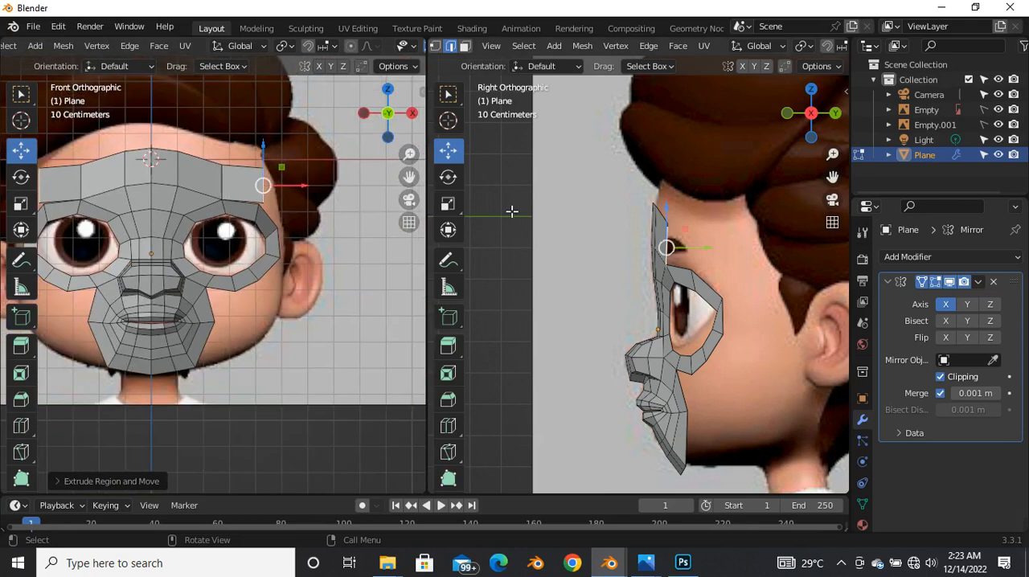
Step: Move the extruded outer forehead edge about 0.09 m back along Y in the side view
scroll(687, 257, "up", 5)
key("e")
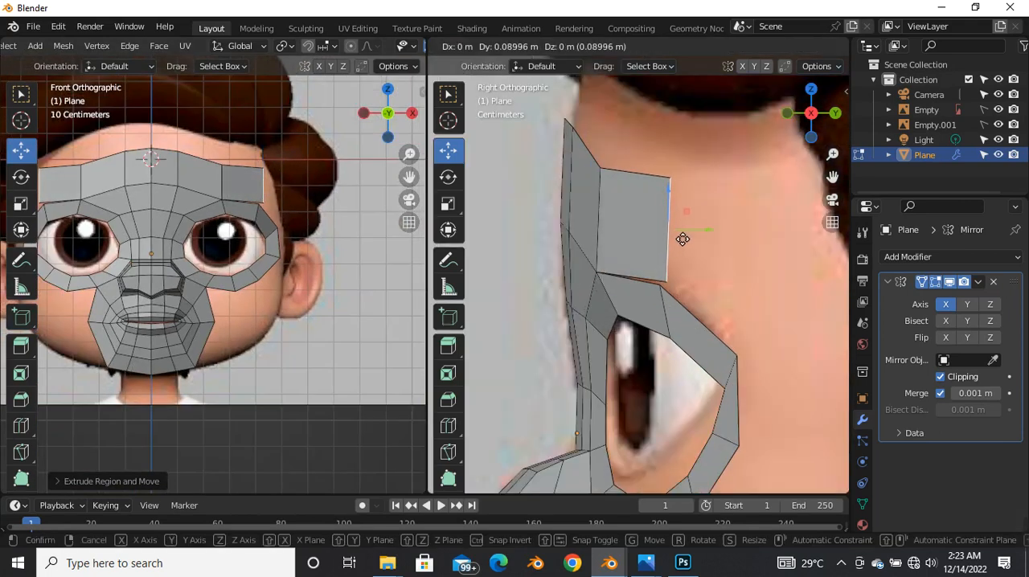
left_click(683, 239)
scroll(651, 229, "down", 5)
scroll(592, 211, "up", 5)
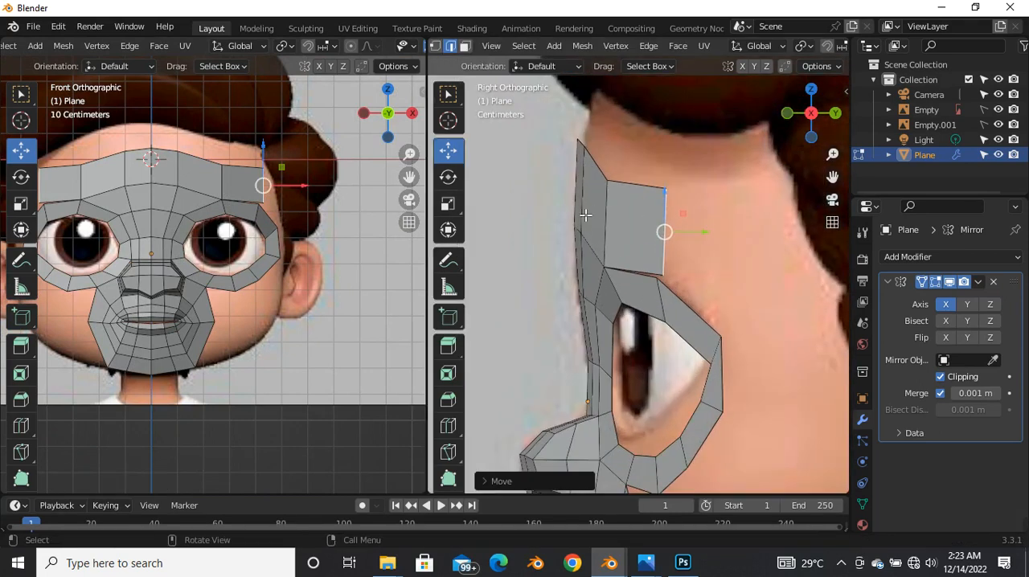
Step: Raise the upper forehead vertex above the eye and nudge the strip's lower outer corner vertex near the eye ring in the front view
scroll(234, 183, "up", 2)
scroll(234, 183, "up", 2)
left_click(218, 146)
key("g")
left_click(223, 136)
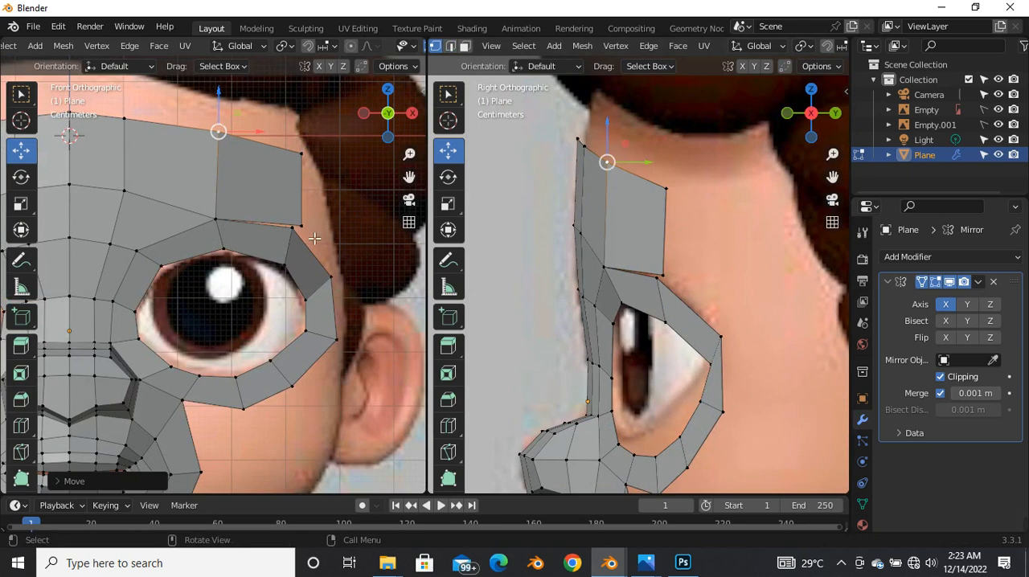
scroll(314, 225, "up", 4)
key("g")
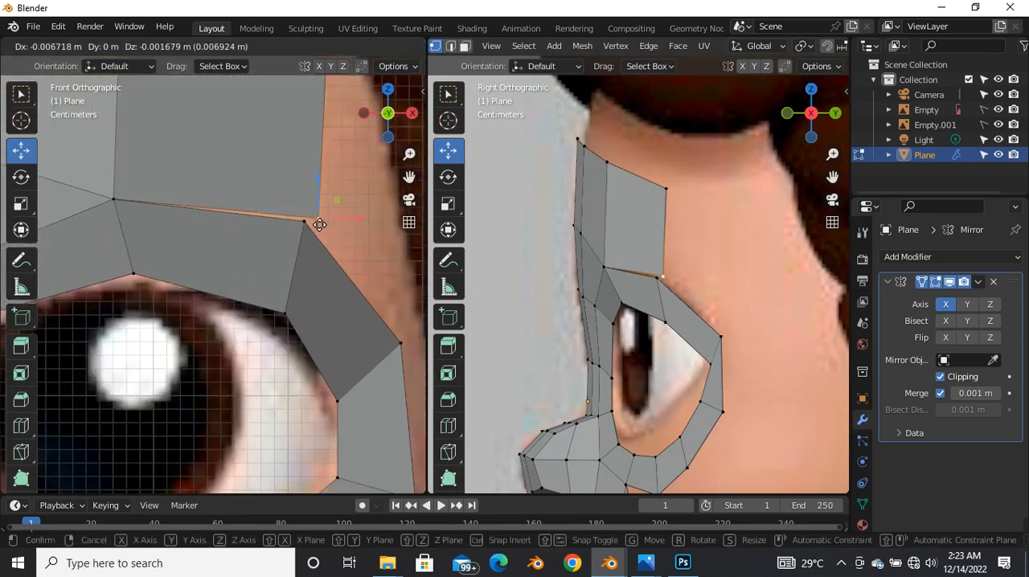
left_click(321, 216)
Step: Extrude the outer forehead edge back and down toward the temple in the side view, and rotate it about 27 degrees
key("2")
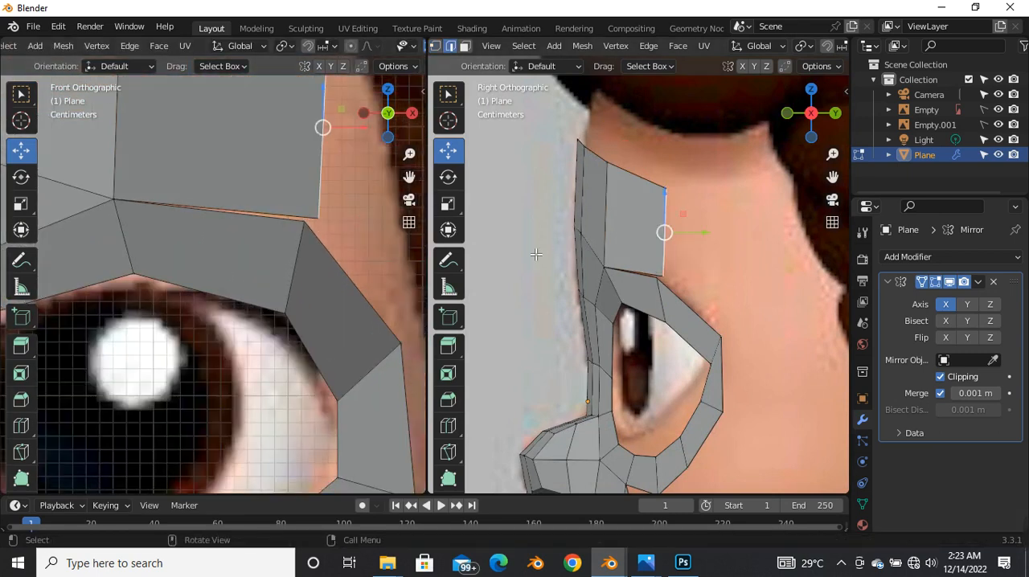
scroll(355, 209, "down", 5)
scroll(624, 231, "down", 3)
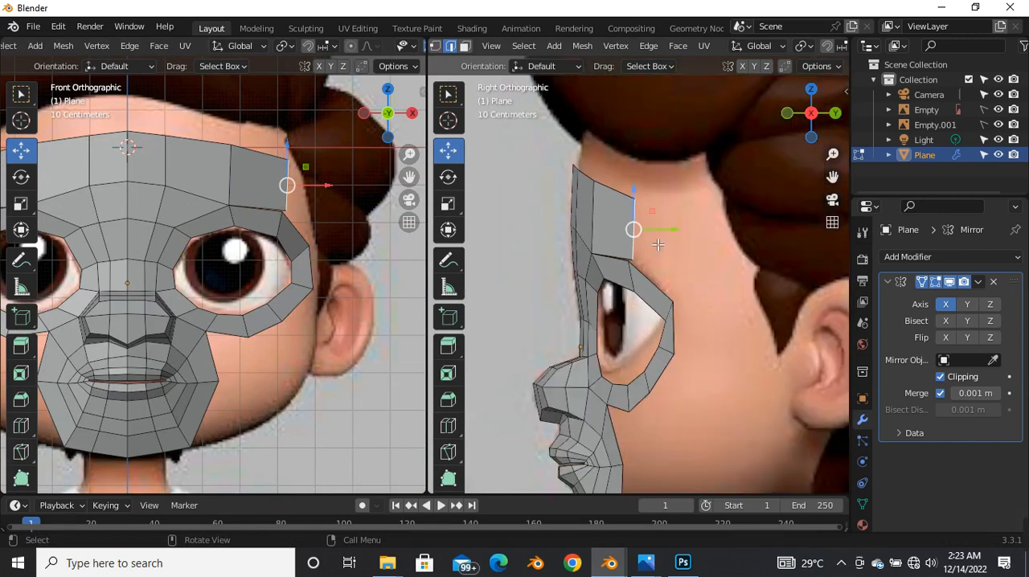
key("e")
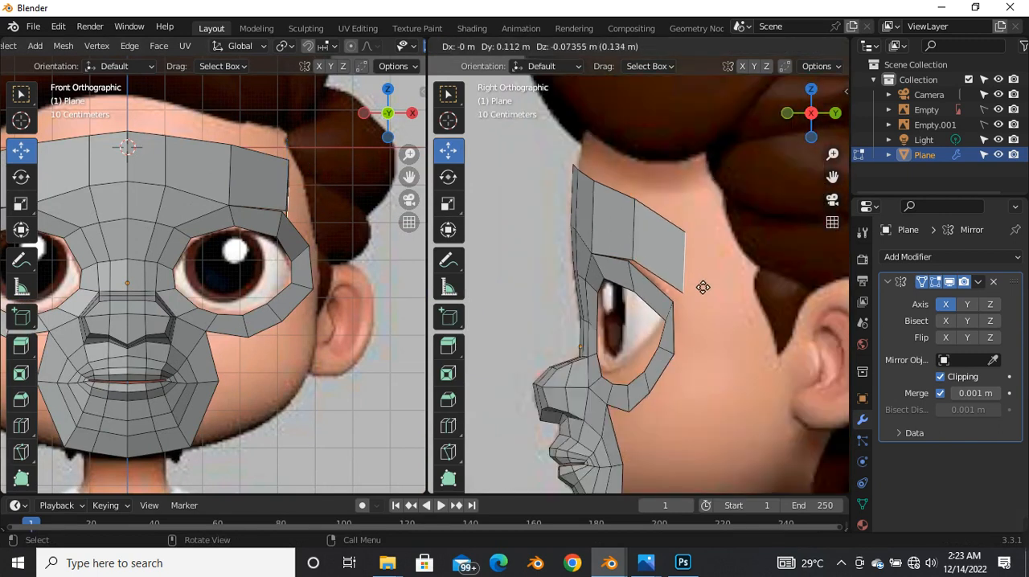
left_click(716, 266)
key("r")
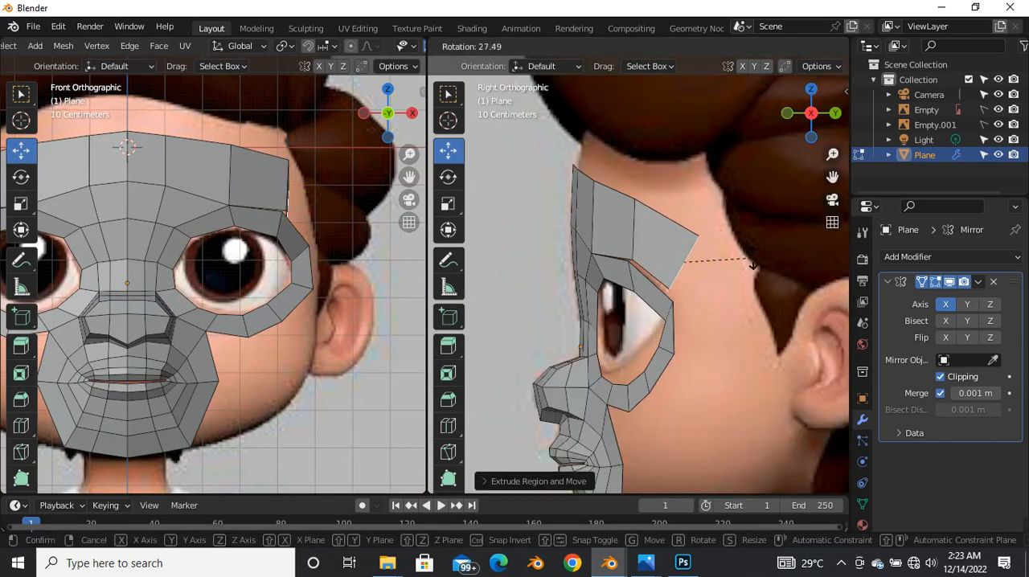
left_click(753, 265)
Step: Move the temple edge about 0.02 m back and 0.025 m down in the side view
scroll(680, 260, "up", 3)
key("g")
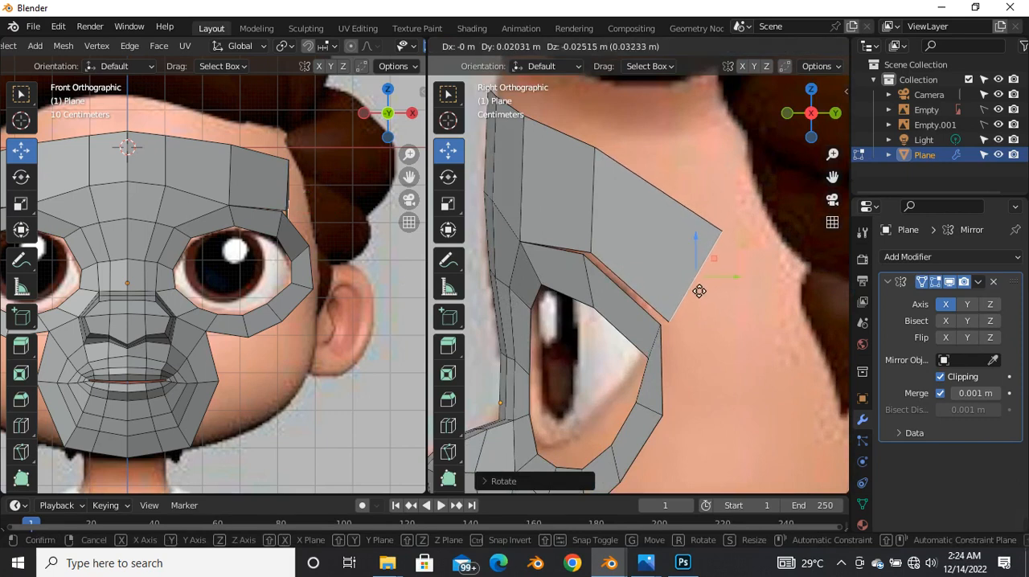
left_click(699, 290)
Step: Move the temple edge about 0.07 m outward in the front view and tilt it to follow the side of the head
scroll(290, 219, "up", 3)
scroll(271, 214, "down", 4)
scroll(259, 204, "up", 6)
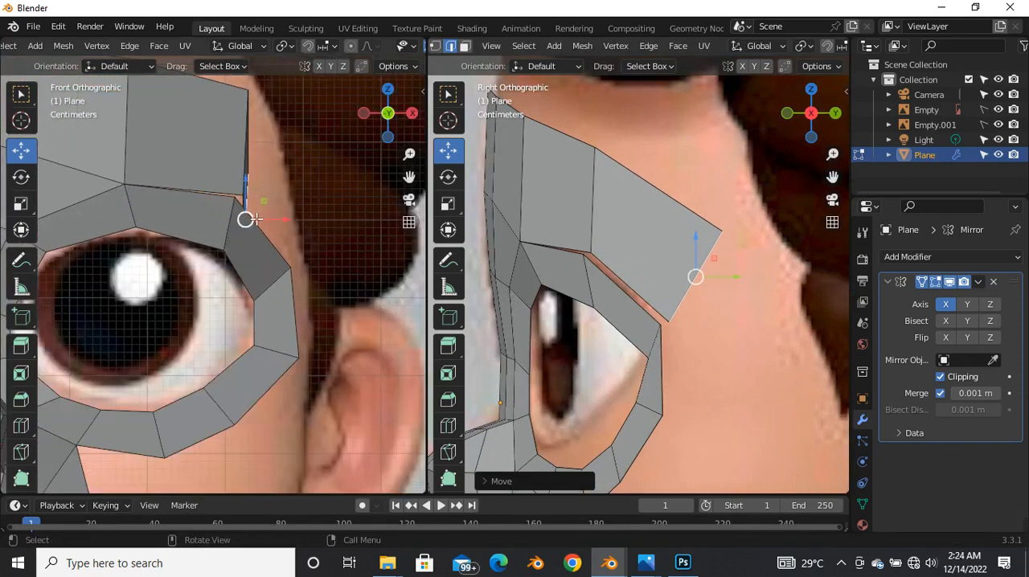
key("g")
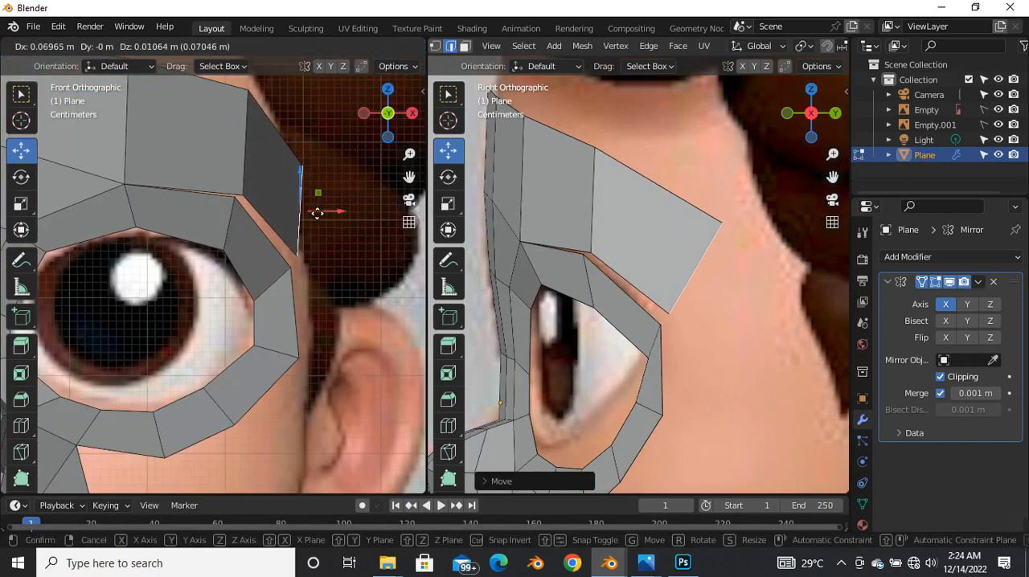
left_click(317, 212)
key("r")
left_click(296, 211)
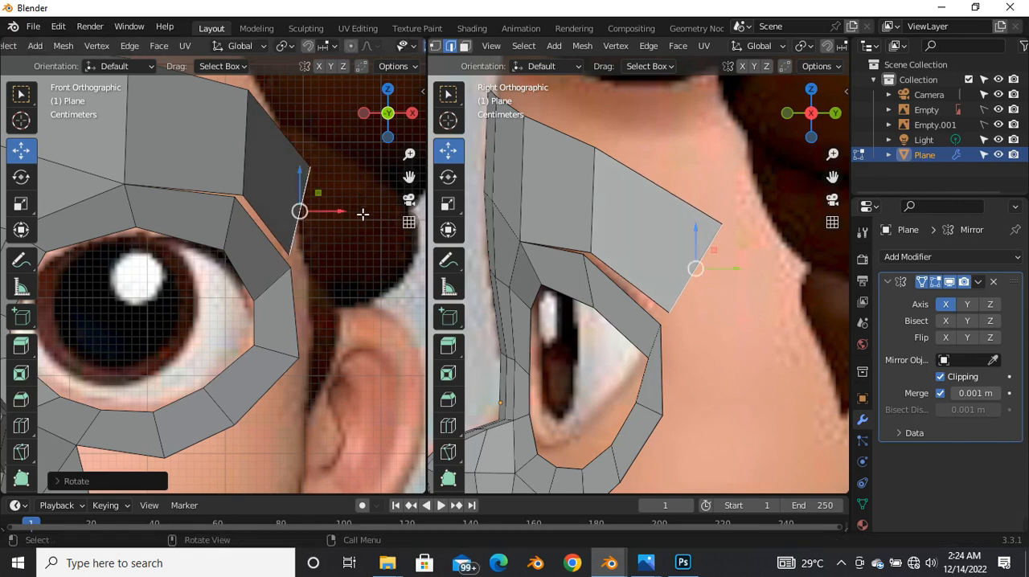
Step: Extrude the temple edge downward behind the eye in the side view and rotate the new edge toward horizontal
scroll(273, 209, "down", 5)
scroll(670, 333, "down", 6)
key("e")
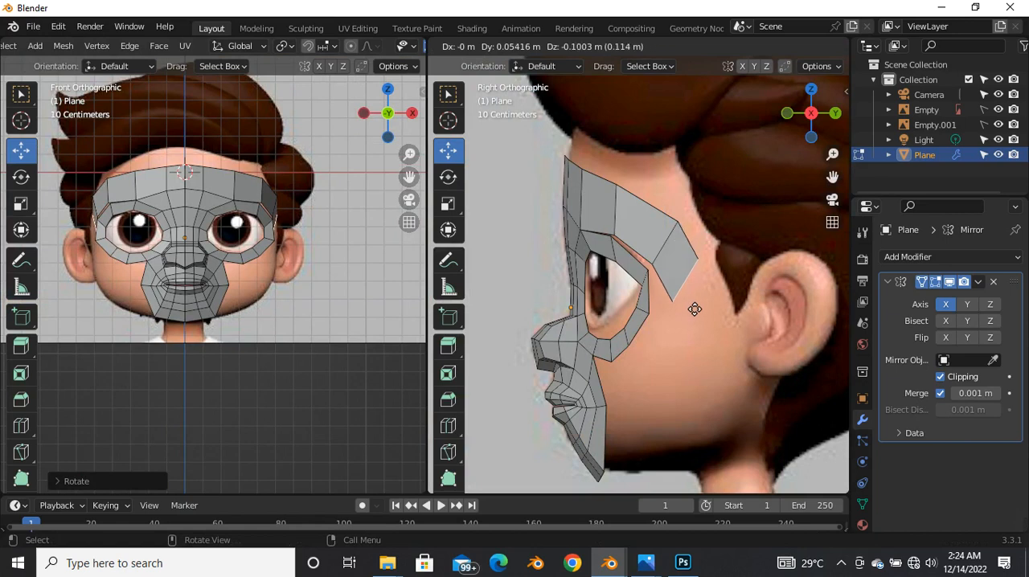
left_click(693, 324)
key("r")
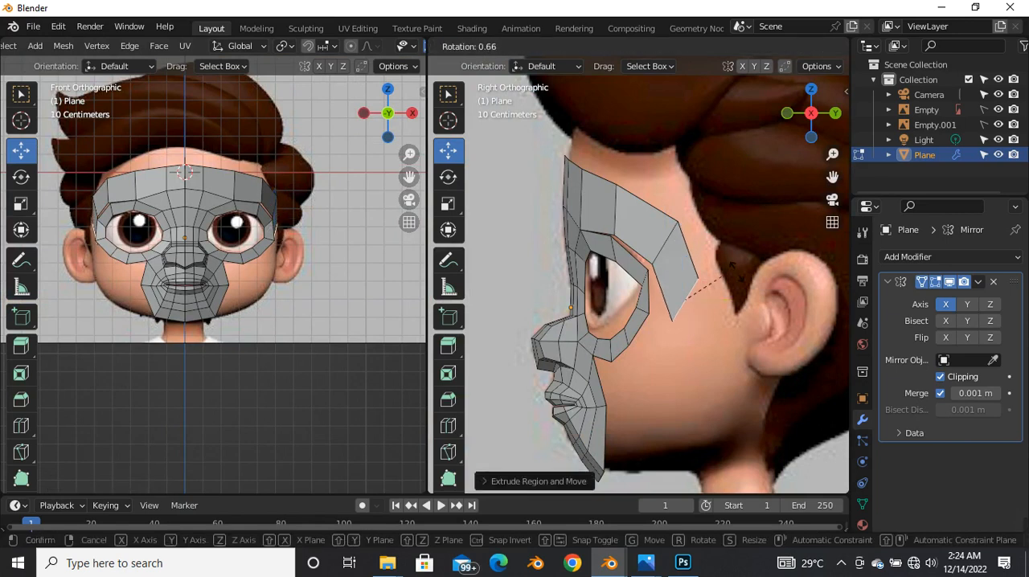
left_click(746, 313)
Step: Rotate the lower temple edge nearly level and shift it down and forward beside the eye ring in the side view
scroll(683, 290, "up", 3)
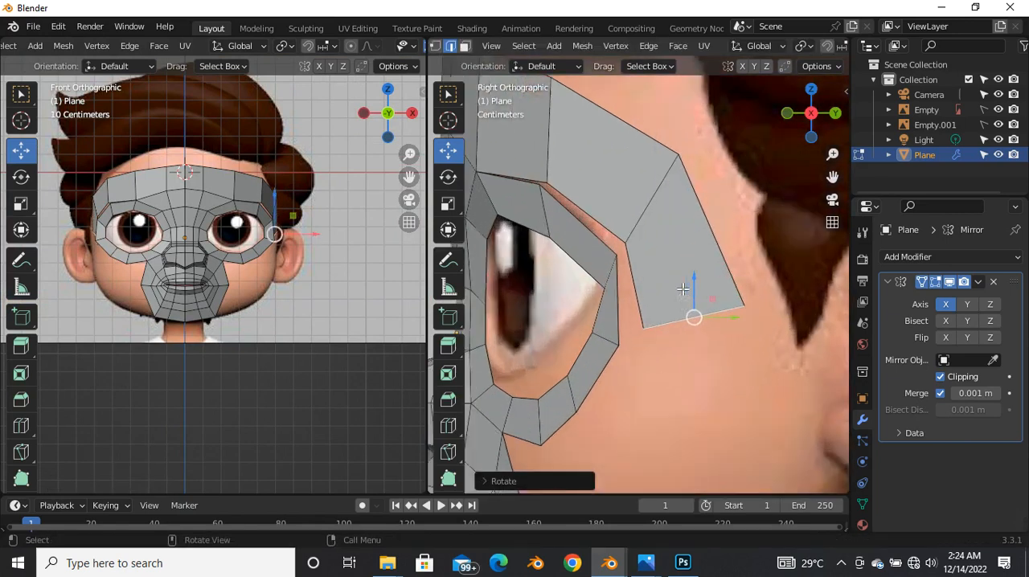
key("r")
left_click(745, 302)
left_click_drag(700, 324, 680, 337)
Step: Move the lower temple edge slightly outward in the front view to match the side of the head
scroll(184, 217, "up", 4)
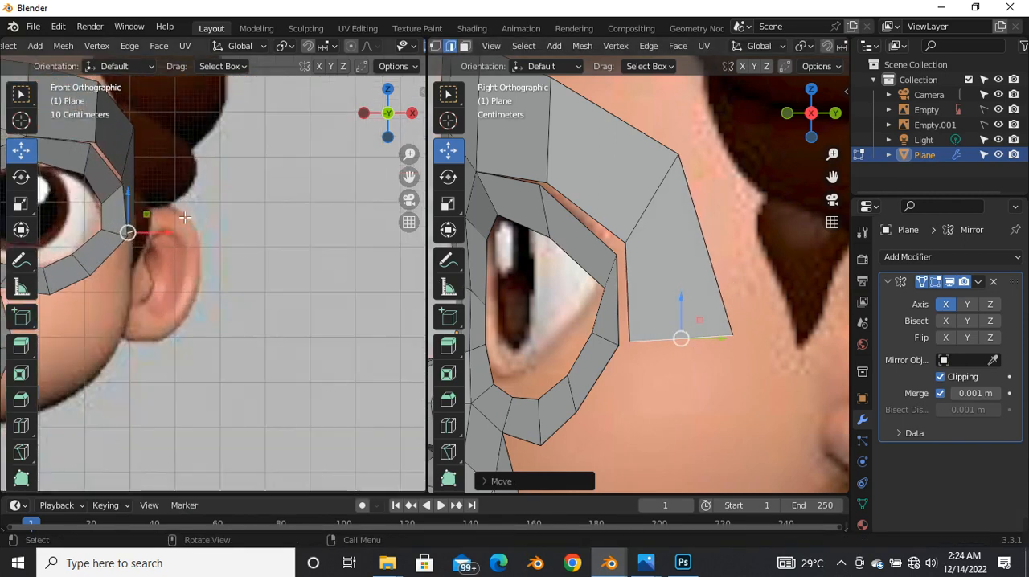
scroll(147, 228, "up", 3)
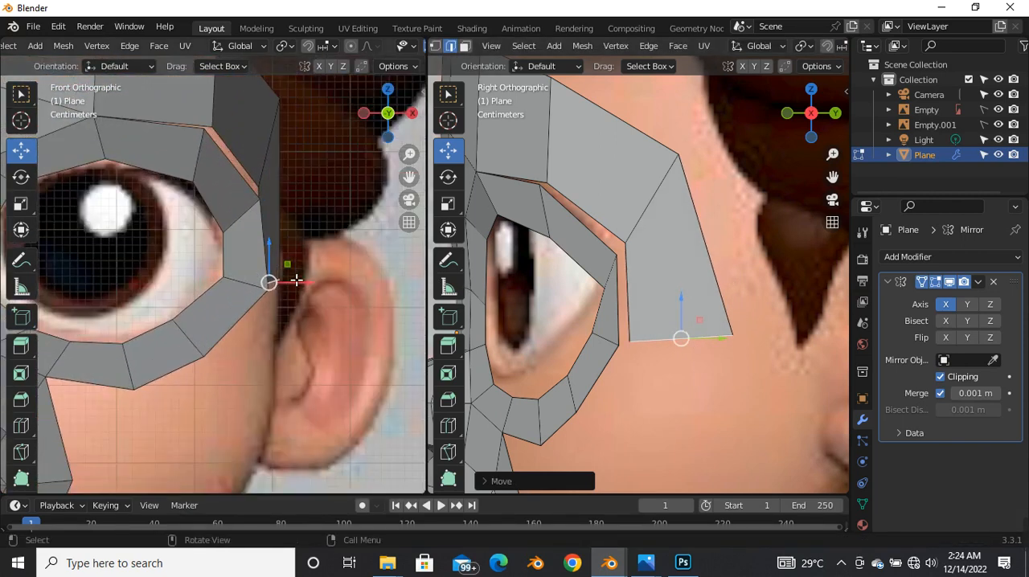
left_click_drag(301, 288, 317, 291)
scroll(282, 270, "down", 3)
Step: Merge the forehead strip's corner vertex with the eye ring vertex at the outer brow at centre and nudge it slightly in the front view
key("1")
scroll(222, 198, "up", 2)
scroll(241, 212, "down", 2)
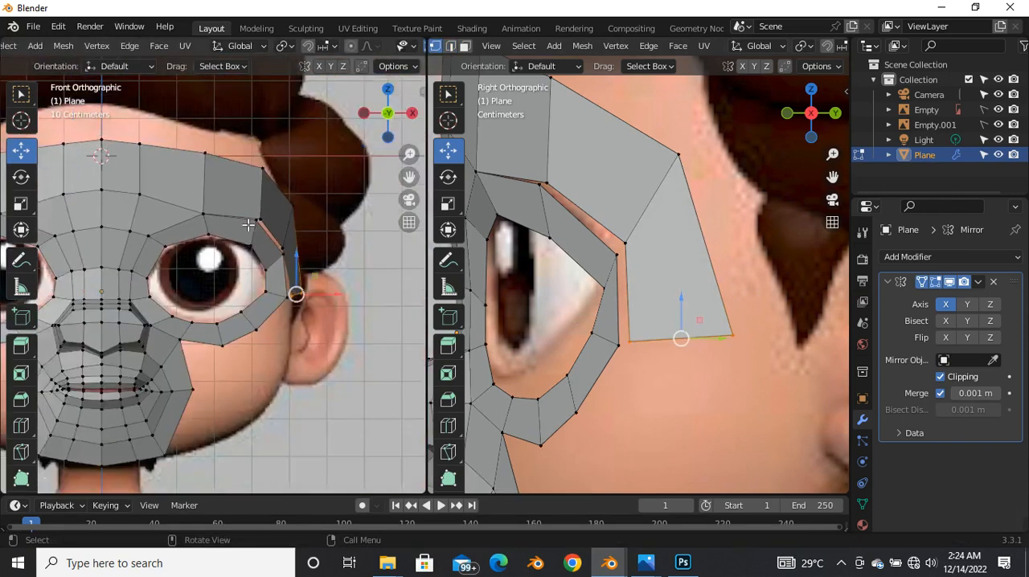
scroll(251, 210, "up", 5)
left_click(271, 242)
scroll(272, 247, "up", 2)
left_click(283, 247, "shift")
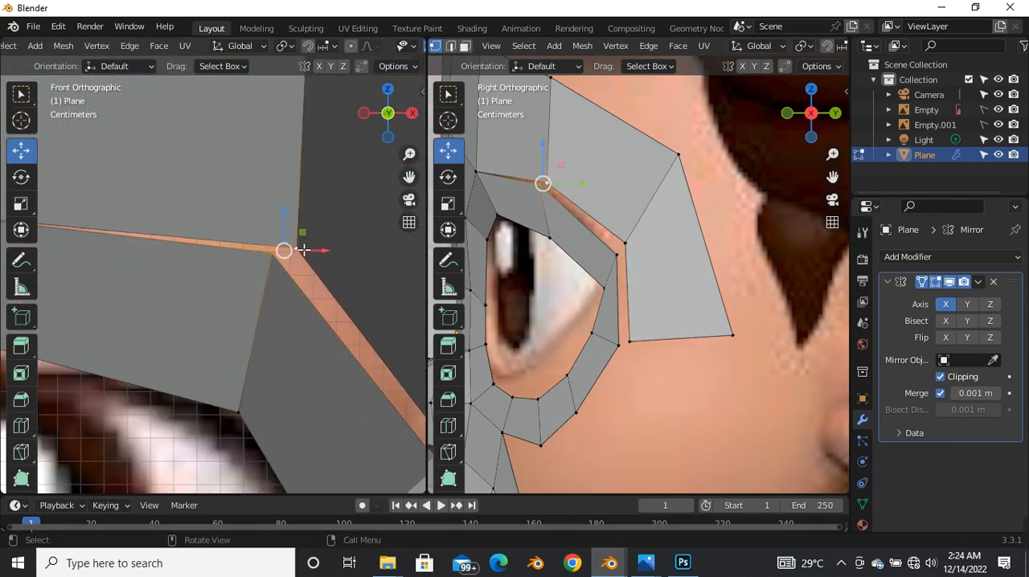
scroll(305, 247, "down", 3)
key("m")
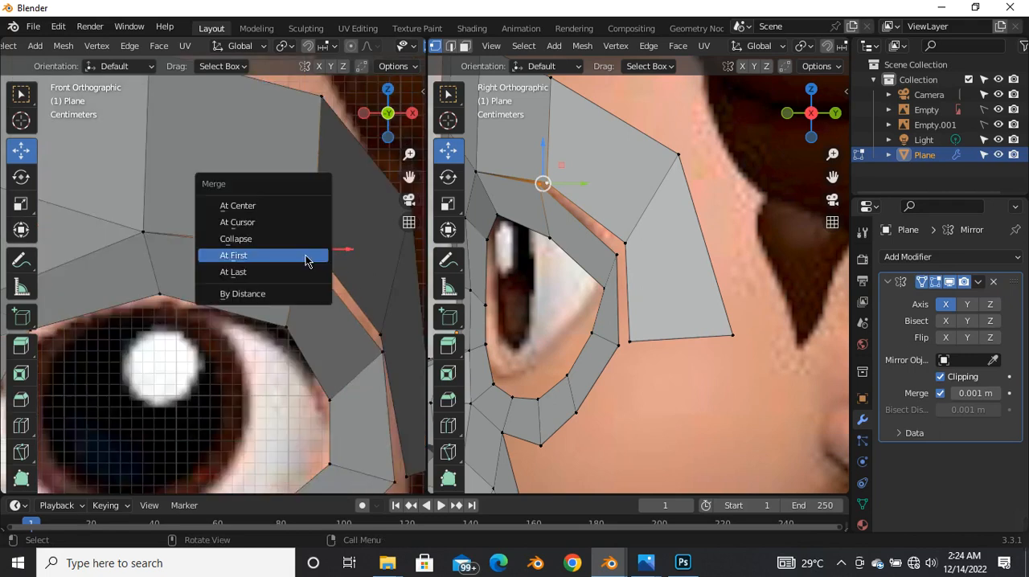
left_click(262, 206)
left_click_drag(315, 254, 303, 252)
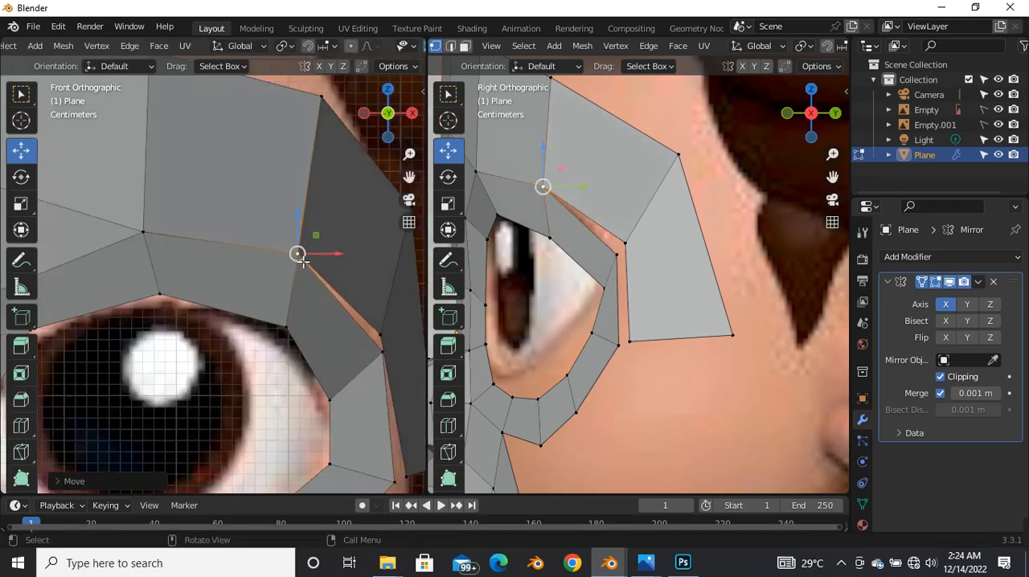
Step: Turn on X-ray in the front view and move the eye ring vertex below the eyebrow slightly upward
key("alt+z")
scroll(297, 249, "down", 1)
scroll(149, 237, "up", 2)
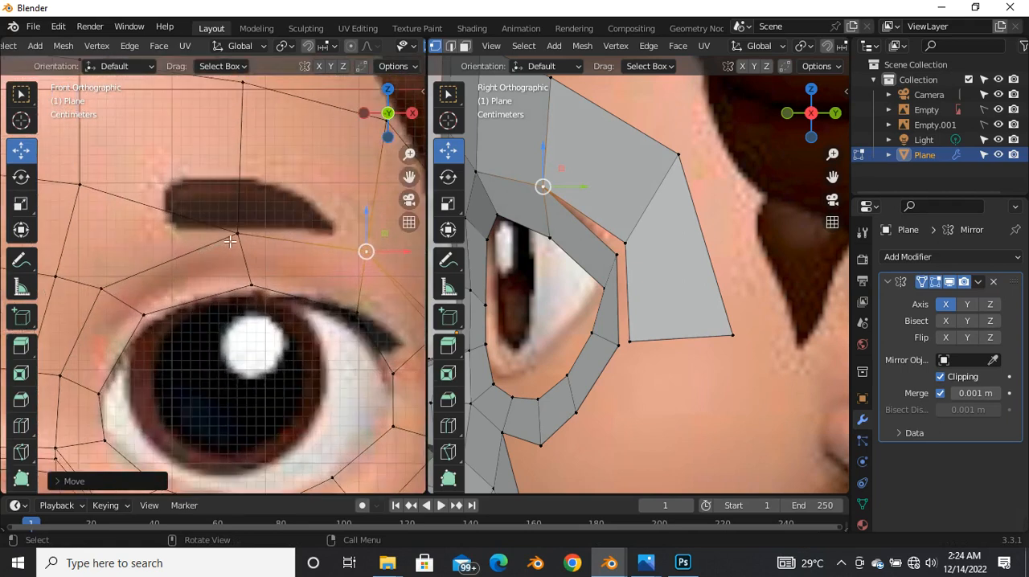
left_click(236, 237)
key("g")
scroll(238, 226, "down", 3)
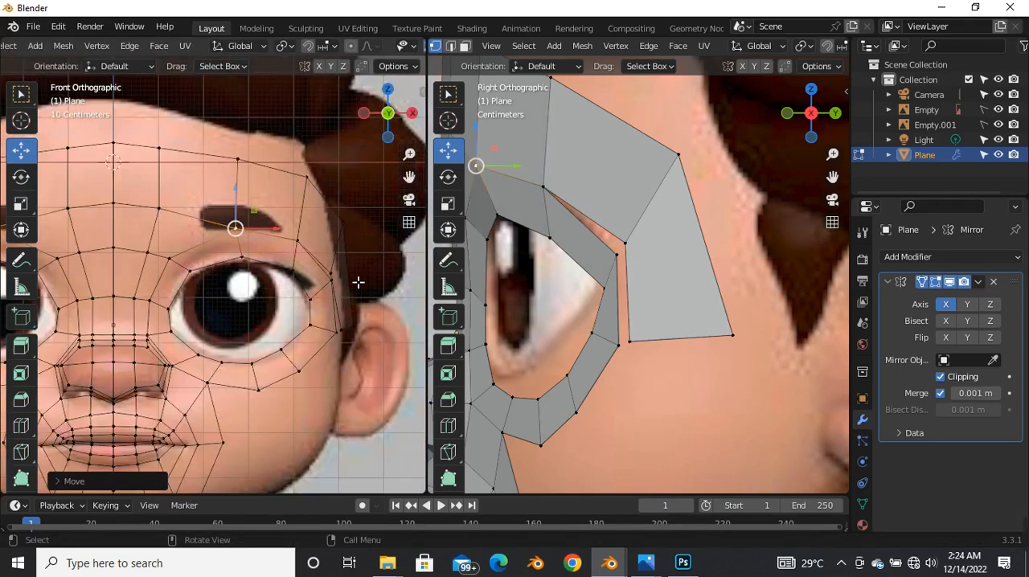
Step: Merge the temple strip vertex and the adjacent eye ring vertex beside the outer eye corner at centre
scroll(356, 280, "up", 7)
left_click(356, 282)
left_click(356, 266, "shift")
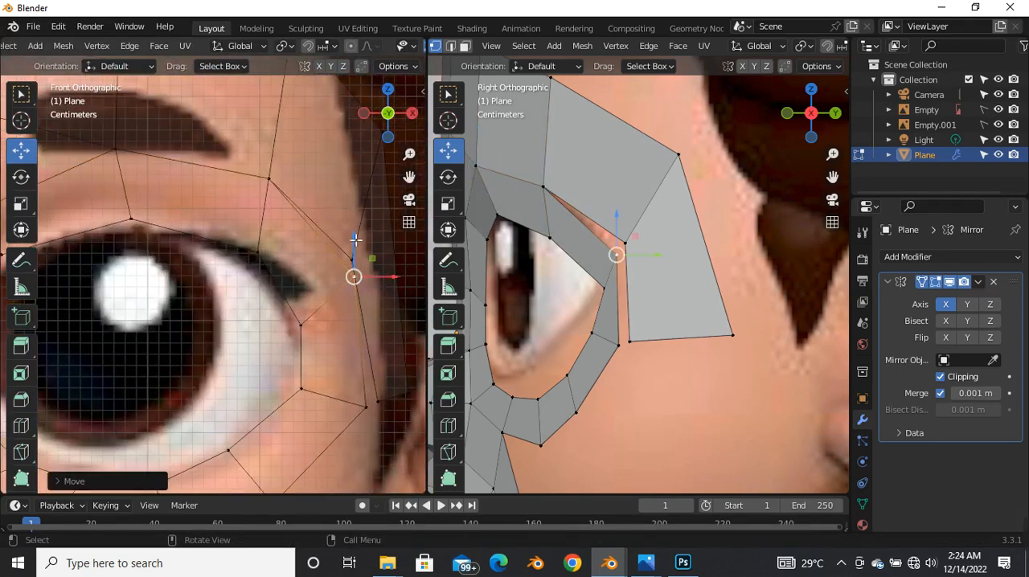
left_click(355, 258, "shift")
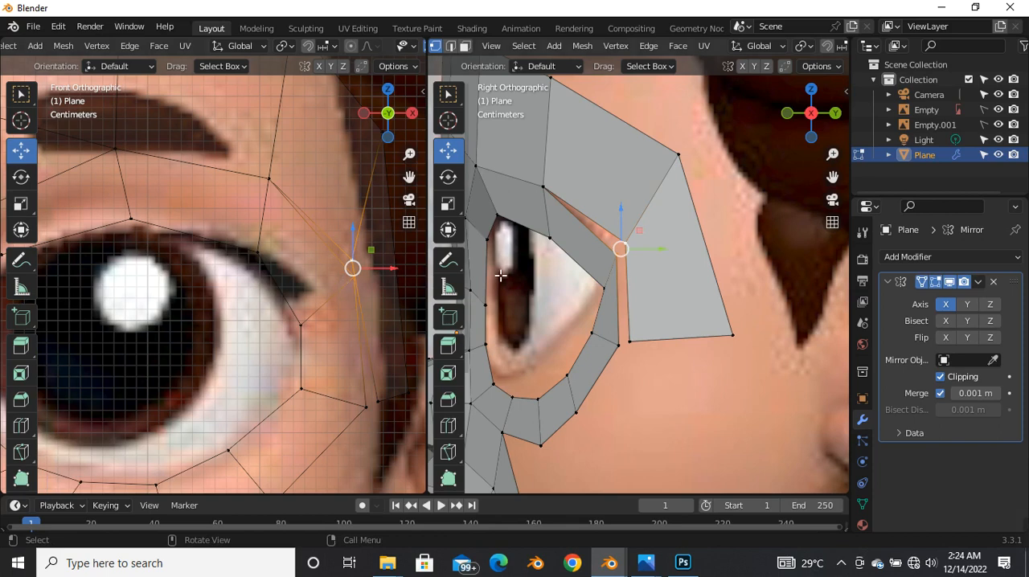
scroll(621, 251, "up", 4)
key("m")
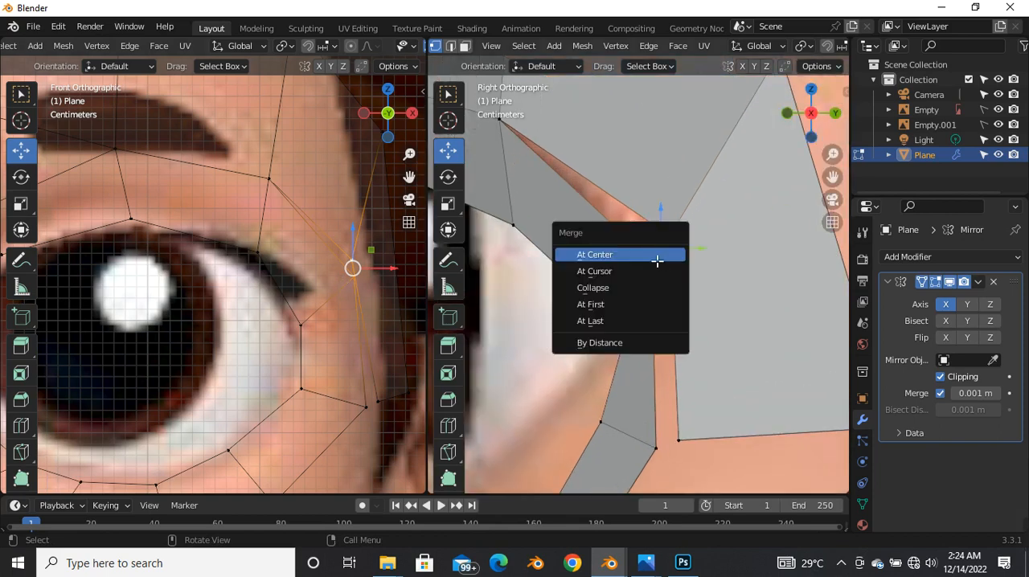
left_click(656, 254)
Step: Move the temple strip's lower front vertex inward to the eye ring's outer corner in the front view and turn off X-ray
scroll(369, 294, "down", 1)
middle_click_drag(369, 294, 312, 213, "shift")
scroll(315, 322, "down", 1)
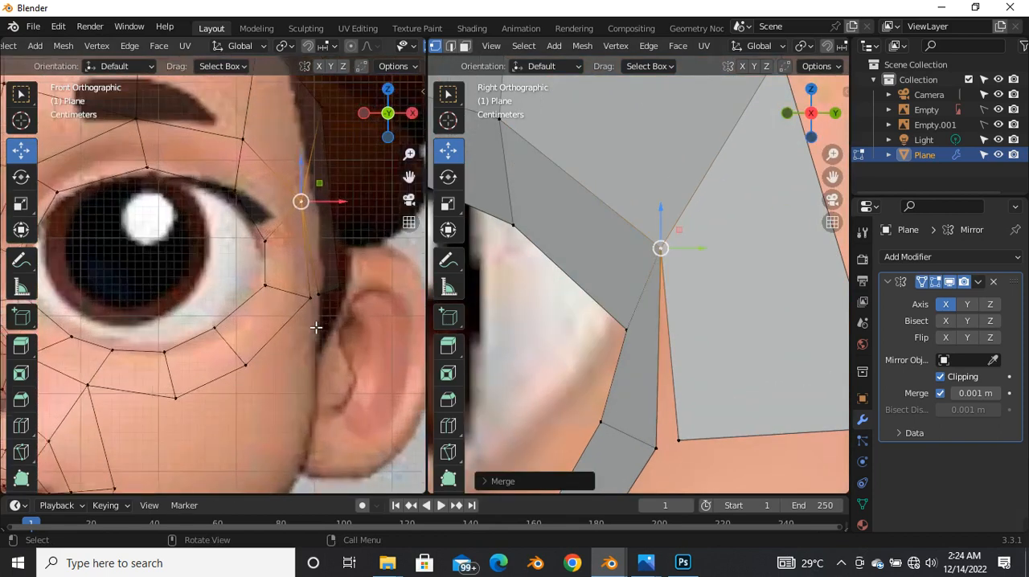
scroll(316, 327, "up", 1)
left_click(324, 294)
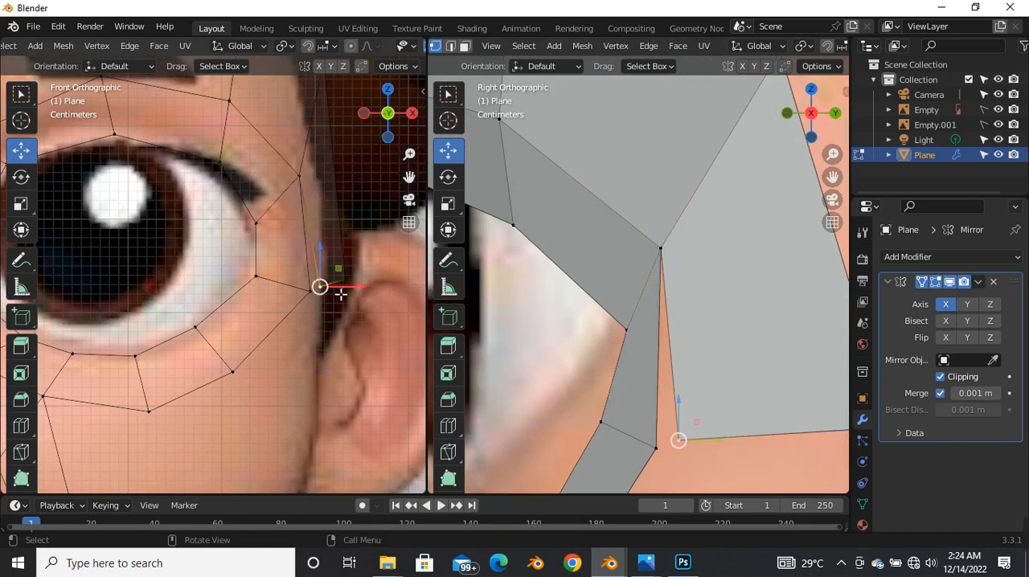
scroll(341, 294, "down", 3)
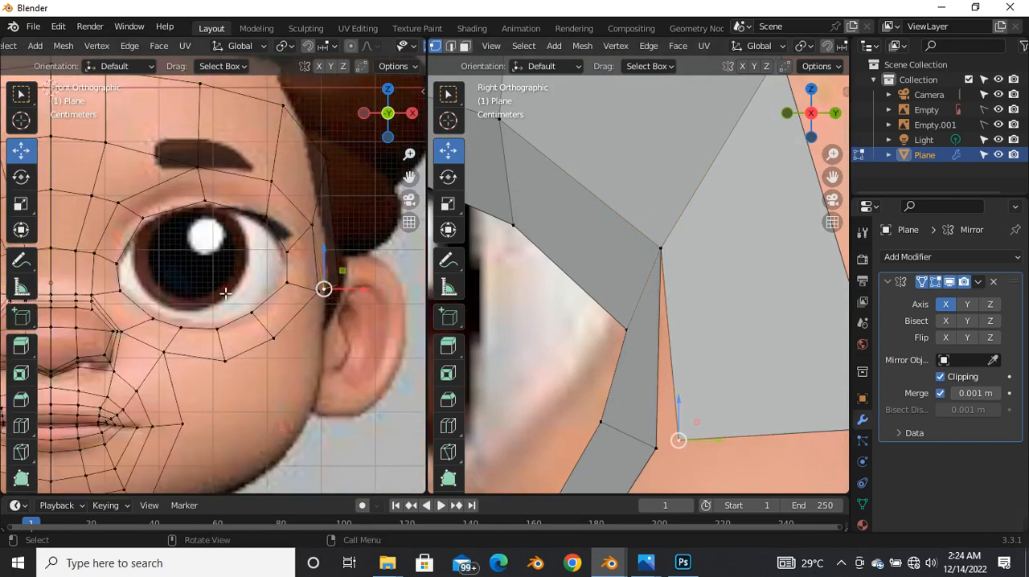
scroll(227, 275, "down", 4)
scroll(249, 330, "up", 3)
key("alt+z")
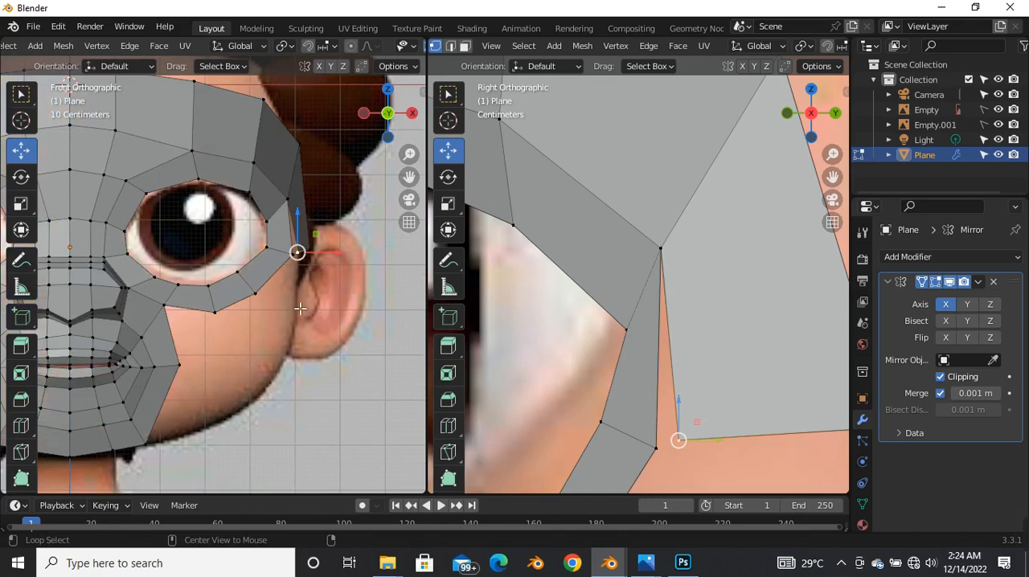
Step: Extrude the temple strip's lower edge down the cheek in the side view and rotate the new edge about 7°
key("2")
scroll(578, 307, "down", 5)
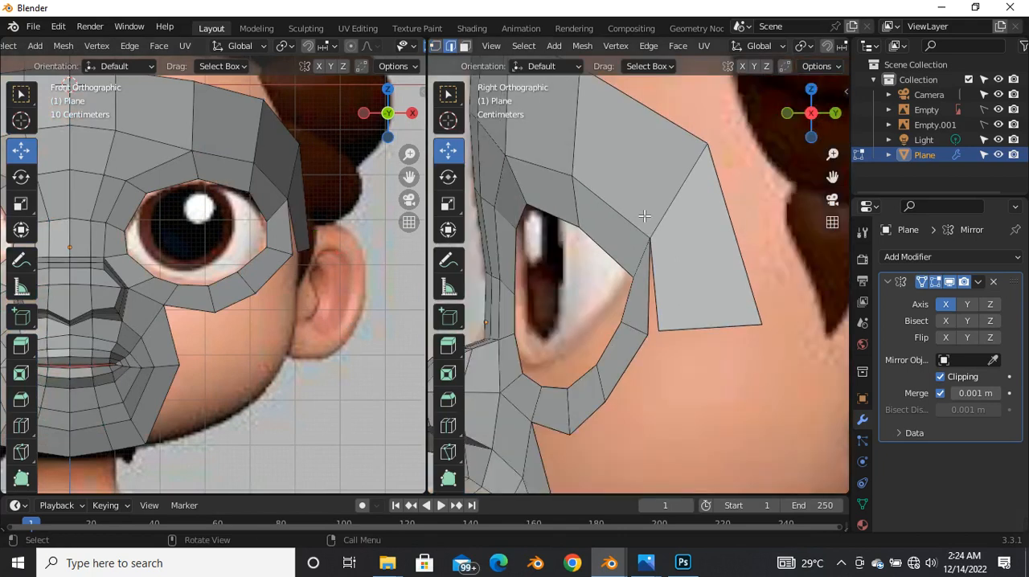
scroll(650, 303, "up", 3)
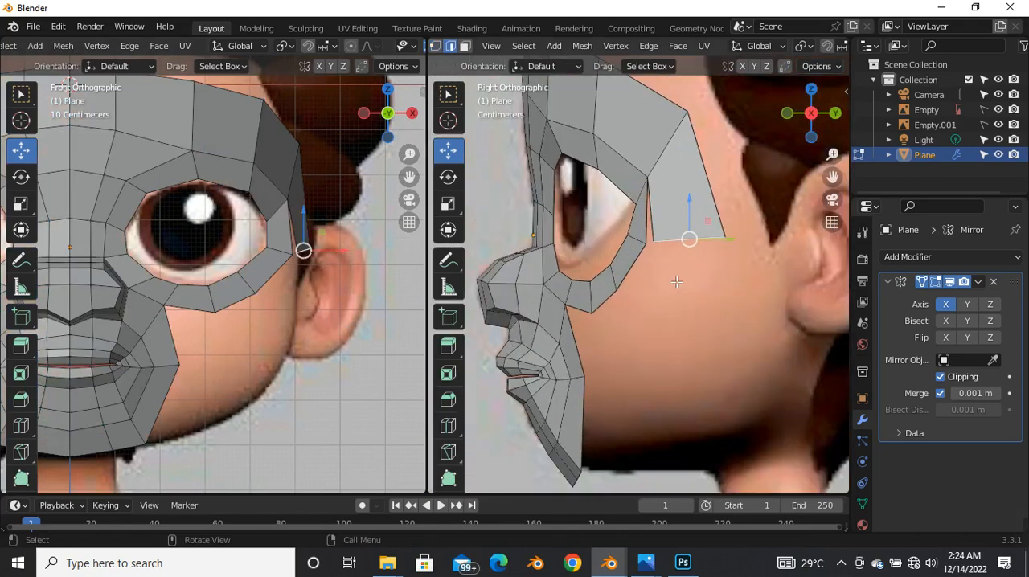
key("e")
left_click(675, 343)
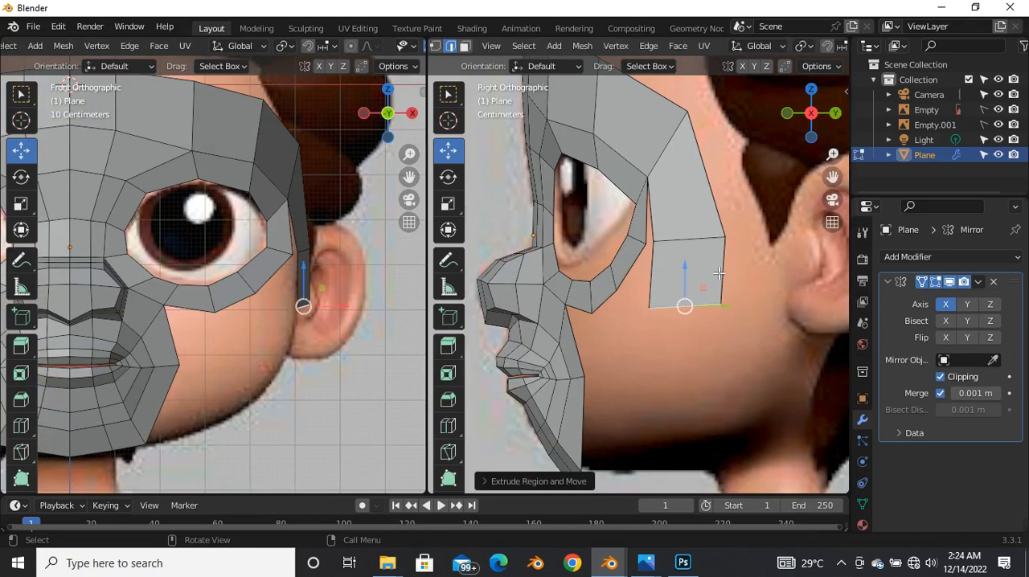
key("r")
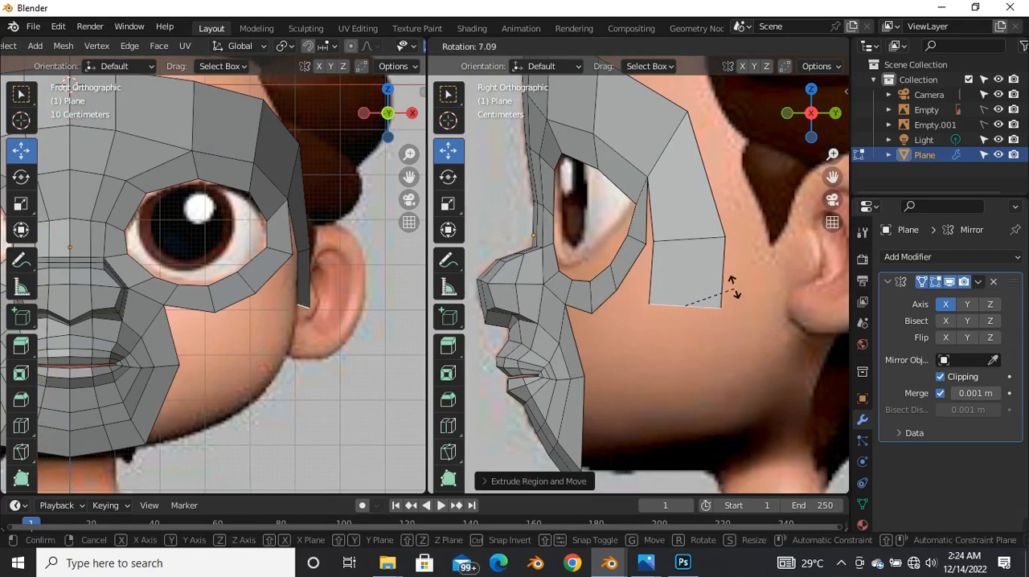
left_click(734, 288)
Step: Shift the new cheek edge slightly inward in the front view to follow the side of the face
scroll(316, 304, "up", 3)
left_click_drag(310, 314, 302, 313)
scroll(301, 309, "down", 5)
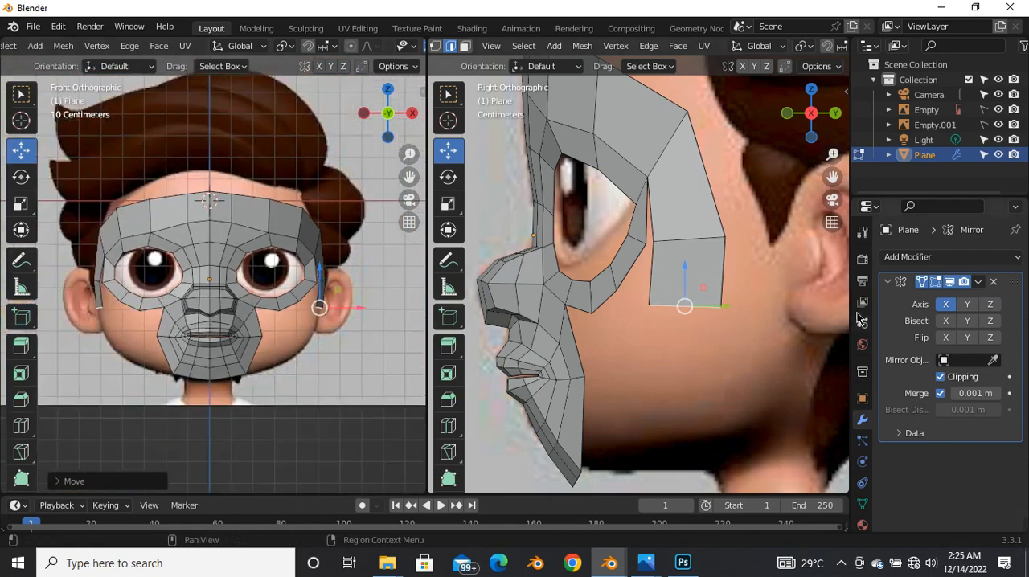
Step: Extrude the cheek edge down toward the jaw in the side view and move it about 0.07 m inward in the front view
key("e")
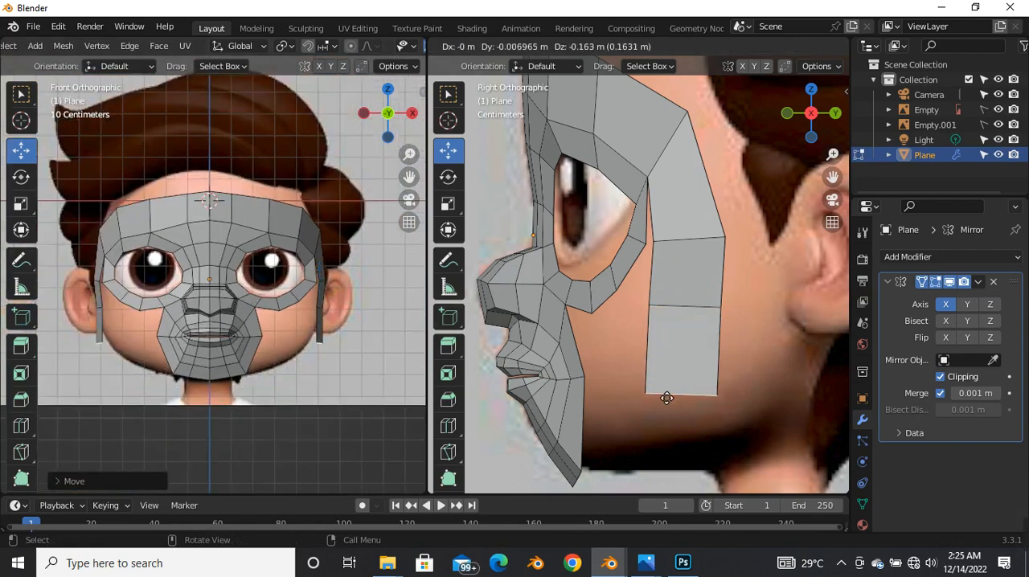
left_click(664, 416)
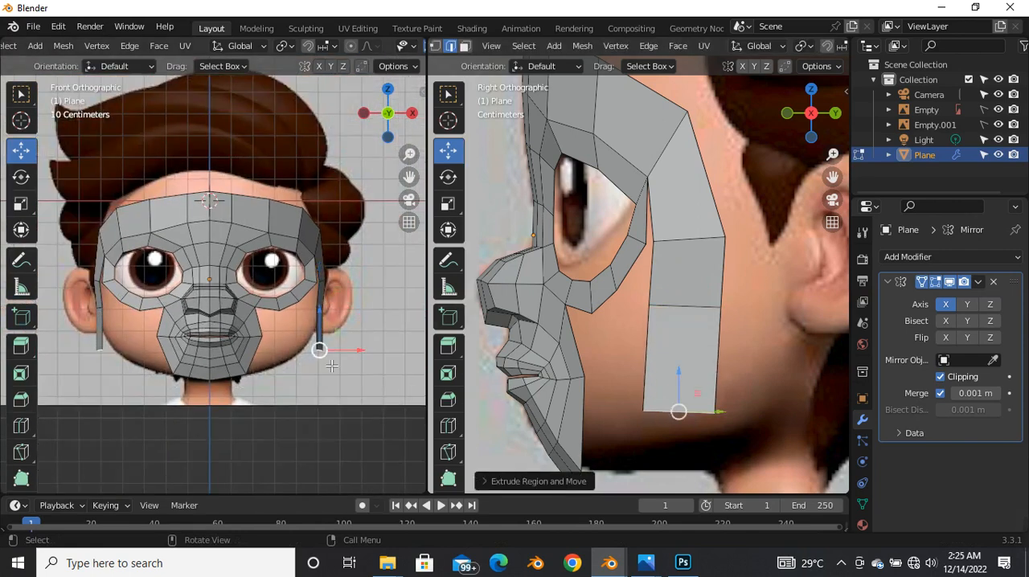
scroll(331, 365, "up", 3)
key("g")
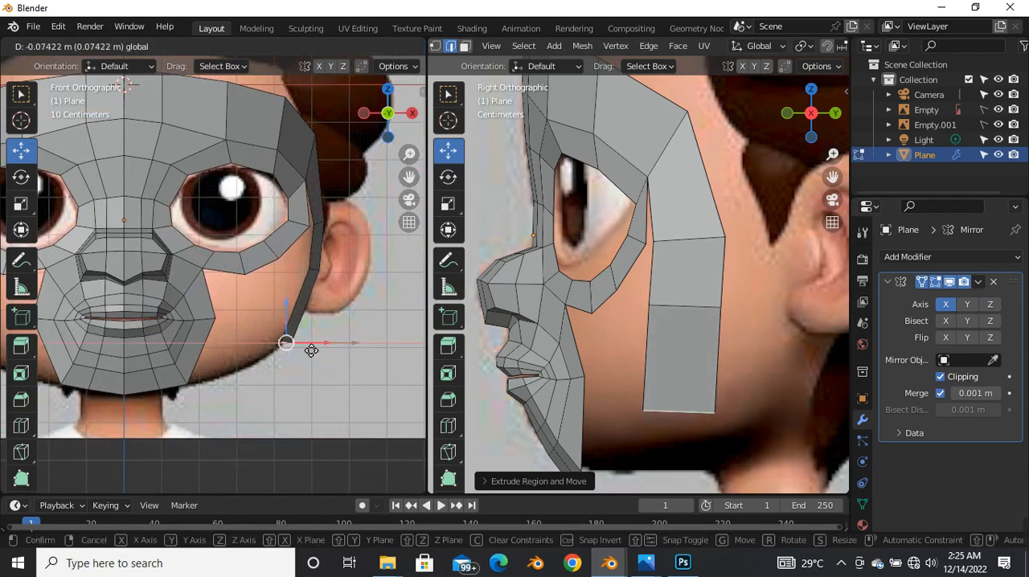
left_click(285, 345)
scroll(304, 346, "up", 3)
key("g")
left_click(311, 334)
Step: Tilt the lower jaw edge down toward the back in the side view and shift it slightly forward
scroll(314, 336, "down", 5)
scroll(703, 221, "down", 4)
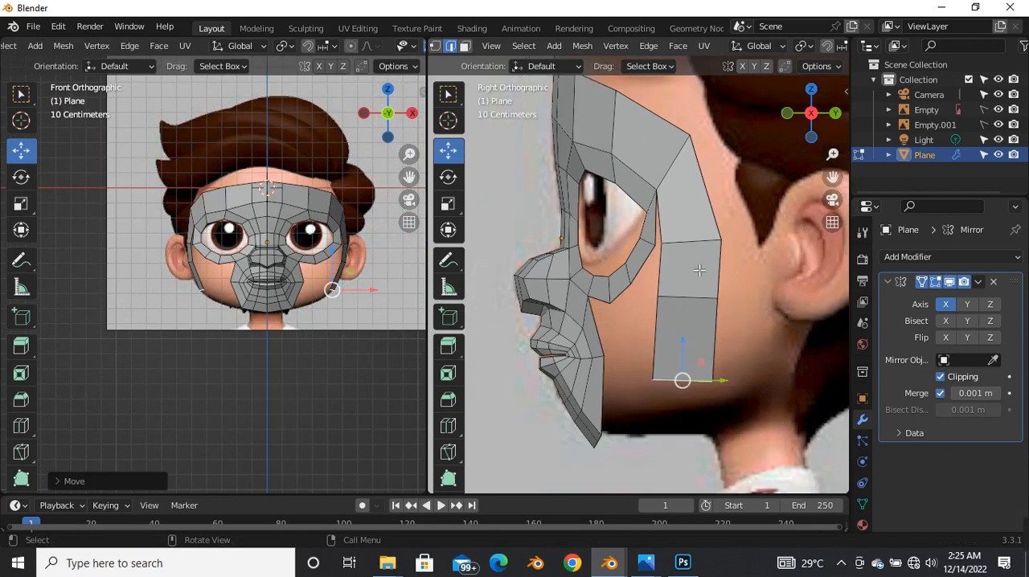
scroll(673, 367, "up", 3)
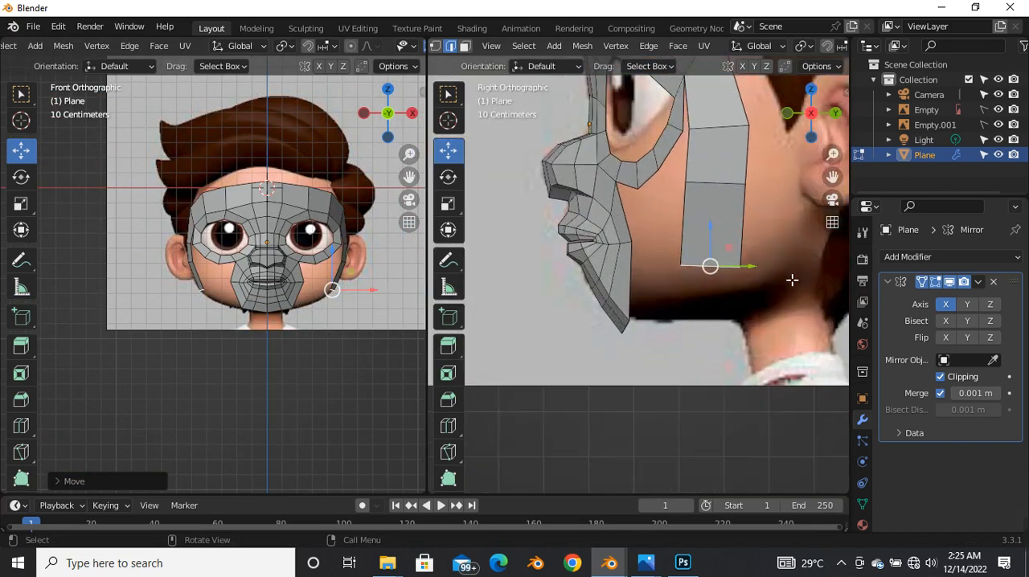
key("r")
left_click(749, 287)
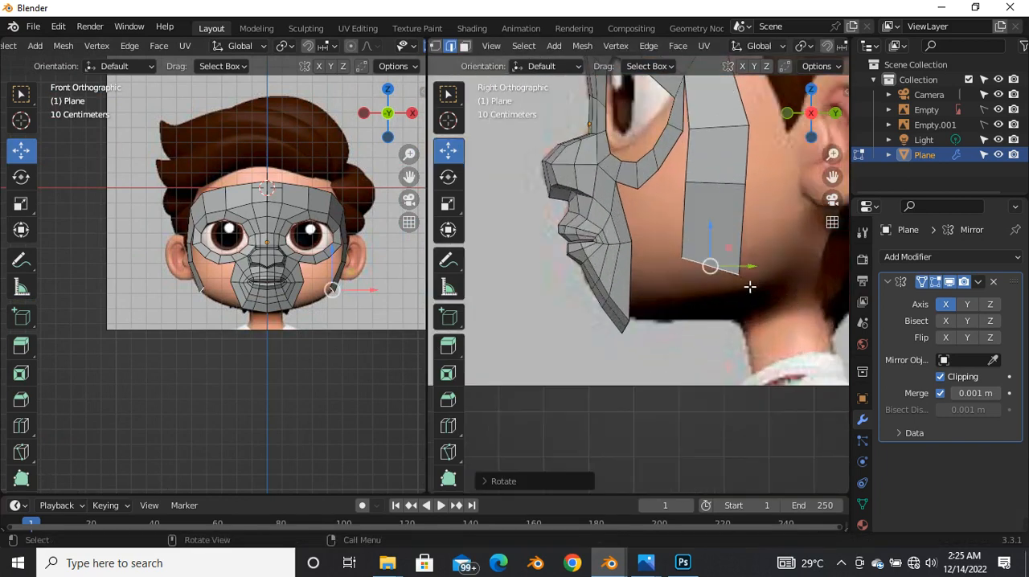
key("g")
left_click(705, 268)
Step: Extrude the jaw edge inward and downward along the jawline in the front view
scroll(363, 269, "up", 5)
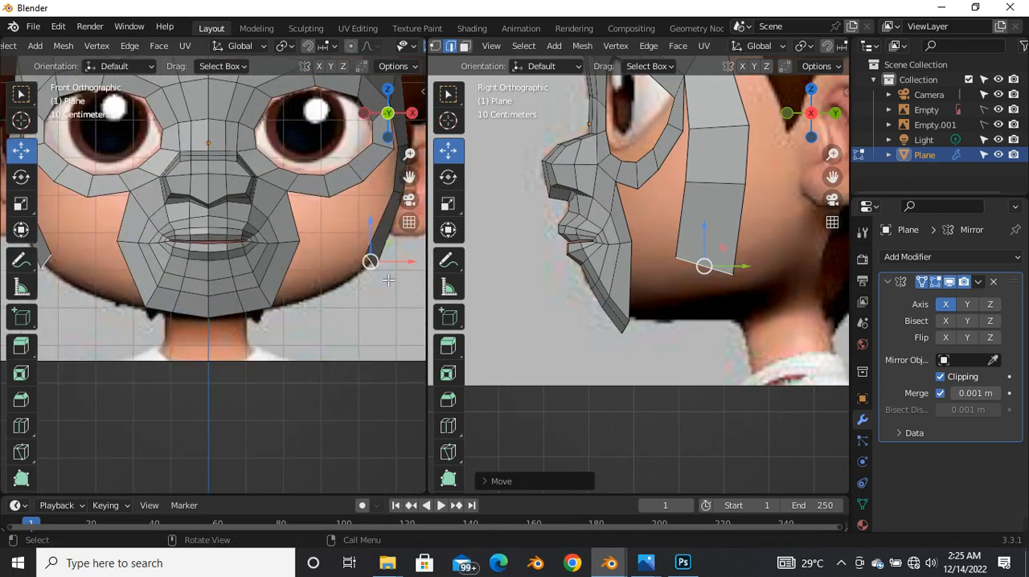
key("e")
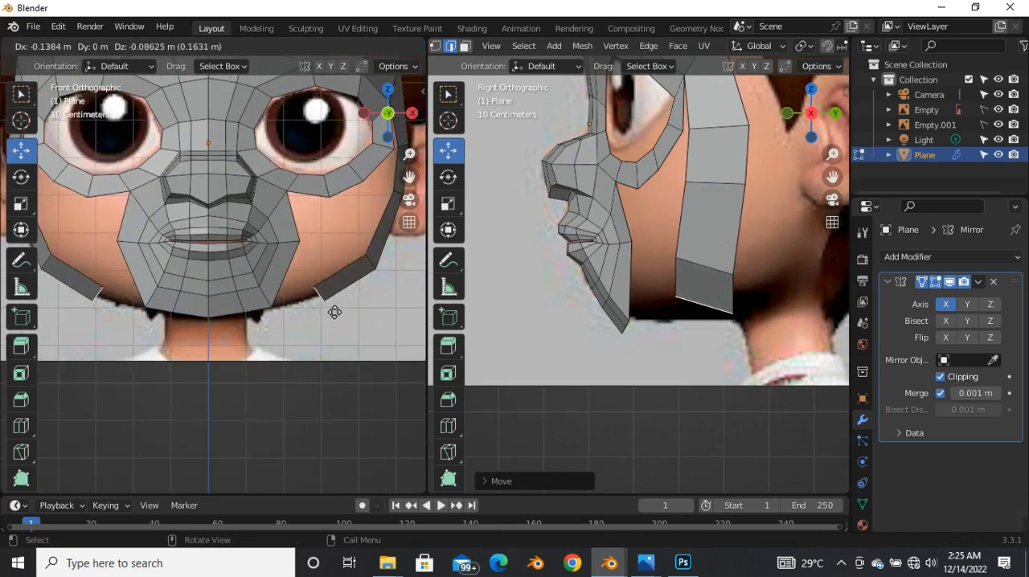
left_click(333, 307)
Step: Rotate the extruded jawline edge closer to horizontal in the side view and move it about 0.015 m forward
scroll(742, 310, "up", 4)
key("r")
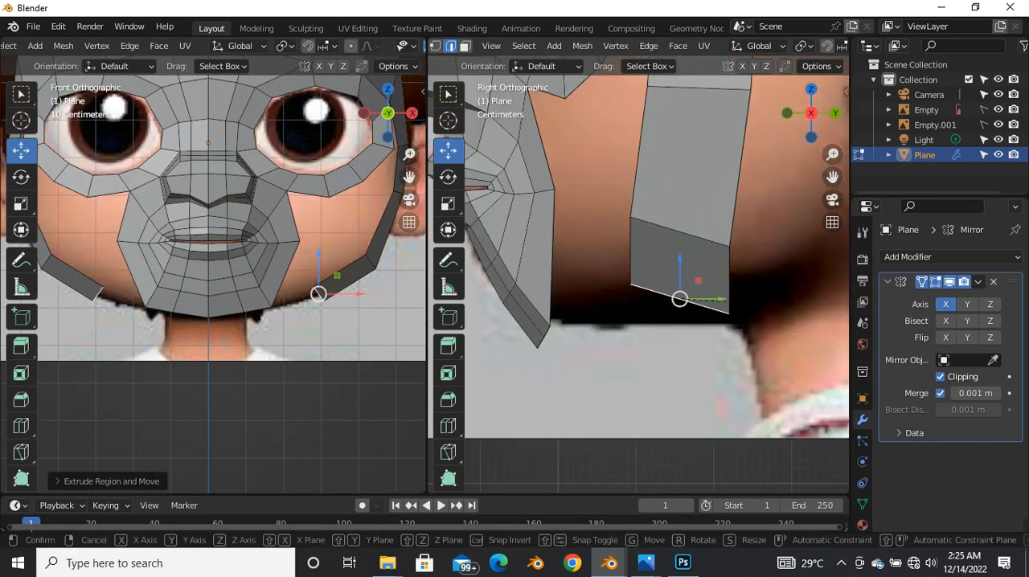
left_click(751, 299)
key("g")
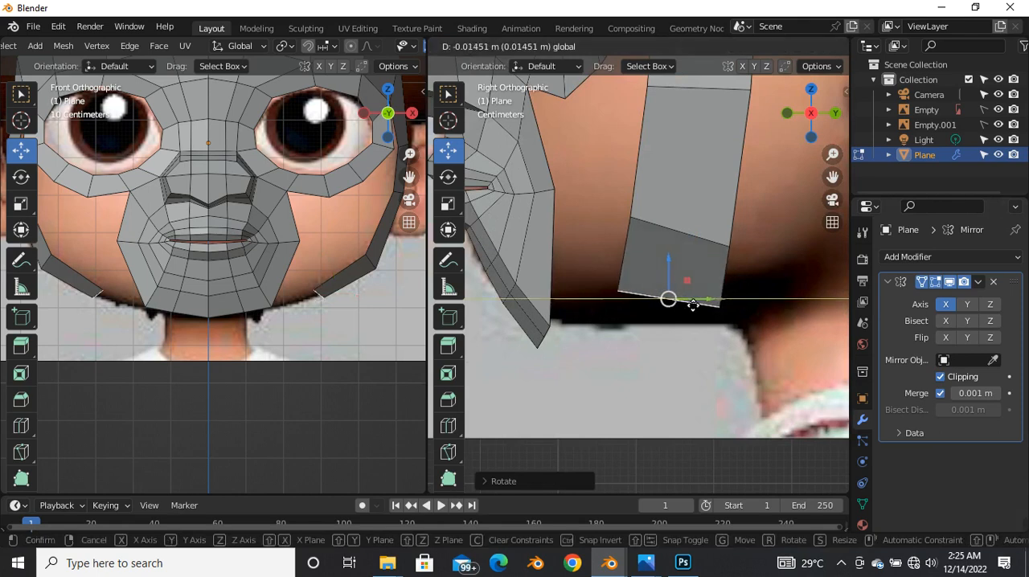
left_click(691, 298)
scroll(652, 277, "down", 3)
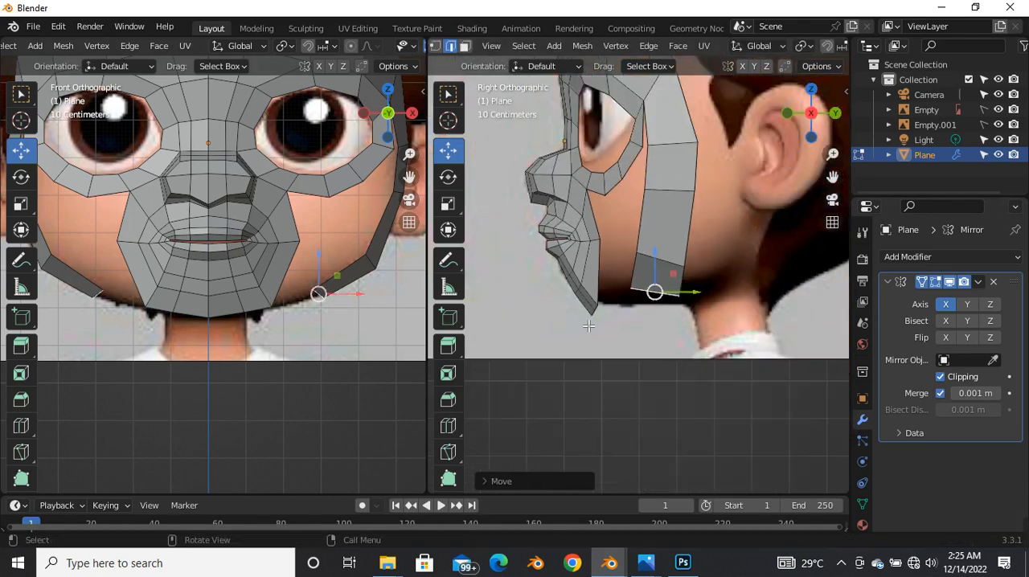
Step: Extrude the jawline edge further toward the chin in the front view and turn on X-ray
scroll(326, 273, "up", 4)
left_click_drag(343, 268, 229, 290)
key("alt+z")
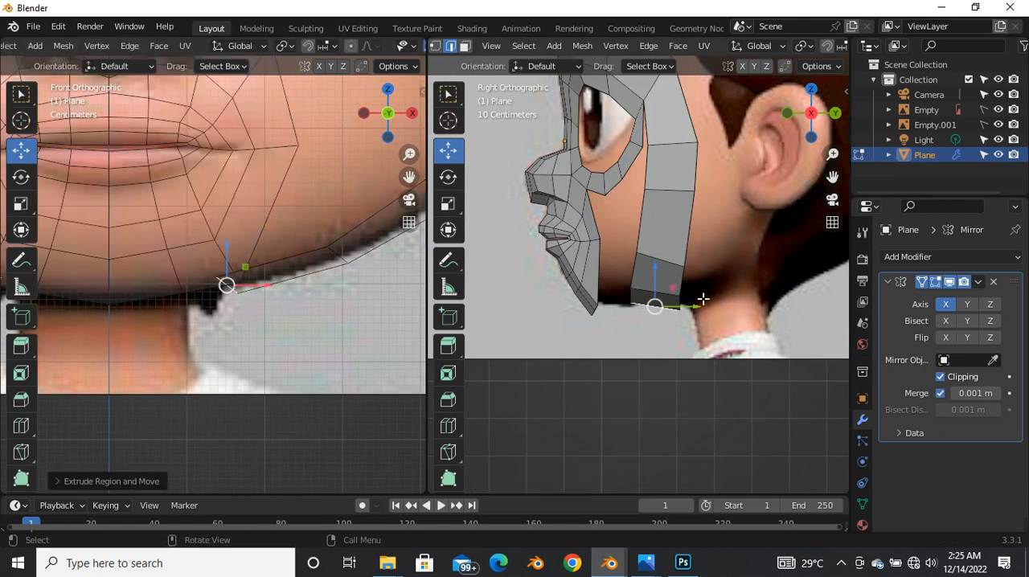
Step: Adjust the under-jaw edge's position in the side and front views and rotate it about 40° in the front view
scroll(680, 332, "up", 3)
left_click_drag(625, 266, 629, 262)
left_click_drag(227, 283, 216, 285)
key("r")
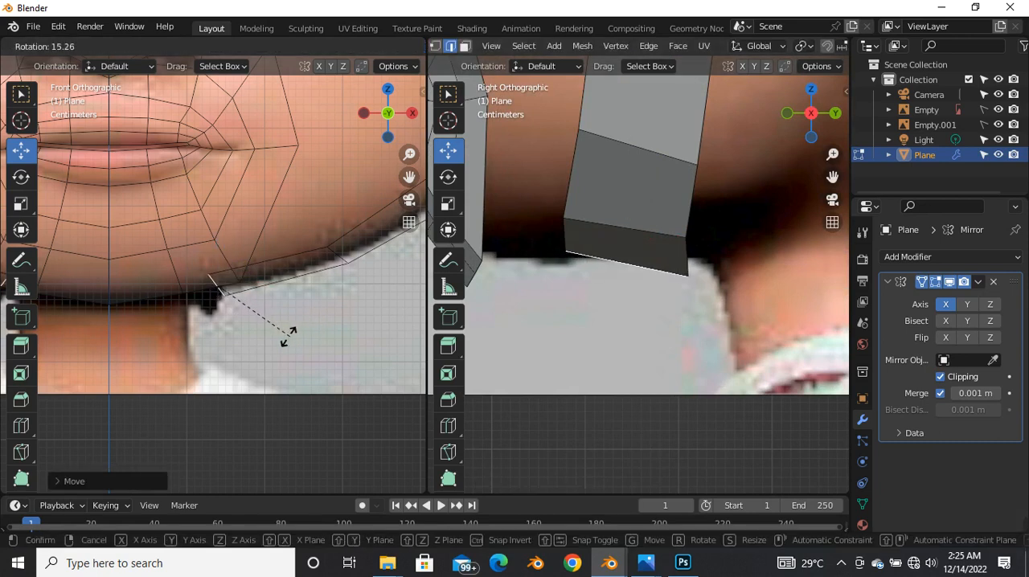
left_click(244, 327)
Step: Extrude the under-jaw edge about 0.23 m inward to the mirror centre line beneath the chin
scroll(269, 310, "down", 4)
scroll(195, 299, "up", 4)
key("g")
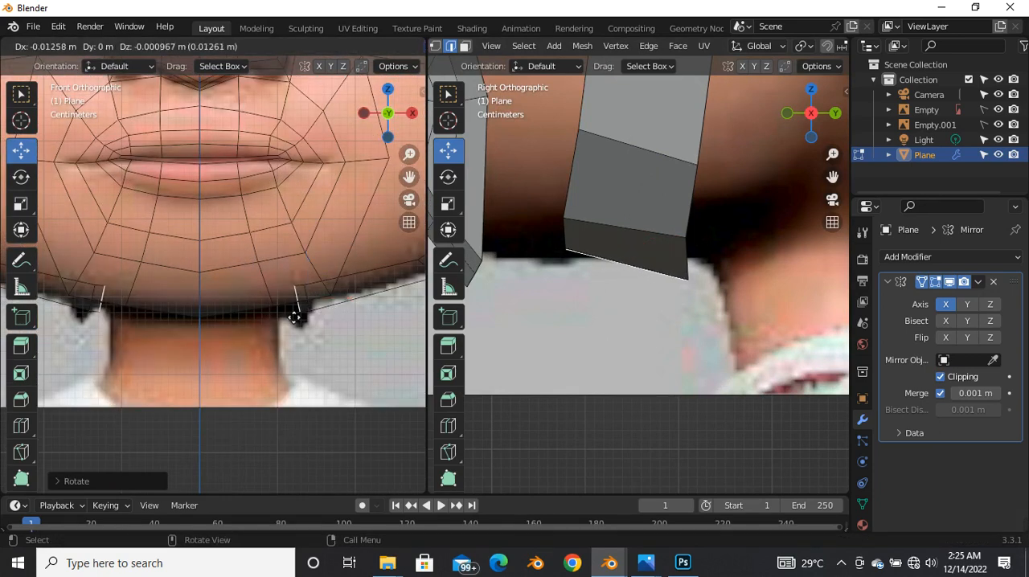
left_click(158, 320)
Step: Lower the centre edge beneath the chin along Z in the front view so it sits below the chin mesh
key("g")
key("z")
left_click(205, 305)
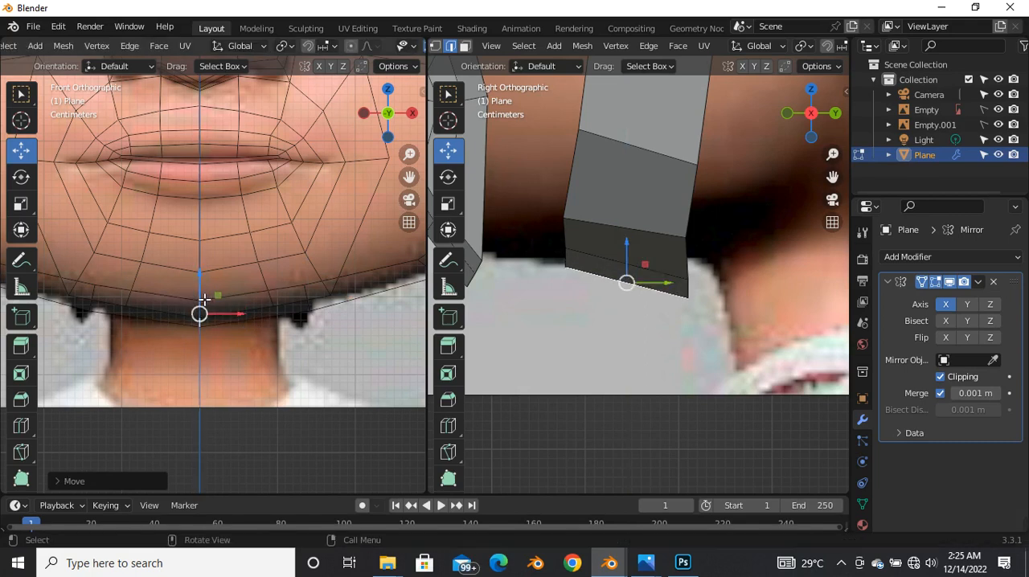
scroll(205, 321, "up", 4)
key("g")
key("z")
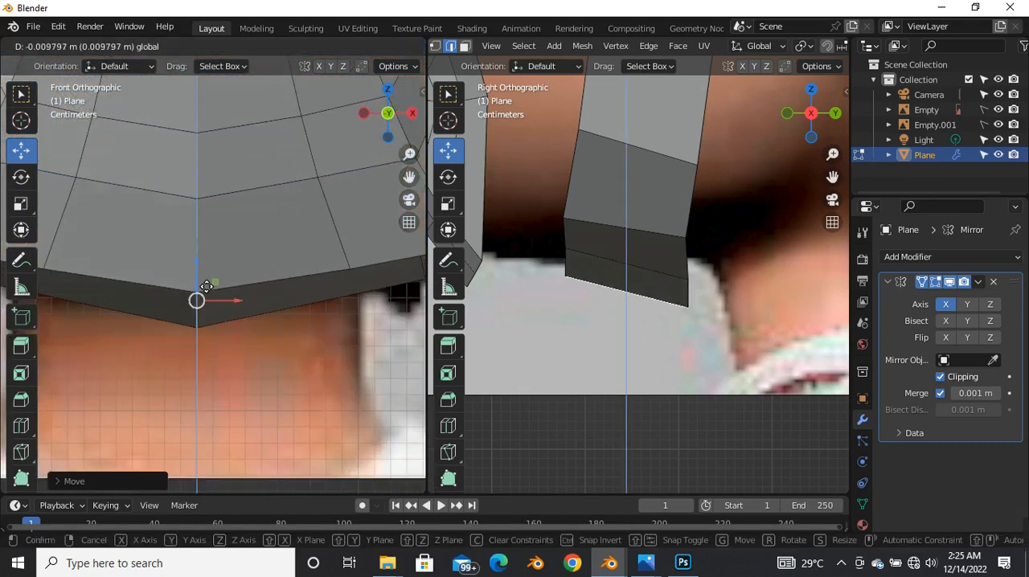
left_click(216, 313)
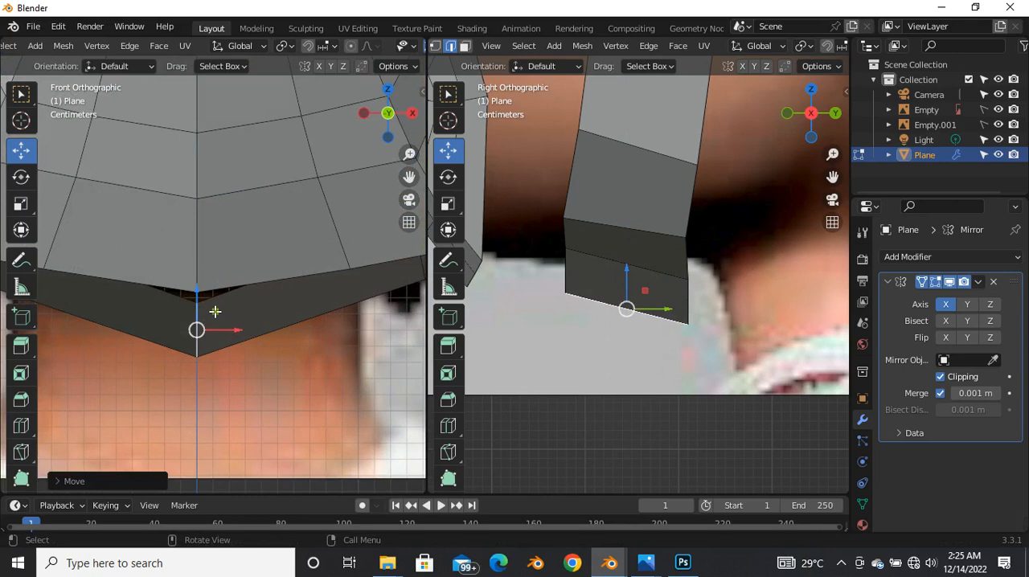
Step: Readjust the height of the centre edge beneath the chin along Z in the front view
key("alt+z")
key("alt+z")
scroll(217, 293, "down", 3)
key("g")
key("z")
left_click(209, 284)
Step: Lower the under-jaw edge next to the mirror centre slightly along Z in the perspective view
middle_click_drag(638, 232, 584, 263)
left_click(591, 264)
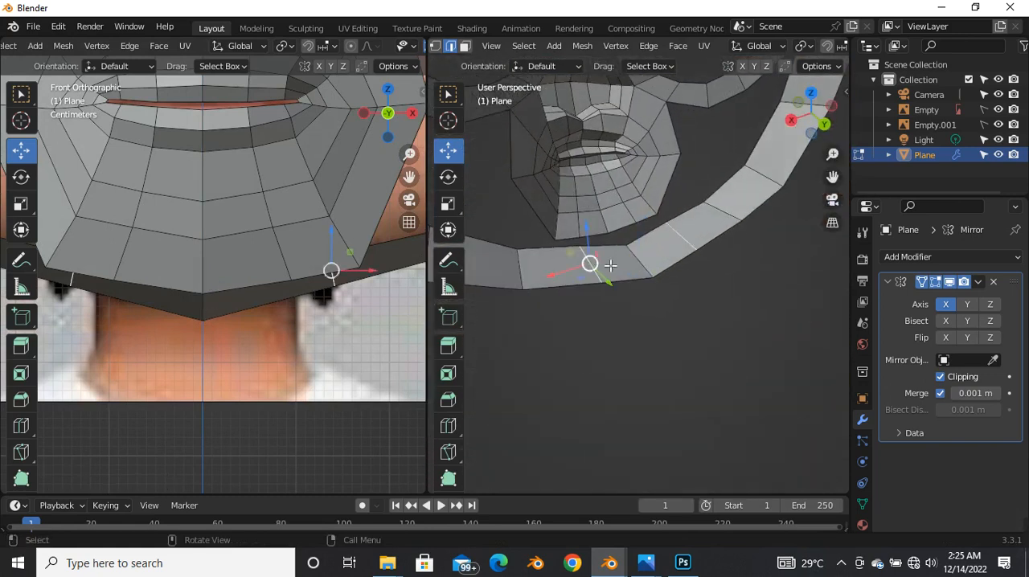
left_click_drag(593, 233, 596, 243)
key("alt+z")
scroll(257, 311, "down", 3)
scroll(282, 294, "up", 5)
scroll(328, 297, "down", 4)
middle_click_drag(635, 281, 539, 292)
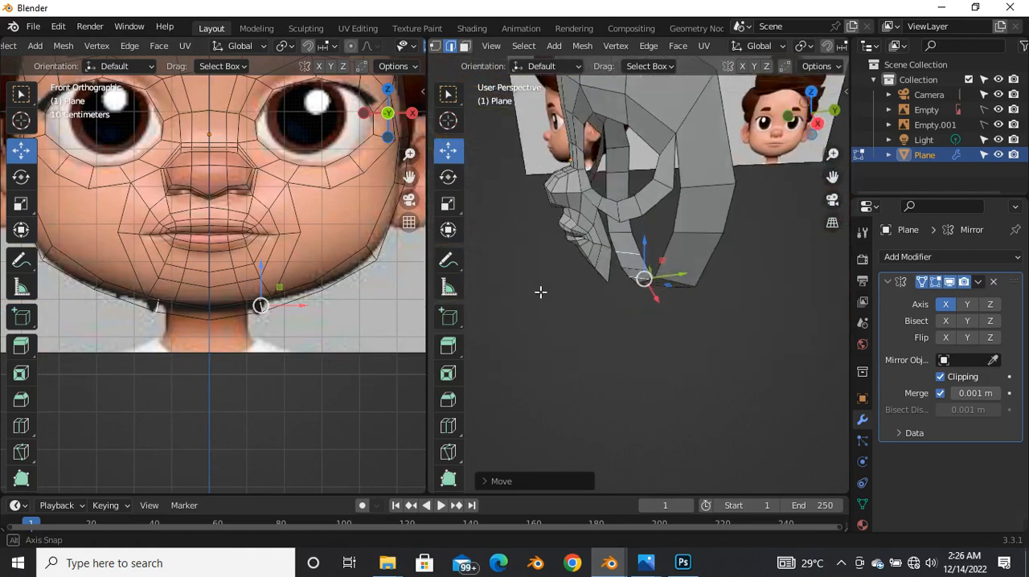
middle_click_drag(651, 239, 653, 249)
scroll(655, 281, "up", 5)
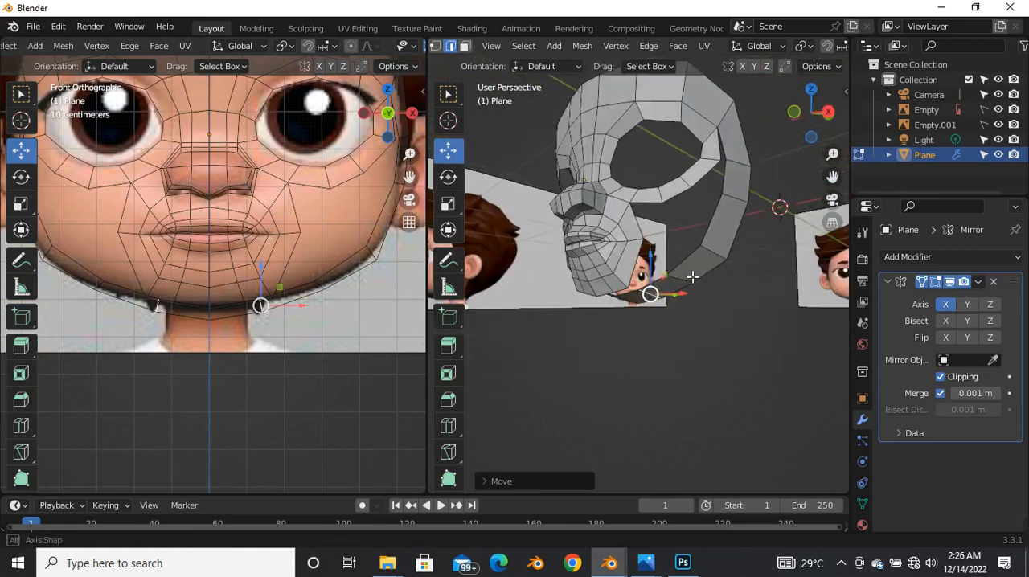
scroll(227, 310, "up", 4)
scroll(688, 316, "down", 4)
middle_click_drag(689, 317, 551, 279)
left_click(619, 258)
middle_click_drag(644, 256, 611, 342)
key("1")
left_click(630, 297)
key("m")
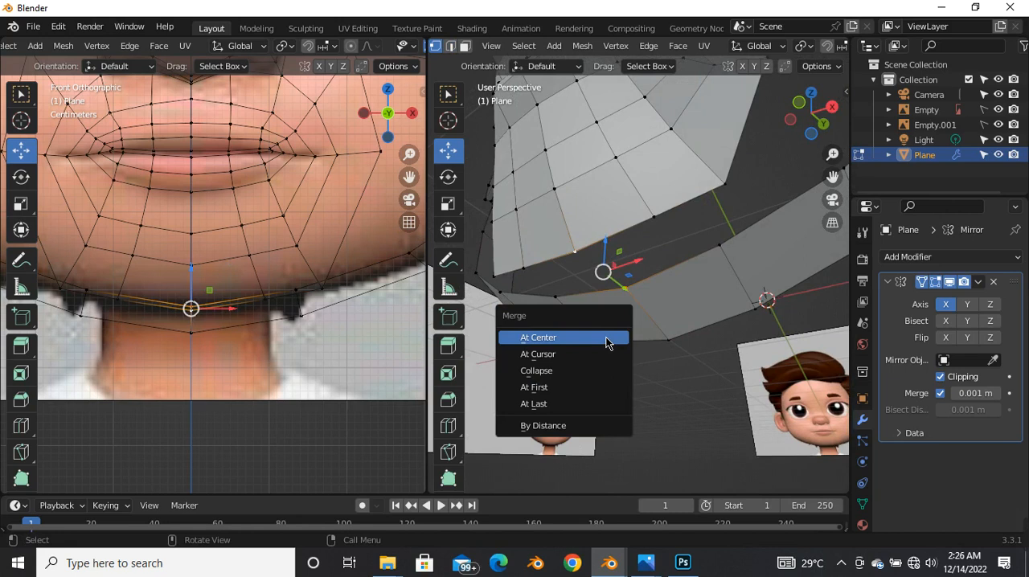
left_click(606, 343)
middle_click_drag(608, 345, 620, 356)
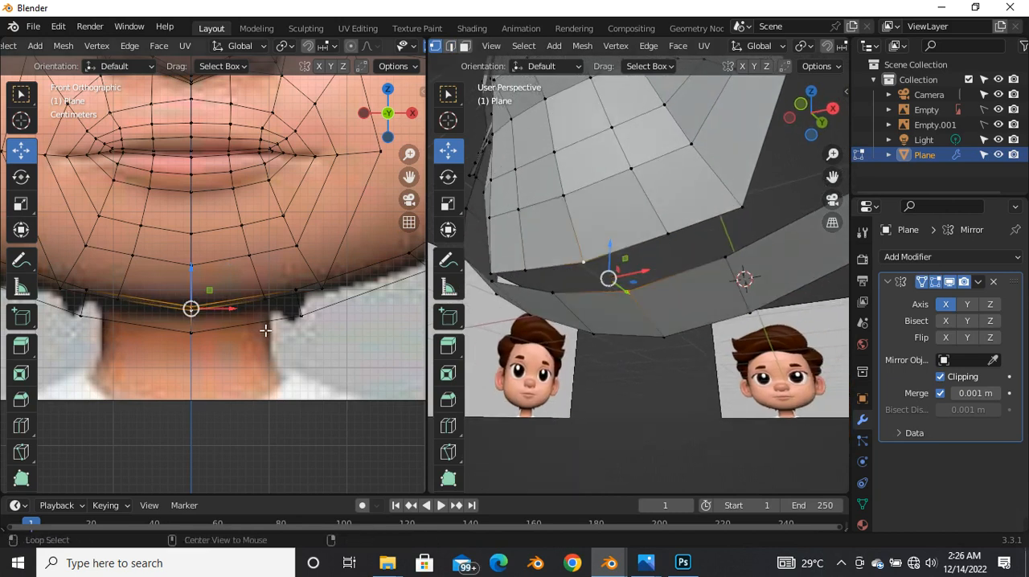
Step: Select the chin's bottom centre vertex and its neighbour, and lower them slightly along Z in the front view
key("alt+z")
scroll(202, 315, "up", 3)
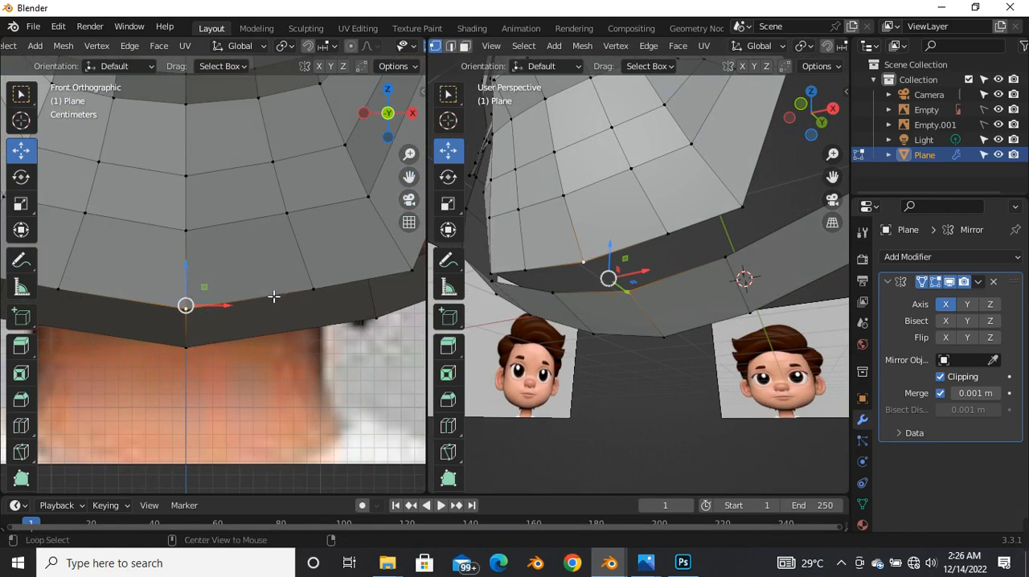
key("alt+z")
scroll(218, 309, "down", 2)
scroll(144, 303, "up", 4)
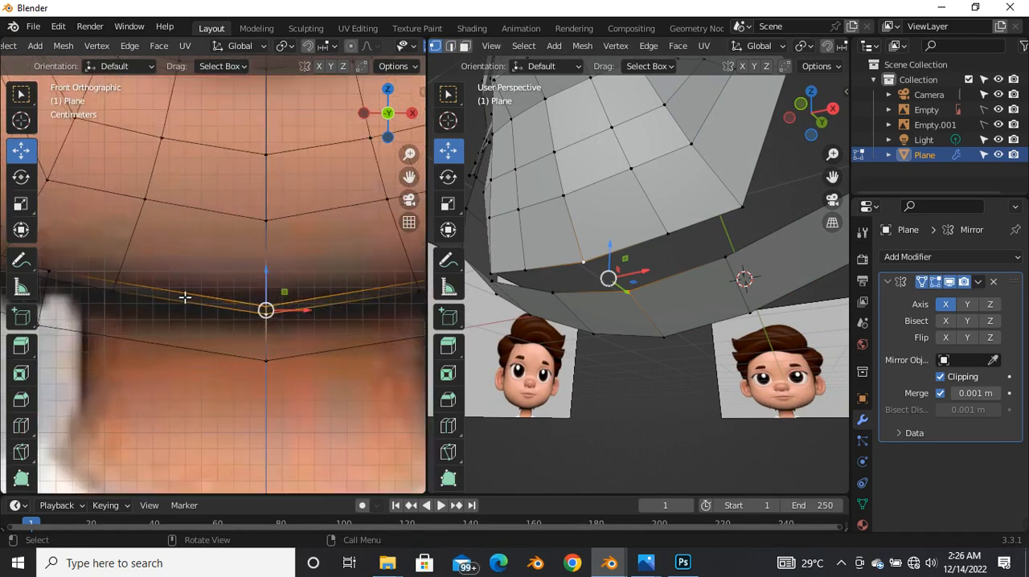
key("alt+z")
left_click(125, 294)
left_click(266, 314, "shift")
key("alt+z")
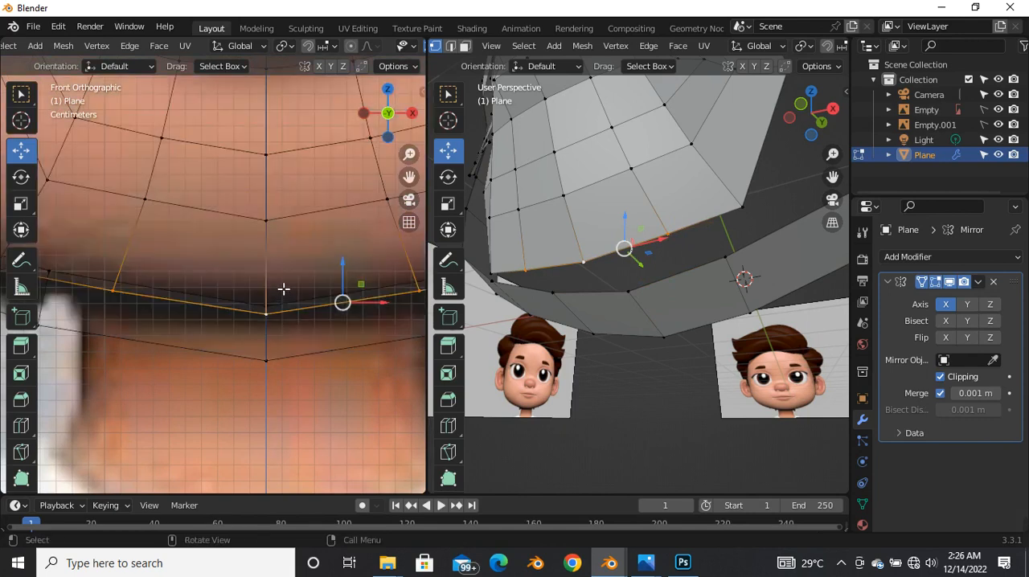
scroll(281, 294, "down", 4)
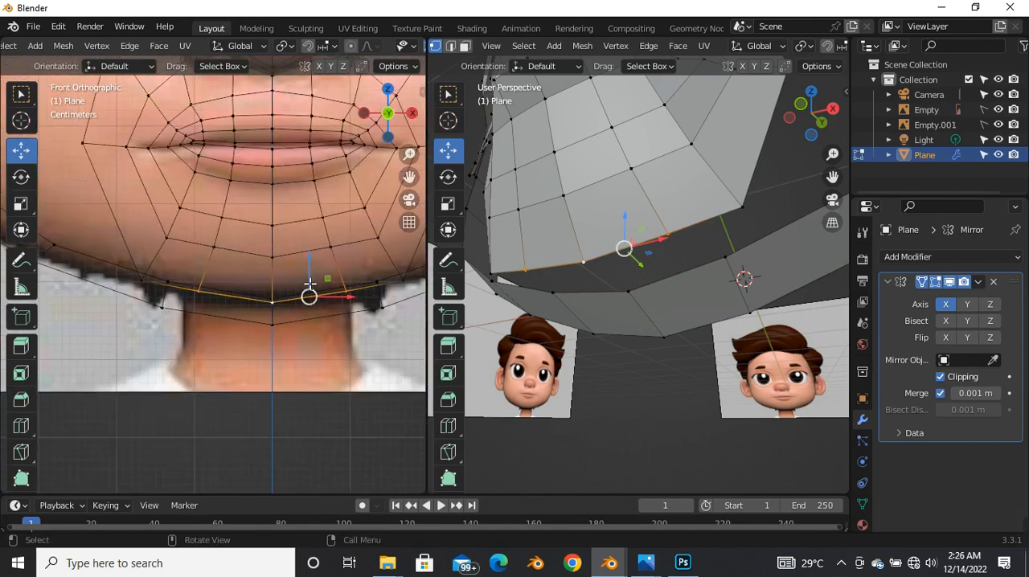
left_click_drag(309, 283, 311, 287)
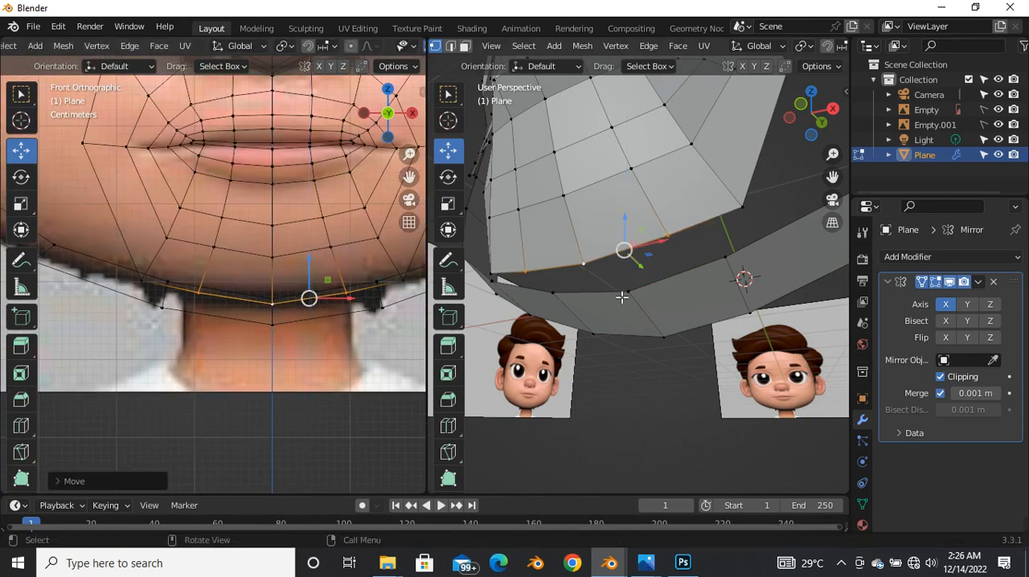
Step: Merge the under-jaw strip's front centre vertex into the chin's bottom centre vertex using At Last
left_click(621, 296)
middle_click_drag(614, 312, 660, 296)
left_click(551, 285, "shift")
left_click(619, 300)
left_click(582, 262, "shift")
middle_click_drag(622, 323, 633, 326)
key("m")
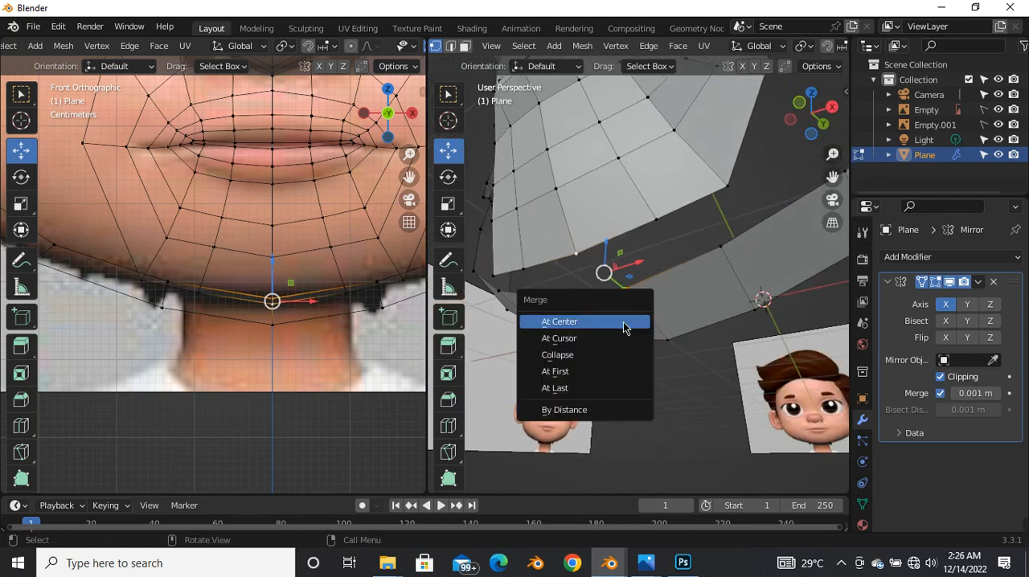
left_click(583, 389)
Step: Edge-slide the under-jaw edge beside the centre slightly toward the mirror line
middle_click_drag(590, 388, 708, 275)
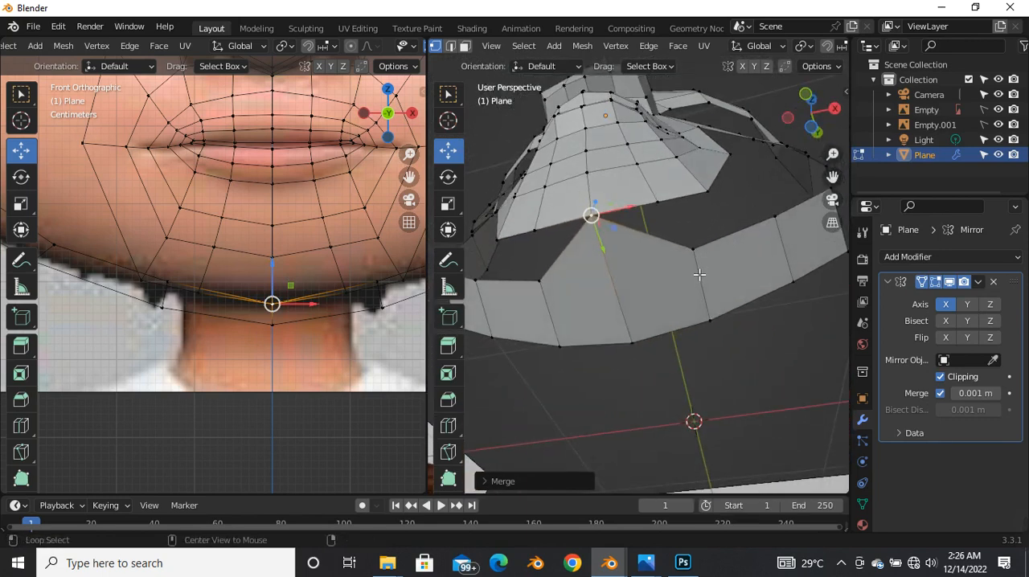
left_click(699, 274, "alt")
key("g")
key("g")
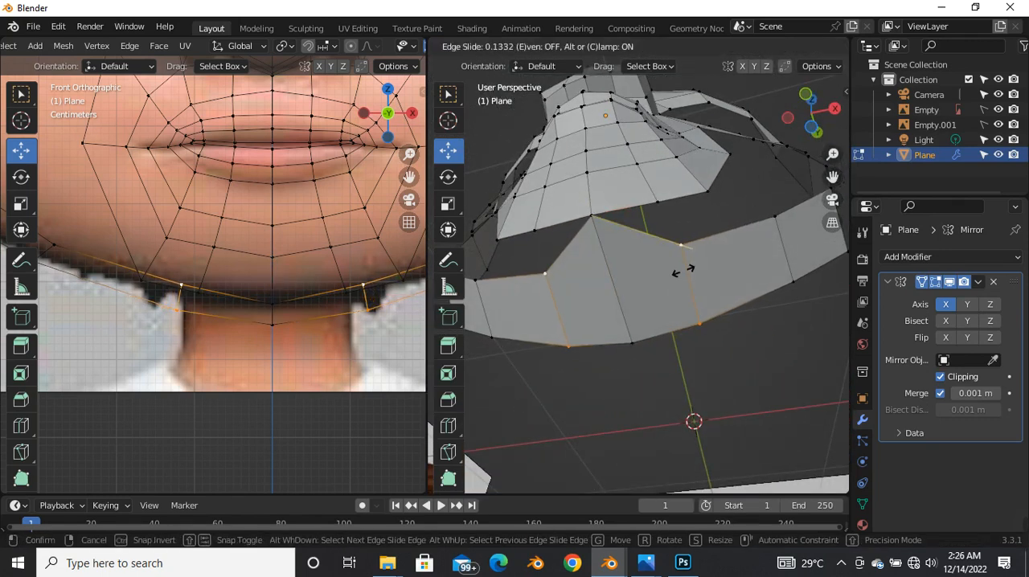
left_click(679, 271)
Step: Merge the slid edge's front vertex with the neighbouring vertex on the chin's lower border
left_click(675, 243)
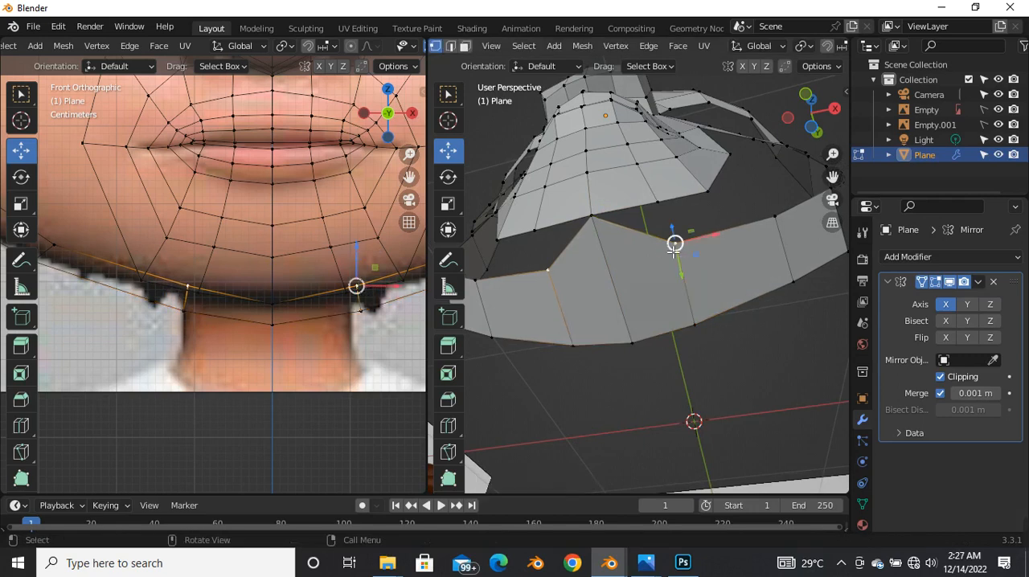
left_click(659, 207, "shift")
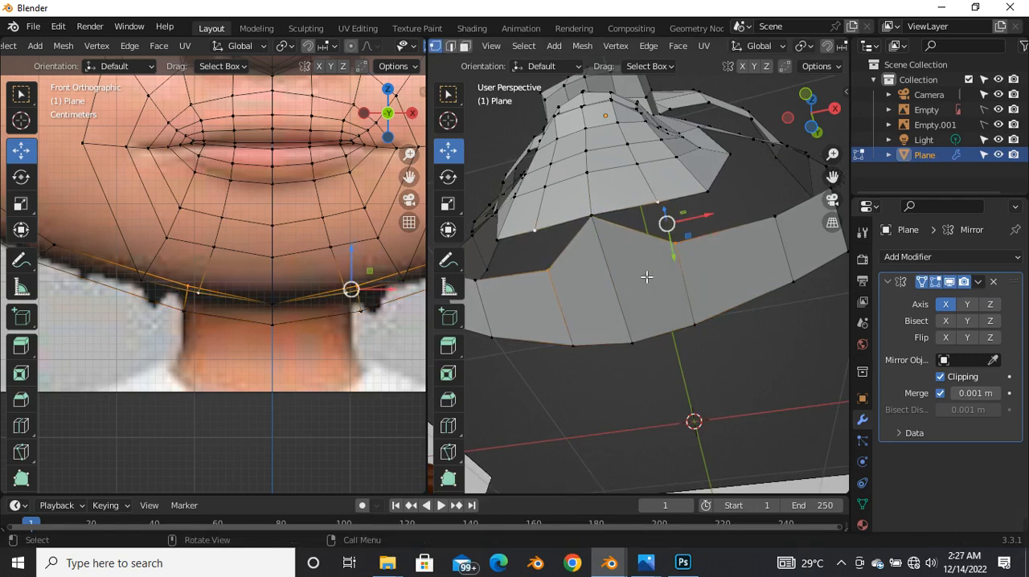
key("m")
left_click(634, 278)
Step: Add a loop cut across the next under-jaw face and merge its front vertex with the chin's outer corner vertex
middle_click_drag(635, 286, 710, 279)
key("ctrl+r")
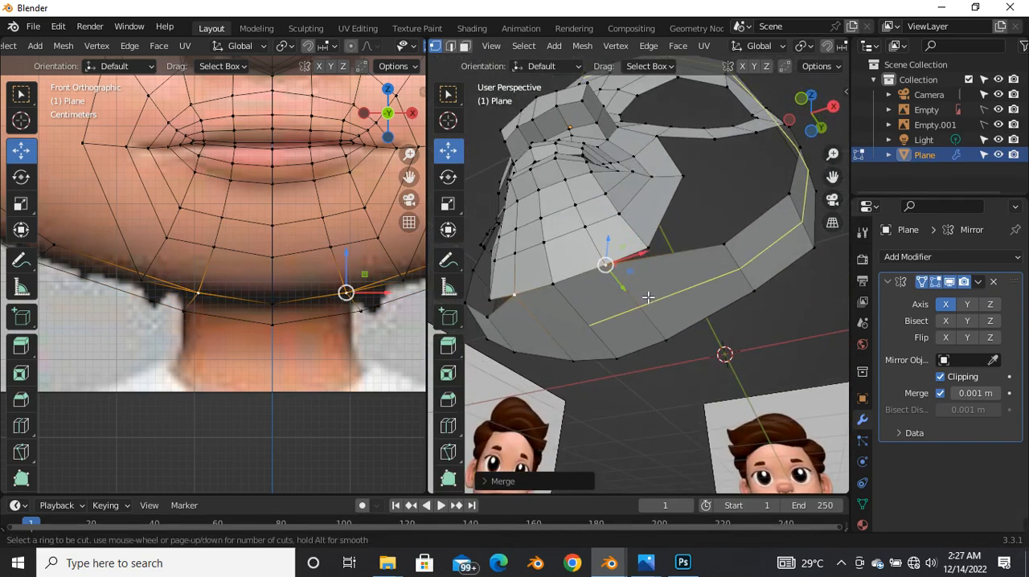
left_click(679, 257)
left_click(665, 256)
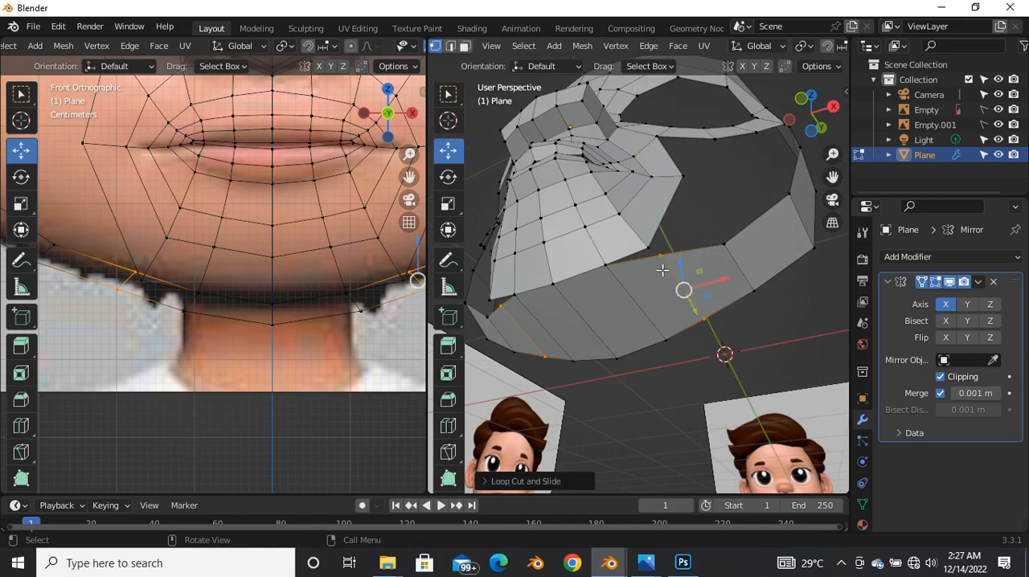
left_click(647, 253, "shift")
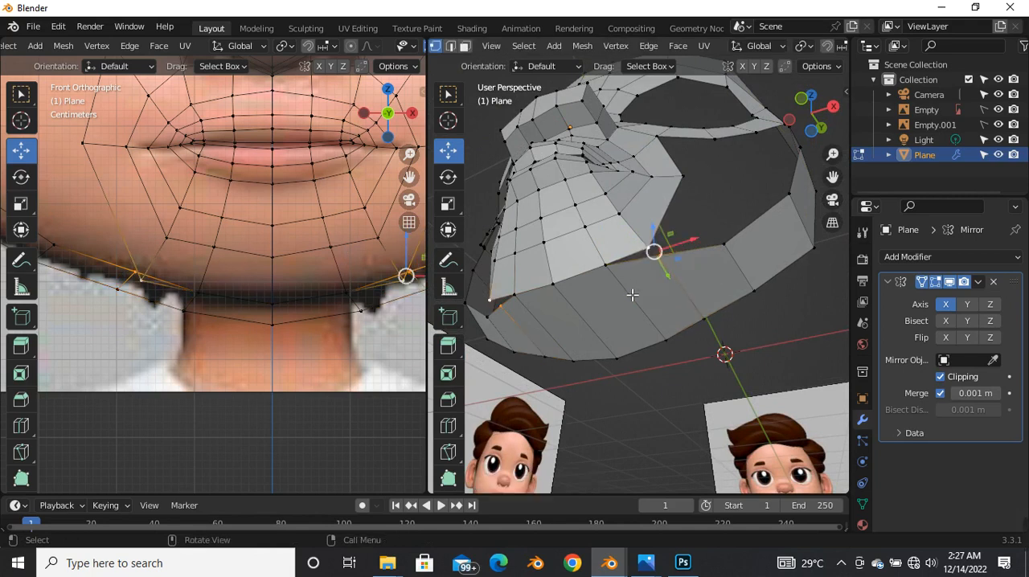
key("m")
left_click(627, 290)
Step: Examine how the chin and under-jaw strip join in the right and front views
middle_click_drag(620, 321, 613, 389)
key("grave")
left_click(712, 383)
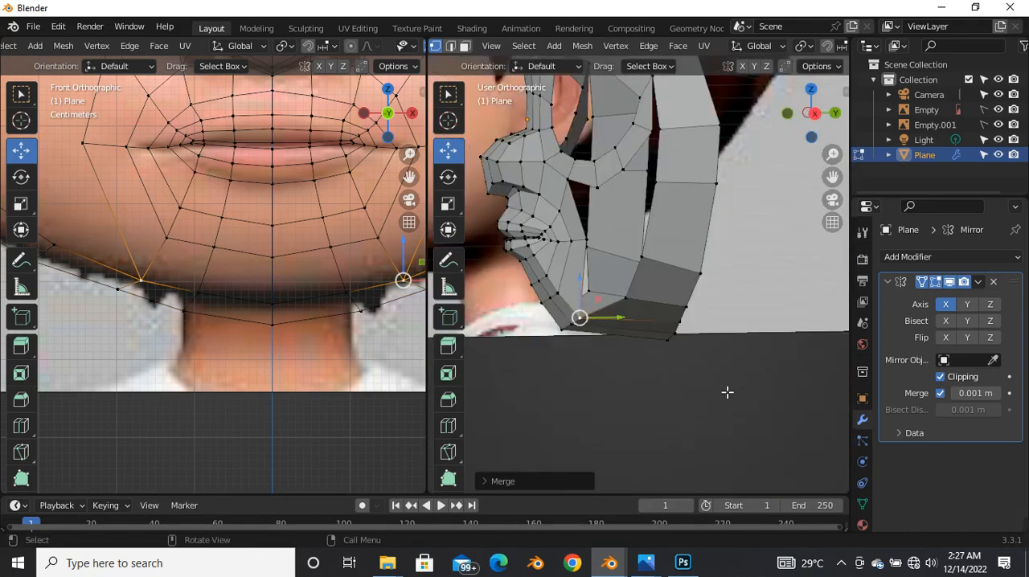
key("shift+z")
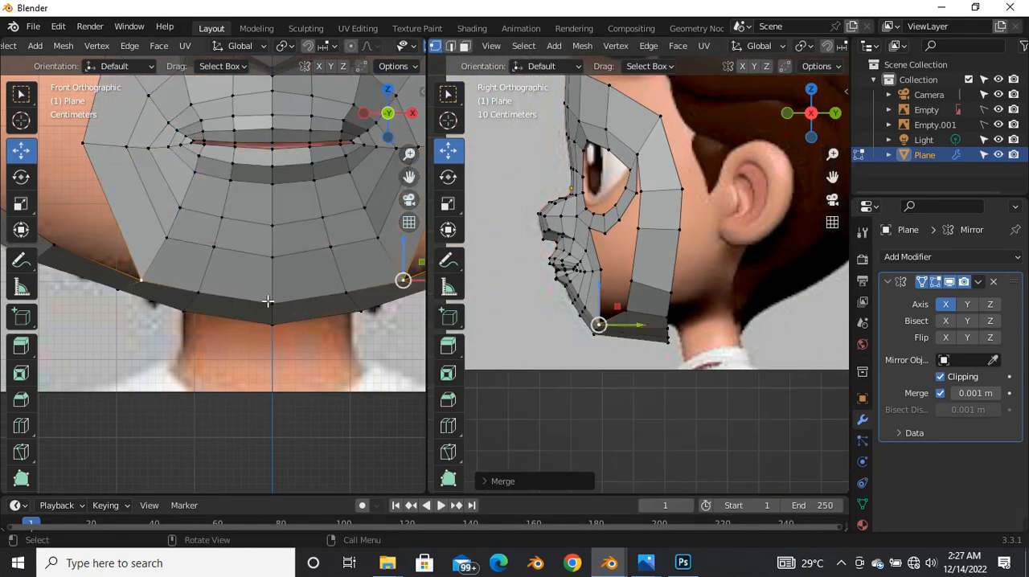
scroll(257, 301, "down", 3)
scroll(257, 301, "up", 4)
scroll(262, 303, "down", 2)
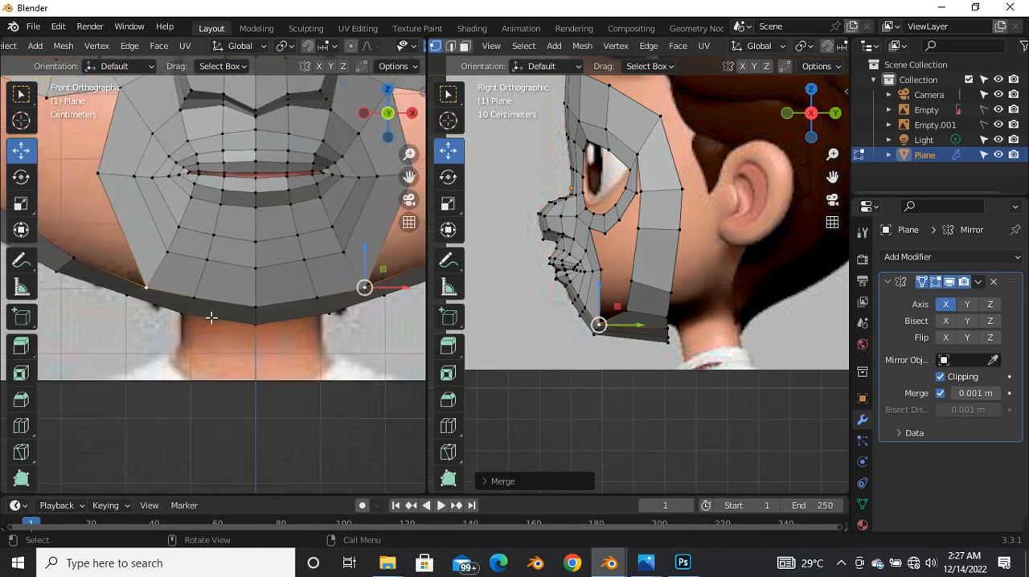
key("shift+z")
key("shift+z")
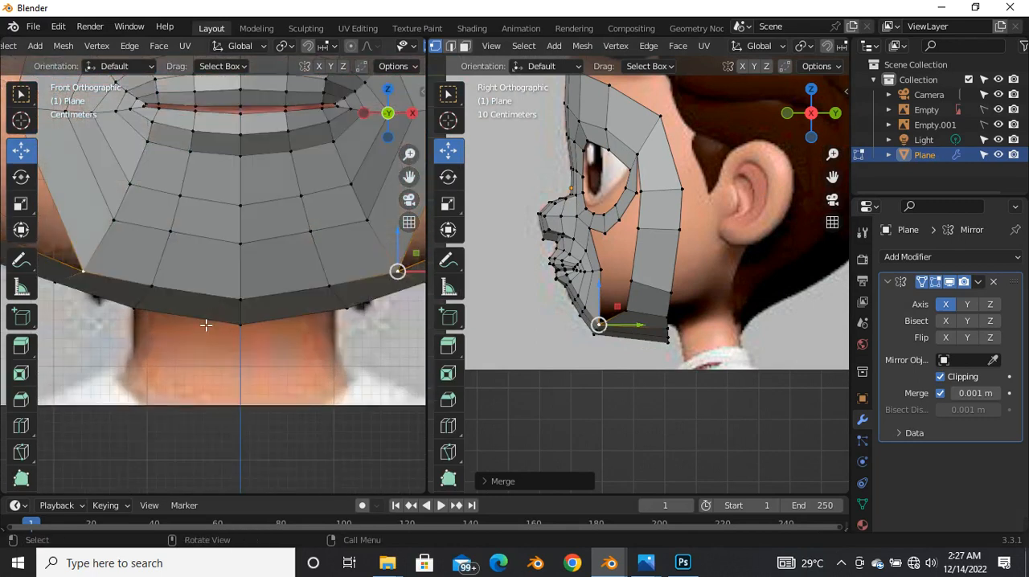
scroll(273, 306, "down", 2)
scroll(293, 311, "up", 4)
left_click_drag(293, 311, 300, 303)
Step: Slide the vertices in the row above the chin's lower border slightly downward in the front view
left_click(219, 280)
scroll(217, 279, "down", 5)
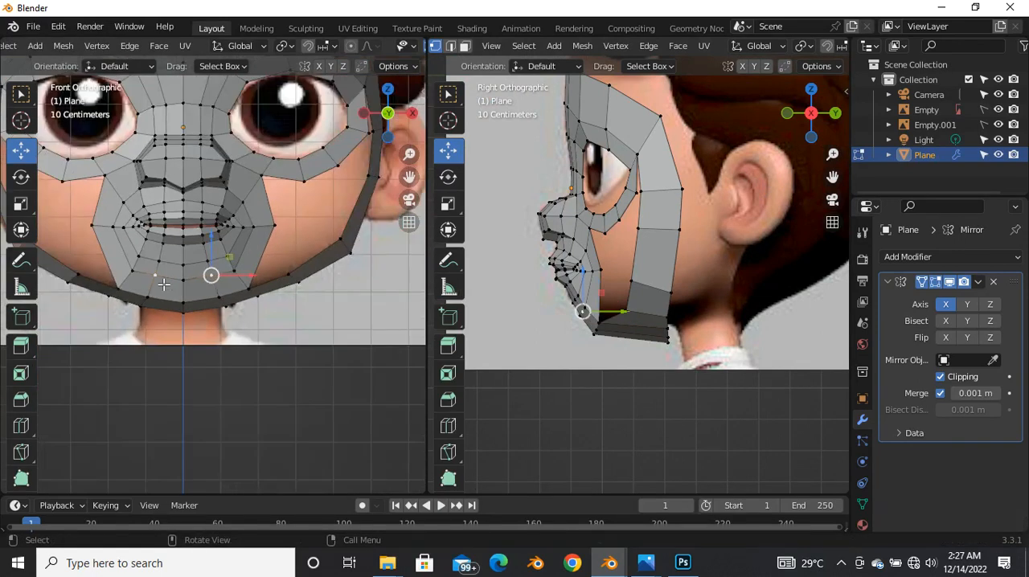
scroll(162, 281, "up", 2)
left_click(203, 282, "alt")
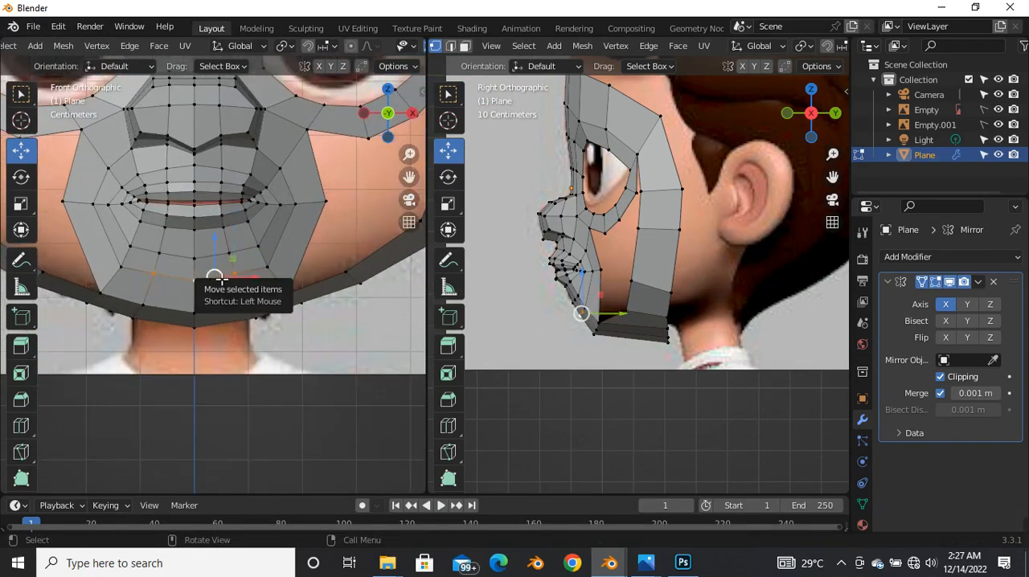
key("g")
key("g")
left_click(218, 283)
Step: Vertex-slide the outer vertex of that chin row by about 0.27 toward the chin's lower corner
left_click(268, 269)
key("g")
key("g")
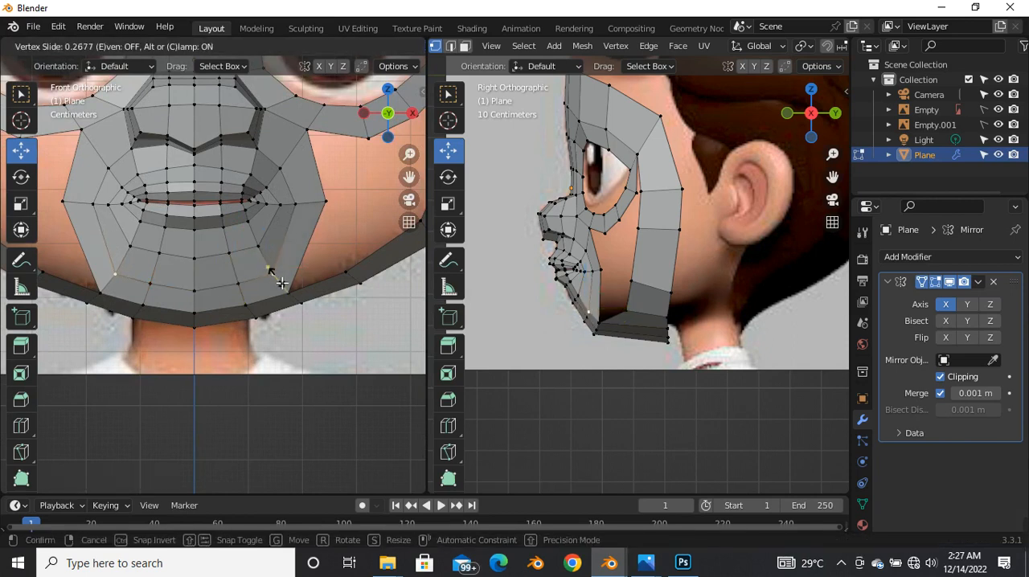
left_click(281, 283)
Step: Move the outermost vertex beside the mouth corner slightly outward in the front view to refine the cheek outline
scroll(272, 261, "up", 2)
scroll(593, 325, "up", 3)
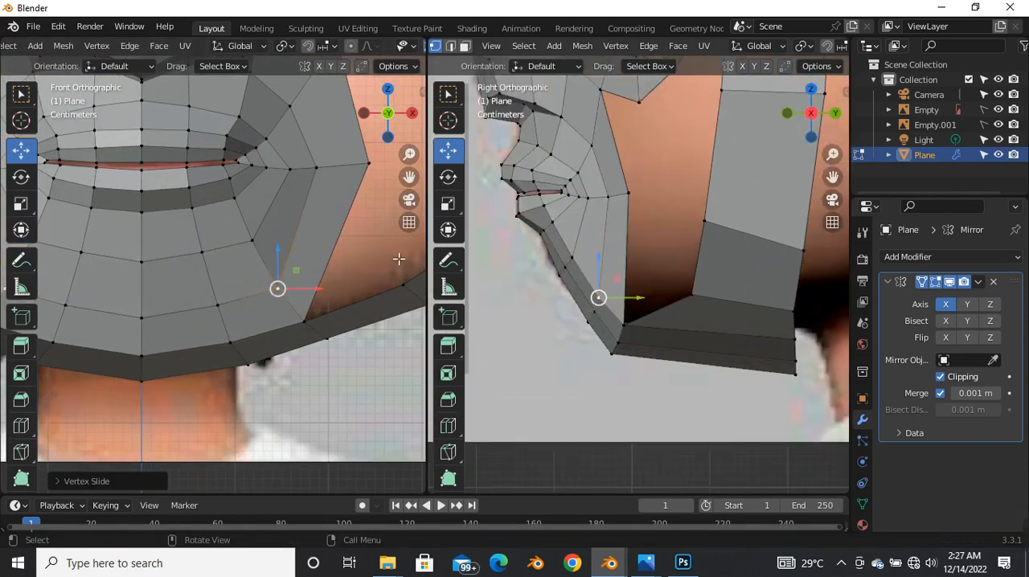
key("shift+z")
scroll(262, 255, "down", 4)
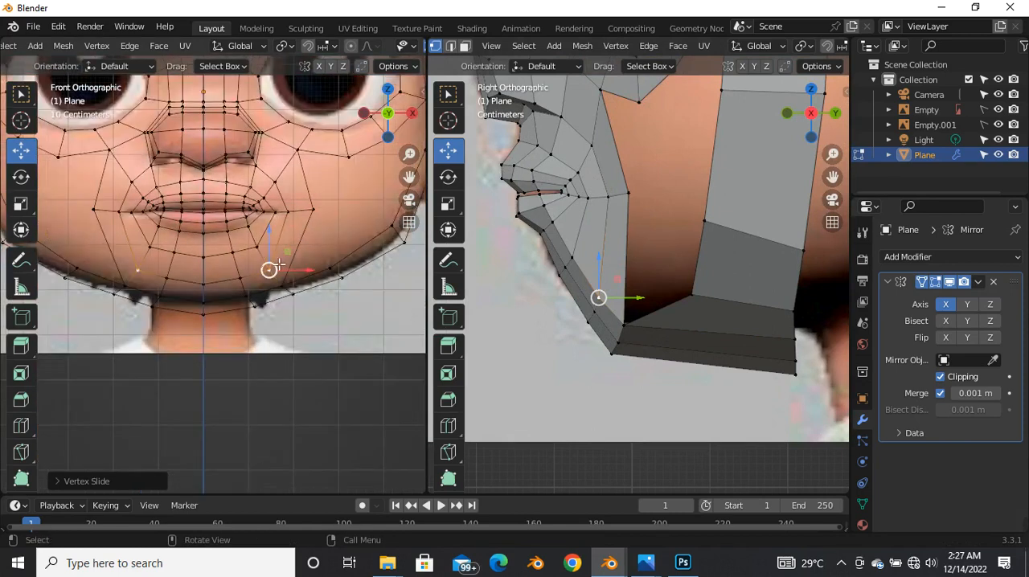
scroll(274, 259, "up", 4)
left_click(352, 166)
scroll(289, 252, "down", 4)
left_click_drag(336, 233, 339, 233)
key("shift+z")
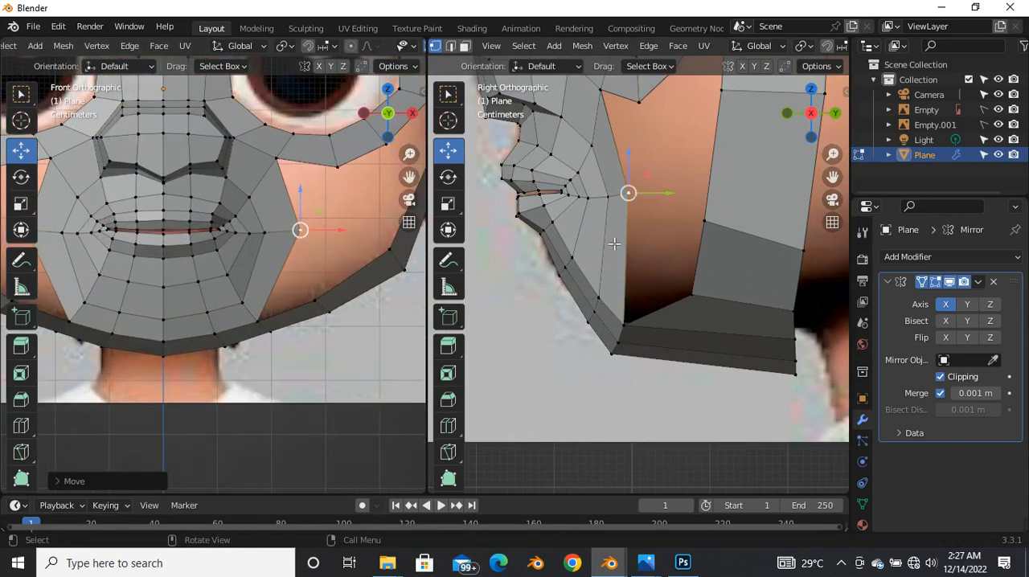
Step: Turn on X-ray in the side view, select the merged vertices along the chin's lower border and raise them
scroll(613, 235, "down", 1)
scroll(299, 229, "down", 2)
scroll(252, 251, "down", 2)
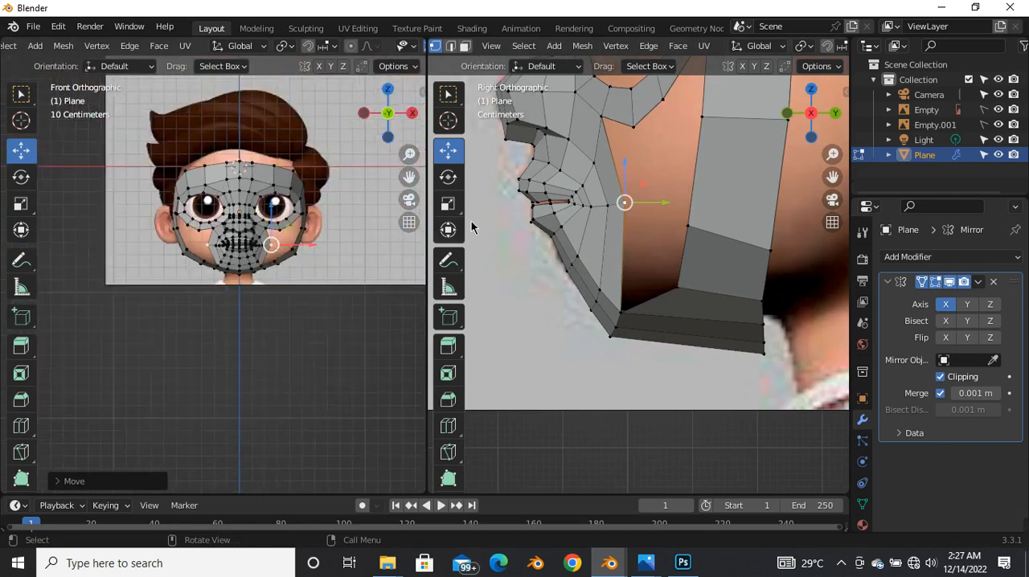
scroll(611, 221, "down", 3)
scroll(626, 257, "up", 3)
key("alt+z")
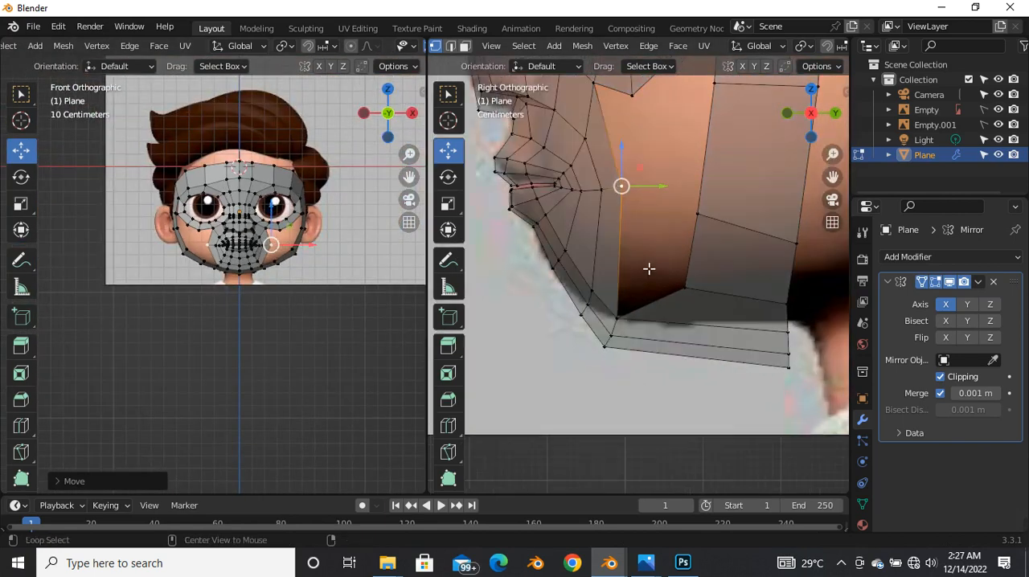
left_click(624, 312)
left_click_drag(634, 380, 602, 299)
left_click_drag(617, 339, 620, 320)
scroll(259, 267, "up", 5)
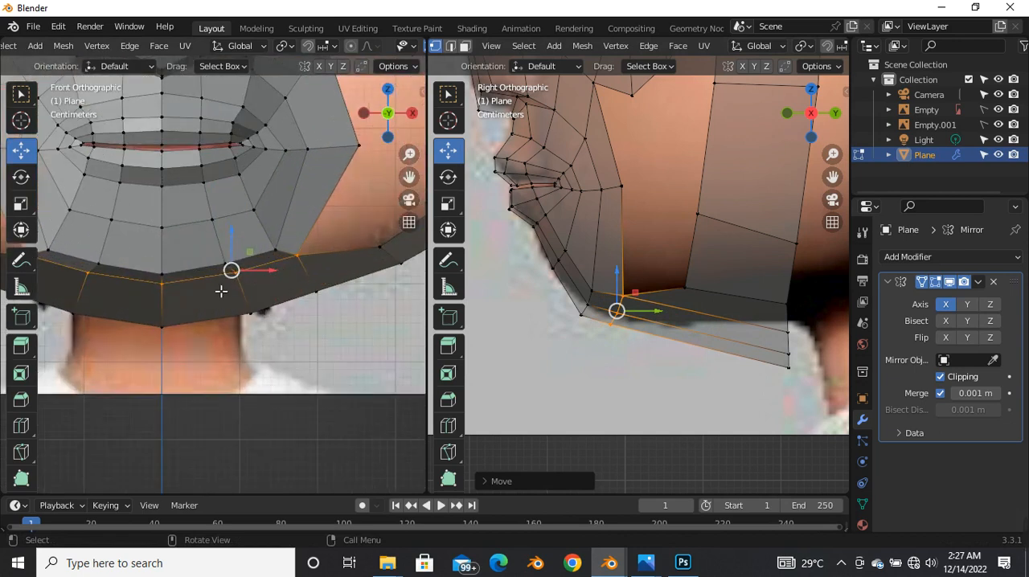
Step: Lower the selected chin border vertices along Z in the front view to follow the reference chin line
scroll(221, 291, "down", 2)
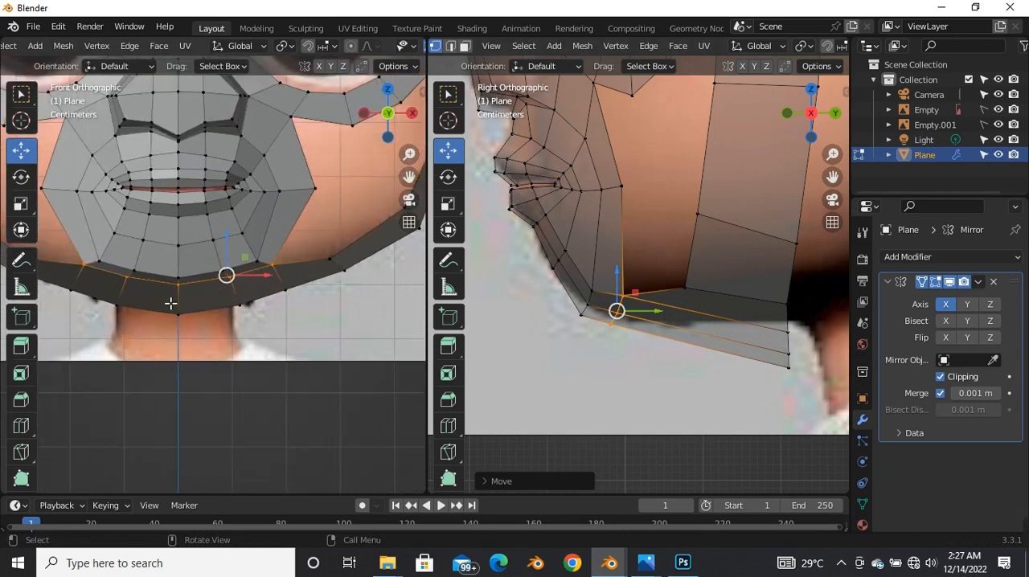
key("alt+z")
left_click_drag(226, 261, 233, 274)
Step: Box-select the rear vertices of the under-jaw strip in the side view and raise them to flatten the strip
scroll(518, 325, "down", 3)
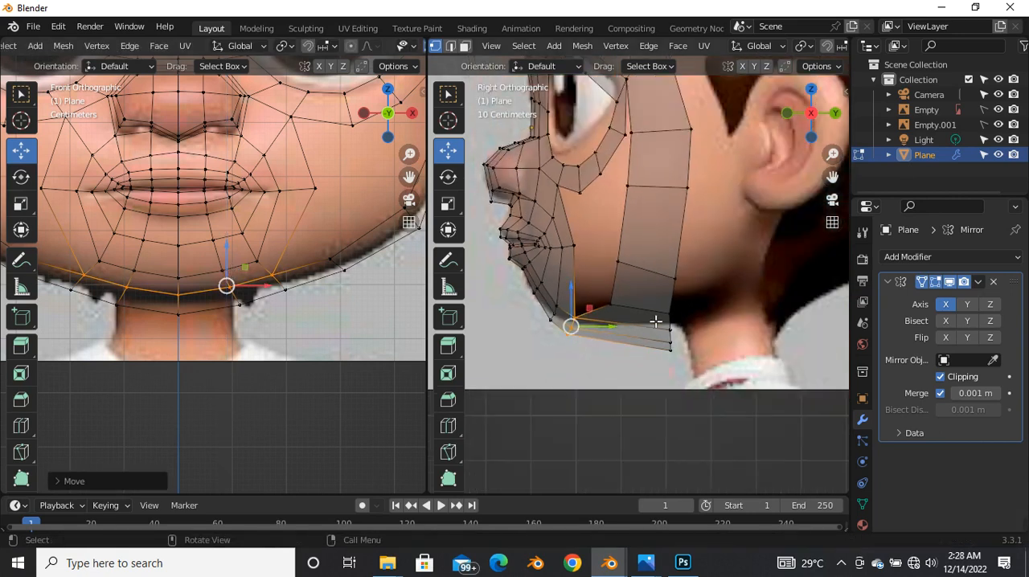
scroll(669, 335, "up", 2)
left_click_drag(659, 316, 695, 385)
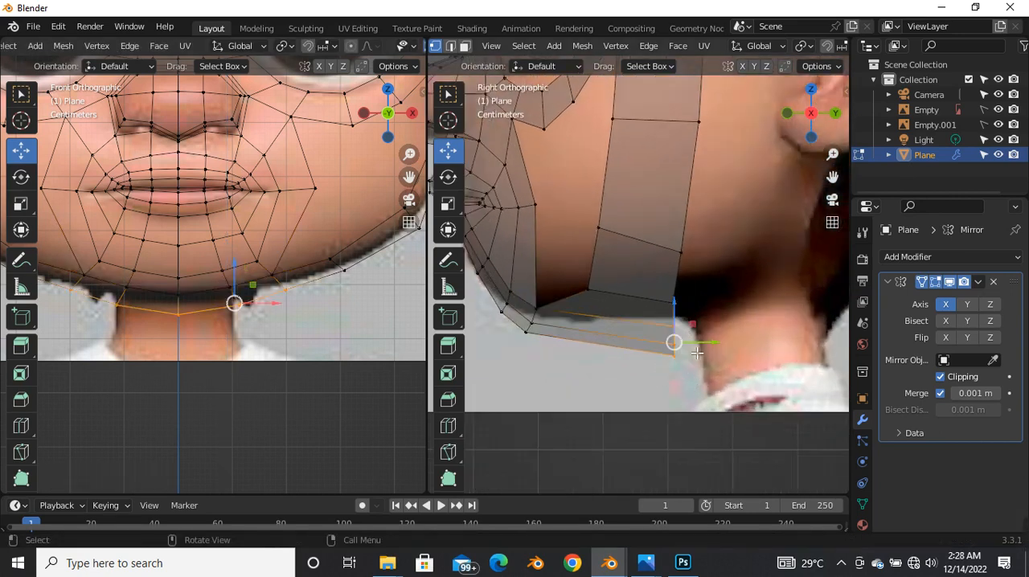
left_click_drag(651, 285, 682, 306, "shift")
left_click_drag(649, 222, 696, 337, "shift")
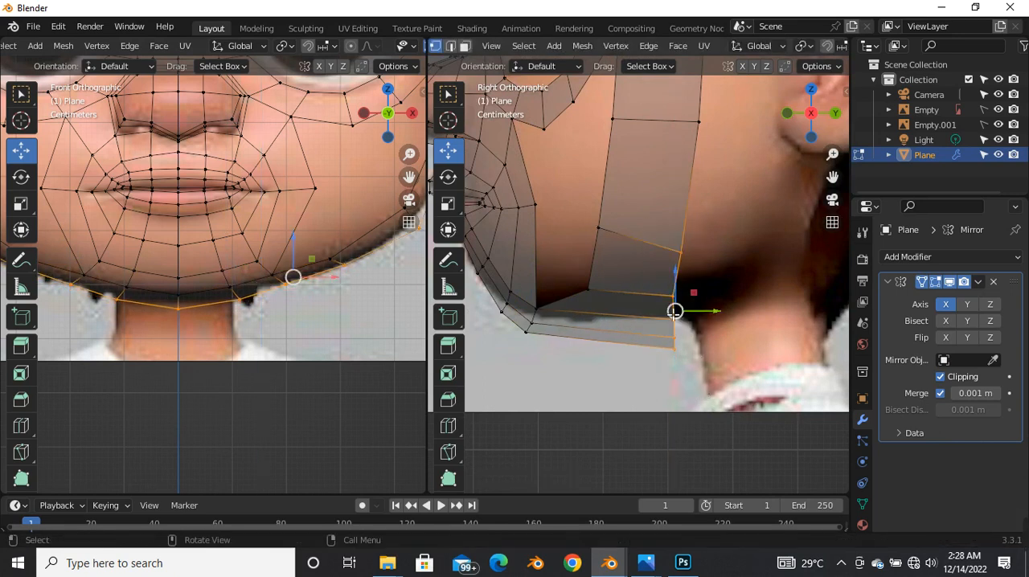
mouse_move(675, 287)
left_mouse_down()
mouse_move(676, 263)
mouse_move(683, 279)
left_mouse_up()
Step: Raise the rear vertex of the cheek strip's row above the jaw in the side view, and turn off X-ray
left_click(681, 247)
left_click_drag(689, 240, 688, 225)
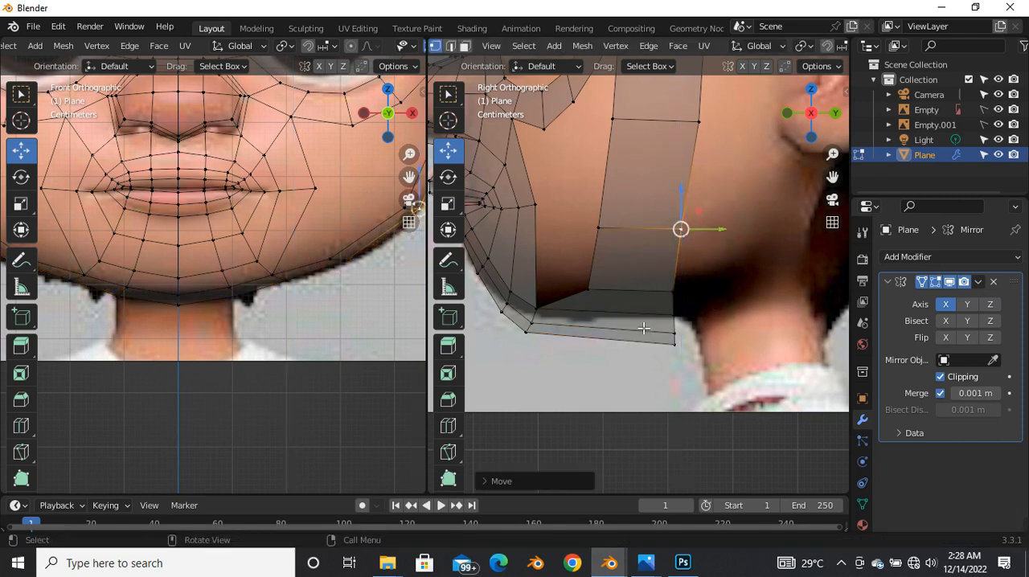
key("alt+z")
Step: Merge the outer vertex of the eye surround with the adjacent front vertex of the cheek strip At Center
scroll(689, 316, "down", 8)
scroll(662, 345, "up", 4)
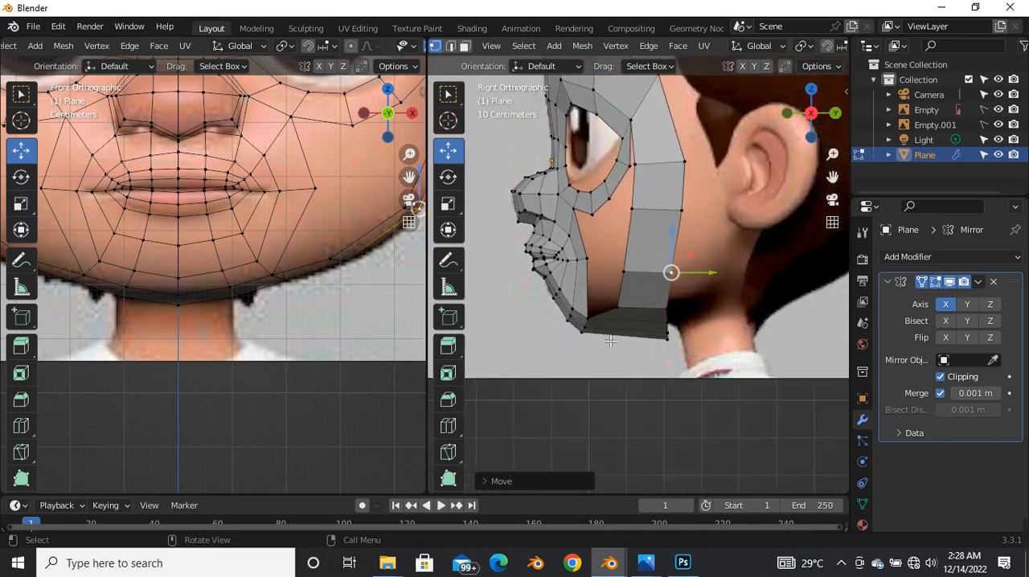
scroll(566, 307, "up", 4)
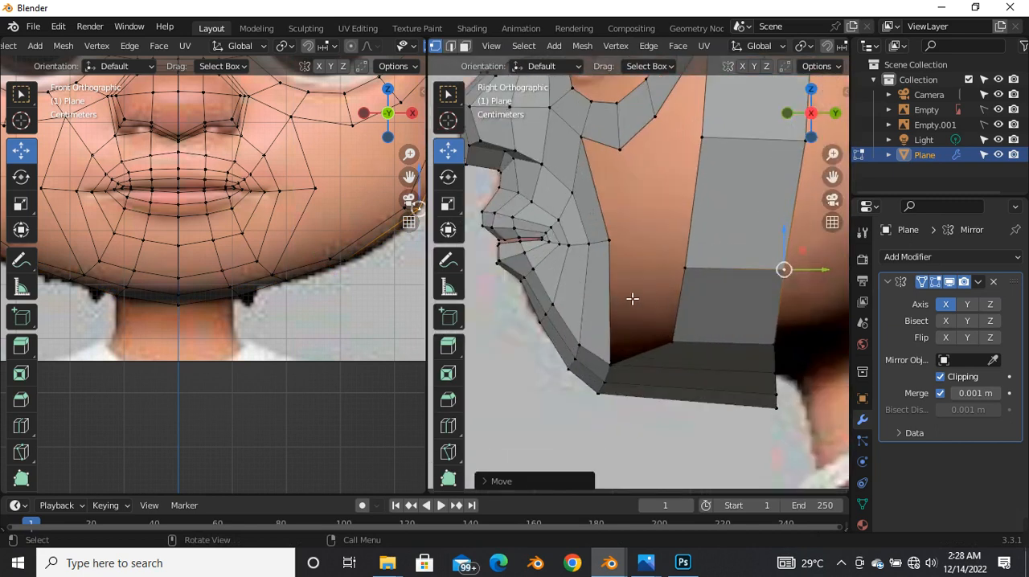
scroll(636, 309, "down", 5)
scroll(640, 255, "up", 4)
scroll(687, 306, "down", 5)
scroll(690, 253, "up", 5)
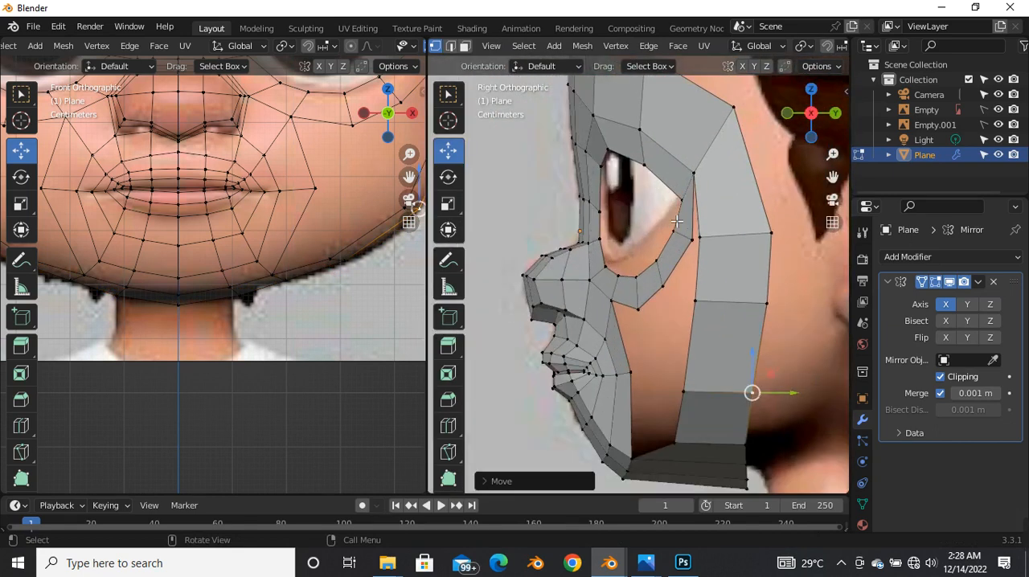
left_click(711, 251)
scroll(691, 265, "up", 2)
left_click(683, 293, "shift")
key("m")
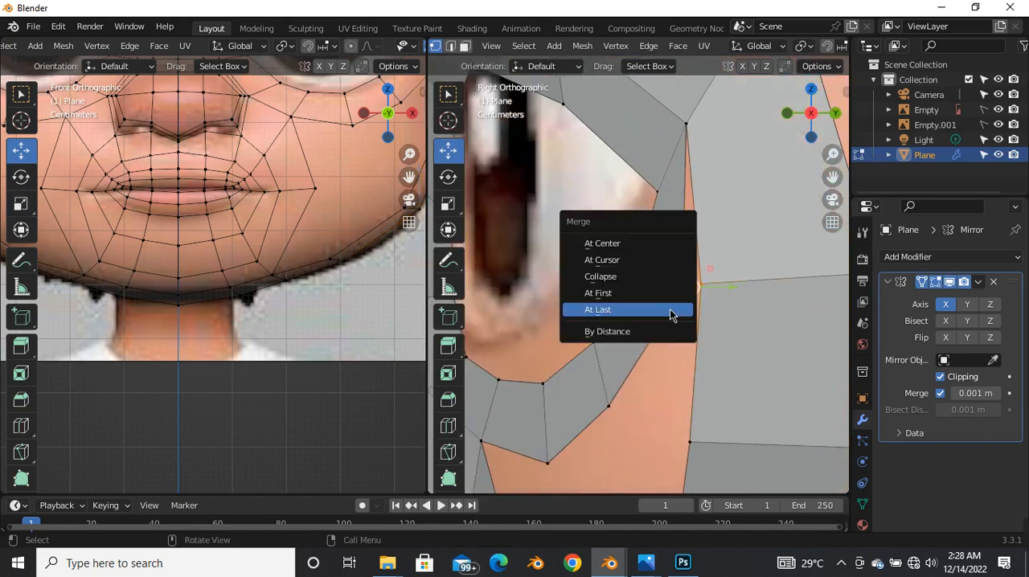
left_click(635, 238)
Step: Merge the next lower vertex of the eye surround with the cheek strip vertex across the gap At Center
scroll(669, 288, "down", 2)
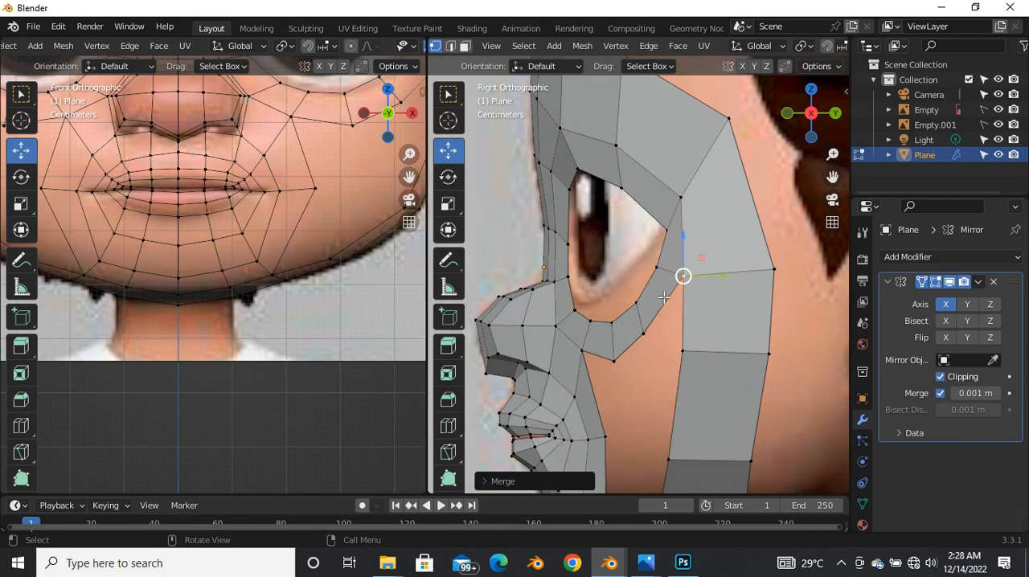
scroll(677, 330, "up", 1)
left_click(665, 316)
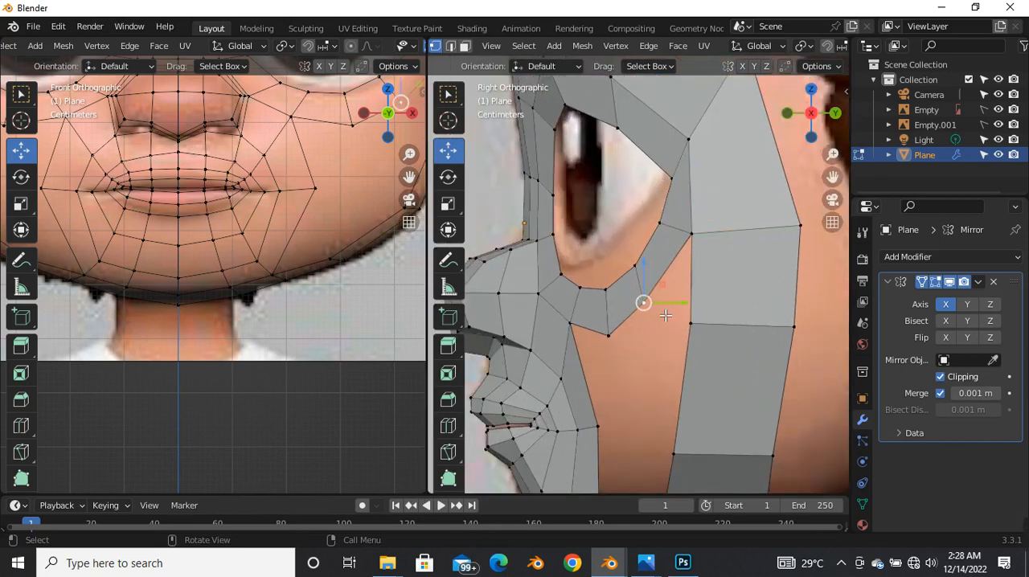
scroll(677, 345, "down", 2)
scroll(674, 380, "up", 1)
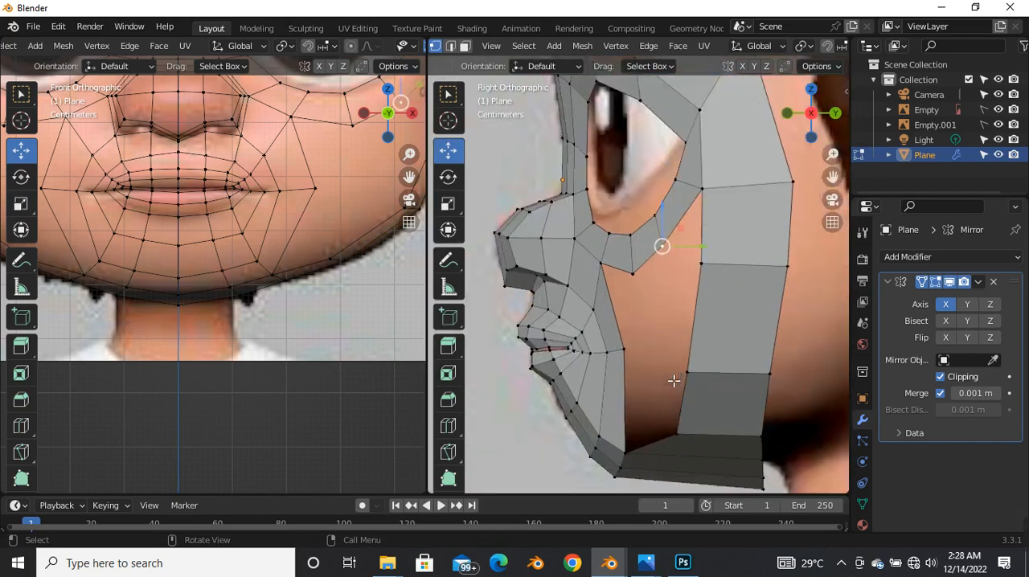
left_click(699, 264, "shift")
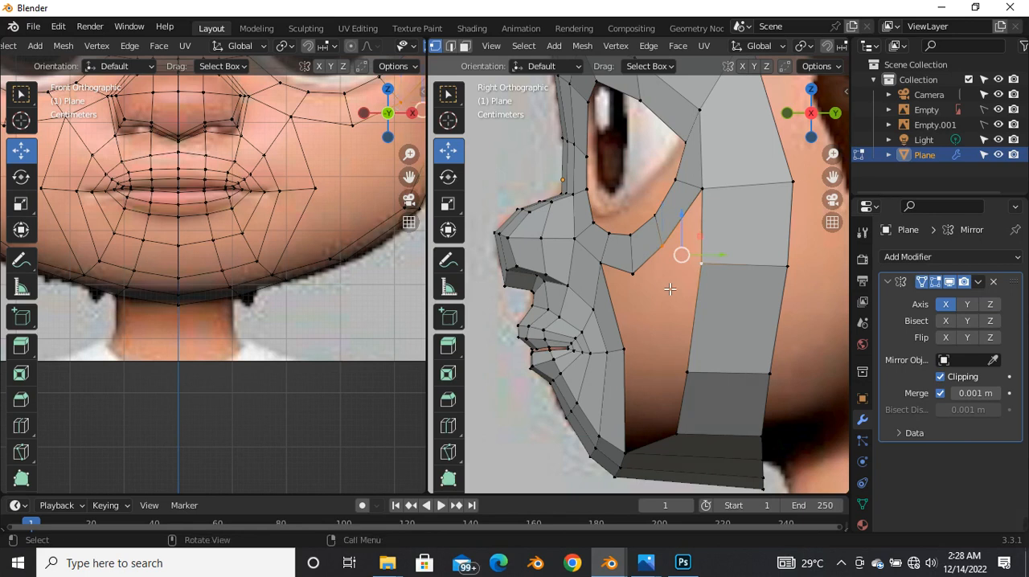
key("m")
left_click(665, 285)
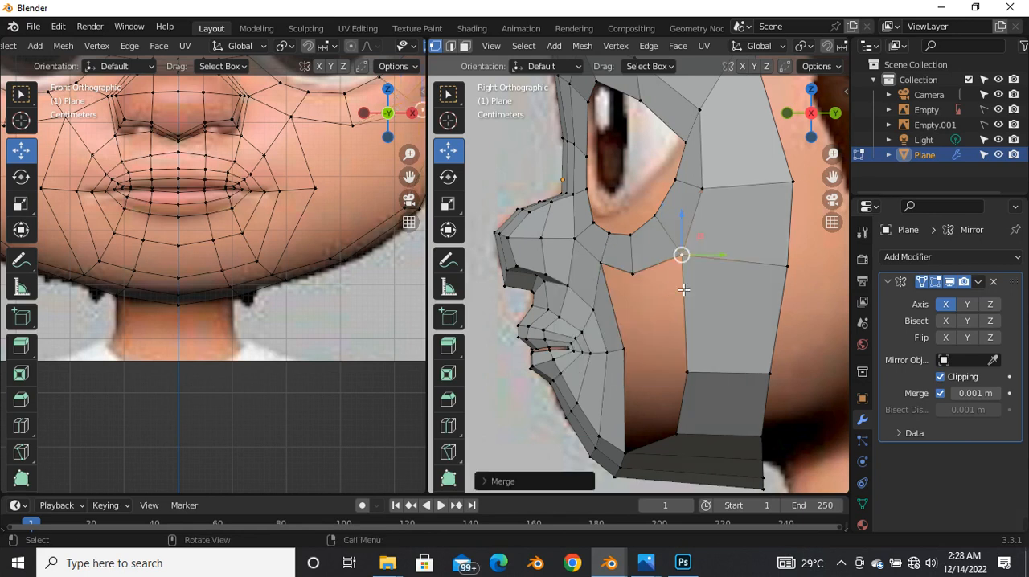
Step: Move the lower merged vertex slightly back and up in the side view with X-ray on, restoring solid shading when done
key("alt+z")
left_click_drag(682, 256, 690, 249)
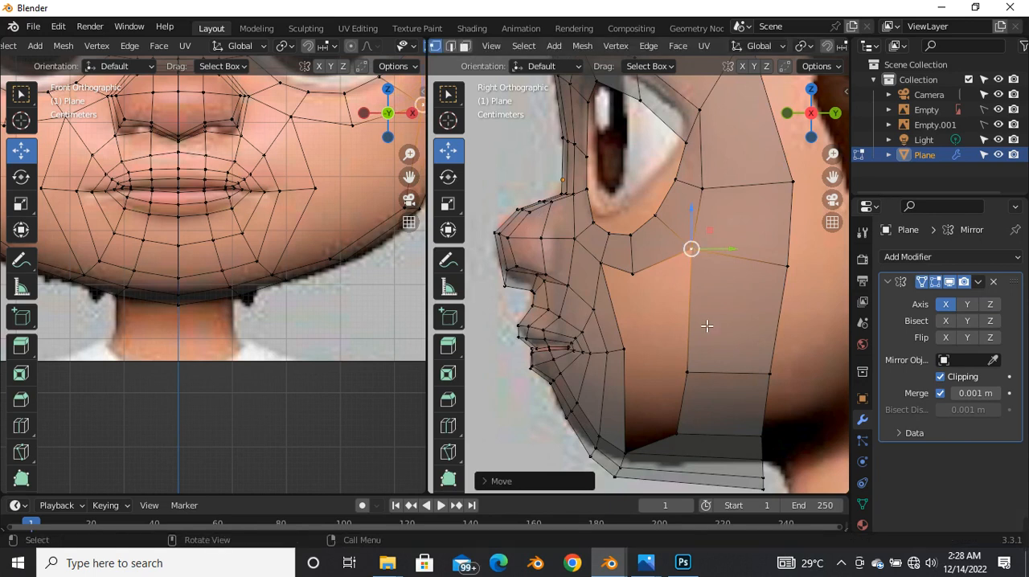
left_click(571, 249)
key("alt+z")
Step: In edge selection, fill a face between the mouth patch's lower outer edge and the cheek strip's edge above the jaw
scroll(670, 304, "up", 2)
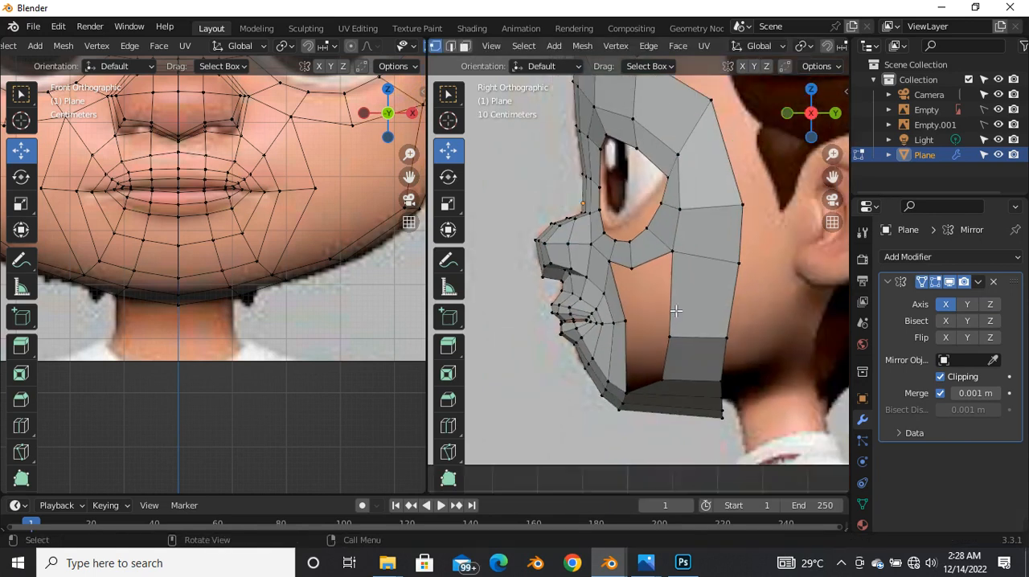
scroll(586, 336, "down", 2)
key("2")
left_click(580, 359)
left_click(621, 375, "shift")
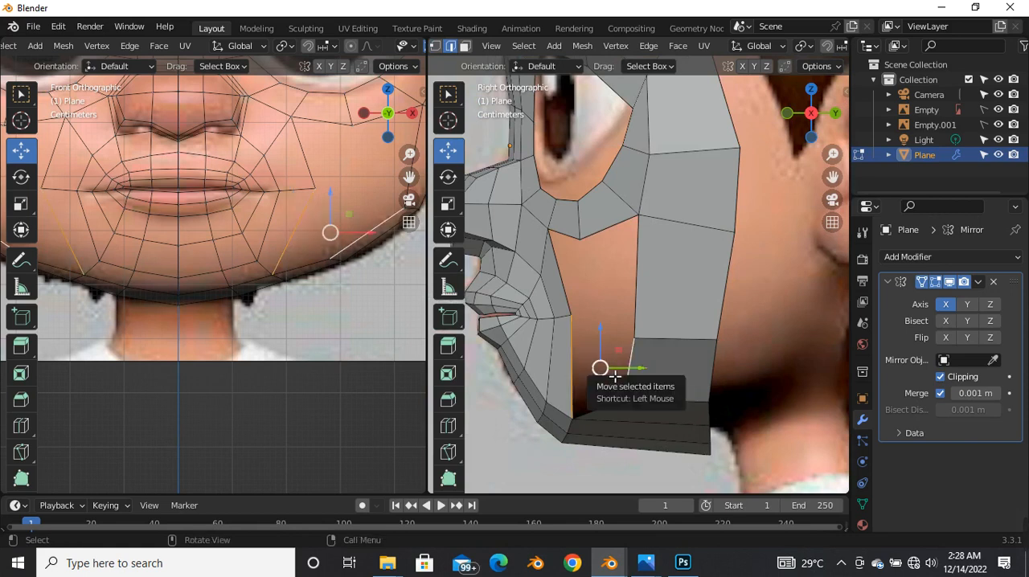
key("f")
Step: Try to fill the cheek gap starting from the upper edge of the new face
left_click(591, 327)
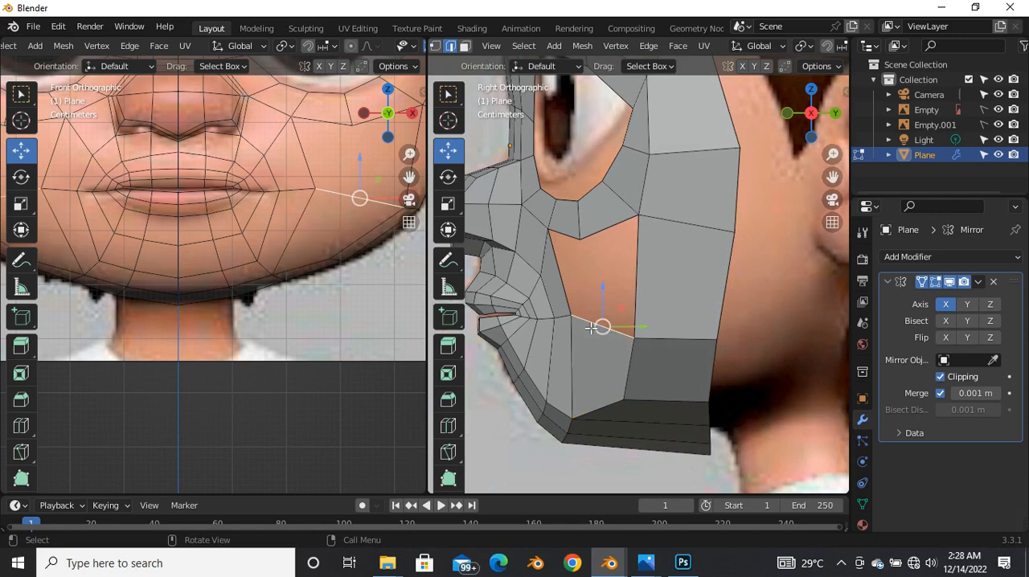
key("f")
key("ctrl+z")
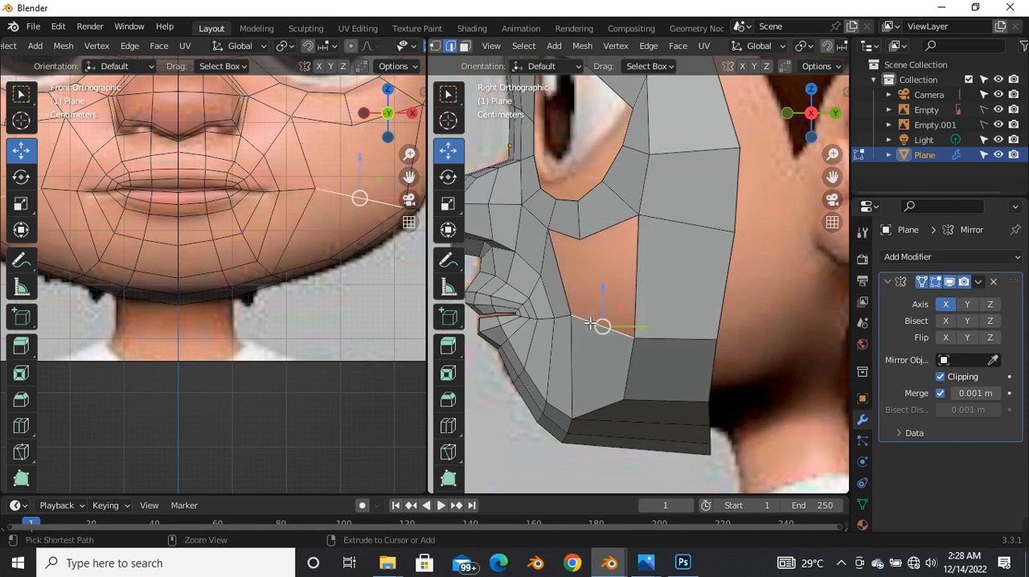
Step: Fill the remaining cheek gap with two faces, starting from its front edge between the nose and the mouth corner
left_click(566, 287)
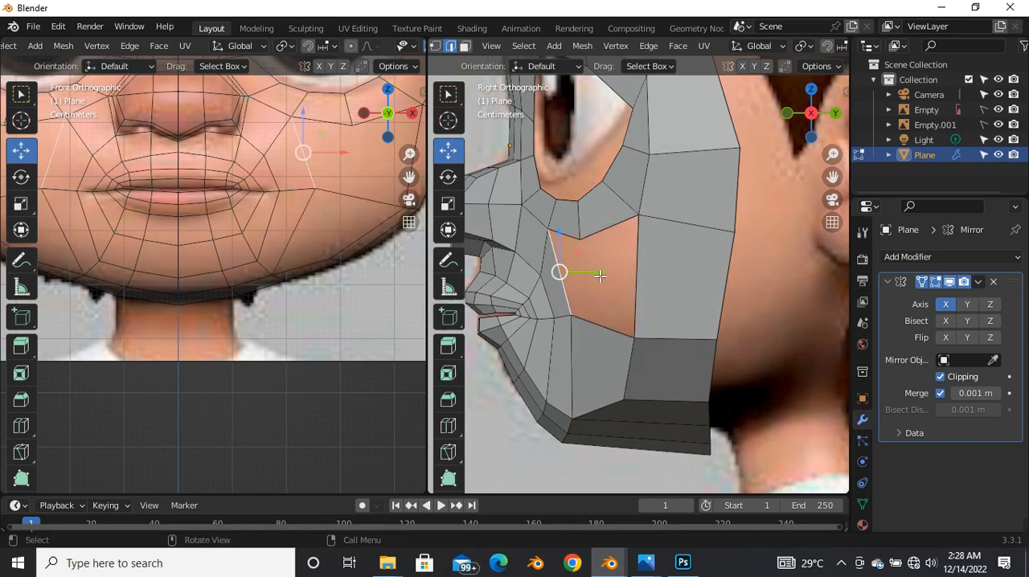
key("f")
key("f")
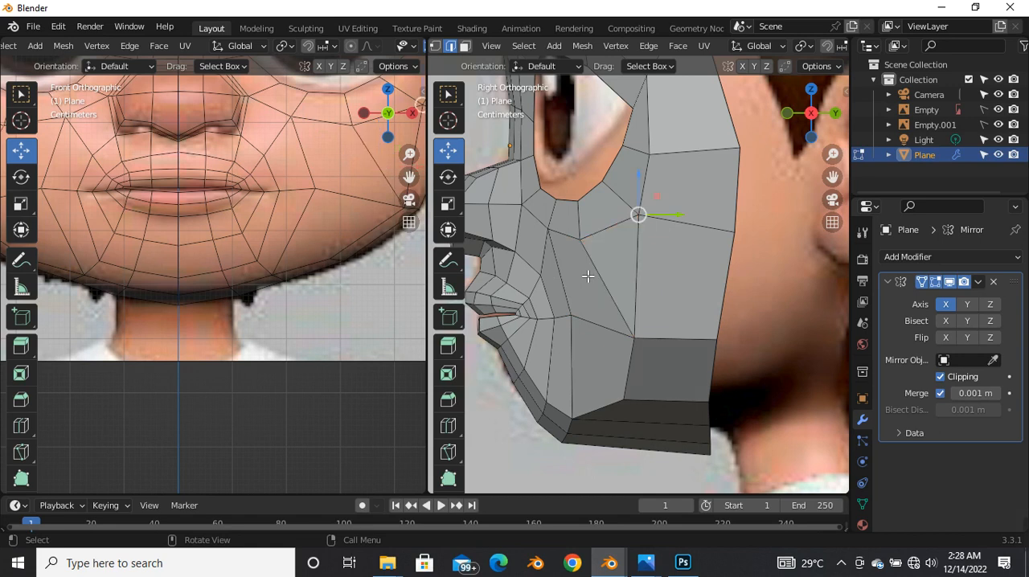
key("ctrl+z")
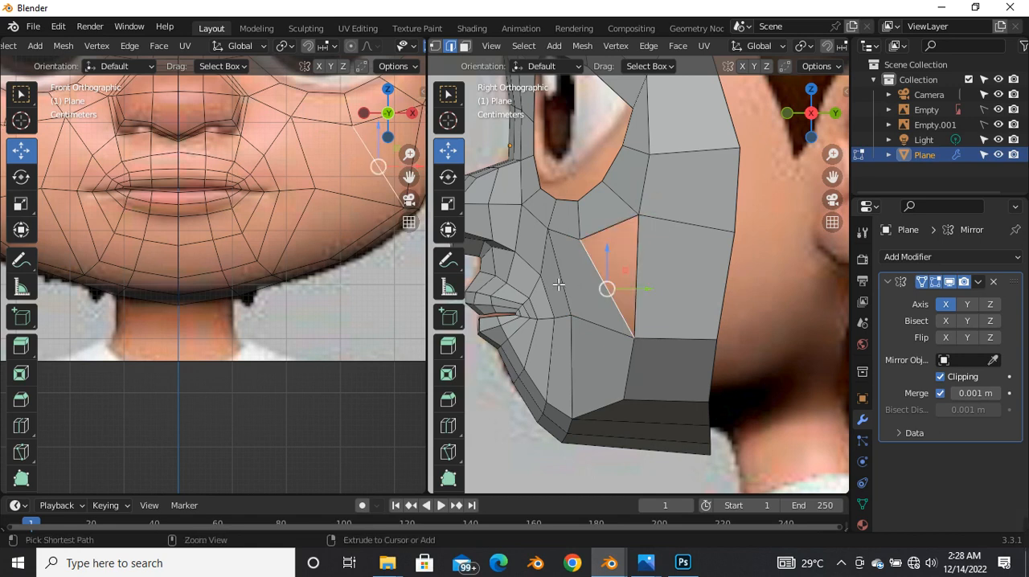
key("ctrl+z")
scroll(563, 295, "up", 2)
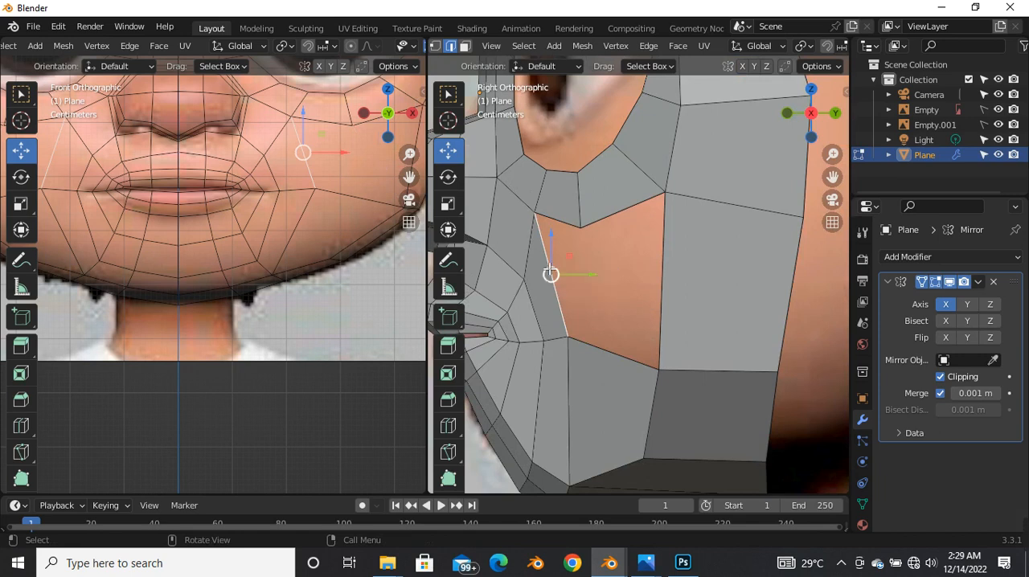
key("f")
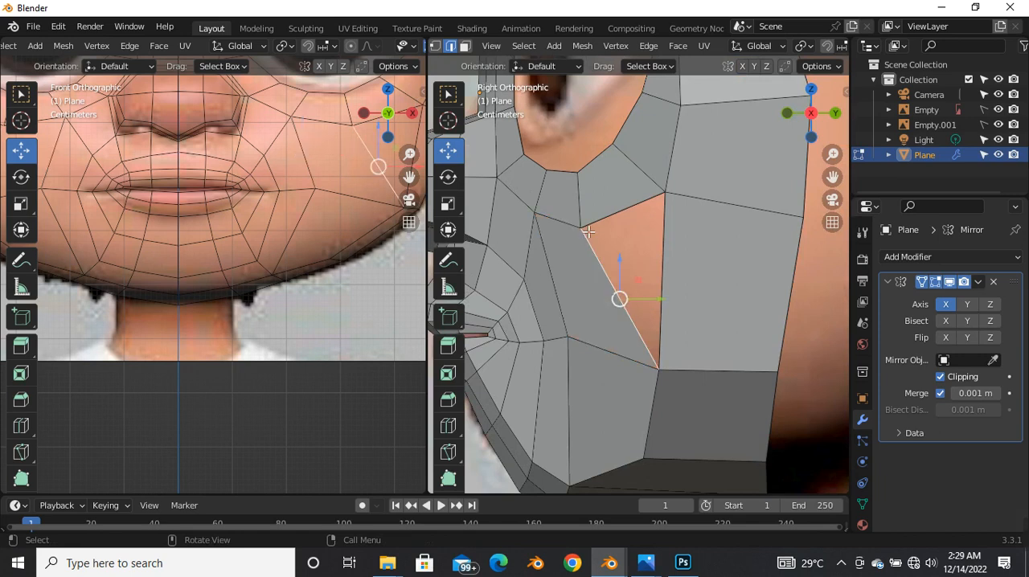
key("f")
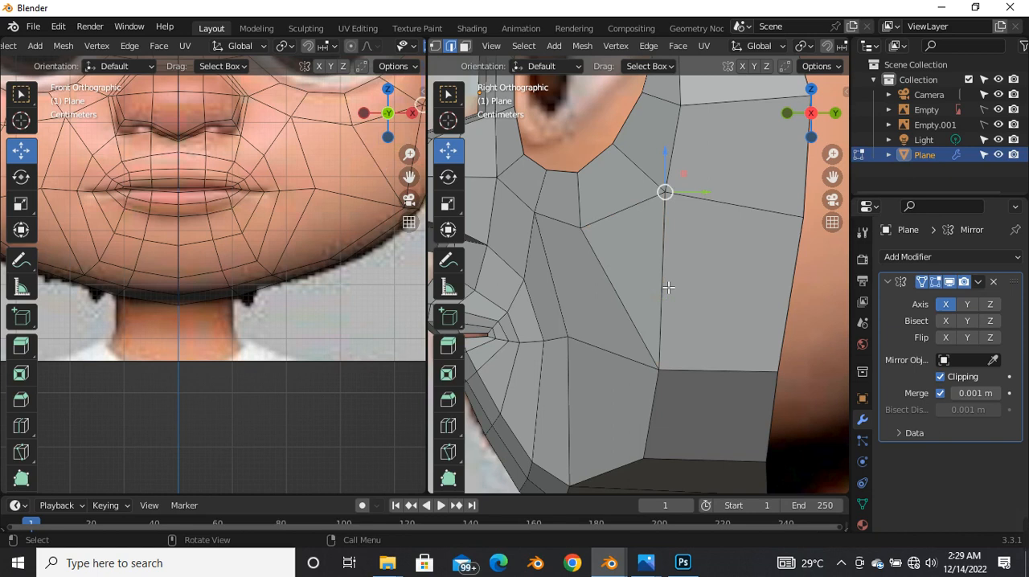
Step: Add a loop cut across the cheek strip beside the newly filled triangular face
scroll(607, 284, "down", 3)
key("ctrl+r")
left_click(615, 274)
left_click(617, 265)
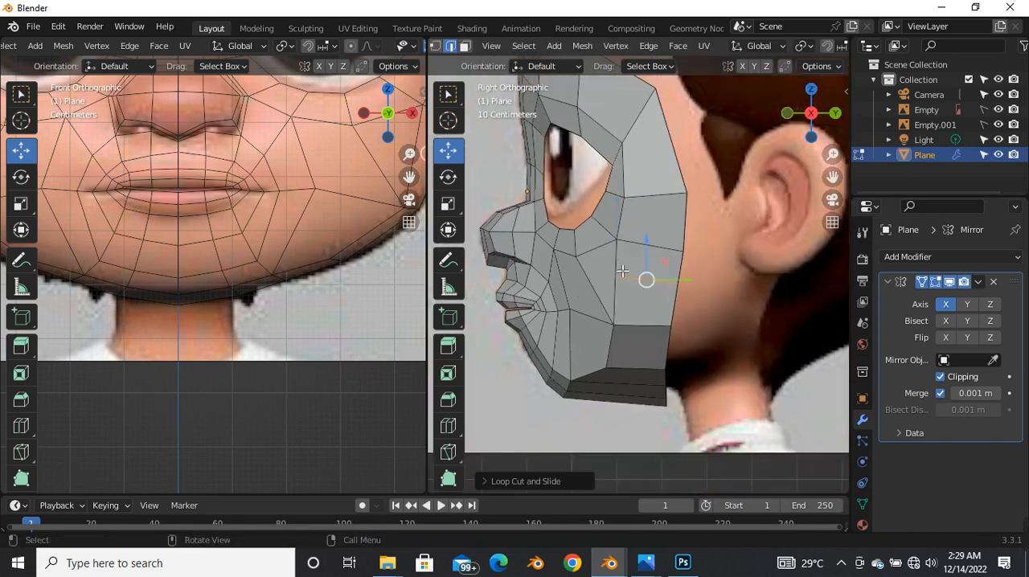
Step: Return to vertex selection and examine the cheek topology around the new loop in the side view
scroll(609, 277, "up", 4)
left_click_drag(597, 259, 759, 318)
left_click_drag(718, 291, 725, 292)
left_click(523, 235)
left_click(611, 202)
left_click(609, 284)
left_click(601, 350)
left_click(764, 335)
scroll(614, 253, "down", 6)
scroll(612, 281, "down", 3)
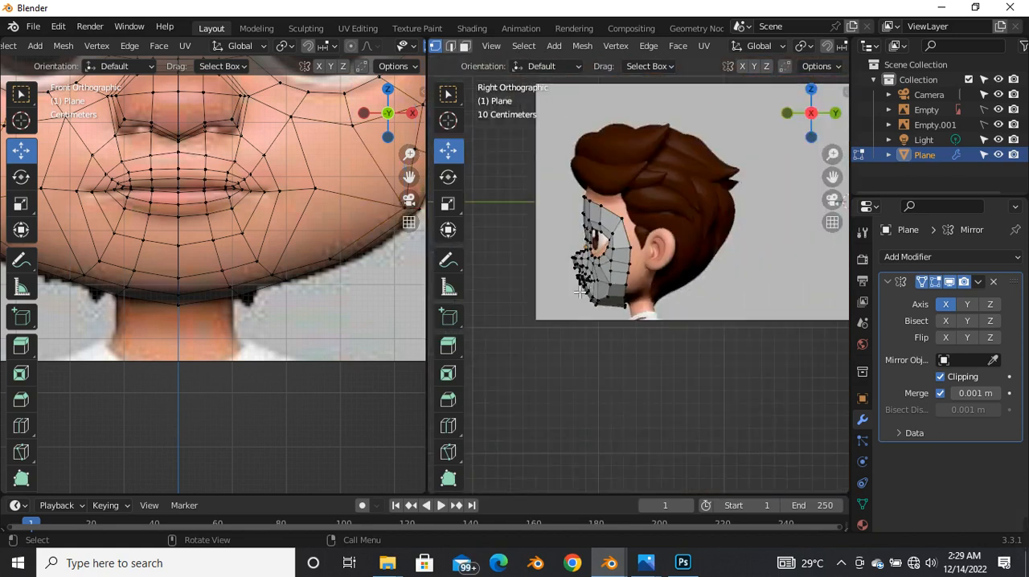
Step: Turn on X-ray and move the cheek vertex below the eye up by about 0.008 m in the side view
scroll(614, 275, "up", 5)
key("alt+z")
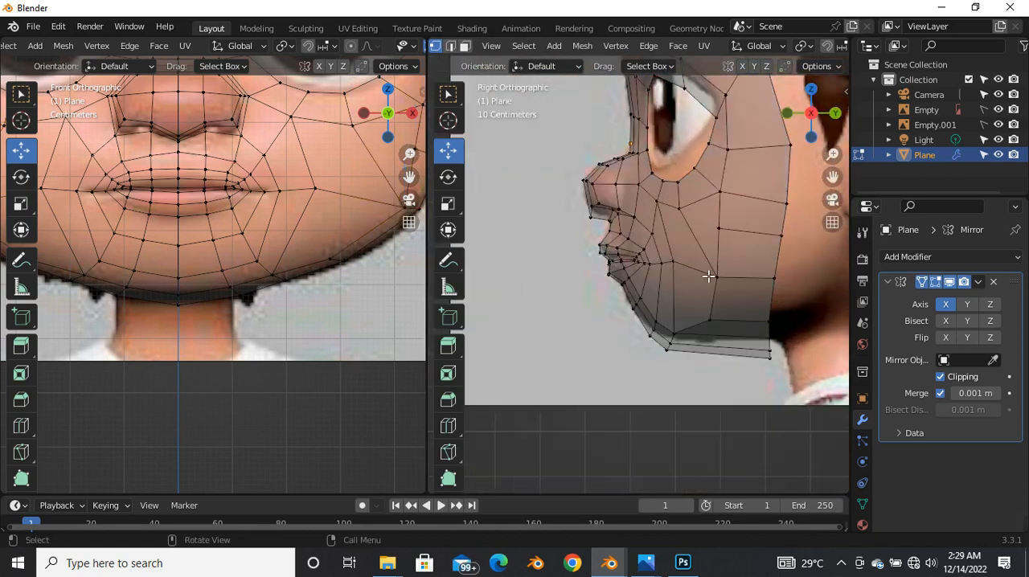
scroll(667, 275, "up", 3)
scroll(619, 273, "down", 3)
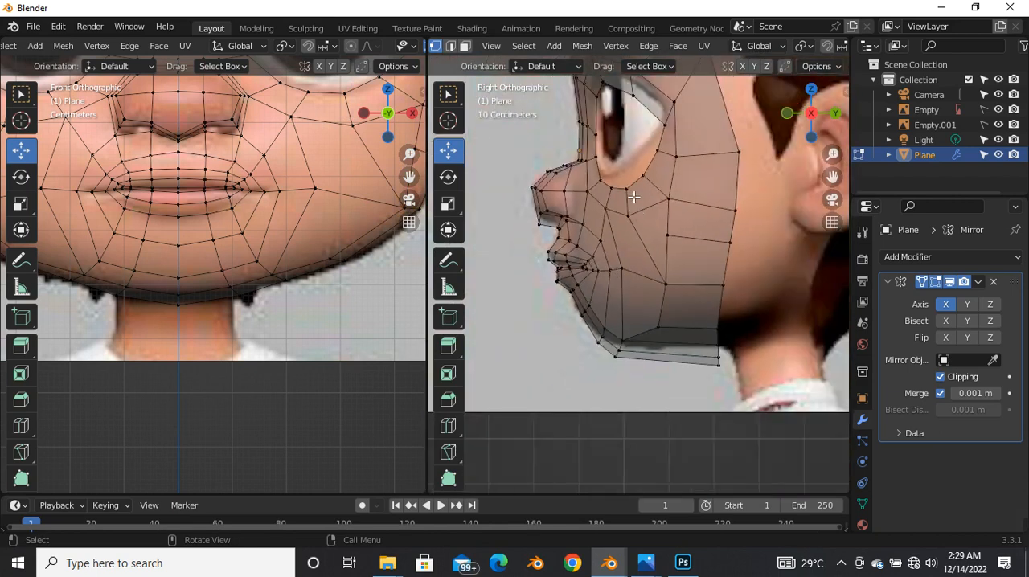
scroll(633, 197, "up", 3)
left_click(629, 236)
key("g")
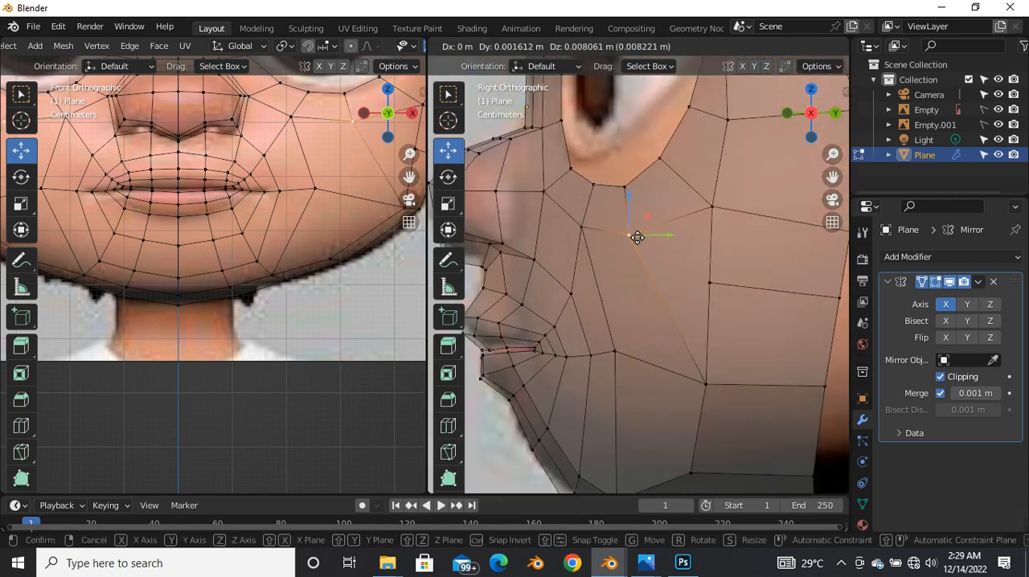
left_click(637, 237)
scroll(620, 313, "down", 4)
Step: Vertex-slide the outer chin border vertex outward along the jaw by about 0.08 in the front view
scroll(319, 242, "down", 4)
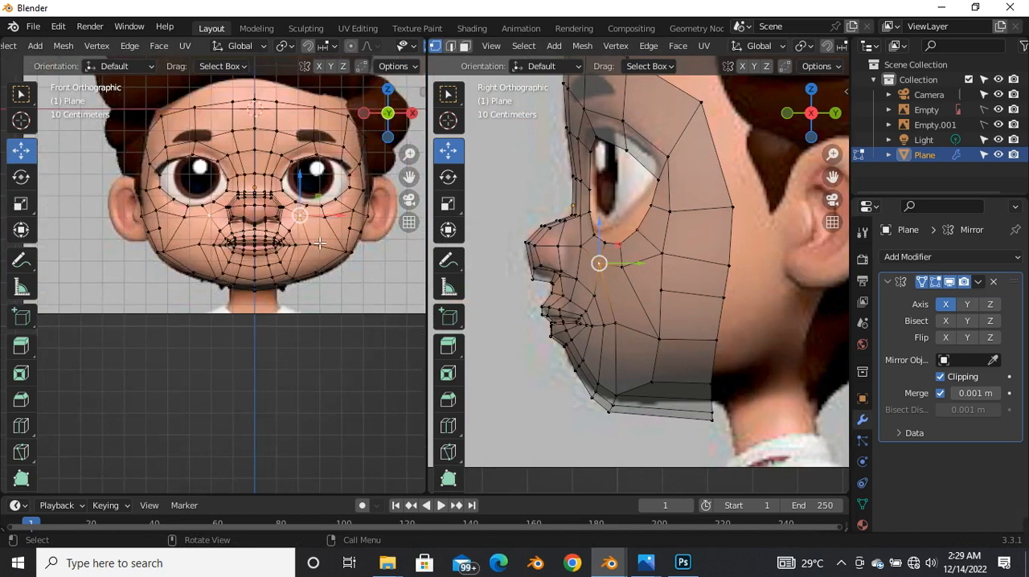
scroll(319, 242, "up", 4)
key("alt+z")
left_click(297, 256)
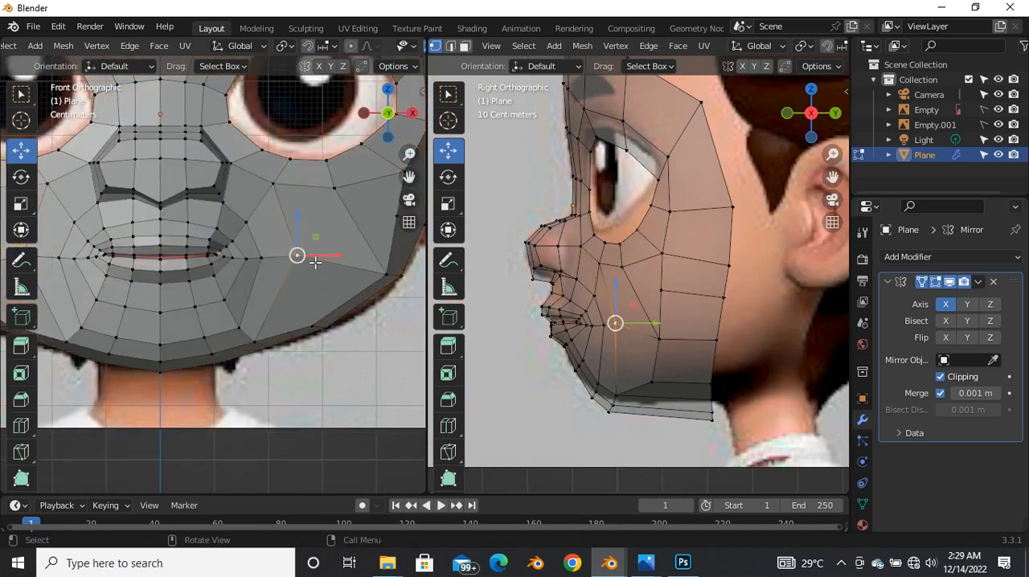
key("alt+z")
left_click(268, 333)
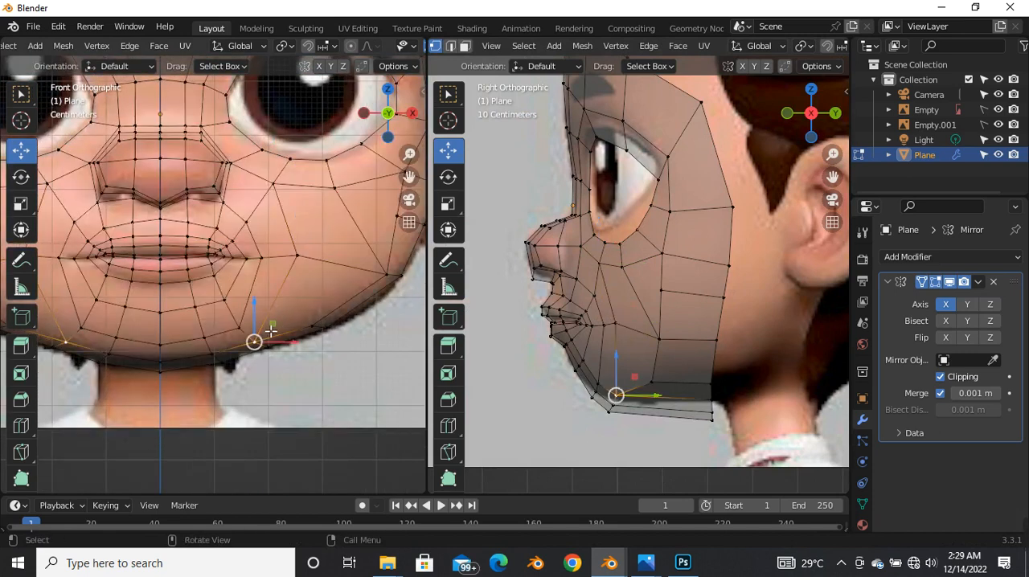
key("shift+v")
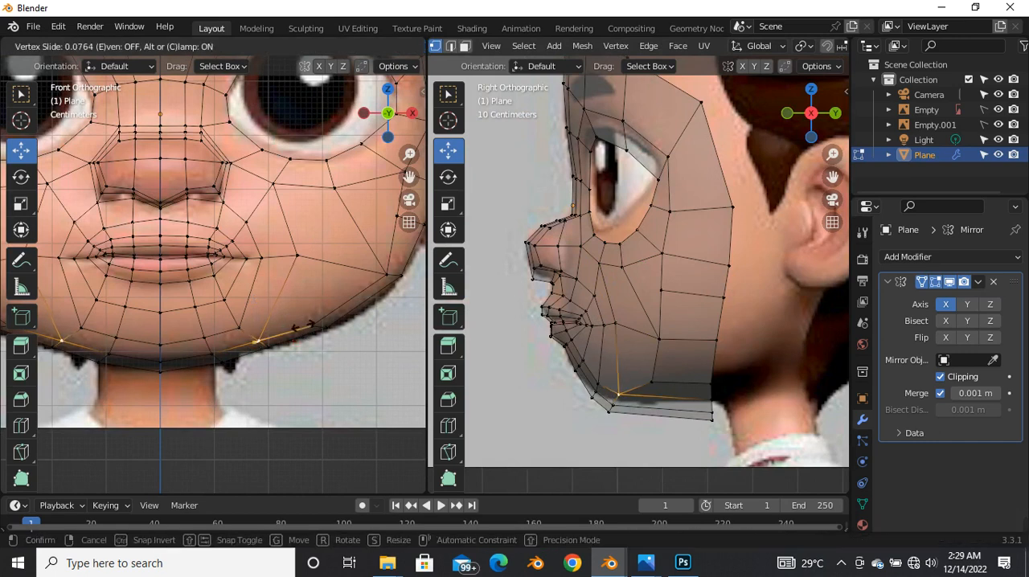
Step: Lower the cheek vertex beside the mouth corner slightly along Z in the front view
left_click(309, 261)
left_click(285, 209)
left_click(306, 268)
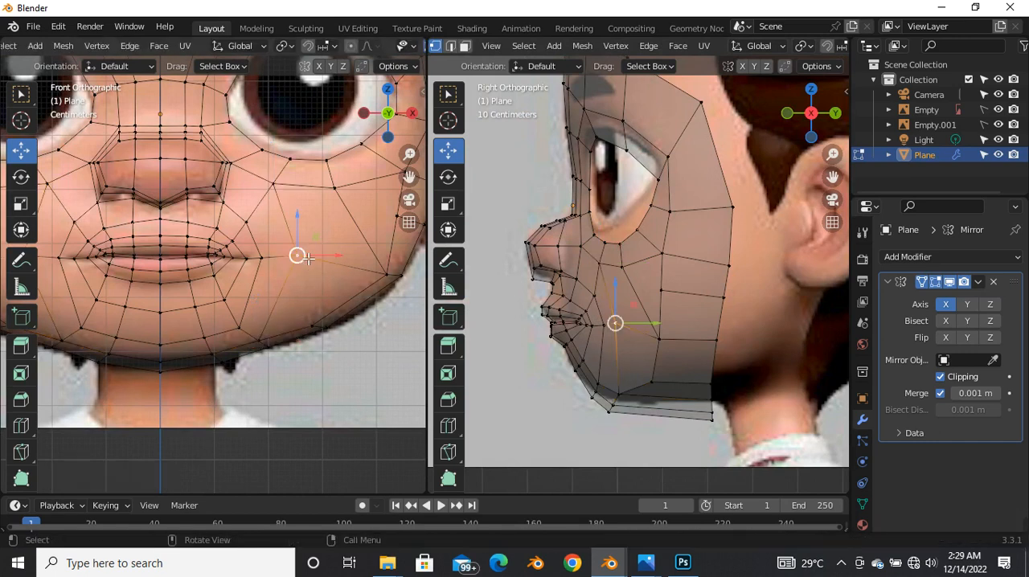
key("g")
key("z")
left_click_drag(309, 251, 310, 251)
Step: Move the outer jaw-corner vertex and the vertex above it in the front view to follow the reference cheek outline
scroll(307, 254, "down", 4)
scroll(367, 265, "up", 4)
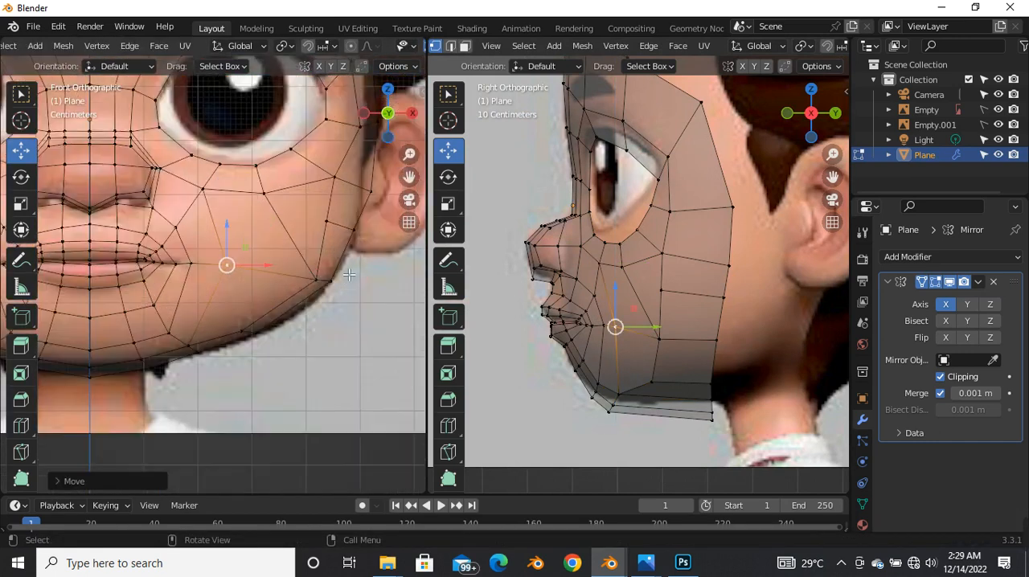
left_click(315, 281)
left_click_drag(318, 281, 333, 226)
scroll(300, 233, "down", 4)
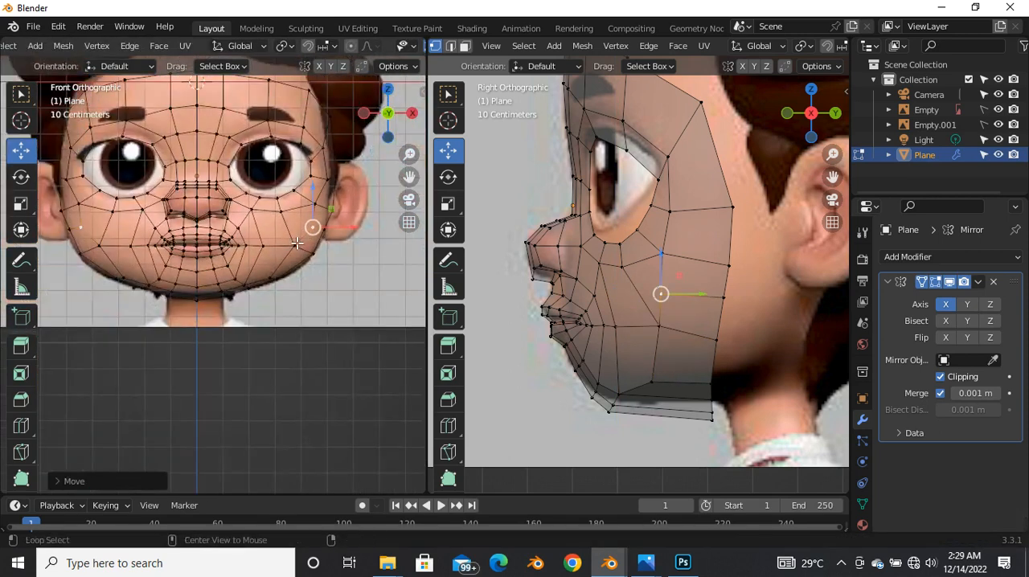
Step: Turn off X-ray and move the outer cheek border vertices near the ear to follow the reference outline in the front view
key("alt+z")
scroll(301, 238, "up", 4)
left_click_drag(340, 171, 358, 166)
left_click(303, 257)
left_click_drag(305, 257, 300, 263)
left_click_drag(338, 213, 371, 222)
left_click(349, 250)
left_click(361, 224)
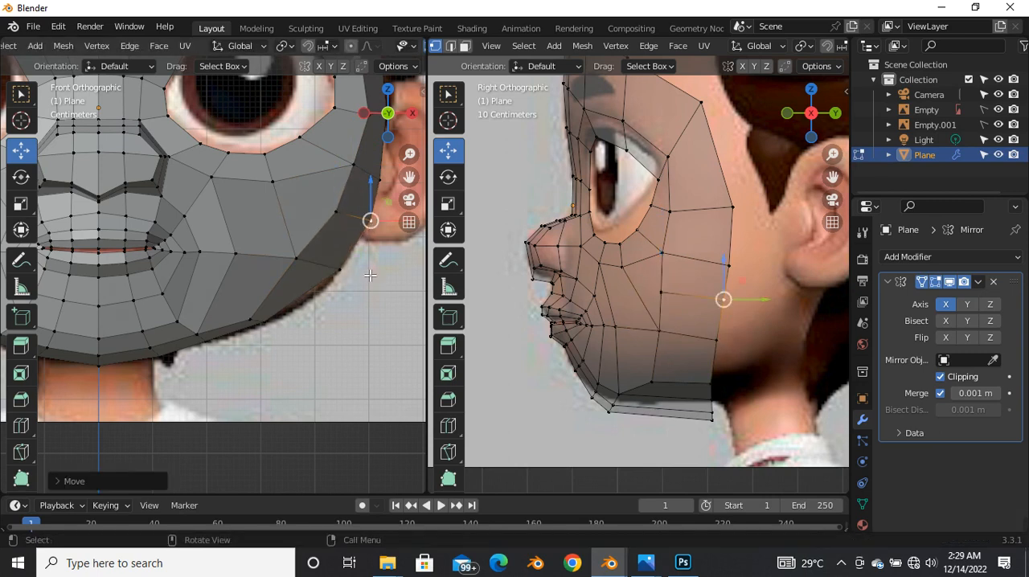
Step: Turn on X-ray and move the lower jaw border vertex and the jaw-corner vertex outward onto the reference jaw outline
scroll(322, 296, "down", 2)
scroll(309, 315, "up", 3)
key("alt+z")
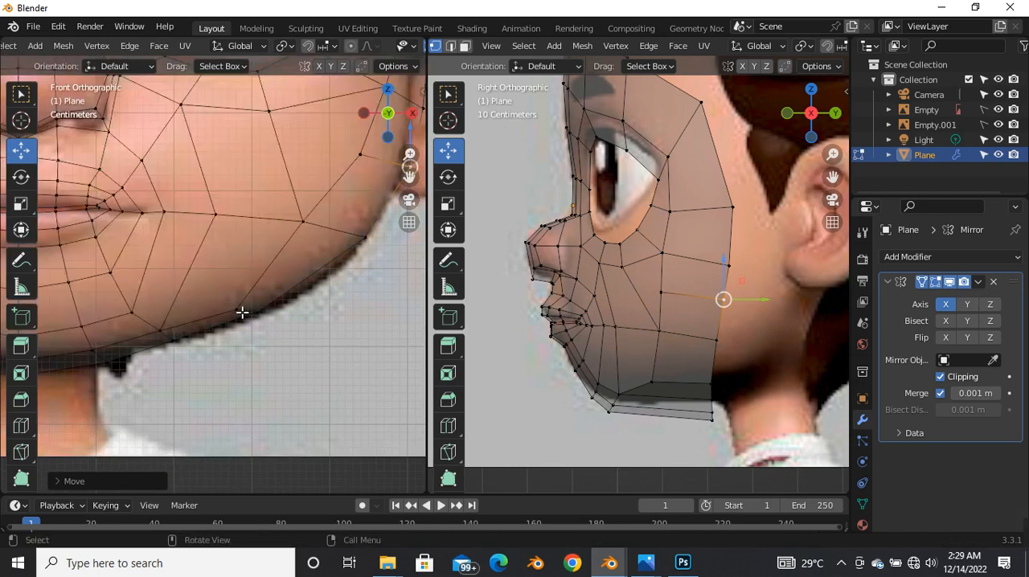
left_click(237, 309)
left_click_drag(236, 308, 261, 314)
left_click(365, 237)
left_click_drag(365, 237, 377, 246)
Step: Fine-tune the lower jaw border vertex against the reference in the front view, clear the selection and turn off X-ray
scroll(290, 302, "down", 4)
scroll(290, 303, "up", 4)
mouse_move(310, 291)
left_mouse_down()
mouse_move(319, 292)
mouse_move(310, 286)
left_mouse_up()
left_click(228, 313)
left_click_drag(226, 312, 230, 318)
key("alt+a")
key("alt+z")
scroll(192, 310, "down", 4)
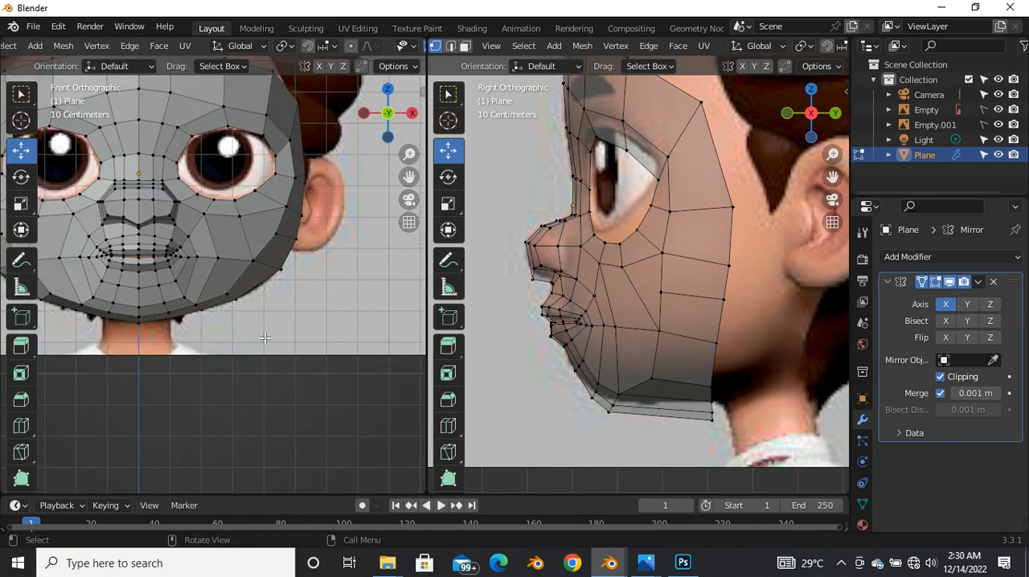
Step: Move the cheek vertex just inside the jaw corner slightly outward and down in the front view
scroll(272, 319, "up", 3)
left_click(258, 270)
left_click_drag(267, 269, 273, 274)
scroll(220, 276, "down", 3)
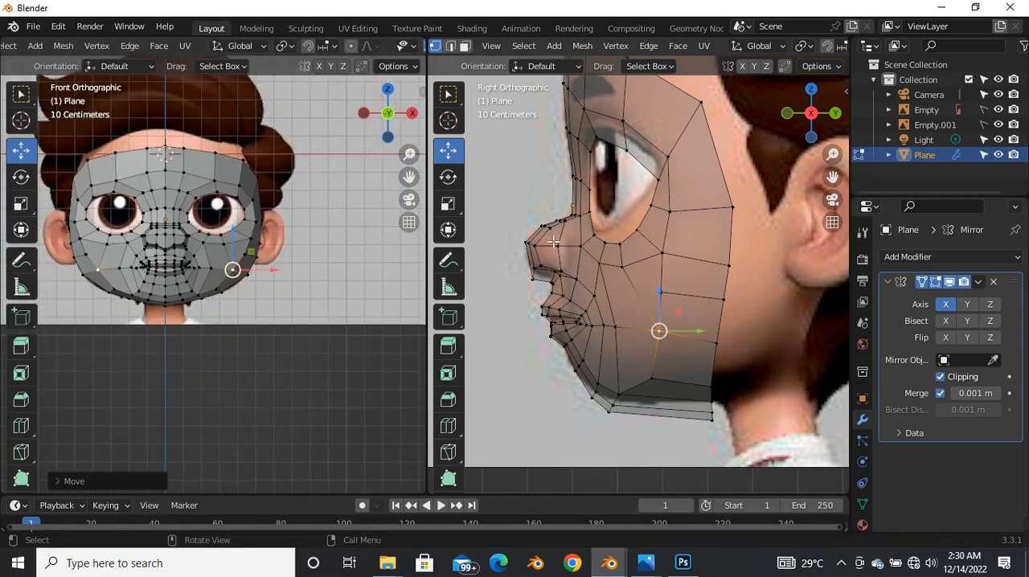
Step: Move the cheek vertex outside the mouth corner about 0.011 m forward along Y in a perspective view
left_click(214, 271)
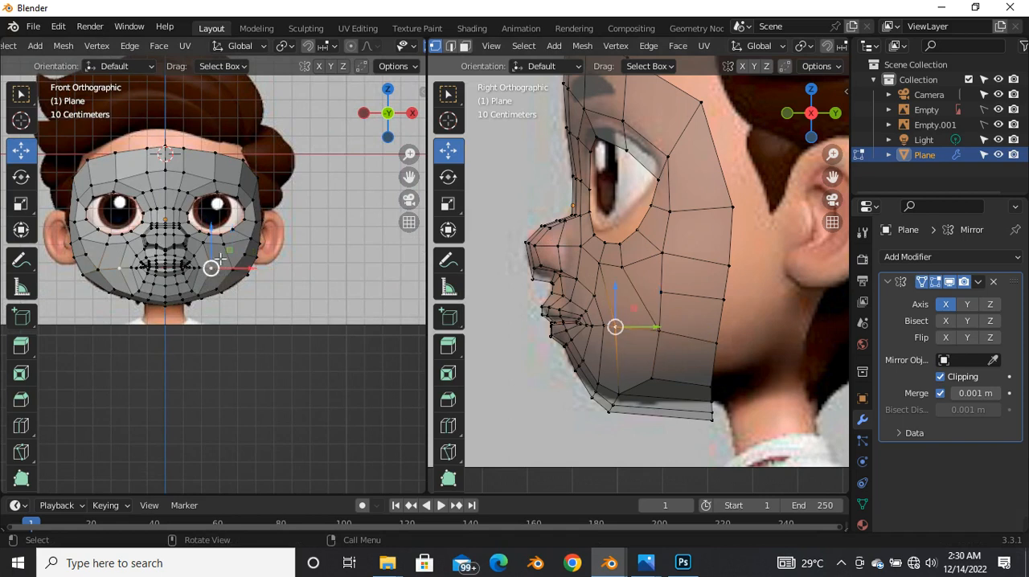
scroll(268, 265, "up", 4)
middle_click_drag(670, 254, 670, 349)
left_click(631, 337, "shift")
key("g")
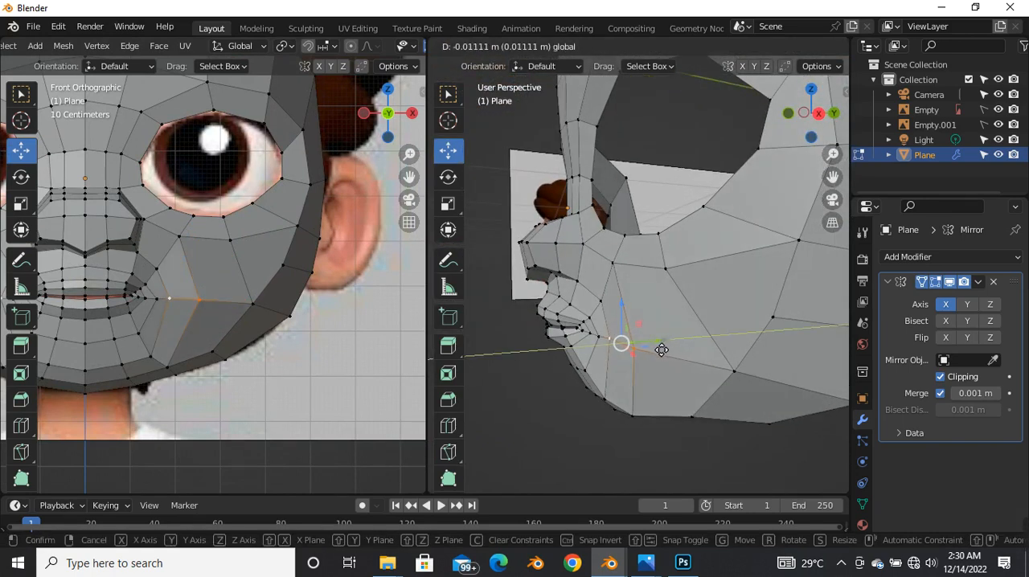
left_click(659, 350)
Step: Nudge the outer cheek vertex inside the jaw corner, constraining the final move to the Y axis
left_click(730, 372)
key("g")
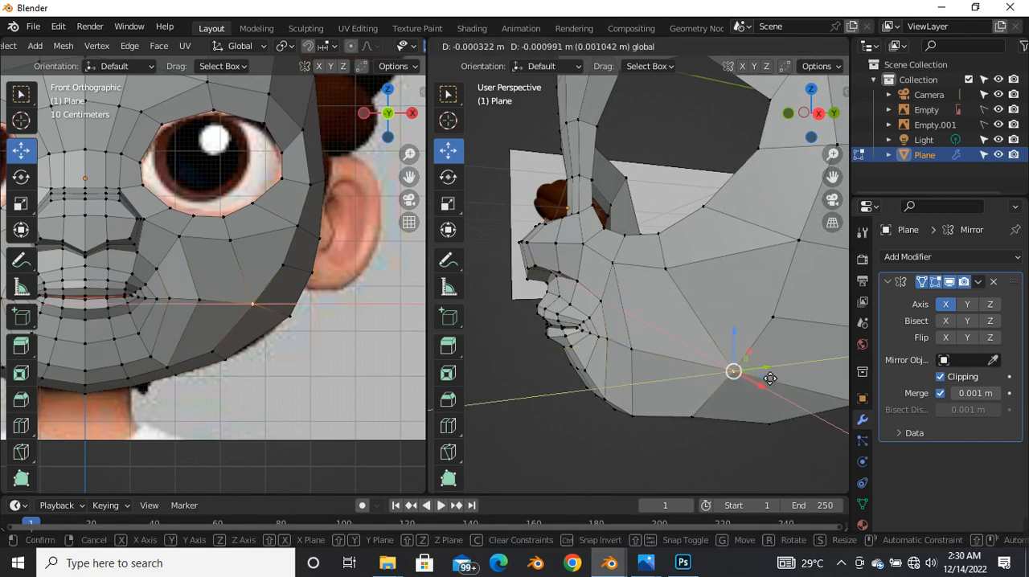
left_click(763, 378)
key("g")
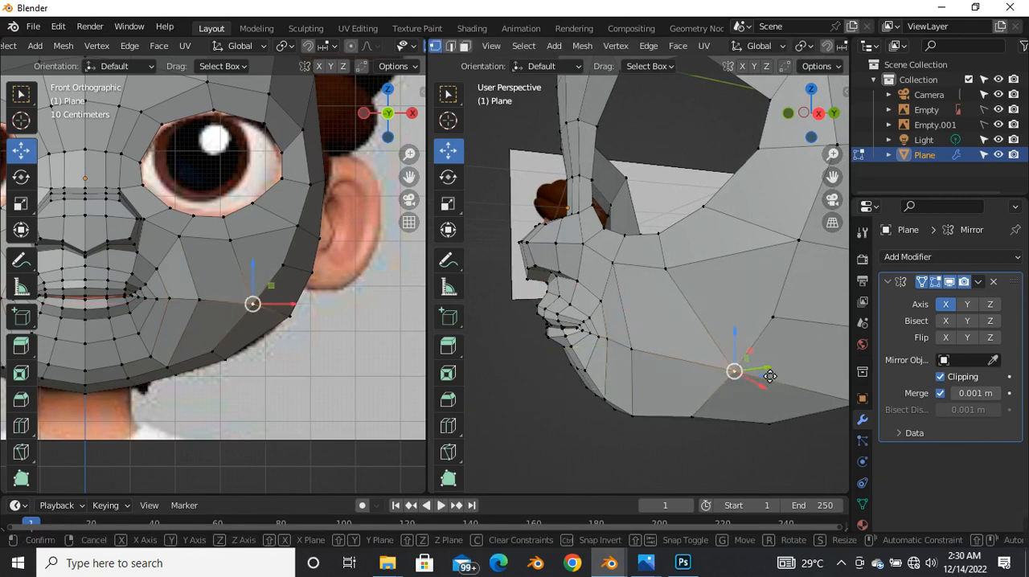
key("y")
left_click(767, 376)
Step: Add a loop cut across the cheek from the mouth corner to the outer face border
middle_click_drag(638, 372, 669, 332)
key("ctrl+r")
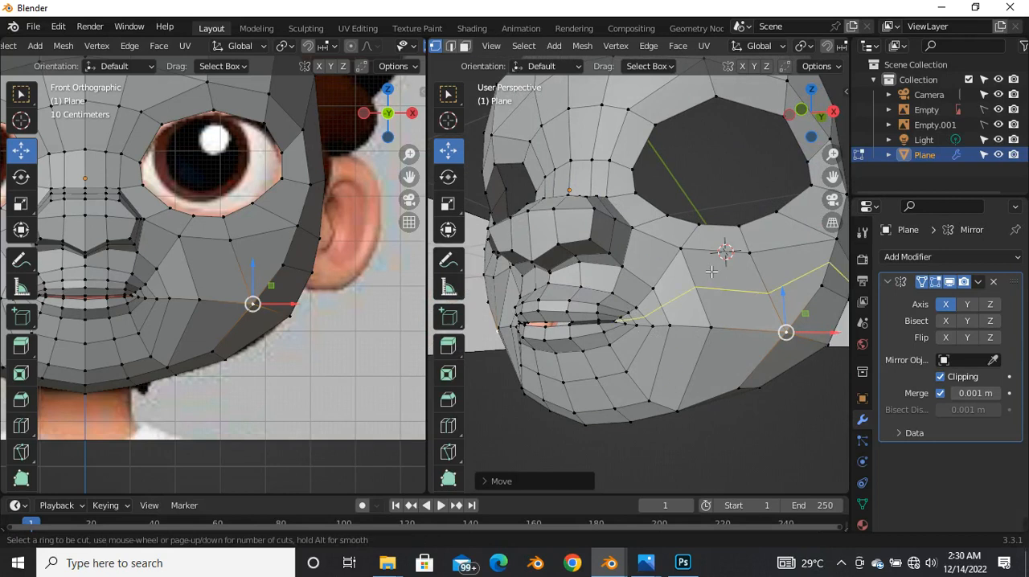
left_click(707, 299)
Step: Move the mid-cheek vertex of the new edge loop to smooth the cheek profile in the perspective view
middle_click_drag(707, 299, 621, 359)
left_click(687, 332)
middle_click_drag(687, 333, 676, 336)
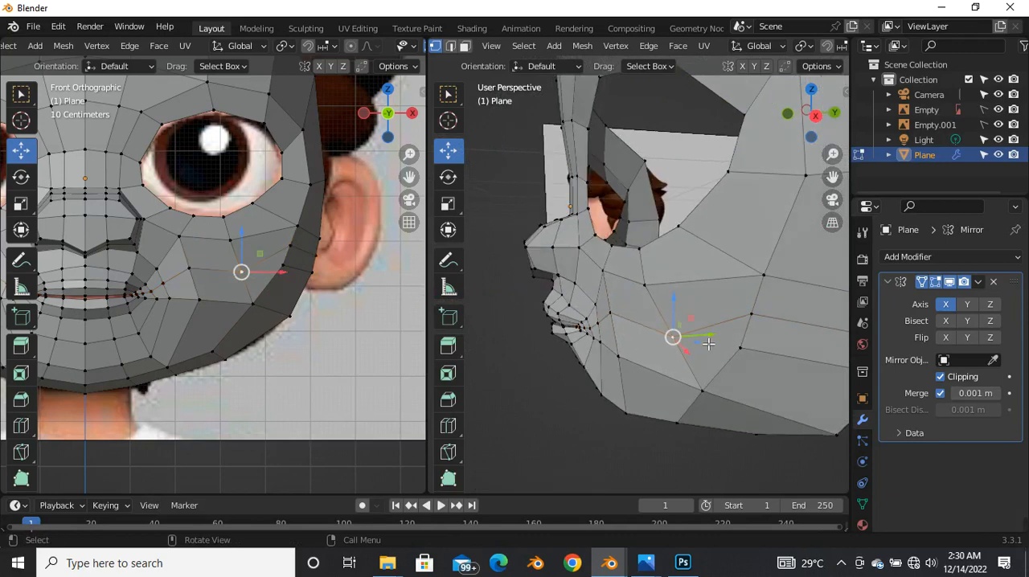
left_click_drag(712, 346, 703, 346)
middle_click_drag(703, 345, 633, 373)
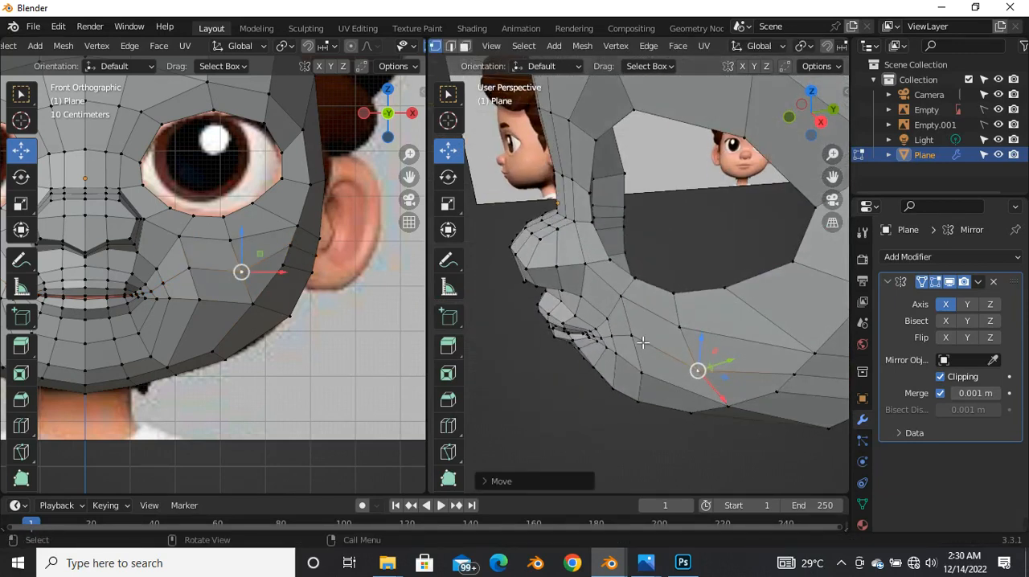
Step: Adjust the inner cheek vertices beside the mouth, on and just below the new edge loop, in the perspective view
left_click(629, 334, "shift")
middle_click_drag(760, 377, 708, 355)
left_click_drag(691, 349, 690, 351)
middle_click_drag(648, 347, 637, 329)
left_click(648, 326)
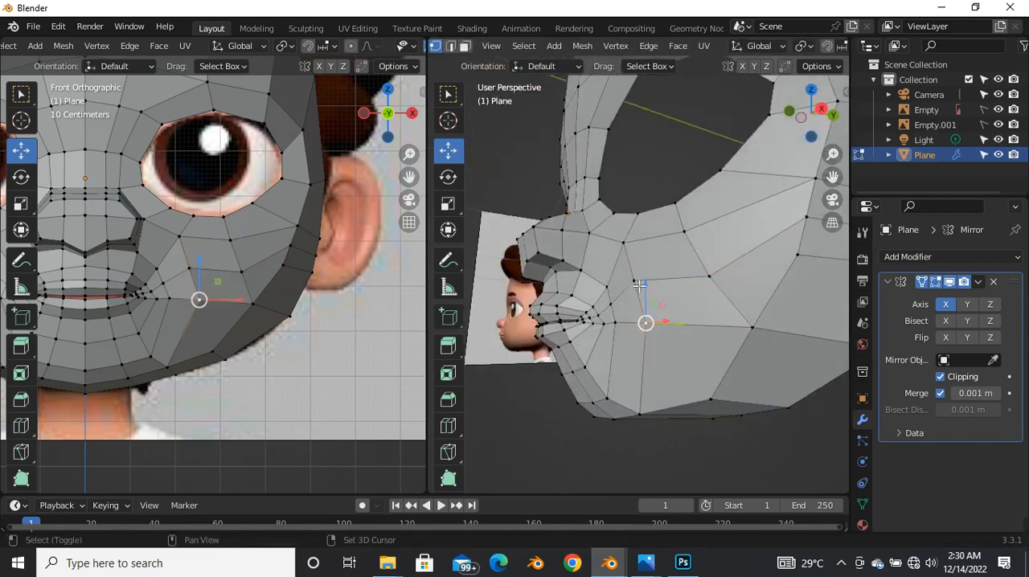
left_click(715, 294, "shift")
Step: Move the mid-cheek vertices along the new edge loop to even out the cheek surface
left_click(753, 331, "shift")
middle_click_drag(753, 334, 681, 357)
key("g")
left_click(666, 342)
left_click(660, 328)
key("g")
left_click(697, 336)
middle_click_drag(696, 336, 646, 330)
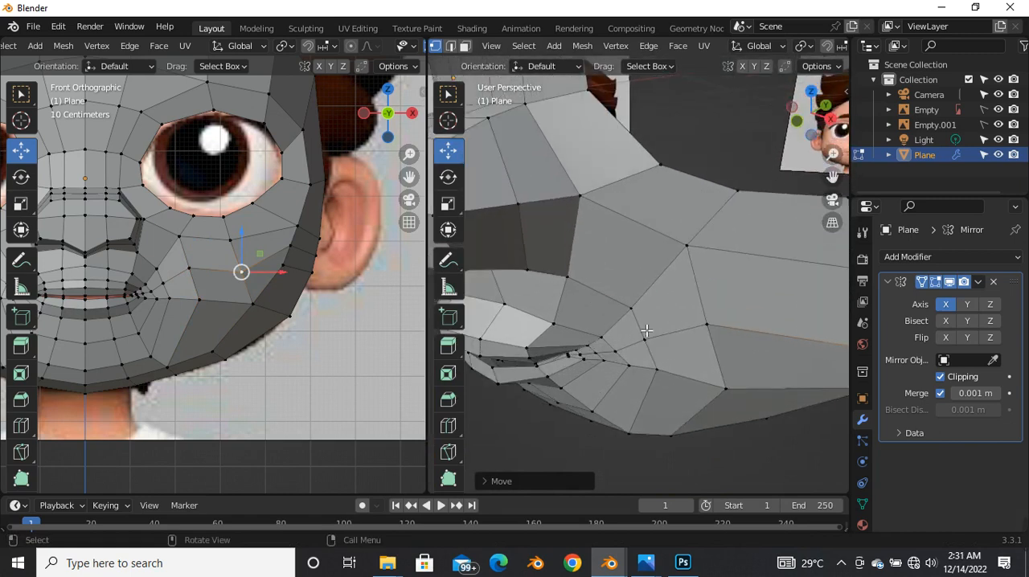
Step: Select the vertices above and below the mouth corner's outer edge and adjust the cheek surface next to it
left_click(645, 336)
left_click(643, 348, "shift")
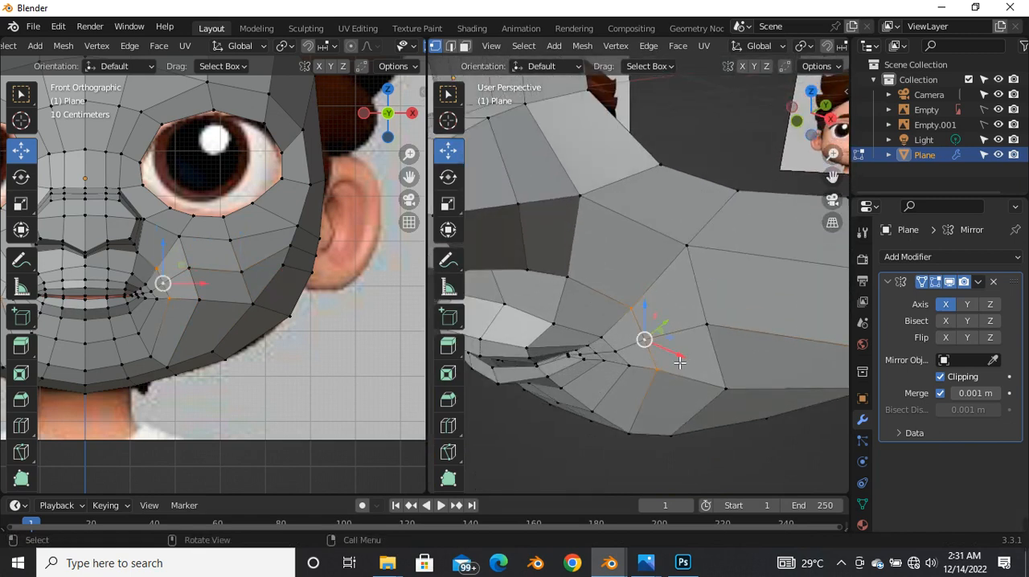
middle_click_drag(687, 352, 648, 343)
left_click_drag(649, 331, 642, 337)
left_click(661, 334)
middle_click_drag(668, 385, 628, 389)
left_click_drag(652, 334, 645, 342)
middle_click_drag(617, 384, 626, 298)
Step: Adjust the cheek vertices below the eye, moving the outer one about 0.006 m forward along Y
scroll(729, 285, "down", 5)
left_click(598, 242)
left_click_drag(624, 274, 611, 279)
middle_click_drag(620, 278, 619, 304)
left_click(656, 263)
scroll(656, 266, "down", 4)
middle_click_drag(656, 265, 654, 288)
scroll(654, 287, "up", 4)
key("g")
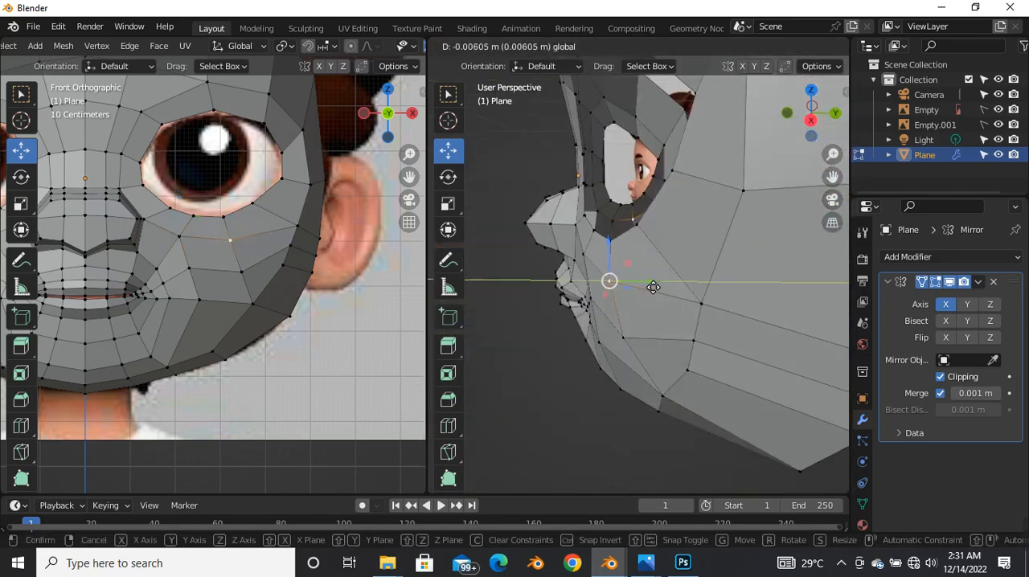
left_click(652, 290)
Step: Examine the face shape in Object Mode, then return to Edit Mode in the right orthographic view
middle_click_drag(634, 358, 648, 309)
scroll(699, 352, "up", 3)
key("Tab")
scroll(679, 342, "down", 3)
key("grave")
left_click(761, 309)
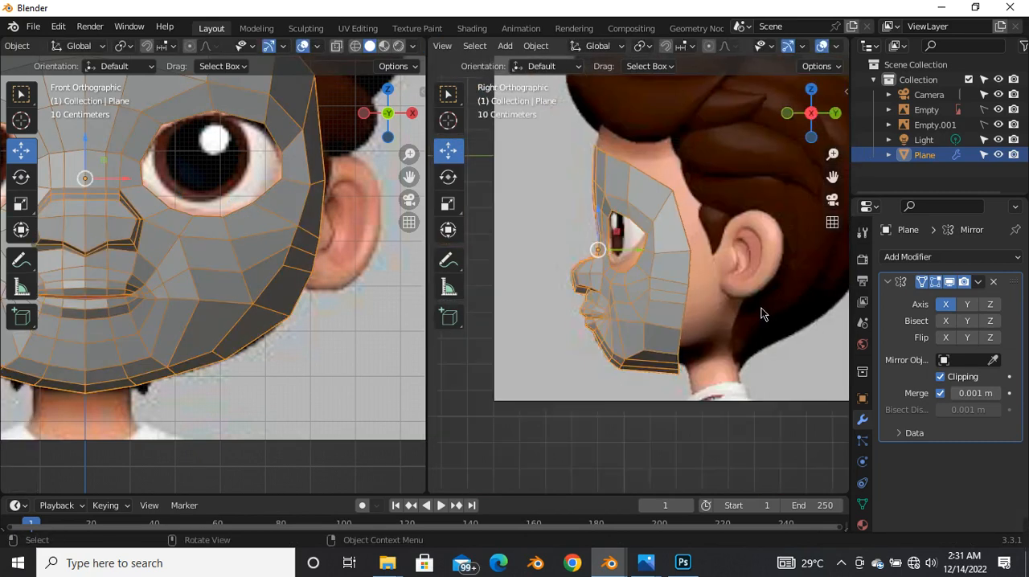
key("Tab")
scroll(663, 306, "up", 4)
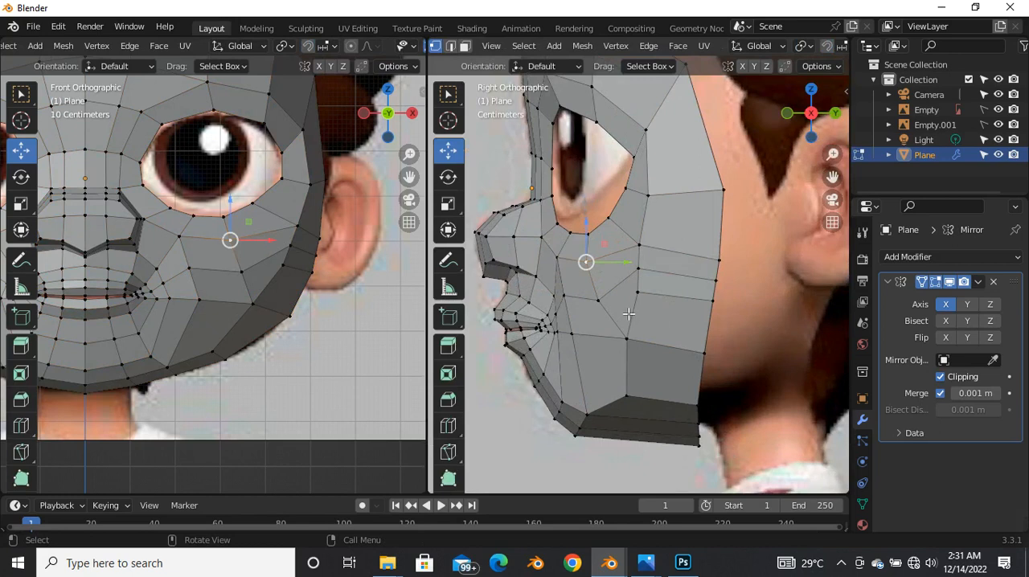
Step: Try raising the mid-cheek vertex in the front view and undo the move
left_click(594, 300)
scroll(253, 274, "up", 3)
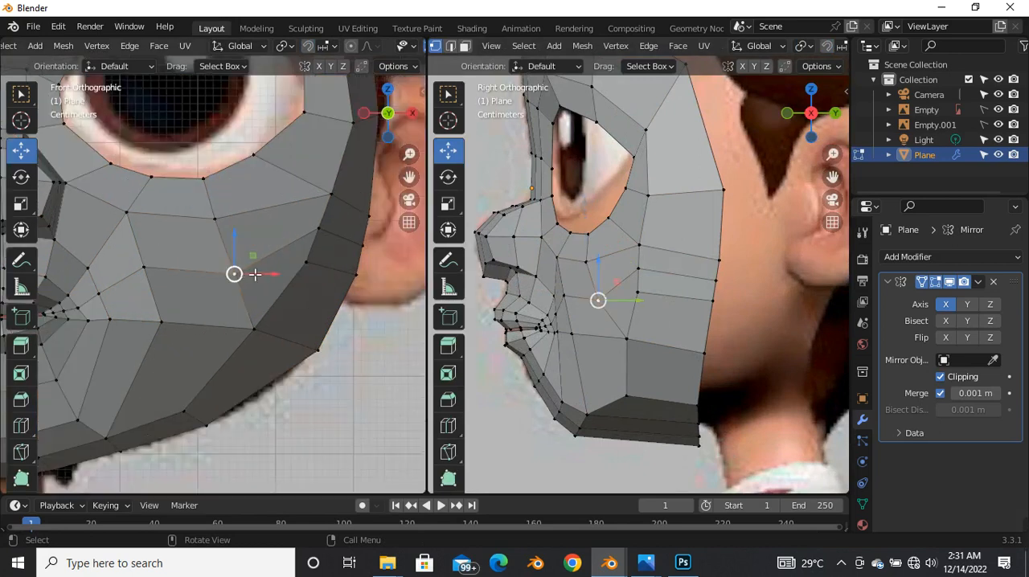
left_click_drag(241, 278, 238, 264)
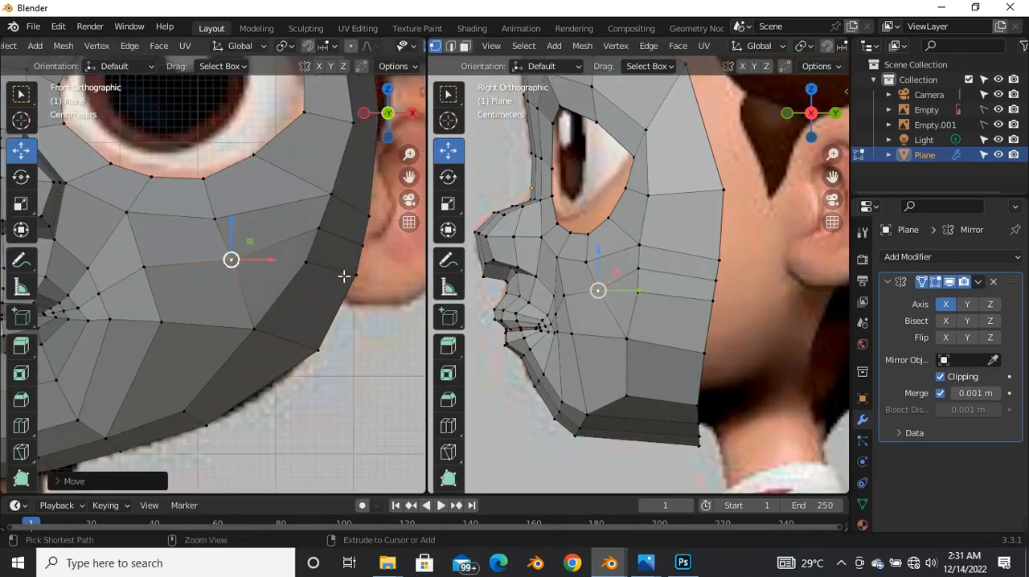
key("ctrl+z")
Step: Turn on X-ray in the side view and raise the mid-cheek vertex and the vertex below the eye slightly
scroll(533, 273, "up", 2)
key("alt+z")
left_click_drag(641, 317, 634, 293)
left_click(631, 297)
left_click(626, 256)
left_click_drag(631, 255, 633, 247)
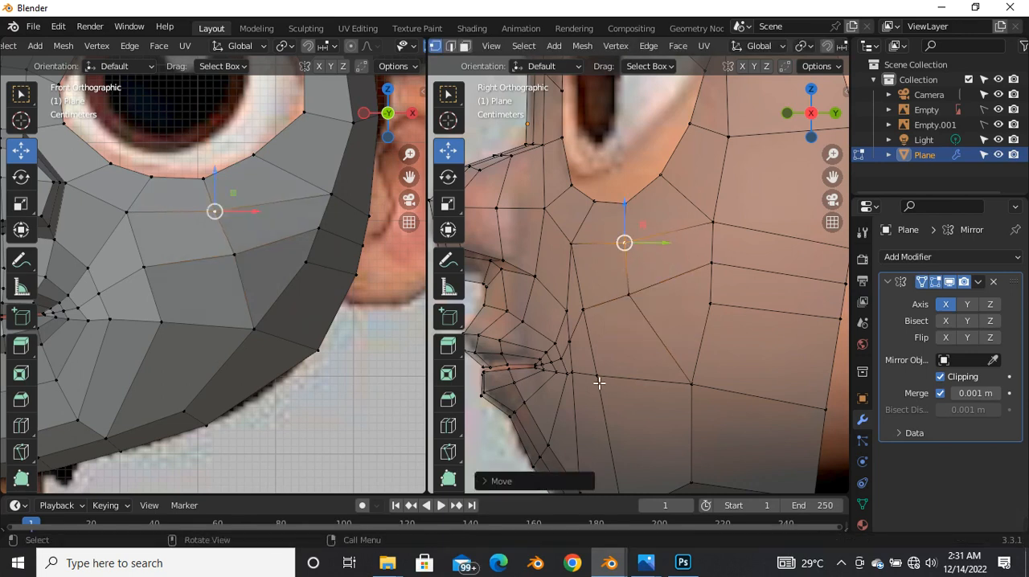
Step: Adjust the inner cheek vertices between the nose and lower eyelid in the side view and clear the selection
left_click(589, 320)
left_click_drag(593, 318, 584, 251)
left_click(659, 403)
scroll(682, 305, "down", 5)
scroll(700, 321, "up", 2)
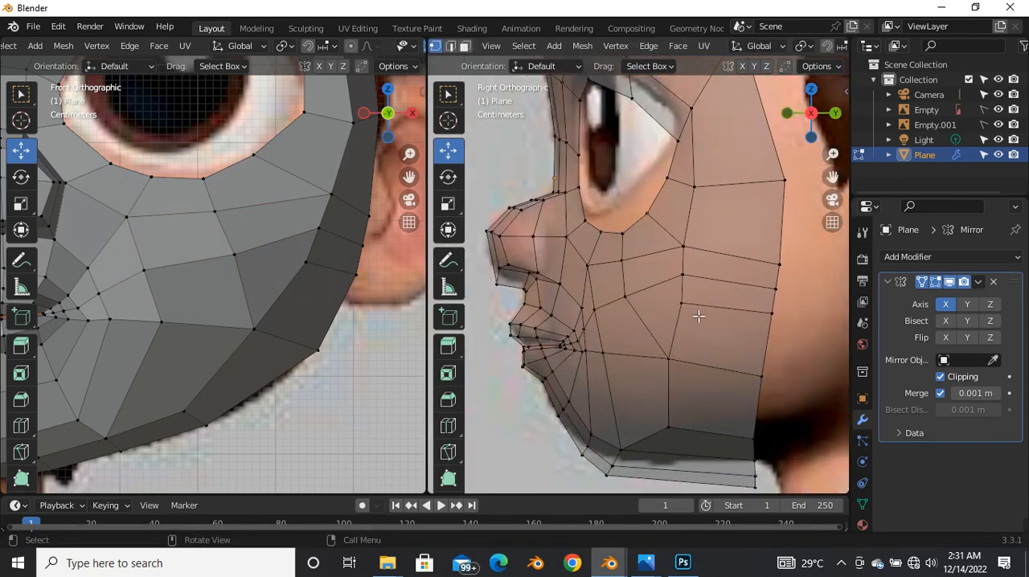
Step: Reposition the outer cheek border vertices vertically in the side view to space them more evenly
scroll(696, 309, "up", 2)
left_click(758, 283)
left_click_drag(758, 282, 760, 270)
scroll(716, 276, "down", 3)
scroll(711, 304, "up", 3)
left_click(697, 296)
mouse_move(697, 296)
left_mouse_down()
mouse_move(707, 321)
mouse_move(697, 313)
left_mouse_up()
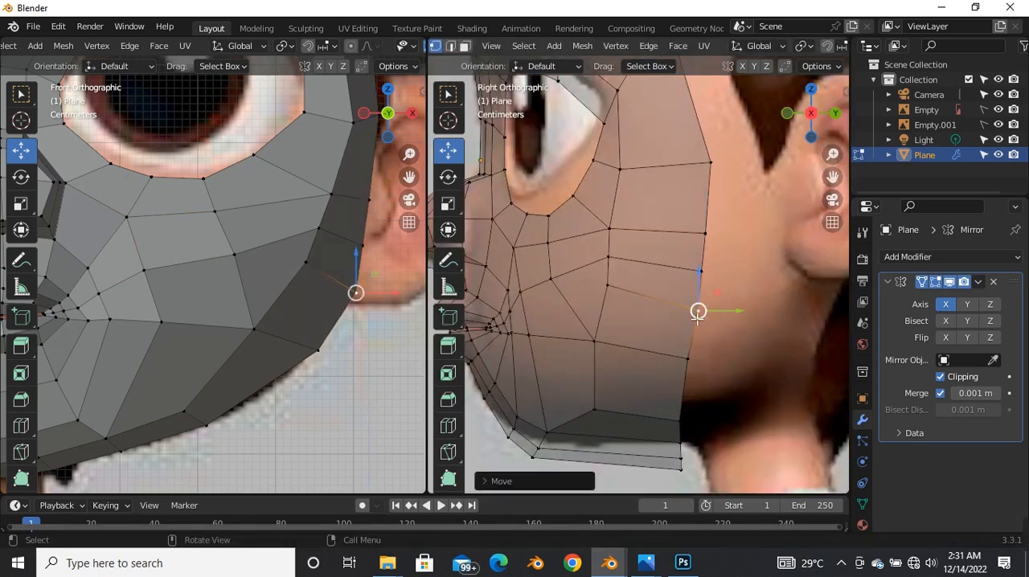
left_click(710, 276)
left_click_drag(708, 275, 709, 272)
Step: Turn on X-ray in the front view and move the outer cheek border vertices beside the ear onto the reference outline
scroll(327, 331, "down", 4)
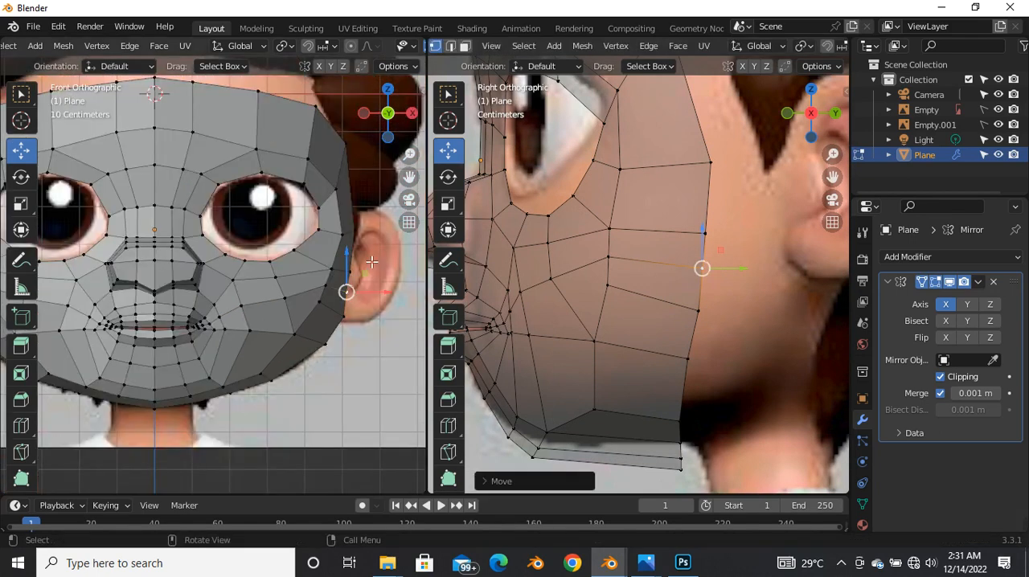
scroll(345, 292, "up", 6)
key("alt+z")
left_click_drag(339, 343, 347, 264)
left_click(357, 273)
scroll(334, 315, "down", 5)
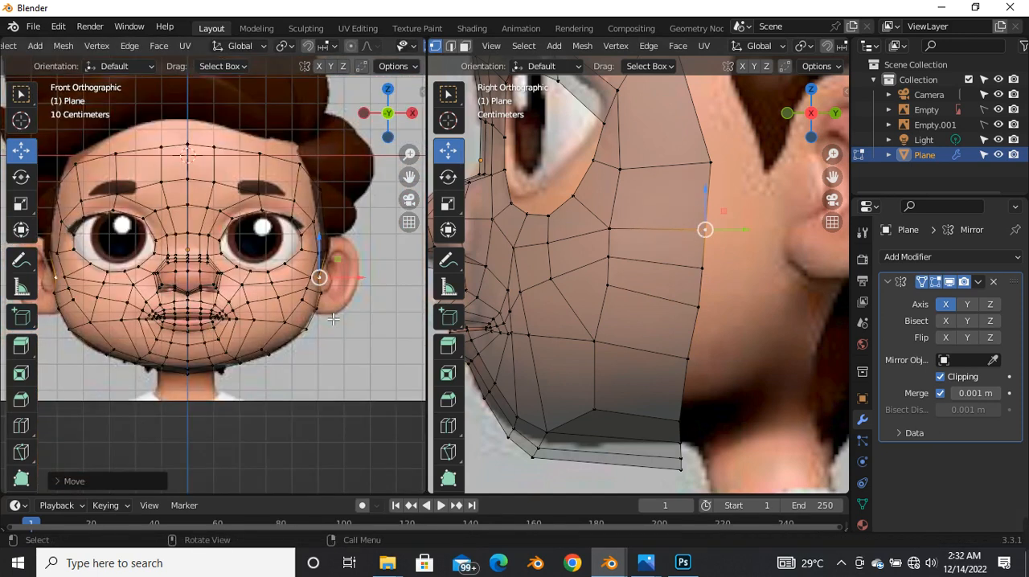
Step: Move the lower cheek border vertex and the jaw-corner vertex outward to the reference outline in the front view
scroll(333, 319, "up", 6)
left_click(302, 319)
left_click_drag(301, 318, 306, 321)
scroll(299, 363, "down", 2)
left_click(296, 361)
left_click_drag(296, 360, 308, 368)
Step: Move the temple border vertices beside the eye and eyebrow to the reference face edge, and turn off X-ray
left_click(325, 245)
left_click_drag(323, 246, 319, 245)
left_click(297, 187)
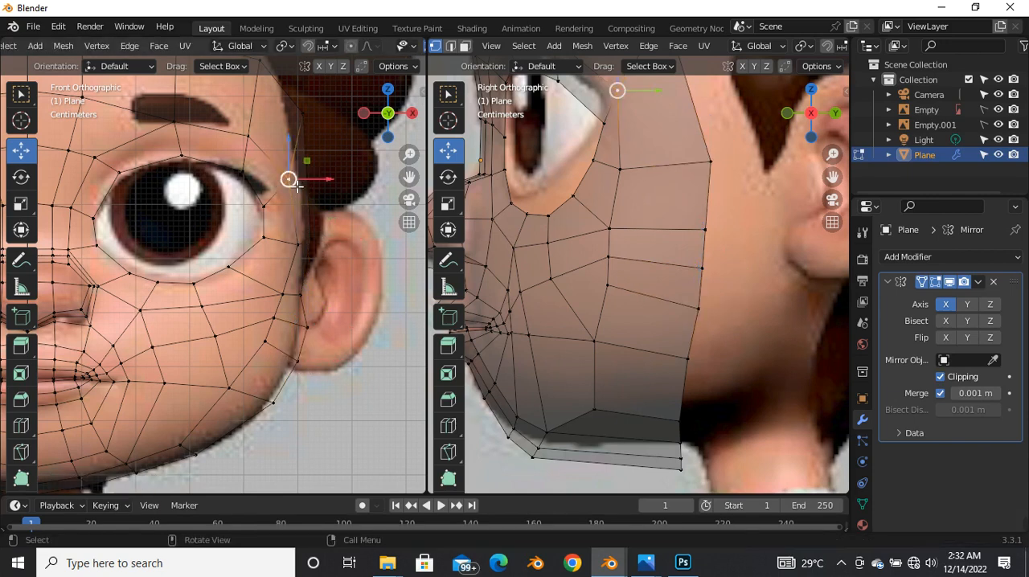
left_click(303, 126)
key("g")
left_click(308, 135)
scroll(316, 197, "down", 5)
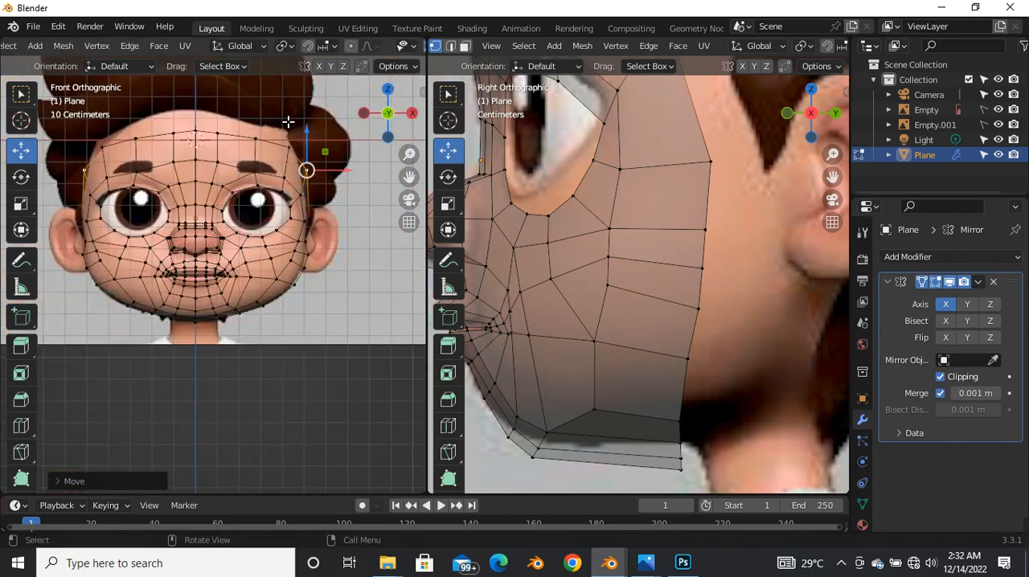
scroll(294, 134, "up", 4)
left_click(305, 201)
scroll(306, 206, "down", 4)
key("alt+z")
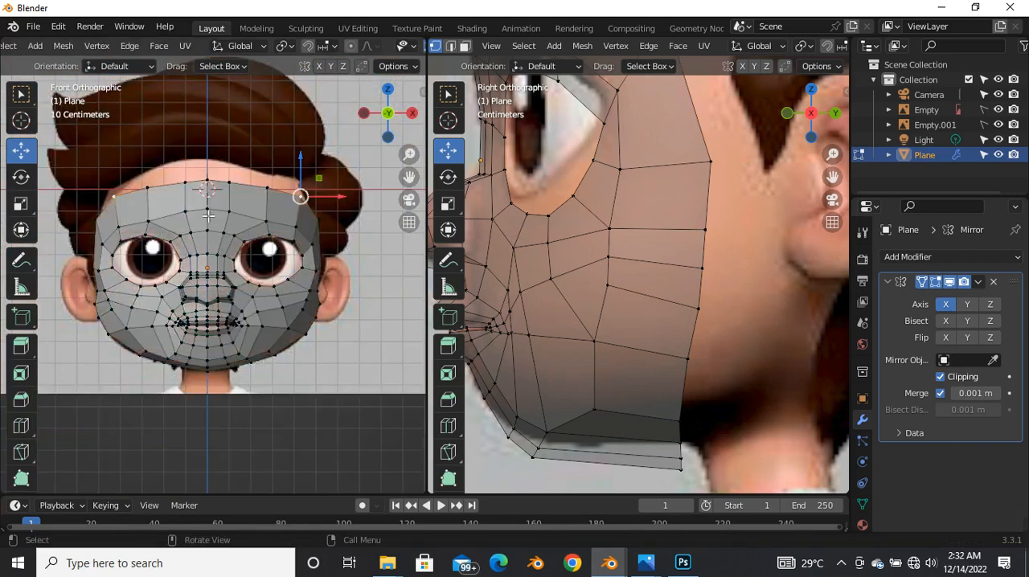
Step: Move the top forehead vertex beside the centre line slightly outward and switch to edge selection
scroll(210, 219, "down", 4)
scroll(600, 225, "down", 6)
scroll(701, 233, "up", 6)
scroll(719, 217, "down", 4)
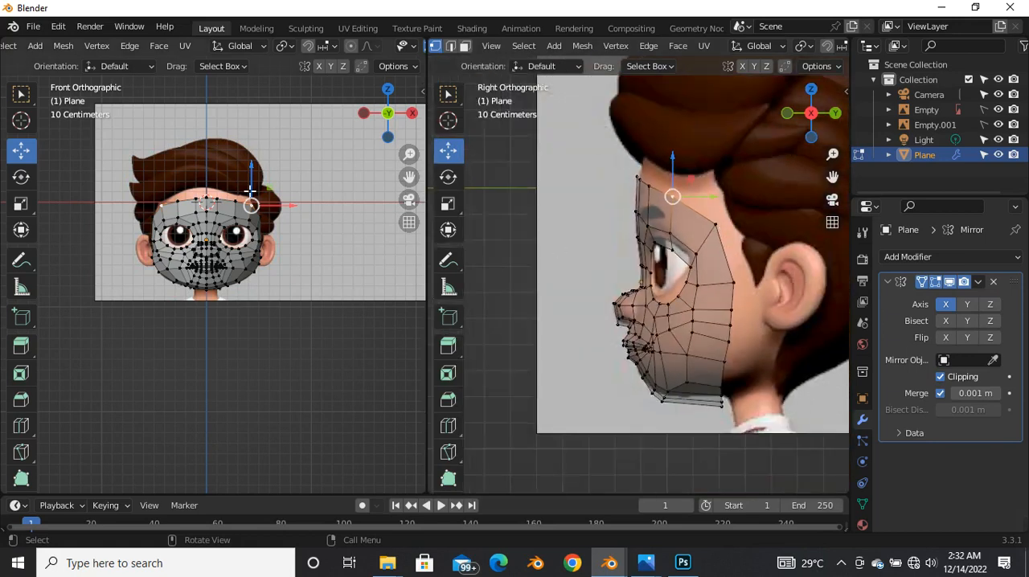
scroll(233, 219, "up", 4)
key("2")
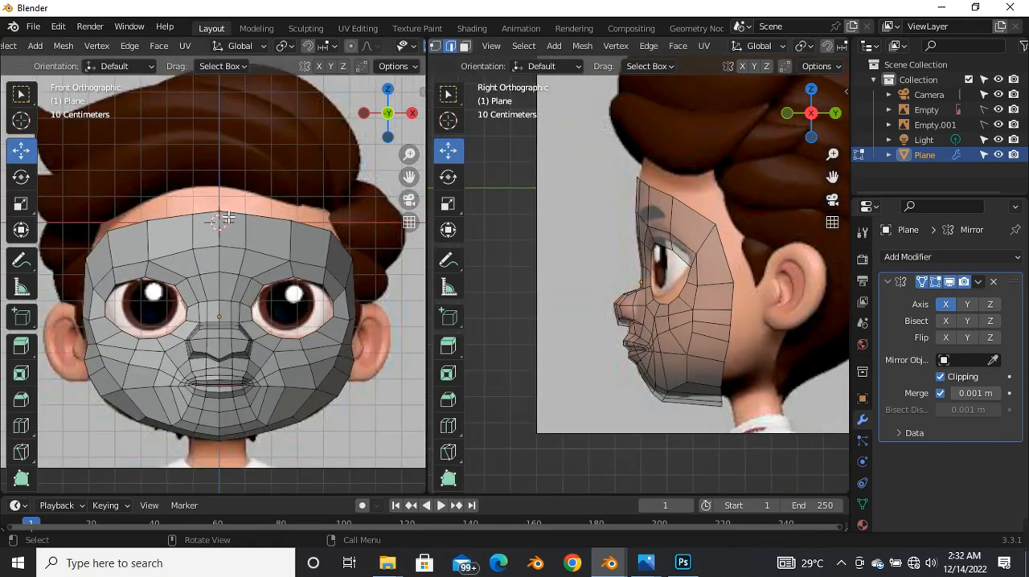
scroll(225, 218, "up", 3)
key("1")
left_click(241, 210)
left_click_drag(275, 211, 281, 213)
key("2")
Step: Try selecting the face's whole outer boundary edge loop in the front view
left_click(217, 220)
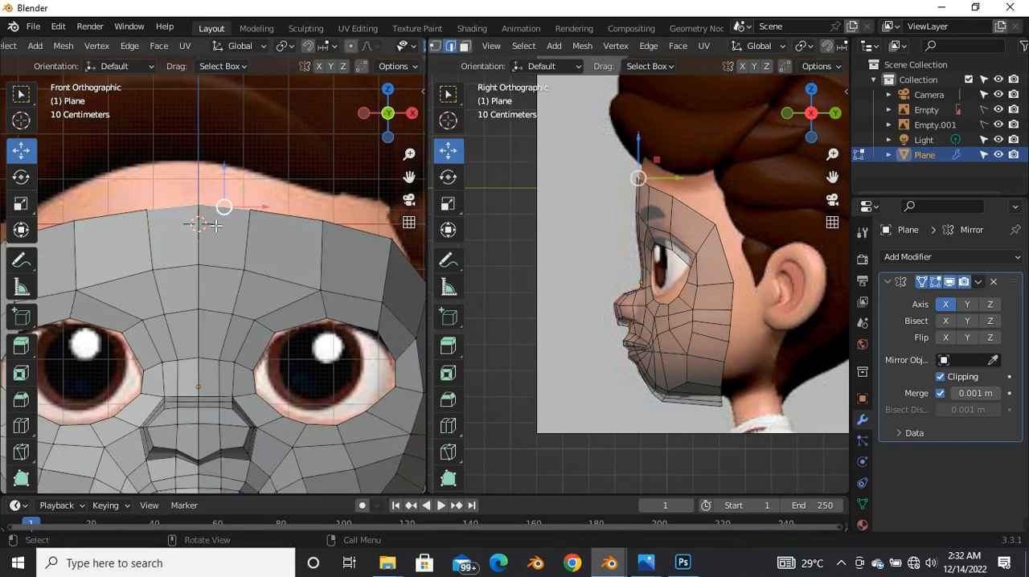
scroll(217, 230, "down", 4)
scroll(222, 228, "up", 4)
left_click(205, 262, "alt")
scroll(288, 236, "down", 4)
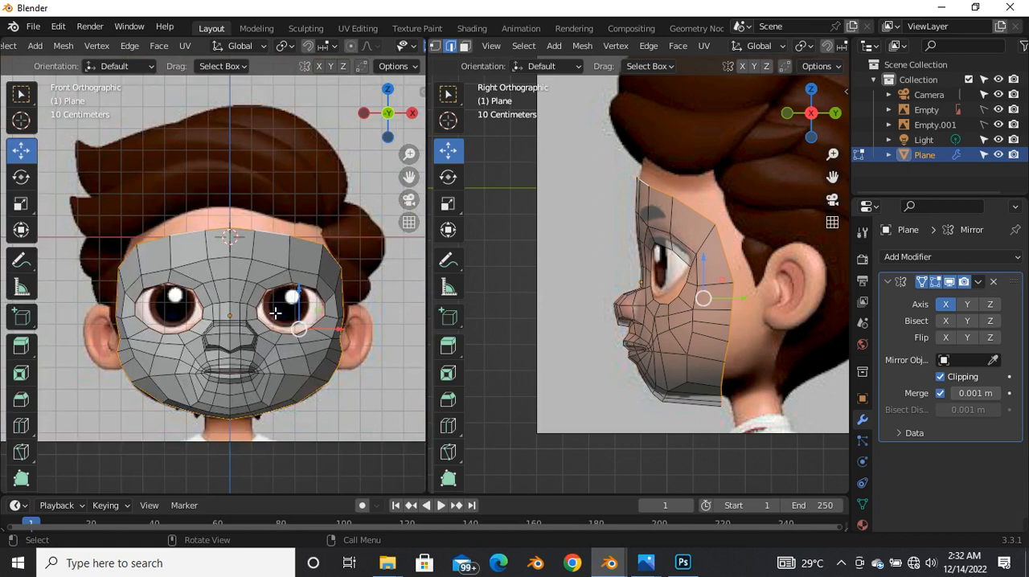
Step: Select the top forehead border edges out to the temple in the front view and extrude them upward past the hairline
scroll(227, 238, "up", 3)
left_click(271, 234)
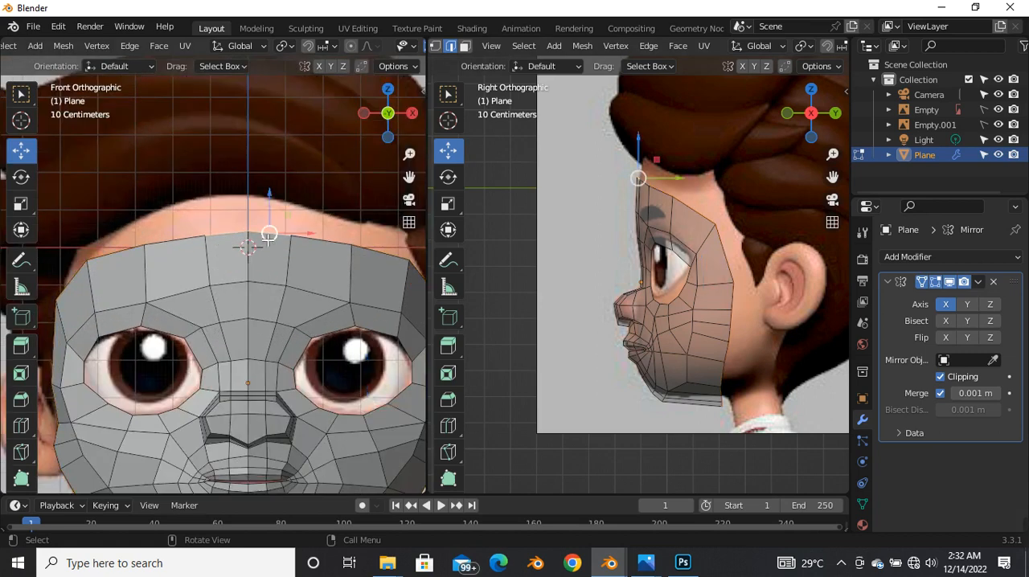
left_click(315, 244, "shift")
left_click(371, 246, "shift")
scroll(254, 257, "down", 3)
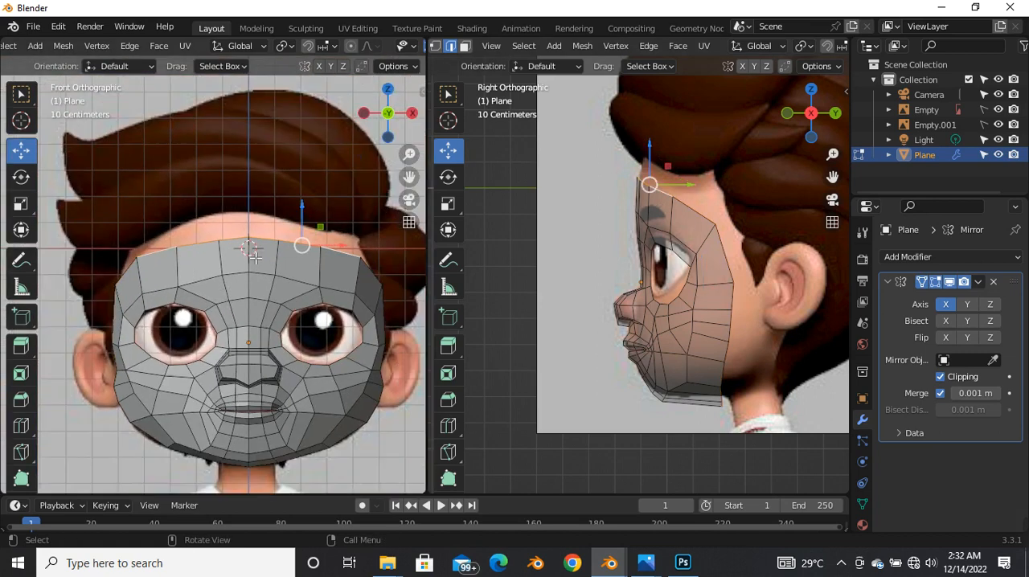
left_click(371, 269, "shift")
scroll(195, 297, "down", 5)
scroll(225, 277, "up", 5)
left_click_drag(278, 274, 282, 237)
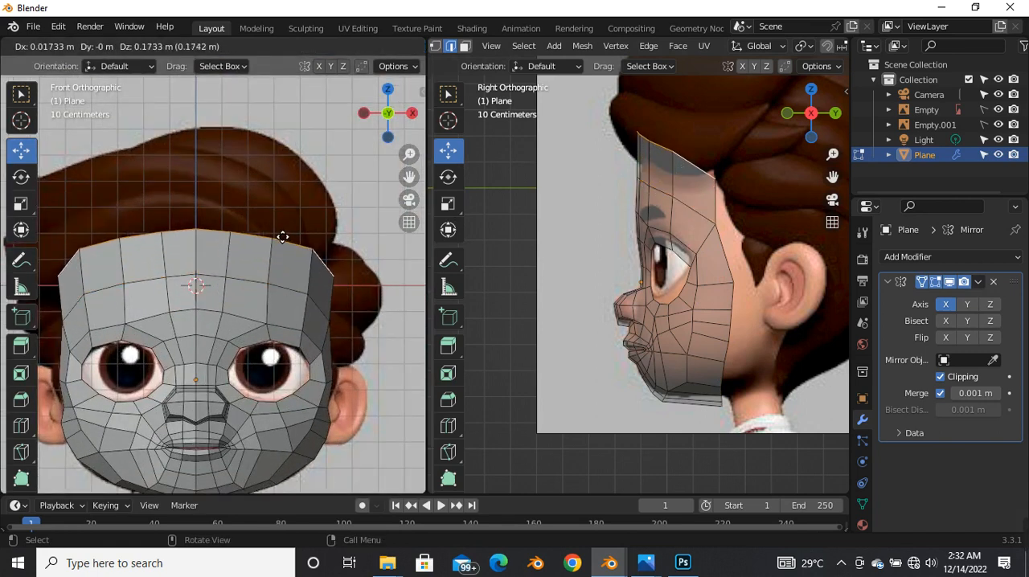
right_click(282, 233)
left_click_drag(268, 257, 269, 213)
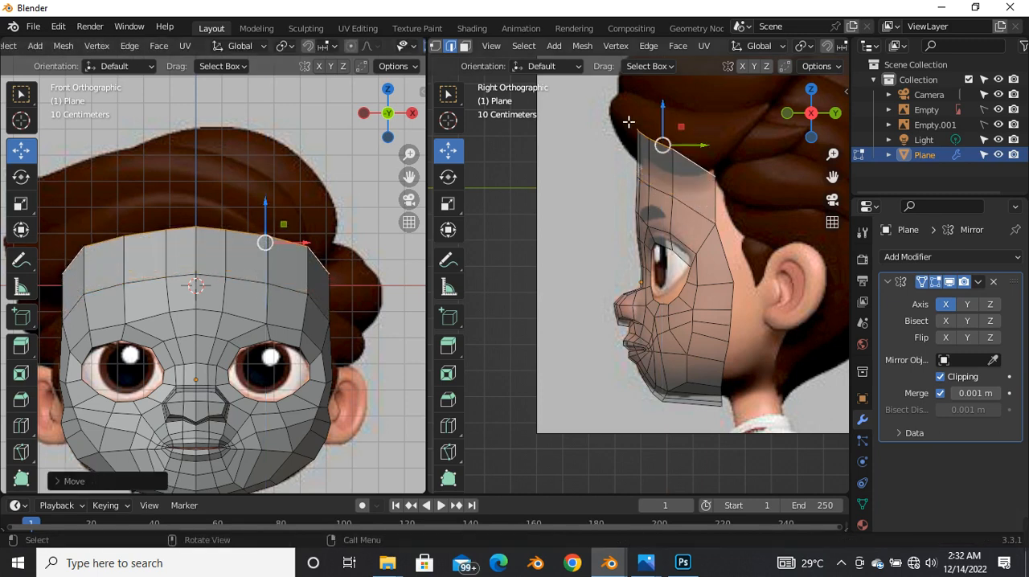
Step: Move the extruded forehead edge row backward and down in the side view to follow the forehead curve
scroll(598, 281, "up", 5)
scroll(610, 269, "down", 5)
scroll(619, 257, "up", 3)
left_click_drag(622, 227, 648, 274)
scroll(207, 295, "down", 4)
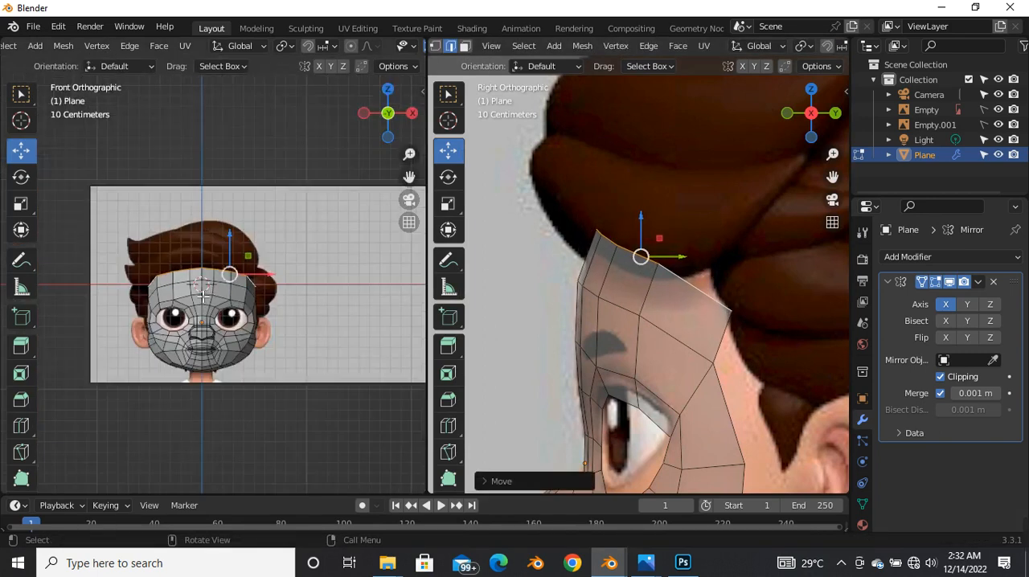
Step: Turn on X-ray and move two temple border vertices slightly inward to the reference face edge in the front view
scroll(210, 298, "up", 3)
key("alt+z")
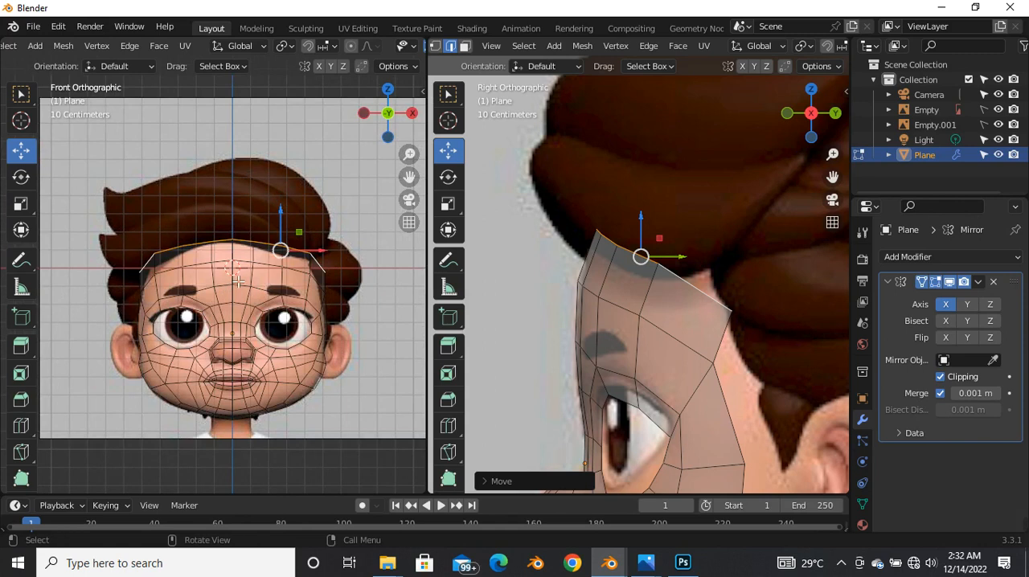
scroll(238, 280, "up", 3)
scroll(346, 256, "down", 3)
scroll(372, 249, "up", 4)
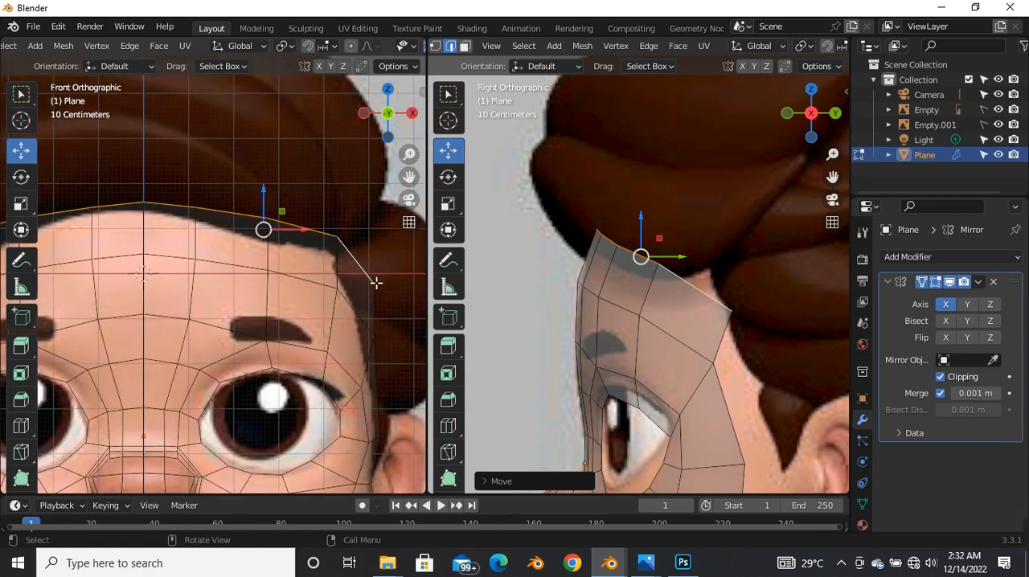
scroll(252, 277, "down", 3)
scroll(301, 269, "up", 4)
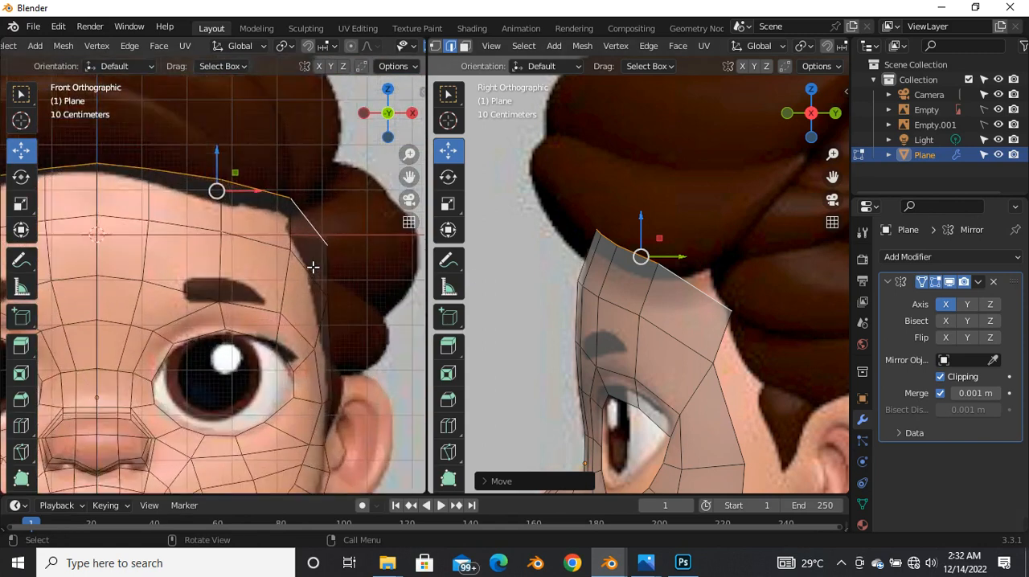
left_click(337, 259)
key("g")
left_click(330, 254)
left_click(337, 304)
key("g")
left_click(332, 307)
Step: Select the top forehead edge row again and extrude it backward and slightly upward over the head in the side view
scroll(321, 294, "down", 5)
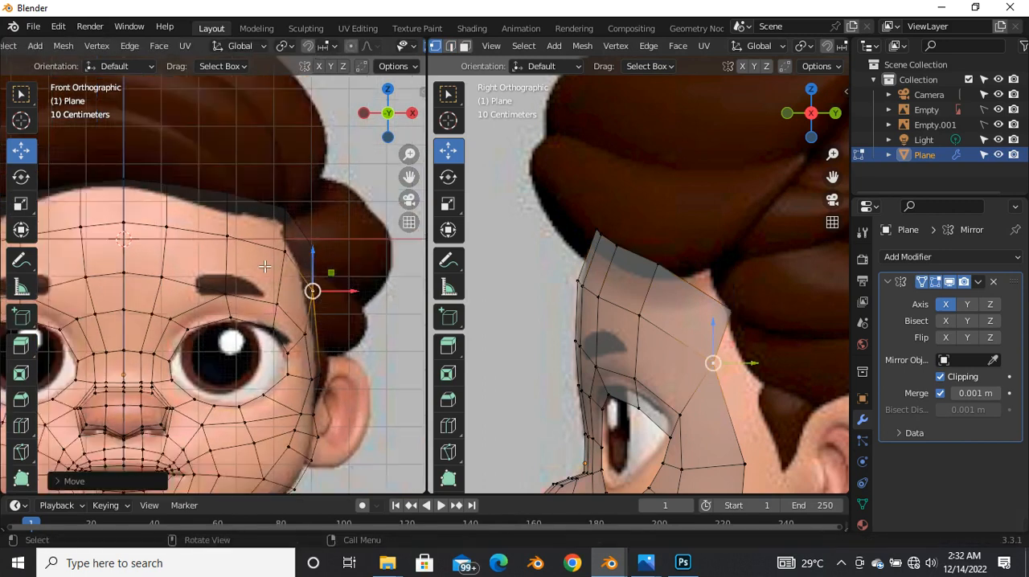
left_click(232, 227, "alt")
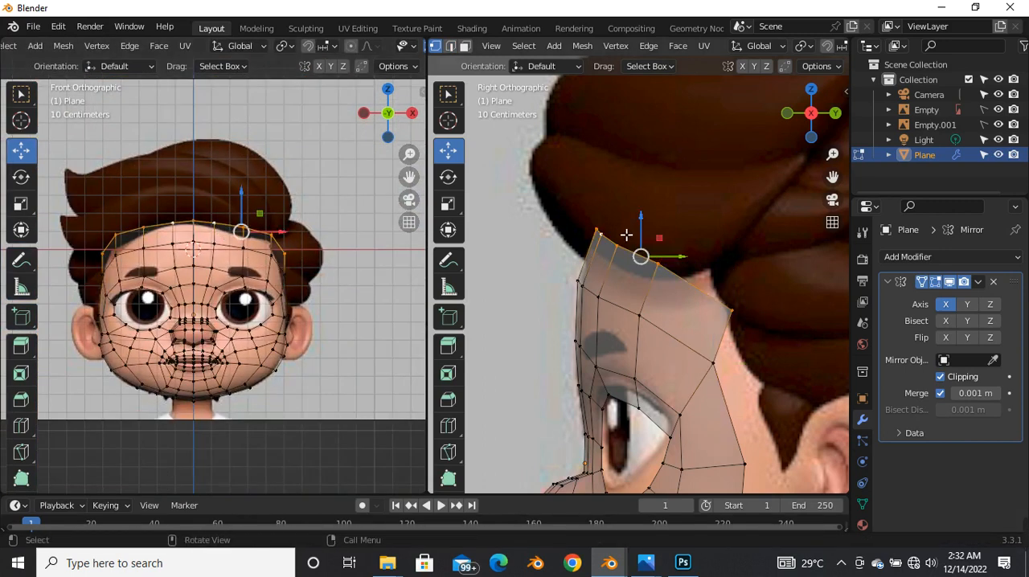
scroll(626, 235, "down", 5)
scroll(603, 241, "up", 3)
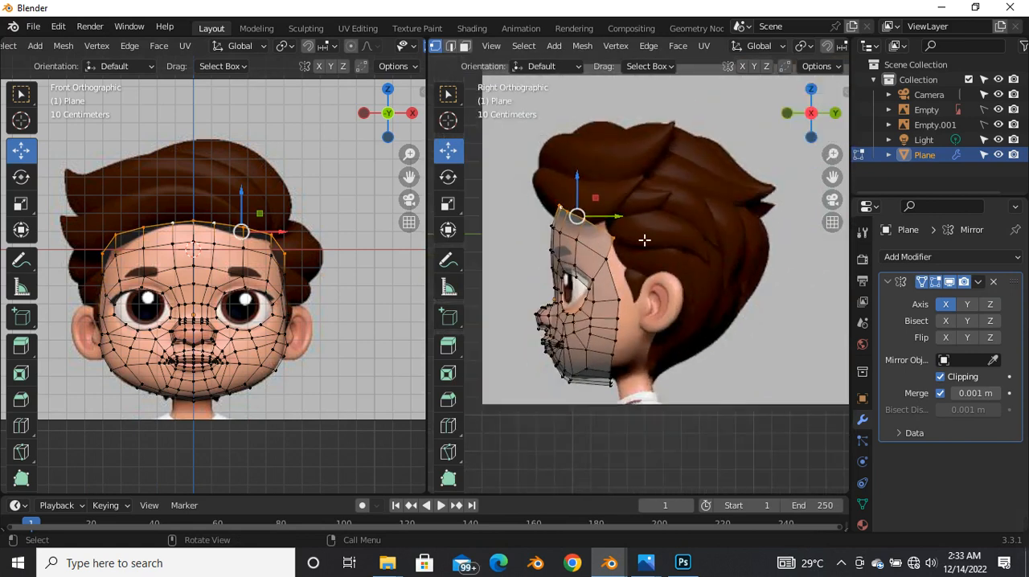
scroll(627, 241, "up", 2)
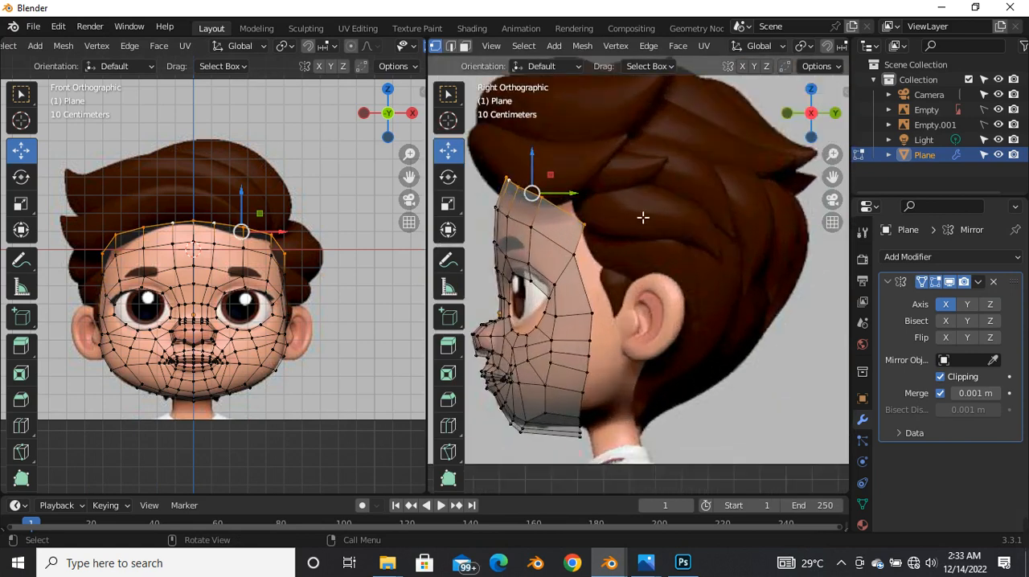
scroll(675, 205, "down", 2)
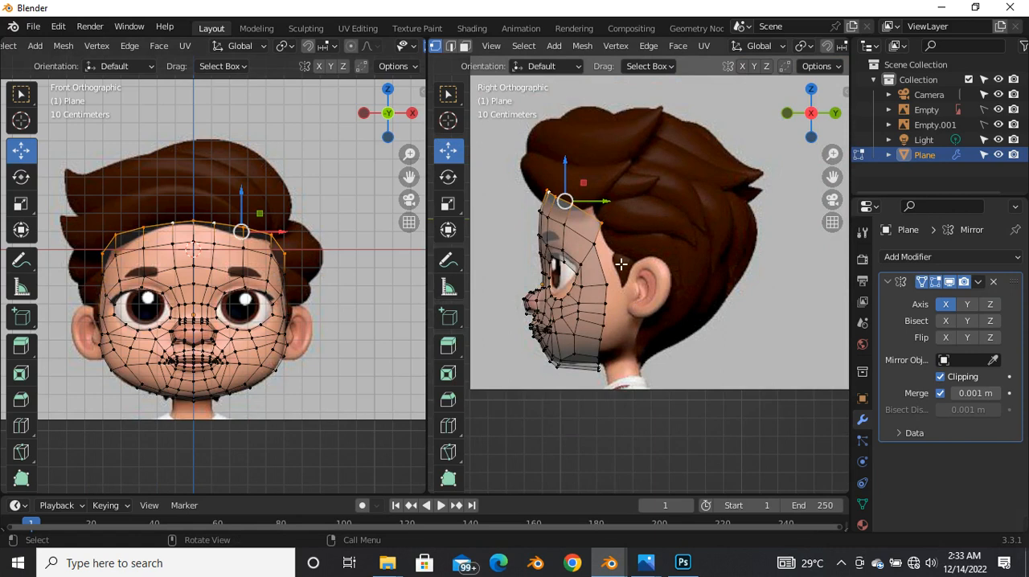
scroll(606, 225, "up", 2)
scroll(596, 189, "down", 4)
scroll(595, 196, "up", 4)
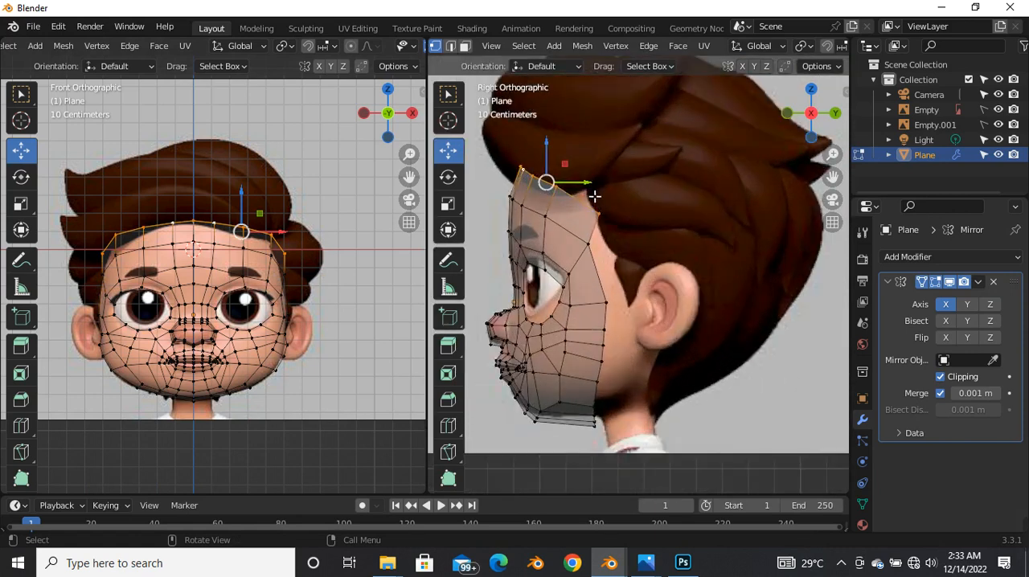
key("e")
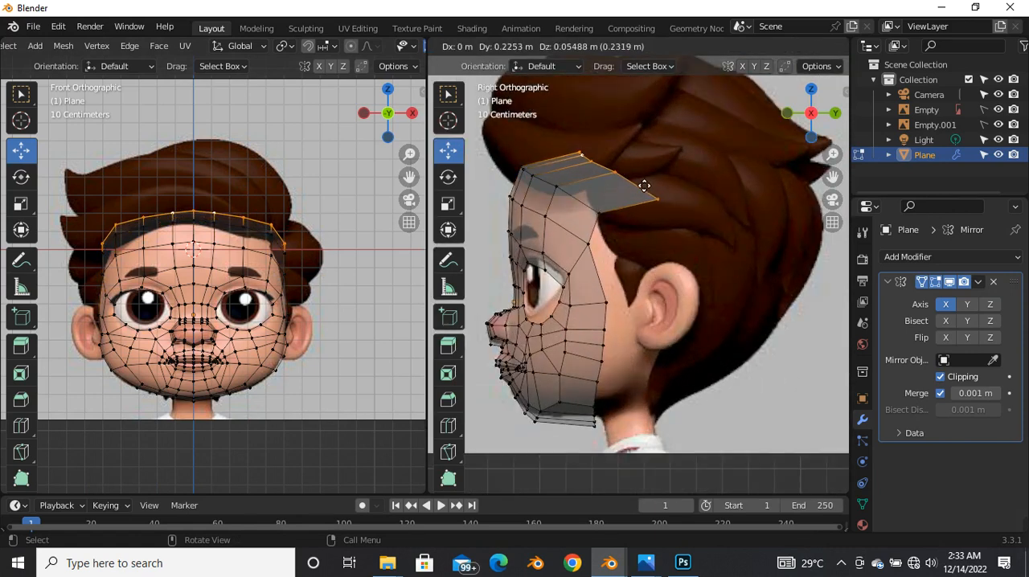
left_click(647, 180)
Step: Rotate the newly extruded crown edge row slightly in the side view and switch to edge selection
key("r")
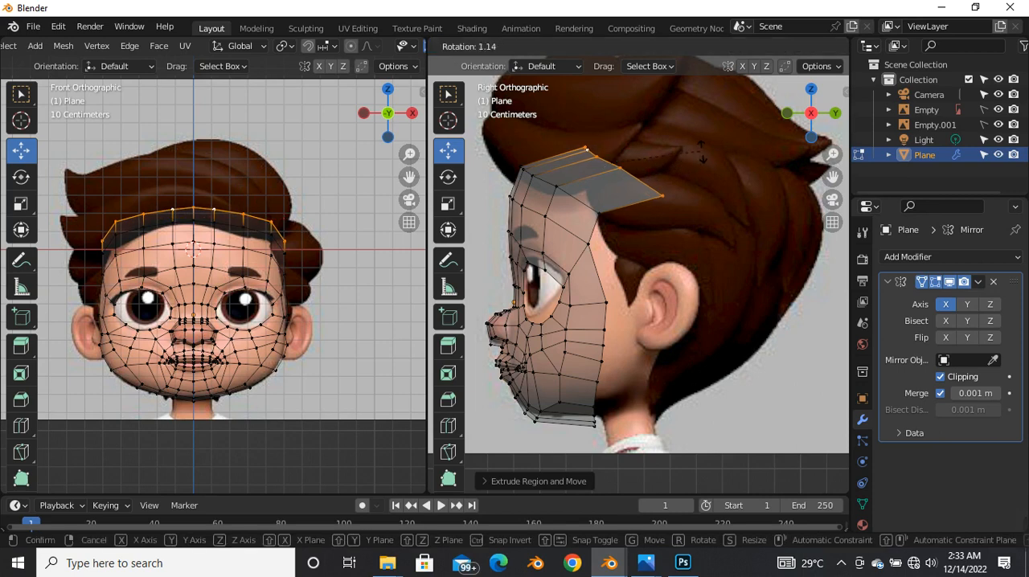
left_click(716, 179)
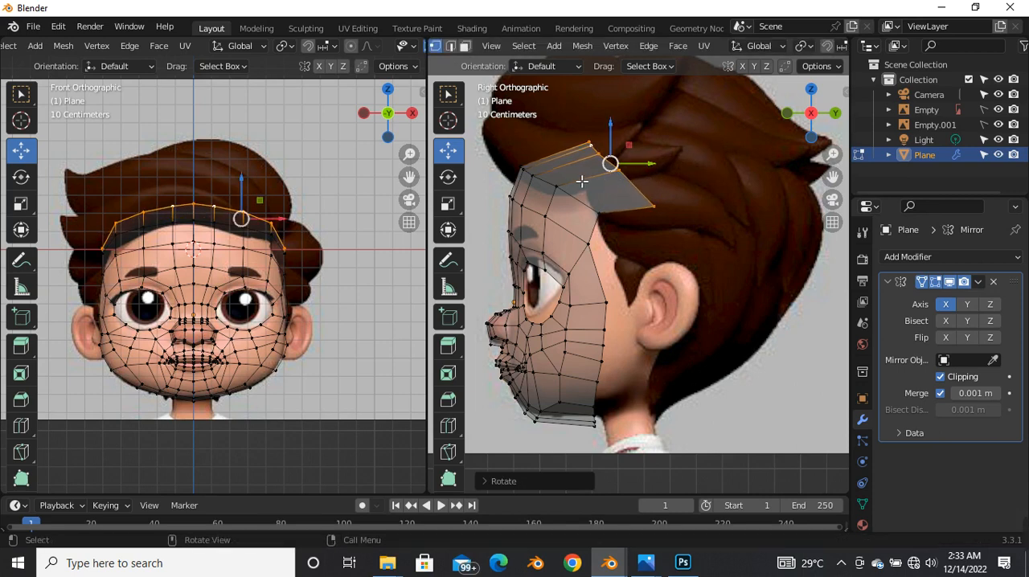
key("2")
key("r")
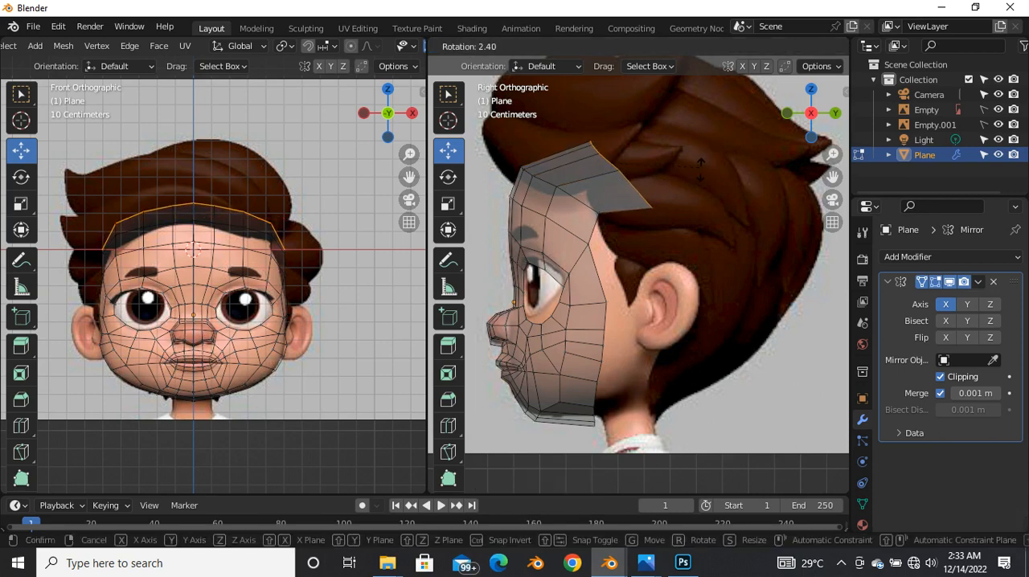
left_click(657, 186)
Step: Move the hairline edge loop at the base of the new strip slightly backward and down in the side view
left_click(557, 193, "alt")
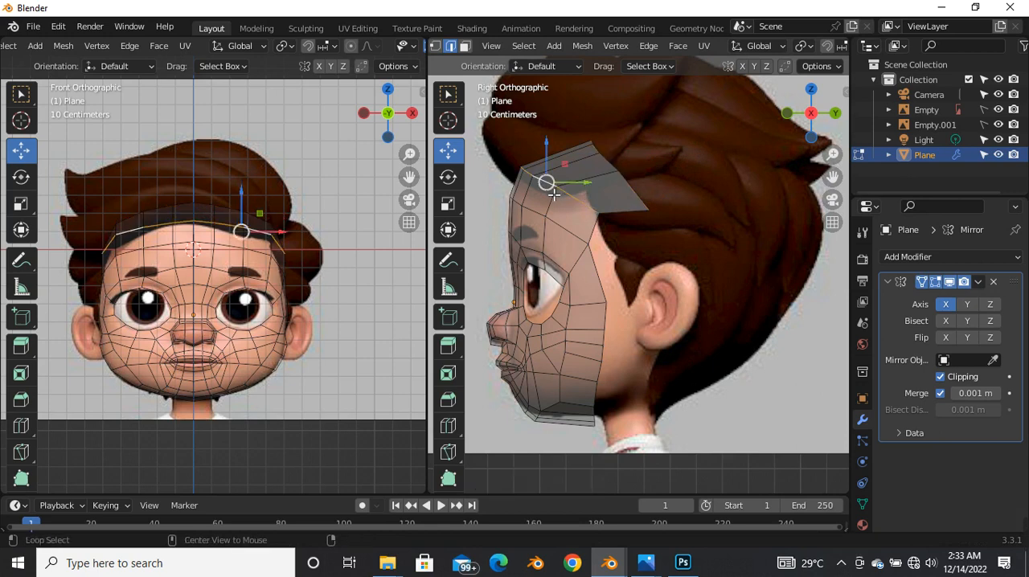
key("g")
left_click(554, 189)
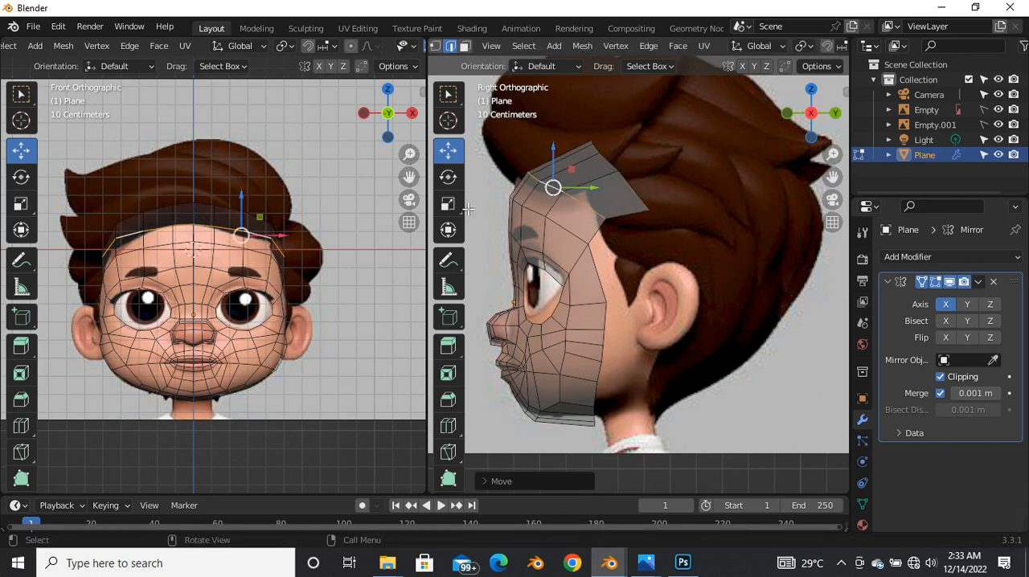
key("alt+z")
scroll(200, 241, "up", 5)
scroll(214, 230, "down", 5)
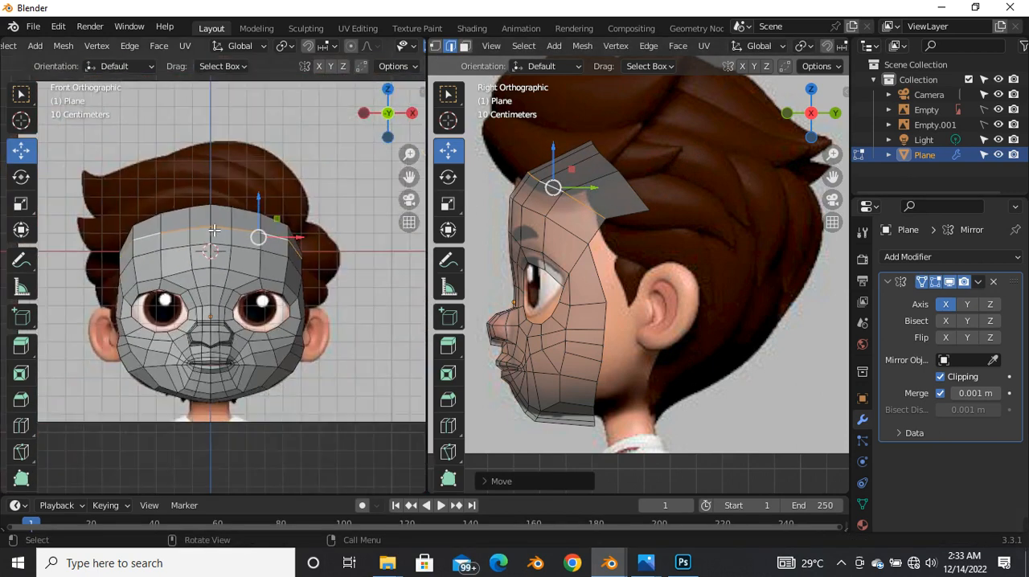
Step: Lower the outermost crown edge loop in the front view to flatten the new strip, and turn X-ray off
key("alt+z")
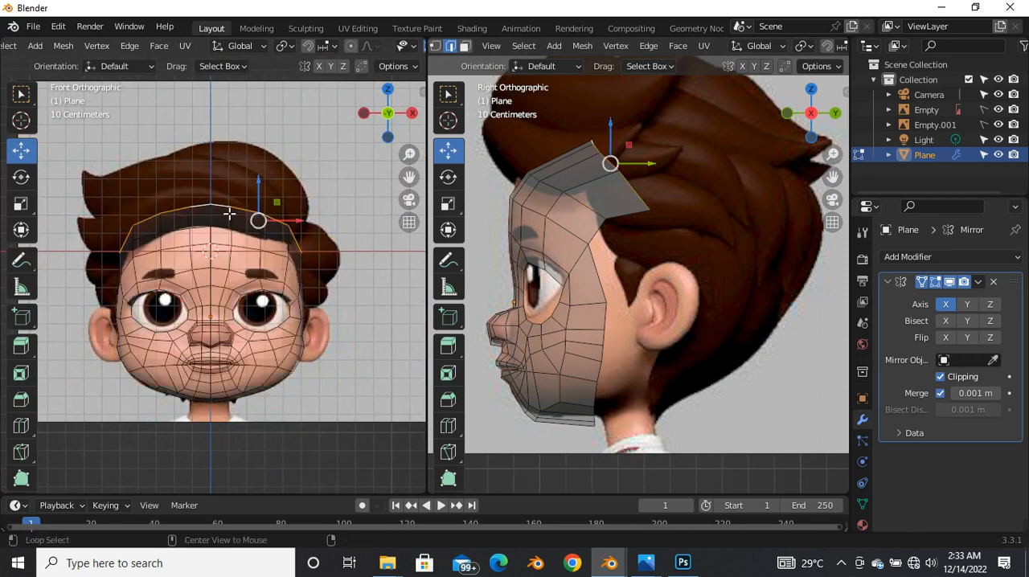
scroll(218, 216, "up", 4)
left_click_drag(313, 204, 319, 227)
key("alt+z")
scroll(289, 225, "down", 4)
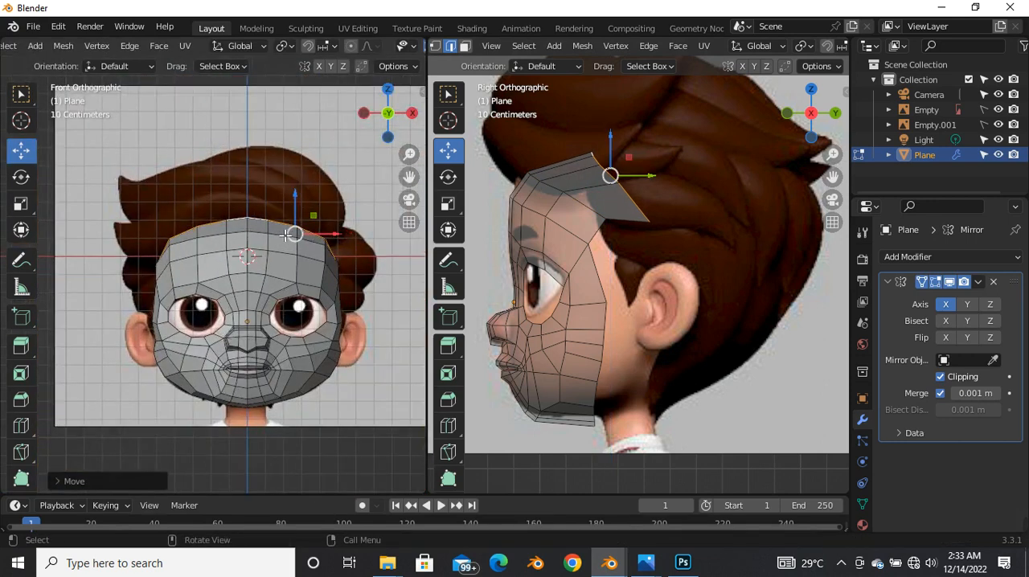
scroll(310, 203, "up", 3)
left_click_drag(312, 207, 317, 223)
scroll(624, 227, "down", 4)
scroll(613, 207, "up", 6)
scroll(611, 209, "down", 5)
scroll(590, 210, "up", 3)
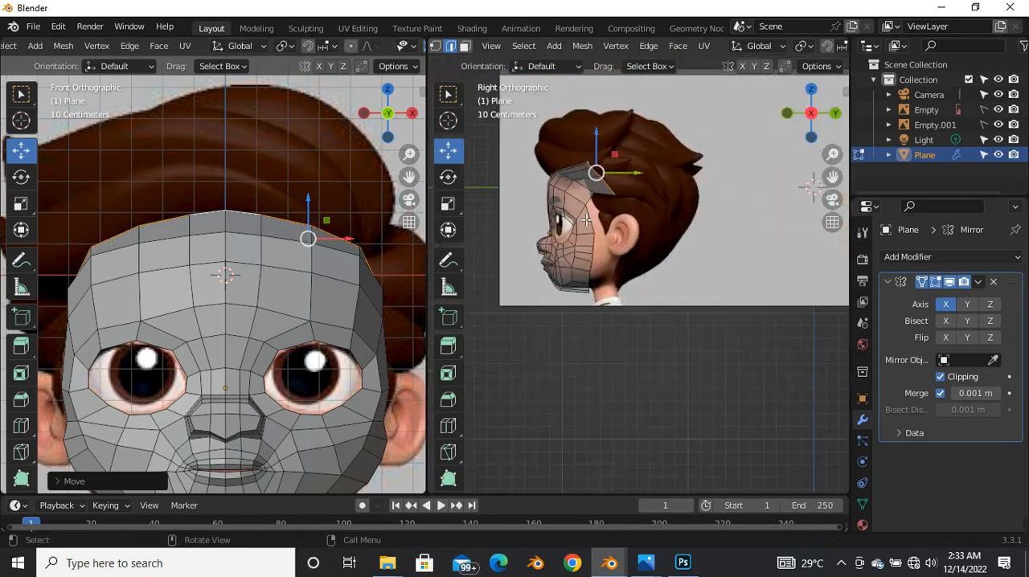
Step: Switch the side viewport to top view and move the crown-edge vertex beside the centre line slightly outward
scroll(589, 211, "up", 2)
middle_click_drag(590, 211, 640, 259)
key("grave")
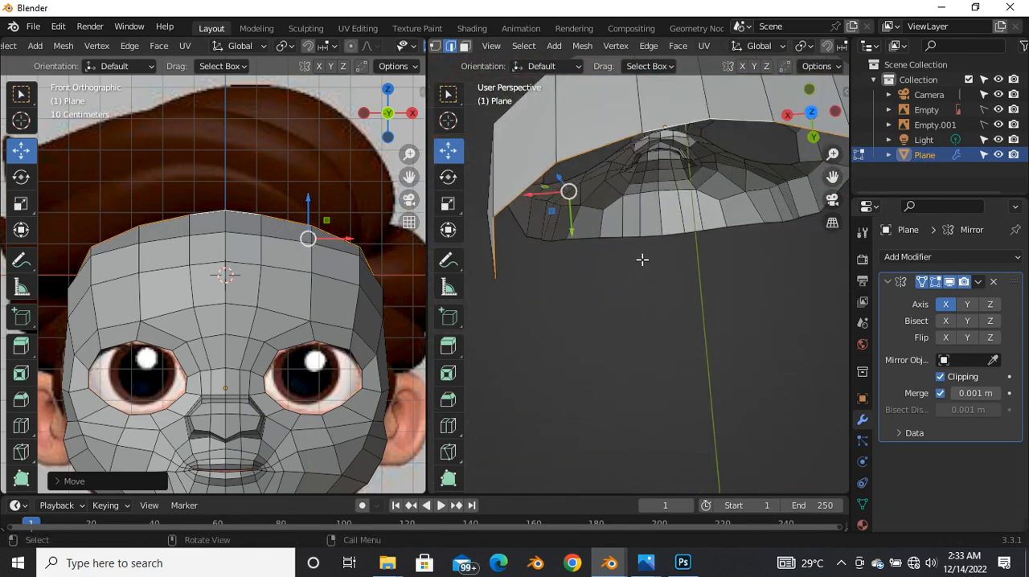
left_click(655, 201)
scroll(717, 308, "up", 3)
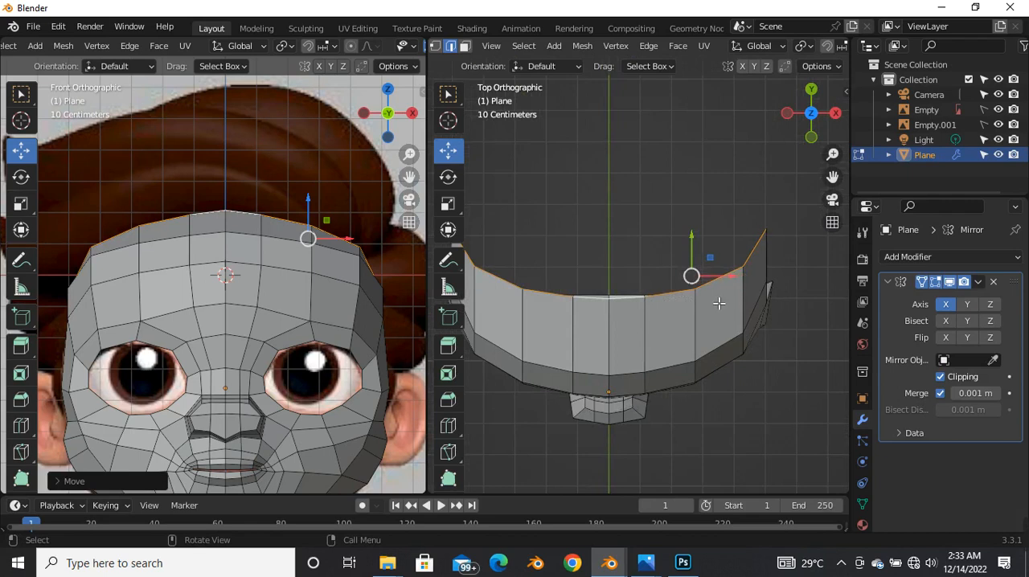
key("1")
left_click(647, 305)
left_click_drag(689, 301, 694, 302)
Step: Return to the right view with X-ray on and move the crown-edge and hairline vertices slightly upward and forward
middle_click_drag(621, 262, 497, 178)
key("grave")
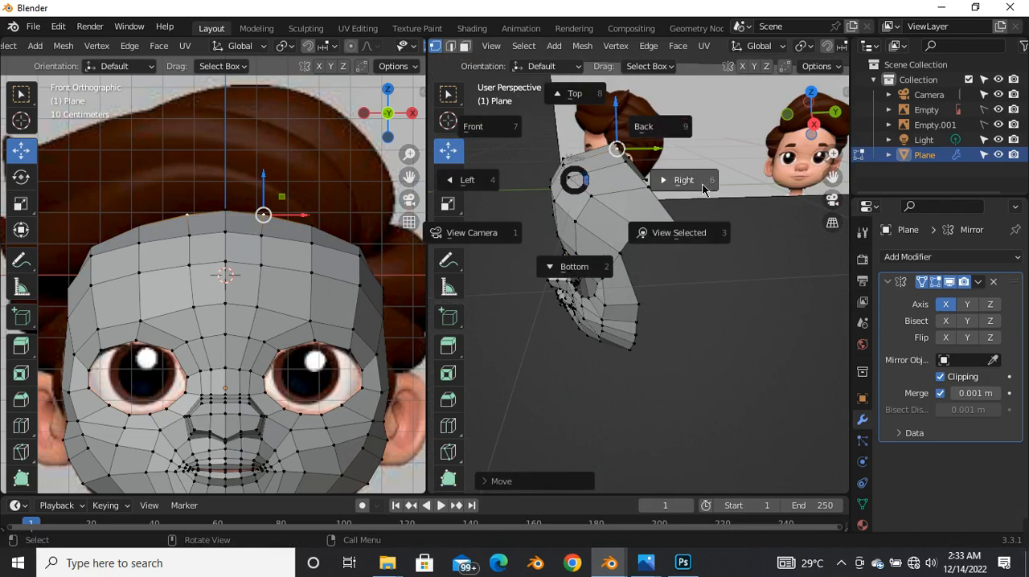
left_click(601, 179)
key("alt+z")
left_click_drag(574, 160, 691, 245)
left_click_drag(619, 197, 611, 186)
left_click_drag(482, 193, 582, 259)
left_click_drag(535, 227, 533, 219)
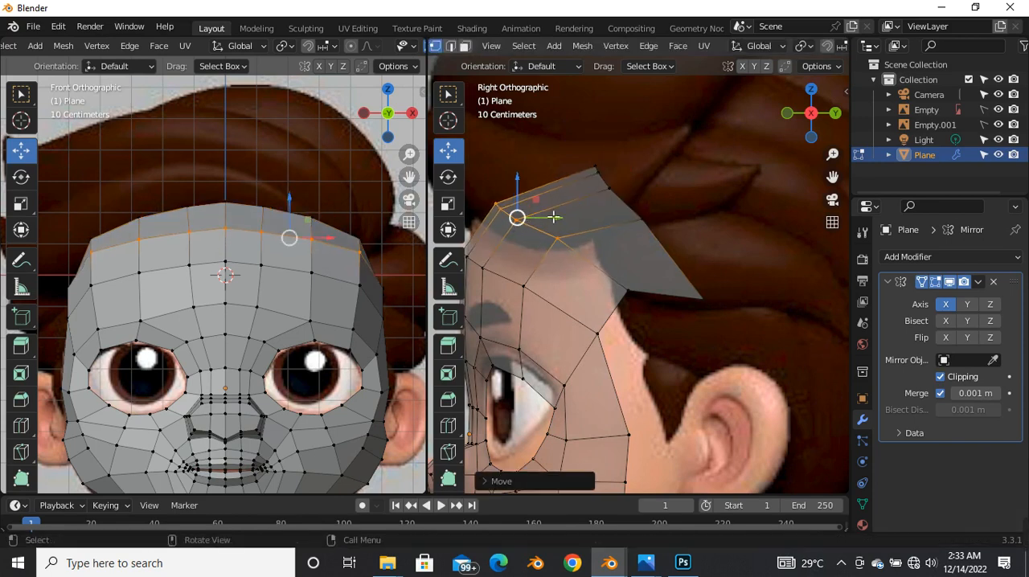
Step: Move the crown edge's two side vertices slightly upward and forward in the side view
left_click(610, 189)
left_click_drag(609, 189, 605, 185)
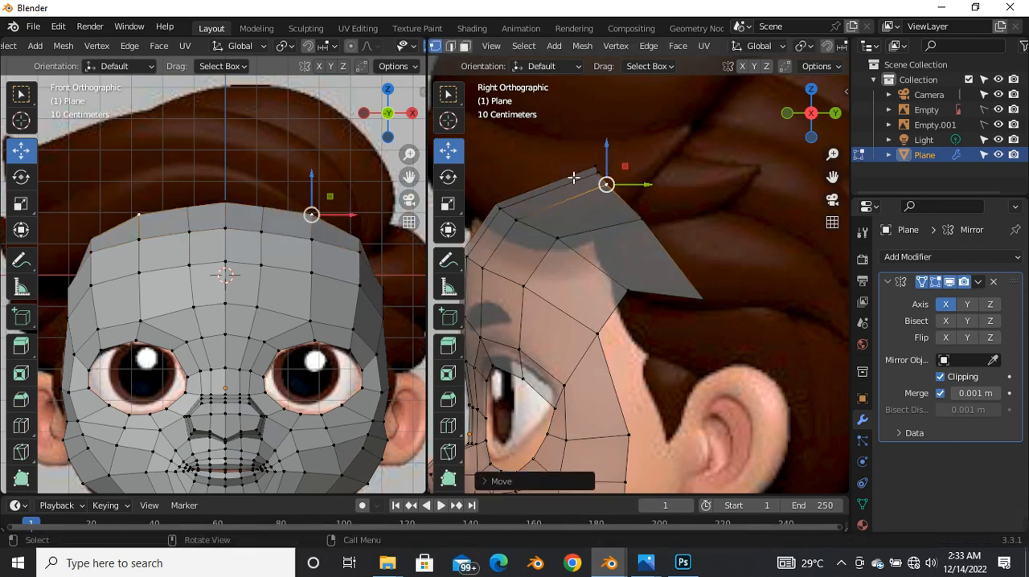
left_click_drag(565, 148, 605, 173)
left_click(643, 220)
left_click_drag(642, 220, 637, 209)
Step: Adjust the corner vertex where the hairline loop meets the temple, moving it slightly upward and forward
scroll(615, 257, "down", 3)
middle_click_drag(615, 264, 575, 230, "shift")
scroll(577, 243, "up", 2)
left_click(571, 241)
left_click_drag(572, 243, 573, 254)
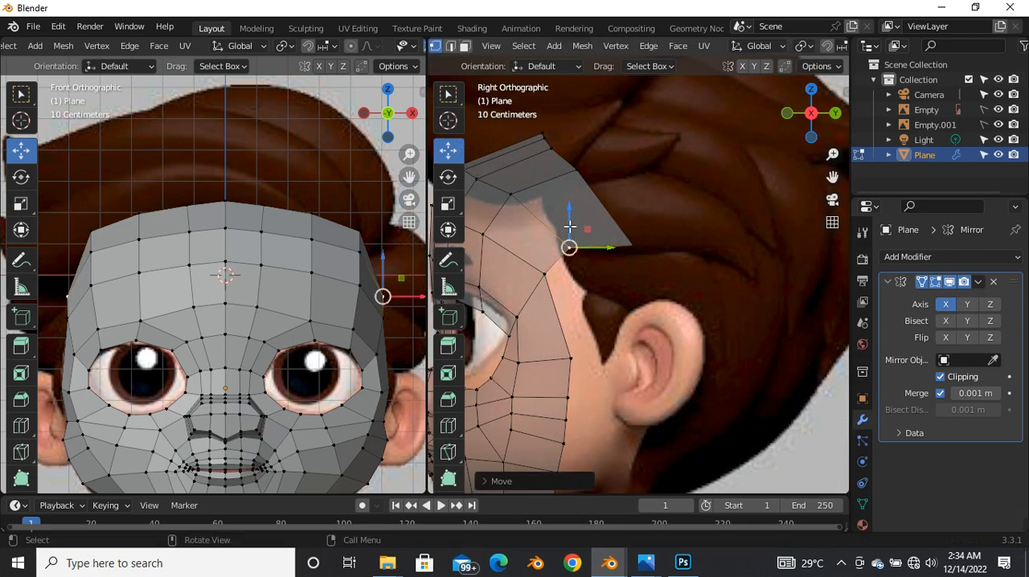
Step: Switch to edge selection and select the rear face border edges from the temple down to the jaw in the side view
scroll(562, 241, "down", 5)
scroll(579, 287, "up", 3)
scroll(582, 328, "down", 1)
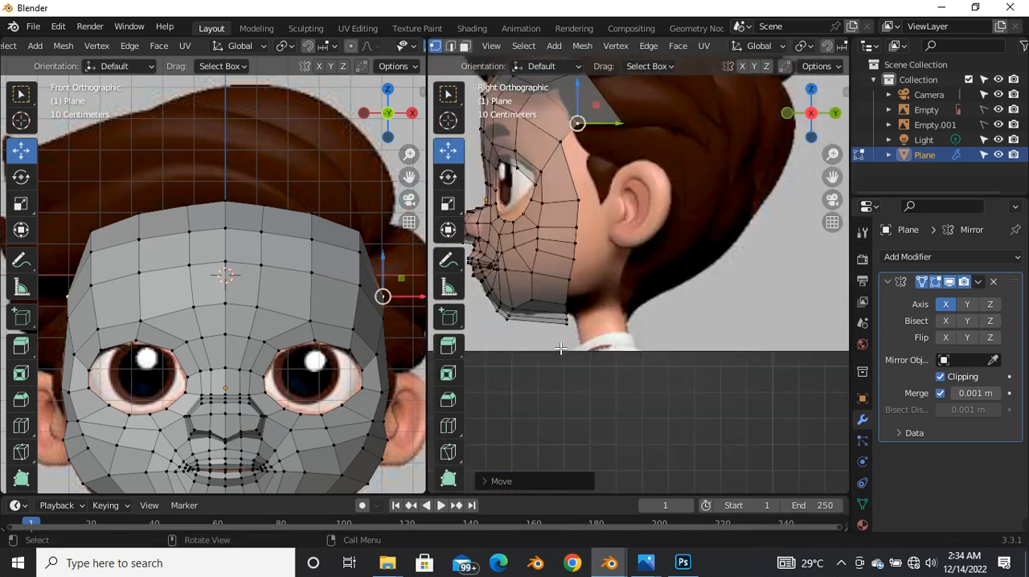
scroll(560, 348, "up", 1)
scroll(567, 303, "down", 2)
scroll(565, 222, "up", 3)
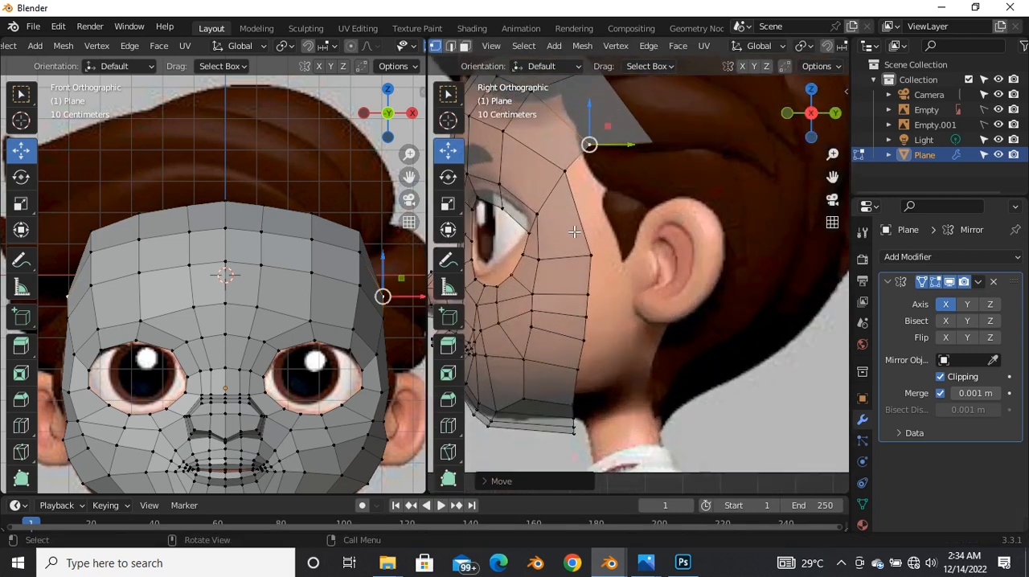
key("2")
left_click(577, 229)
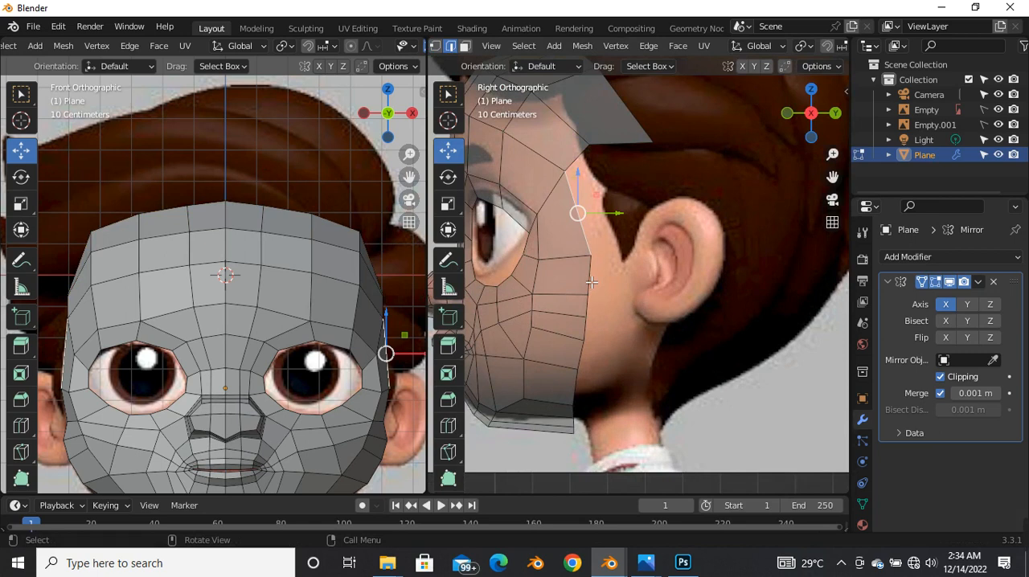
left_click(591, 283, "shift")
left_click(582, 392, "shift")
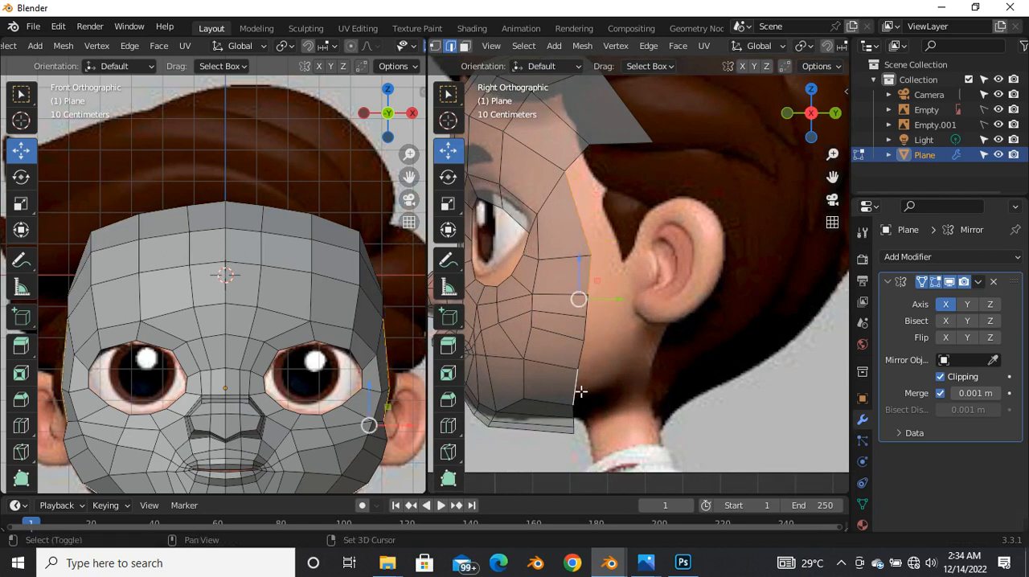
scroll(587, 382, "down", 1)
left_click(590, 333, "shift")
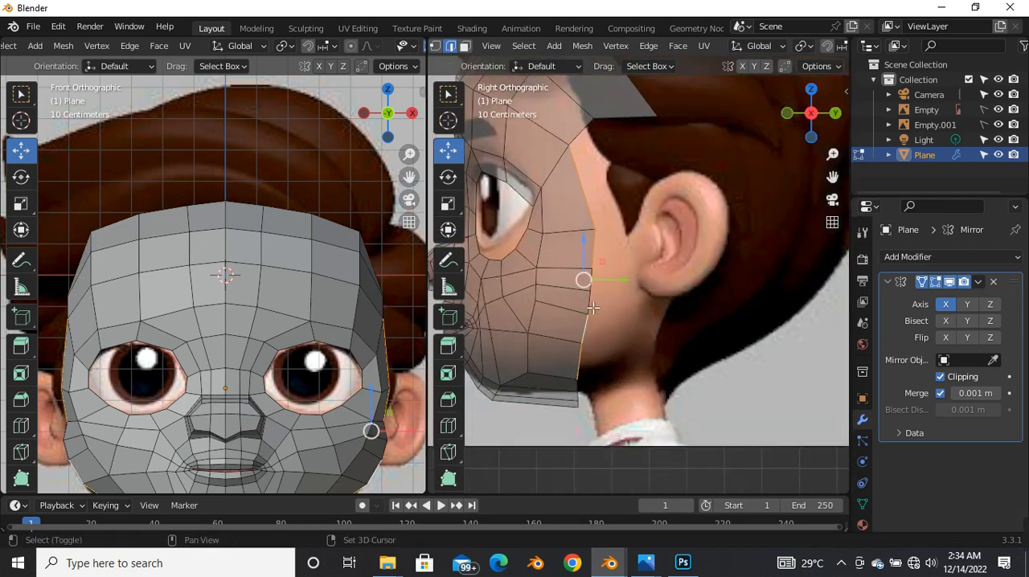
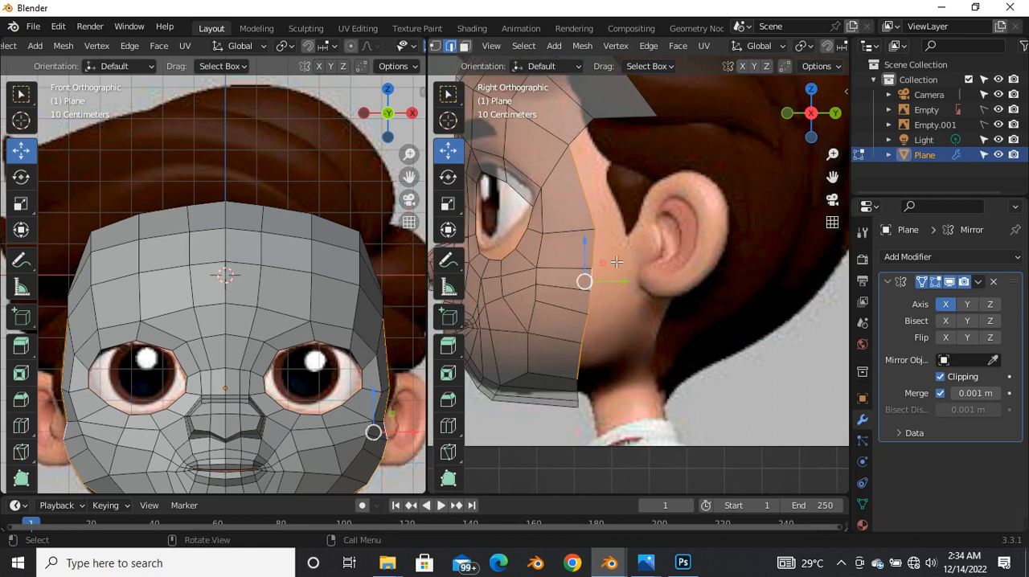
Step: Extrude the selected rear face border edges and move them backward to the front of the ear in the side view
key("e")
right_click(712, 307)
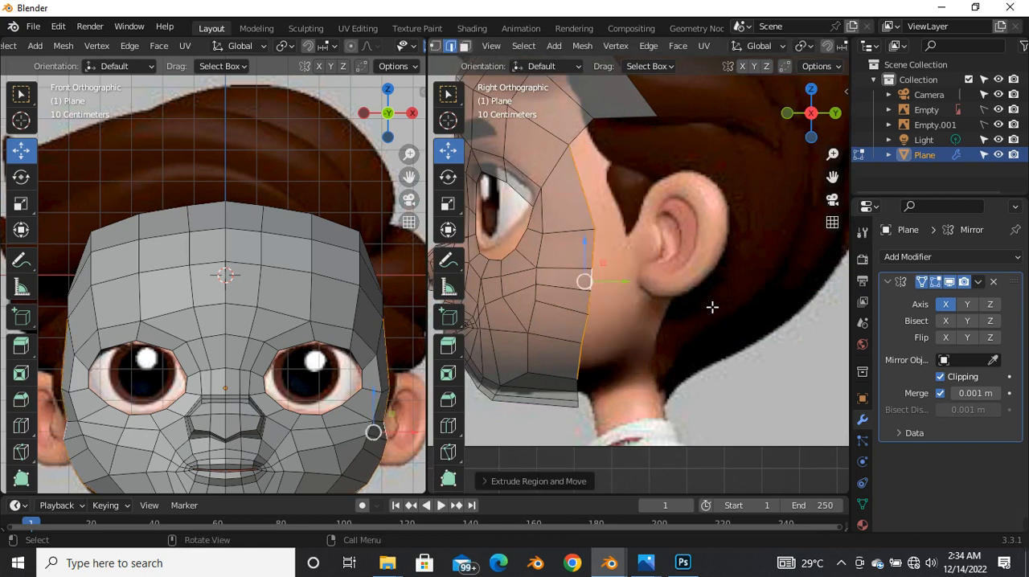
key("g")
left_click(684, 302)
scroll(637, 266, "down", 2)
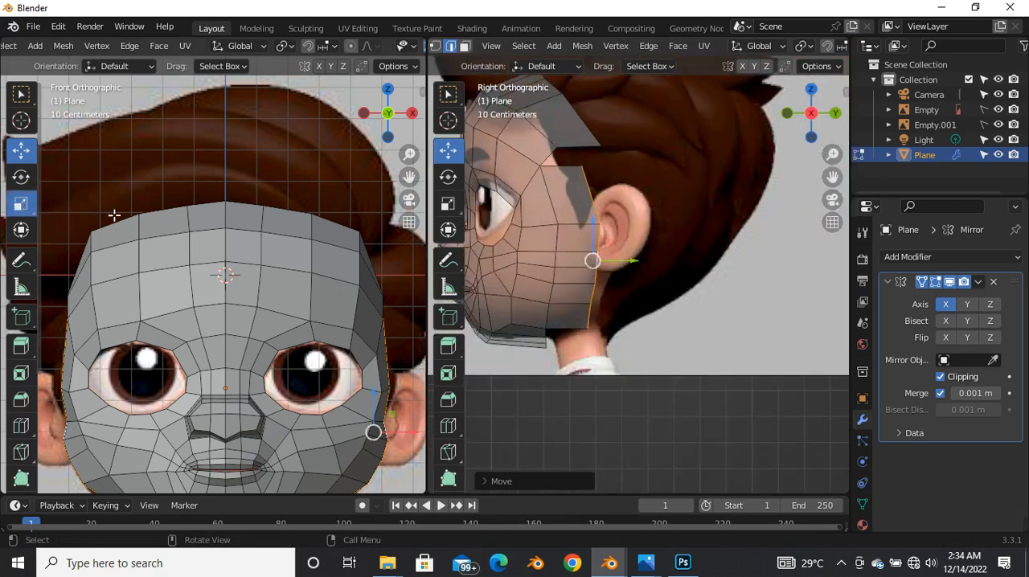
Step: Scale the extruded border edges along Y to flatten them into a straight vertical line
left_click(21, 203)
left_click_drag(636, 264, 623, 261)
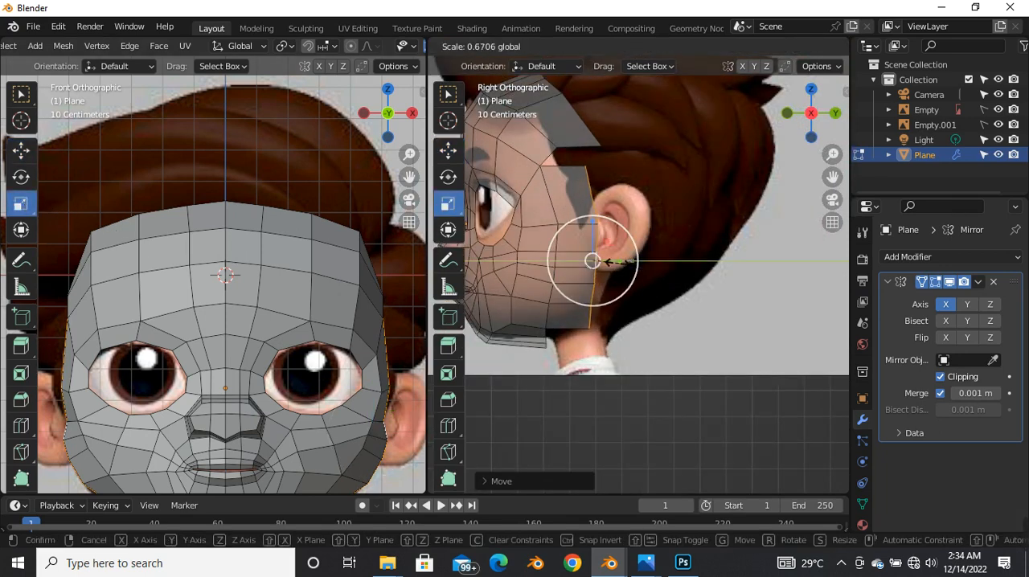
left_click_drag(592, 260, 592, 260)
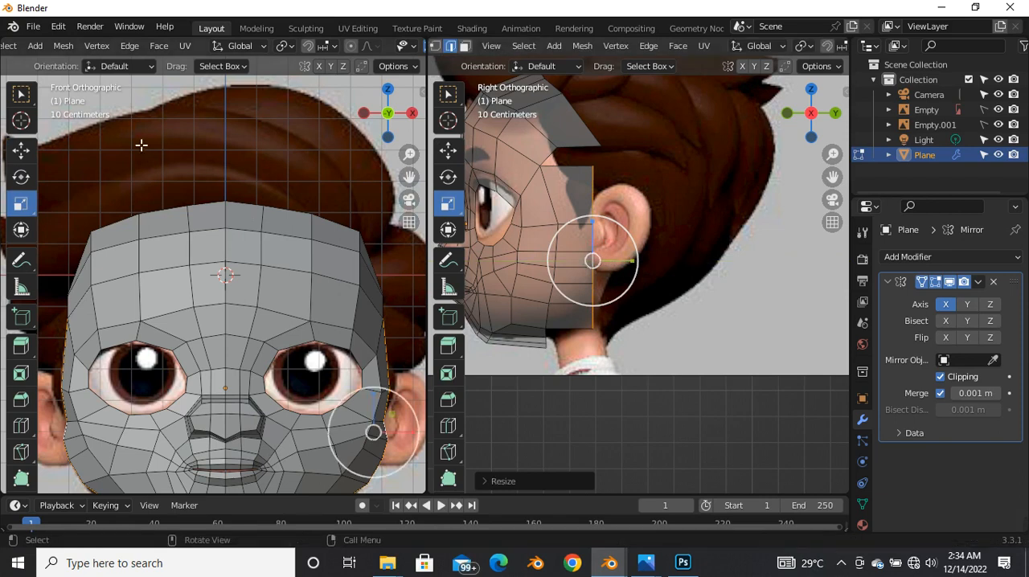
Step: Extend the straightened border one segment backward along Y to about the rear half of the ear
left_click(21, 149)
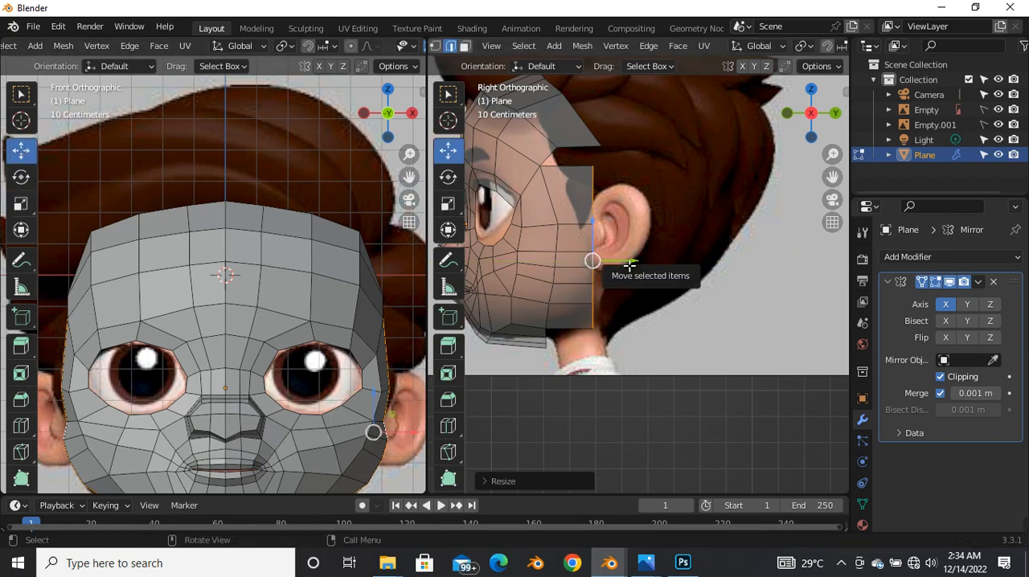
left_click_drag(629, 265, 681, 272)
right_click(683, 269)
left_click_drag(676, 273, 676, 273)
scroll(592, 264, "down", 4)
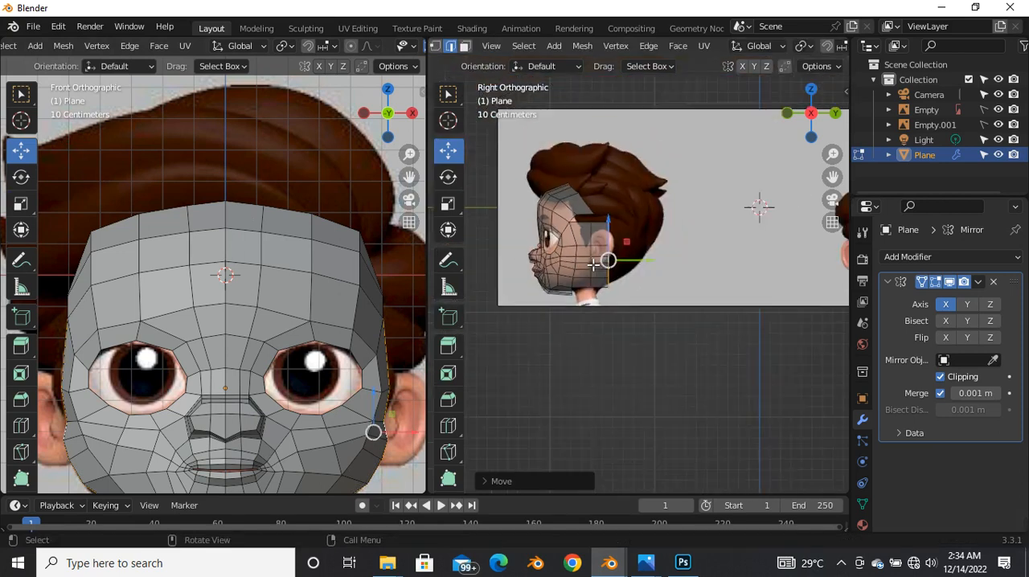
scroll(615, 264, "up", 3)
scroll(567, 275, "down", 3)
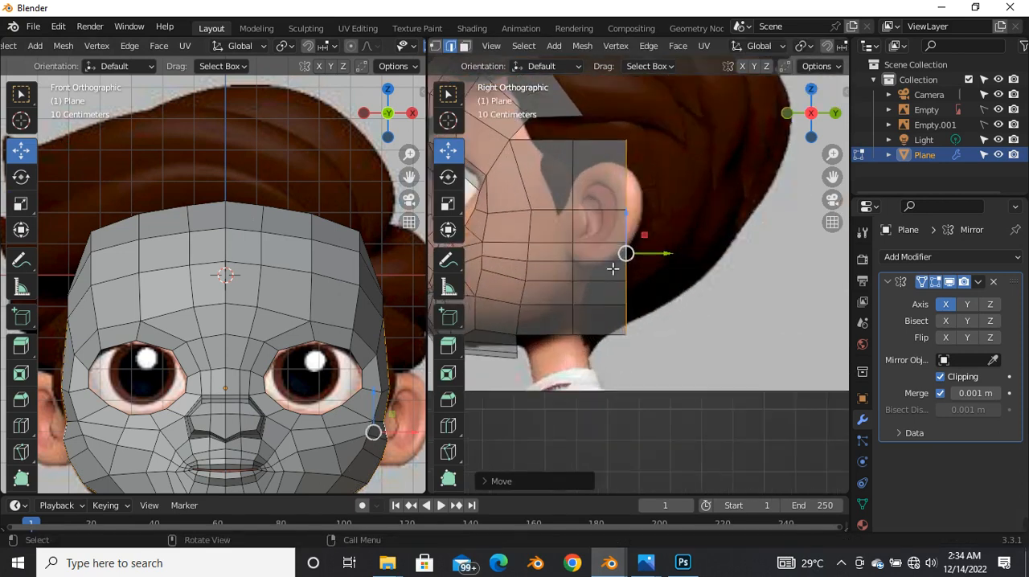
scroll(643, 261, "up", 2)
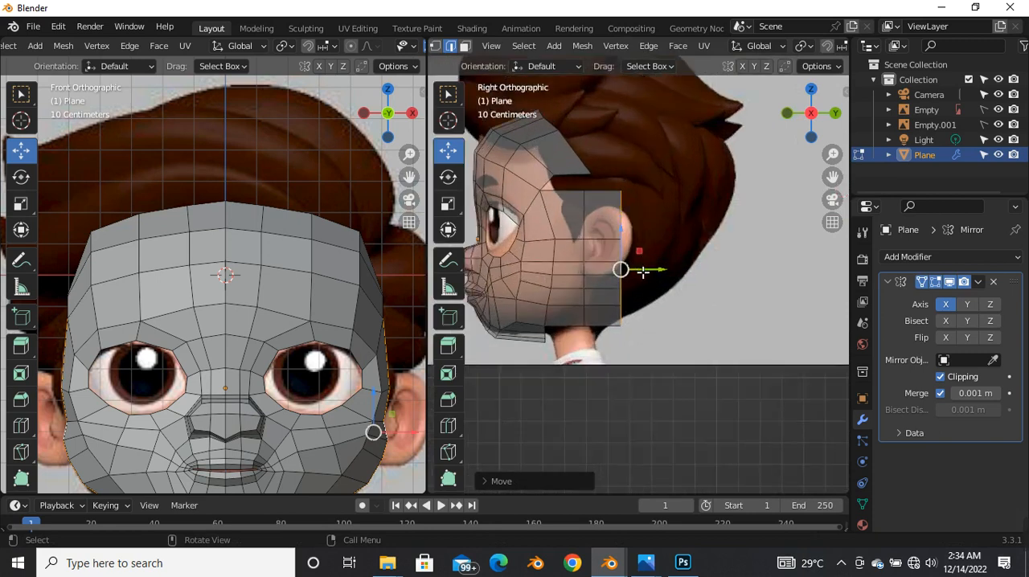
Step: Extrude the border again and move it along Y toward the back of the head
key("e")
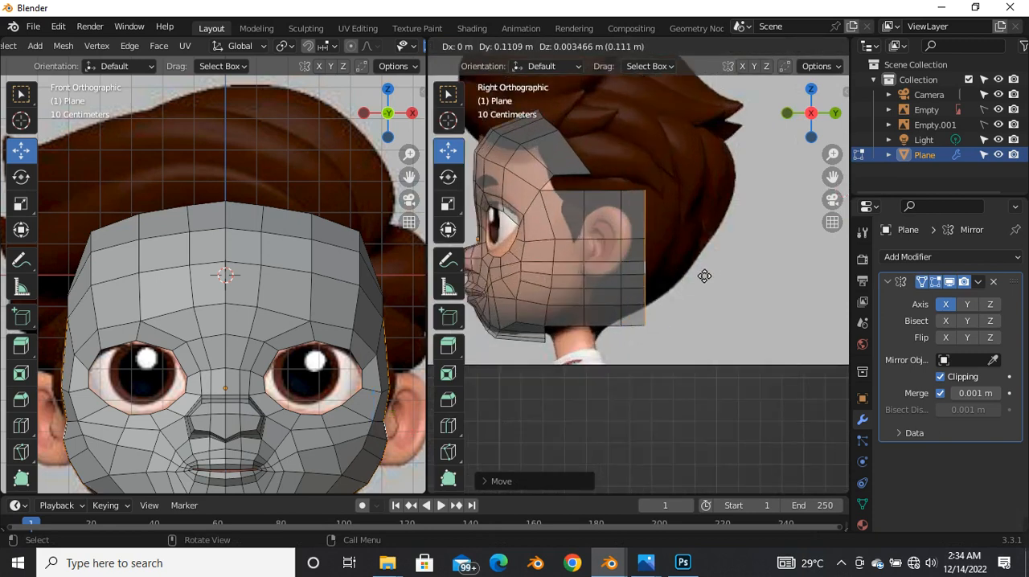
right_click(716, 275)
left_click_drag(656, 271, 709, 269)
left_click_drag(483, 364, 482, 348)
Step: Turn on X-ray in the front view and inspect the extruded head sides from the front, side and rear
key("alt+z")
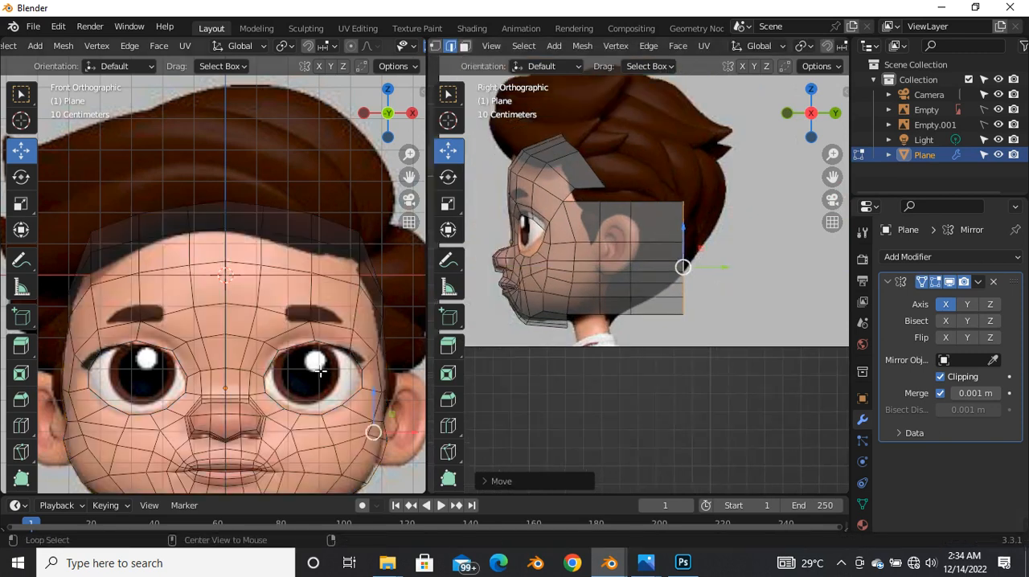
scroll(304, 307, "down", 5)
scroll(344, 373, "up", 5)
left_click_drag(352, 340, 150, 329)
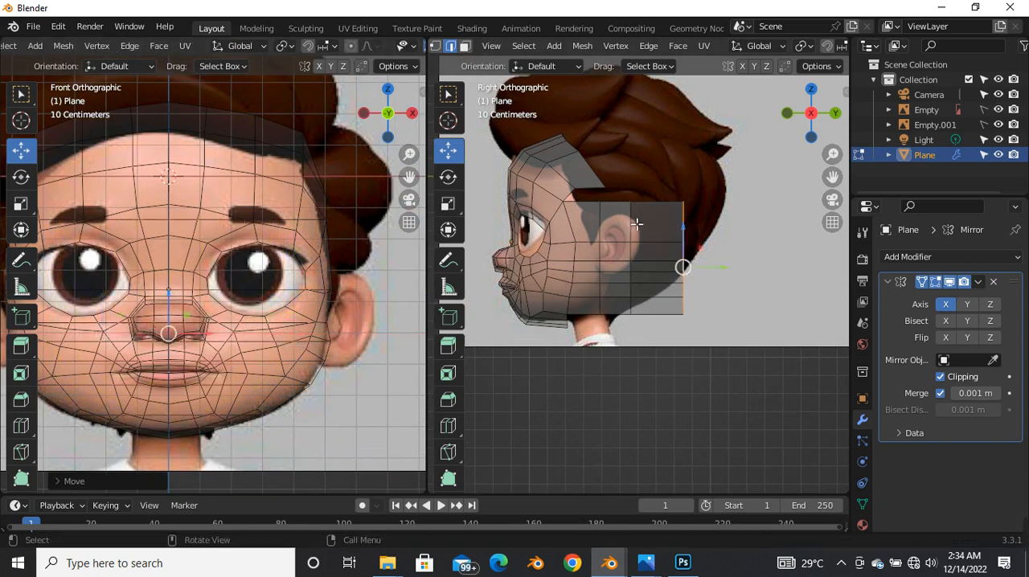
scroll(636, 225, "down", 4)
scroll(636, 241, "up", 5)
scroll(657, 259, "down", 3)
middle_click_drag(666, 264, 636, 306)
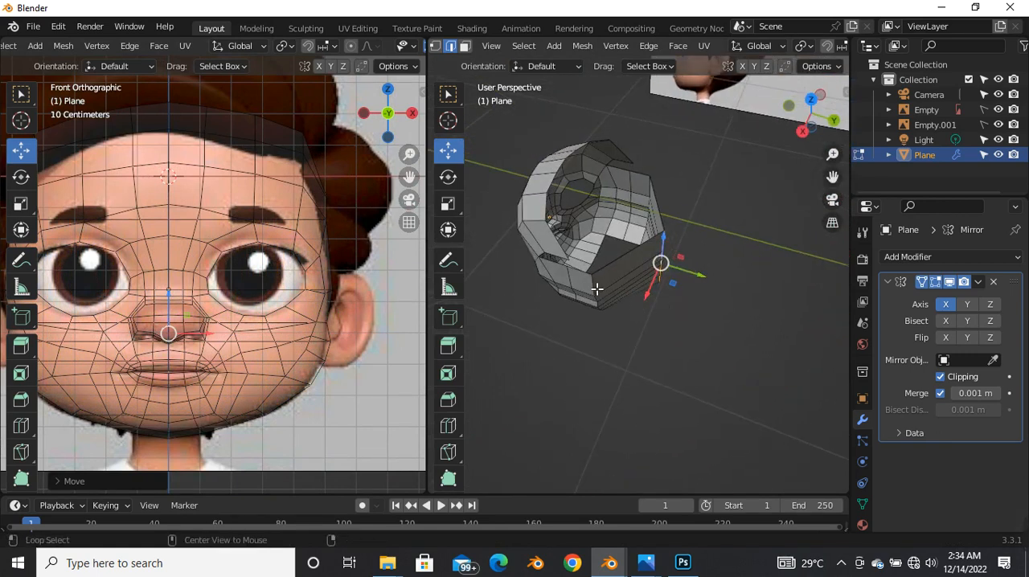
Step: Select an inner edge loop of the extruded head side and move it backward along Y
left_click(596, 288)
middle_click_drag(596, 288, 582, 307)
left_click_drag(620, 301, 597, 297)
middle_click_drag(597, 296, 616, 314)
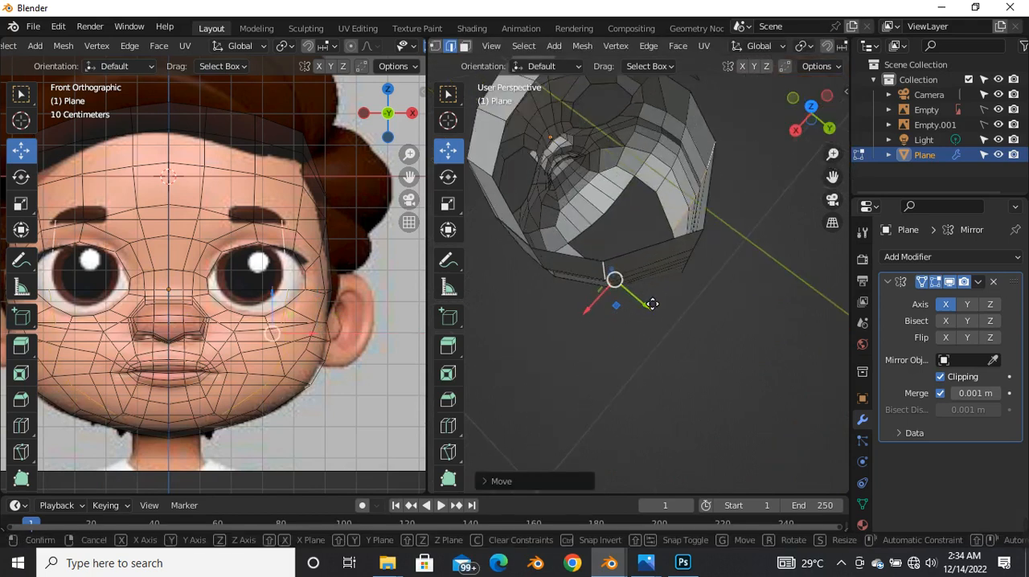
left_click_drag(652, 303, 650, 300)
Step: Add a loop cut across the extruded head side, shift it backward along Y, and return to the right X-ray view
key("grave")
left_click(643, 223)
scroll(648, 229, "down", 3)
scroll(657, 270, "up", 4)
left_click_drag(677, 247, 668, 233)
key("ctrl+r")
left_click(668, 276)
left_click(671, 277)
left_click_drag(686, 278, 696, 283)
middle_click_drag(656, 298, 677, 260)
scroll(652, 209, "down", 5)
key("grave")
left_click(776, 257)
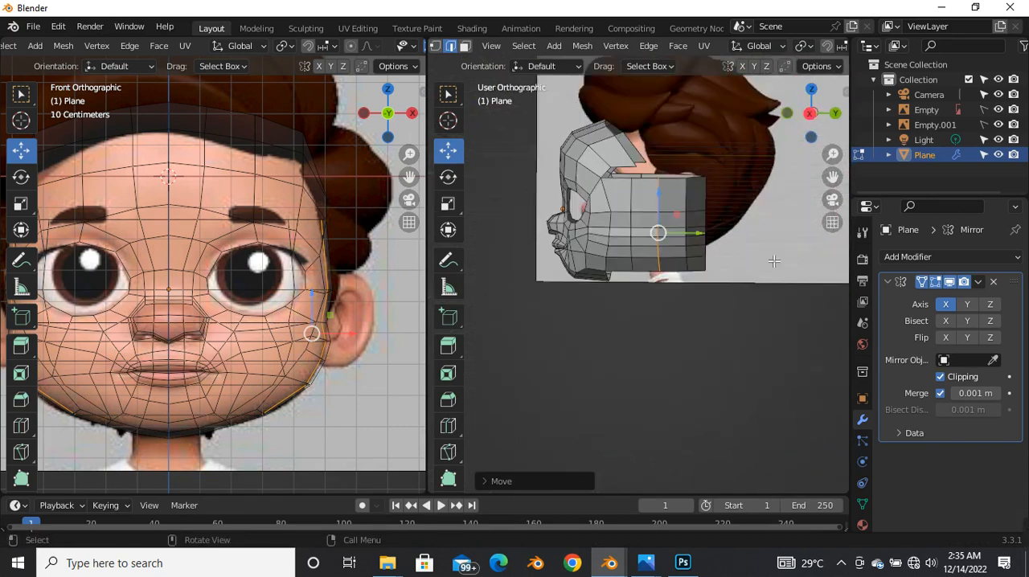
scroll(696, 229, "up", 4)
key("alt+z")
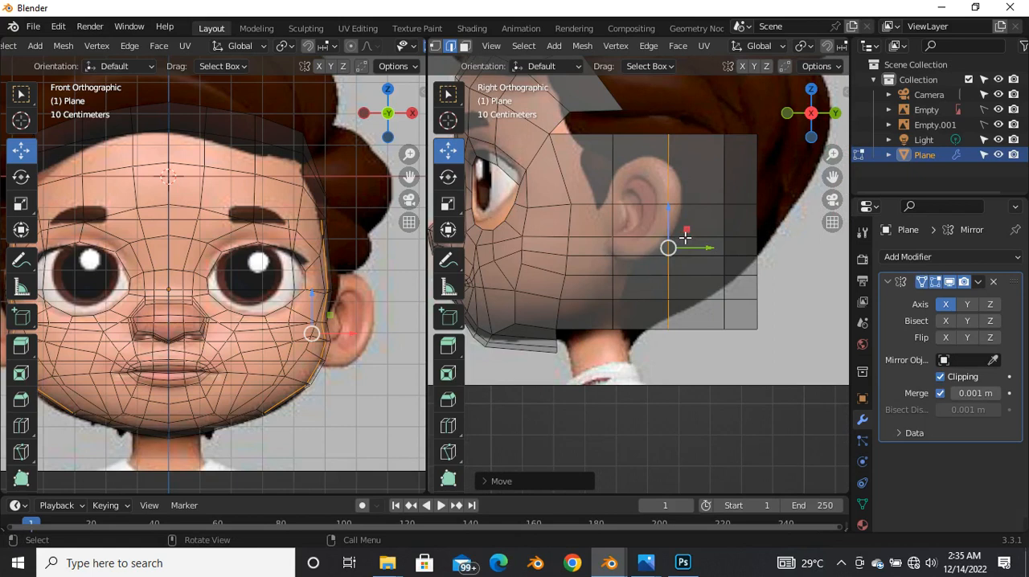
Step: Switch to vertex selection and select the rear vertex of the under-chin edge in the side view
scroll(684, 237, "down", 4)
scroll(687, 247, "up", 5)
scroll(715, 244, "down", 3)
scroll(707, 246, "up", 2)
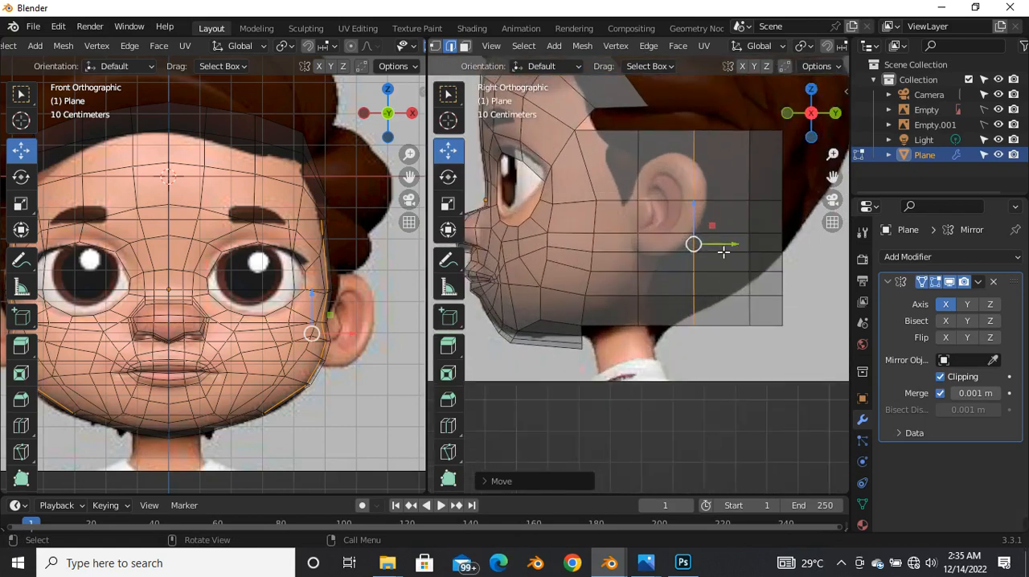
key("1")
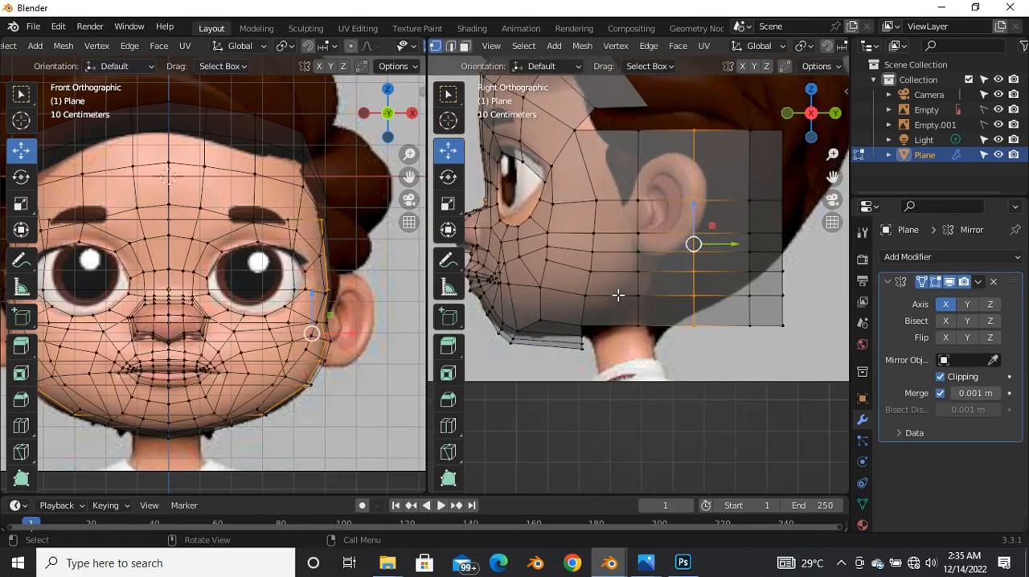
scroll(581, 351, "up", 5)
left_click_drag(587, 279, 768, 304)
left_click_drag(671, 296, 615, 324)
left_click(610, 336)
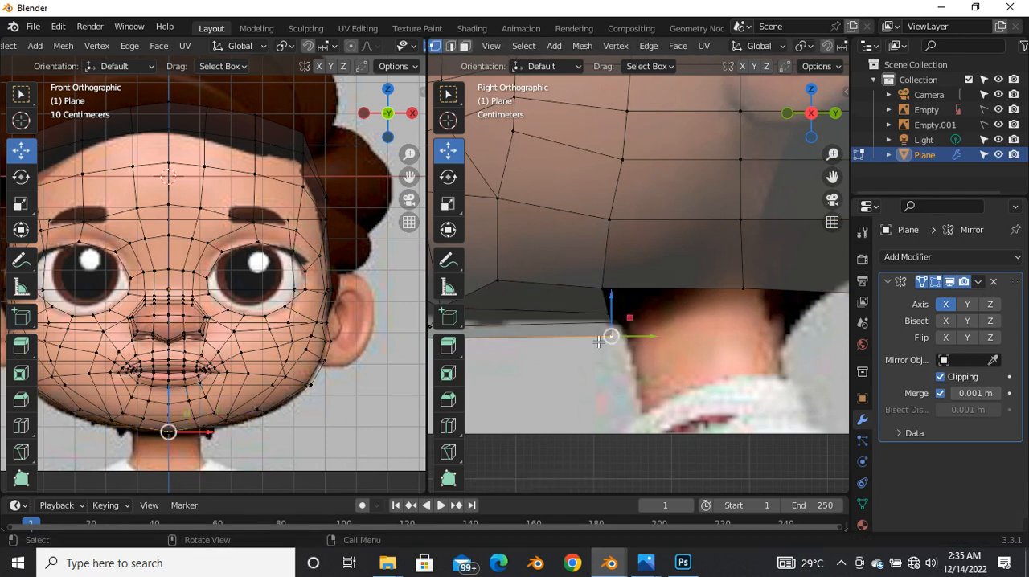
scroll(635, 325, "down", 7)
scroll(627, 229, "up", 4)
scroll(617, 213, "down", 4)
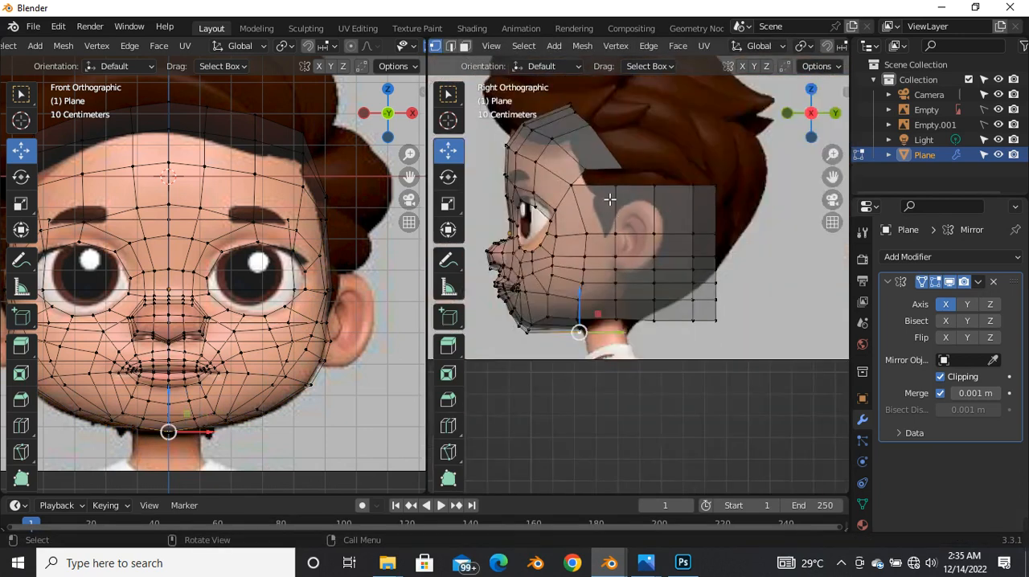
Step: Merge the hairline corner vertex with the top vertex of the first column behind the temple, at center
scroll(611, 197, "up", 5)
scroll(601, 204, "down", 4)
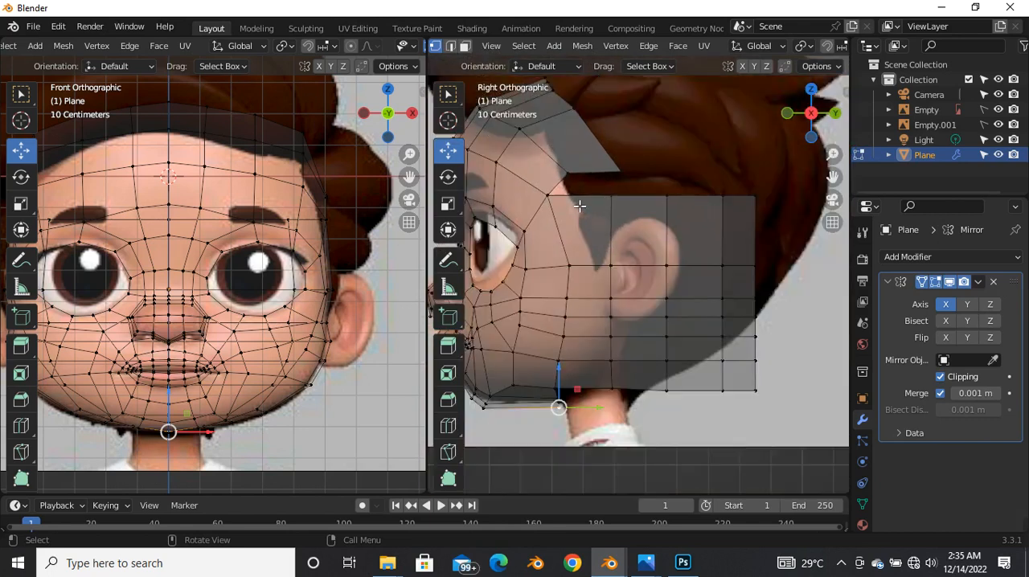
scroll(579, 207, "up", 4)
scroll(610, 192, "down", 4)
left_click_drag(604, 189, 622, 373)
key("alt+a")
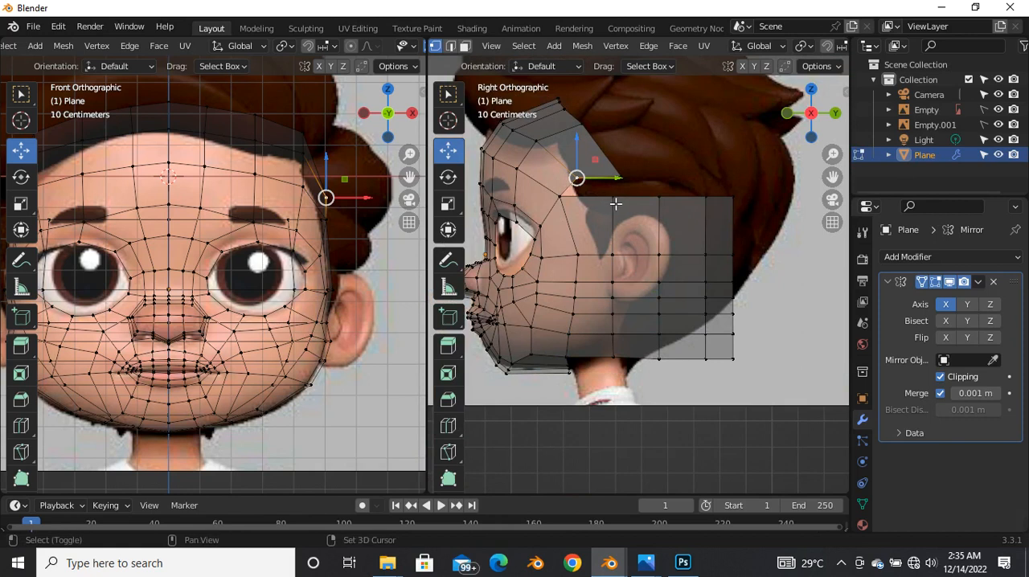
left_click(615, 202, "shift")
key("m")
left_click(602, 236)
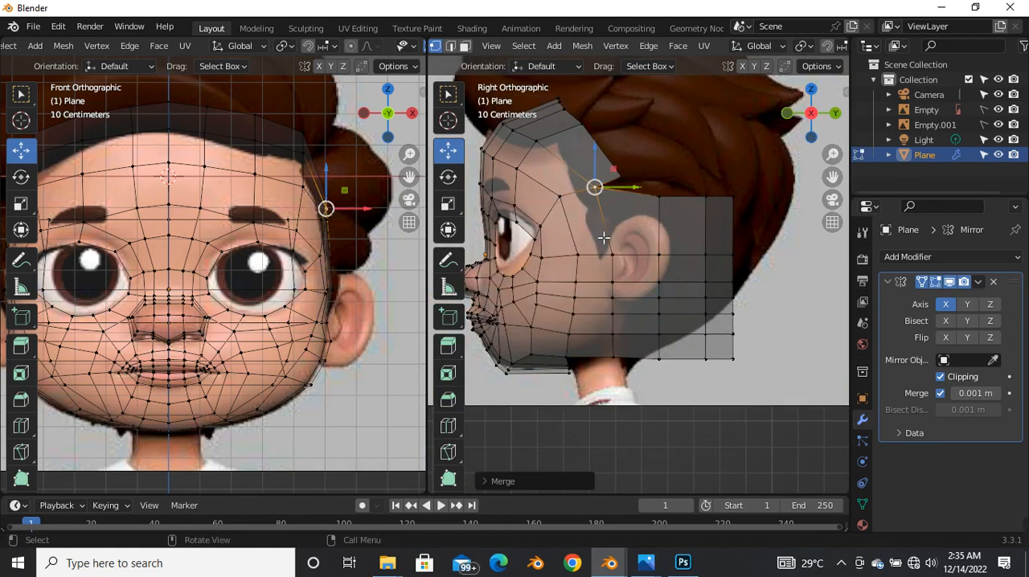
Step: Move the merged temple vertex upward and forward, and raise the crown's rear corner vertex slightly
scroll(605, 196, "up", 2)
key("g")
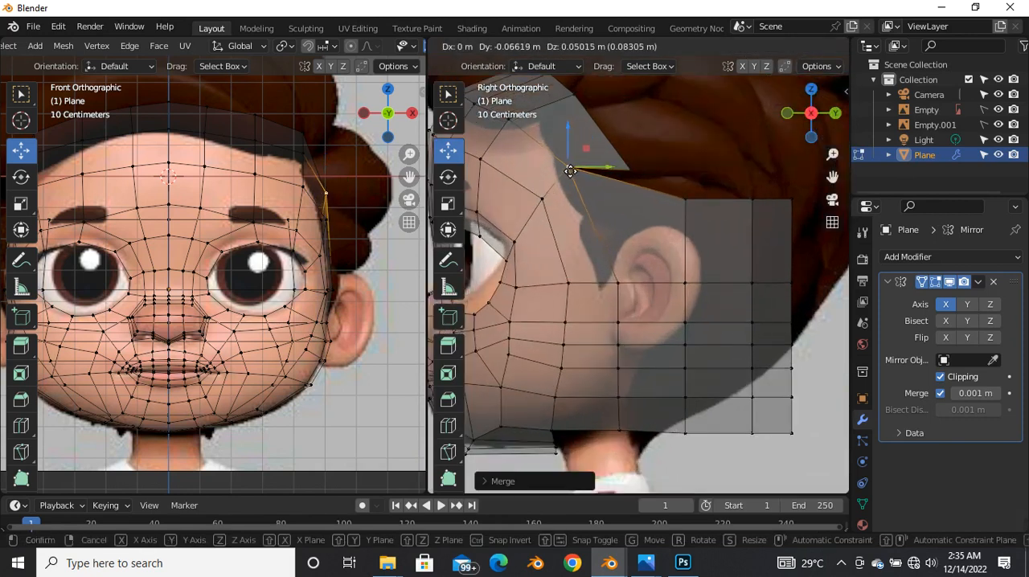
left_click(566, 168)
left_click(630, 171)
left_click_drag(631, 171, 633, 157)
Step: Select the vertical vertex column running down through the rear of the ear and edge-slide it slightly forward
left_click_drag(670, 209, 706, 443)
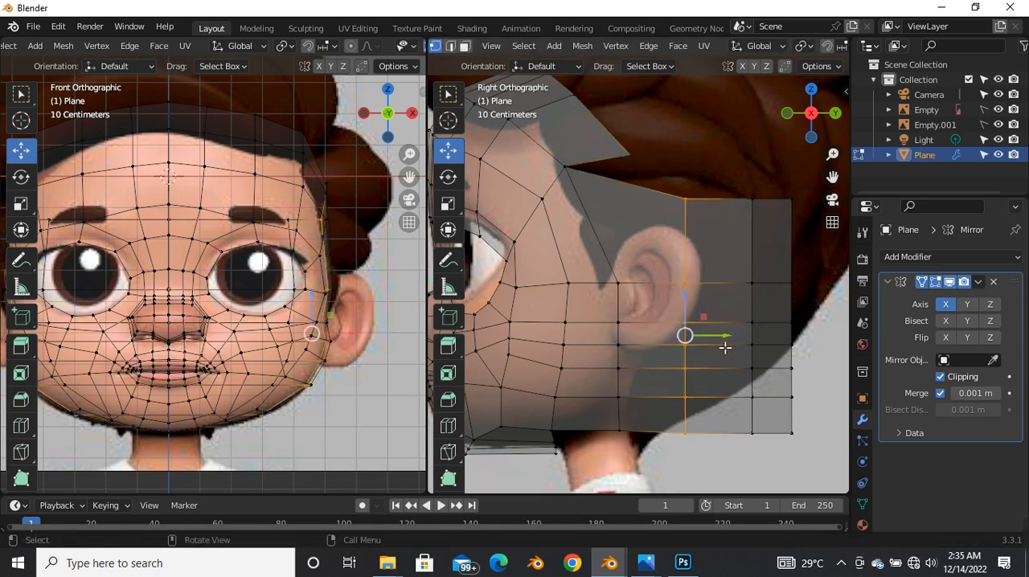
key("g")
key("g")
left_click(696, 322)
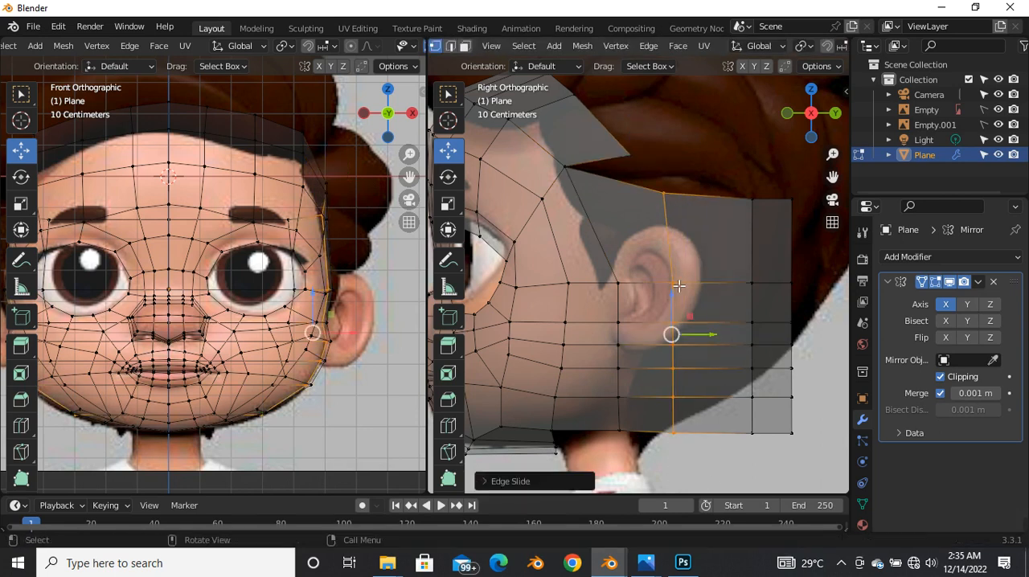
Step: Merge the top vertex of the slid column into the crown's rear corner vertex, using At Last
left_click(665, 194)
left_click(631, 156, "shift")
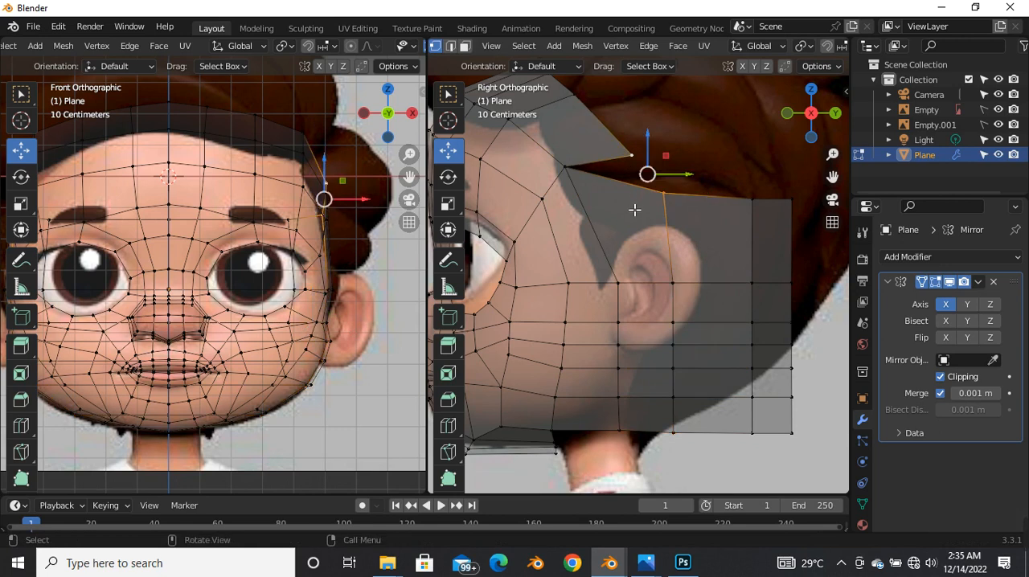
key("m")
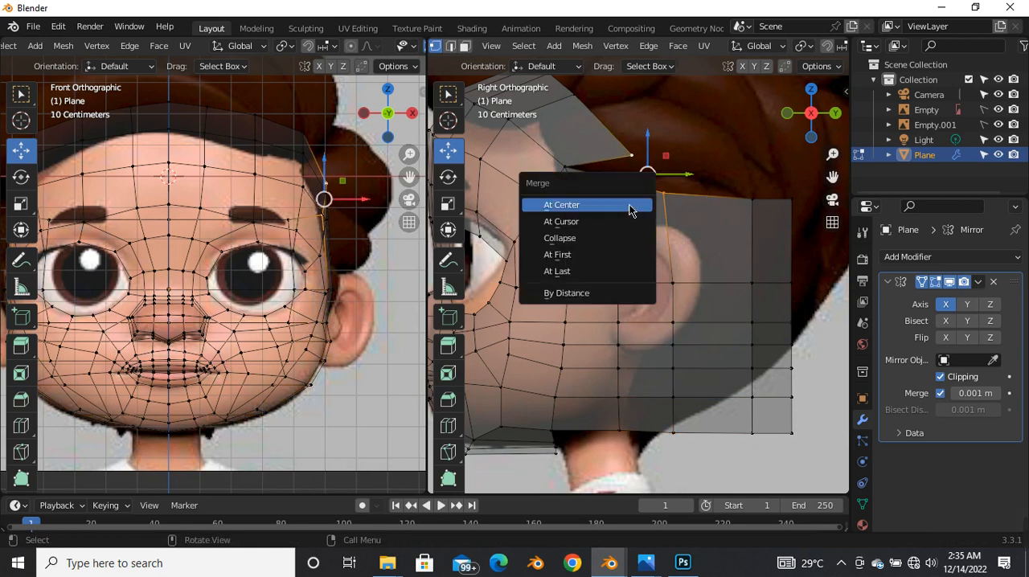
left_click(583, 257)
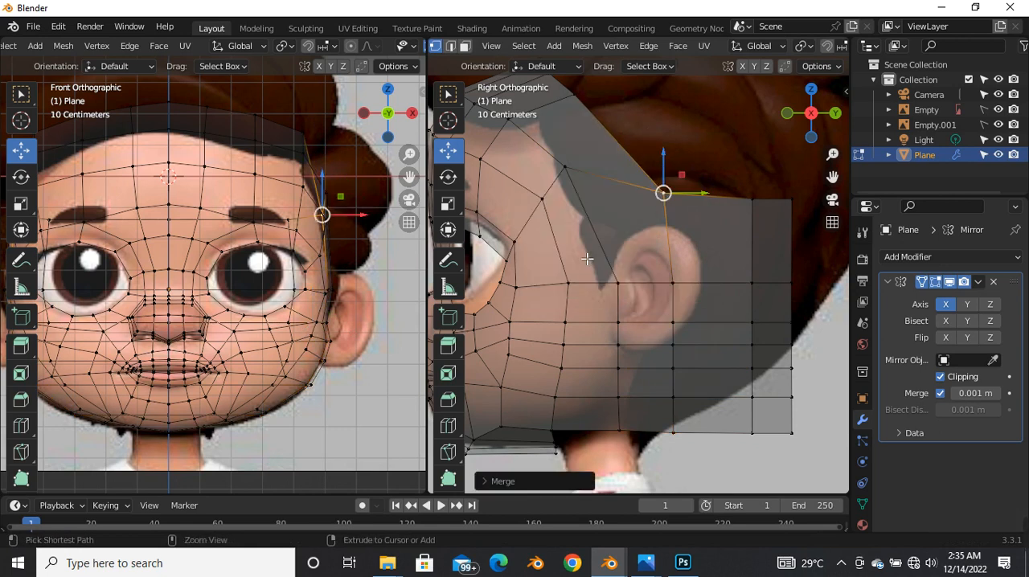
key("ctrl+z")
key("m")
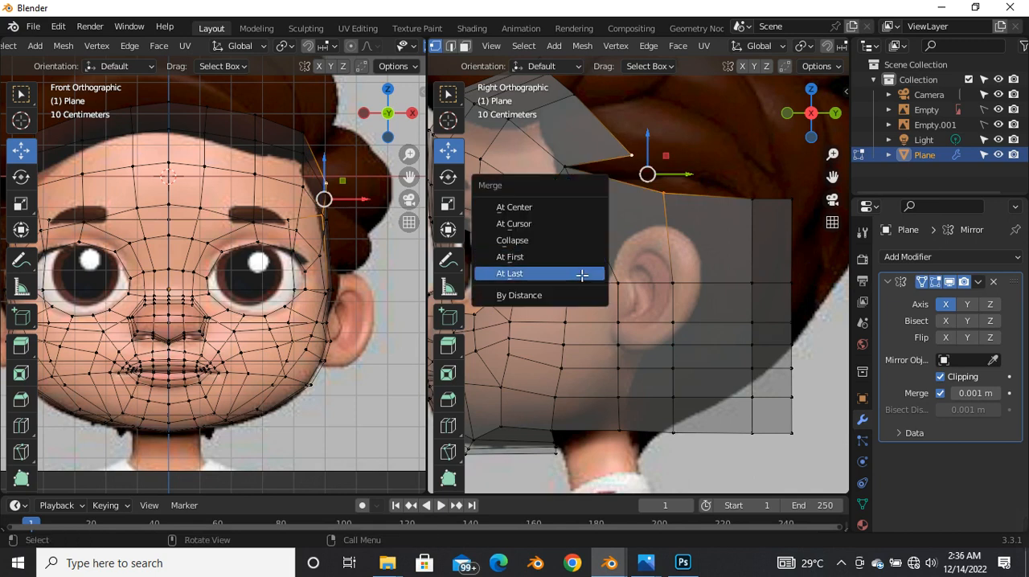
left_click(581, 276)
scroll(595, 274, "down", 1)
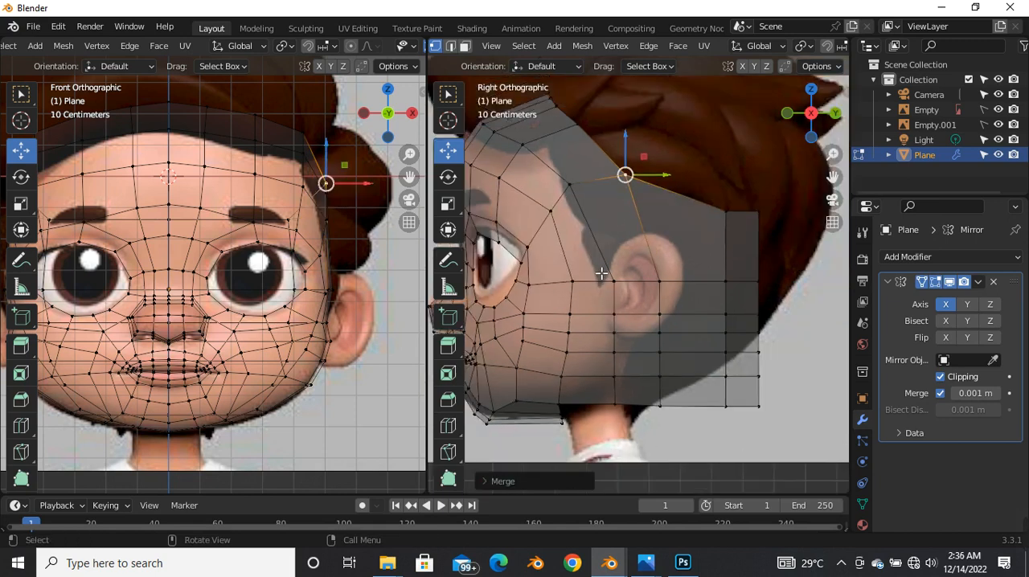
Step: Move the row of vertices level with the middle of the ear upward to the top of the ear
left_click(642, 264, "alt")
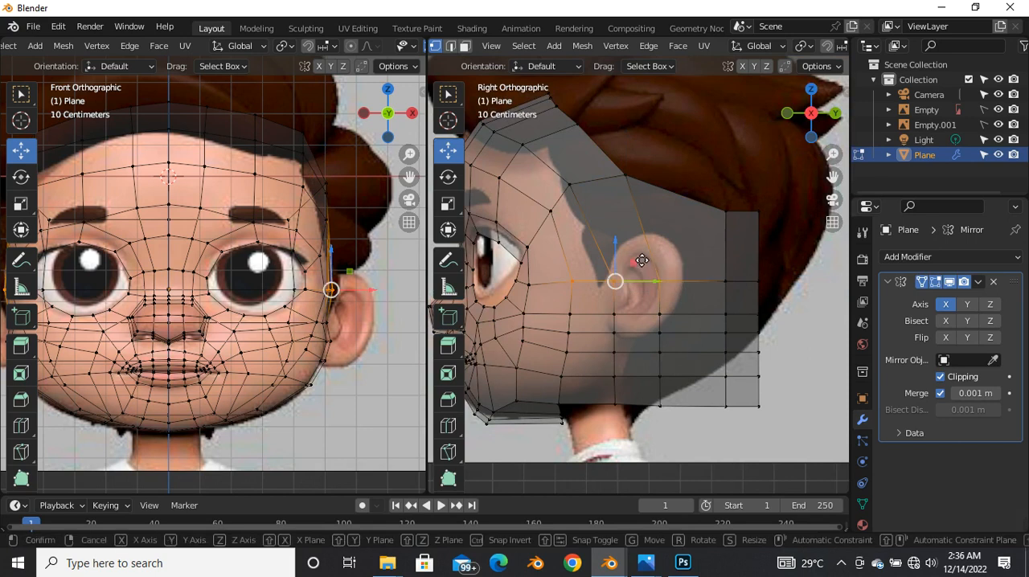
key("g")
key("g")
left_click(637, 229)
left_click_drag(643, 248, 652, 251)
Step: Select the next row of vertices across the ear and edge-slide it slightly upward
left_click(679, 308, "alt")
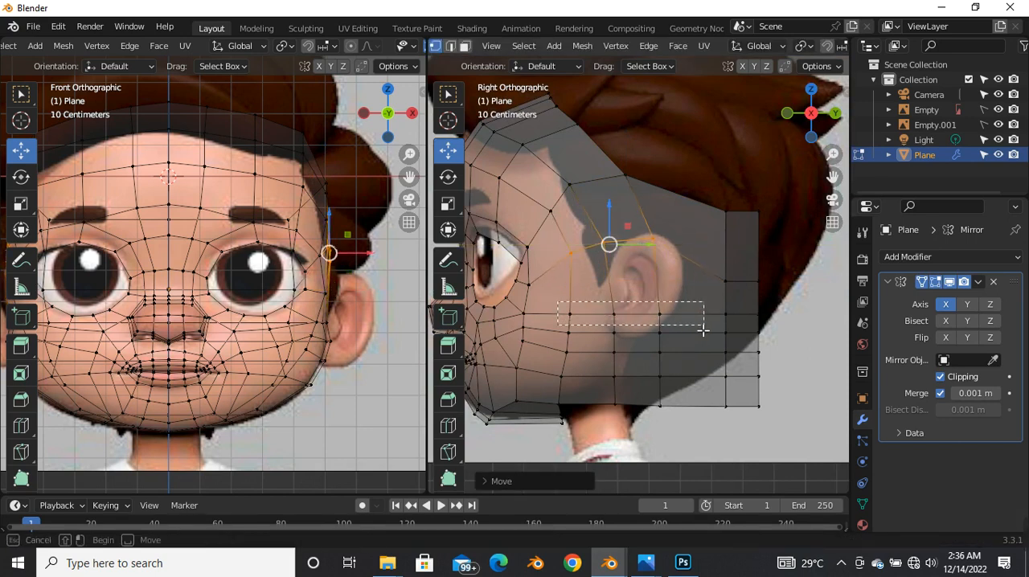
key("g")
key("g")
left_click(684, 327)
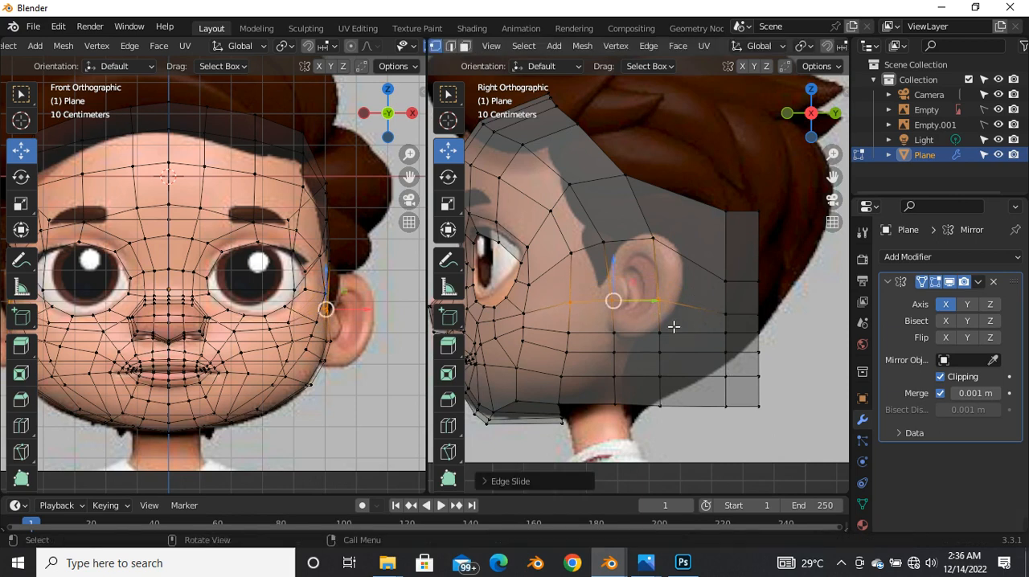
Step: Move the two vertices of the column at the rear of the ear backward to the ear's back outline
left_click(656, 239, "alt")
key("g")
key("g")
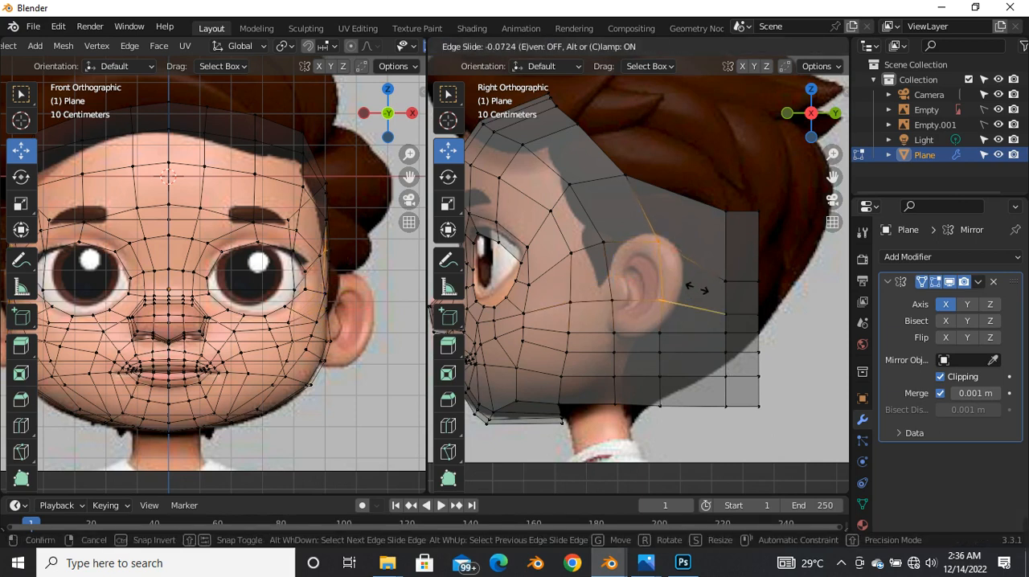
left_click(694, 275)
key("g")
key("z")
left_click(688, 248)
Step: Move the row of vertices at the earlobe and the row across the middle of the ear straight upward
left_click_drag(608, 324, 669, 339)
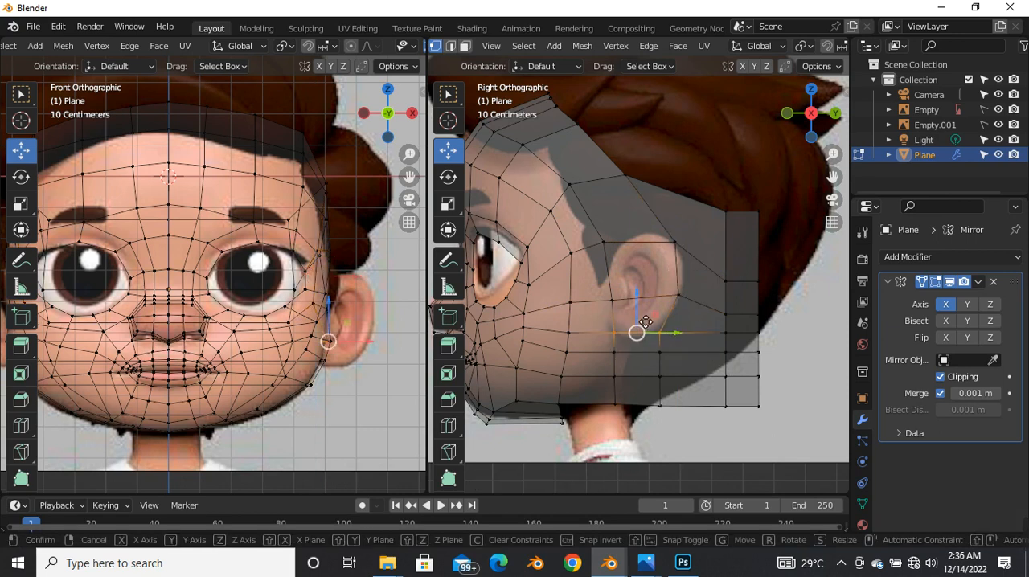
key("g")
key("z")
left_click(645, 316)
left_click_drag(608, 280, 693, 305)
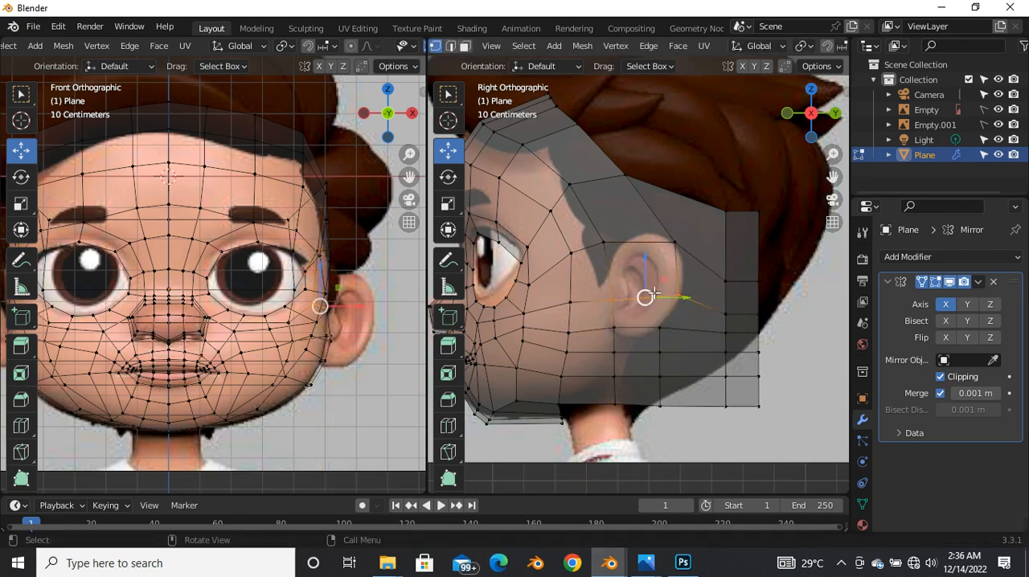
key("g")
key("z")
left_click(646, 277)
Step: Move the row of vertices crossing the lower part of the ear upward again, then edge-slide it
left_click_drag(602, 317, 671, 321)
key("g")
key("z")
left_click(636, 303)
key("g")
key("g")
left_click(676, 311)
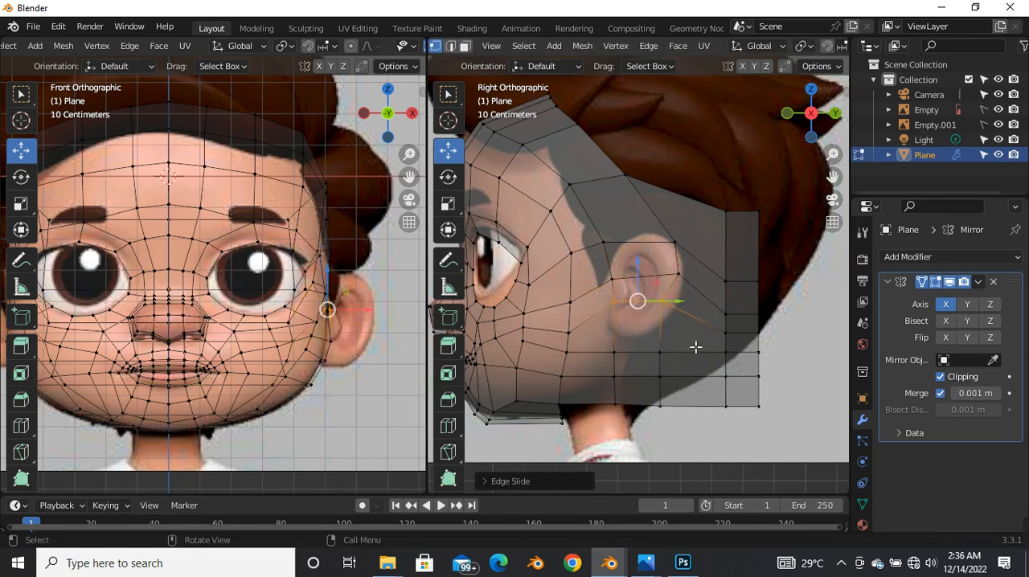
Step: Move the lower rear ear vertex backward to the ear's outline and raise the row below it to the earlobe
left_click(666, 300)
scroll(678, 300, "up", 3)
left_click_drag(687, 310, 707, 310)
left_click_drag(553, 372, 662, 409)
left_click_drag(608, 367, 612, 338)
scroll(627, 329, "down", 2)
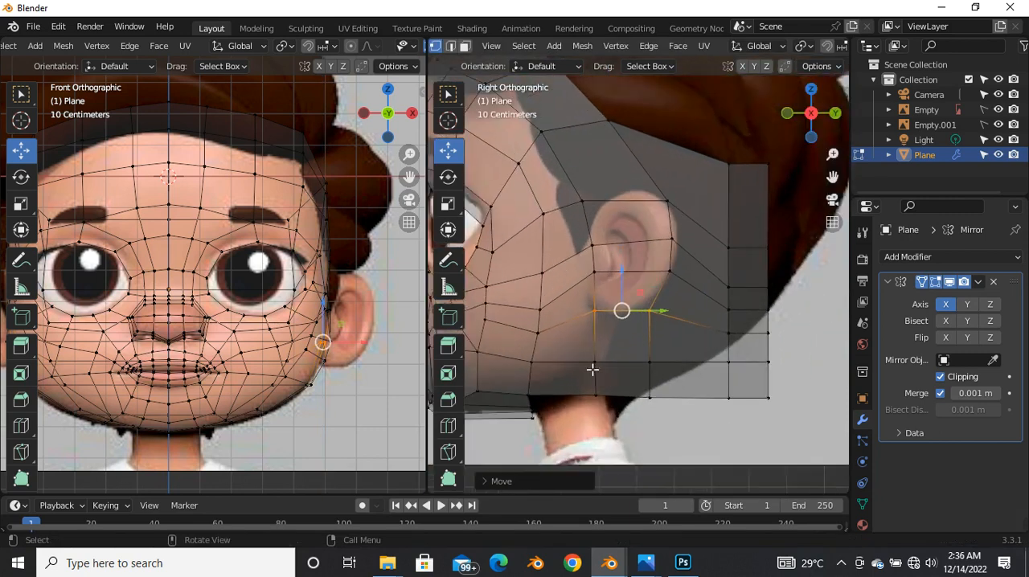
Step: Raise the row of vertices second from the bottom beneath the ear, bringing it closer to the earlobe
left_click(545, 335)
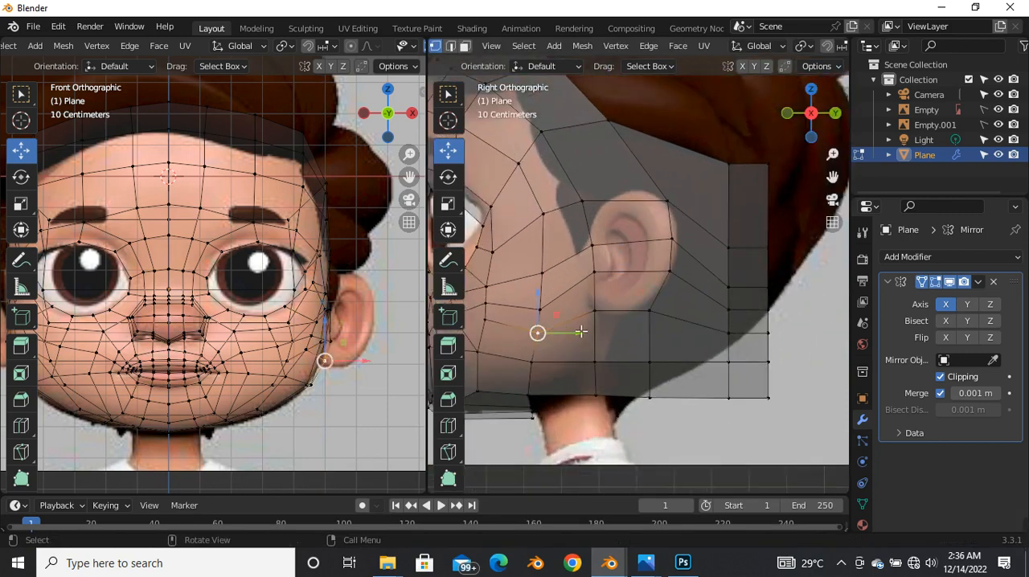
scroll(627, 343, "down", 2)
left_click(609, 367)
scroll(604, 359, "up", 3)
left_click_drag(575, 326, 696, 348)
left_click_drag(645, 318, 650, 298)
Step: Raise the bottom row of vertices beneath the ear to the jawline and nudge the jaw vertex in front of it upward
left_click_drag(599, 353, 676, 378)
left_click_drag(643, 347, 643, 330)
left_click(547, 367)
mouse_move(547, 368)
left_mouse_down()
mouse_move(558, 361)
mouse_move(548, 364)
left_mouse_up()
left_click(612, 343)
scroll(653, 329, "down", 3)
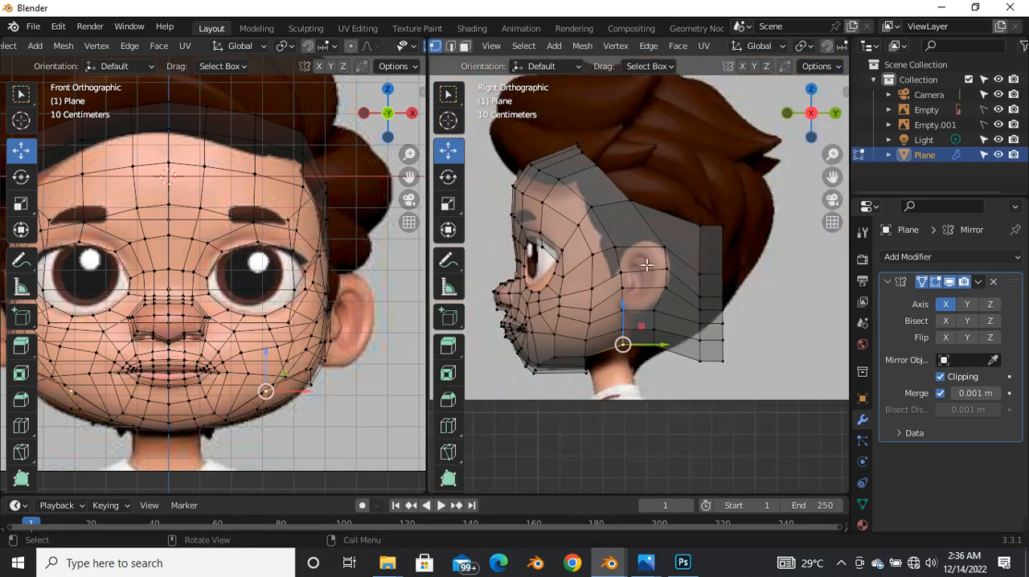
scroll(689, 207, "up", 2)
scroll(694, 209, "down", 3)
scroll(706, 212, "up", 4)
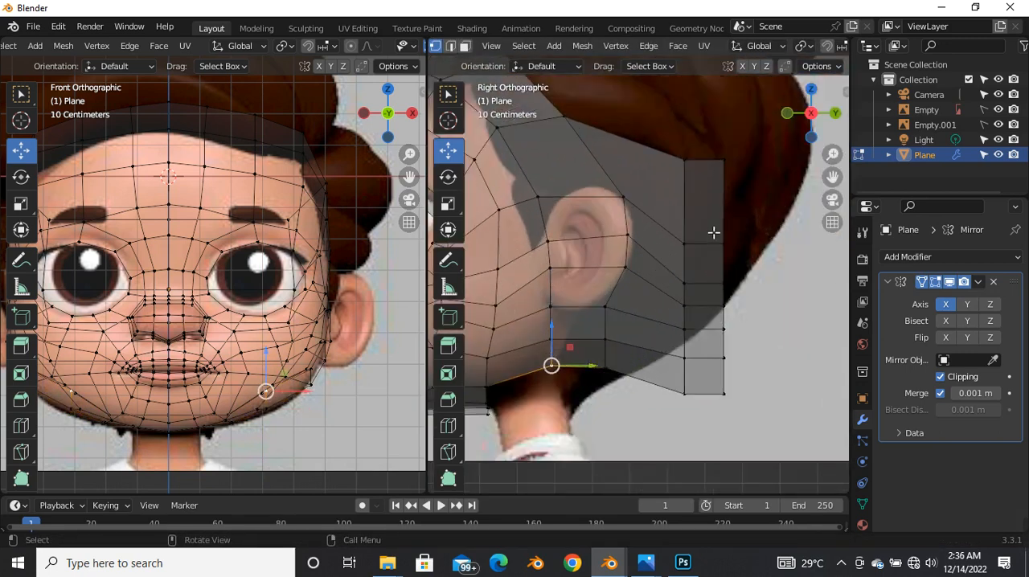
Step: Move the three middle vertices of the second-to-last column behind the ear upward, evening out the rows
left_click_drag(670, 231, 698, 299)
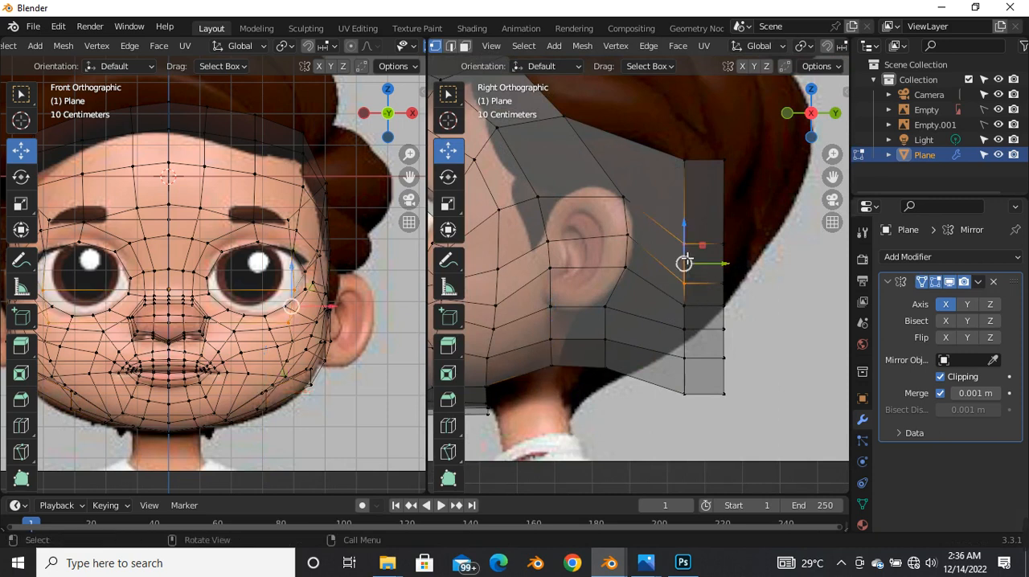
left_click_drag(688, 245, 688, 209)
left_click(686, 307)
left_click_drag(684, 285, 685, 264)
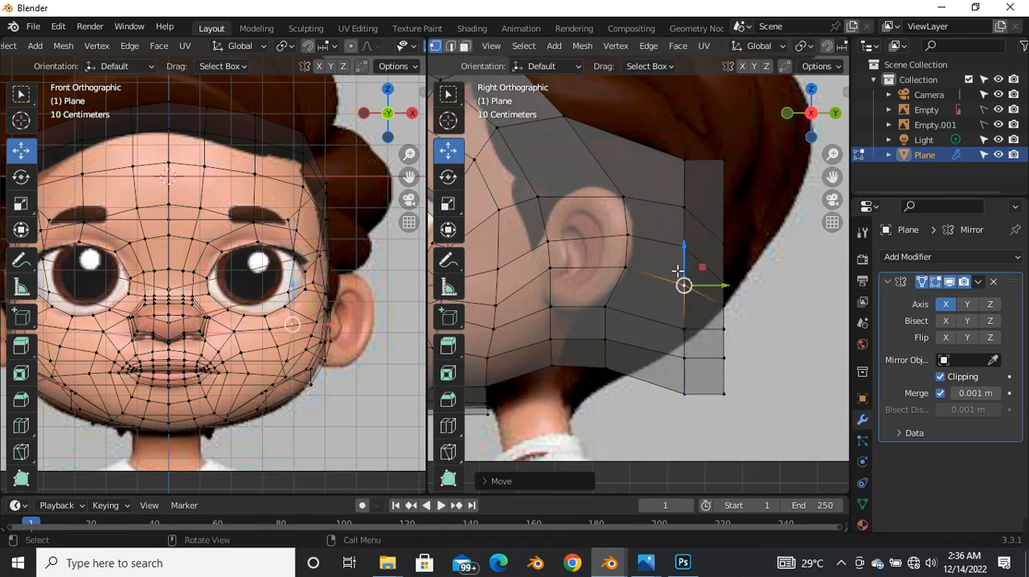
Step: Select the whole second-to-last column behind the ear and move it forward and upward
left_click_drag(640, 148, 712, 364)
left_click_drag(713, 284, 664, 257)
key("g")
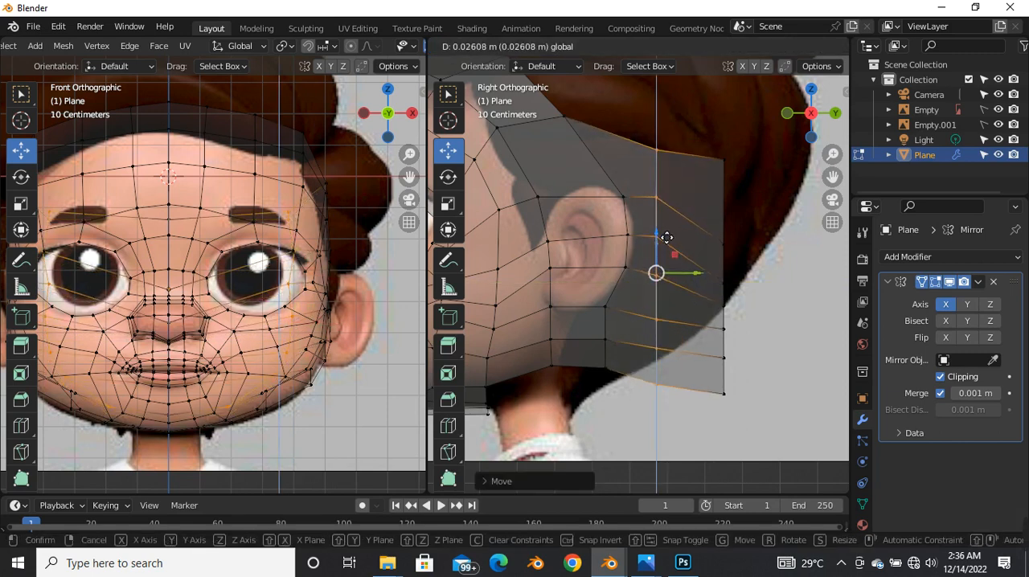
left_click(666, 233)
Step: Select the rearmost column of vertices and move it forward and upward, matching the column beside it
left_click_drag(700, 139, 763, 436)
key("g")
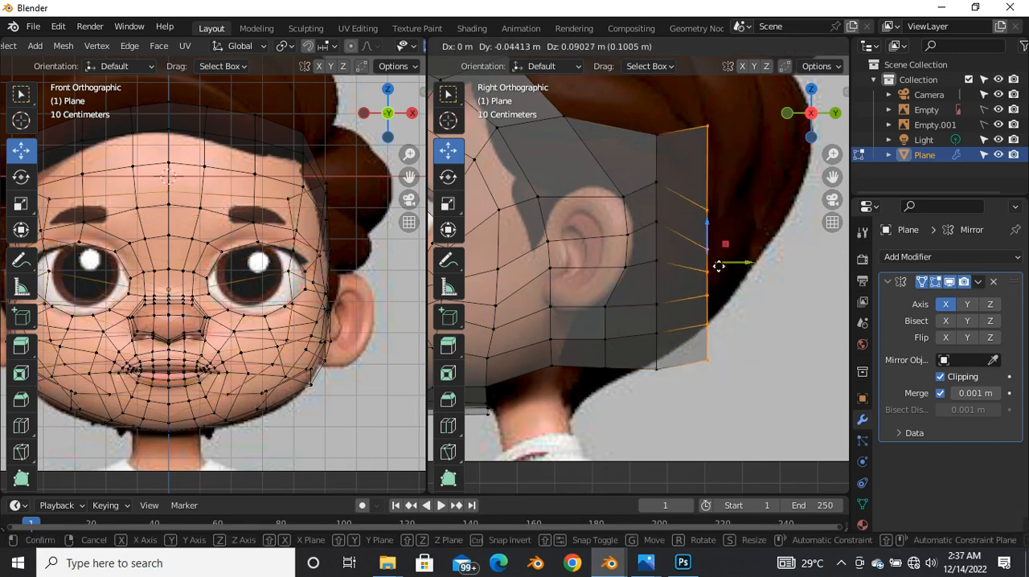
left_click(709, 278)
scroll(738, 328, "down", 3)
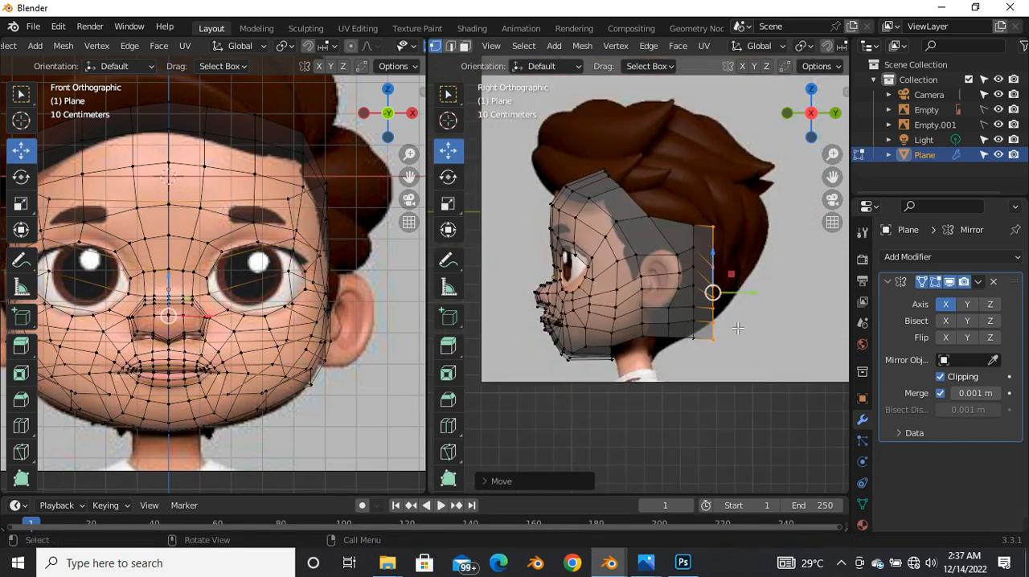
Step: Raise the inner vertices of the rearmost column one at a time, leveling the rows with the neighbouring column
scroll(712, 276, "up", 5)
key("g")
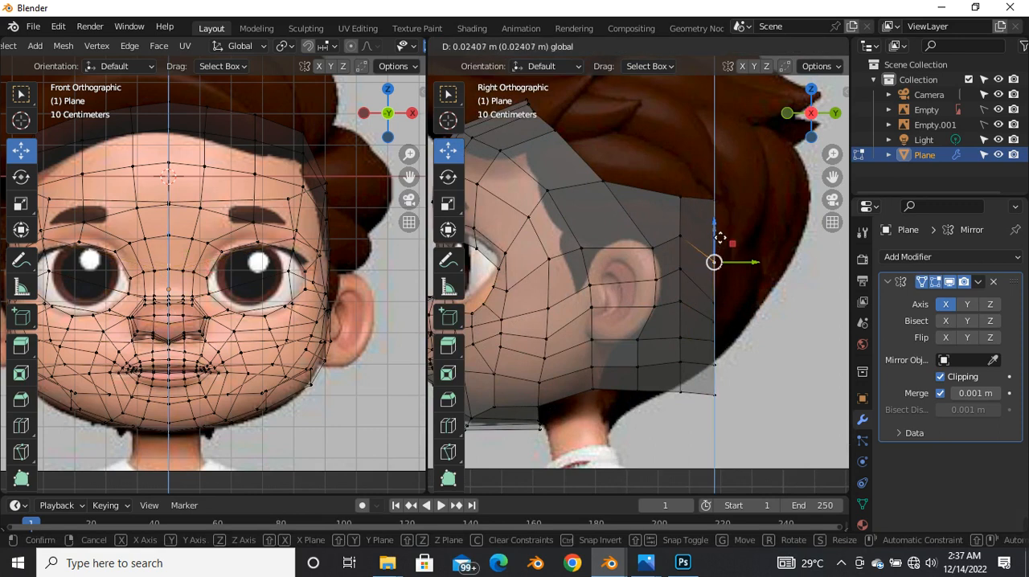
left_click(714, 241)
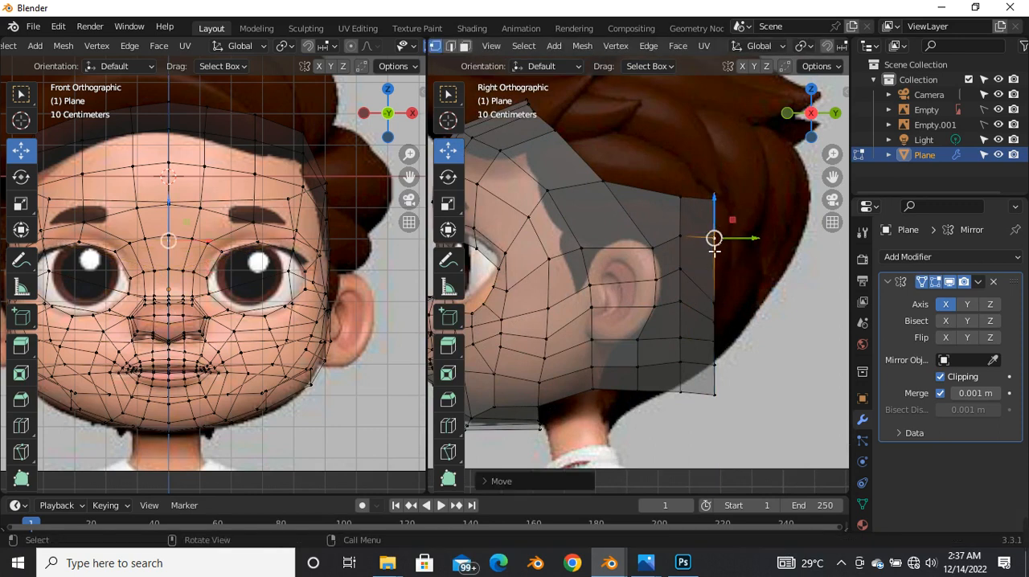
key("ctrl+z")
key("g")
left_click(726, 322)
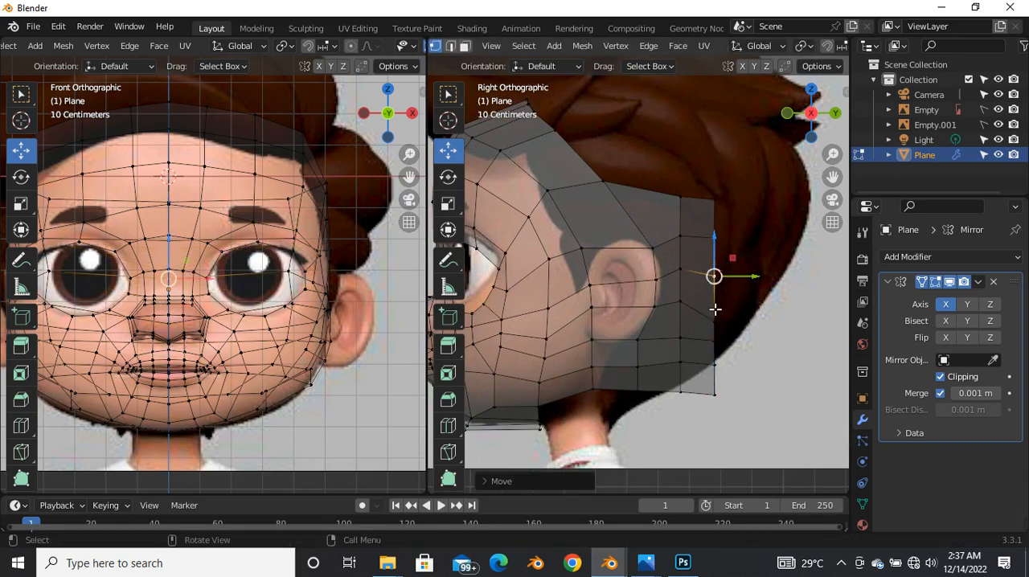
left_click(718, 324)
left_click_drag(715, 293, 716, 270)
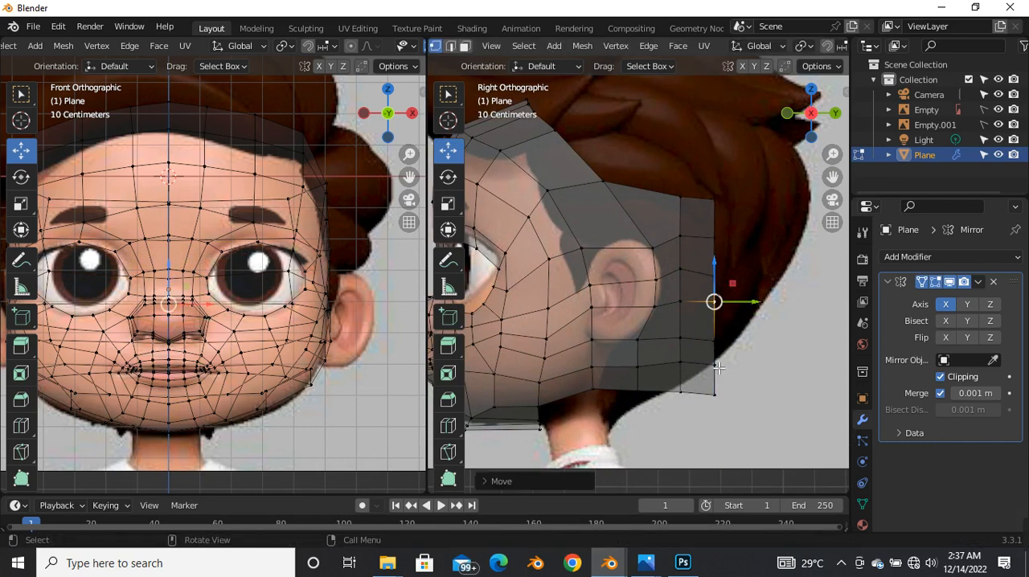
left_click(681, 363)
scroll(646, 257, "down", 4)
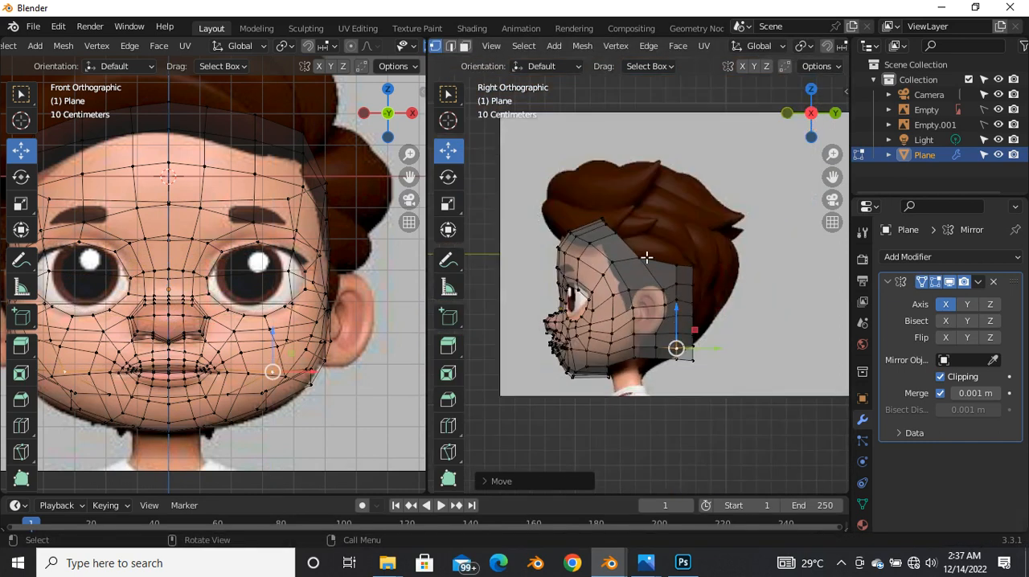
Step: Insert a vertical loop cut through the wide faces at the back of the head
middle_click_drag(649, 266, 555, 362)
left_click(570, 352)
left_click_drag(540, 351, 536, 351)
left_click(574, 286, "alt")
middle_click_drag(638, 345, 638, 393)
left_click_drag(629, 405, 635, 405)
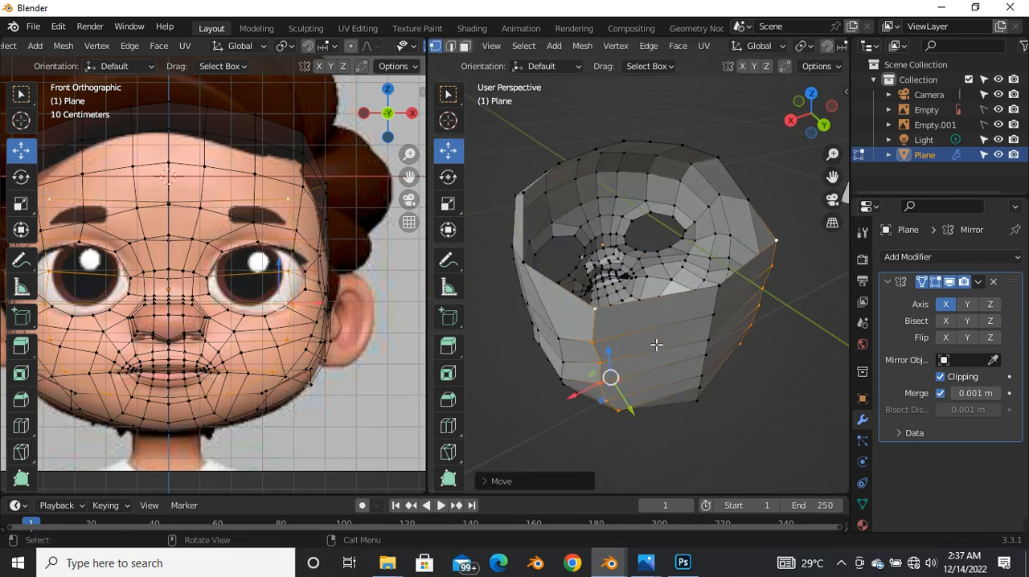
key("ctrl+r")
left_click(666, 317)
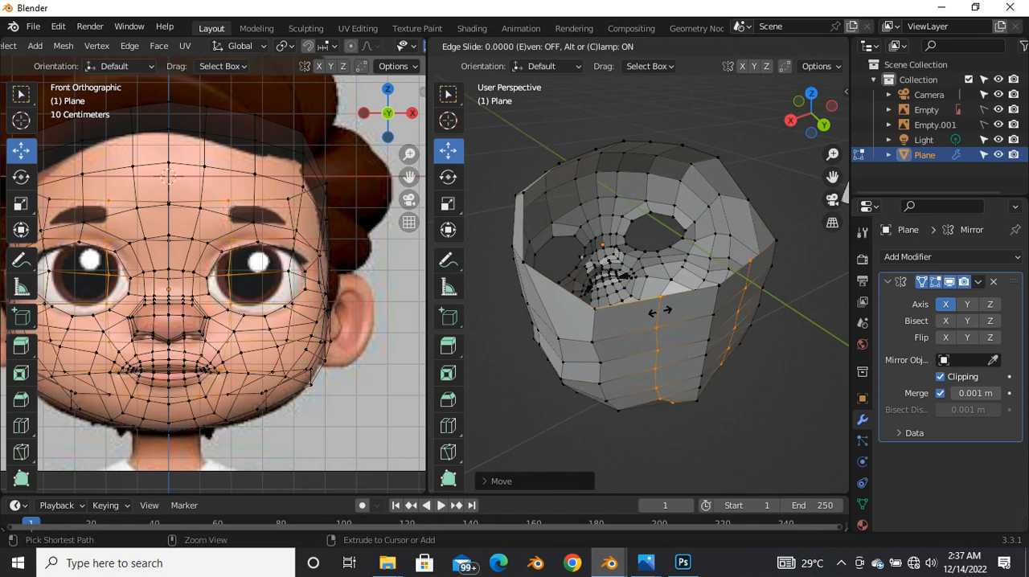
left_click(708, 306)
right_click(691, 356, "shift")
Step: Edge-slide the new loop away from the centreline and move it to round out the back of the head
middle_click_drag(691, 356, 632, 365)
key("g")
key("g")
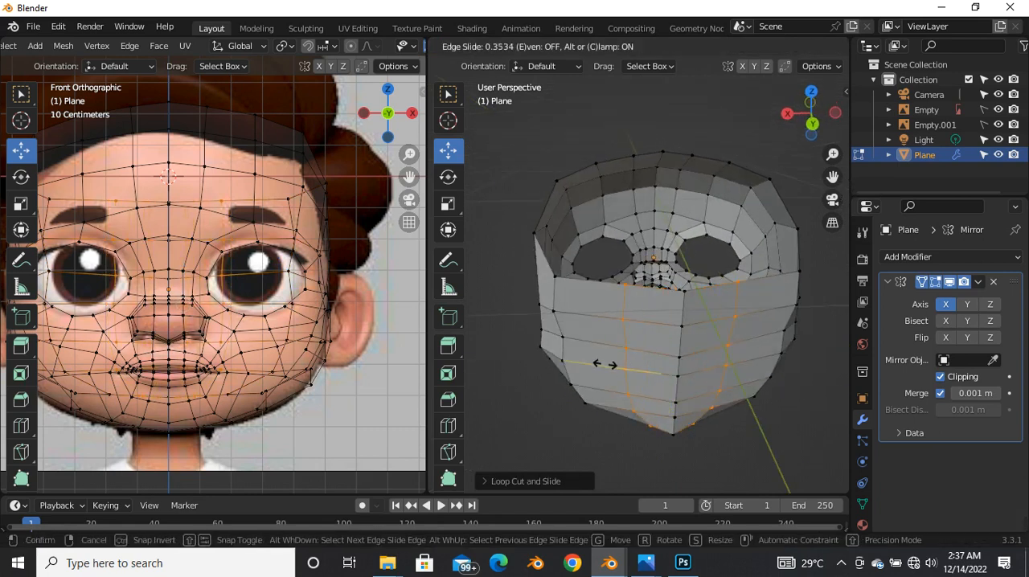
left_click(599, 367)
mouse_move(659, 386)
middle_mouse_down()
mouse_move(662, 402)
mouse_move(652, 403)
middle_mouse_up()
key("g")
left_click(671, 397)
Step: Switch the side viewport to the back view and hide the Empty and Empty.001 reference images
key("grave")
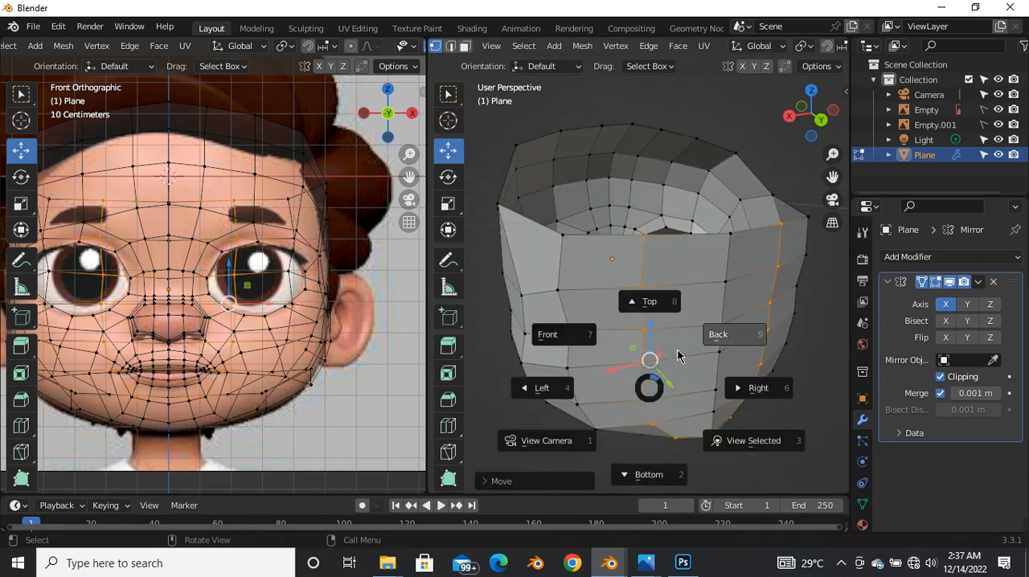
left_click(751, 346)
scroll(751, 346, "down", 4)
scroll(728, 372, "up", 4)
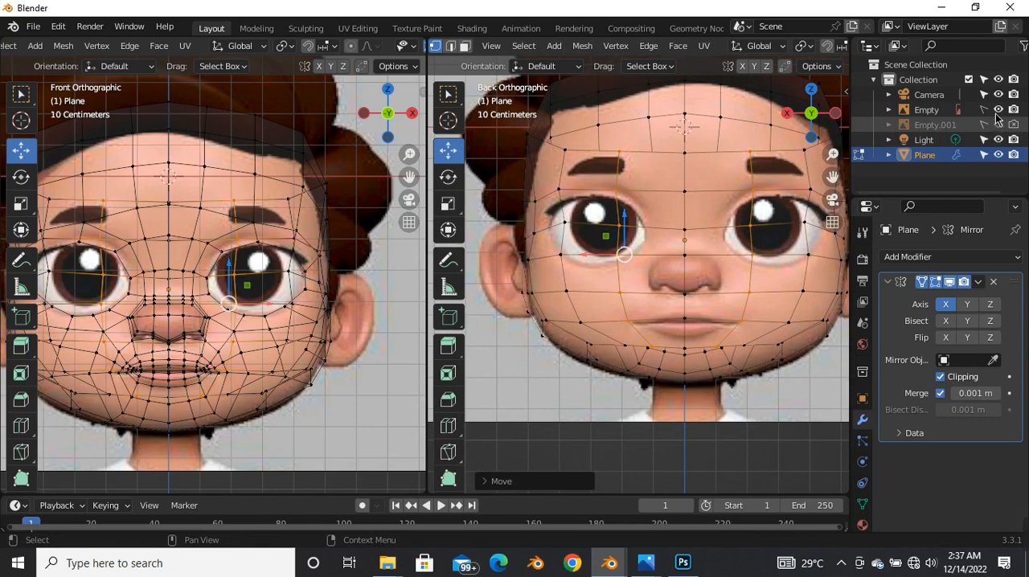
left_click(998, 110)
scroll(630, 320, "down", 3)
scroll(685, 321, "up", 4)
Step: Move the bottom vertex of the new rear loop outward along the X axis
left_click(676, 367)
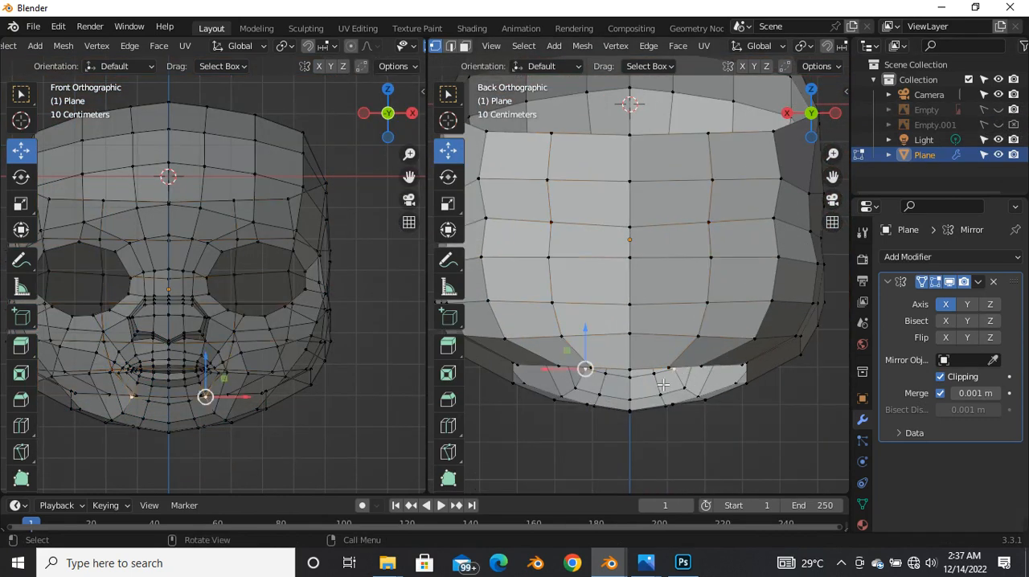
scroll(598, 389, "up", 3)
key("g")
key("x")
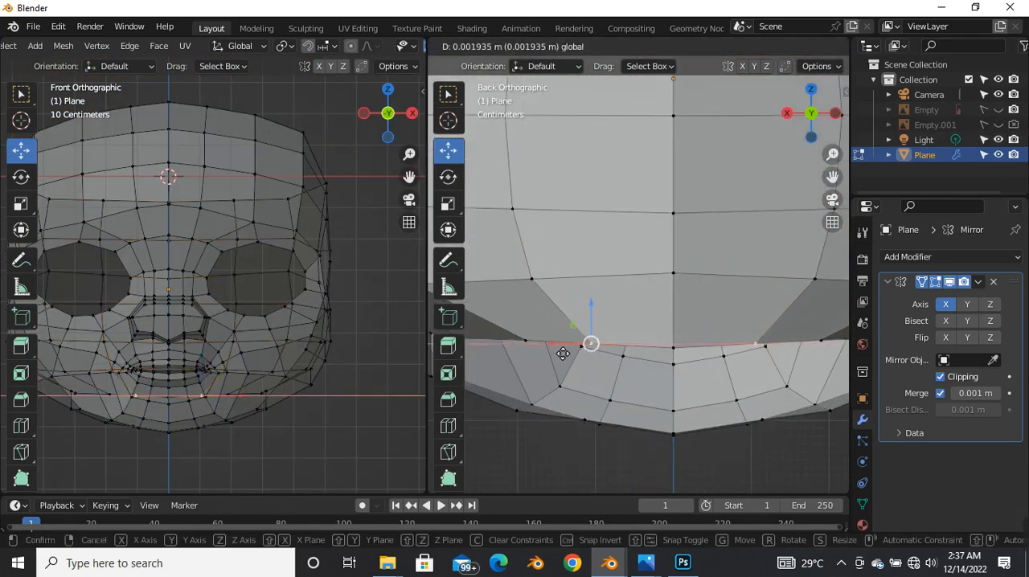
left_click(536, 358)
scroll(557, 364, "down", 3)
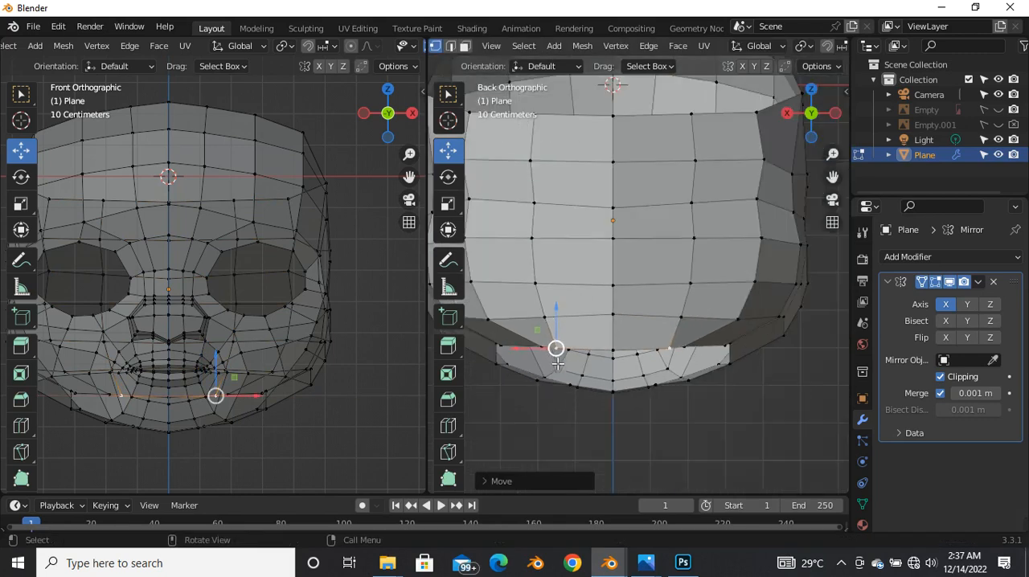
Step: Select the whole rear loop and scale it down along X to straighten it, then return to the Move tool
left_click(536, 239, "alt")
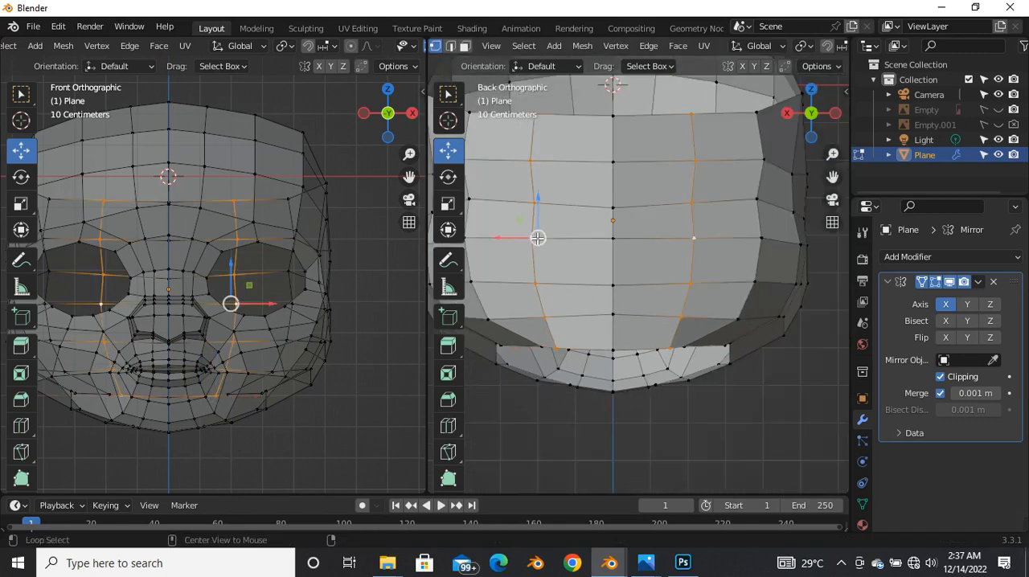
left_click(22, 205)
left_click_drag(504, 238, 521, 237)
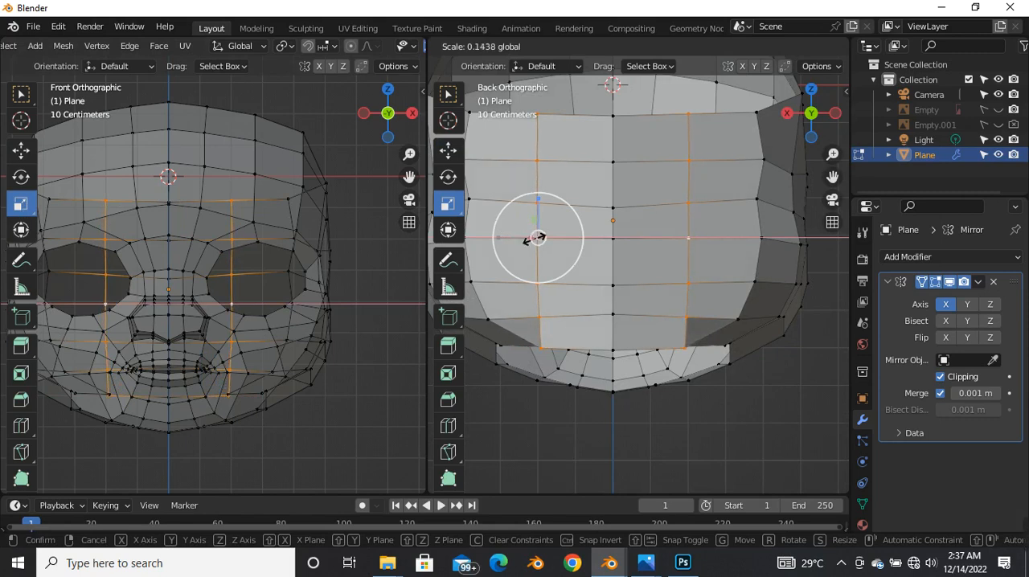
left_click(535, 238)
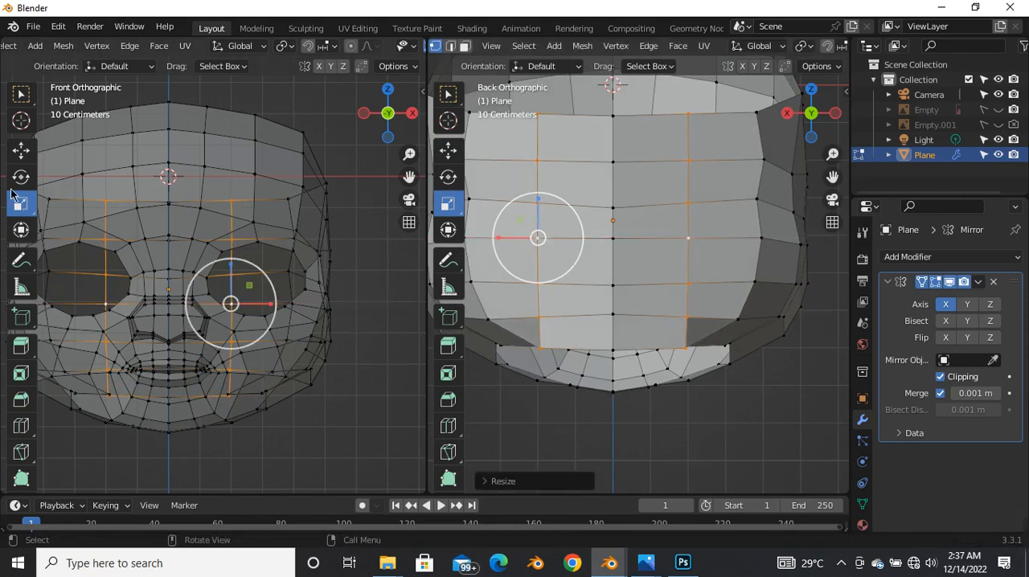
left_click(21, 150)
key("g")
key("g")
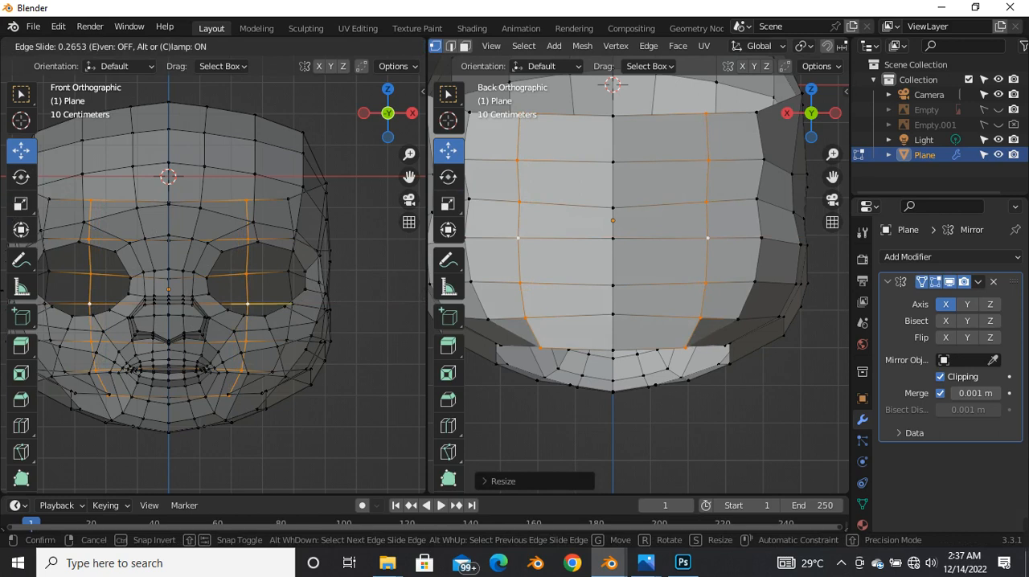
left_click(535, 241)
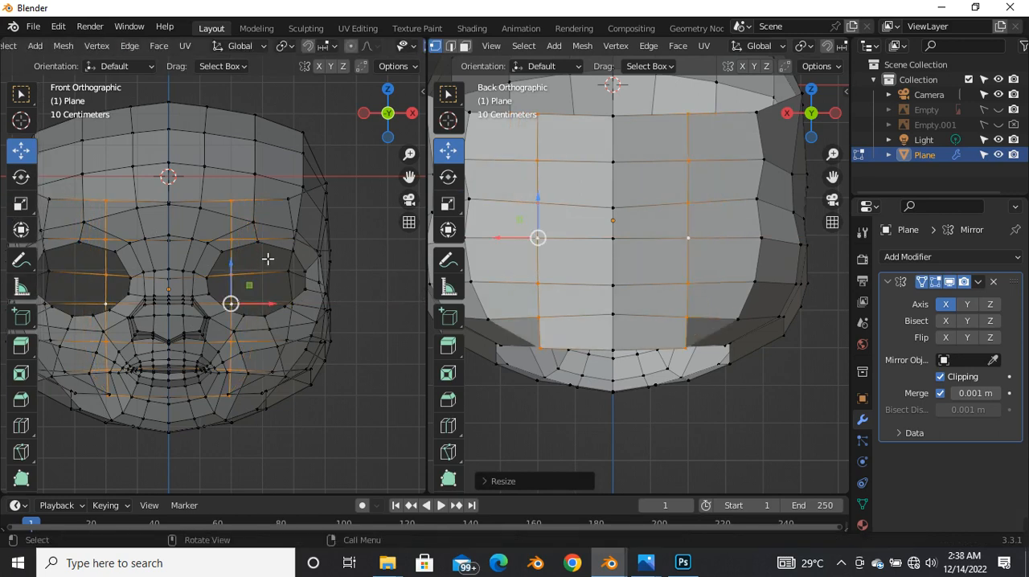
Step: Shift the straightened rear loop toward the centreline and move the rear corner vertex of the underside opening outward
left_click_drag(511, 241, 552, 231)
middle_click_drag(552, 232, 629, 323)
middle_click_drag(600, 374, 565, 228)
left_click(576, 225)
key("g")
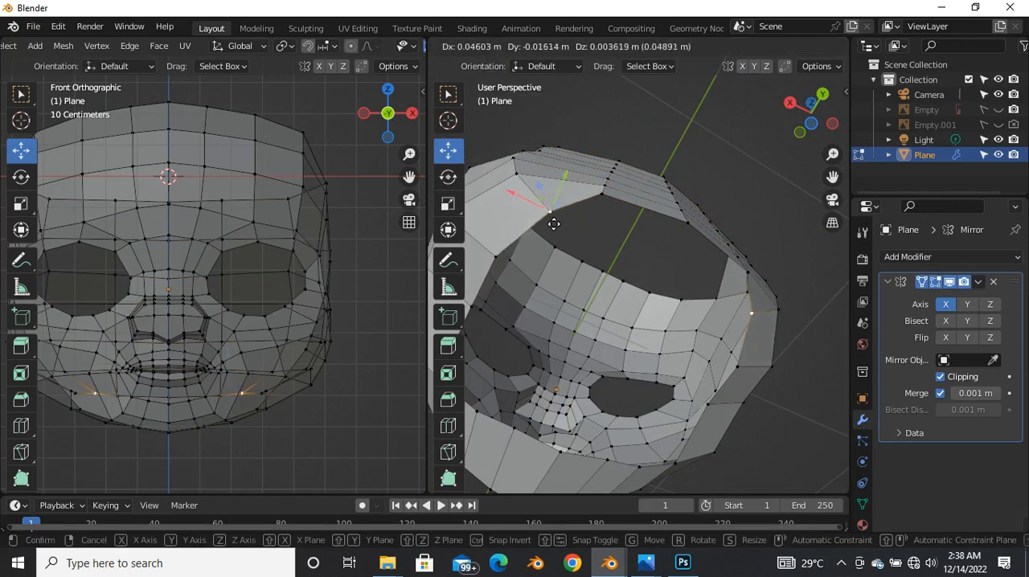
left_click(551, 222)
Step: From the bottom view, move the front corner vertex of the underside opening slightly backward and inward
middle_click_drag(551, 222, 599, 144)
middle_click_drag(604, 319, 843, 229)
middle_click_drag(730, 287, 706, 256)
key("grave")
left_click(726, 366)
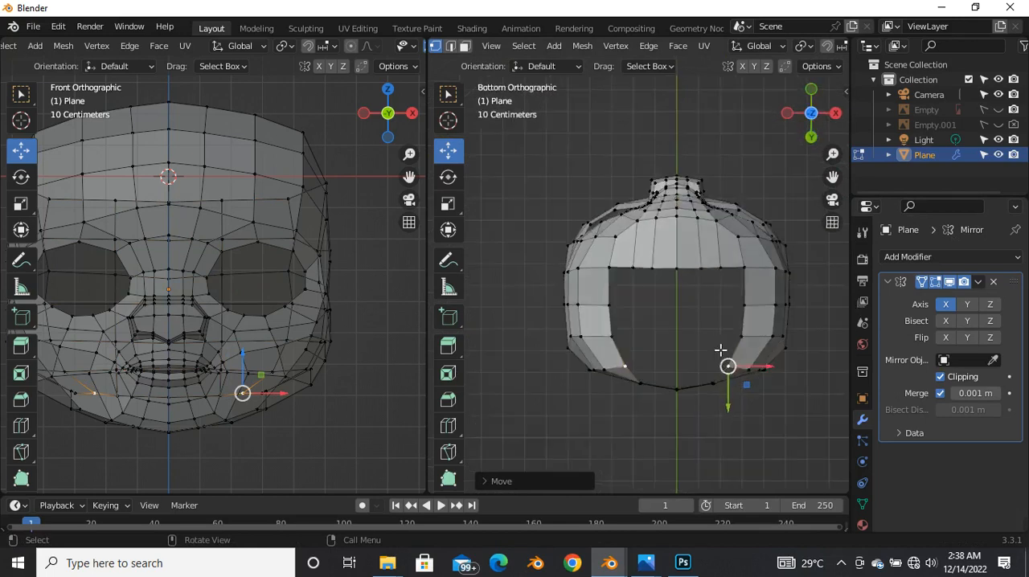
scroll(520, 261, "up", 6)
key("ctrl+z")
scroll(520, 261, "down", 4)
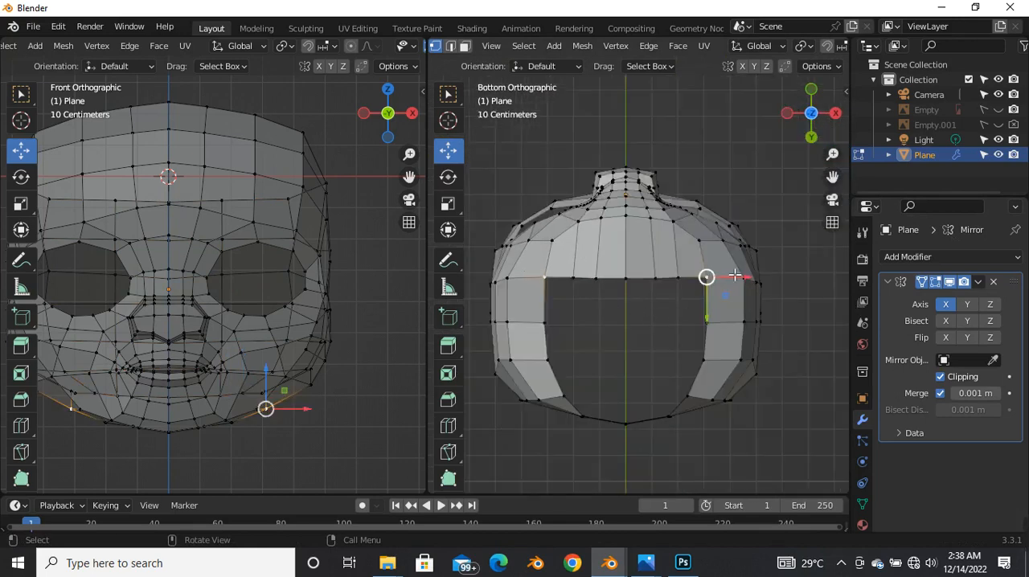
scroll(707, 294, "up", 5)
key("g")
left_click(723, 288)
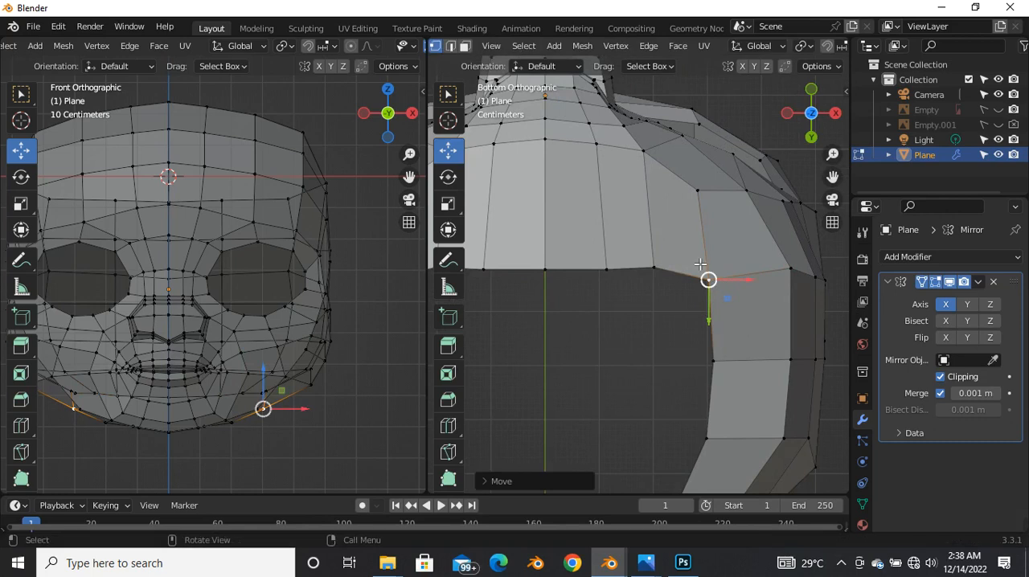
Step: Even out the front edge of the underside opening by repositioning its centre, corner and intermediate vertices from the bottom view
scroll(616, 275, "down", 4)
scroll(691, 259, "up", 3)
left_click(633, 247)
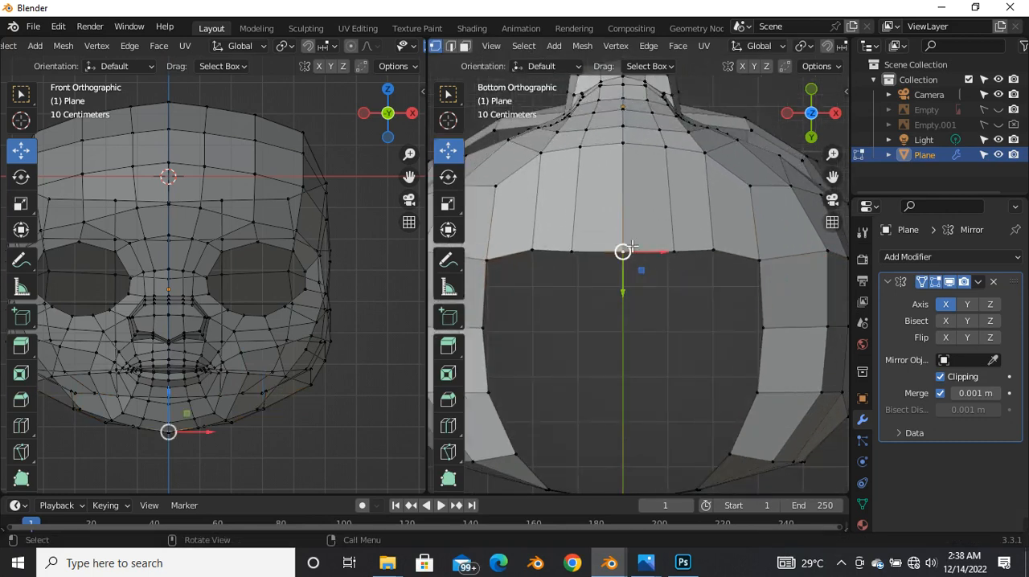
left_click_drag(622, 290, 624, 283)
left_click(757, 260)
left_click_drag(758, 259, 764, 279)
left_click(676, 251)
left_click_drag(679, 268, 679, 264)
scroll(661, 250, "down", 1)
middle_click_drag(641, 435, 650, 337, "shift")
middle_click_drag(560, 276, 699, 325)
Step: Show both reference images and switch to the right view with see-through mesh display
left_click(997, 109)
left_click(997, 124)
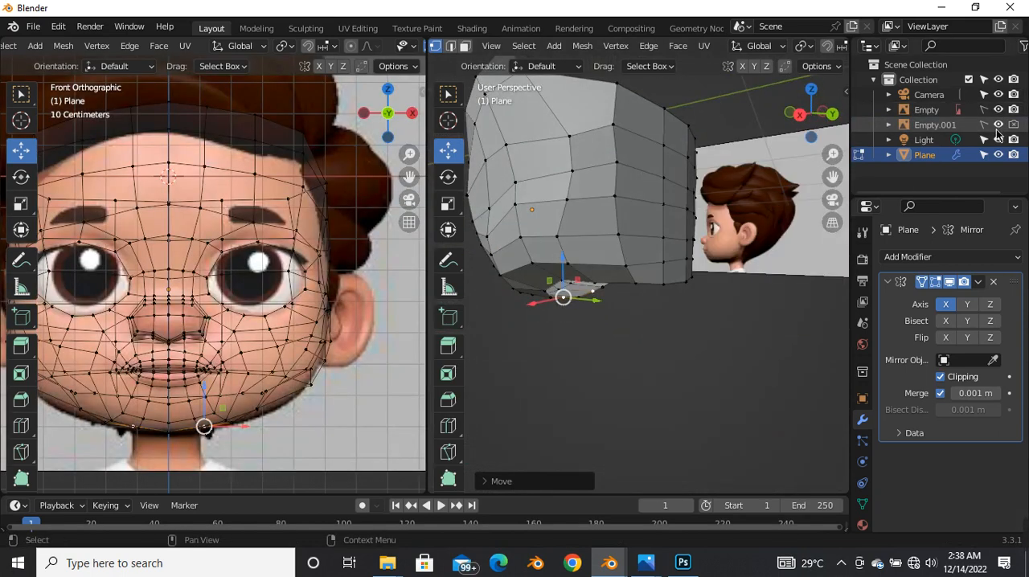
key("grave")
left_click(795, 224)
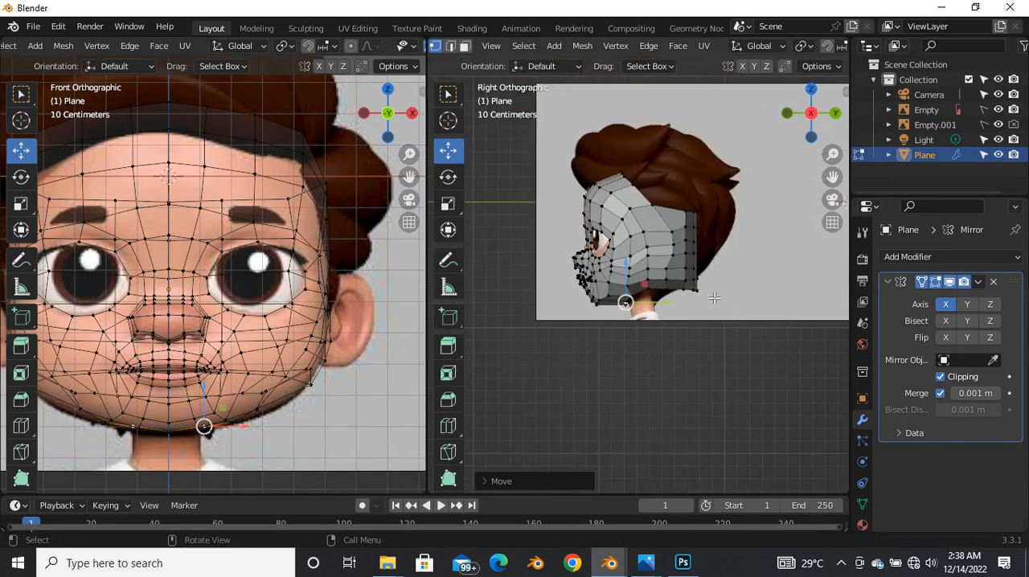
scroll(718, 302, "up", 6)
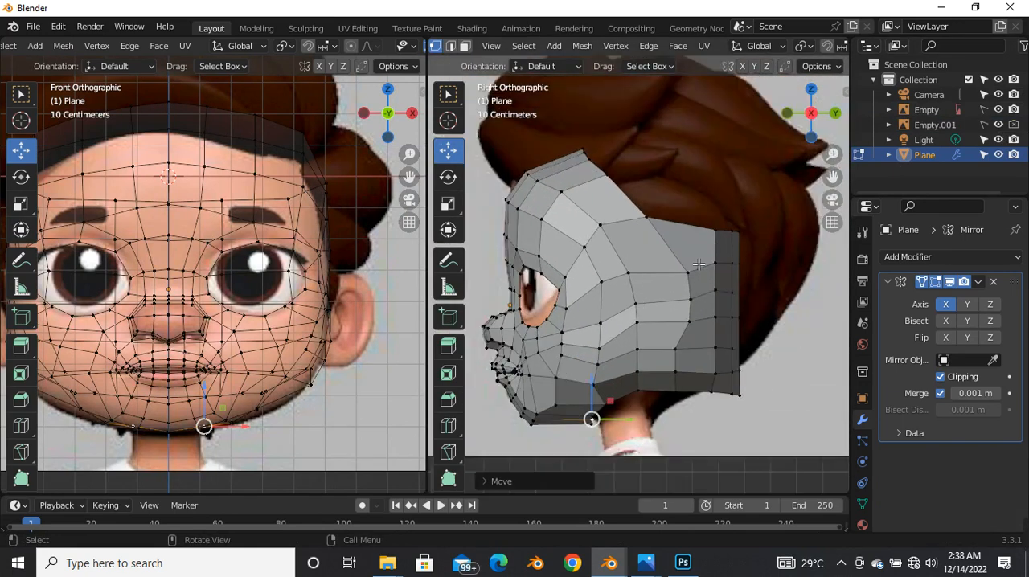
scroll(698, 265, "down", 4)
scroll(701, 289, "up", 4)
scroll(683, 296, "down", 4)
scroll(718, 294, "up", 4)
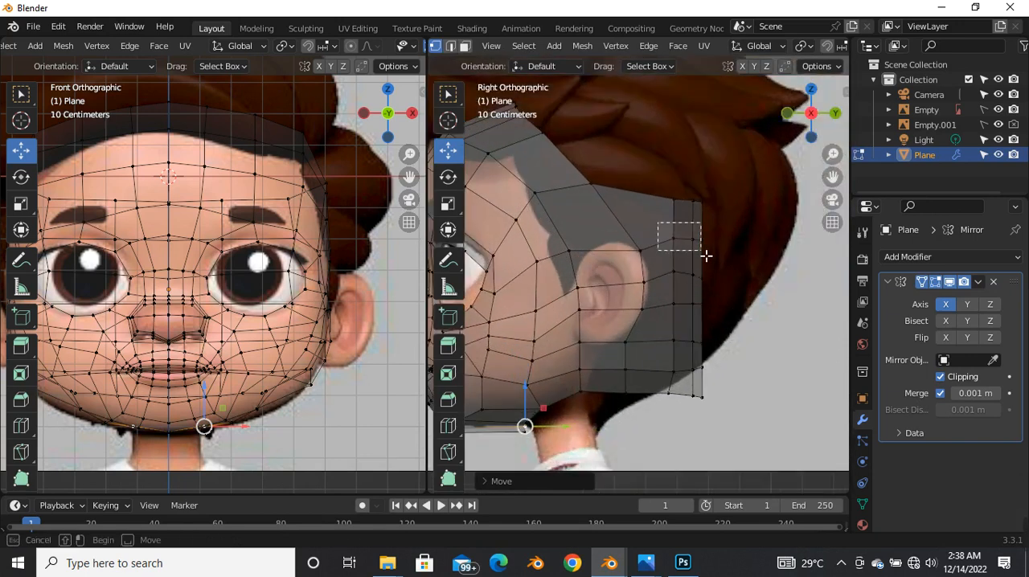
Step: Select the middle rows of rear vertices and move them backward along Y toward the hair reference
left_click_drag(724, 260, 726, 247)
key("alt+z")
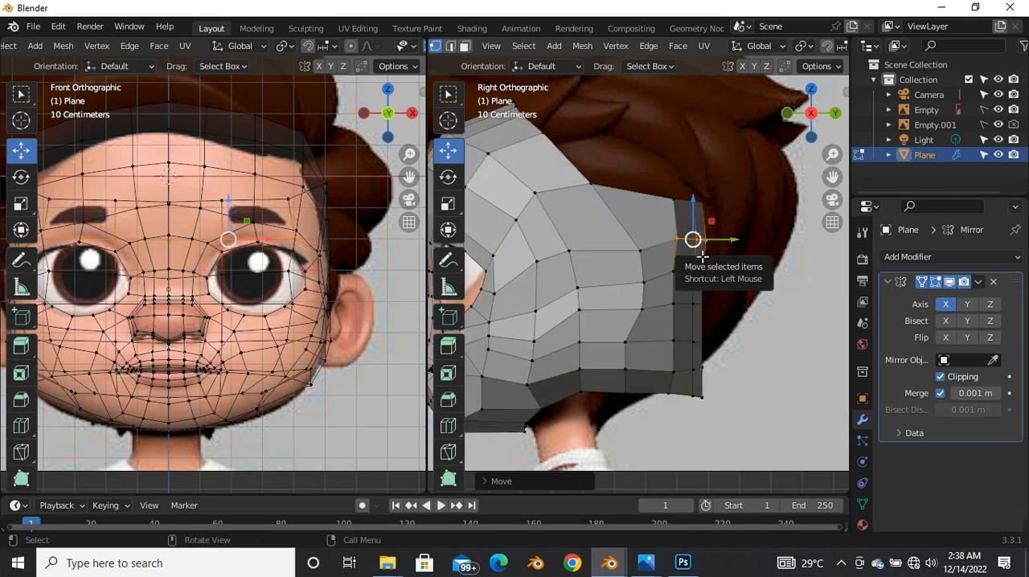
key("alt+z")
scroll(675, 241, "down", 4)
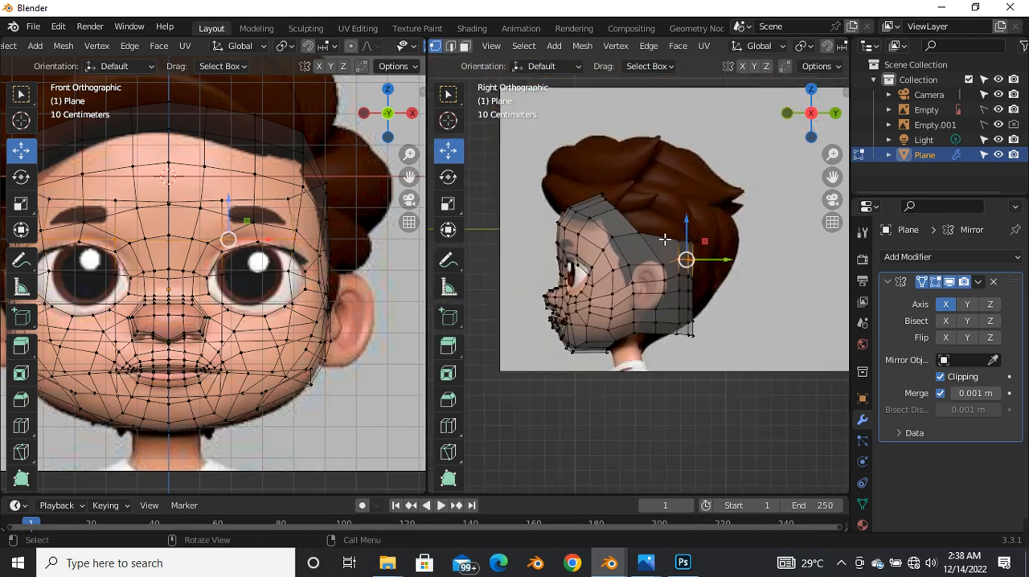
scroll(643, 235, "up", 3)
scroll(635, 248, "down", 4)
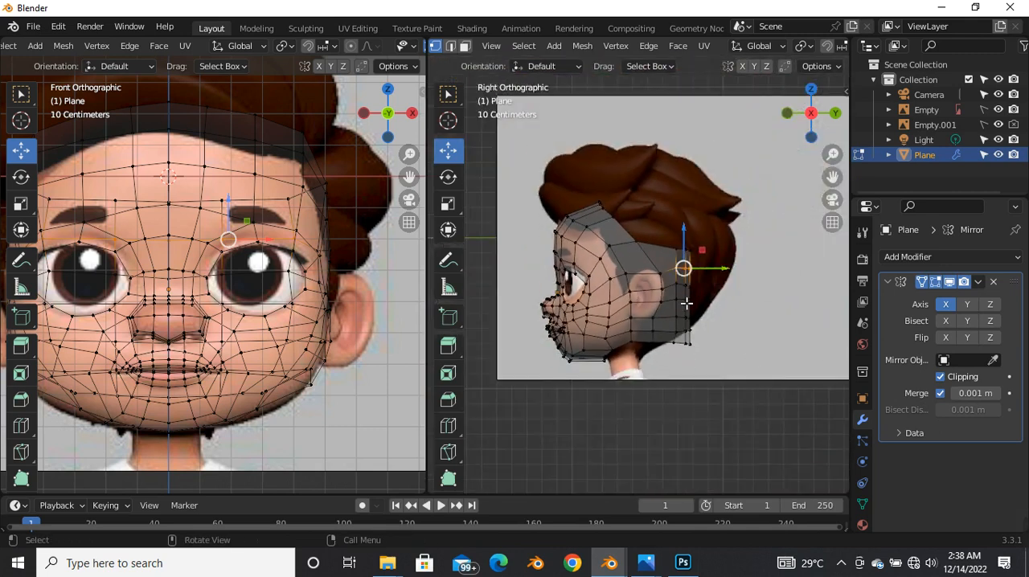
scroll(686, 303, "up", 5)
left_click_drag(631, 217, 727, 331)
left_click_drag(625, 181, 752, 283, "shift")
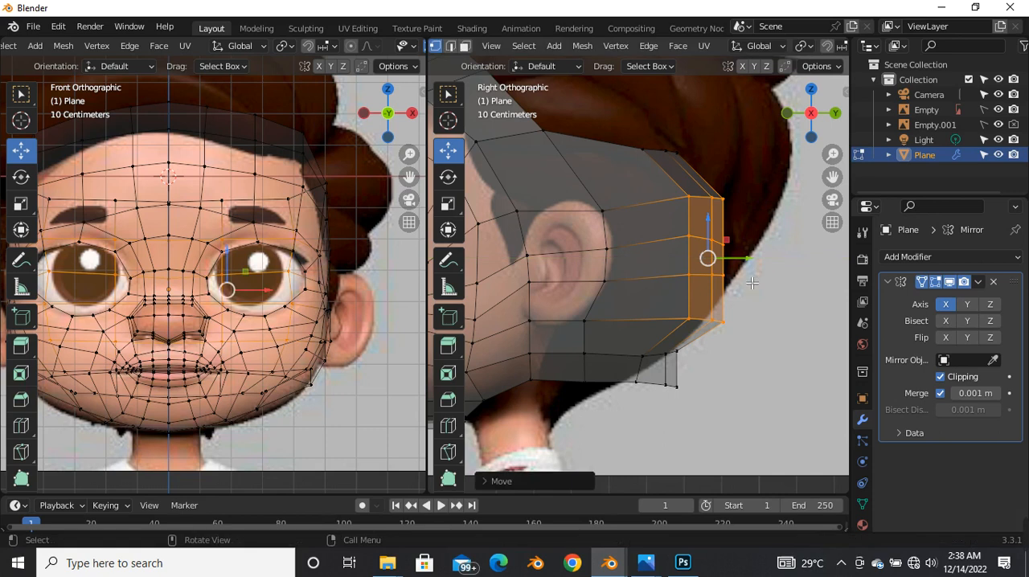
Step: Move the lower rear vertex row and the bottom rear row forward so the back slopes in toward the neck
left_click(707, 317)
left_click_drag(708, 316, 677, 320)
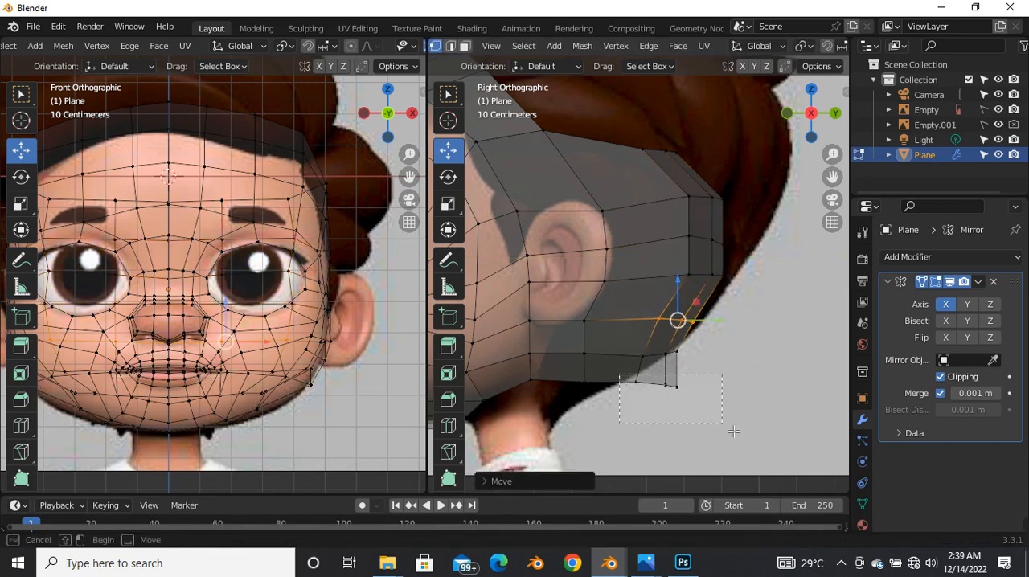
left_click(676, 387)
left_click_drag(676, 387, 601, 387)
left_click(601, 394)
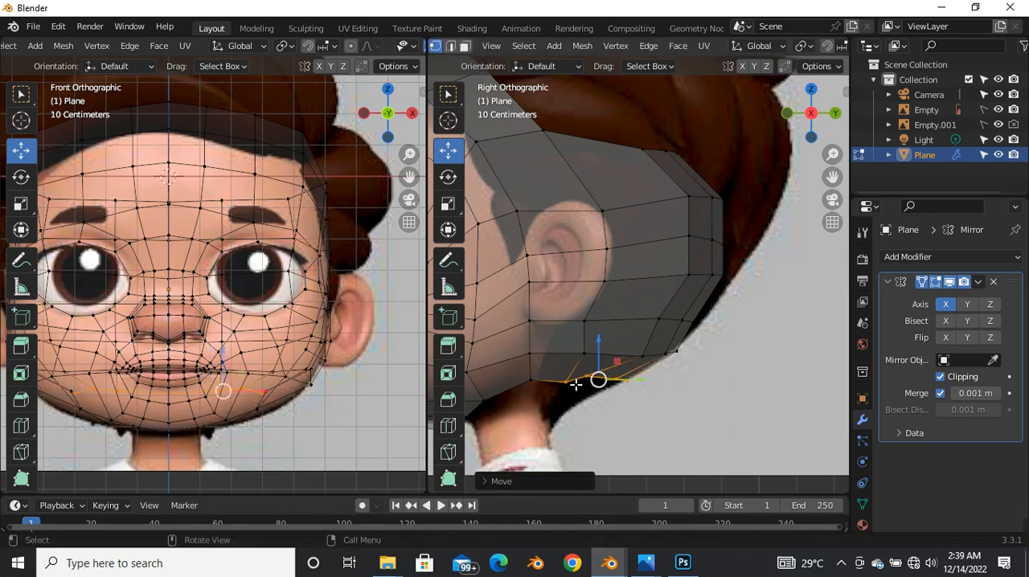
Step: Reposition the lowest rear vertex rows one by one to follow the nape of the side reference
left_click(572, 392)
scroll(672, 376, "down", 3)
scroll(593, 397, "up", 4)
left_click_drag(644, 376, 645, 331)
scroll(639, 333, "down", 3)
scroll(643, 337, "up", 3)
left_click_drag(741, 335, 666, 378)
left_click_drag(696, 345, 677, 305)
left_click_drag(708, 354, 726, 393)
scroll(659, 344, "down", 3)
scroll(659, 344, "up", 3)
left_click_drag(669, 361, 659, 360)
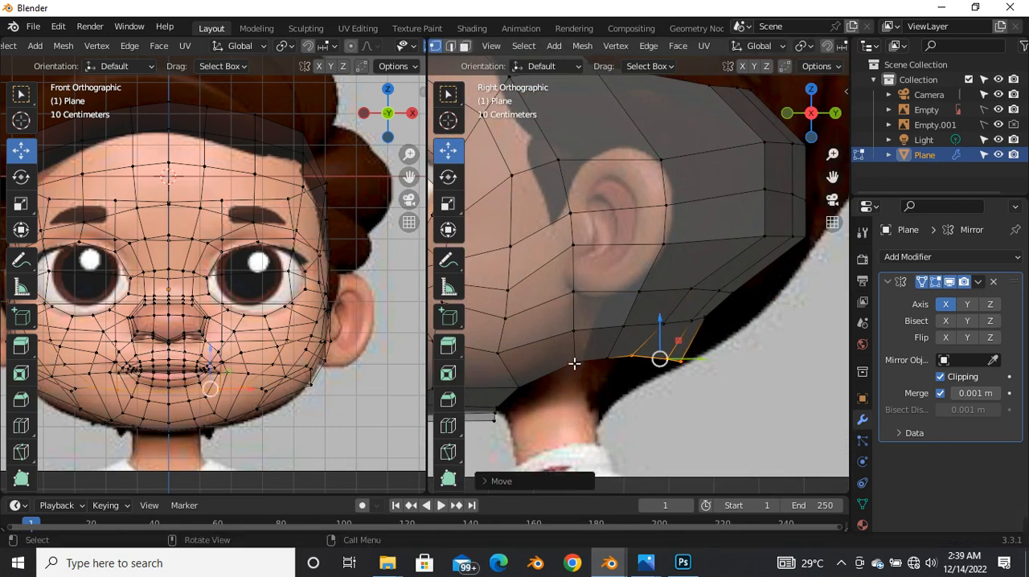
Step: Fine-tune the bottom rear row and the row above it to smooth the nape beneath the ear
left_click_drag(568, 360, 699, 385)
mouse_move(643, 363)
left_mouse_down()
mouse_move(626, 364)
mouse_move(744, 413)
mouse_move(640, 369)
left_mouse_up()
left_click_drag(692, 395, 643, 365)
left_click_drag(695, 338, 584, 336)
left_click(629, 332)
left_click(578, 336)
scroll(643, 387, "down", 3)
scroll(643, 387, "up", 4)
left_click(590, 337)
Step: Move the third rear vertex row above the nape forward and slightly up to smooth the lower back slope
left_click_drag(705, 373, 633, 338)
left_click_drag(671, 271, 799, 315)
left_click_drag(728, 285, 687, 290)
scroll(684, 351, "down", 5)
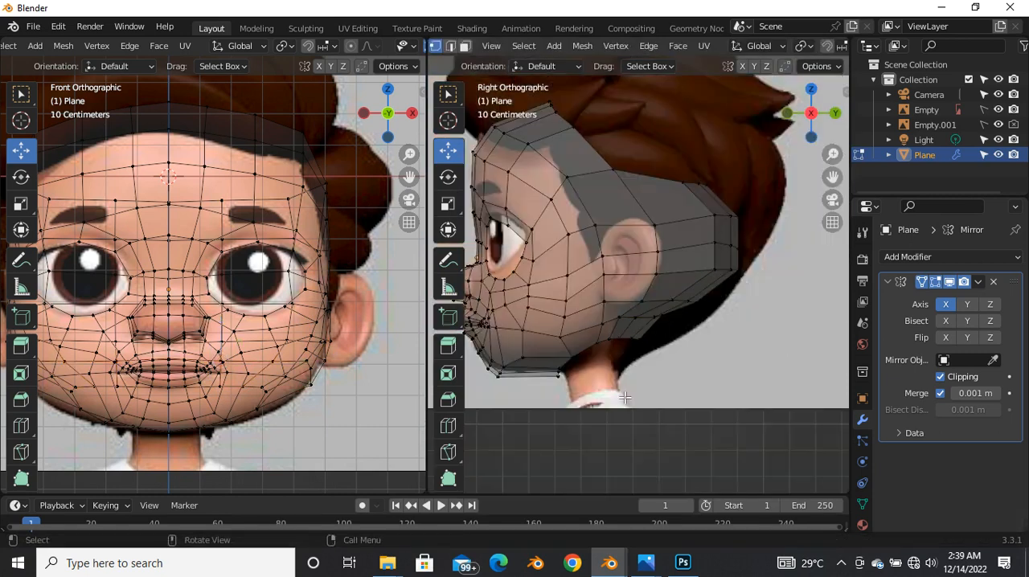
scroll(634, 351, "up", 3)
left_click_drag(644, 326, 630, 314)
left_click_drag(637, 322, 633, 314)
left_click_drag(721, 330, 686, 312)
scroll(703, 274, "down", 2)
scroll(700, 263, "up", 1)
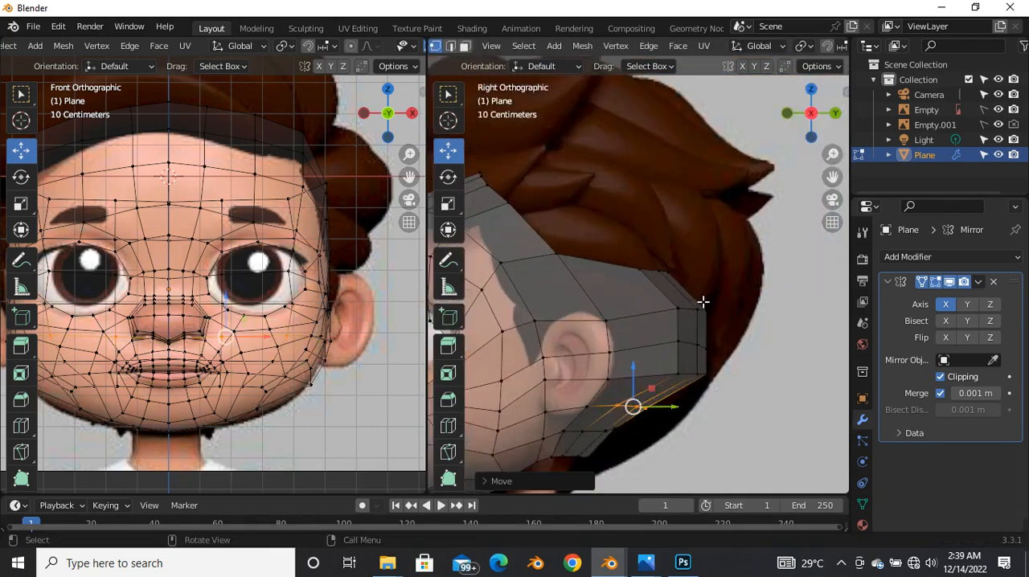
Step: Move the rear corner row forward and up, and shift the top rear row slightly backward
left_click_drag(651, 355, 757, 391)
left_click_drag(696, 376, 688, 342)
left_click_drag(745, 322, 696, 276)
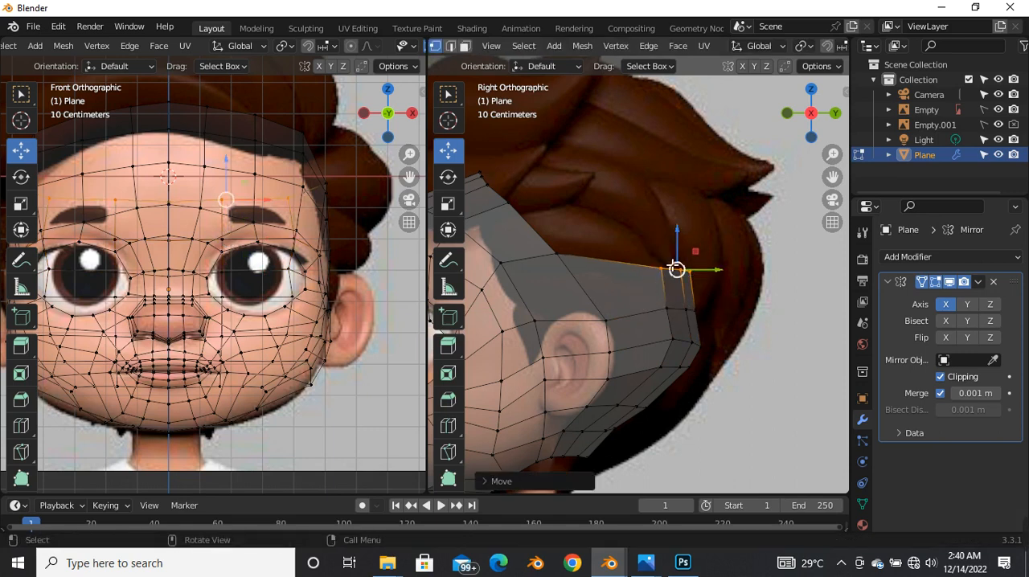
Step: Move the rear vertex row below the back's widest point about 0.028 m forward and 0.025 m down
scroll(673, 266, "down", 3)
scroll(670, 327, "up", 2)
left_click_drag(664, 233, 706, 237)
left_click(652, 295)
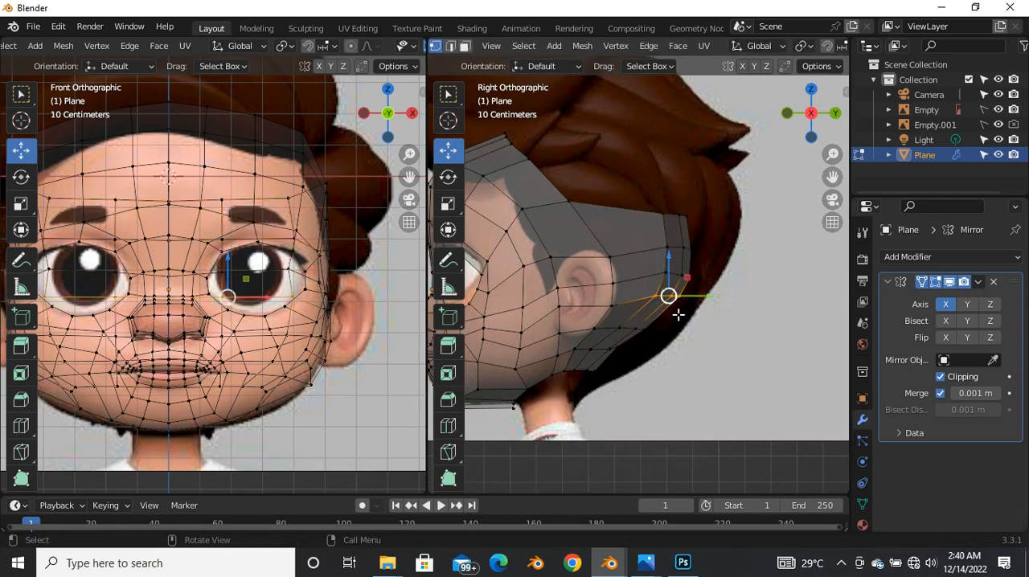
scroll(679, 314, "up", 3)
key("g")
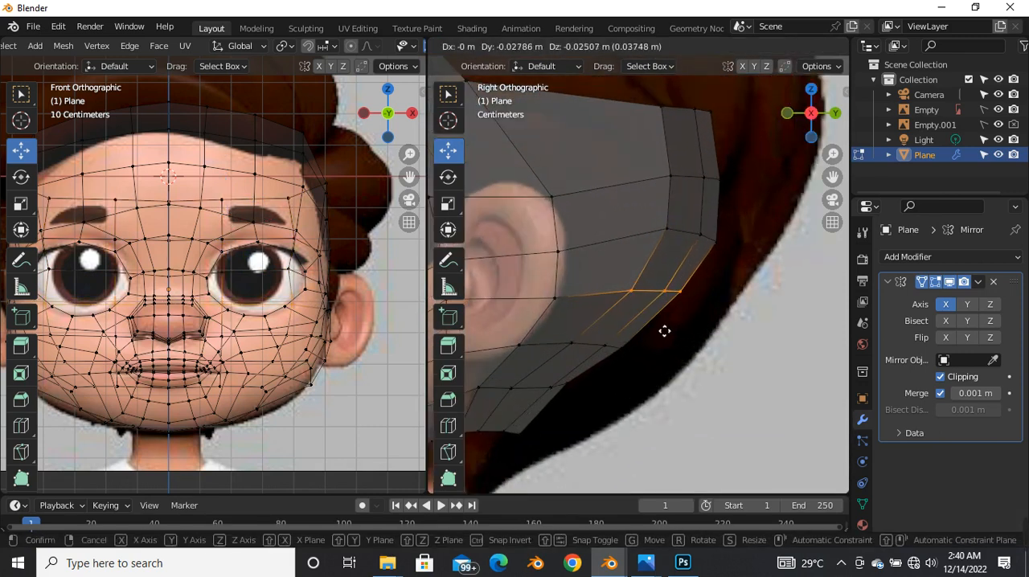
left_click(665, 331)
Step: Turn off X-ray, select the top rear edges in edge mode and extrude them upward from the right view
scroll(649, 338, "down", 5)
scroll(651, 303, "down", 4)
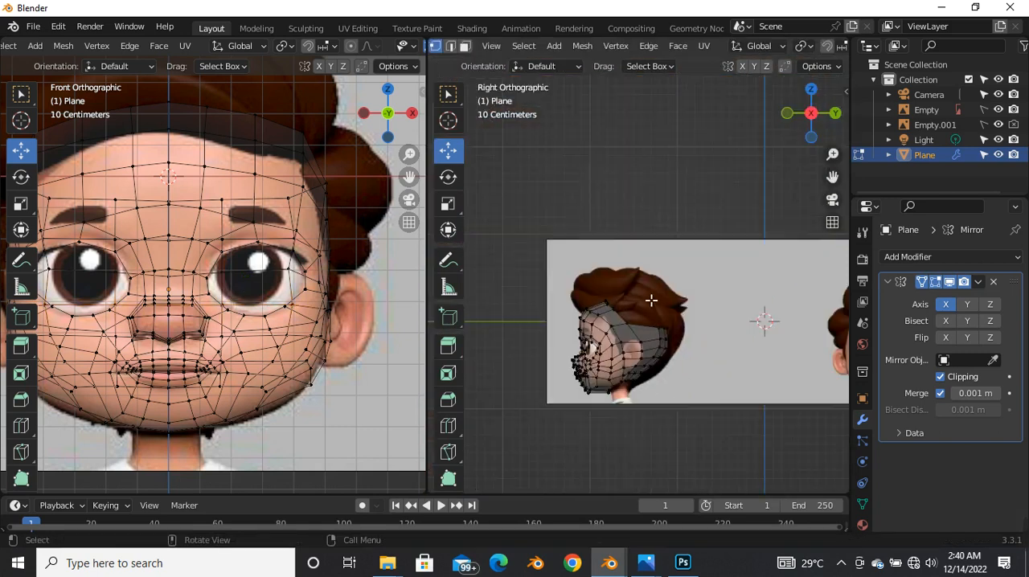
scroll(651, 303, "up", 4)
key("alt+z")
middle_click_drag(657, 375, 626, 328)
key("2")
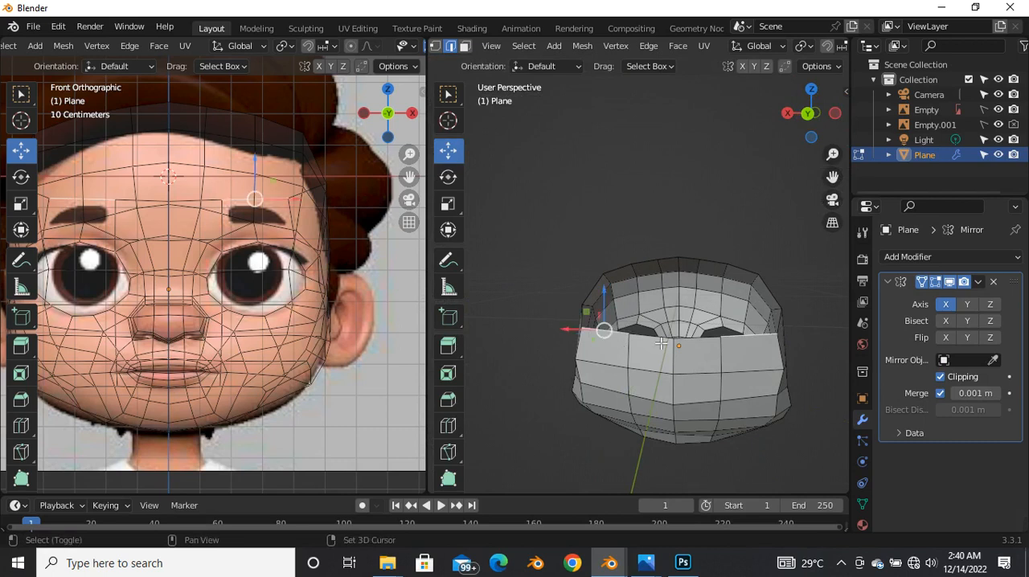
middle_click_drag(636, 344, 635, 347)
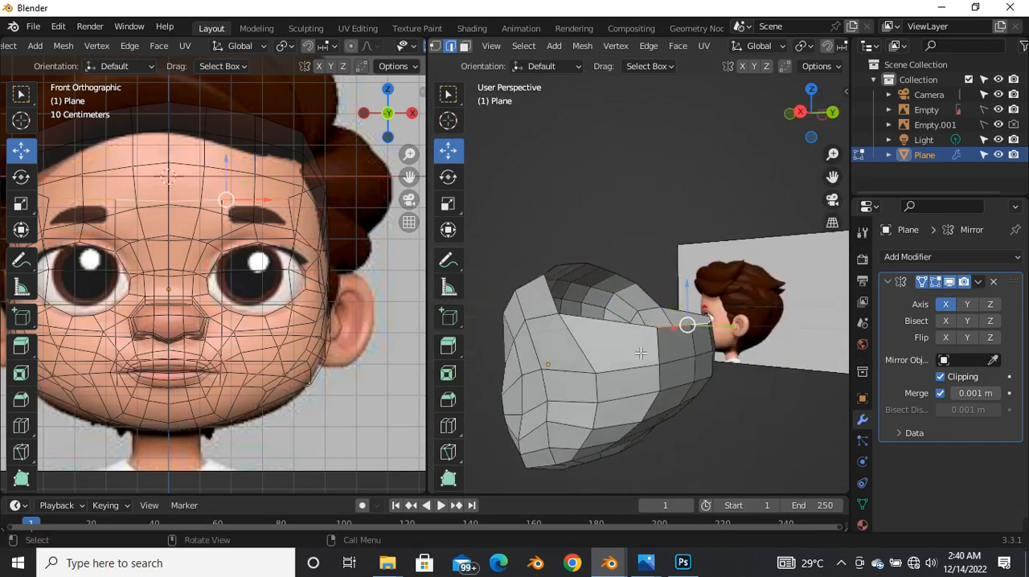
key("grave")
left_click(743, 353)
scroll(721, 325, "up", 4)
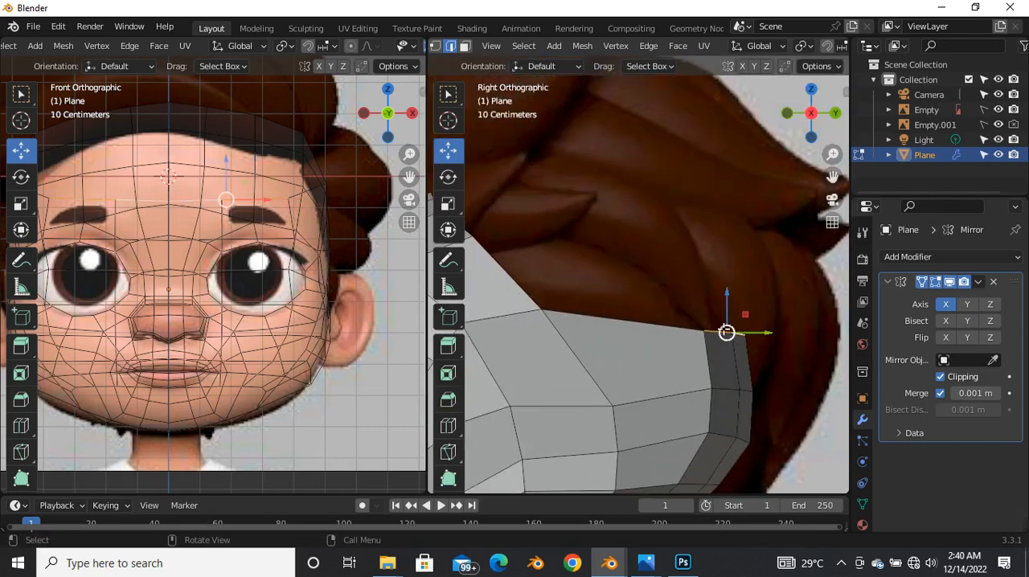
scroll(721, 325, "down", 4)
key("g")
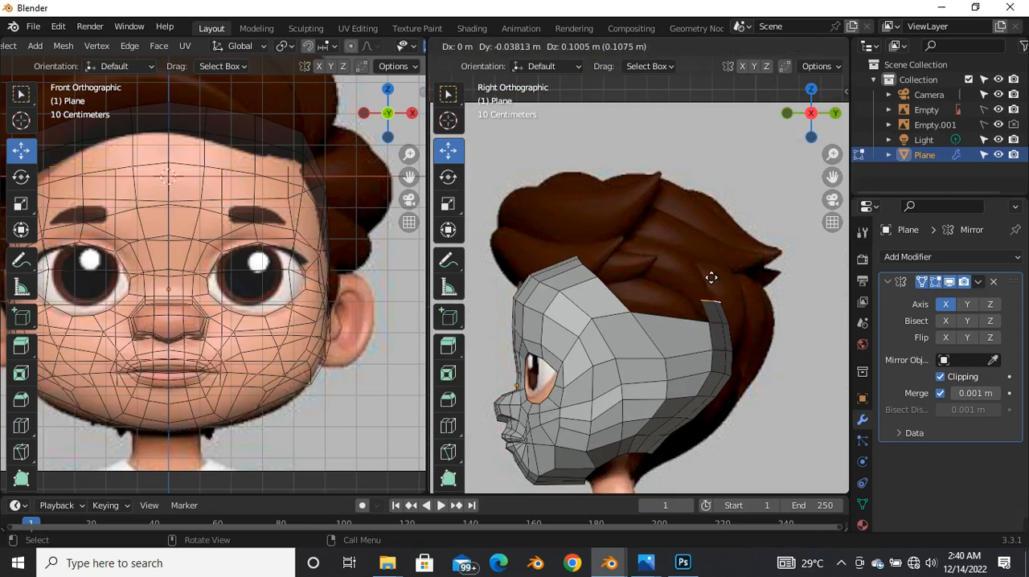
left_click(708, 279)
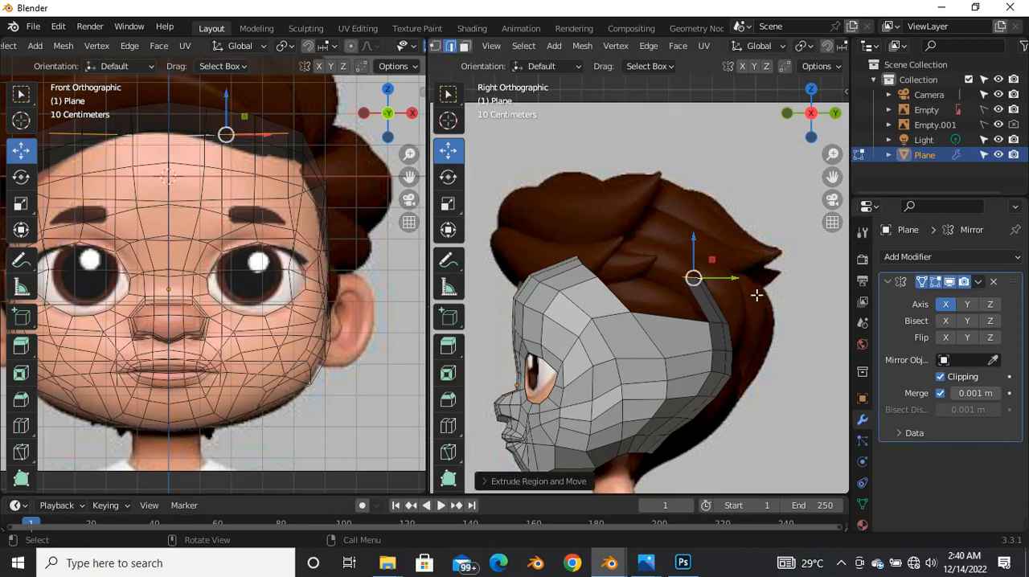
Step: Rotate the extruded rear edges to follow the skull curve and extrude them again forward over the crown
key("r")
left_click(717, 296)
left_click_drag(692, 277, 637, 264)
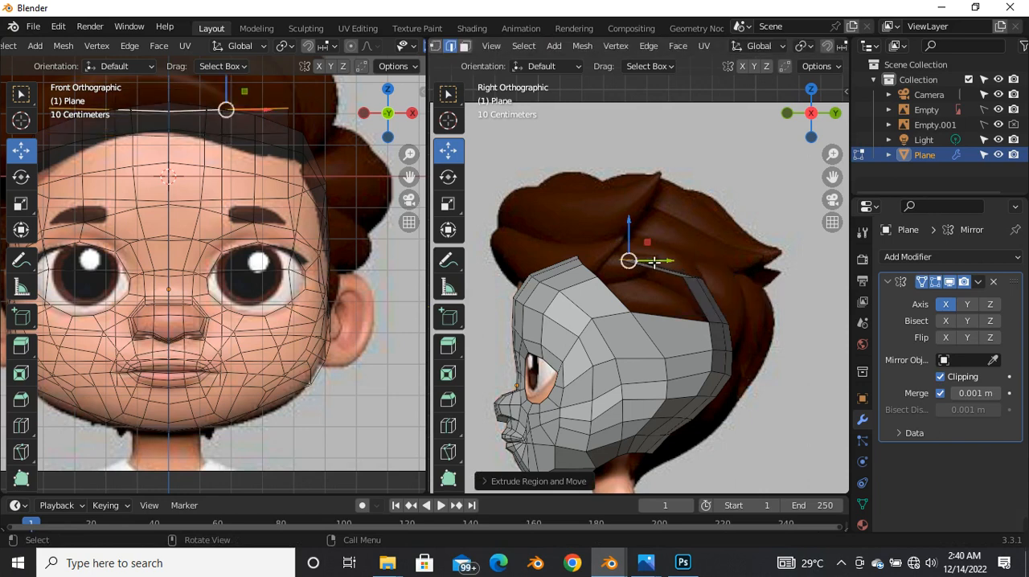
scroll(637, 268, "up", 1)
scroll(637, 268, "down", 1)
Step: Scale the newly extruded crown edges with the Scale tool and return to the Move tool
middle_click_drag(650, 294, 575, 285)
left_click(21, 203)
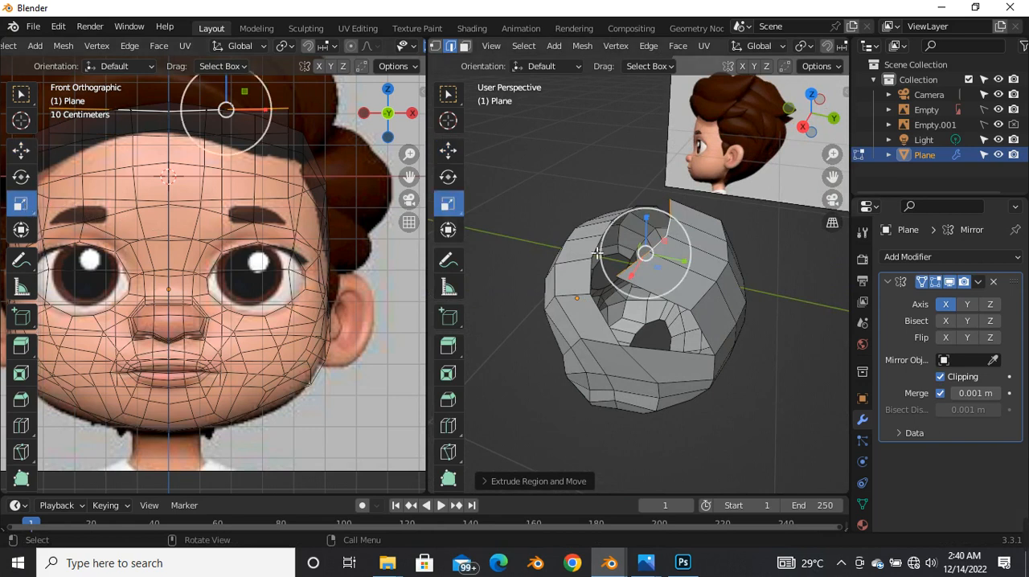
left_click_drag(689, 272, 643, 249)
middle_click_drag(643, 249, 655, 305)
left_click(655, 317)
left_click(22, 151)
Step: Fill the side gap between the forehead edge and the extruded rear strip, then return to the right view
middle_click_drag(698, 316, 690, 374)
middle_click_drag(645, 312, 582, 247)
left_click(634, 300)
key("grave")
left_click(675, 256)
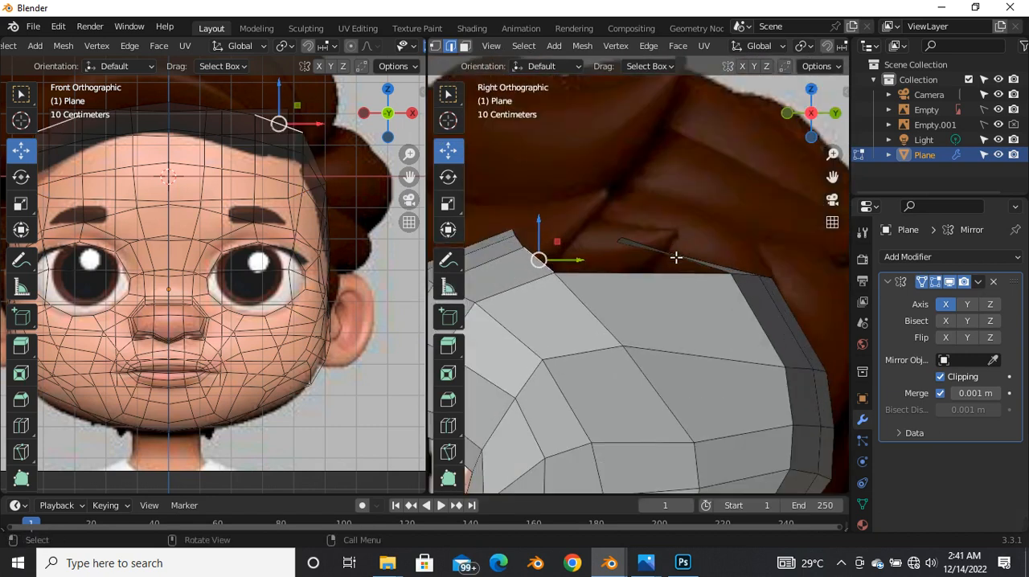
Step: In vertex mode, raise the front vertices of the extruded crown strip slightly
key("1")
mouse_move(643, 252)
left_mouse_down()
mouse_move(627, 252)
mouse_move(645, 234)
left_mouse_up()
middle_click_drag(612, 276, 682, 323)
left_click(559, 272)
scroll(602, 308, "up", 4)
Step: In edge mode, fill the remaining crown opening between the forehead edge and the rear strip with faces
key("2")
scroll(602, 310, "down", 4)
middle_click_drag(592, 310, 628, 318)
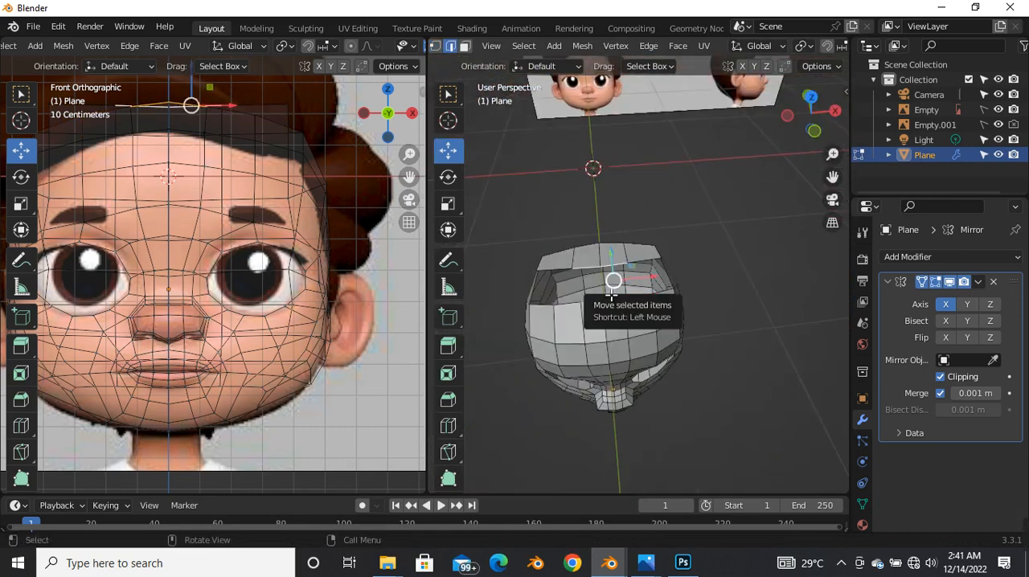
left_click(615, 280)
scroll(619, 281, "up", 3)
left_click(629, 304)
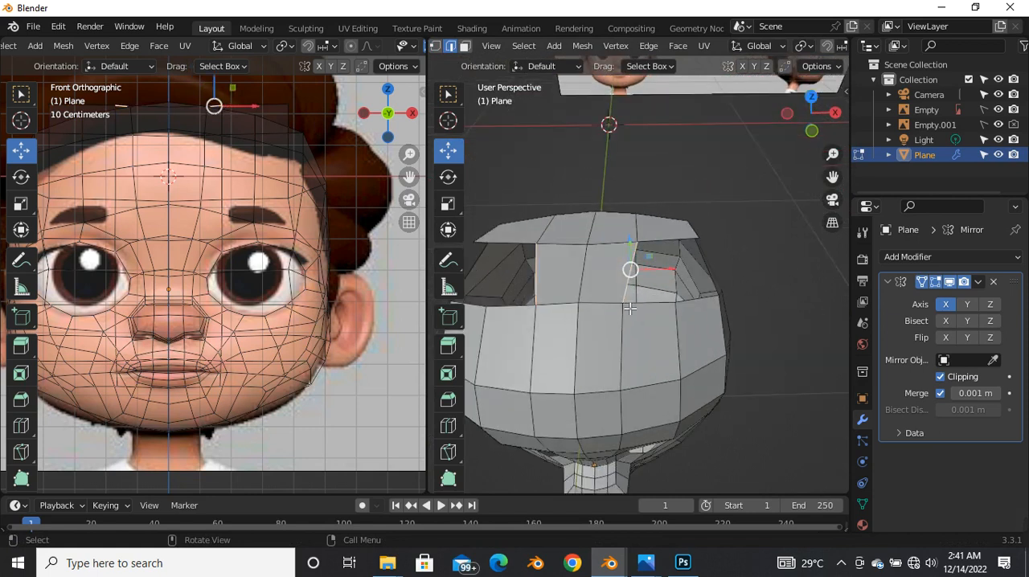
key("f")
middle_click_drag(631, 307, 558, 277)
key("f")
middle_click_drag(671, 303, 563, 284)
scroll(636, 279, "up", 2)
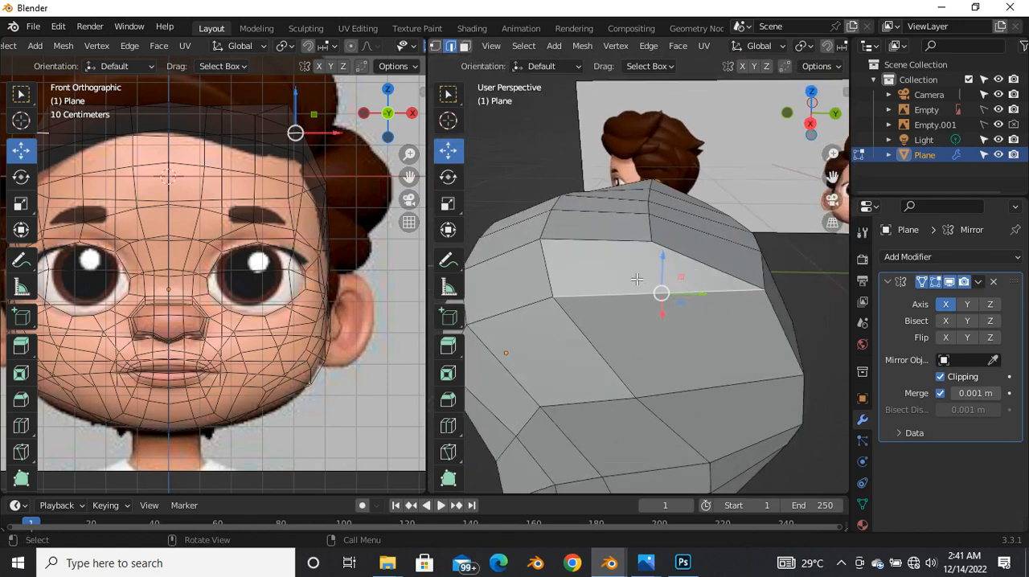
Step: From the right view, select the row of vertices across the crown and move it up to round the head
key("grave")
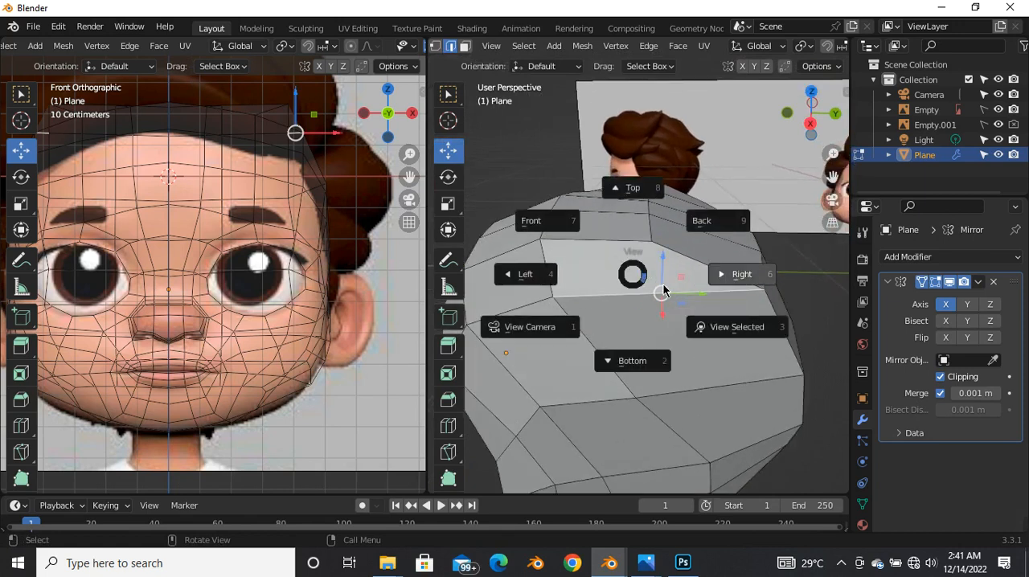
left_click(764, 281)
key("1")
scroll(687, 271, "down", 3)
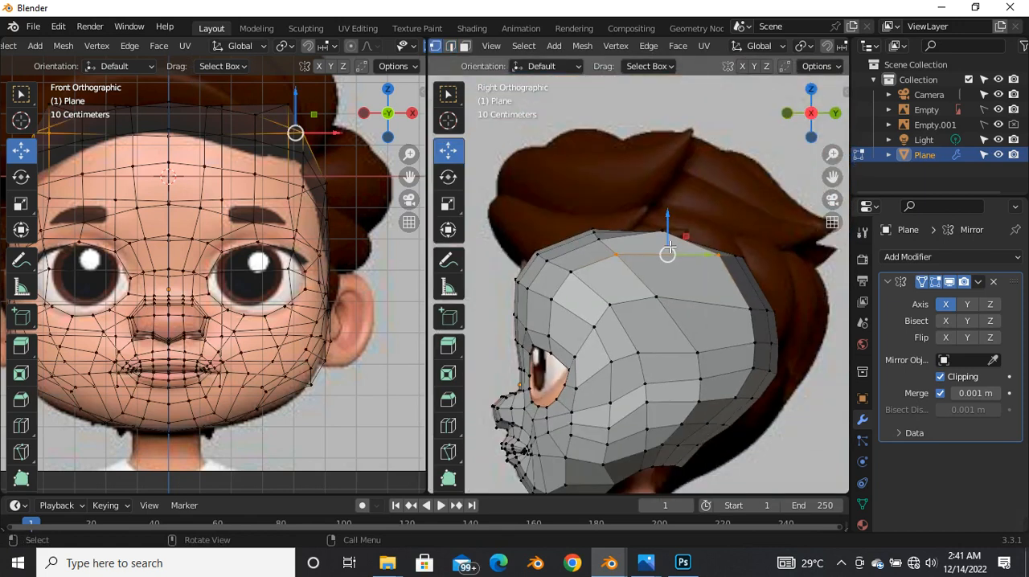
scroll(667, 241, "up", 6)
left_click_drag(635, 203, 708, 273)
mouse_move(675, 232)
left_mouse_down()
mouse_move(688, 262)
mouse_move(684, 249)
left_mouse_up()
key("alt+z")
middle_click_drag(684, 250, 710, 250)
left_click_drag(688, 229, 690, 217)
Step: Move the outer corner vertex of the crown inward to round the upper side of the head
middle_click_drag(621, 275, 611, 286)
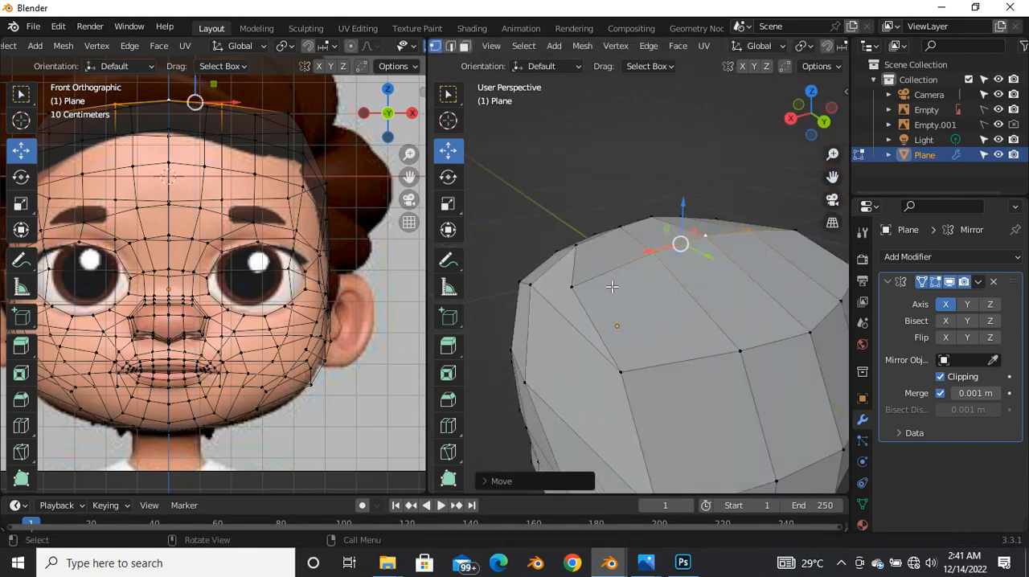
left_click(572, 303)
left_click_drag(553, 293, 580, 300)
scroll(644, 298, "down", 4)
middle_click_drag(644, 298, 601, 309)
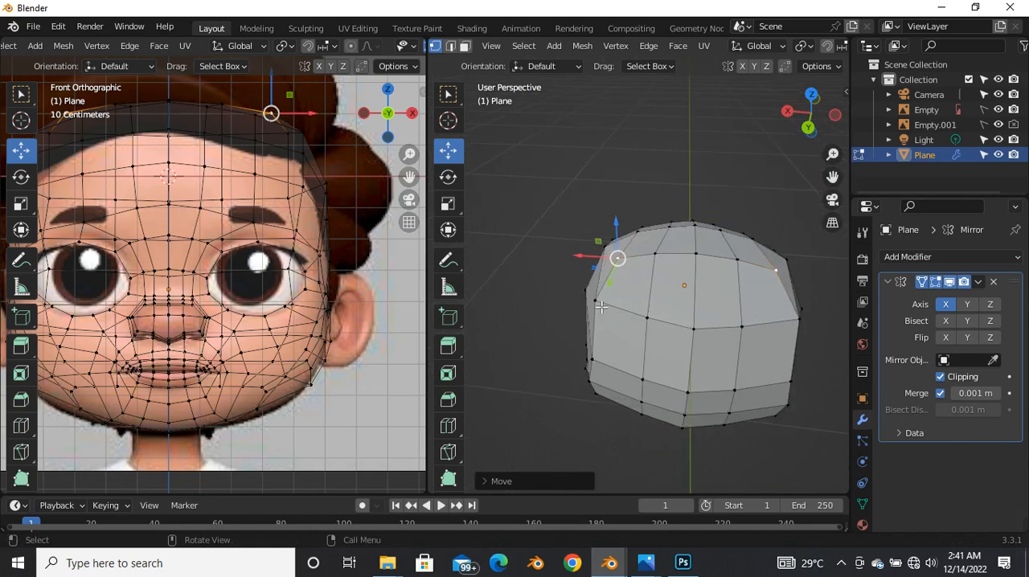
Step: Move the neighbouring outer crown vertices inward toward the centreline and return to the right view
left_click(585, 299)
left_click_drag(586, 299, 604, 298)
middle_click_drag(603, 299, 703, 298)
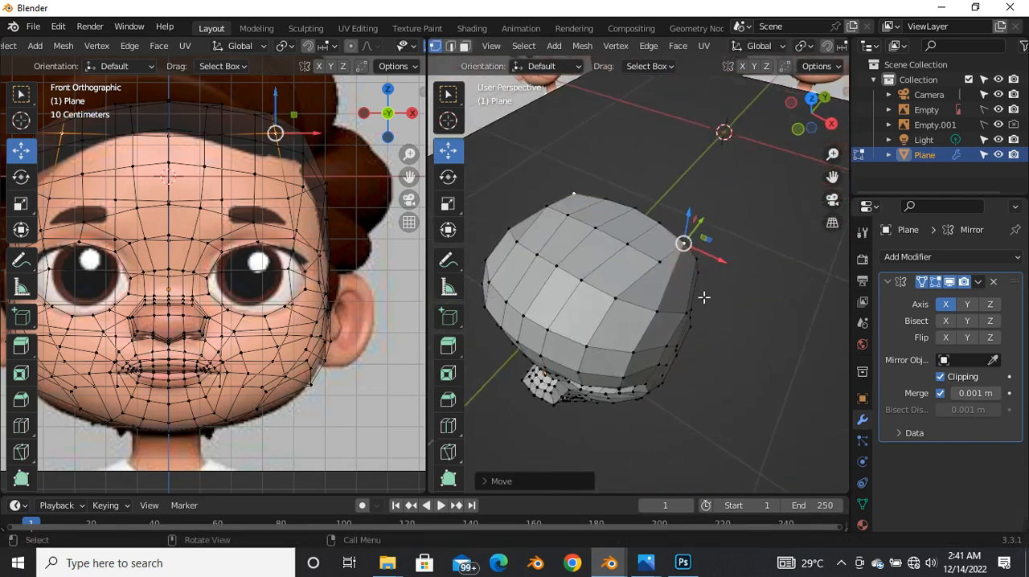
left_click_drag(683, 243, 655, 259)
key("grave")
left_click(740, 286)
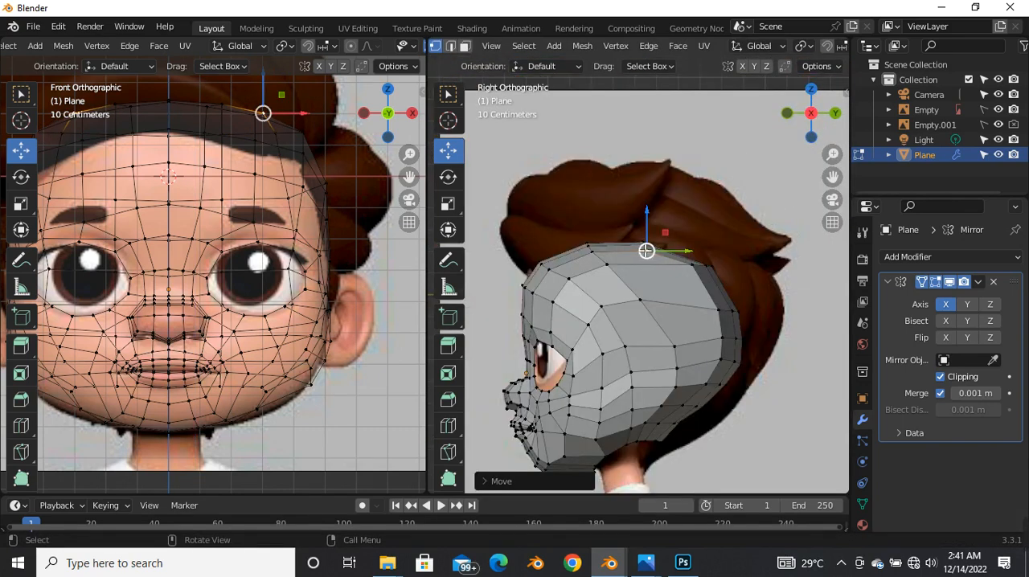
Step: With X-ray on in the right view, nudge the vertex at the upper front side of the crown to smooth the head's curve
scroll(643, 249, "up", 2)
key("alt+z")
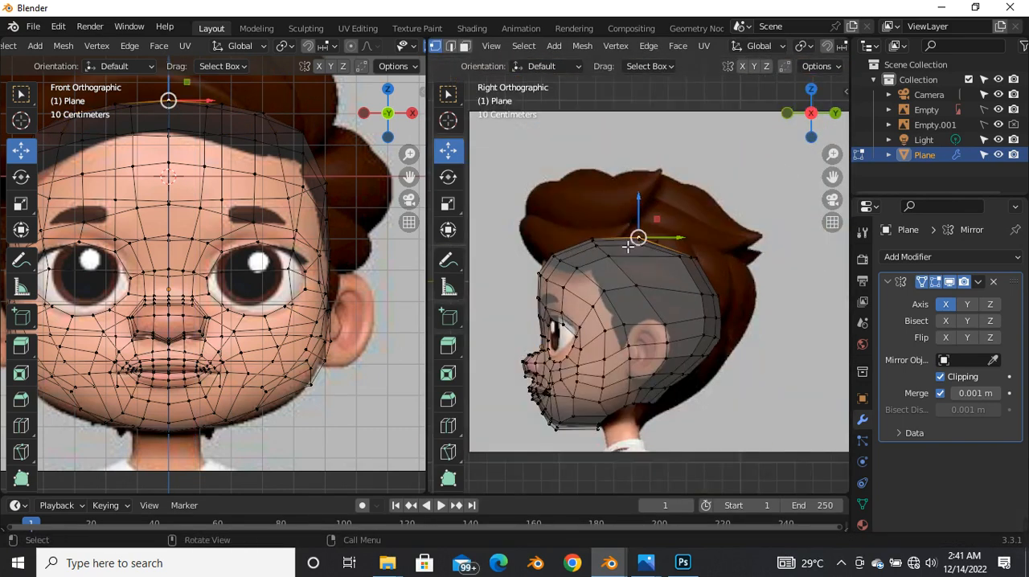
scroll(618, 255, "up", 1)
left_click(618, 280)
left_click_drag(613, 272, 610, 278)
scroll(707, 325, "down", 5)
scroll(730, 308, "up", 4)
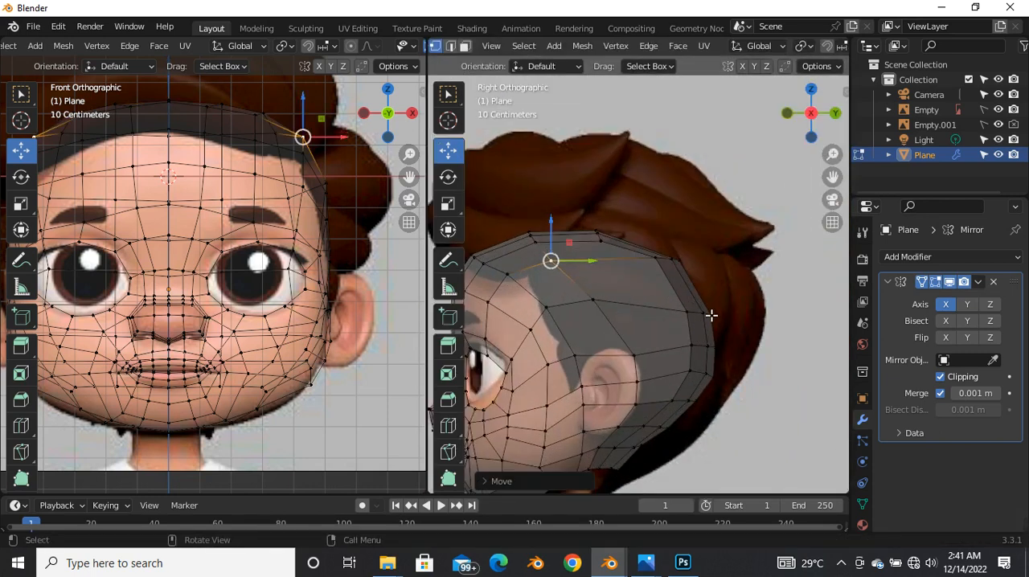
Step: Edge-slide two pairs of vertices along the upper back of the skull to even out the face spacing
left_click(700, 313)
key("g")
key("g")
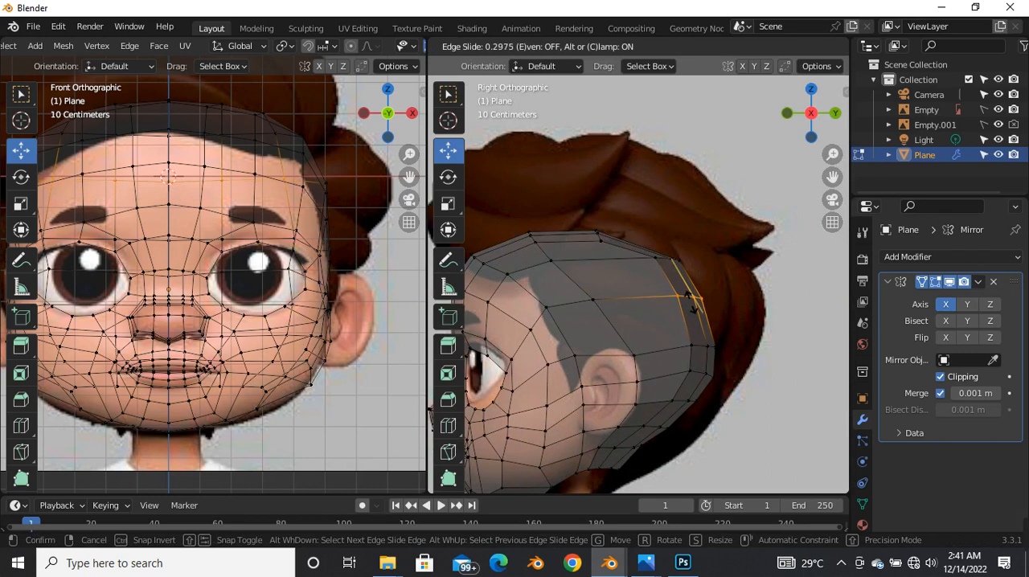
left_click(690, 301)
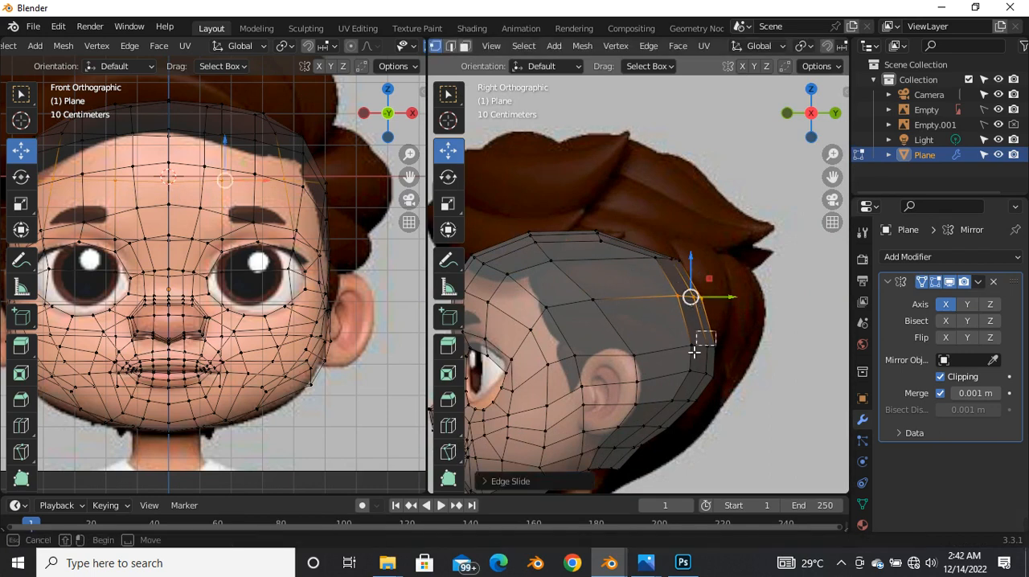
left_click(705, 347, "alt")
key("g")
key("g")
left_click(672, 343)
Step: Move the vertex at the ear's upper edge slightly to even out the surrounding faces
left_click(634, 356)
scroll(639, 351, "up", 4)
key("g")
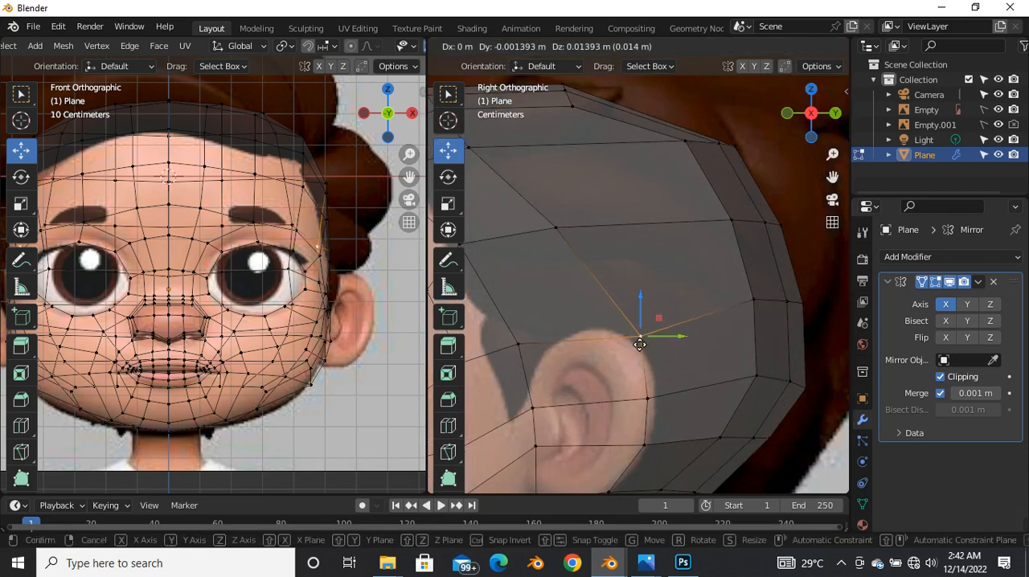
left_click(640, 345)
Step: Edge-slide the row of vertices running from the top of the crown down its side toward the back of the head
scroll(648, 314, "down", 5)
left_click_drag(554, 208, 590, 245)
left_click(608, 275, "shift")
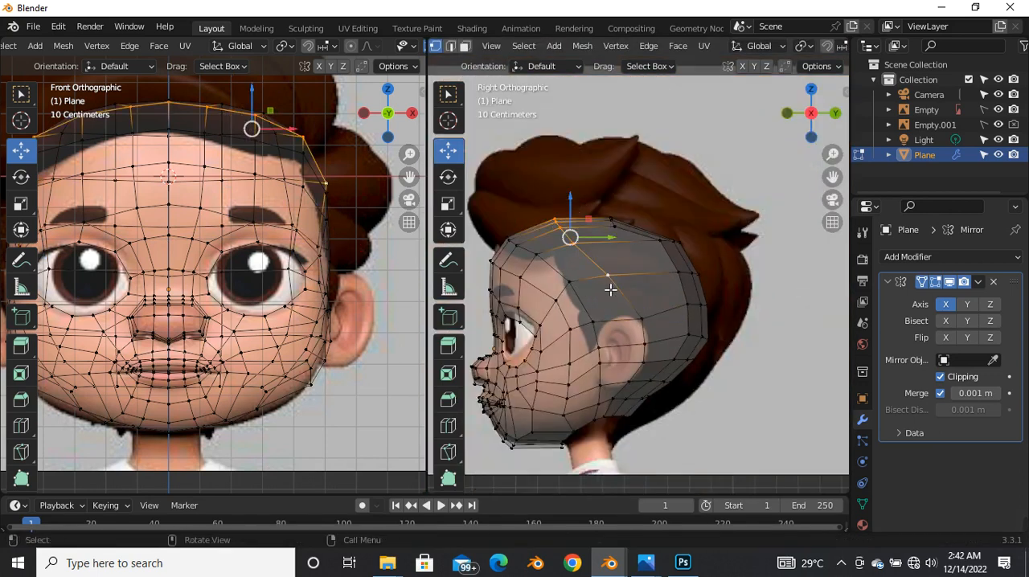
key("g")
key("g")
left_click(593, 270)
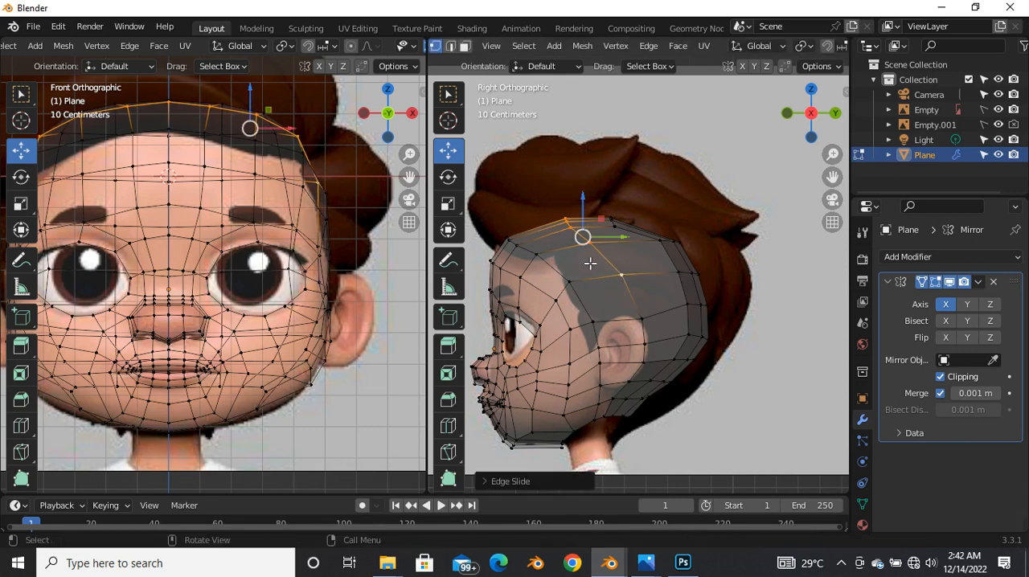
Step: Adjust the crown row and neighbouring upper-side vertices to even out the mesh on top of the head
scroll(585, 244, "up", 2)
key("g")
left_click(600, 237)
mouse_move(657, 189)
left_mouse_down()
mouse_move(620, 237)
mouse_move(637, 211)
mouse_move(666, 202)
left_mouse_up()
left_click(671, 259)
scroll(671, 259, "down", 3)
scroll(654, 269, "up", 2)
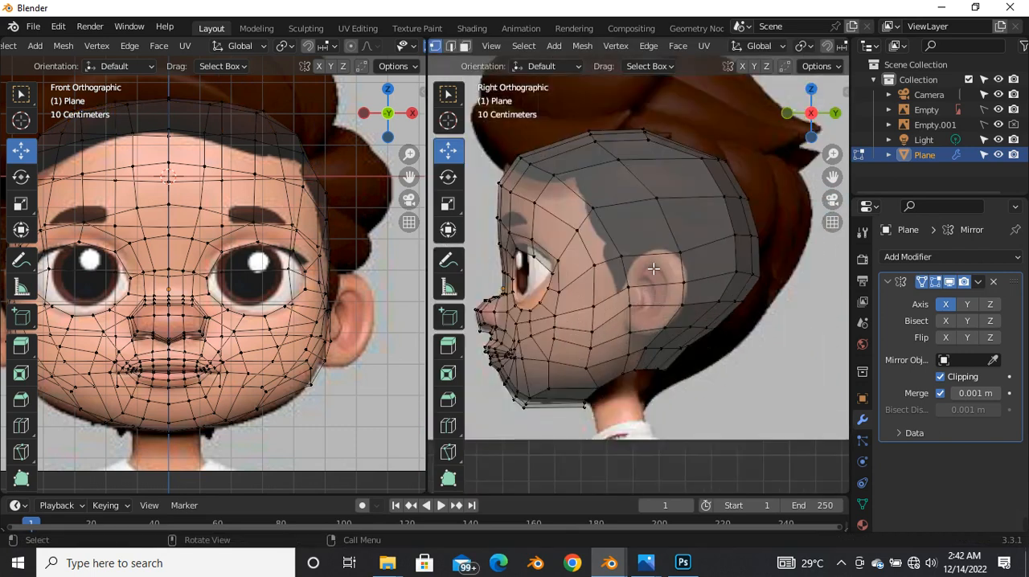
Step: Add a centred loop cut from the front of the crown down through the ear area to the neck edge
key("ctrl+r")
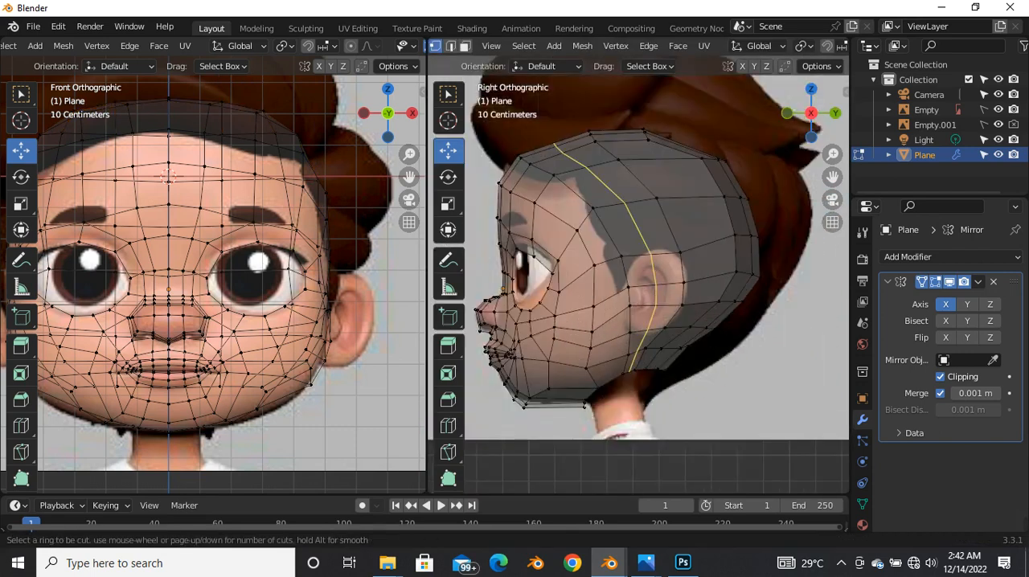
left_click(650, 243)
left_click(649, 243)
Step: Reposition the new loop's crown vertices and adjust the hairline vertices at the top of the forehead
scroll(553, 141, "up", 5)
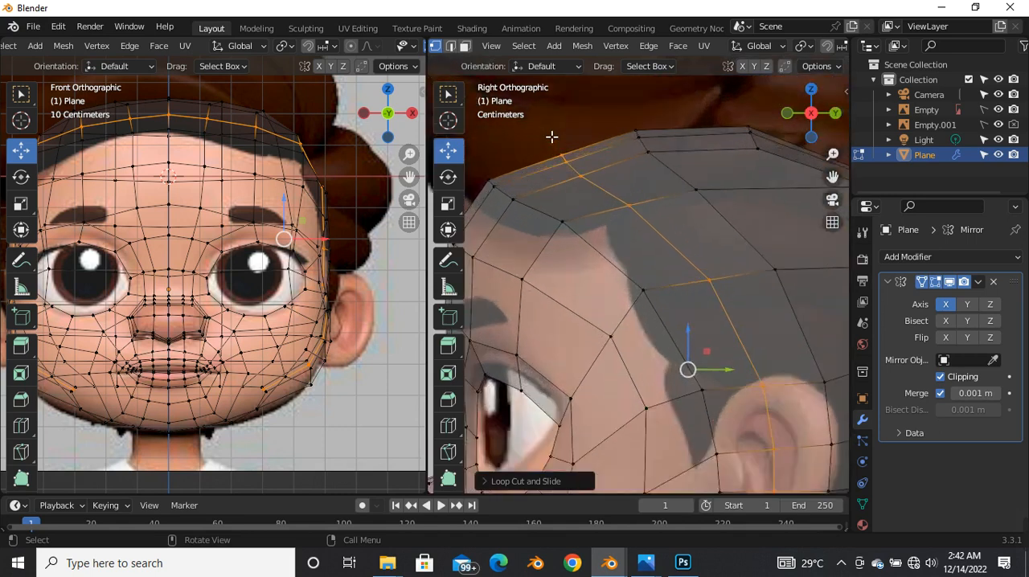
left_click_drag(552, 150, 651, 238)
left_click_drag(598, 195, 593, 221)
scroll(622, 208, "down", 4)
scroll(579, 201, "up", 4)
left_click_drag(518, 236, 550, 256)
left_click(595, 172)
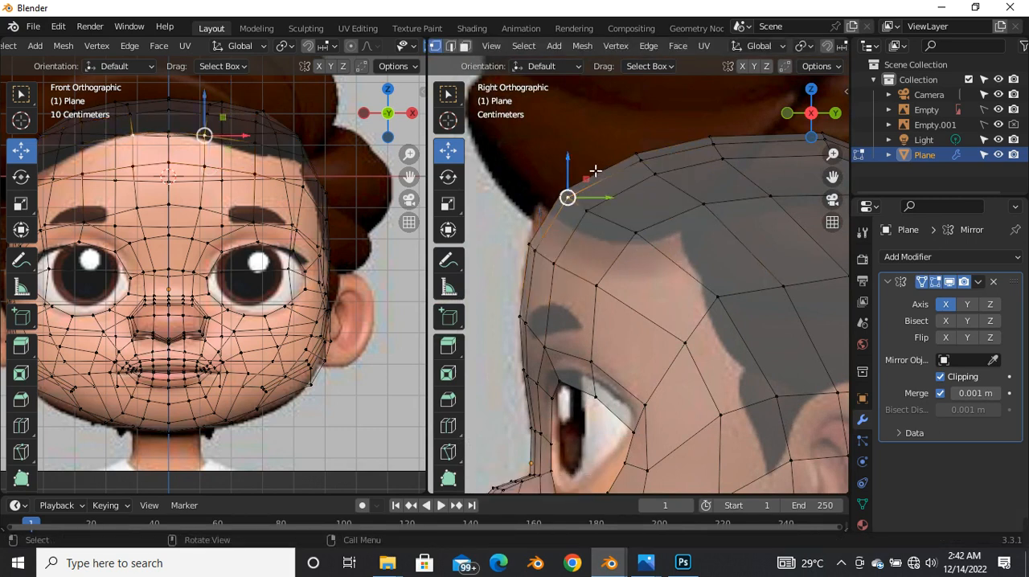
Step: Move the hairline vertices behind the forehead corner to even out the spacing with the new loop
scroll(595, 173, "down", 5)
scroll(579, 200, "up", 4)
left_click_drag(572, 206, 666, 254)
left_click_drag(621, 225, 609, 238)
left_click(686, 257)
left_click_drag(686, 258, 672, 266)
scroll(659, 256, "down", 5)
scroll(646, 204, "up", 5)
Step: Edge-slide the new loop's front crown vertices toward the forehead, and adjust the loop's centreline vertex on the head profile
left_click_drag(625, 184, 677, 217)
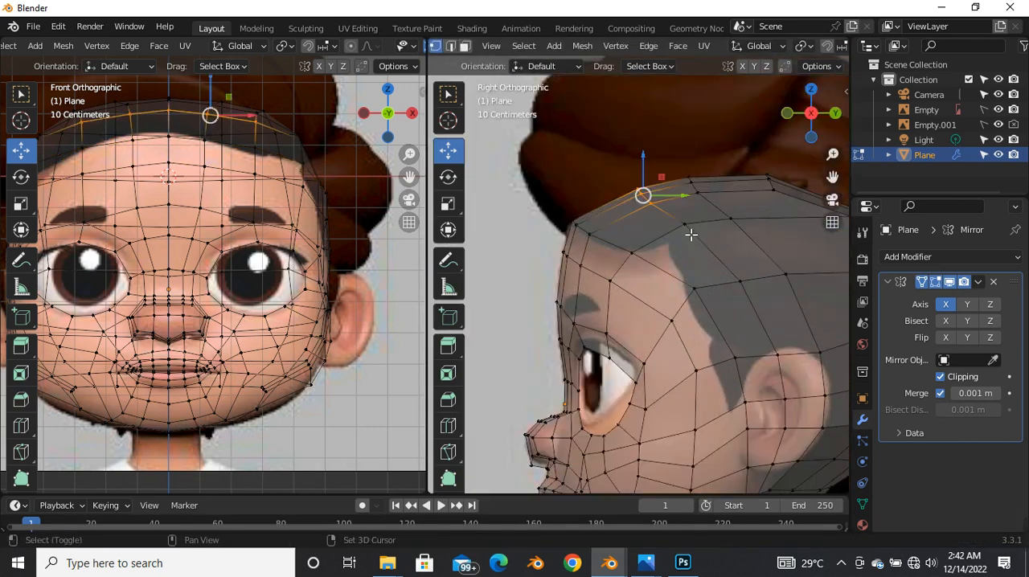
left_click(685, 238, "alt")
key("g")
key("g")
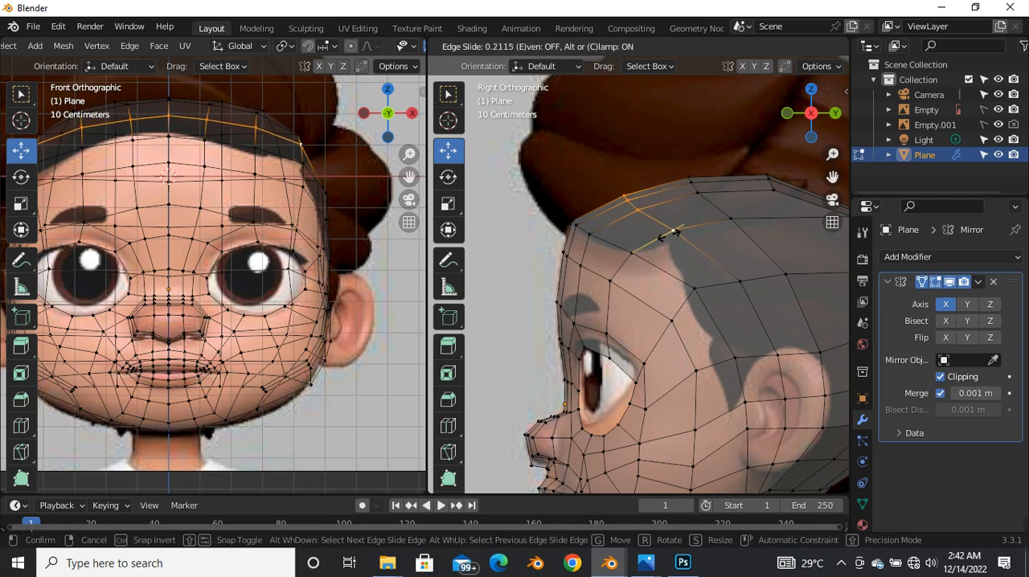
left_click(668, 233)
left_click_drag(643, 207, 645, 203)
left_click(630, 189)
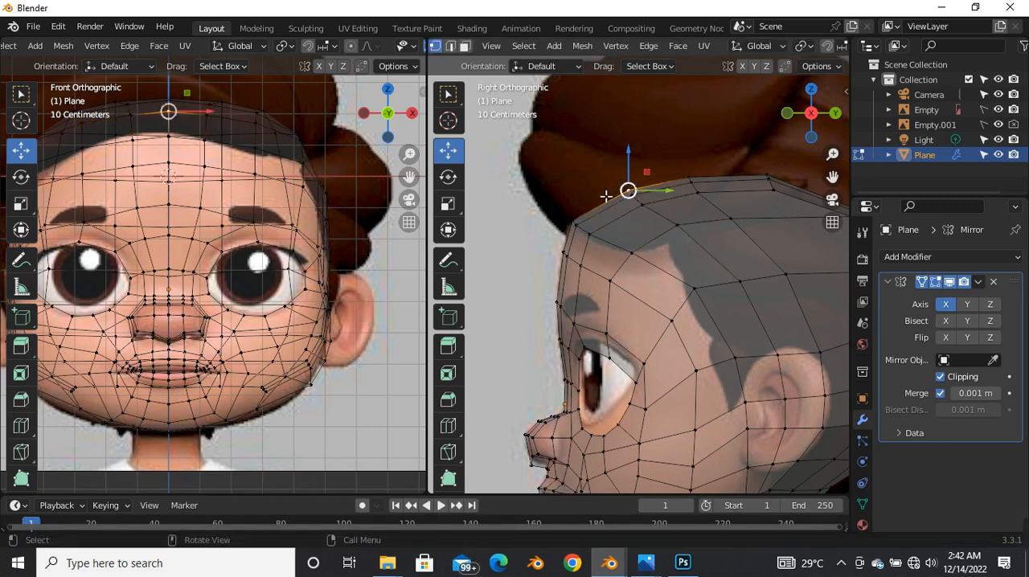
Step: Vertex-slide individual vertices from the crown loop down to the temple in front of the ear to even the grid
scroll(610, 202, "down", 8)
scroll(630, 241, "up", 7)
left_click(639, 204)
key("shift+v")
left_click(638, 200)
scroll(661, 251, "up", 4)
left_click(661, 249)
key("shift+v")
left_click(660, 244)
key("shift+v")
left_click(595, 268)
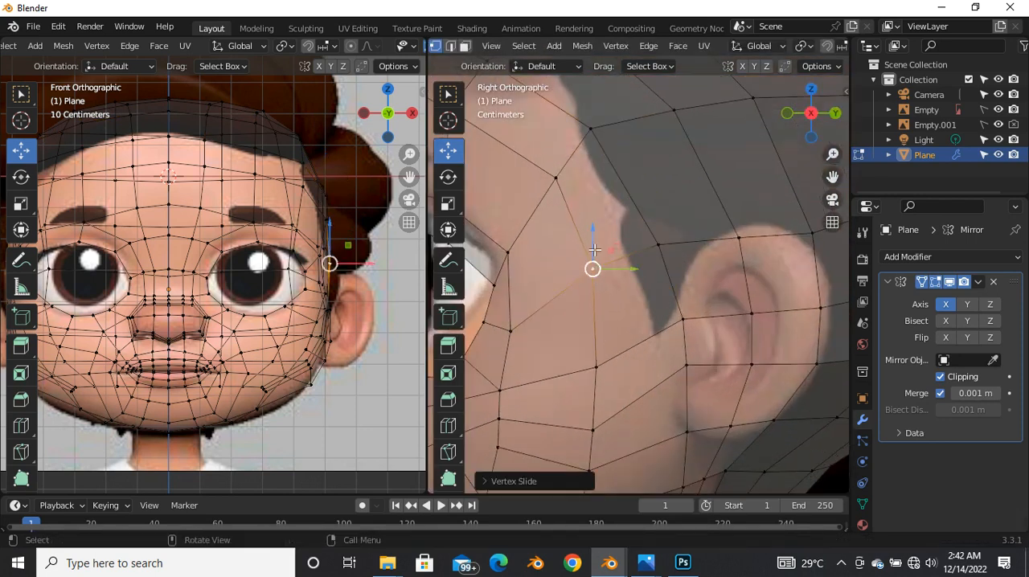
Step: Slide and move the vertices at the ear's front edge so they follow the ear outline in the side reference
scroll(590, 254, "down", 3)
scroll(563, 233, "up", 3)
key("shift+v")
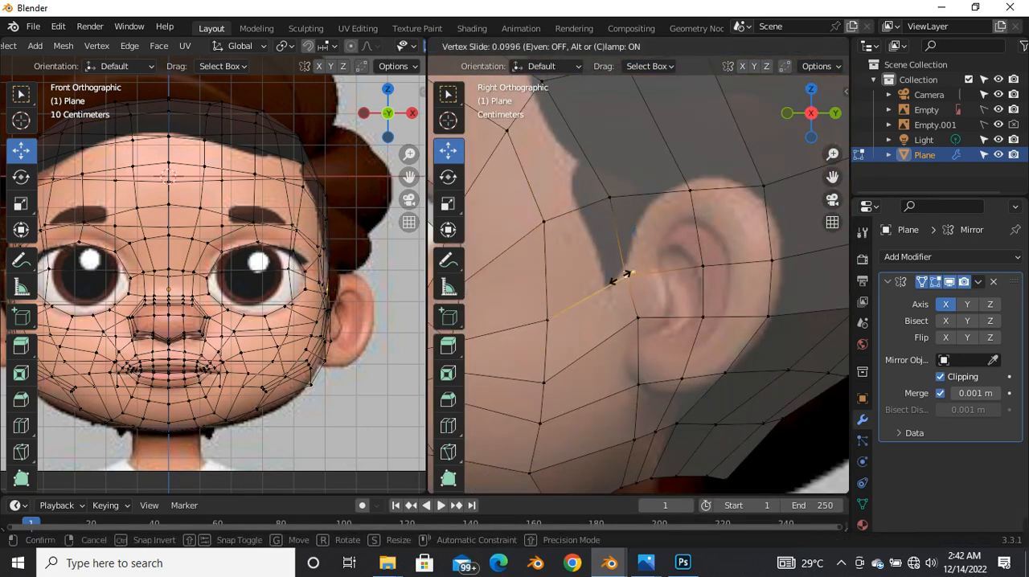
left_click(620, 275)
scroll(620, 230, "down", 3)
scroll(619, 224, "up", 3)
key("g")
key("g")
left_click(595, 226)
left_click_drag(601, 226, 608, 239)
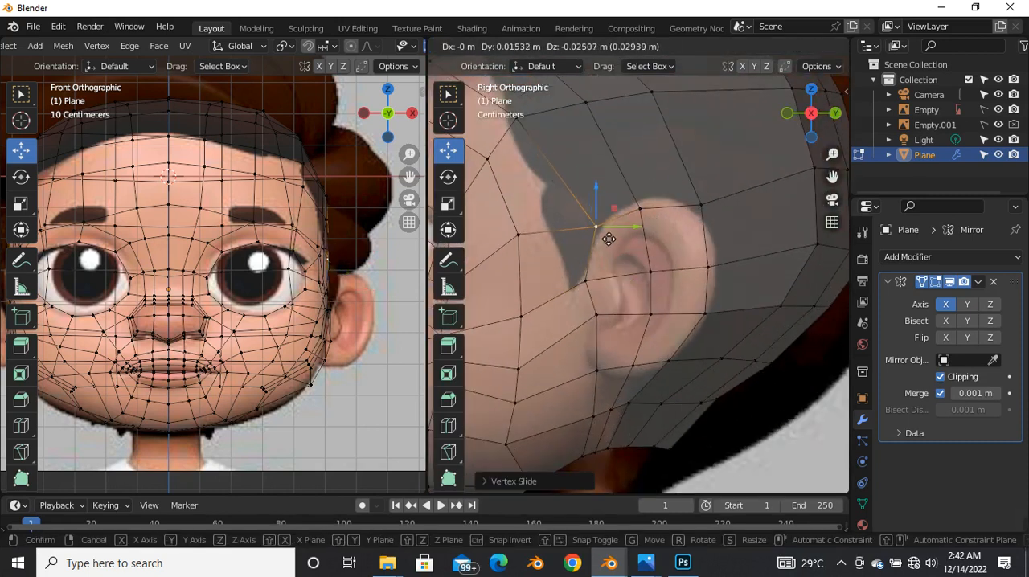
left_click(608, 239)
Step: Move the vertices around the ear's top and rear edge onto the ear outline in the side reference
left_click(639, 207)
key("g")
left_click(642, 198)
scroll(627, 185, "down", 2)
scroll(659, 193, "up", 3)
left_click(707, 282)
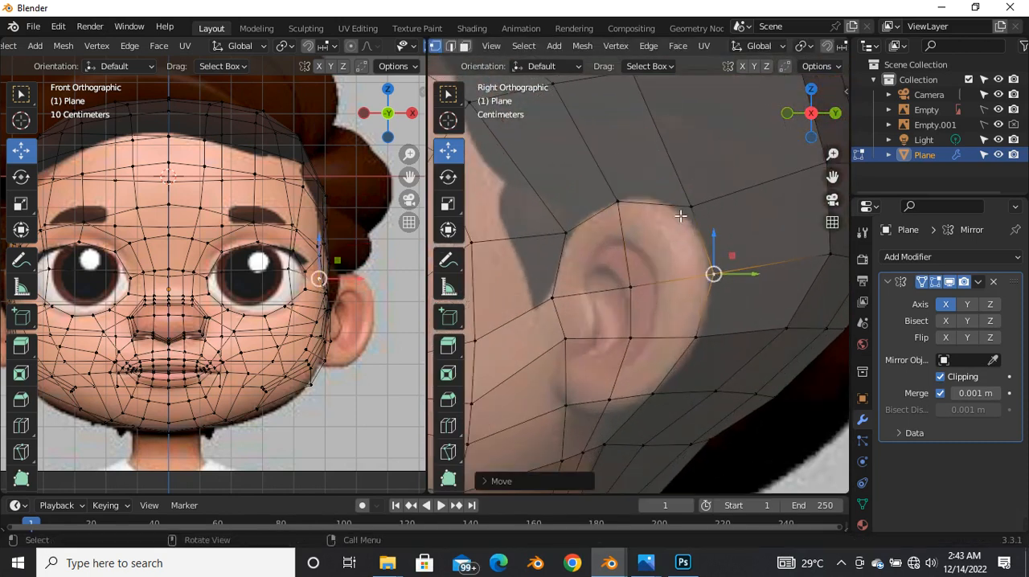
scroll(687, 273, "down", 2)
left_click(681, 267)
key("g")
left_click(688, 271)
scroll(645, 245, "down", 5)
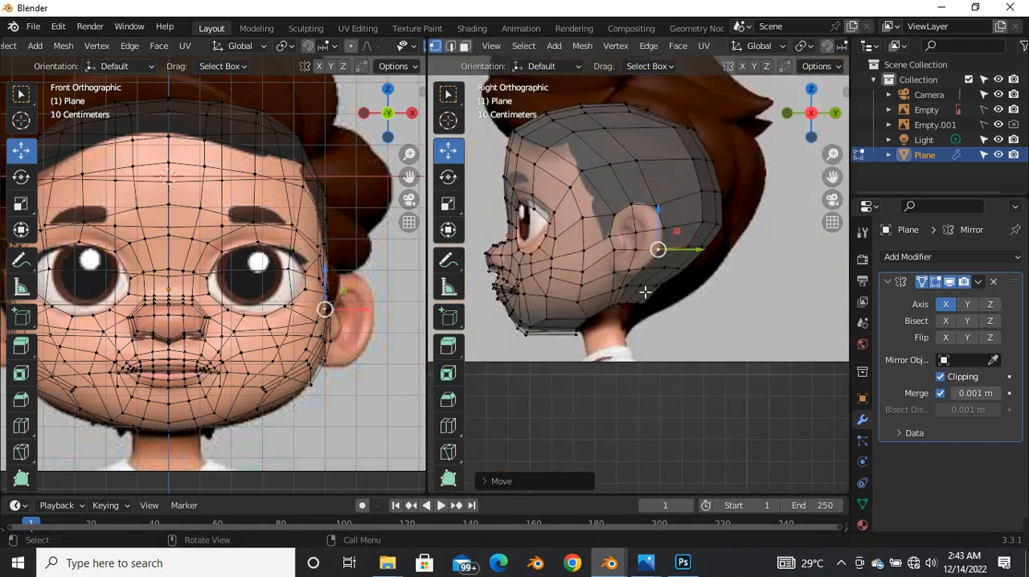
Step: Move the three vertices beneath the earlobe to follow the lower ear outline
scroll(647, 287, "up", 5)
left_click(580, 257)
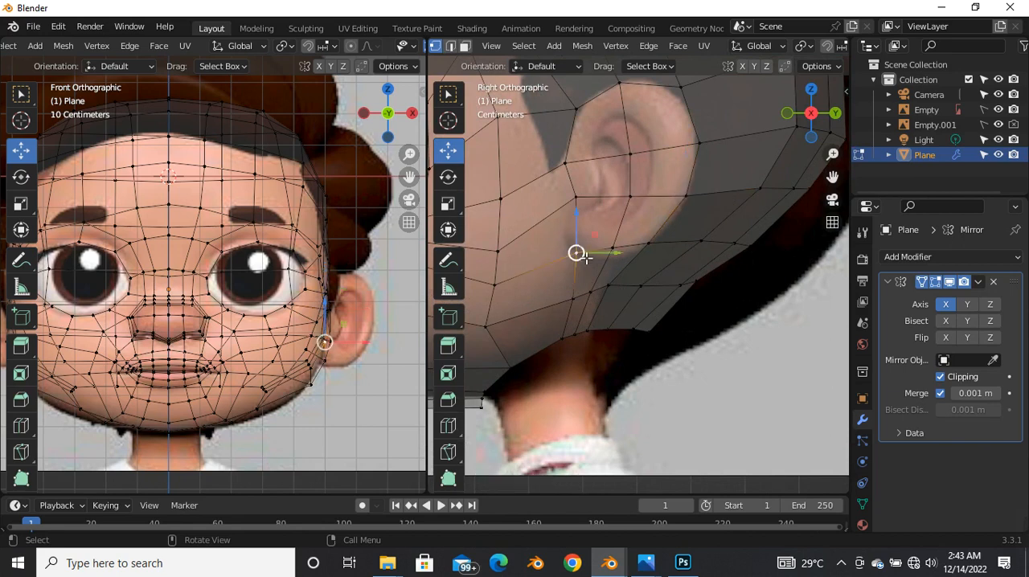
key("g")
left_click(584, 250)
left_click(612, 247)
key("g")
left_click(606, 269)
left_click(658, 241)
key("g")
left_click(661, 240)
Step: Edge-slide the two jaw vertices below the earlobe forward and adjust the lower one along the neck edge
left_click(581, 309)
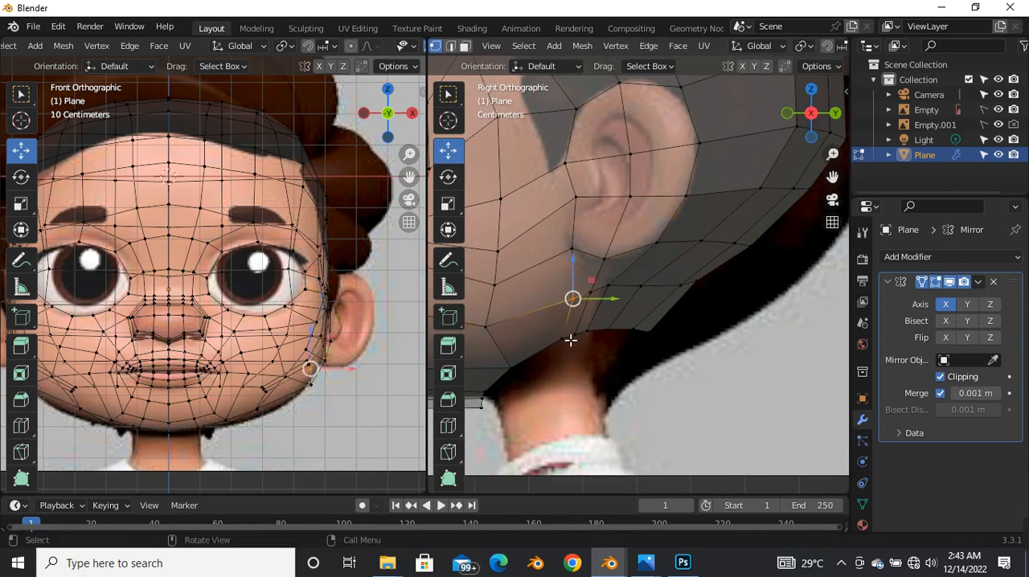
left_click(569, 351, "shift")
key("g")
key("g")
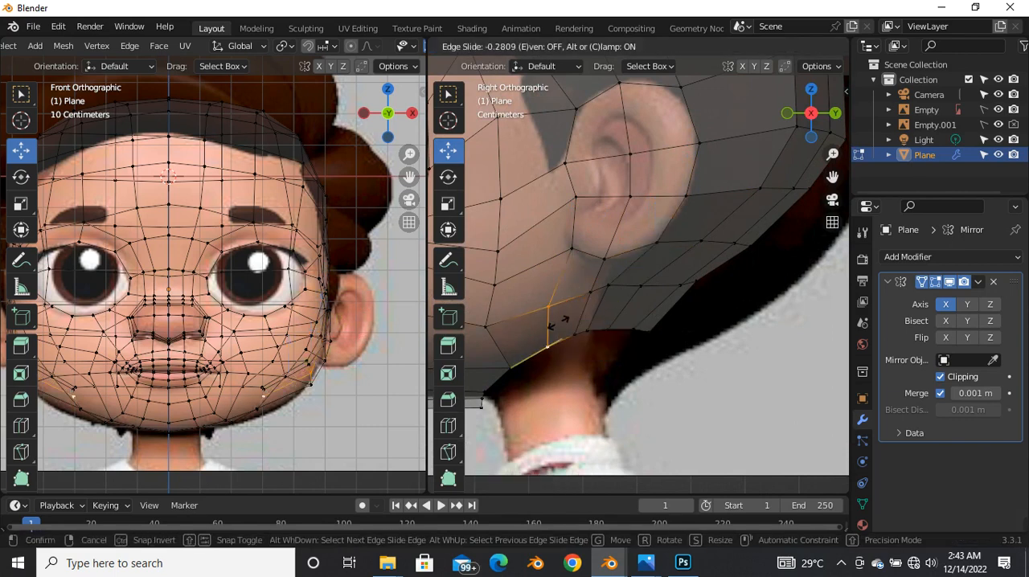
left_click(569, 328)
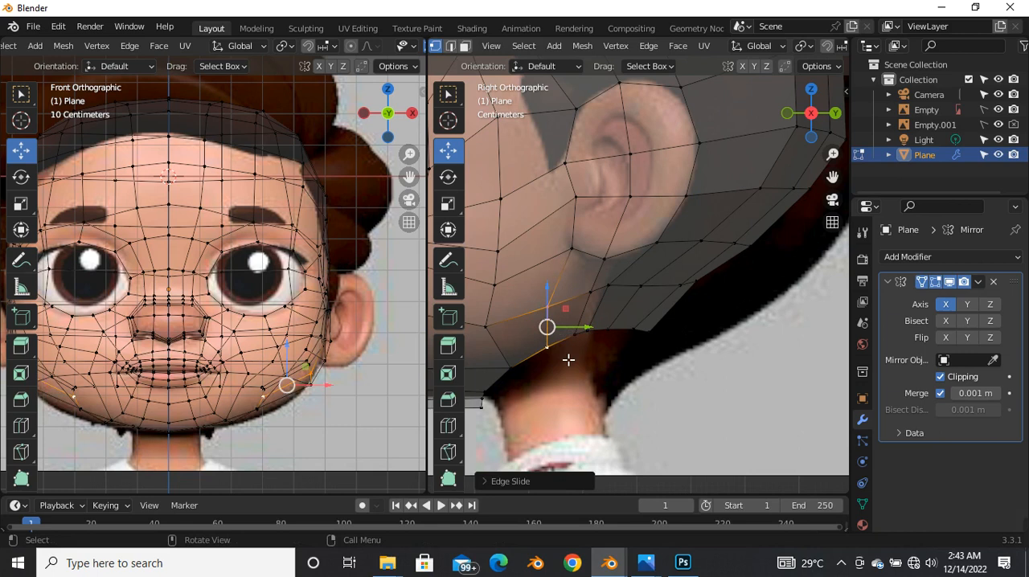
left_click(565, 356)
left_click_drag(562, 351, 557, 351)
Step: Slide the next vertex below the earlobe and the neck-edge vertex beneath it to even their spacing
left_click(597, 303)
key("g")
key("g")
left_click(591, 298)
left_click(582, 342)
Step: Move the vertex behind the earlobe and the neck-edge vertex below it into a smoother line
key("g")
key("g")
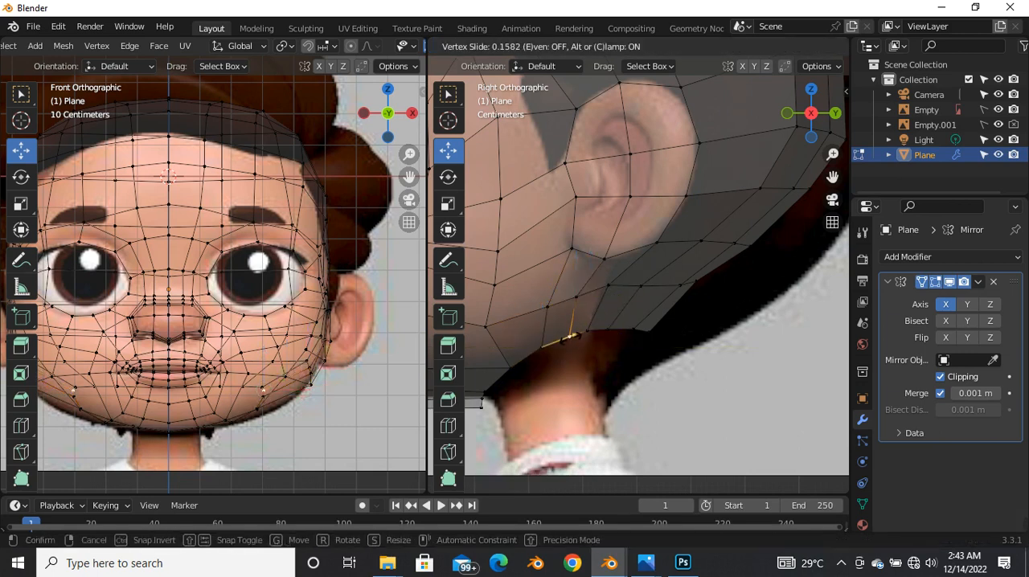
left_click(565, 337)
left_click(601, 292)
key("g")
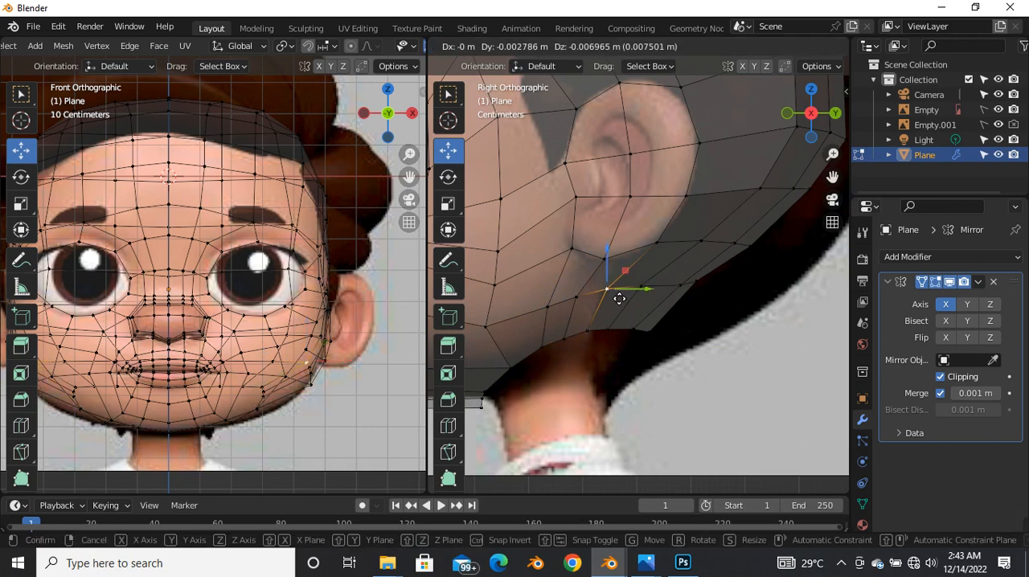
left_click(611, 301)
Step: Move the lower rear corner vertices at the nape and the centreline vertex above them to smooth the neck opening
key("g")
left_click(591, 338)
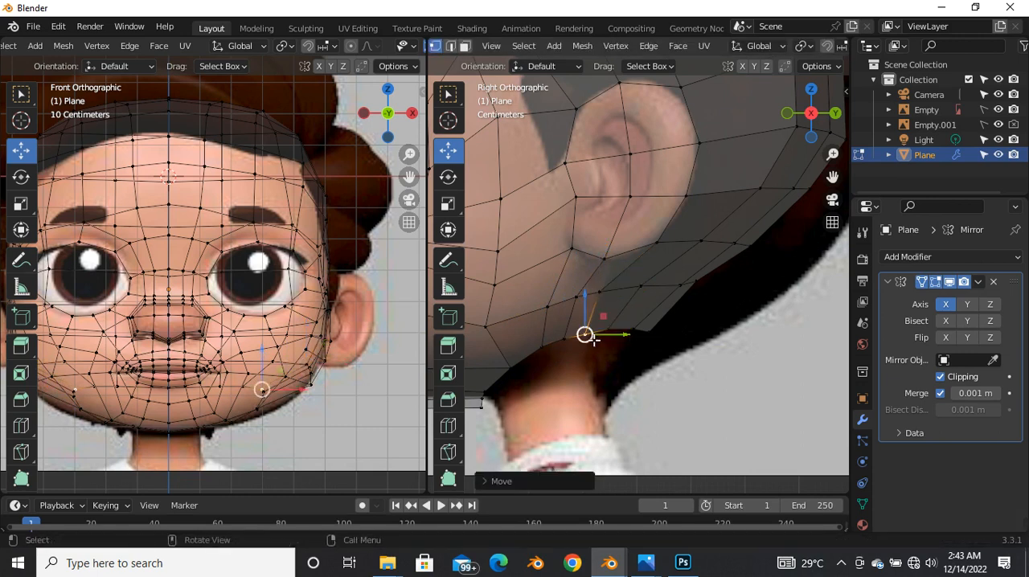
key("g")
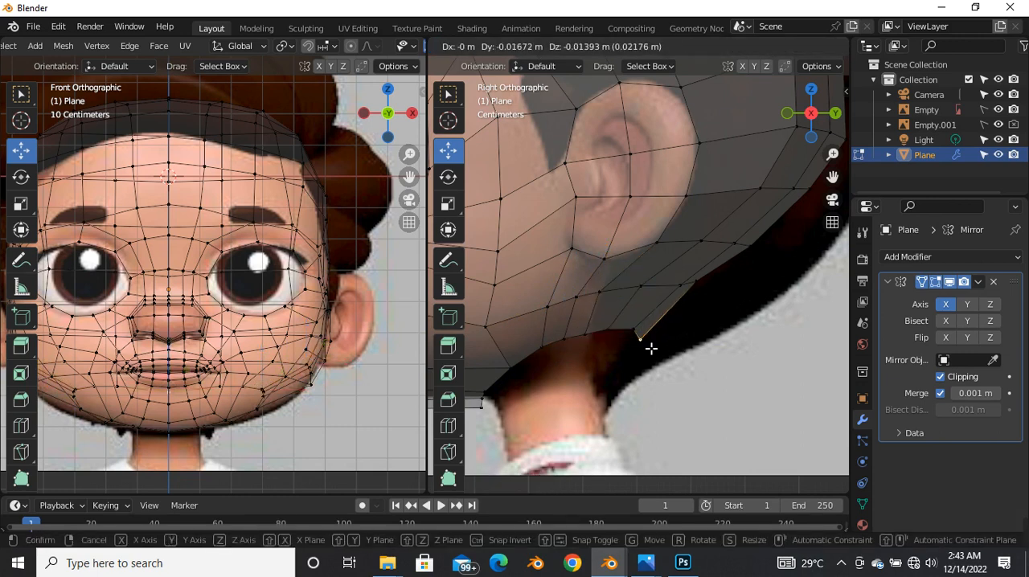
left_click(648, 345)
left_click(635, 331)
key("g")
left_click(626, 330)
key("g")
left_click(698, 290)
left_click(700, 293)
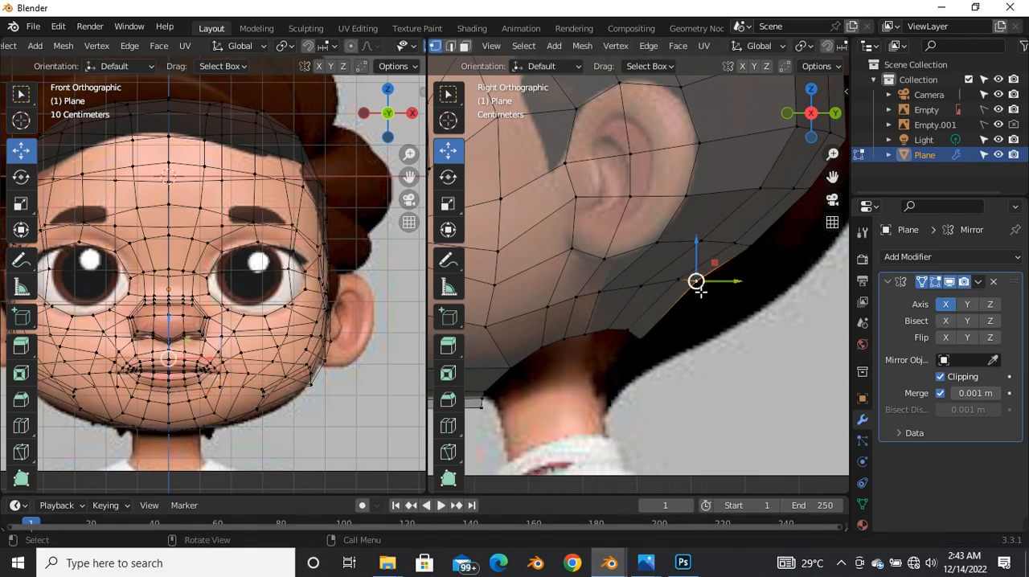
key("g")
left_click(697, 295)
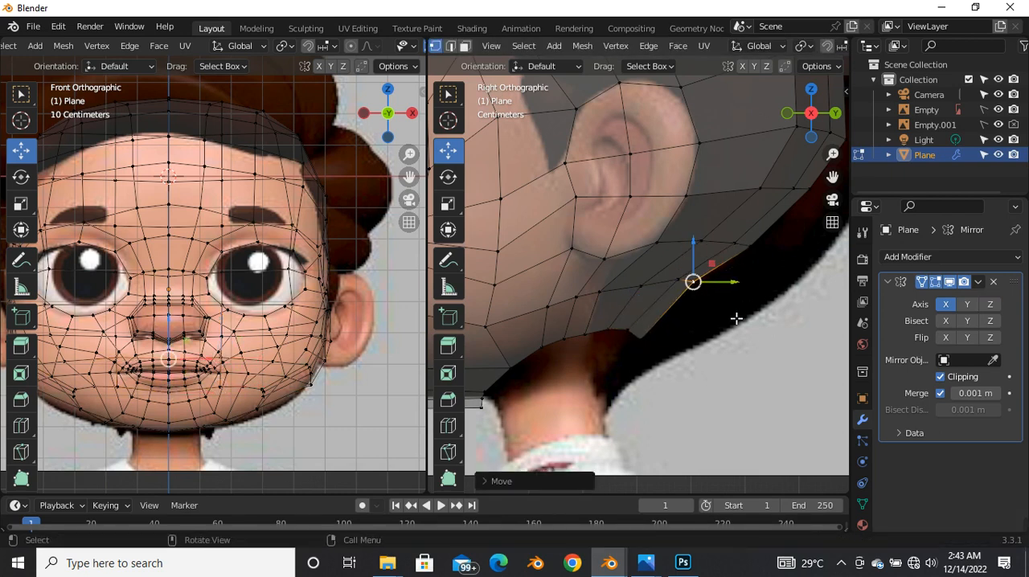
Step: Turn off X-ray and examine the solid head in Object Mode from an angled perspective
scroll(658, 294, "down", 5)
scroll(648, 270, "up", 2)
key("alt+z")
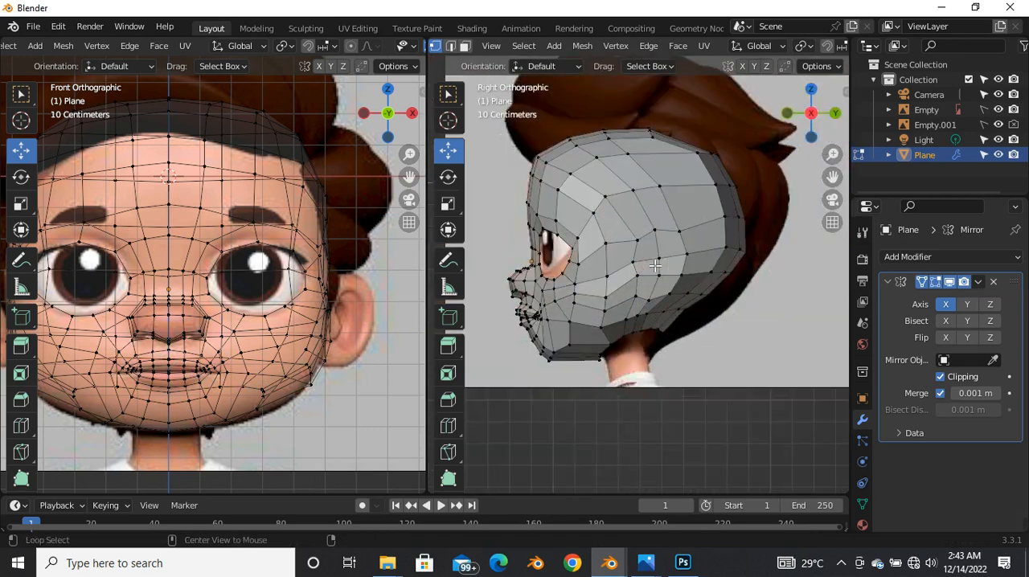
key("Tab")
scroll(631, 264, "down", 4)
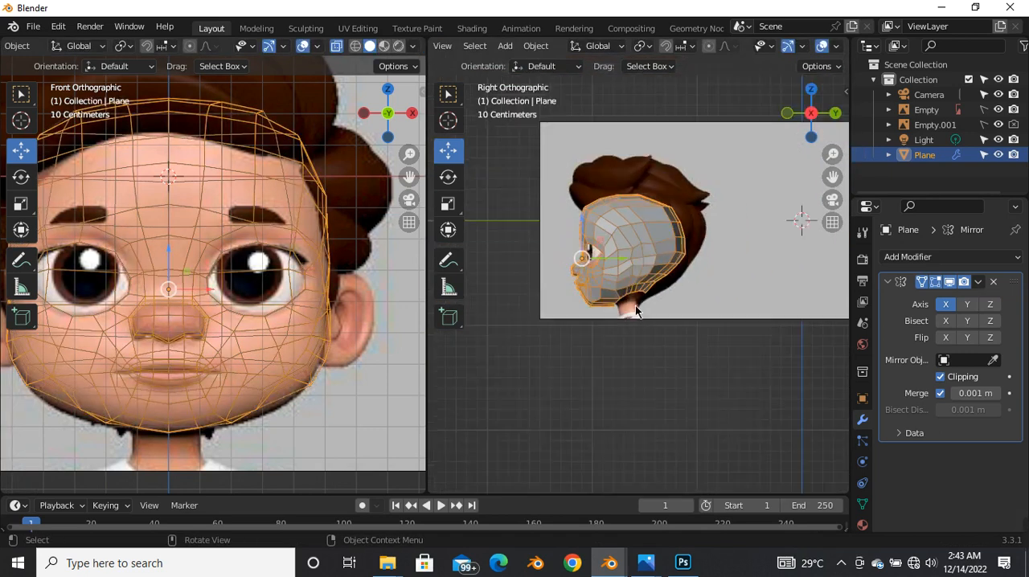
scroll(634, 302, "up", 5)
key("Tab")
middle_click_drag(630, 255, 534, 301)
key("Tab")
key("alt+z")
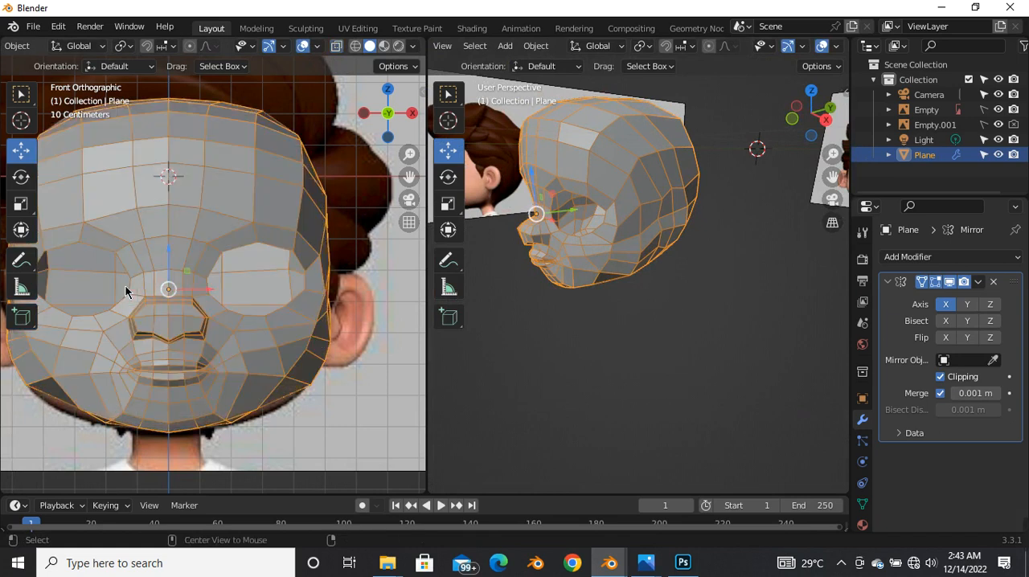
Step: Return to the right orthographic view and examine the chin and underside of the jaw up close
scroll(200, 293, "down", 4)
key("grave")
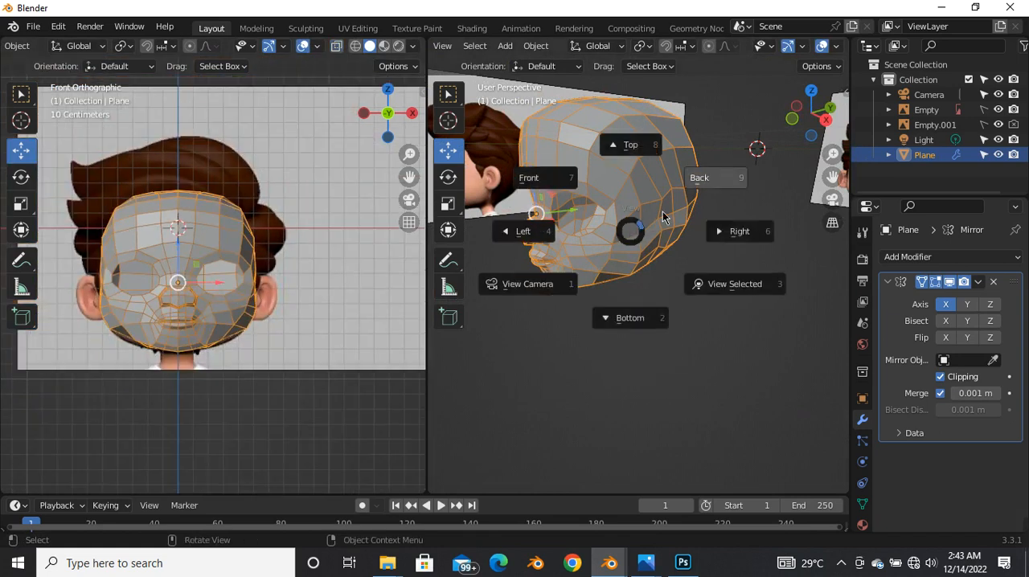
left_click(737, 228)
scroll(650, 267, "up", 8)
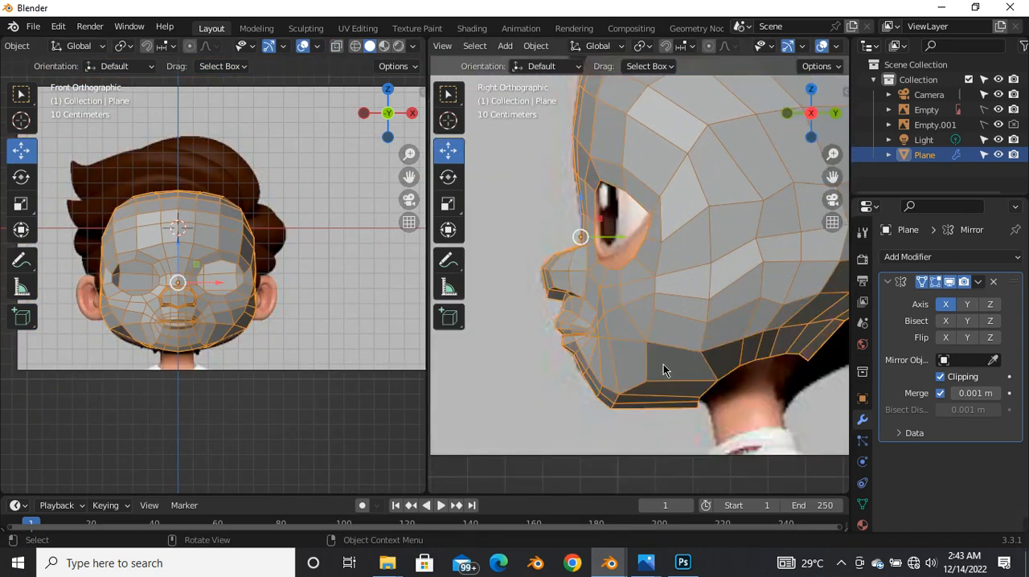
scroll(637, 367, "up", 3)
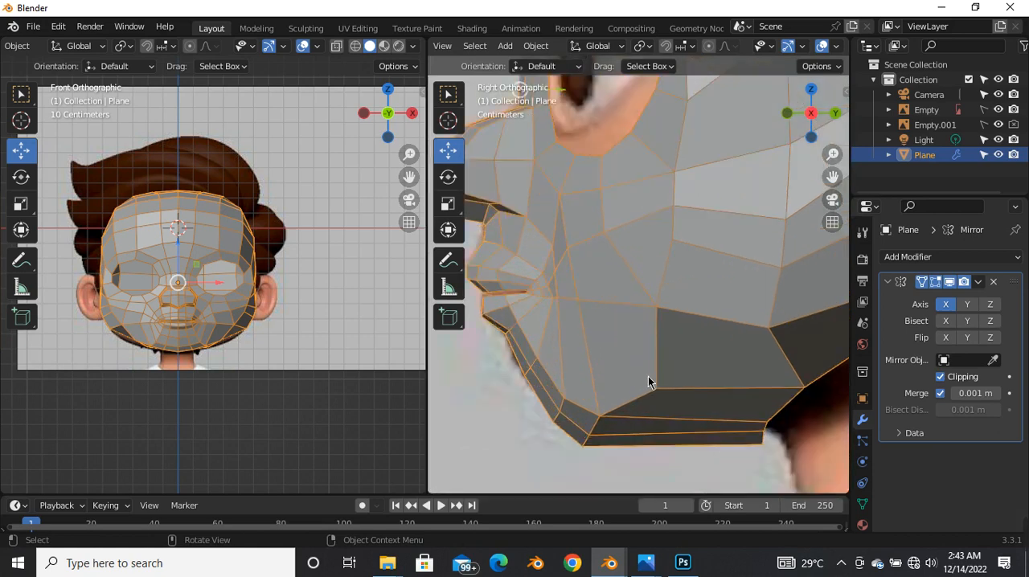
Step: Enter Edit Mode with X-ray on and move the vertex on the rear lower edge of the jaw slightly up and forward in the side view
key("Tab")
left_click(657, 391)
key("alt+z")
left_click_drag(657, 390, 643, 374)
left_click(300, 298)
Step: Examine the head's vertex layout against the side and front reference images, checking the skull, jaw and face
scroll(534, 256, "down", 4)
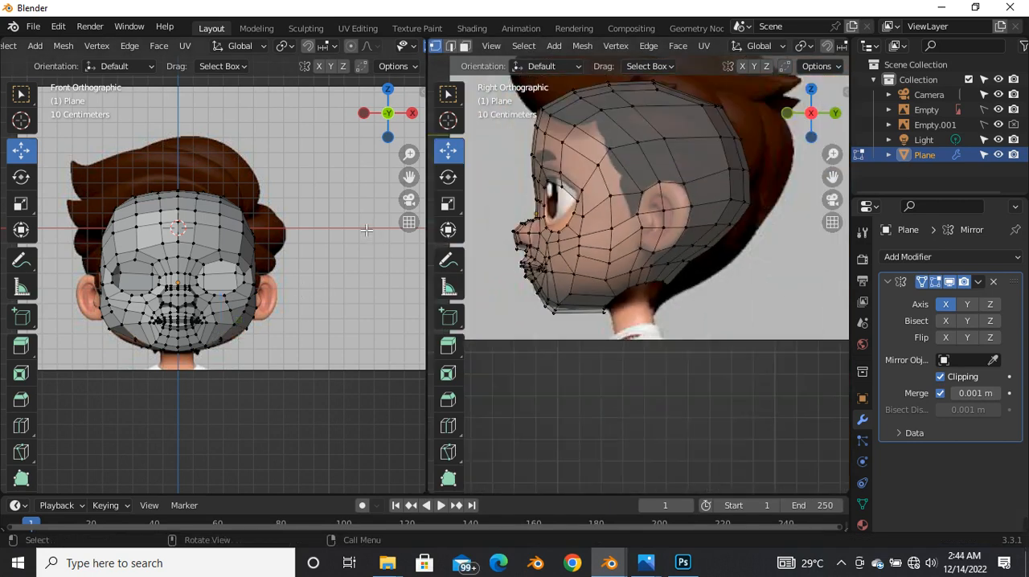
scroll(230, 281, "up", 2)
scroll(660, 226, "down", 2)
scroll(659, 226, "up", 3)
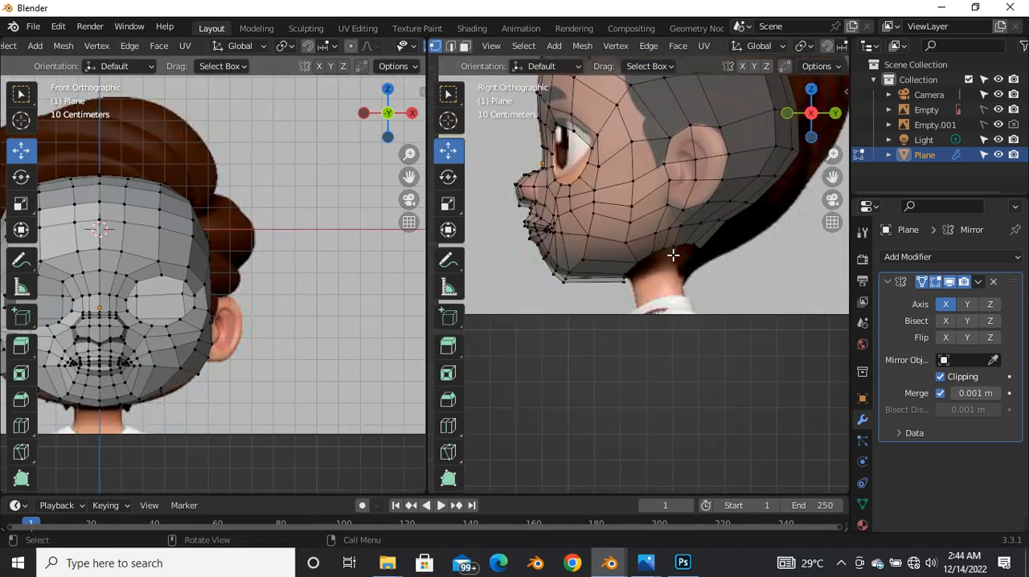
scroll(675, 249, "down", 3)
scroll(660, 187, "up", 2)
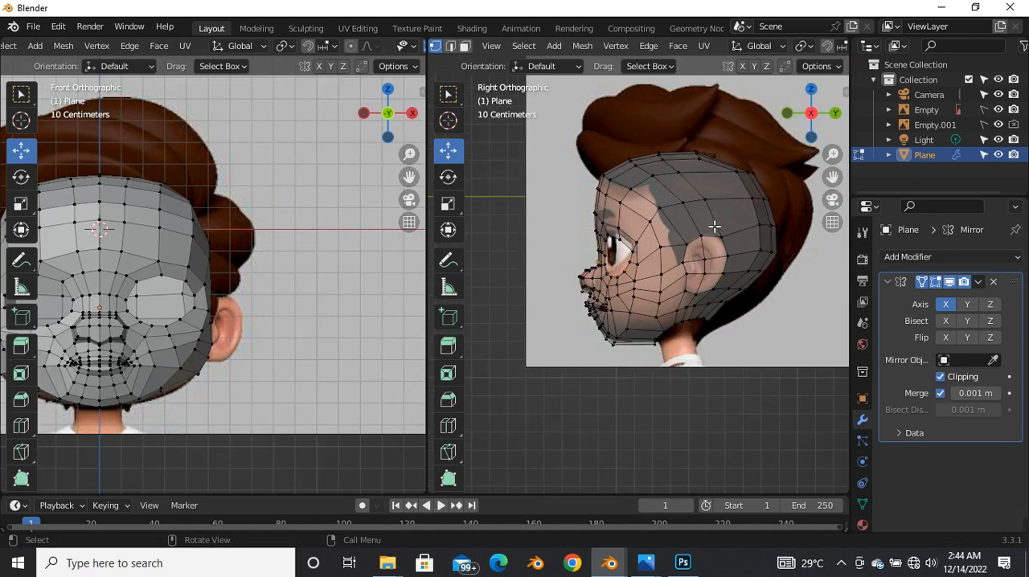
scroll(709, 210, "down", 2)
scroll(285, 260, "down", 2)
scroll(206, 272, "up", 3)
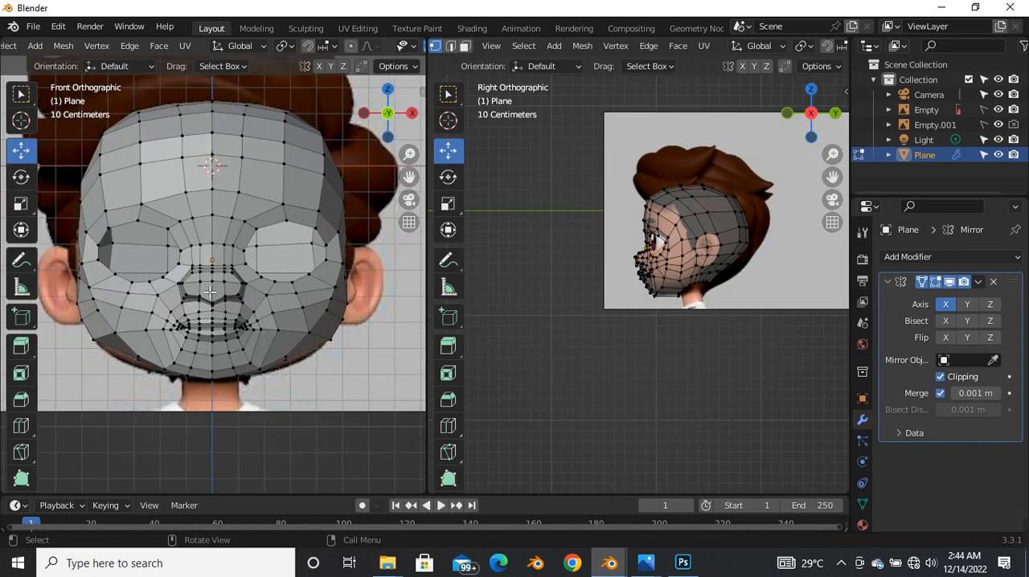
Step: Return to Object Mode and compare the head with both references, with X-ray on and off, in the front and side views
key("Tab")
key("alt+z")
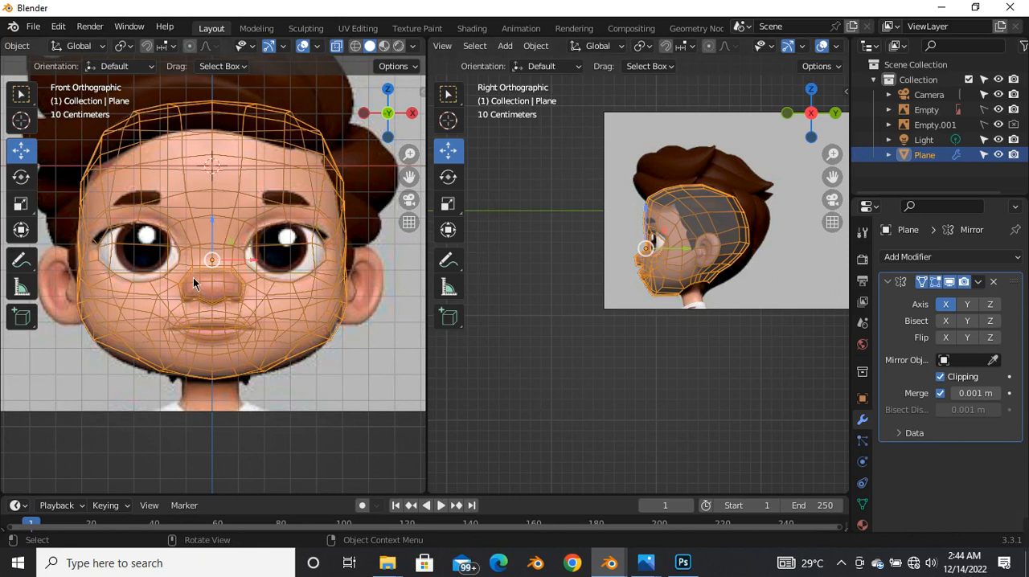
key("alt+z")
scroll(239, 240, "up", 3)
scroll(659, 253, "down", 3)
scroll(659, 253, "up", 6)
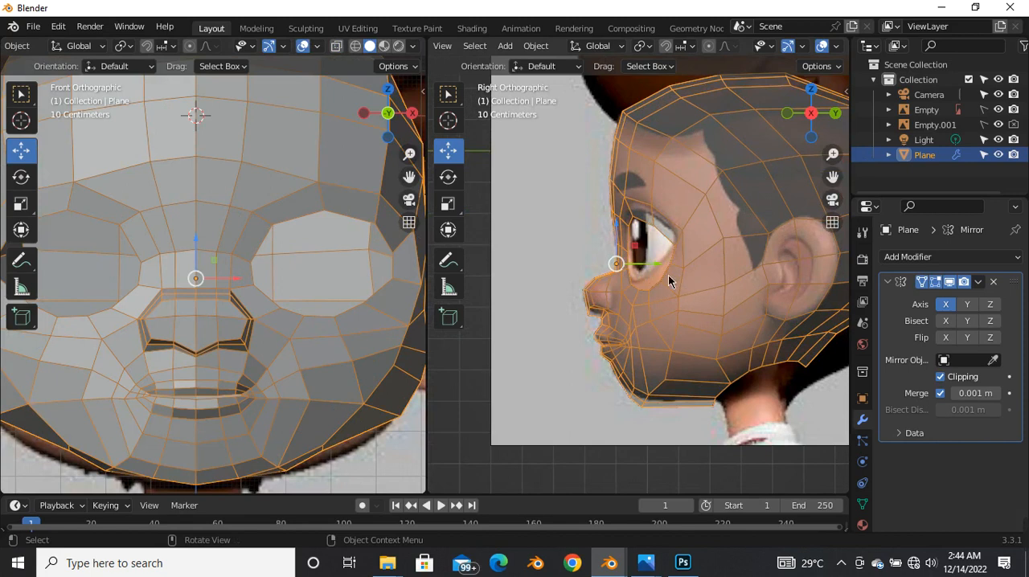
key("alt+z")
scroll(547, 302, "down", 4)
scroll(562, 303, "up", 4)
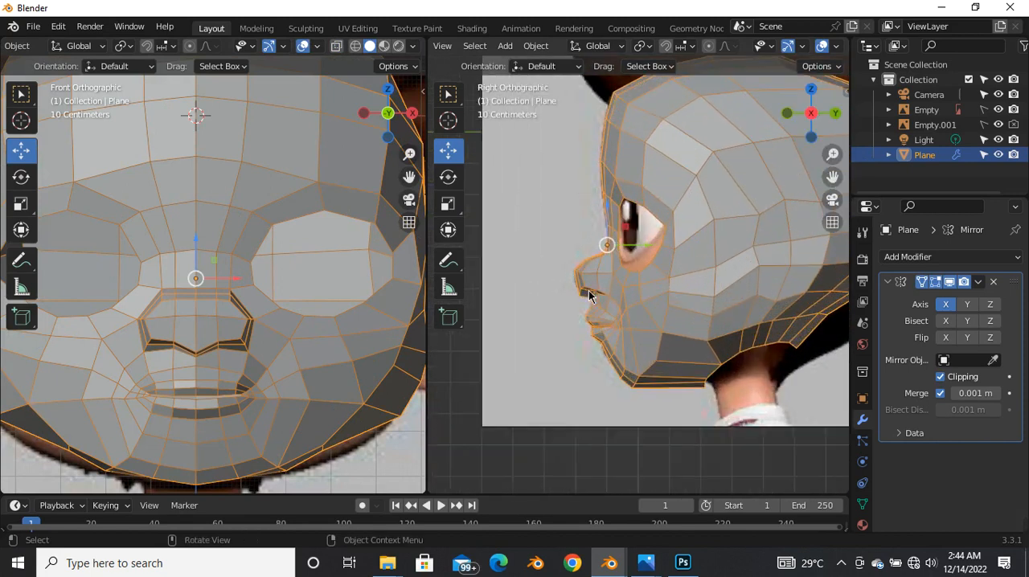
scroll(563, 301, "down", 4)
scroll(603, 299, "up", 2)
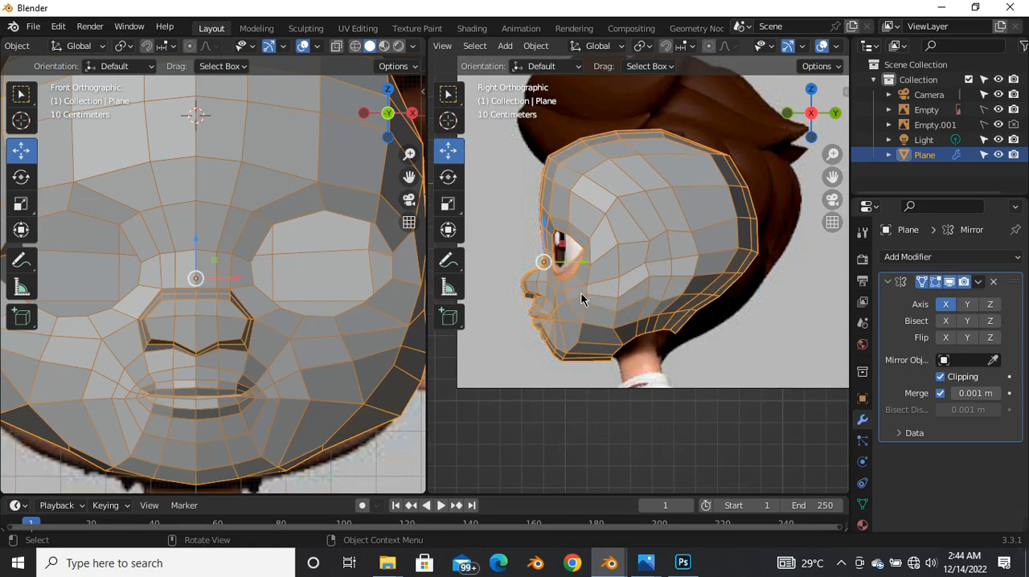
mouse_move(1026, 527)
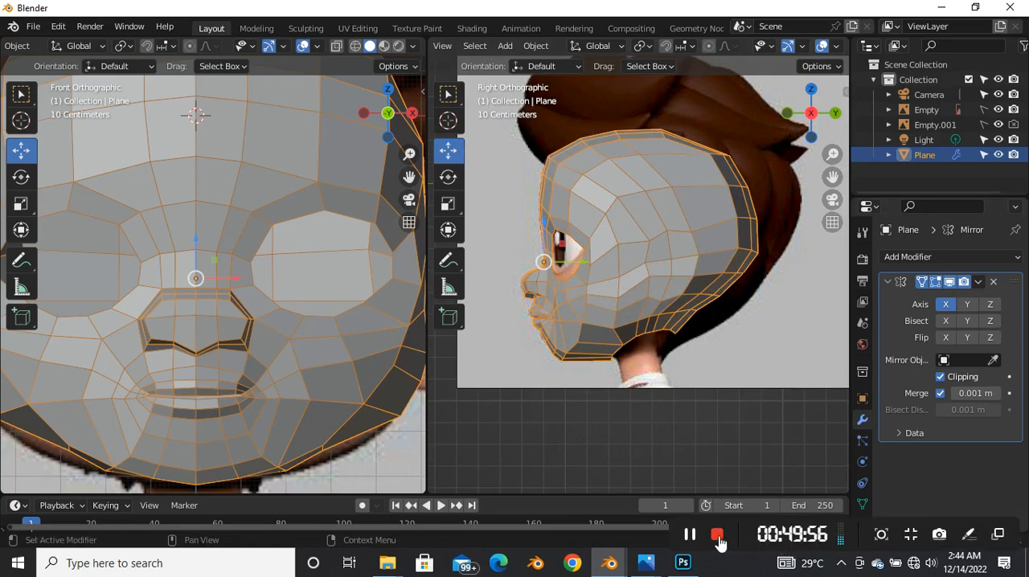